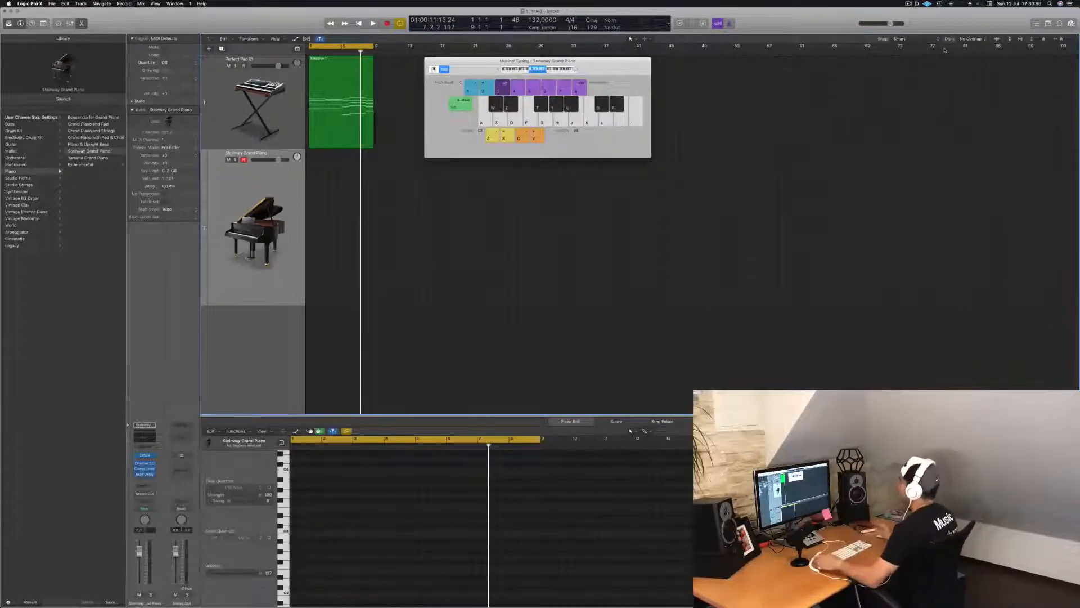
# Step: Move the Musical Typing window clear of the regions and play back the pad chords
pyautogui.moveTo(469, 65); pyautogui.dragTo(521, 94)
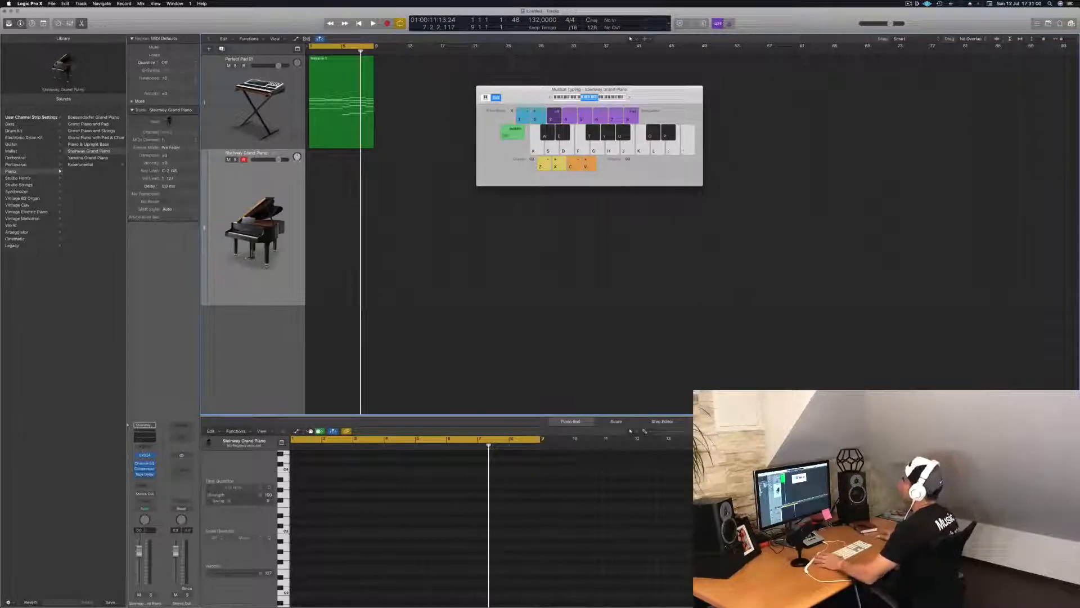
pyautogui.click(334, 74)
pyautogui.click(405, 103)
pyautogui.click(338, 89)
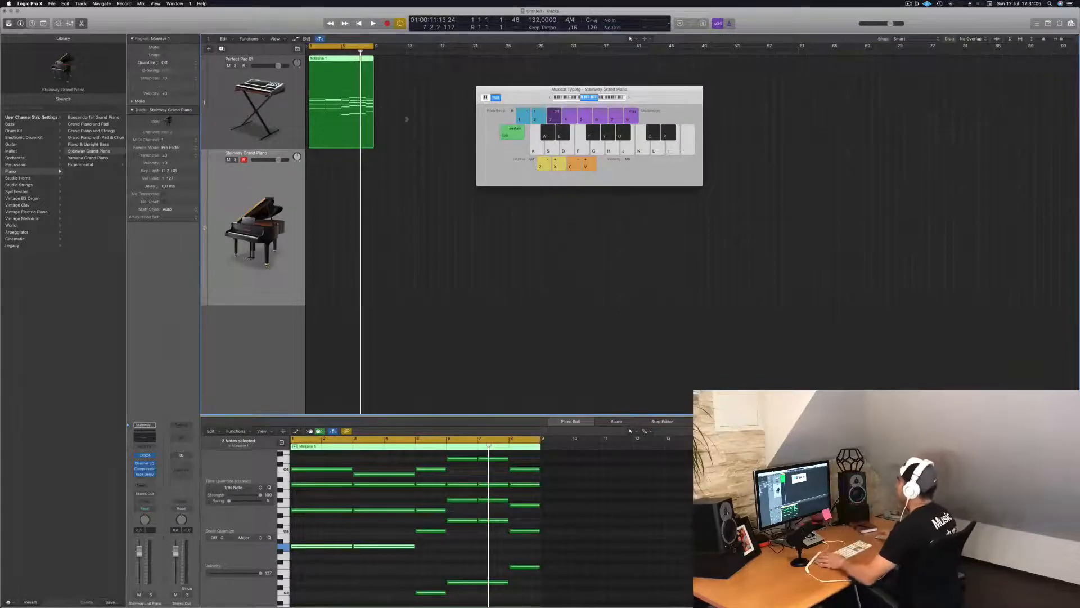
pyautogui.click(409, 118)
pyautogui.moveTo(509, 93); pyautogui.dragTo(559, 94)
pyautogui.press('space')
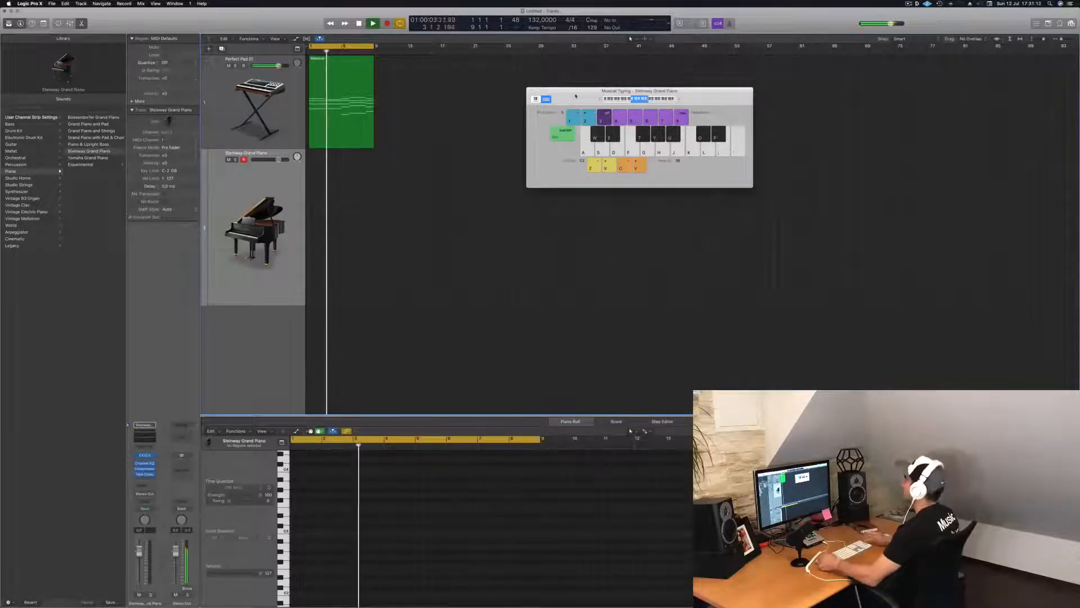
pyautogui.moveTo(569, 100); pyautogui.dragTo(649, 144)
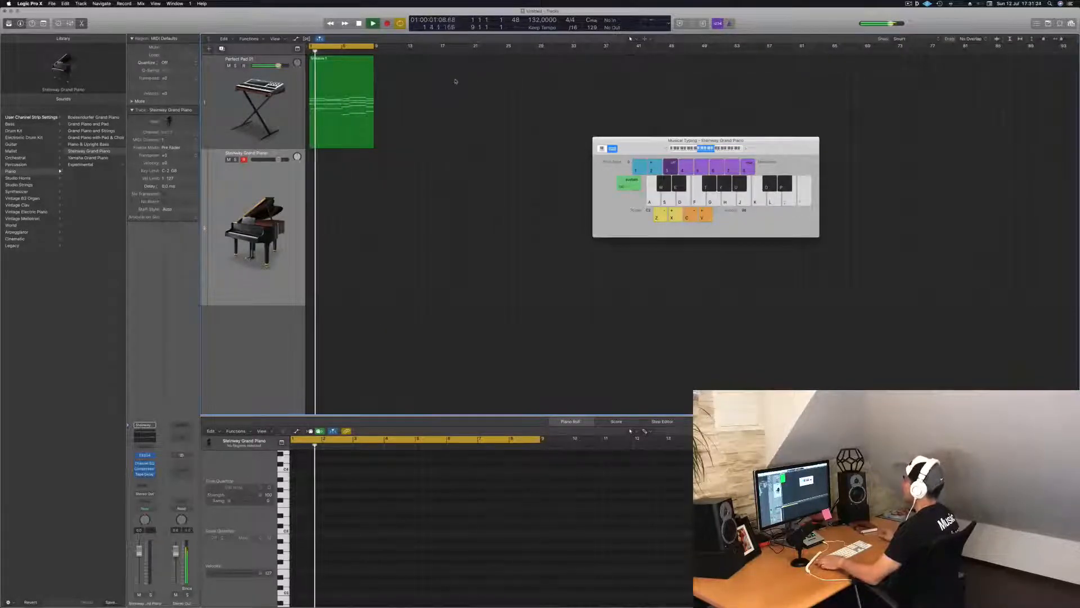
pyautogui.press('space')
# Step: Delete the repeated chord at bar 7 of the pad region and lengthen the final chord to start at bar 7
pyautogui.click(332, 63)
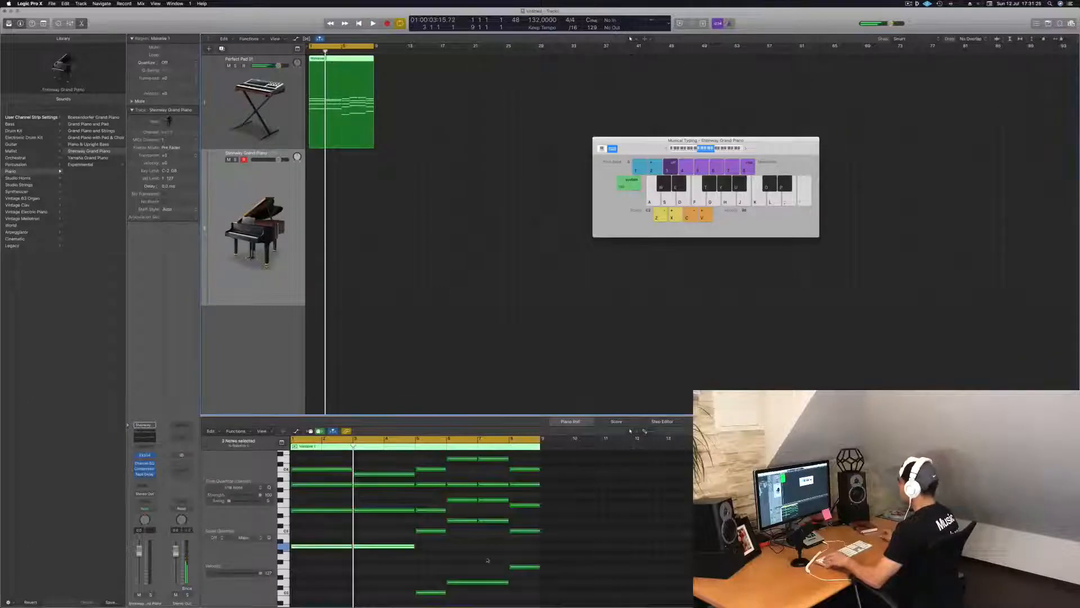
pyautogui.scroll(-4, 488, 567)
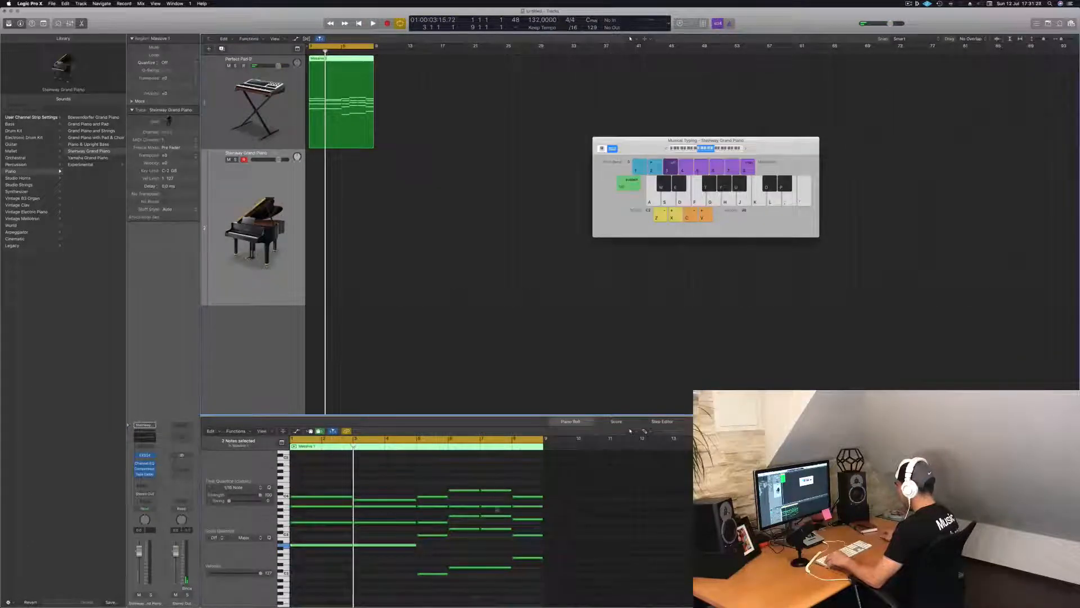
pyautogui.moveTo(498, 477); pyautogui.dragTo(499, 596)
pyautogui.click(494, 543)
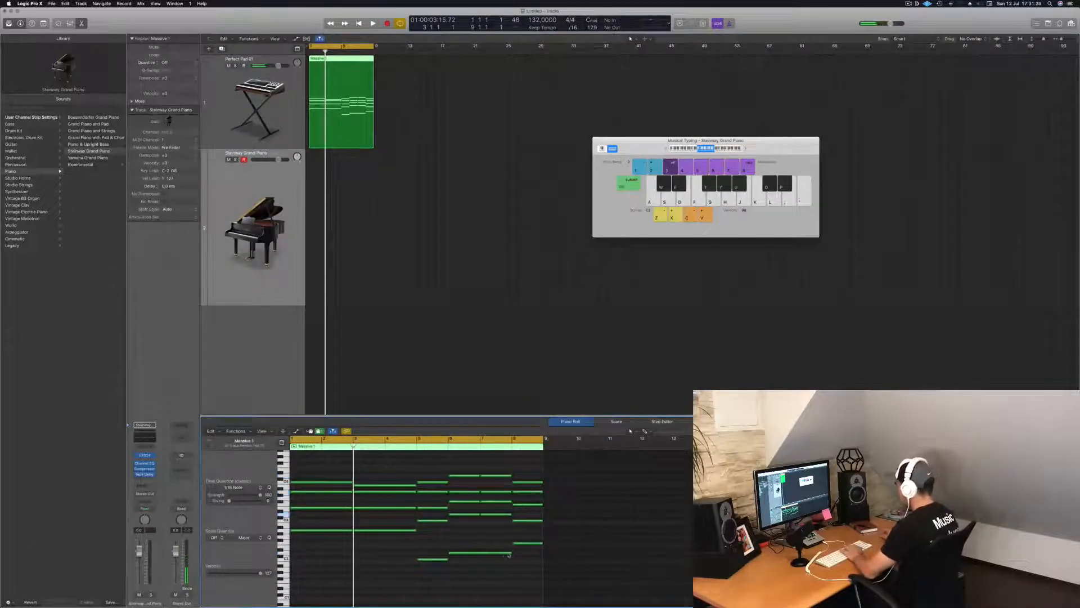
pyautogui.moveTo(511, 552); pyautogui.dragTo(482, 553)
pyautogui.moveTo(498, 470); pyautogui.dragTo(505, 522)
pyautogui.press('BackSpace')
pyautogui.moveTo(527, 483)
pyautogui.mouseDown()
pyautogui.moveTo(495, 485)
pyautogui.moveTo(542, 484)
pyautogui.mouseUp()
# Step: Play back the edited chord progression while moving the Musical Typing window further away from the regions
pyautogui.press('space')
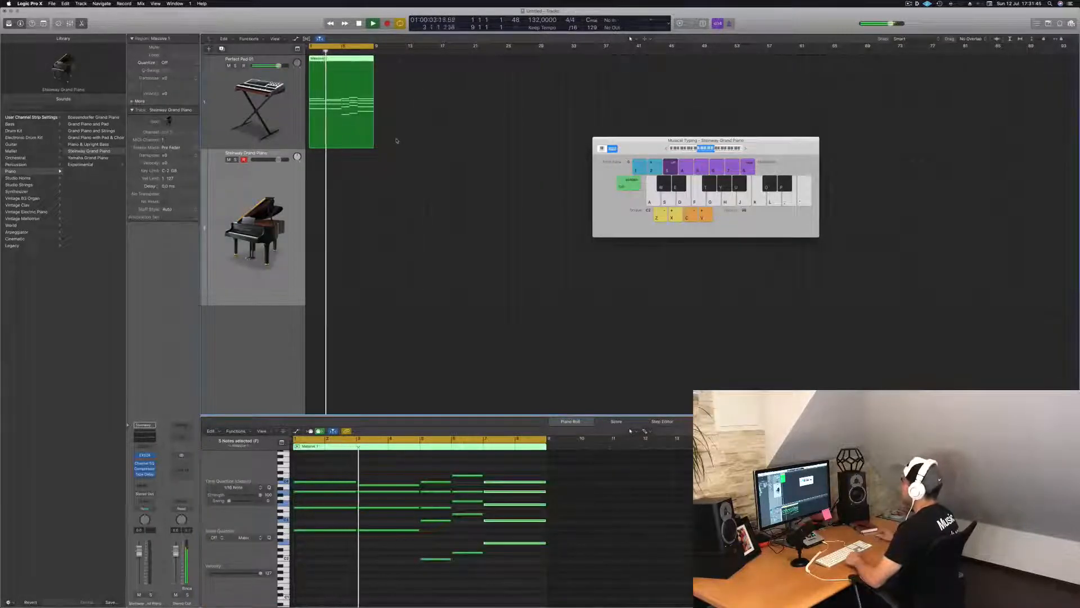
pyautogui.moveTo(655, 145); pyautogui.dragTo(703, 120)
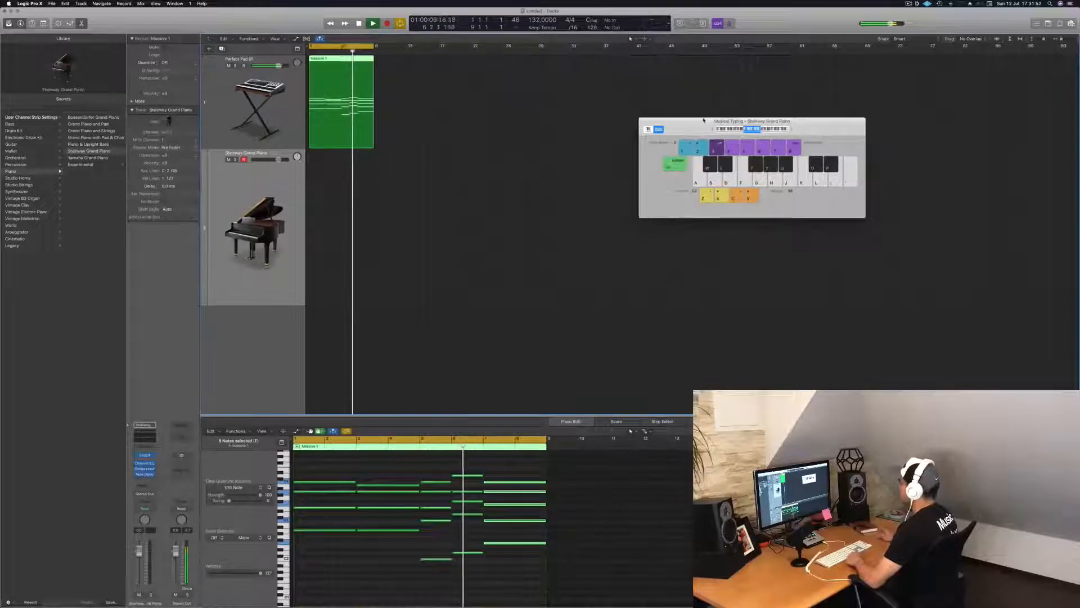
pyautogui.moveTo(703, 120); pyautogui.dragTo(712, 93)
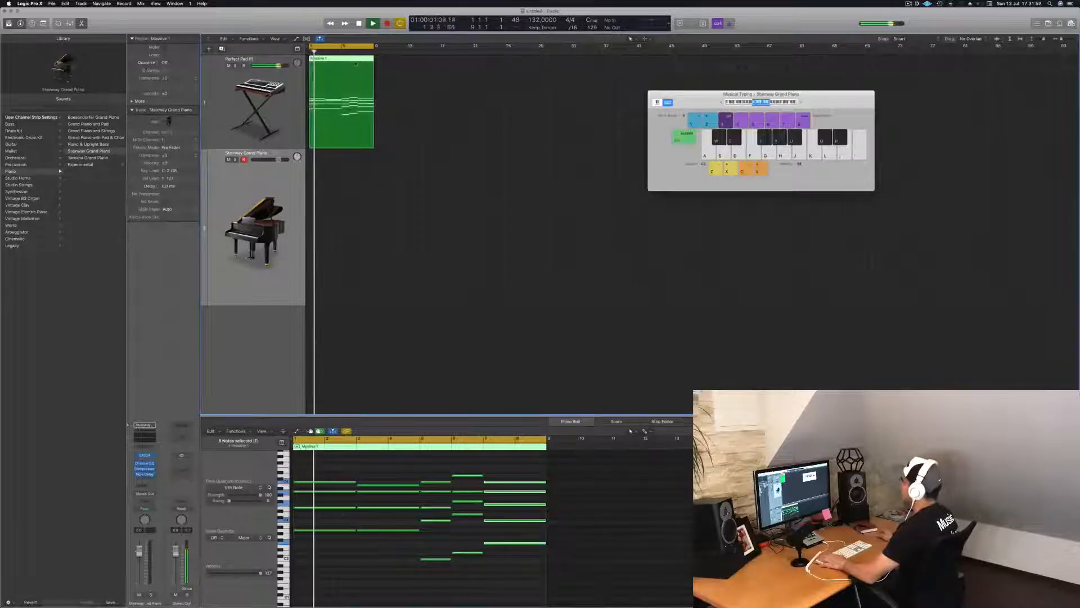
pyautogui.press('space')
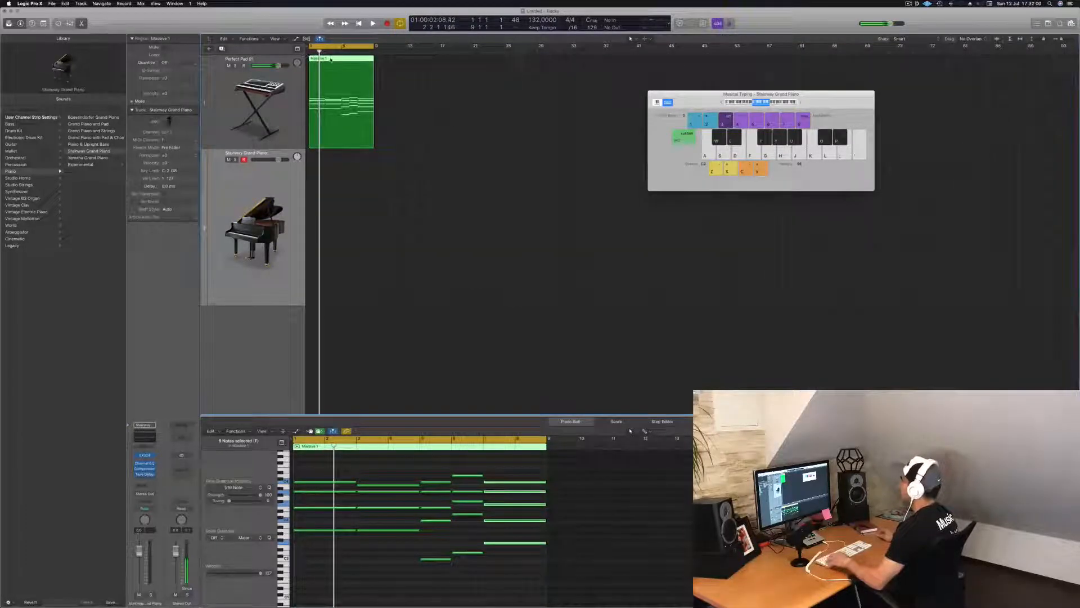
# Step: Place a copy of the pad region at about bar 27 on the same track and reselect the original
pyautogui.moveTo(331, 59); pyautogui.dragTo(543, 59)
pyautogui.press('space')
pyautogui.click(365, 74)
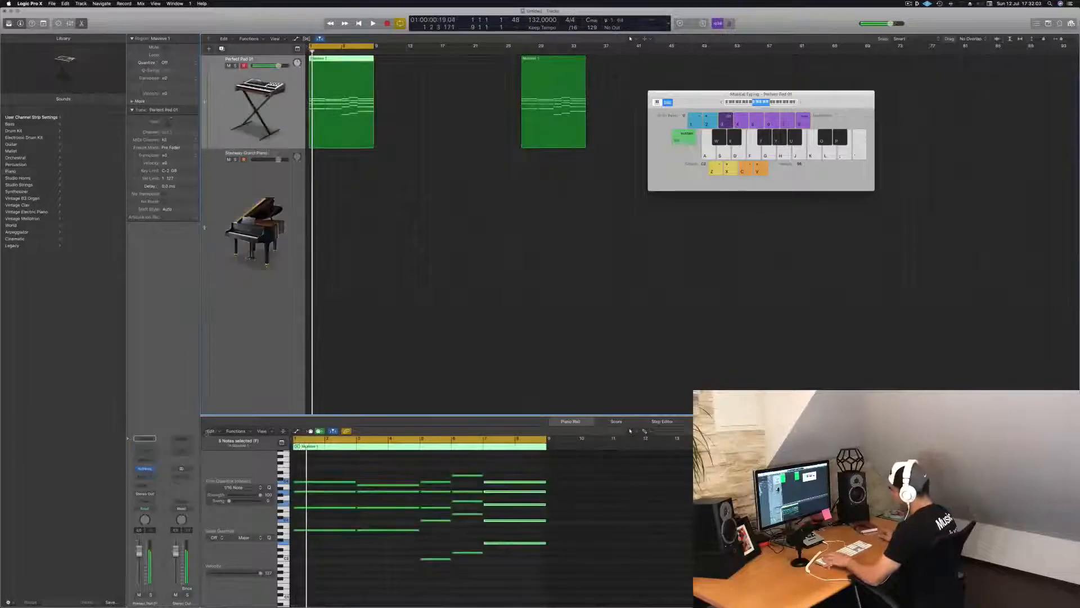
# Step: Open the pad track's Alchemy instrument and choose the Bold variation of Perfect Pad 01 during playback
pyautogui.click(144, 470)
pyautogui.moveTo(734, 185); pyautogui.dragTo(543, 87)
pyautogui.click(522, 309)
pyautogui.click(542, 300)
pyautogui.press('space')
pyautogui.moveTo(627, 106); pyautogui.dragTo(755, 70)
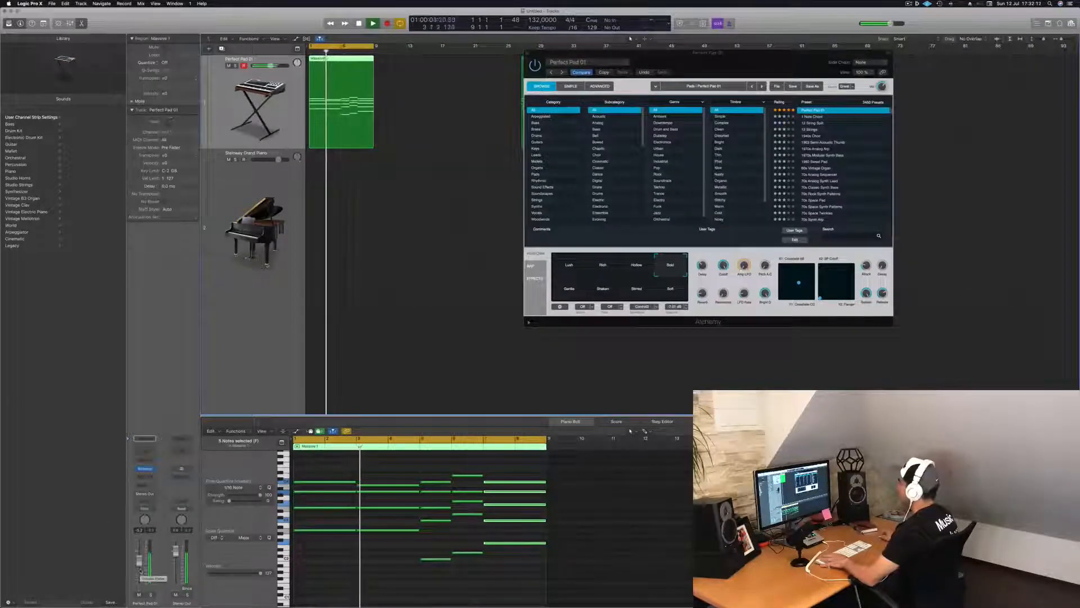
# Step: Try transposing all the pad notes down an octave and return them to their original octave
pyautogui.press('Return')
pyautogui.click(338, 584)
pyautogui.press('super+a')
pyautogui.hotkey('alt', 'shift', 'Down')
pyautogui.press('Return')
pyautogui.hotkey('alt', 'shift', 'Up')
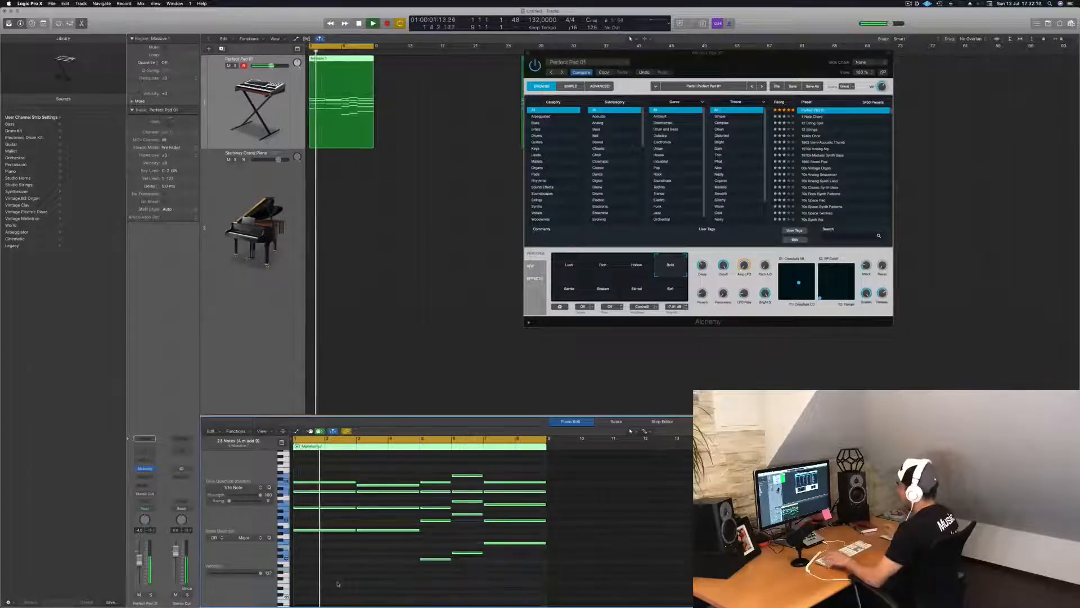
pyautogui.click(400, 261)
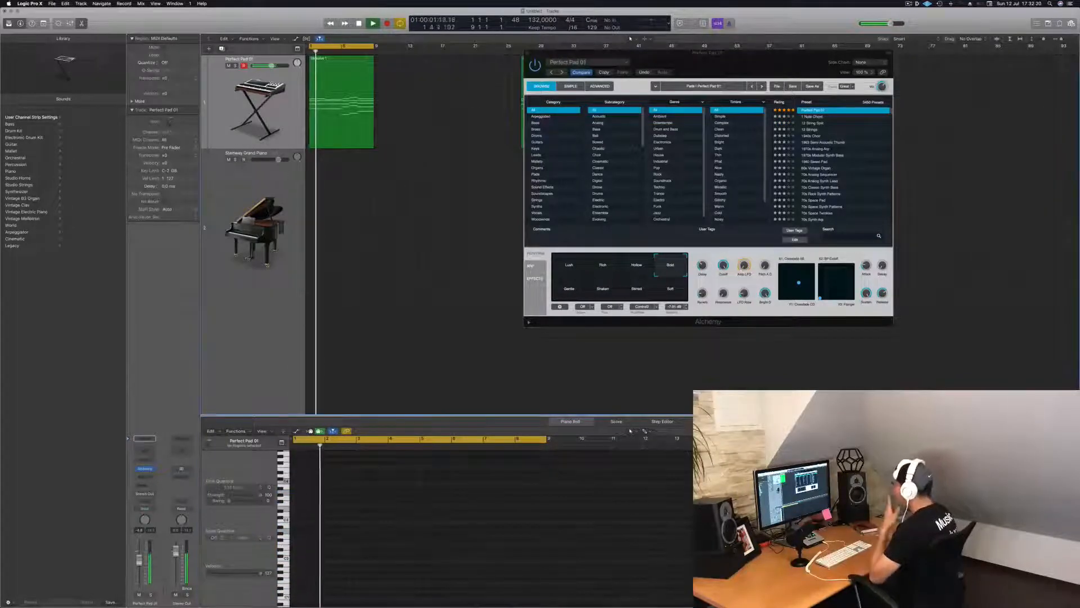
# Step: Duplicate the Perfect Pad 01 track and copy its first region onto the new track
pyautogui.click(290, 176)
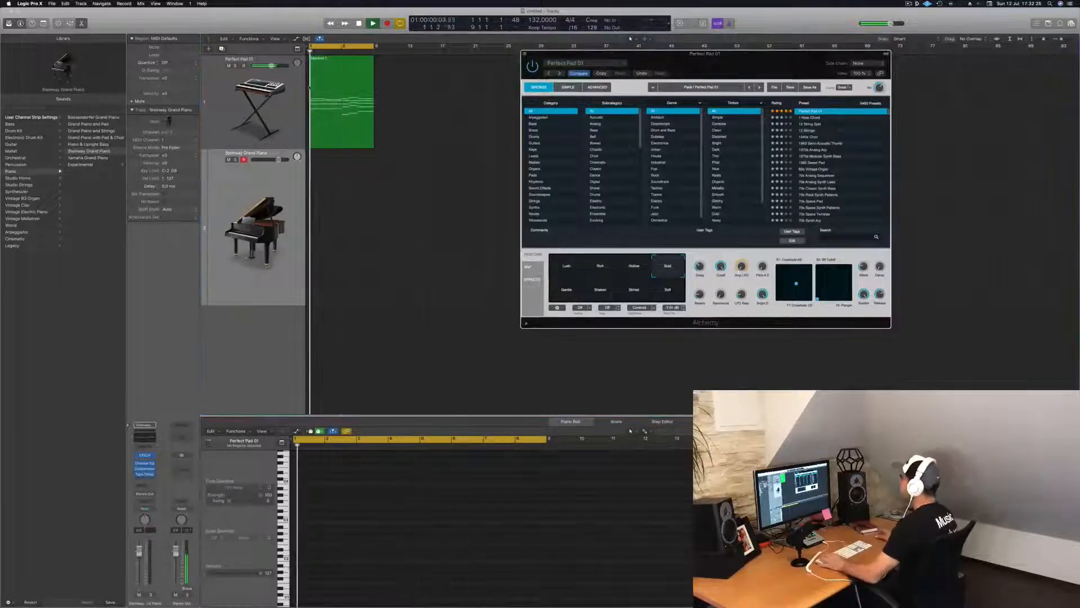
pyautogui.click(211, 107)
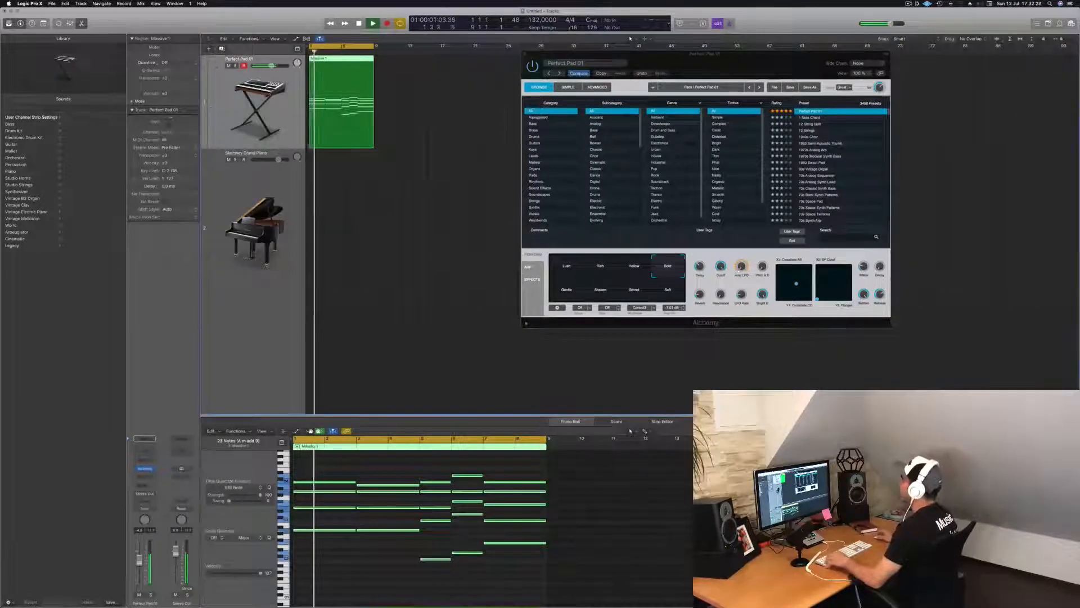
pyautogui.press('super+d')
pyautogui.click(341, 136)
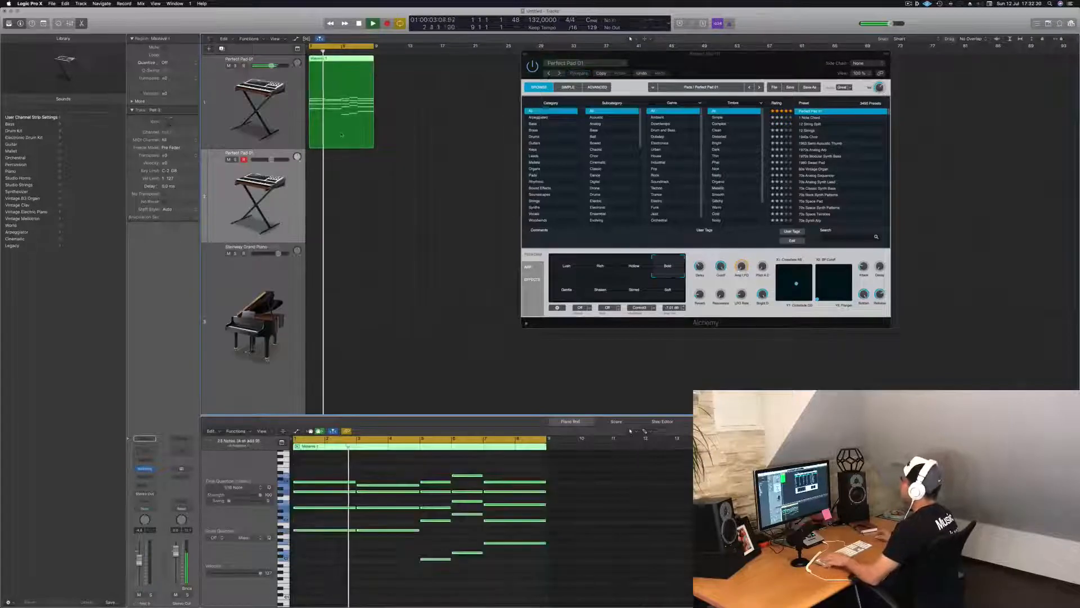
pyautogui.moveTo(341, 136); pyautogui.dragTo(342, 230)
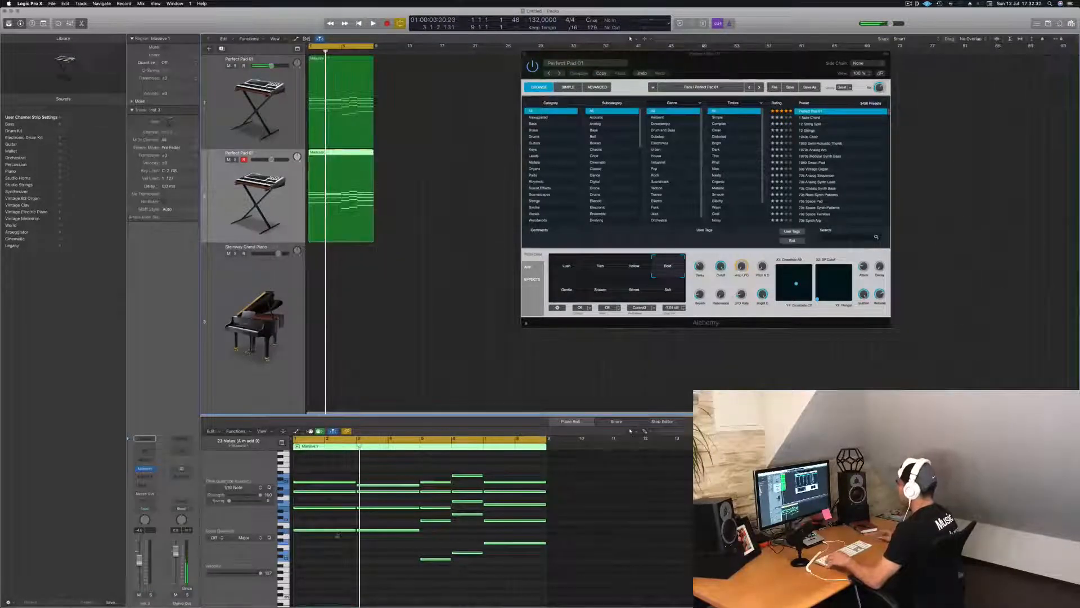
# Step: Delete the upper chord notes in the duplicated region, keeping only the lowest note of each chord
pyautogui.moveTo(326, 460); pyautogui.dragTo(474, 522)
pyautogui.press('Delete')
pyautogui.click(279, 207)
pyautogui.press('space')
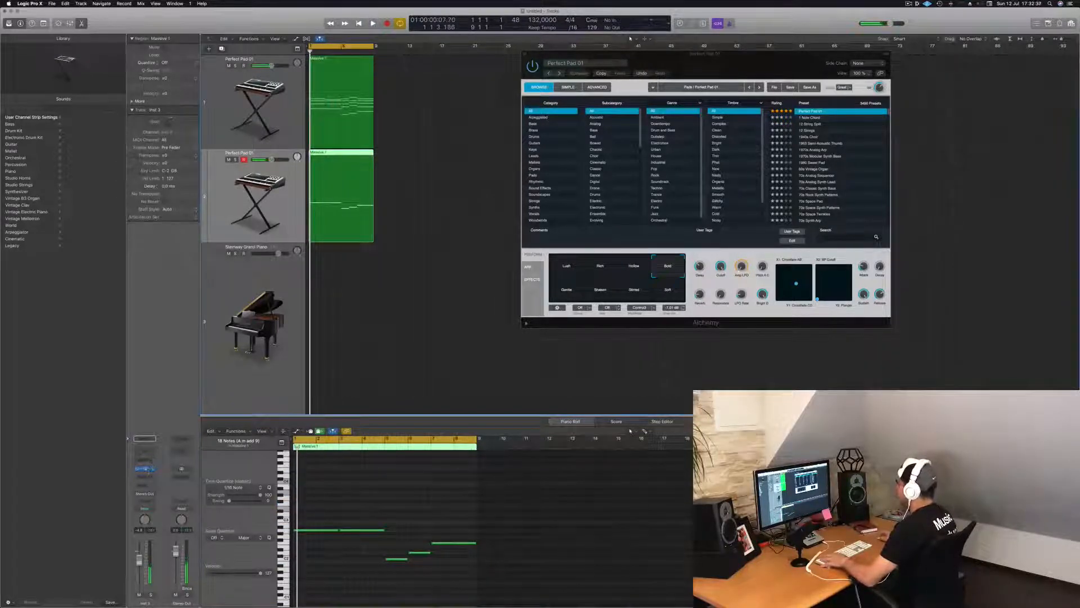
# Step: Open the duplicate track's Alchemy instrument and transpose all its bass notes down one octave
pyautogui.click(145, 468)
pyautogui.press('super+a')
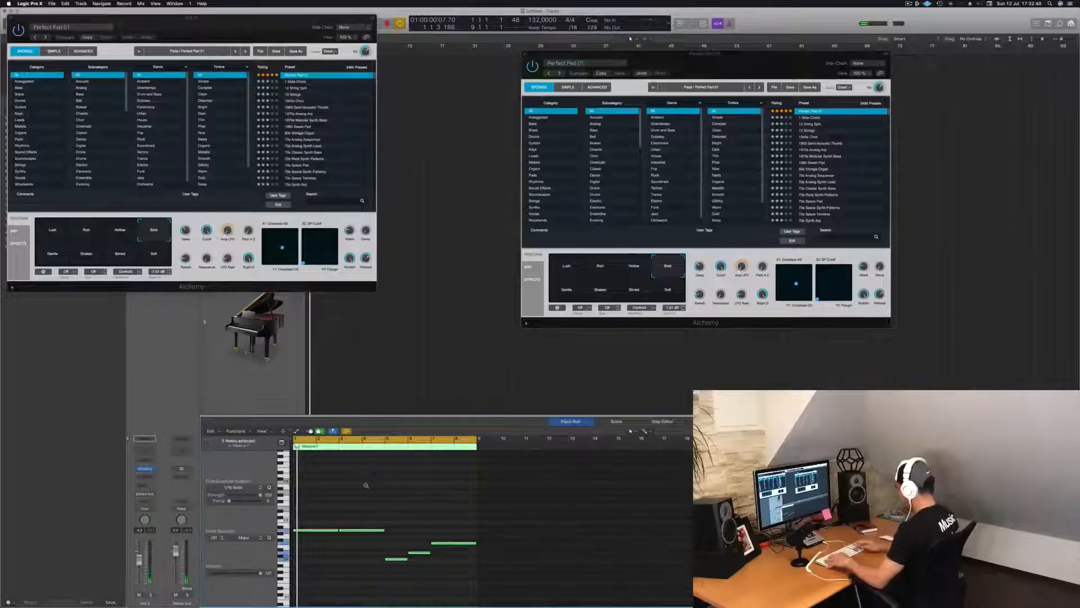
pyautogui.hotkey('alt', 'shift', 'Down')
# Step: Filter the duplicate track's Alchemy presets by Bass and Ambient, audition a few, and load Bass Patterns
pyautogui.moveTo(214, 31); pyautogui.dragTo(565, 138)
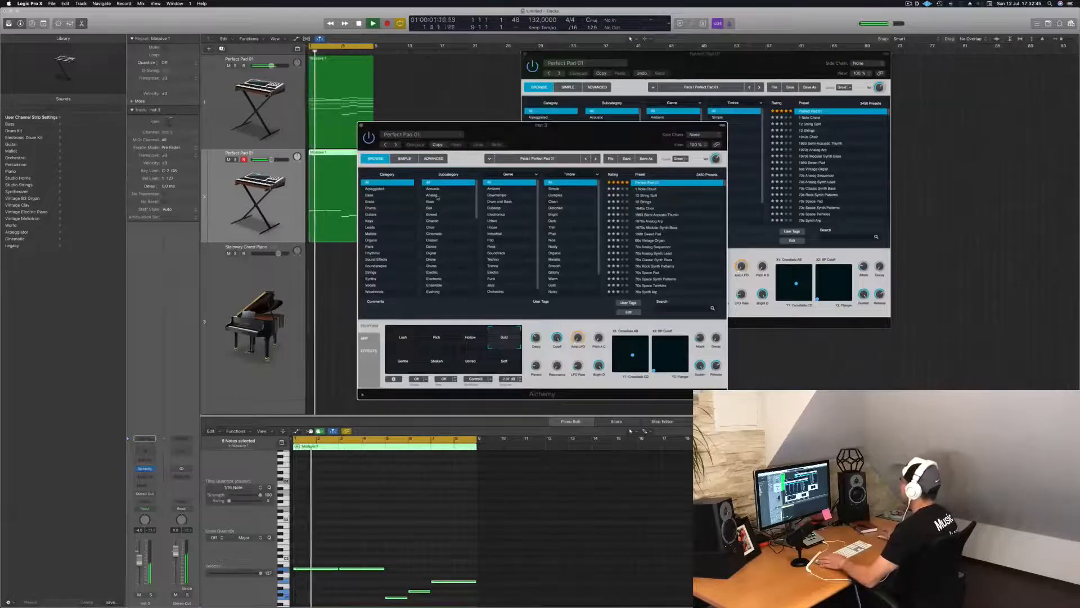
pyautogui.click(369, 195)
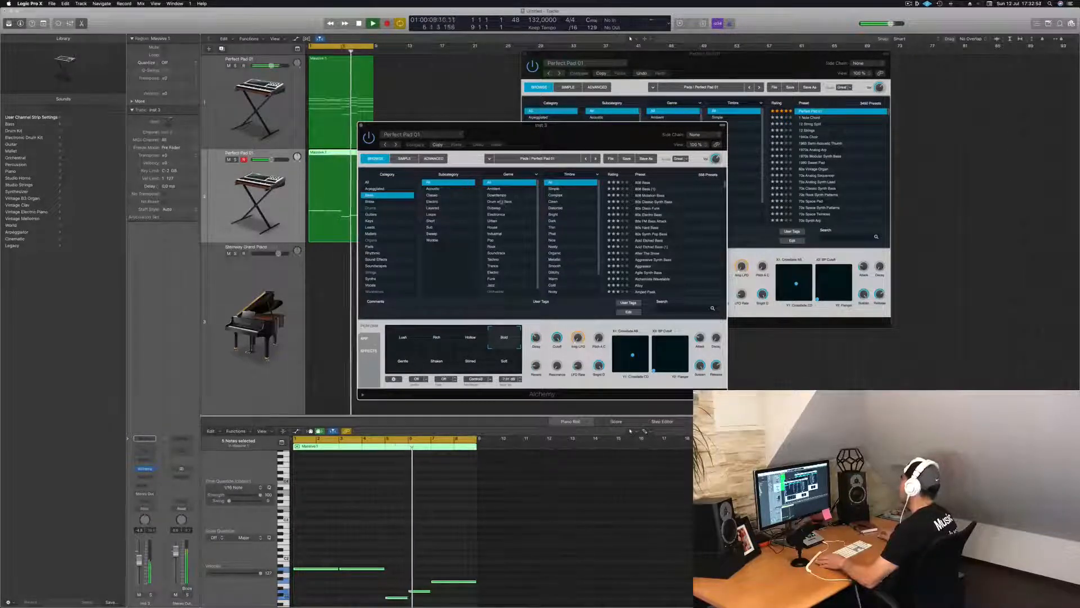
pyautogui.click(499, 190)
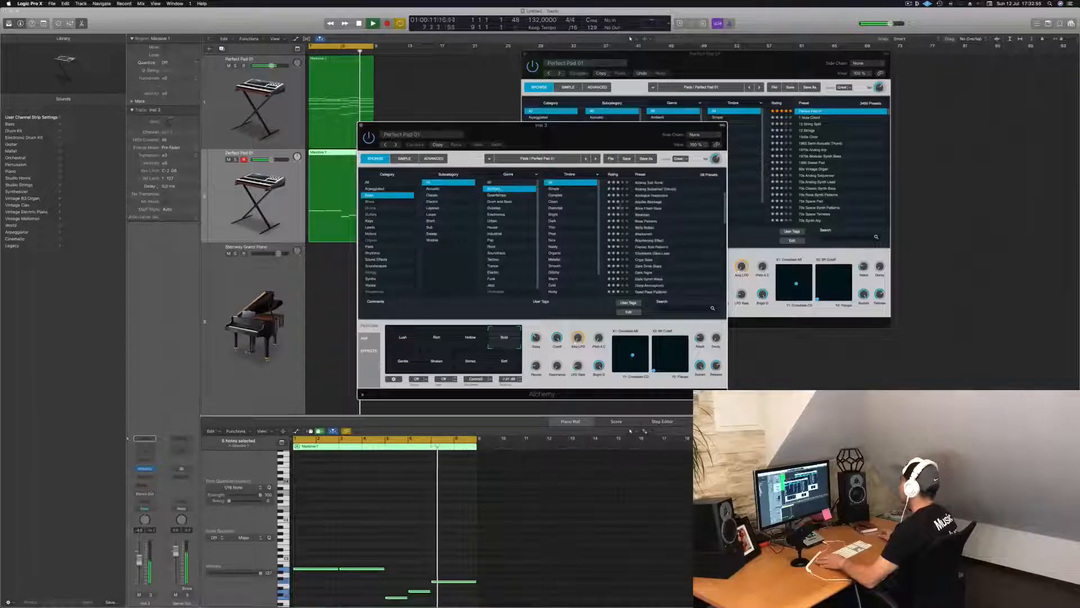
pyautogui.click(652, 201)
pyautogui.moveTo(606, 136); pyautogui.dragTo(667, 133)
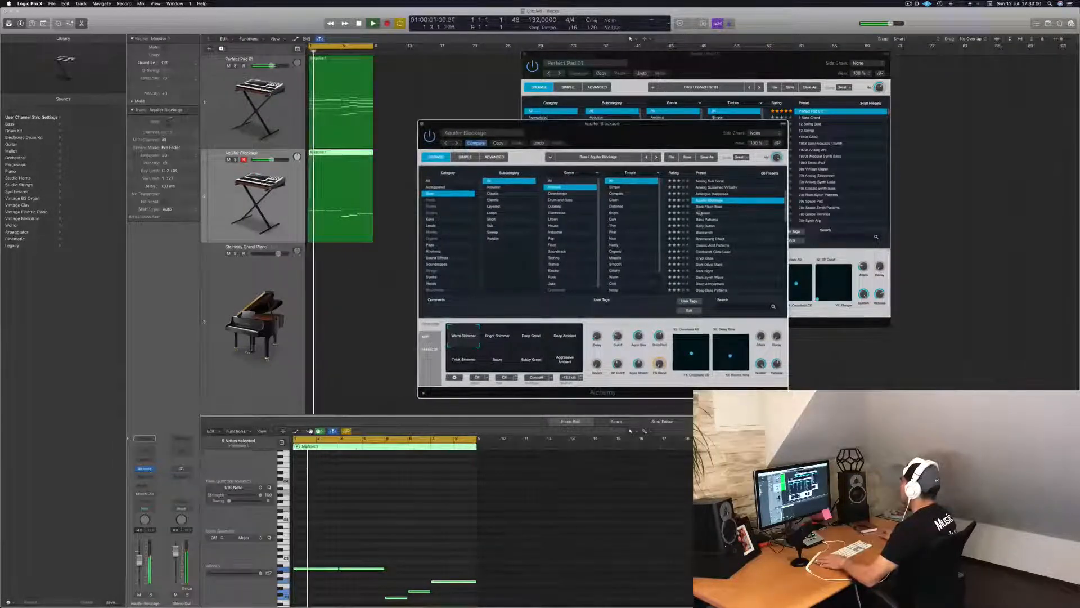
pyautogui.click(698, 213)
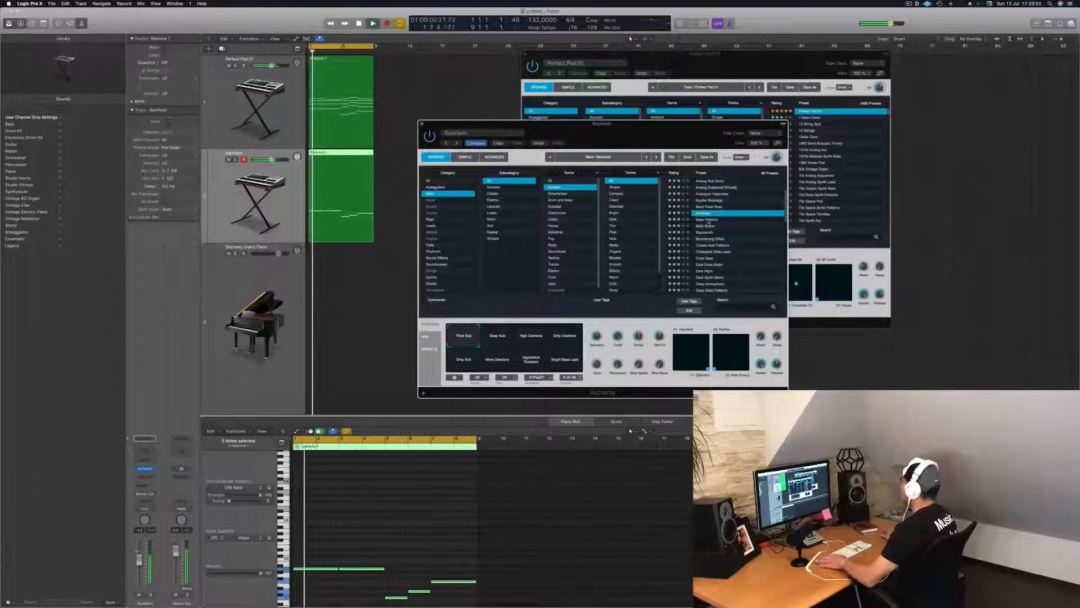
pyautogui.click(708, 219)
# Step: Audition the Bass Patterns variations, including Bright, Low Pulse and Tight, and settle on Driving
pyautogui.moveTo(682, 134); pyautogui.dragTo(698, 103)
pyautogui.click(512, 309)
pyautogui.click(553, 312)
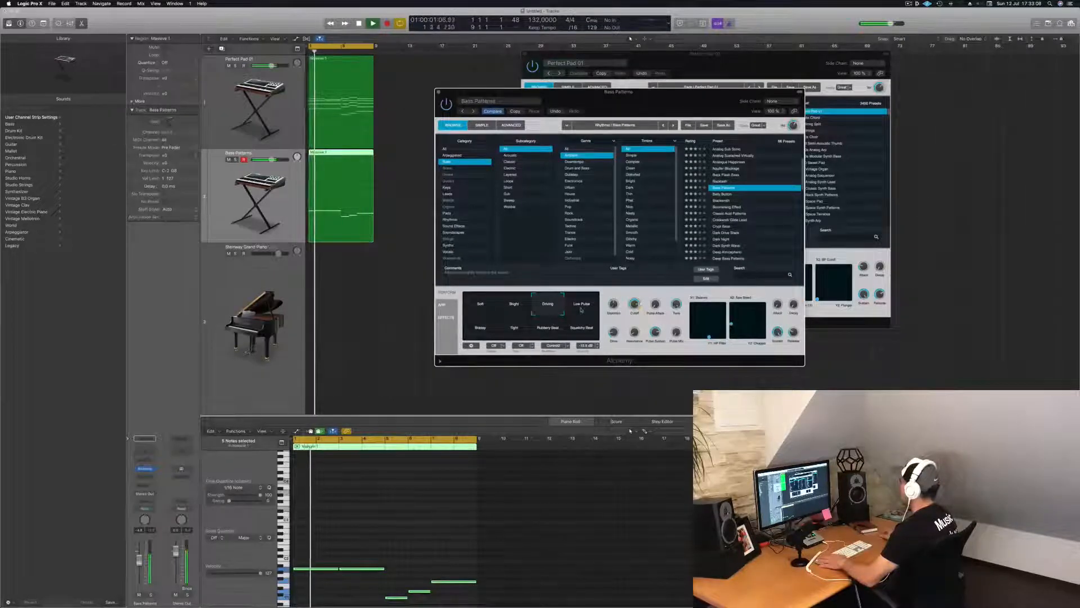
pyautogui.moveTo(639, 104); pyautogui.dragTo(758, 87)
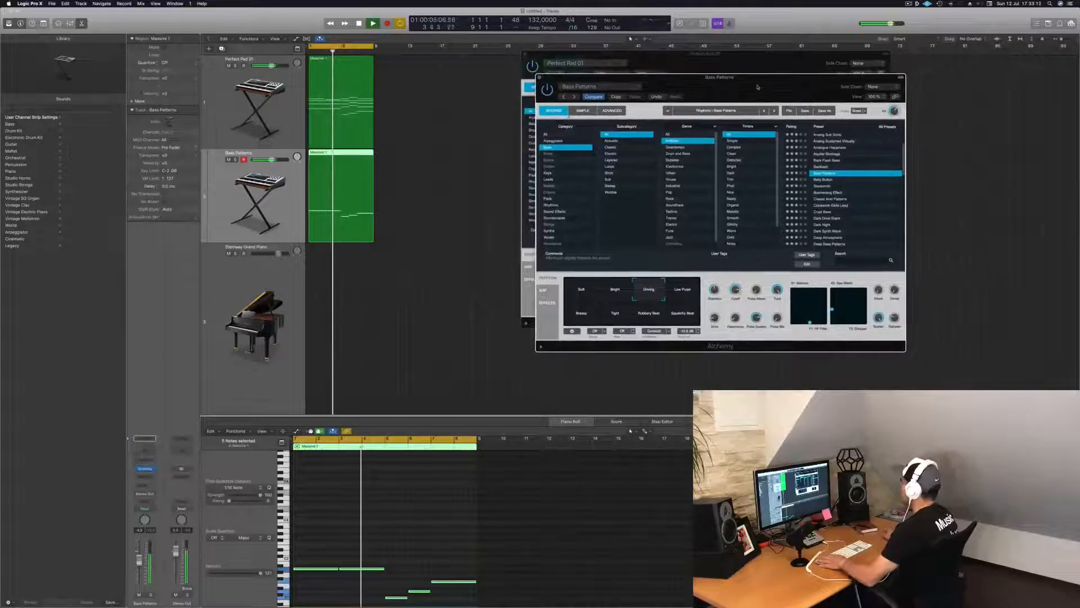
pyautogui.press('space')
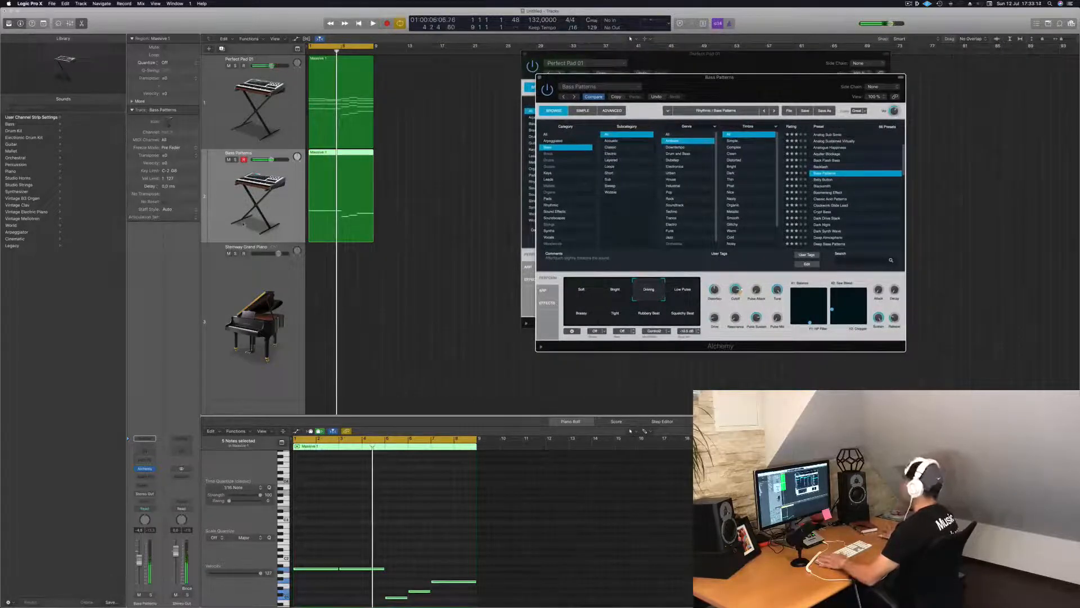
pyautogui.click(679, 294)
pyautogui.click(586, 316)
pyautogui.click(619, 317)
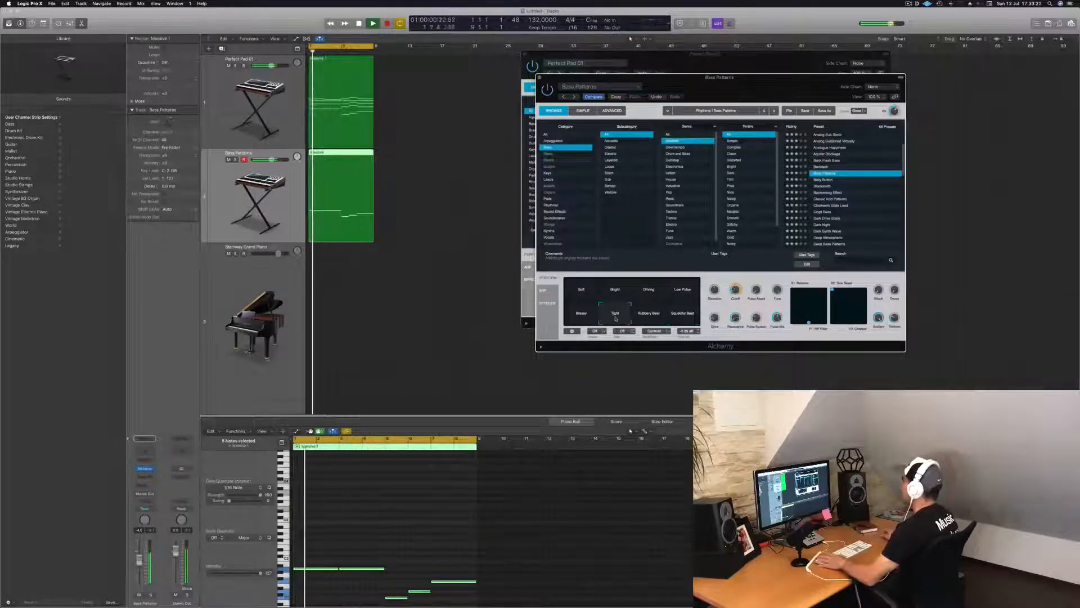
pyautogui.click(645, 298)
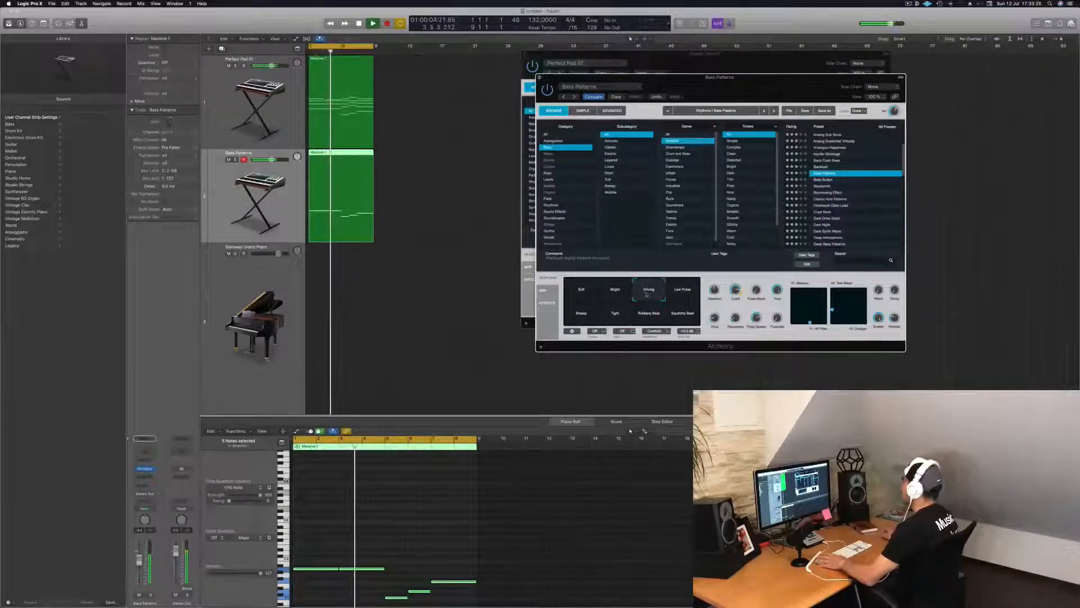
# Step: Close both Alchemy windows and play the pad and bass tracks together from the start
pyautogui.click(539, 77)
pyautogui.moveTo(686, 64); pyautogui.dragTo(627, 134)
pyautogui.click(465, 126)
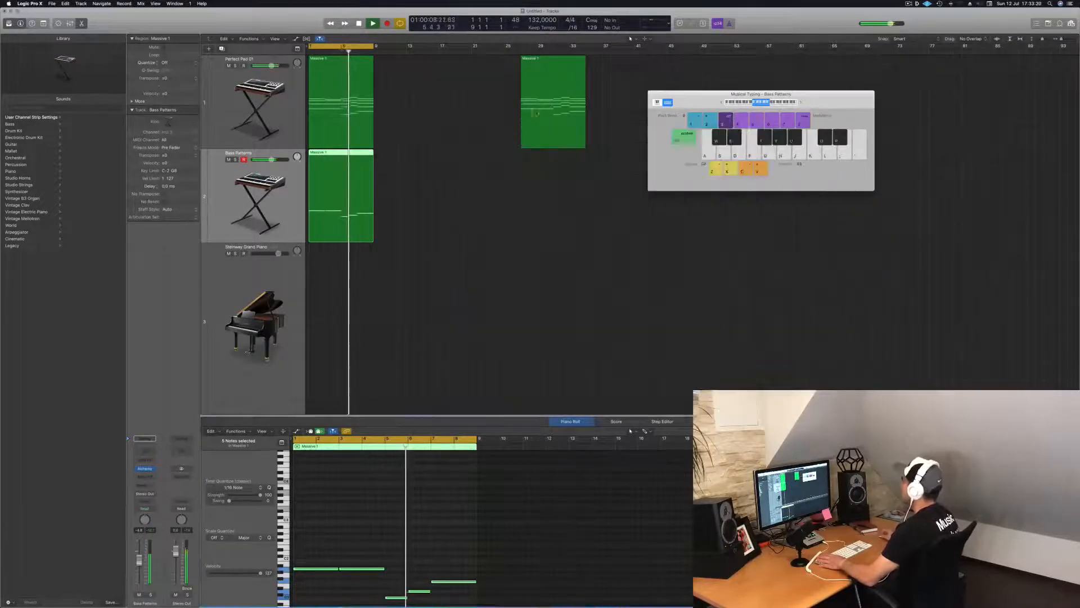
pyautogui.press('Return')
pyautogui.press('space')
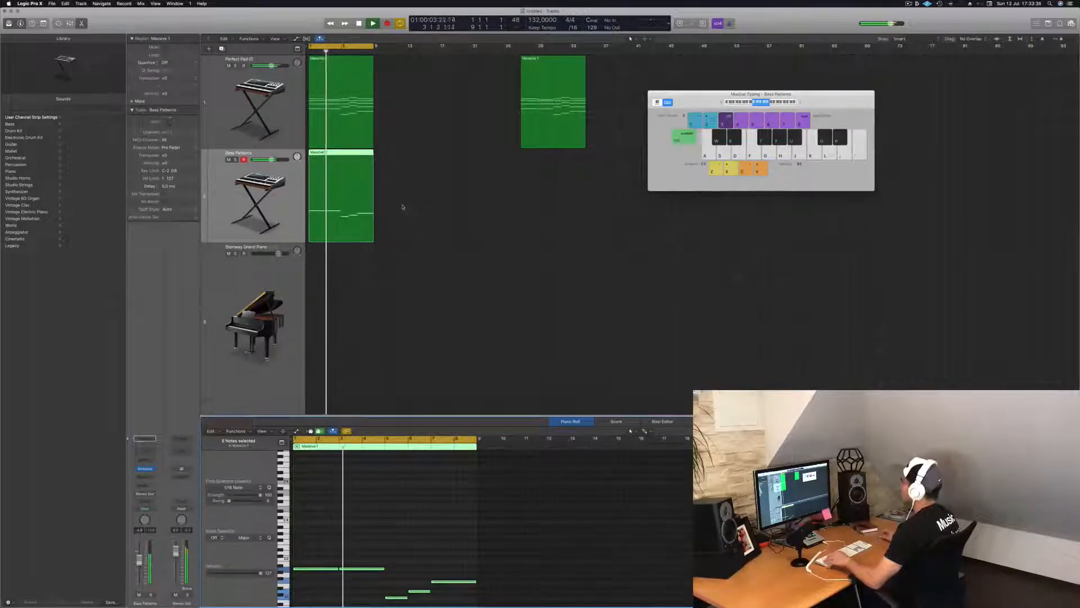
pyautogui.scroll(4, 422, 209)
pyautogui.scroll(-4, 441, 208)
pyautogui.press('Return')
# Step: Listen to the Perfect Pad 01 track soloed, and unsolo it to replay both tracks from the start
pyautogui.click(235, 65)
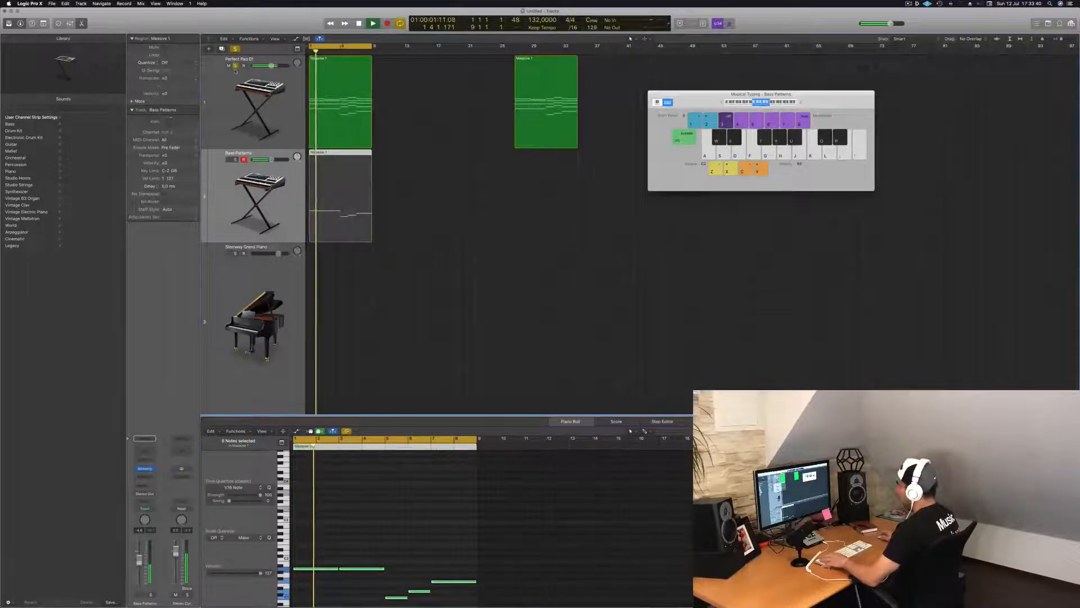
pyautogui.click(239, 82)
pyautogui.press('Return')
pyautogui.click(235, 65)
pyautogui.press('space')
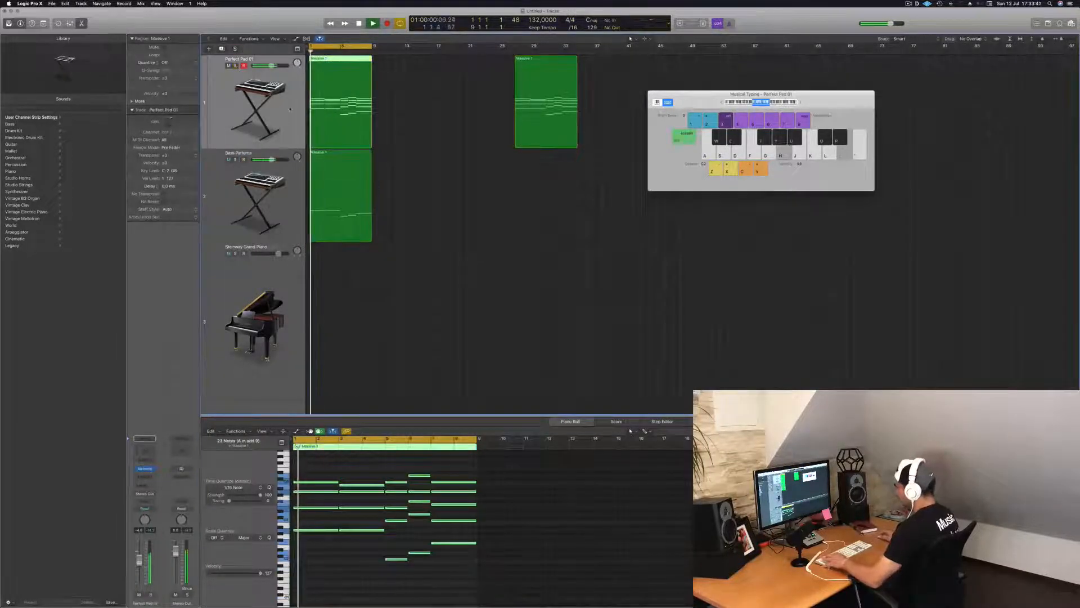
# Step: Deselect the regions, close the Musical Typing keyboard and show the Mixer below the tracks
pyautogui.click(441, 354)
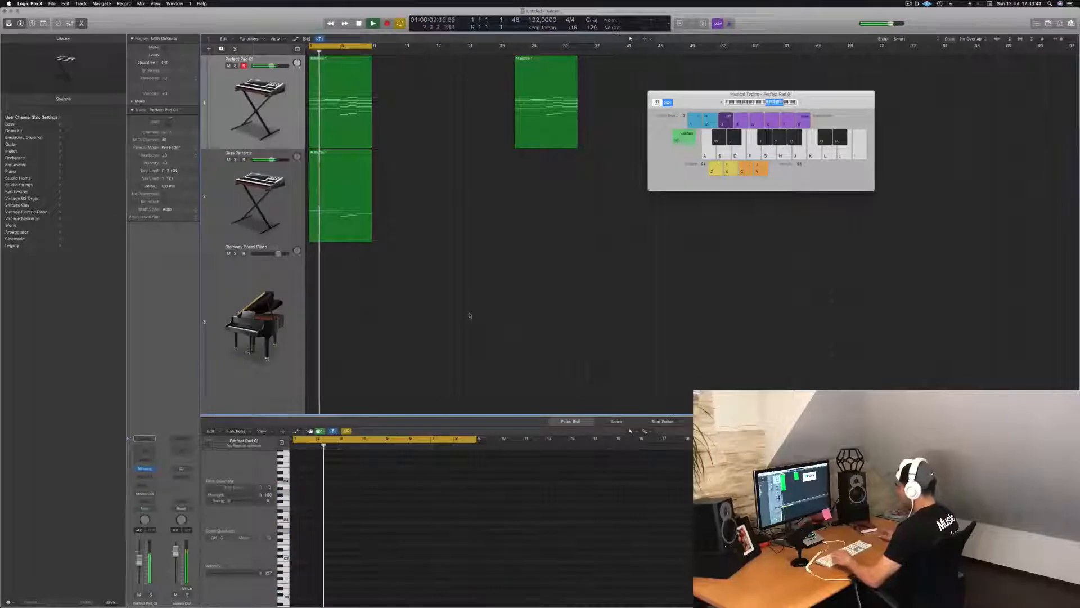
pyautogui.press('super+k')
pyautogui.press('x')
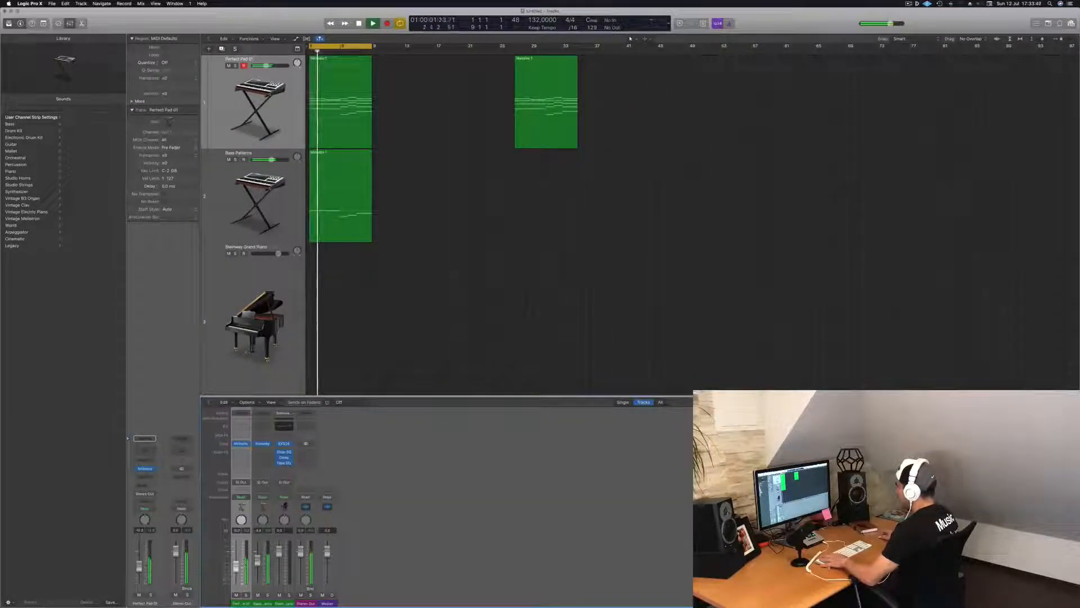
pyautogui.press('space')
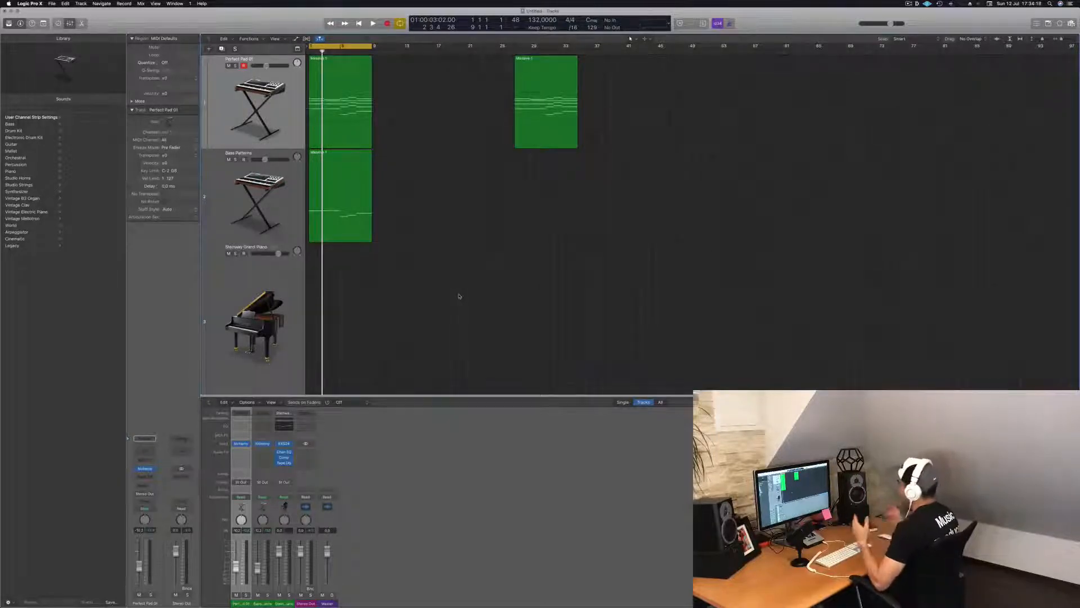
# Step: Replay the pad and bass from the start and slightly adjust the Perfect Pad 01 channel fader
pyautogui.press('Return')
pyautogui.press('space')
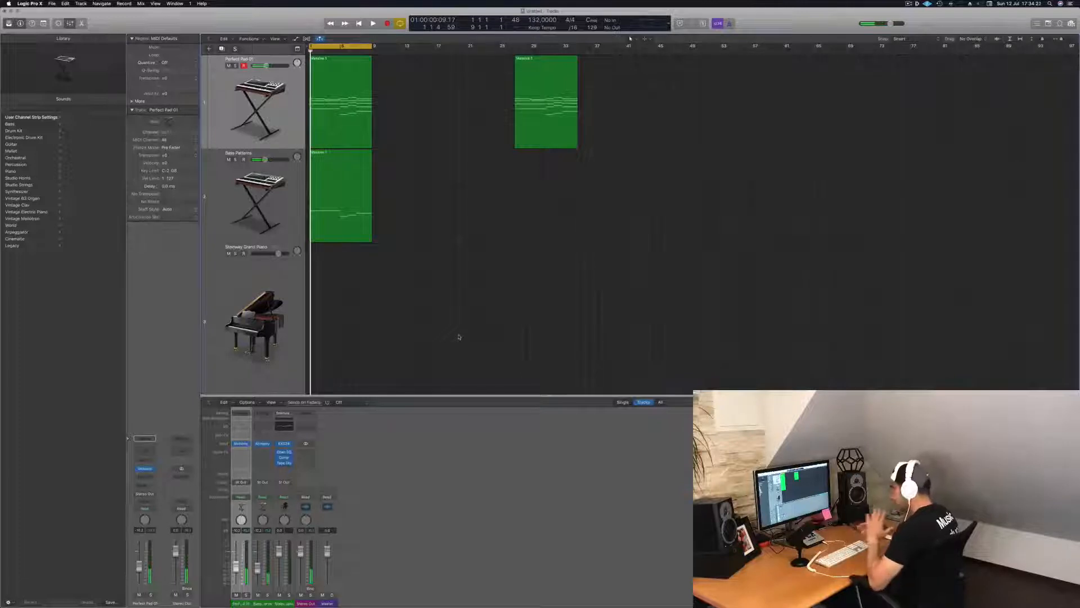
pyautogui.press('space')
pyautogui.press('space')
pyautogui.press('space')
pyautogui.moveTo(236, 568); pyautogui.dragTo(237, 569)
pyautogui.press('space')
pyautogui.press('space')
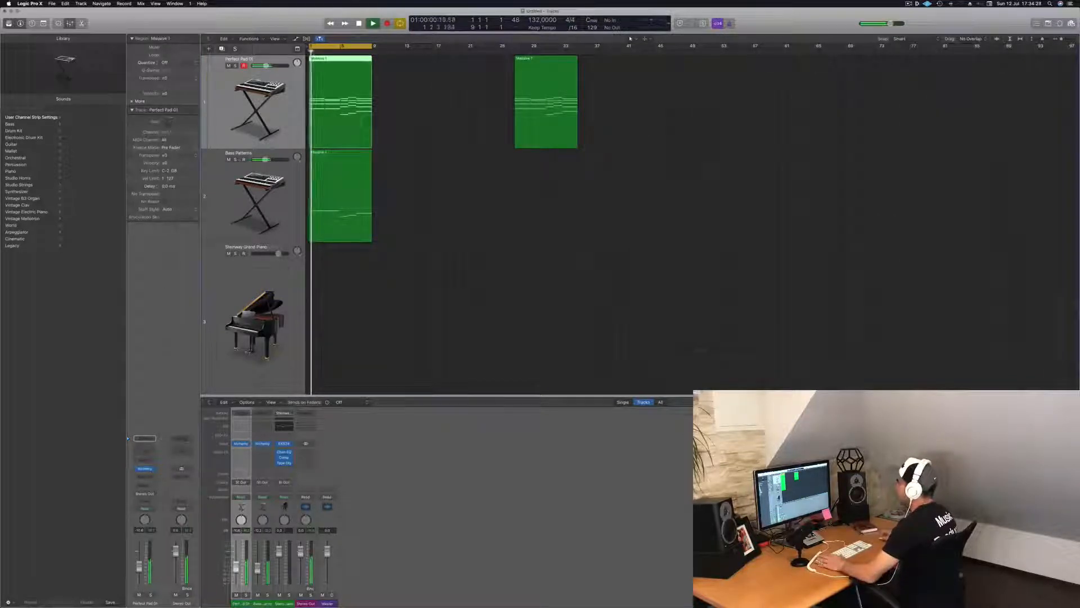
# Step: Open the Perfect Pad 01 track's Alchemy instrument, move its window aside and restart playback
pyautogui.click(145, 469)
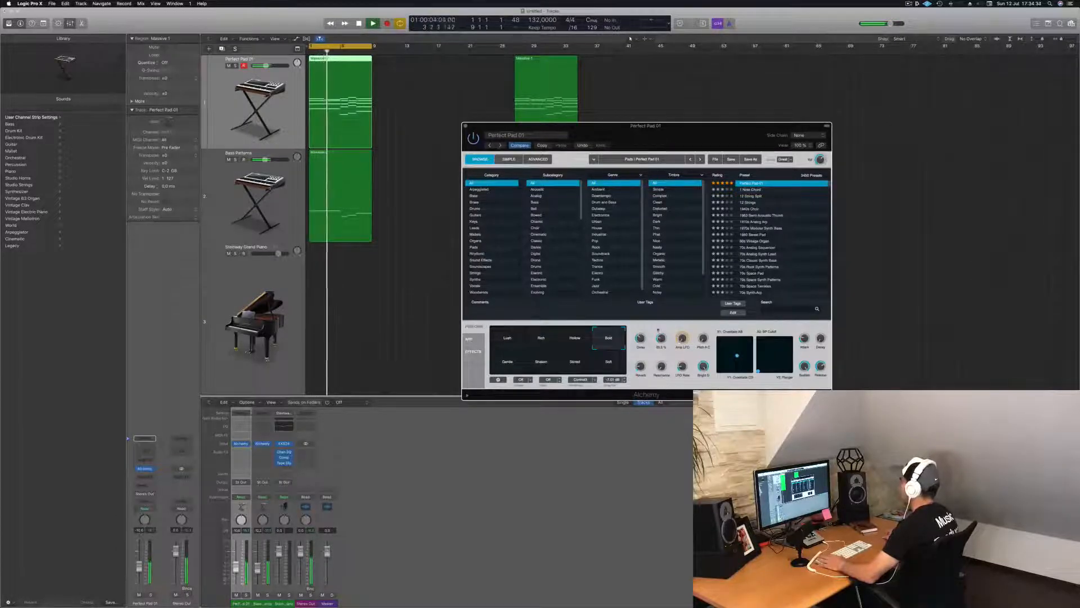
pyautogui.moveTo(653, 139); pyautogui.dragTo(672, 143)
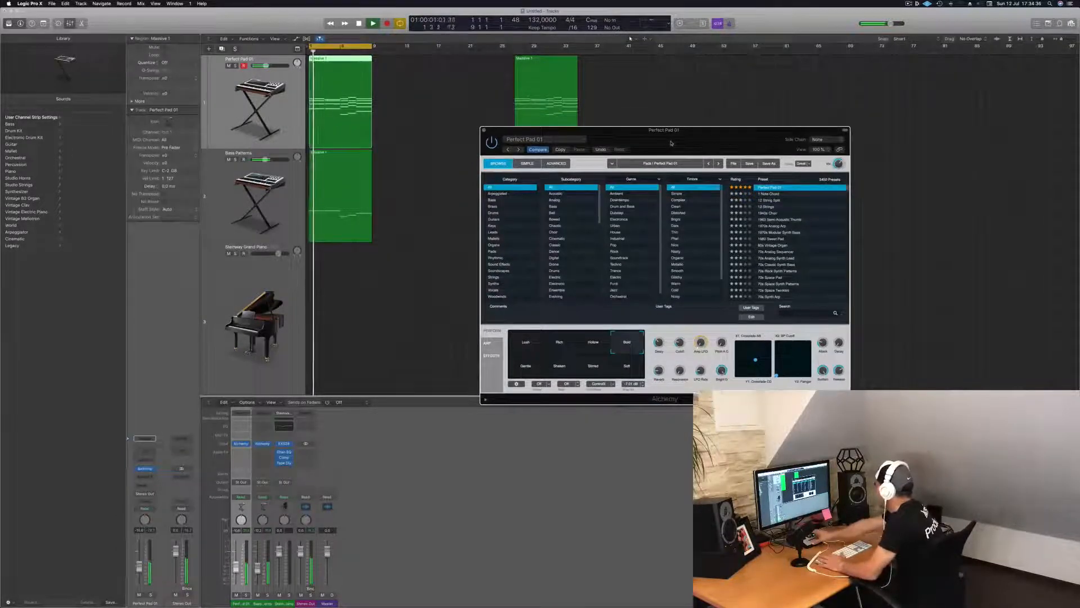
pyautogui.press('space')
pyautogui.press('space')
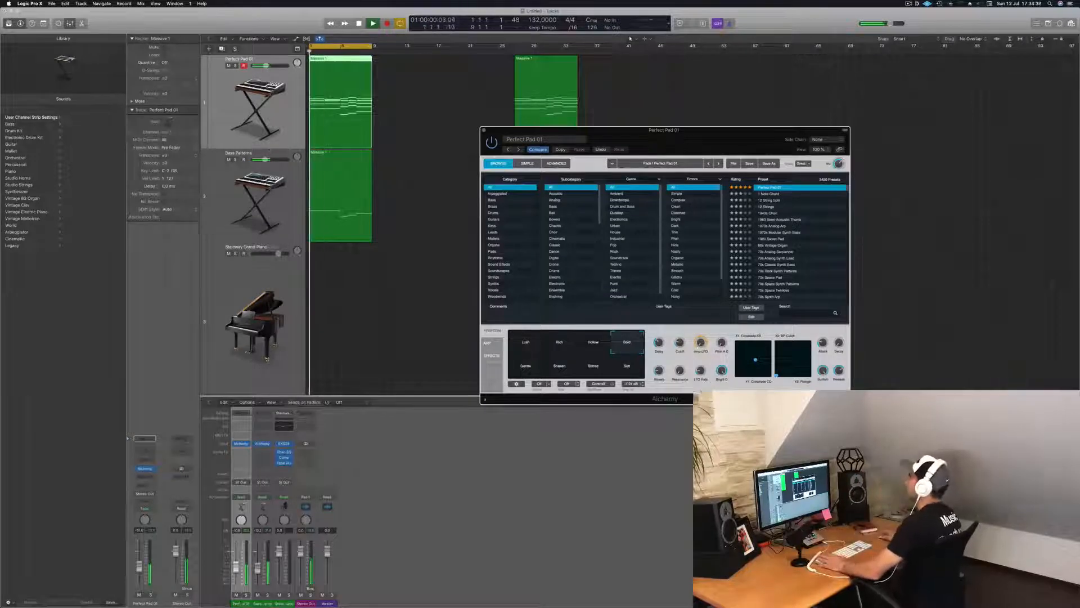
# Step: Open the Bass Patterns track's Alchemy, adjust its Cutoff during playback and move both instrument windows away from the regions
pyautogui.click(230, 201)
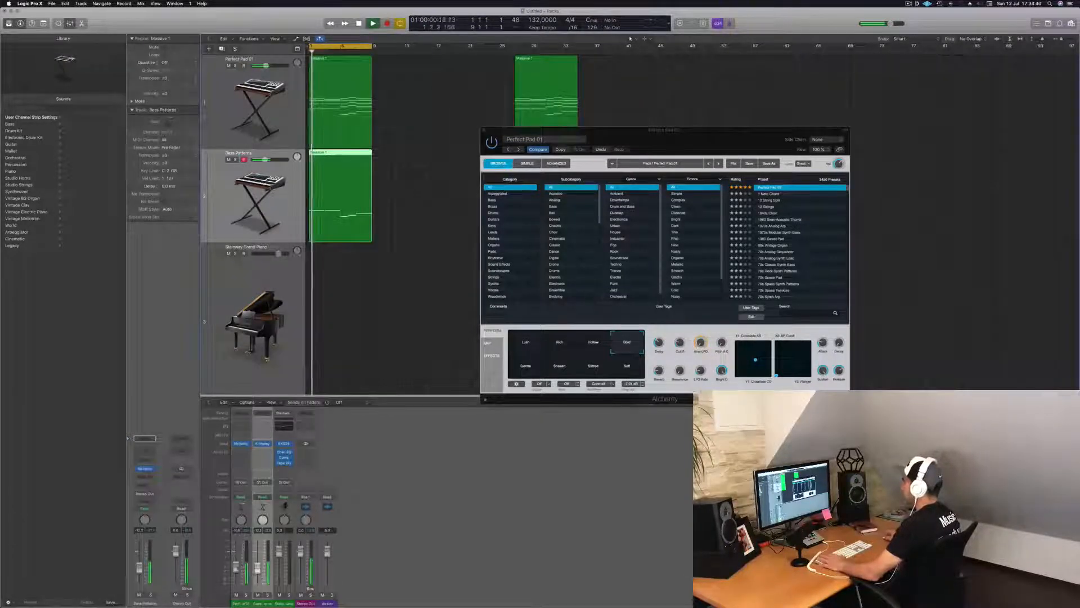
pyautogui.click(262, 444)
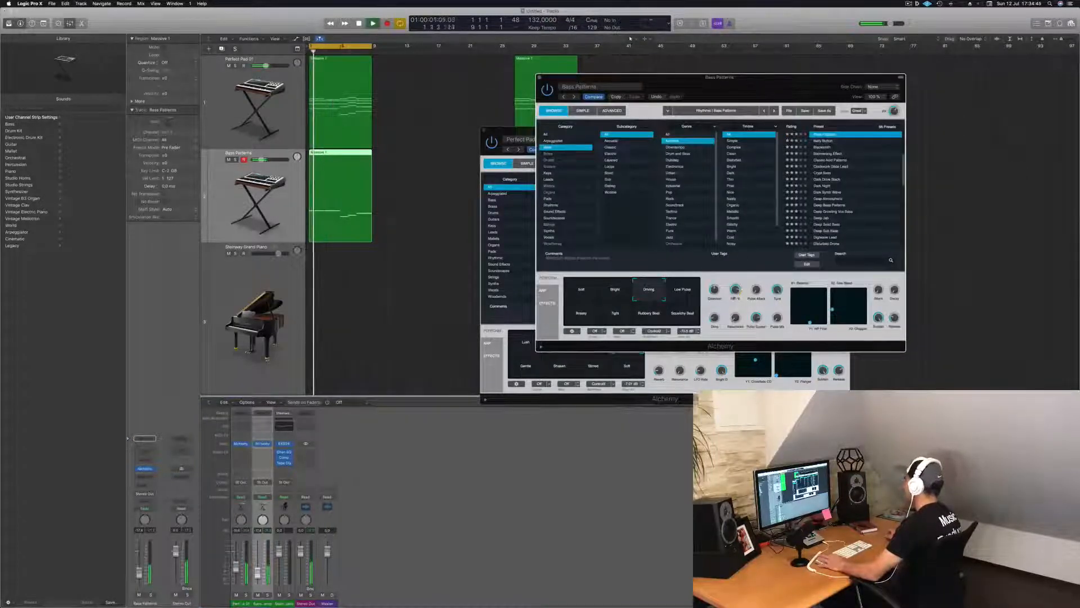
pyautogui.moveTo(734, 311); pyautogui.dragTo(734, 326)
pyautogui.moveTo(735, 283); pyautogui.dragTo(799, 295)
pyautogui.moveTo(558, 131); pyautogui.dragTo(825, 94)
pyautogui.press('space')
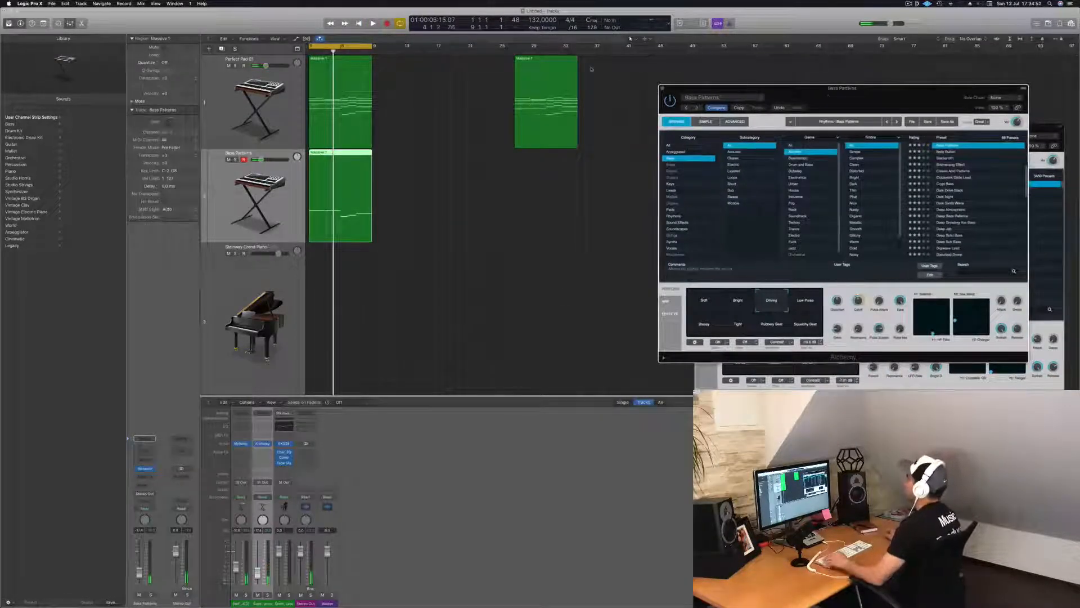
# Step: Show the secondary time ruler above the bar ruler and move the project end marker to an earlier bar
pyautogui.press('super+Left')
pyautogui.click(284, 39)
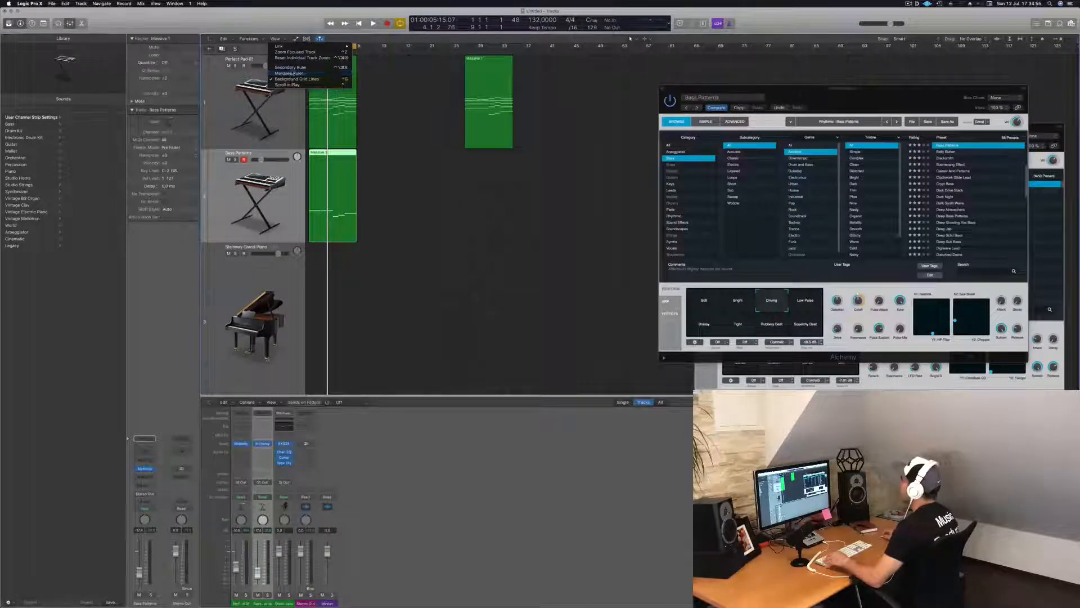
pyautogui.click(289, 73)
pyautogui.moveTo(805, 87); pyautogui.dragTo(638, 246)
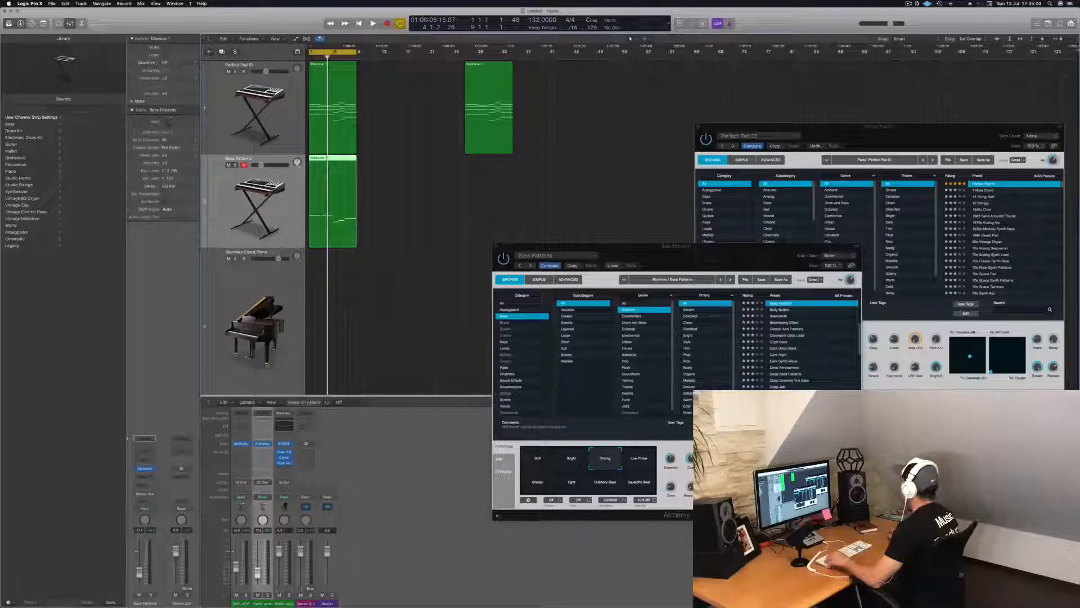
pyautogui.moveTo(1078, 50); pyautogui.dragTo(932, 66)
pyautogui.click(411, 131)
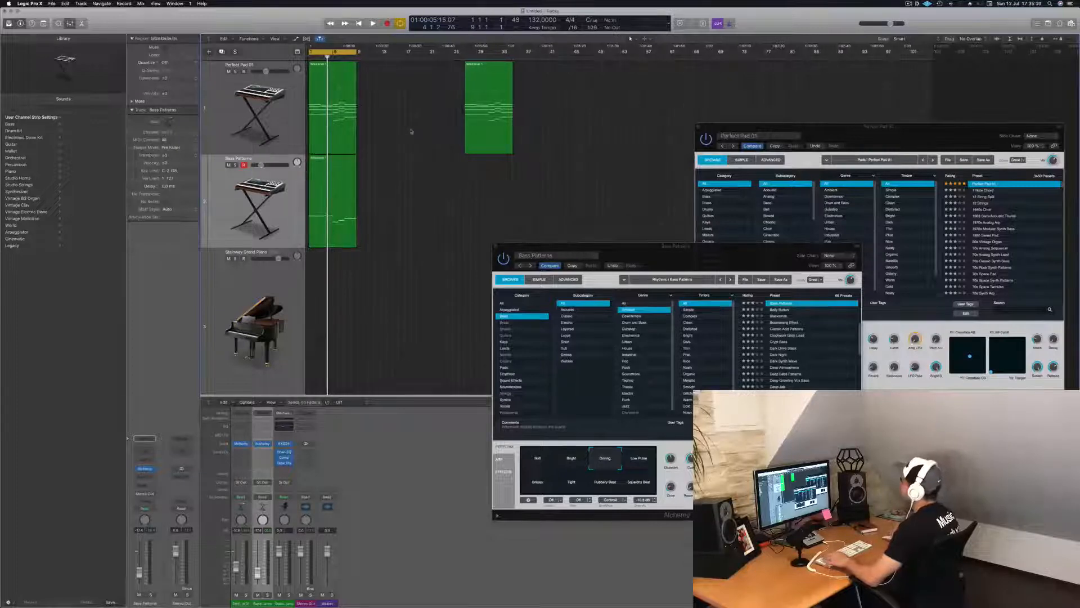
# Step: Move the spare Perfect Pad 01 region close to the end of the project, away from the main arrangement
pyautogui.press('space')
pyautogui.moveTo(496, 110); pyautogui.dragTo(911, 101)
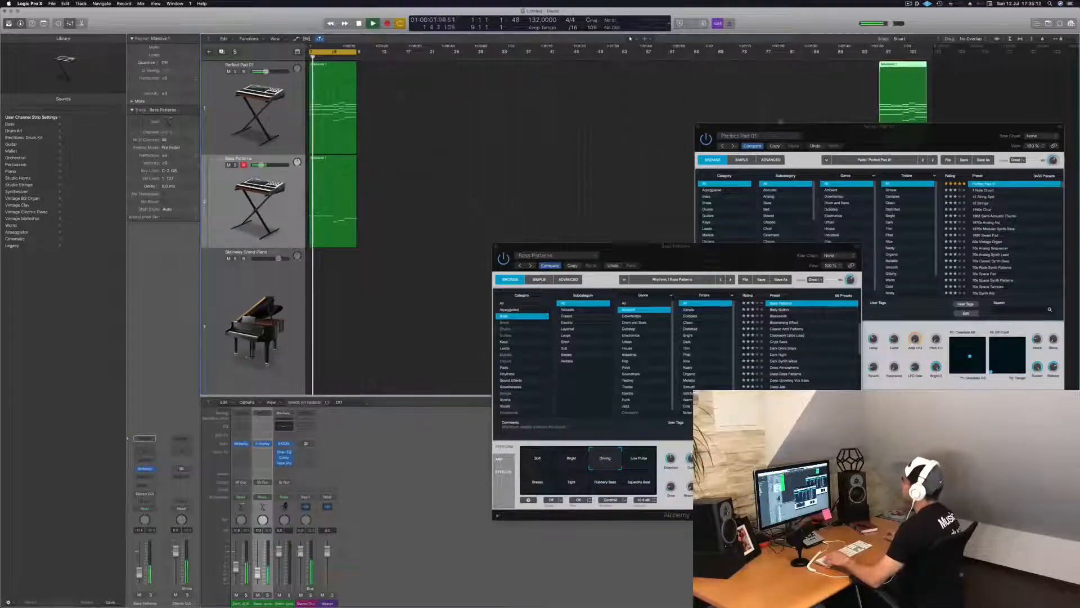
pyautogui.scroll(3, 532, 139)
pyautogui.hscroll(-5, 543, 140)
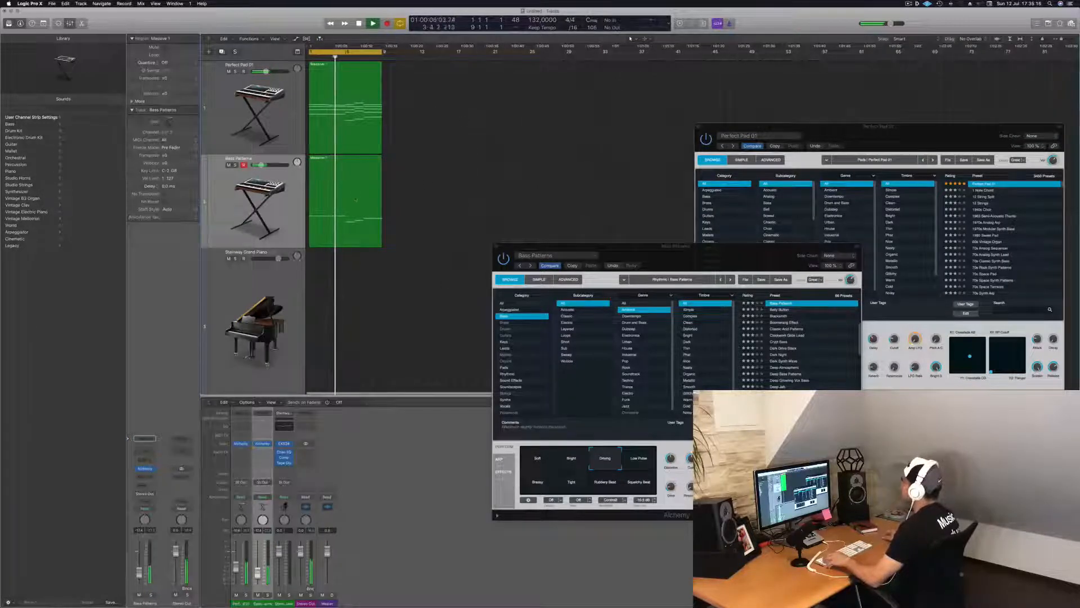
# Step: Copy the first pad and bass regions together so the copies start at bar 9
pyautogui.click(341, 188)
pyautogui.press('Return')
pyautogui.keyDown('shift'); pyautogui.click(341, 96); pyautogui.keyUp('shift')
pyautogui.moveTo(345, 66); pyautogui.dragTo(417, 72)
pyautogui.press('space')
# Step: Delete the first Bass Patterns region and copy the bar 9 bass region back to bar 1
pyautogui.click(361, 190)
pyautogui.press('Delete')
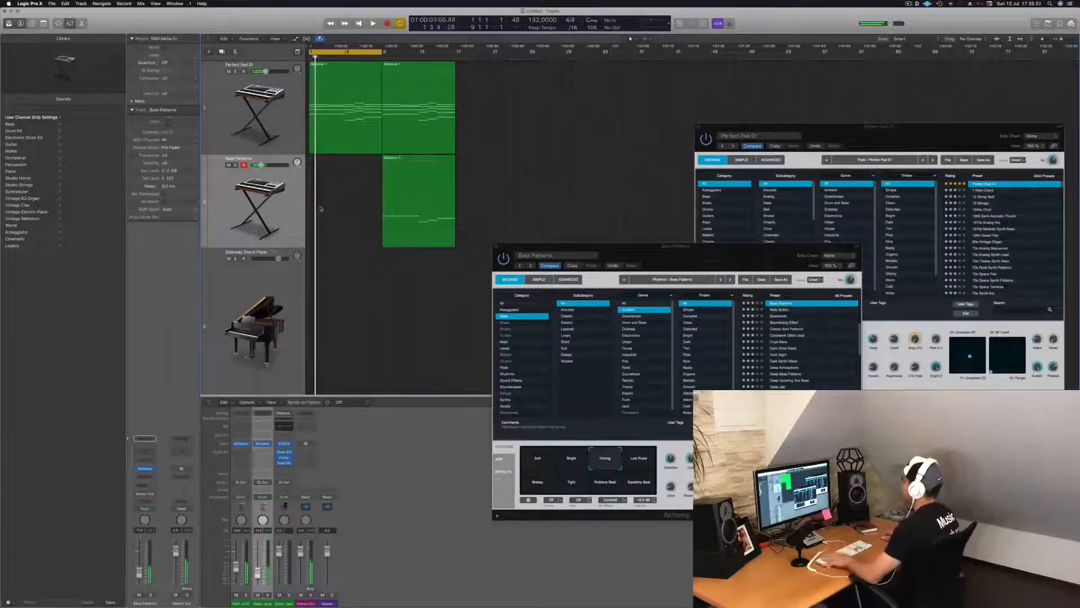
pyautogui.moveTo(407, 197); pyautogui.dragTo(332, 197)
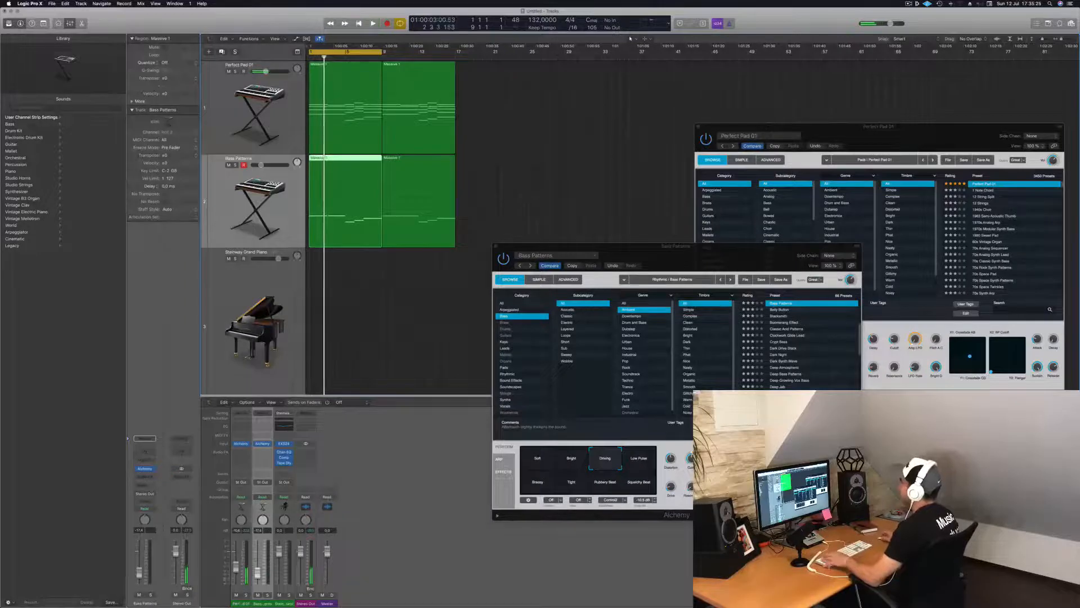
# Step: Duplicate the Bass Patterns track and move the bass region at bar 1 down onto the new track
pyautogui.press('super+d')
pyautogui.click(355, 197)
pyautogui.click(417, 197)
pyautogui.moveTo(355, 198); pyautogui.dragTo(357, 284)
pyautogui.press('space')
pyautogui.press('space')
pyautogui.press('space')
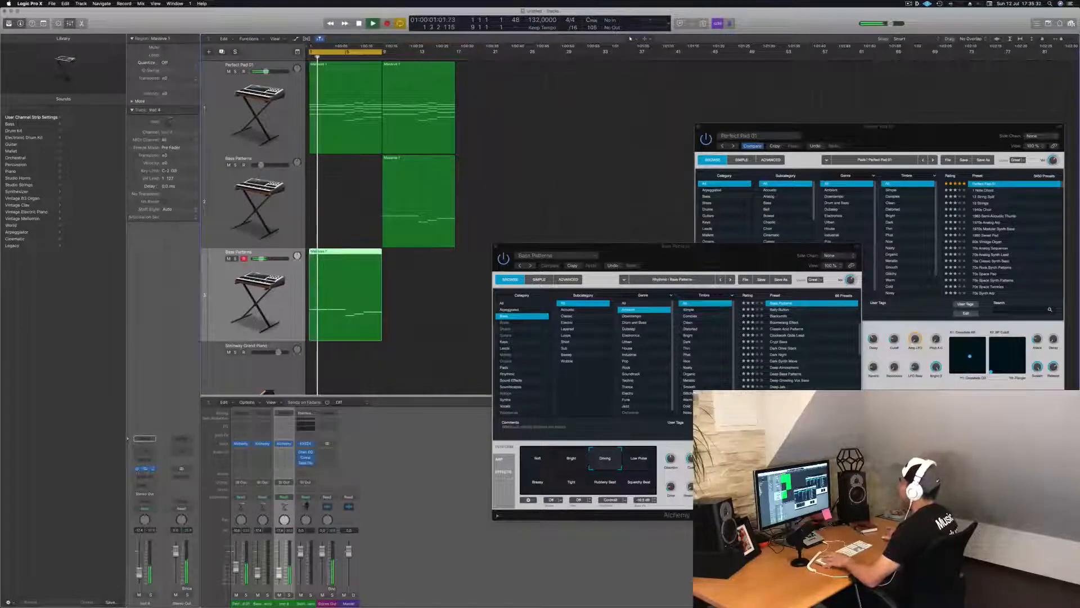
# Step: Open the new track's Alchemy, audition Belly Button, Blacksmith and Boomerang Effect, and load the Classic Acid Patterns preset
pyautogui.click(145, 470)
pyautogui.moveTo(226, 29); pyautogui.dragTo(632, 103)
pyautogui.press('space')
pyautogui.press('space')
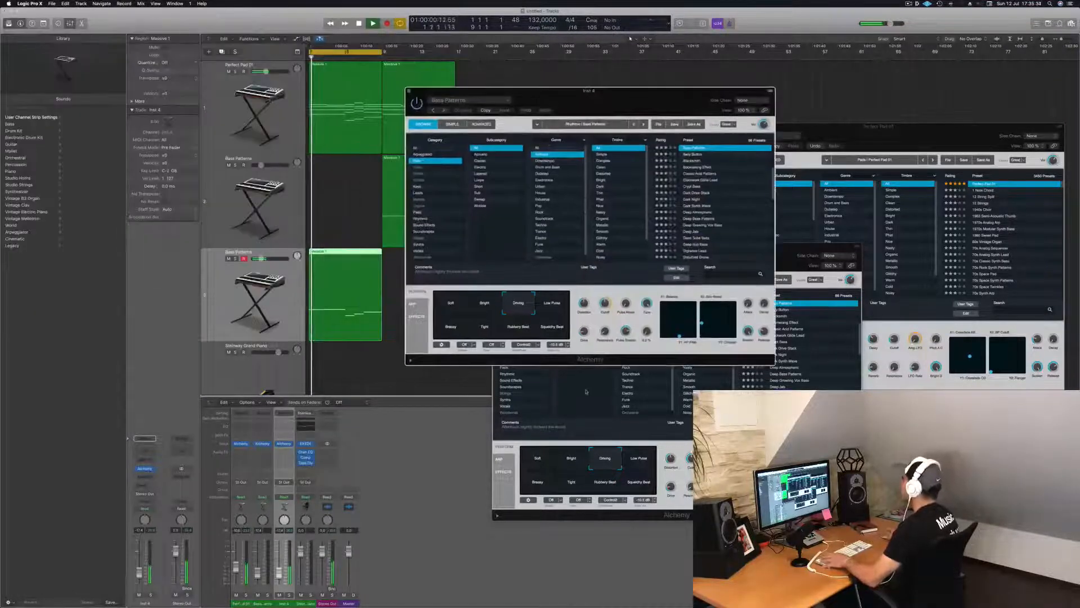
pyautogui.click(696, 154)
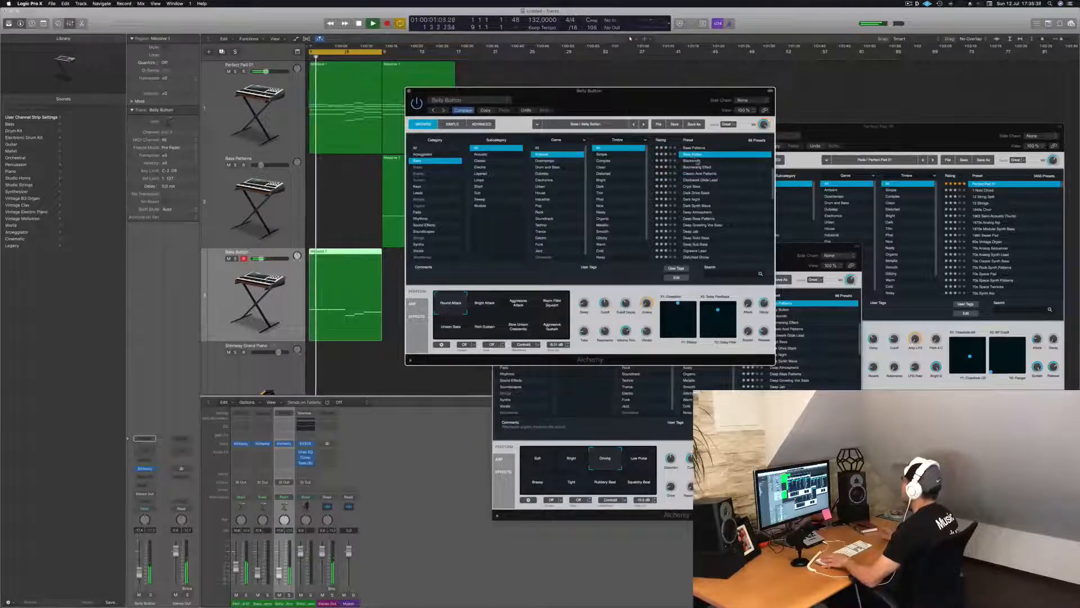
pyautogui.click(698, 161)
pyautogui.press('space')
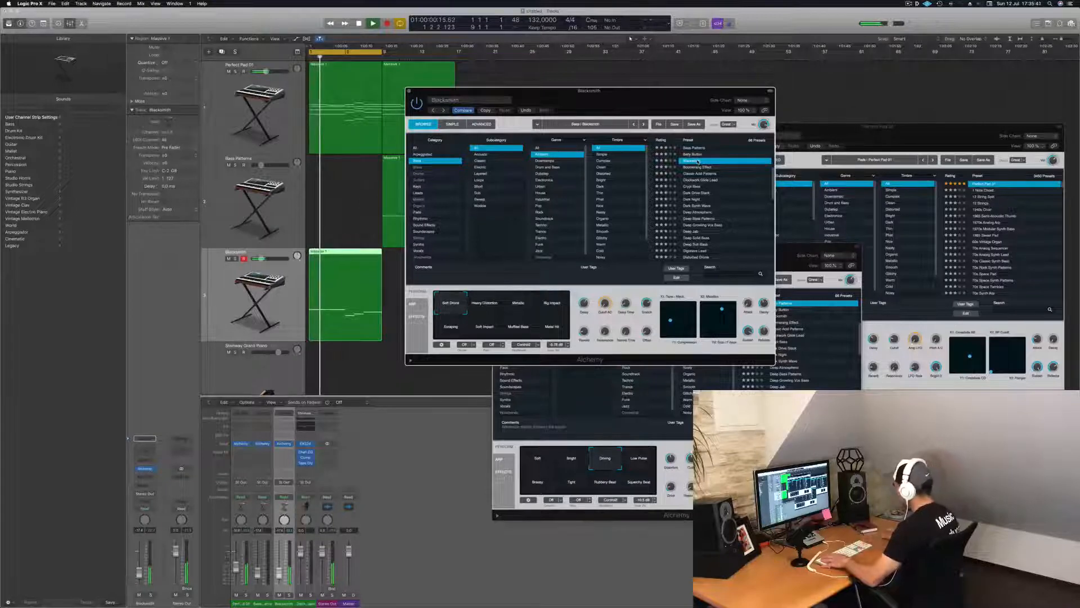
pyautogui.click(698, 167)
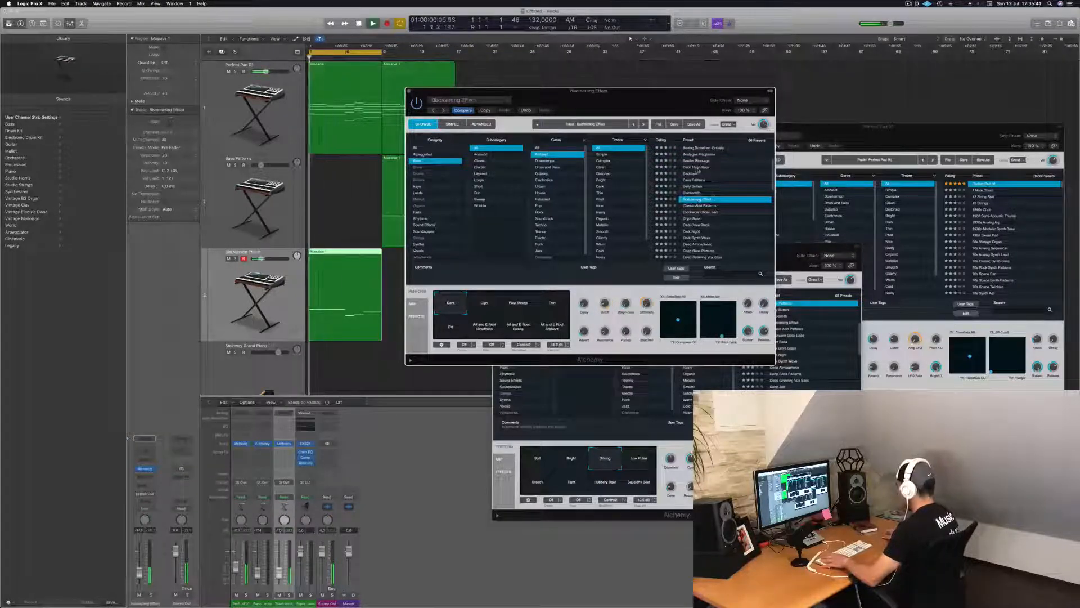
pyautogui.click(702, 206)
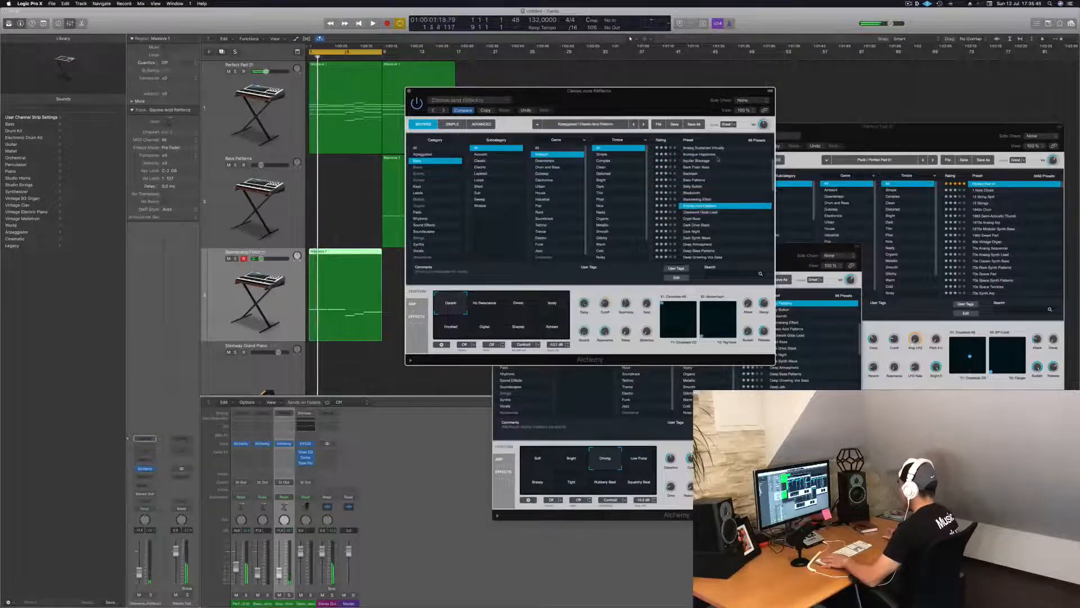
# Step: Spread out the Alchemy windows and switch the Classic Acid Patterns variation to Driven
pyautogui.moveTo(721, 87); pyautogui.dragTo(958, 79)
pyautogui.moveTo(618, 257); pyautogui.dragTo(604, 356)
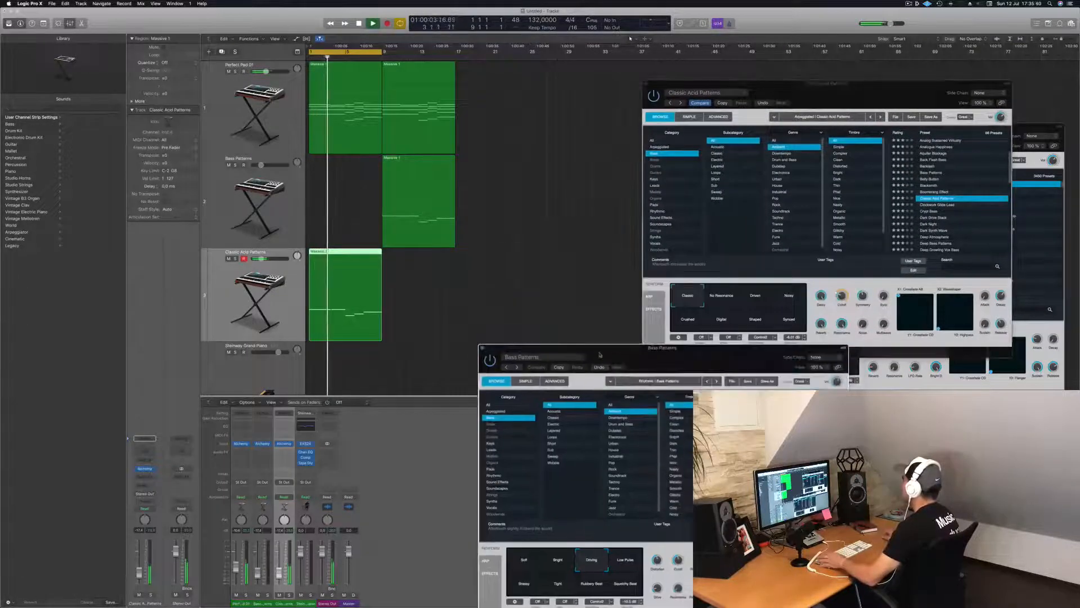
pyautogui.click(724, 298)
pyautogui.click(755, 296)
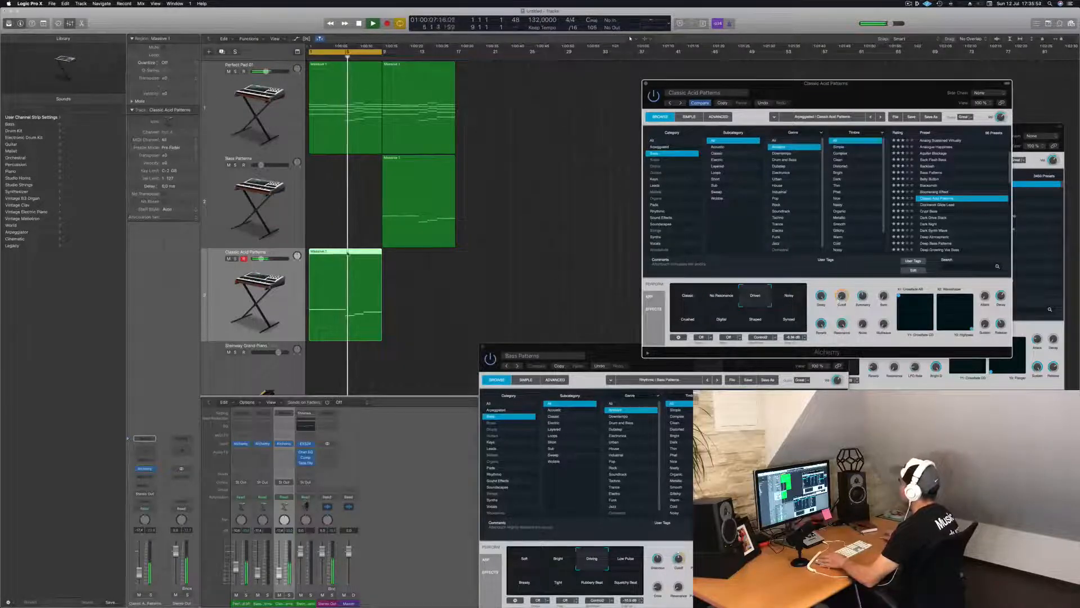
# Step: Move the Classic Acid Patterns region to bar 9, then shift both bass regions beyond the two pad regions
pyautogui.moveTo(356, 253); pyautogui.dragTo(429, 253)
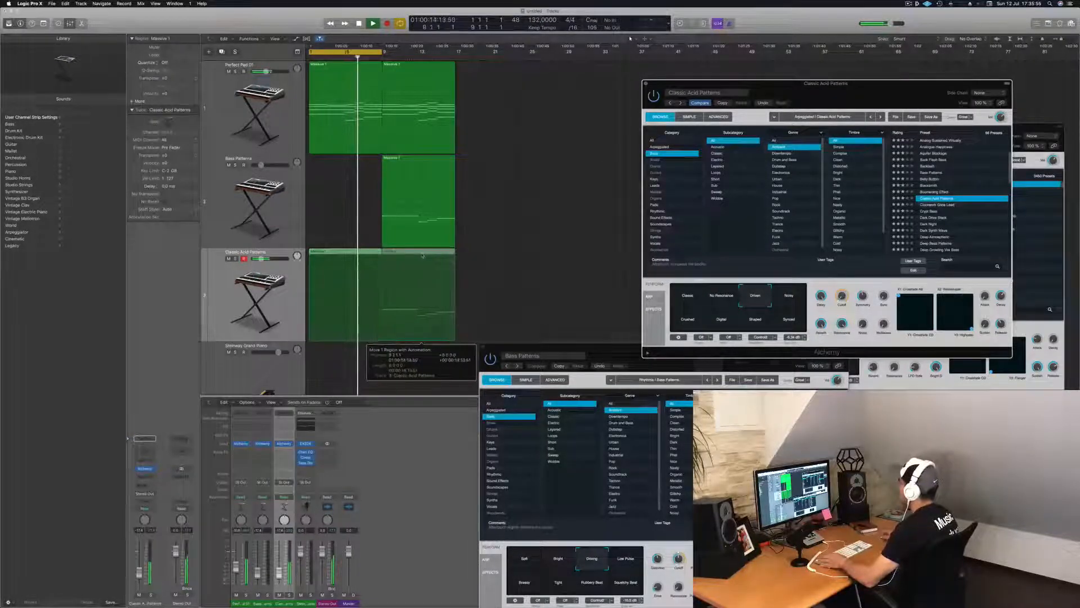
pyautogui.press('space')
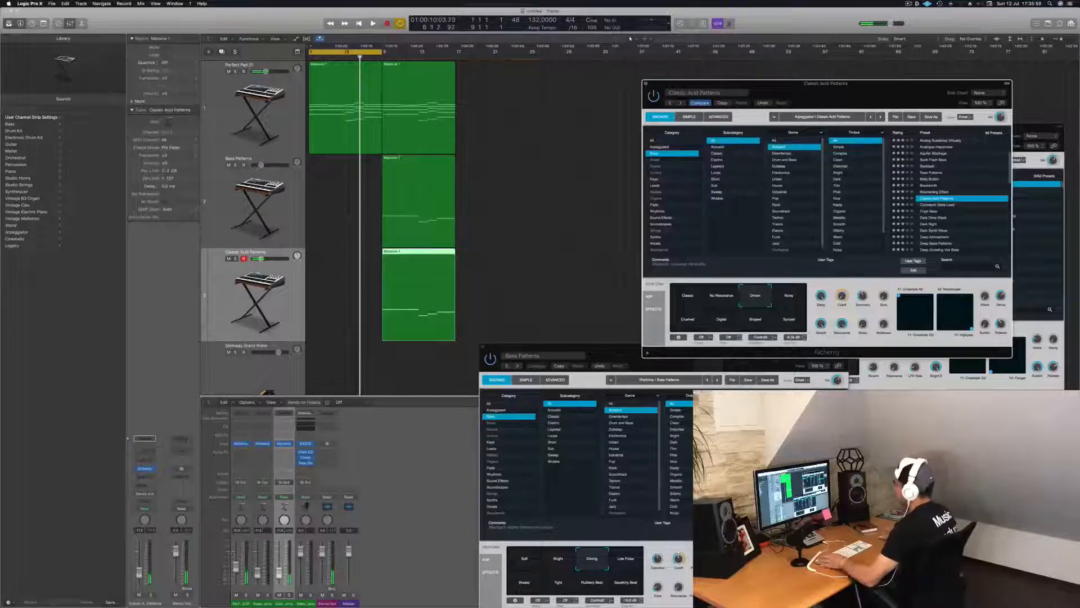
pyautogui.press('space')
pyautogui.moveTo(512, 301); pyautogui.dragTo(591, 179)
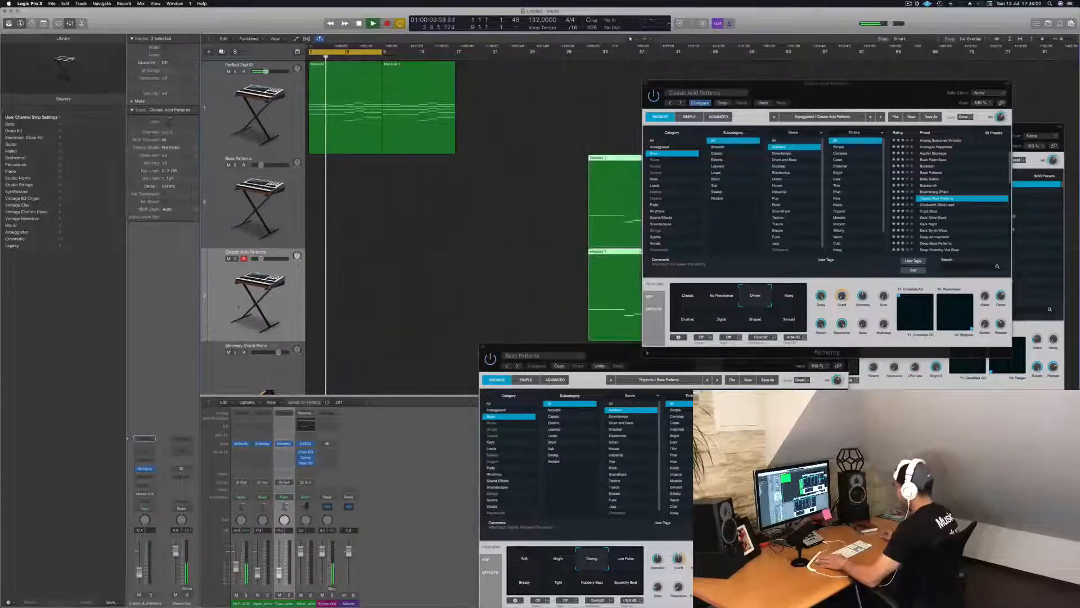
# Step: Duplicate the Classic Acid Patterns track and move its bass region to bar 1 of the new track
pyautogui.click(246, 304)
pyautogui.press('space')
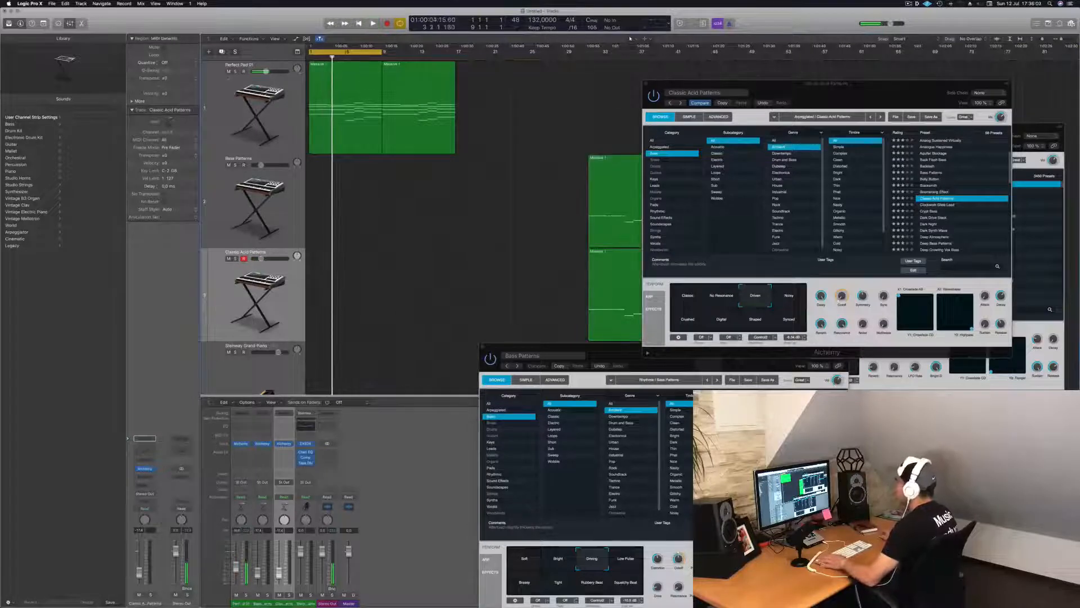
pyautogui.click(222, 52)
pyautogui.moveTo(616, 253); pyautogui.dragTo(340, 344)
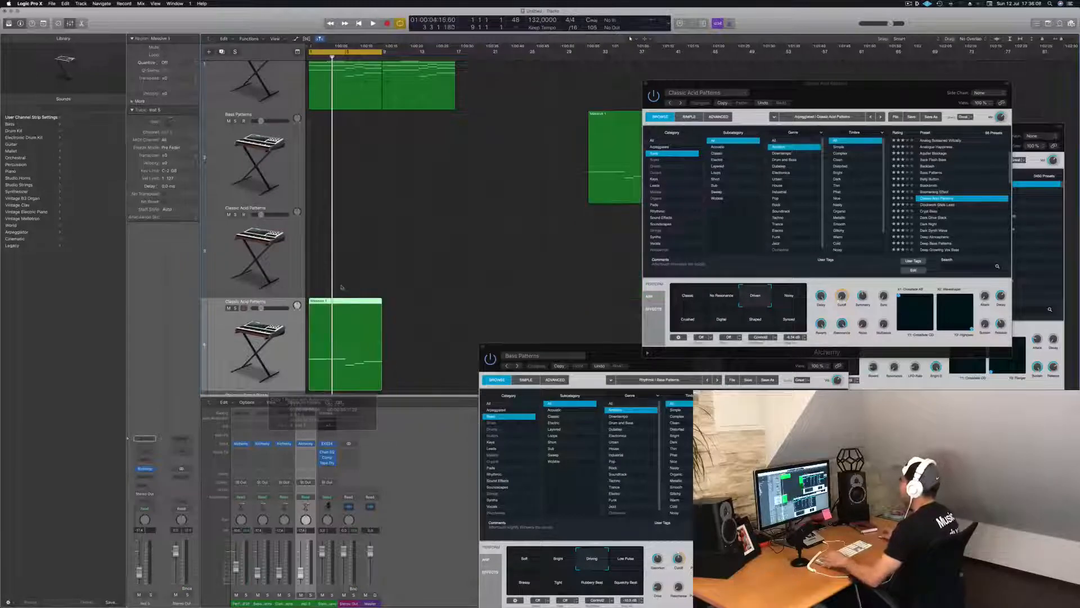
pyautogui.press('space')
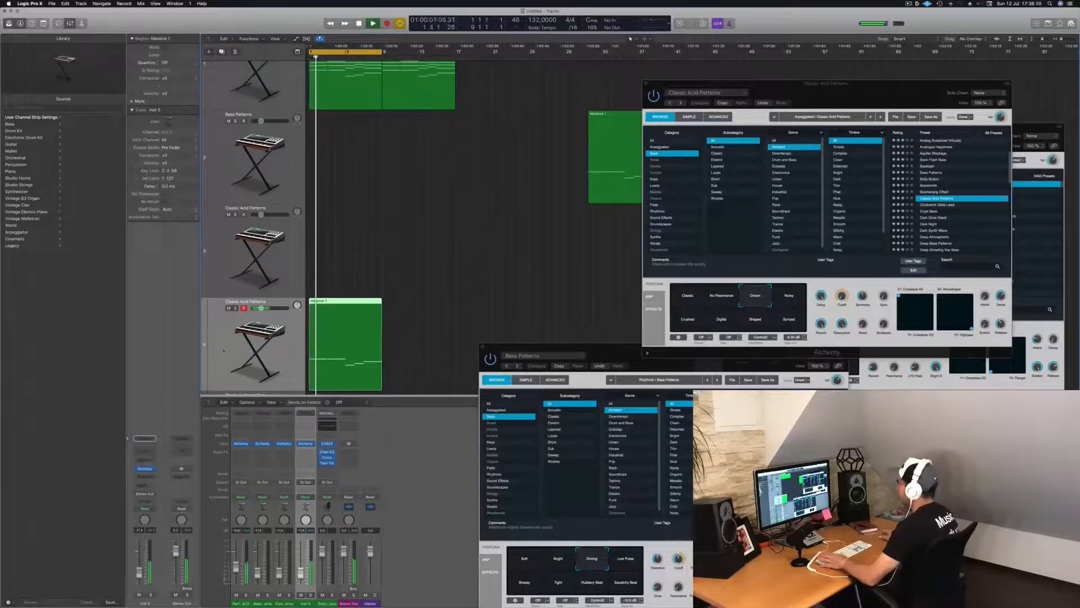
# Step: Replay from the start, open the newly duplicated track's Alchemy and place its window beside the regions
pyautogui.press('Return')
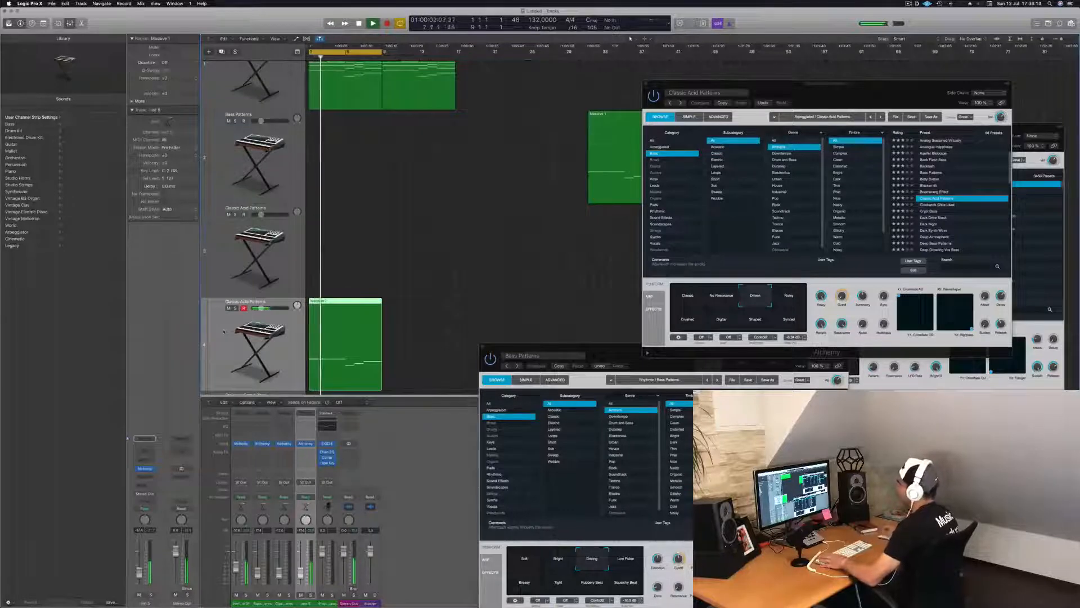
pyautogui.press('space')
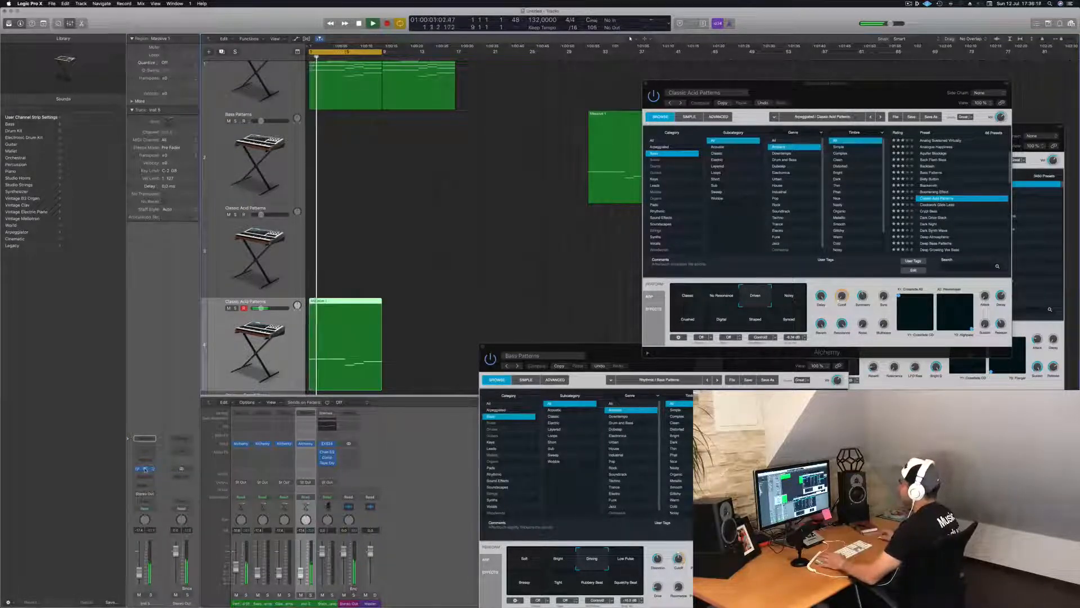
pyautogui.click(145, 468)
pyautogui.press('space')
pyautogui.moveTo(169, 17); pyautogui.dragTo(599, 174)
pyautogui.press('space')
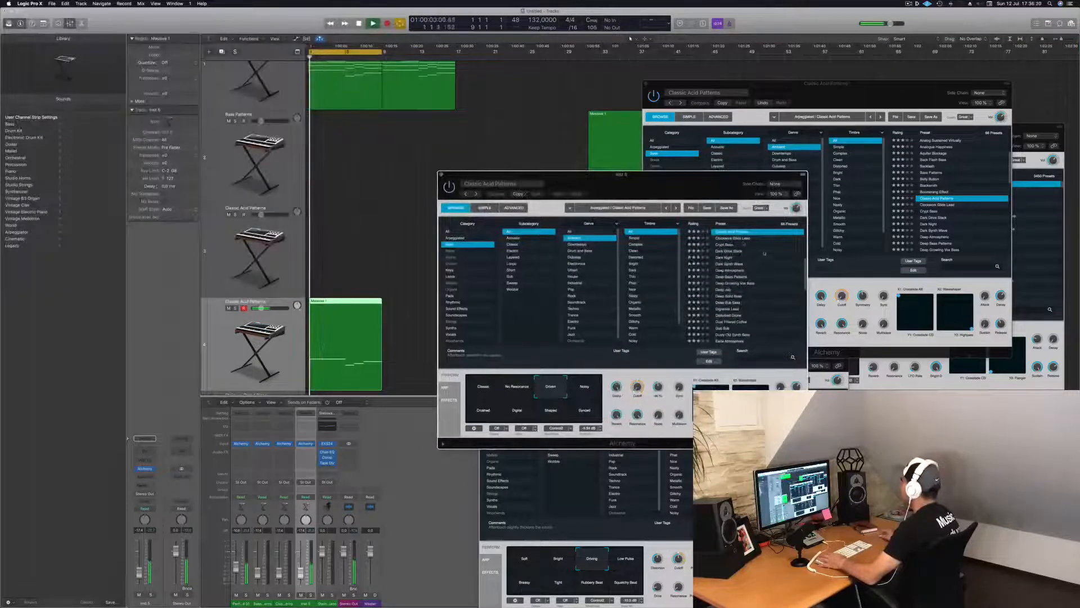
# Step: Audition Clockwork Glide Lead, Crypt Bass, Dark Drive Stack, Dark Night and Dark Synth Wave presets on the newly duplicated bass track
pyautogui.click(740, 239)
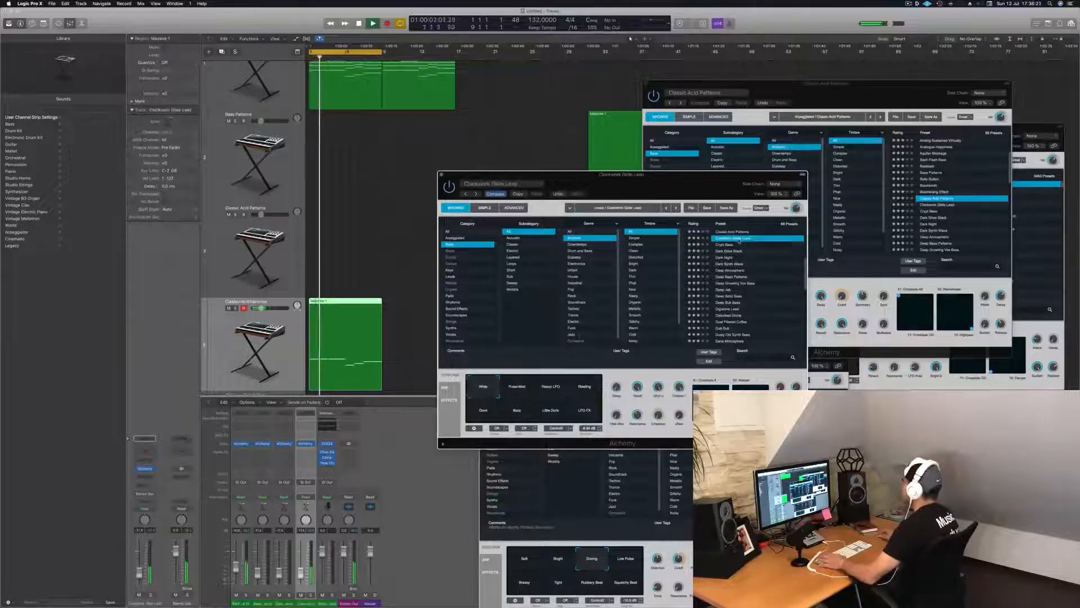
pyautogui.click(724, 246)
pyautogui.press('space')
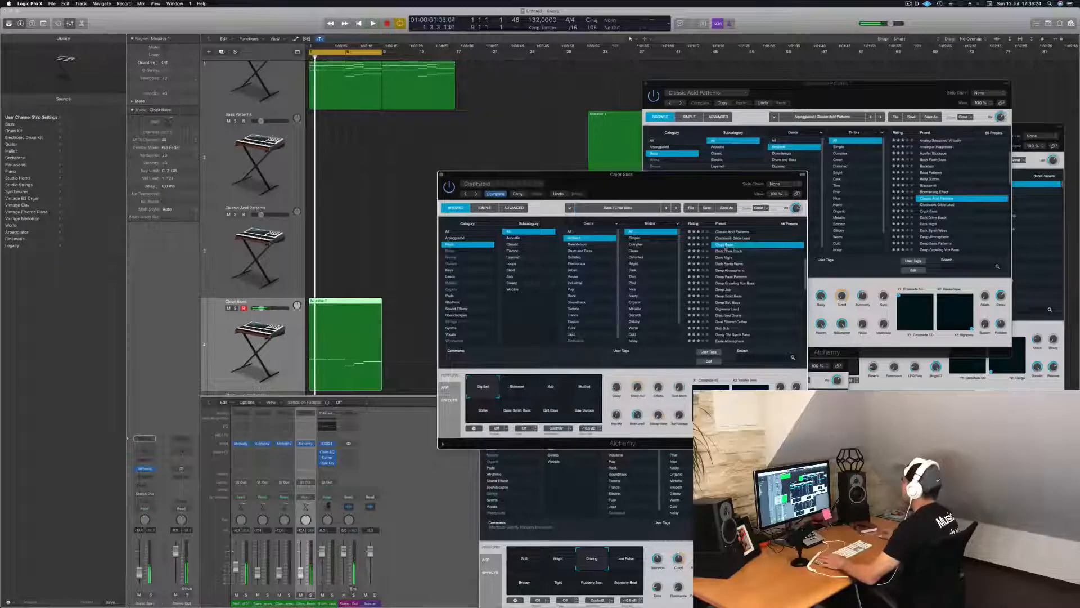
pyautogui.click(739, 251)
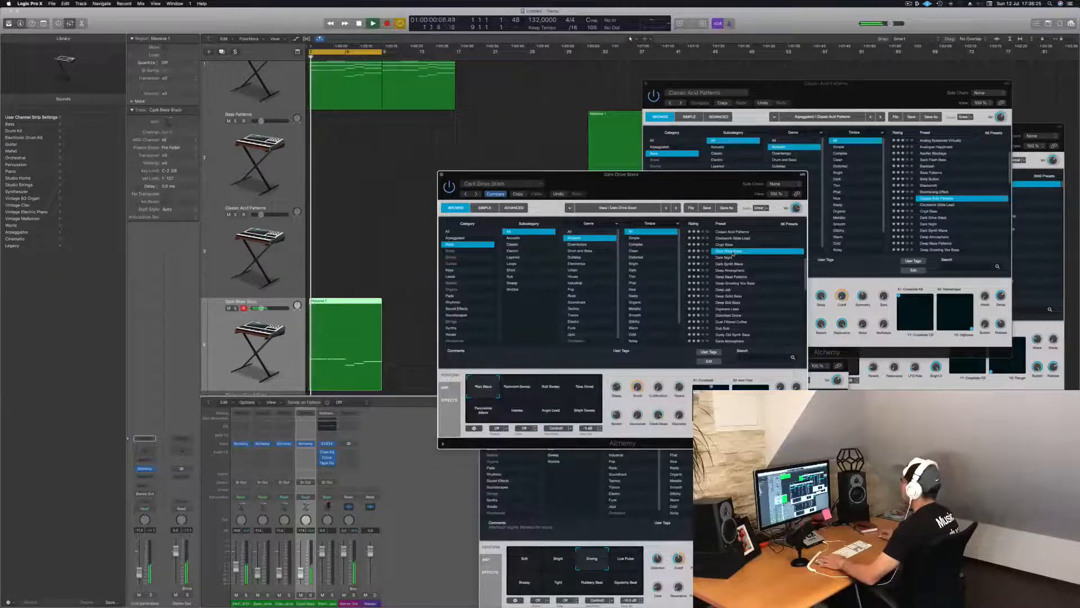
pyautogui.moveTo(675, 175); pyautogui.dragTo(710, 139)
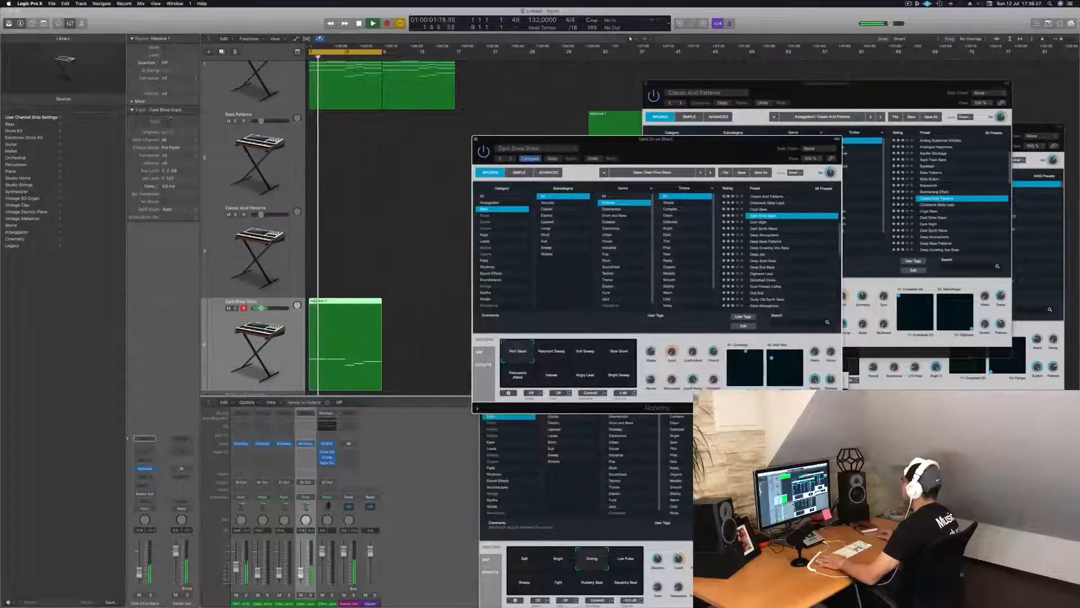
pyautogui.click(757, 222)
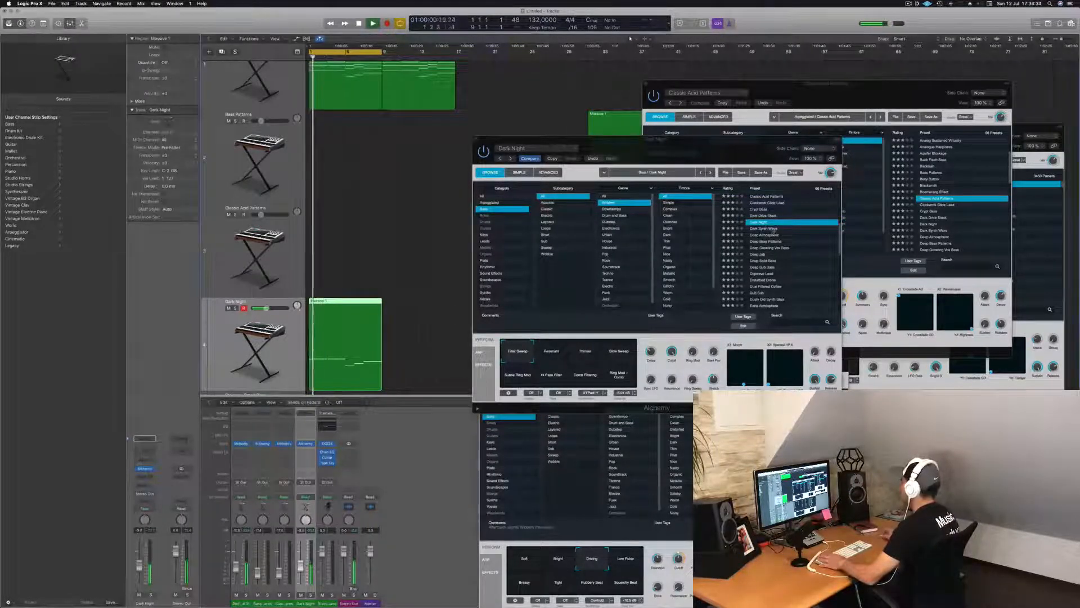
pyautogui.click(774, 229)
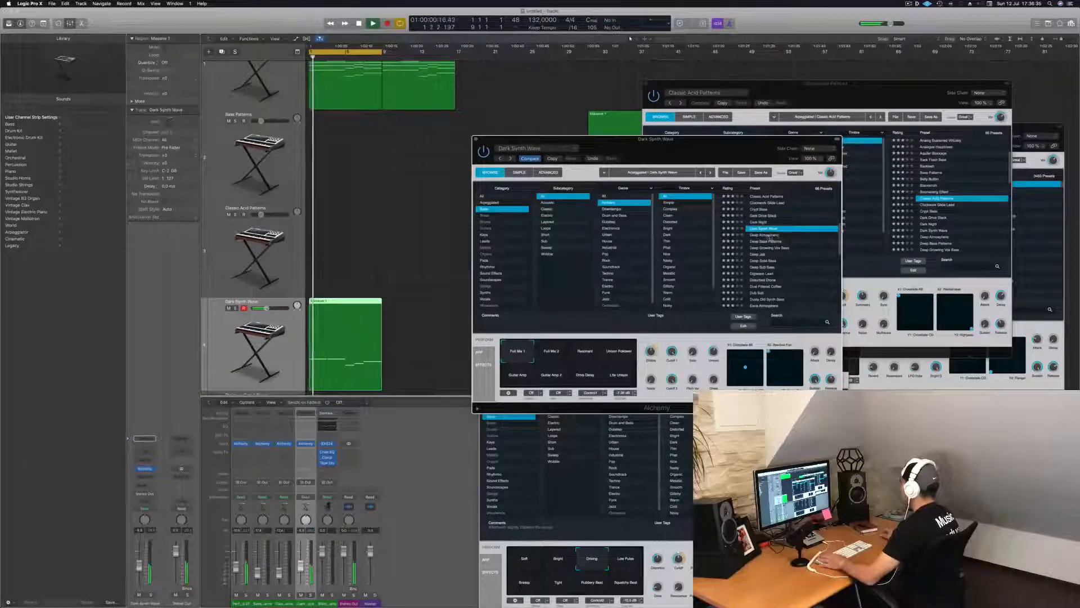
# Step: Load the Deep Atmospheric preset and audition its performance variations against the pad
pyautogui.click(770, 235)
pyautogui.click(586, 353)
pyautogui.press('space')
pyautogui.press('space')
pyautogui.click(616, 352)
pyautogui.press('space')
pyautogui.press('space')
pyautogui.click(550, 354)
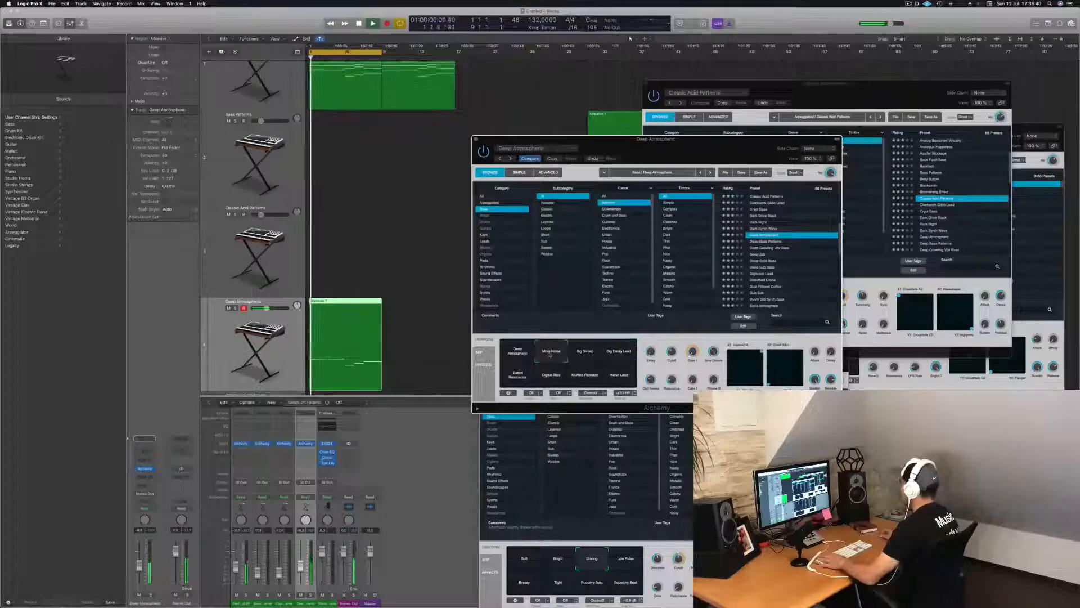
pyautogui.click(511, 381)
pyautogui.click(550, 381)
pyautogui.click(590, 379)
pyautogui.click(618, 380)
pyautogui.press('space')
pyautogui.press('space')
# Step: Load the Deep Solid Bass preset on the duplicated track and close its Alchemy window
pyautogui.click(766, 261)
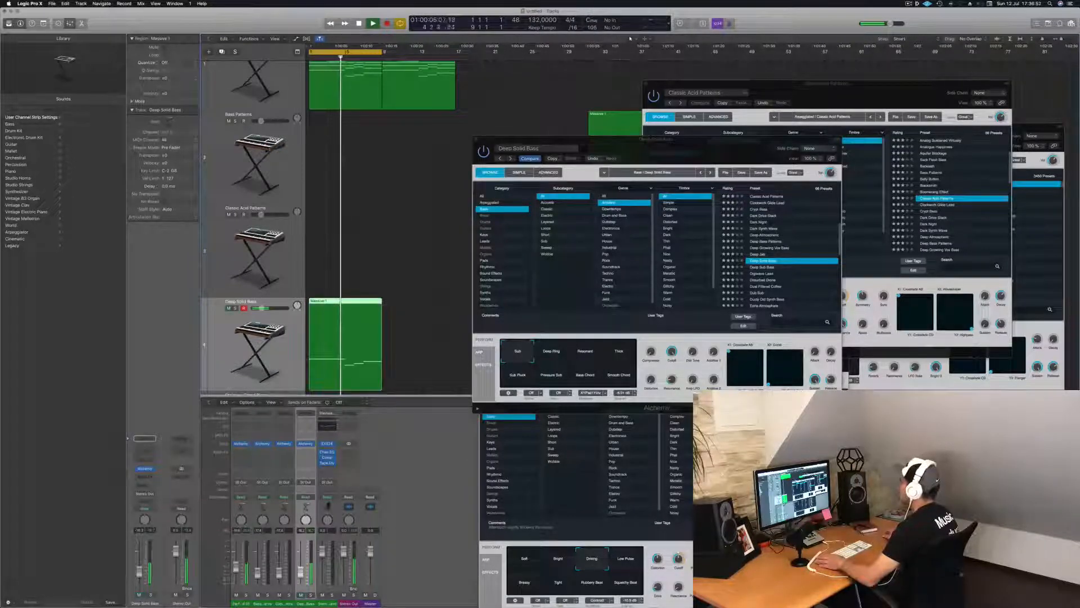
pyautogui.moveTo(666, 141); pyautogui.dragTo(738, 135)
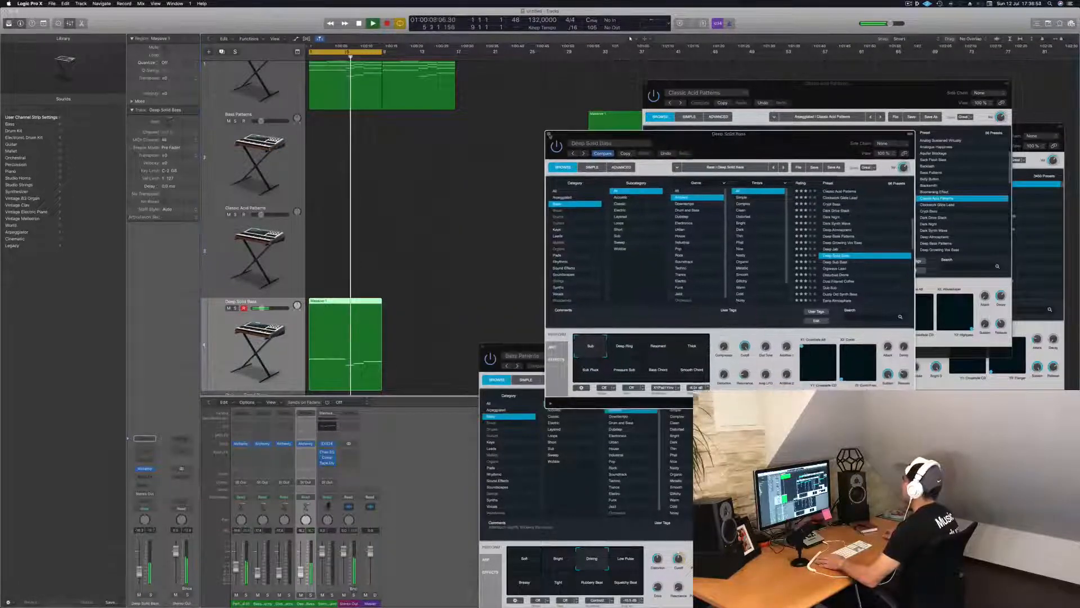
pyautogui.click(549, 135)
# Step: Replay from the start with all tracks in view and move the Classic Acid Patterns window clear of the regions
pyautogui.scroll(-3, 470, 174)
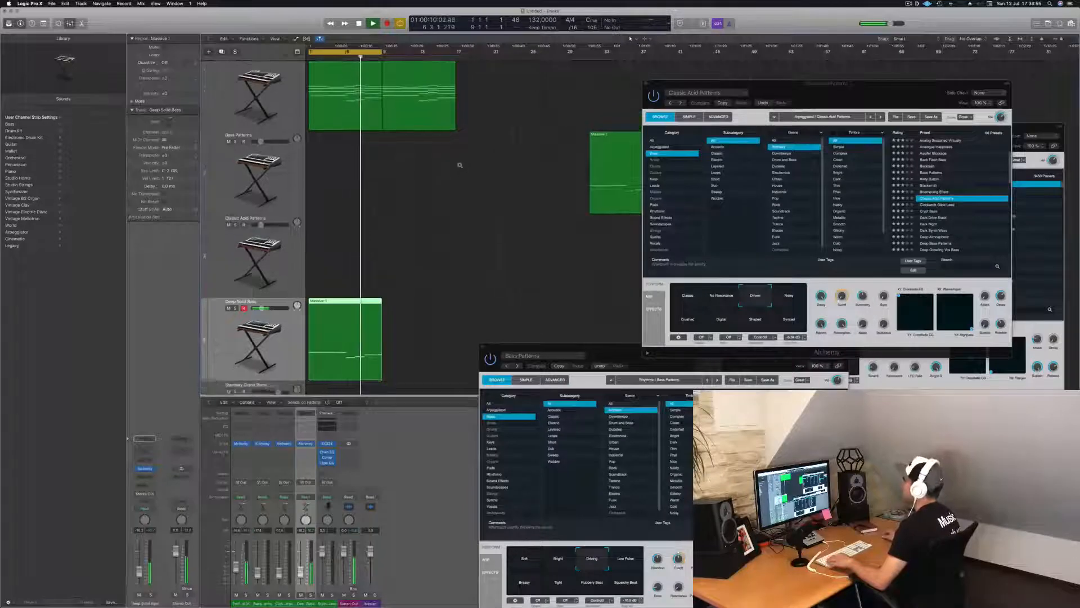
pyautogui.scroll(-3, 459, 164)
pyautogui.press('Return')
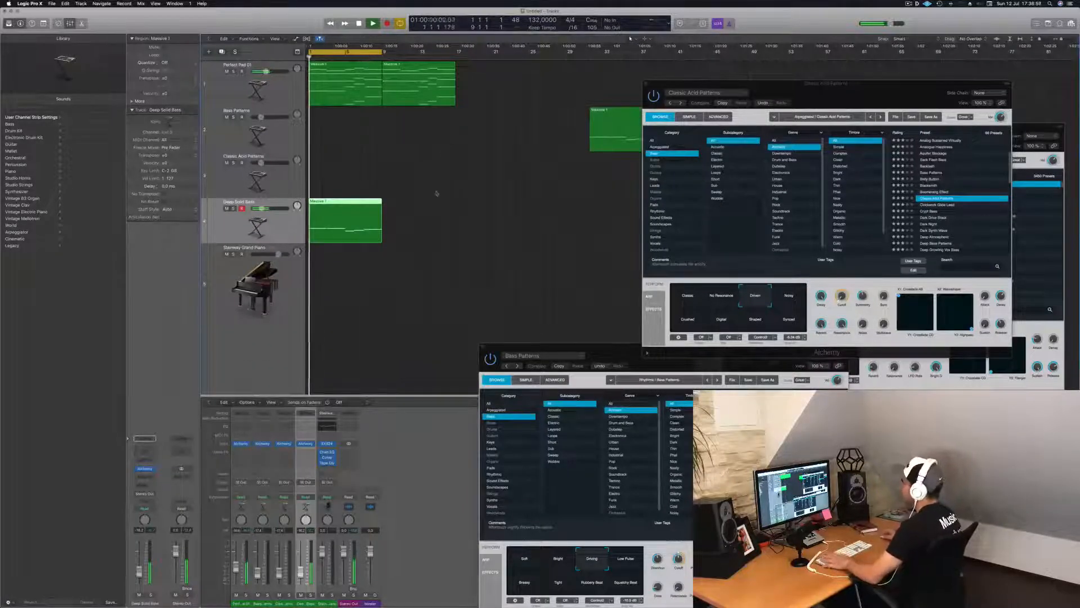
pyautogui.moveTo(886, 84); pyautogui.dragTo(1021, 81)
pyautogui.hscroll(-2, 503, 178)
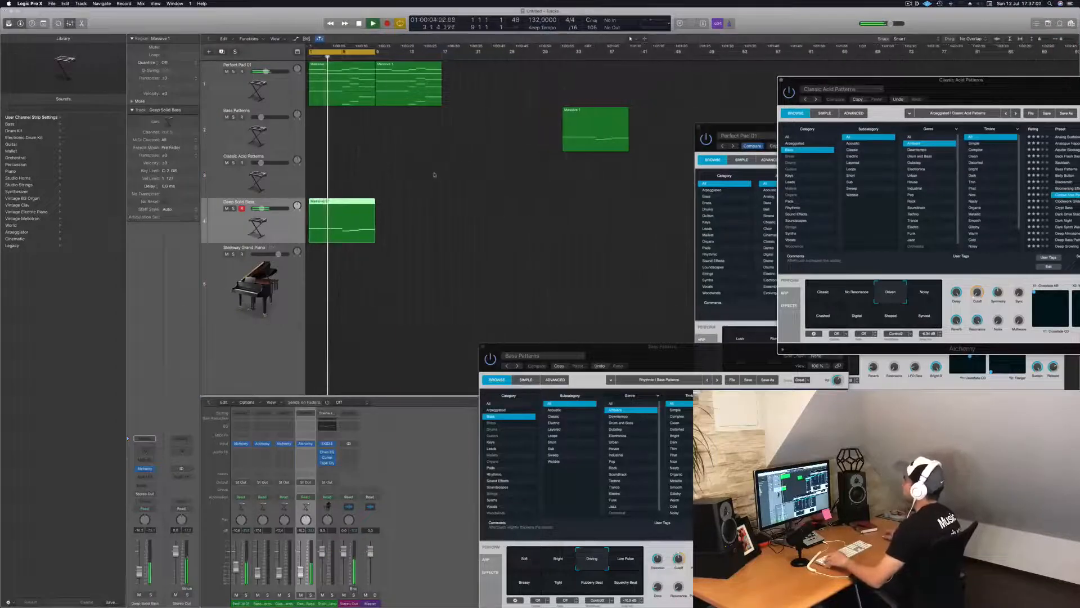
# Step: Pause to select the Deep Solid Bass track and create a duplicate of it without its region
pyautogui.press('space')
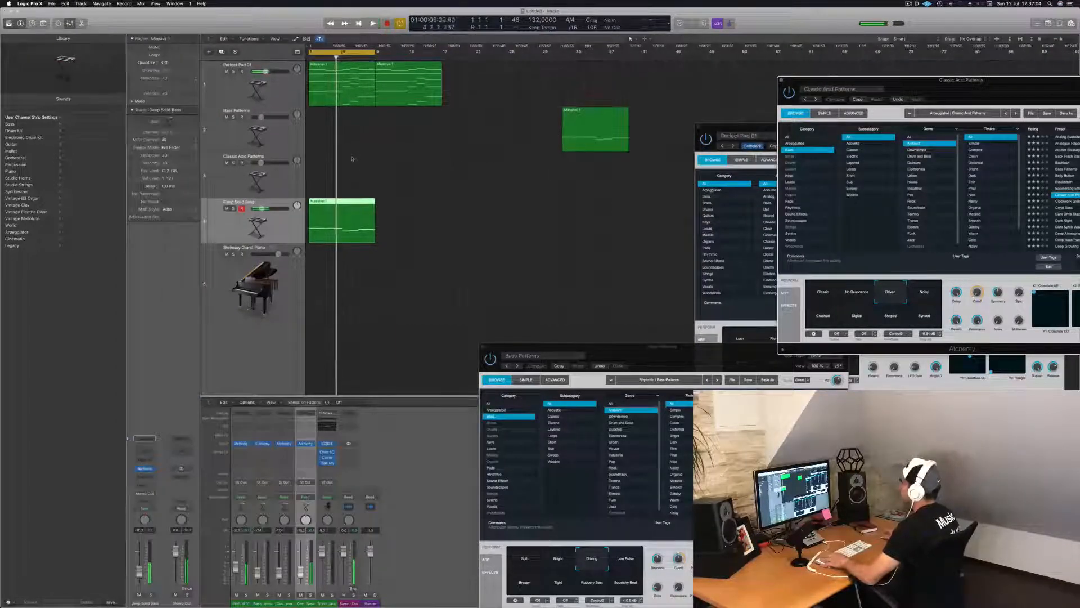
pyautogui.click(281, 234)
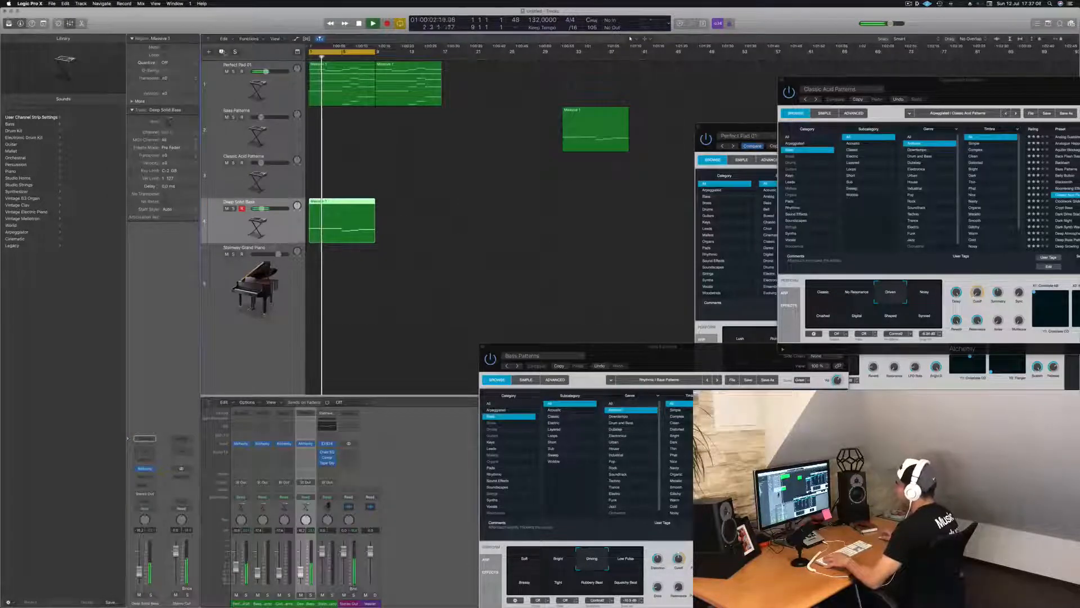
pyautogui.press('super+d')
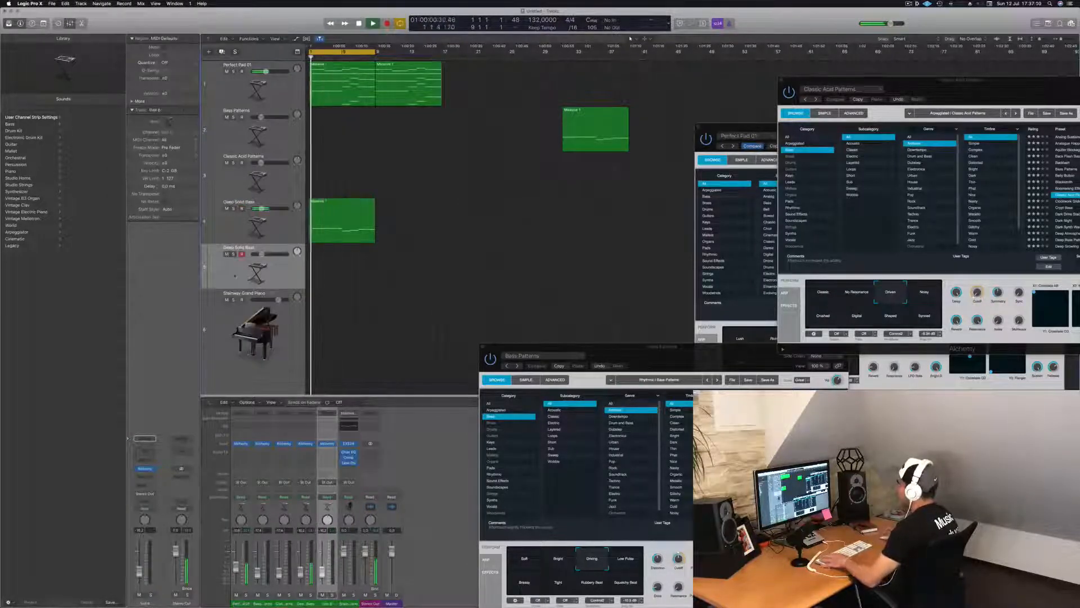
# Step: Look through the Cinematic library's Textures, Moments, FX and Ambient Drones patches for the new track
pyautogui.click(15, 238)
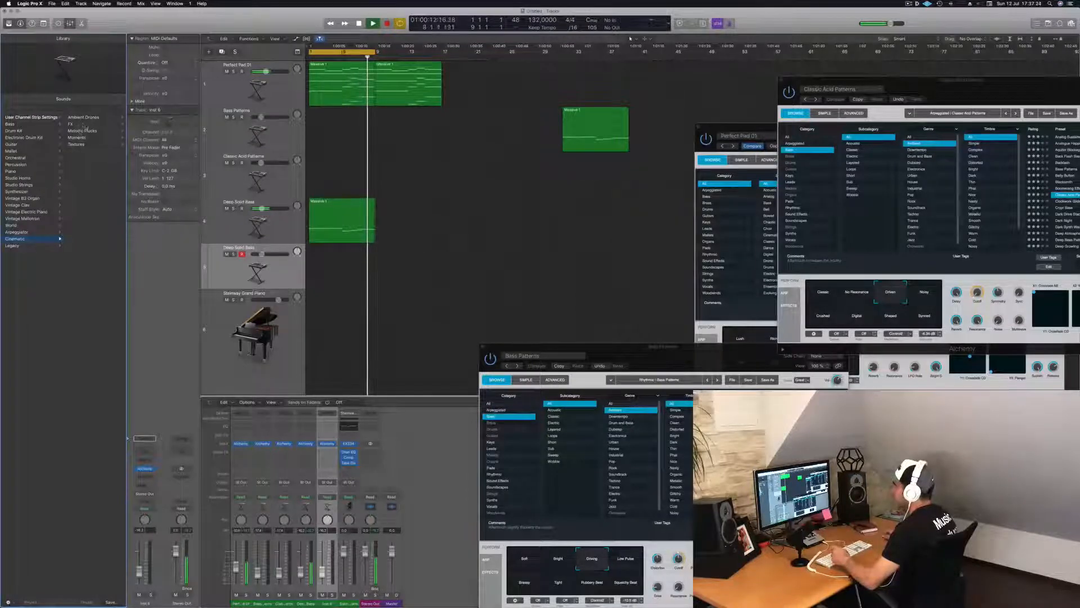
pyautogui.click(76, 144)
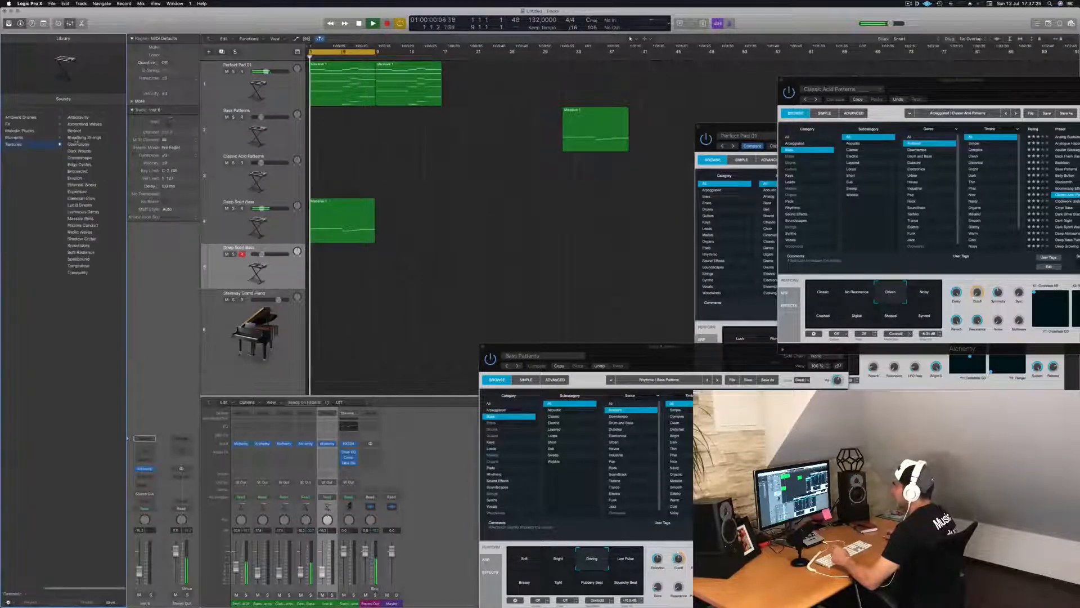
pyautogui.click(24, 138)
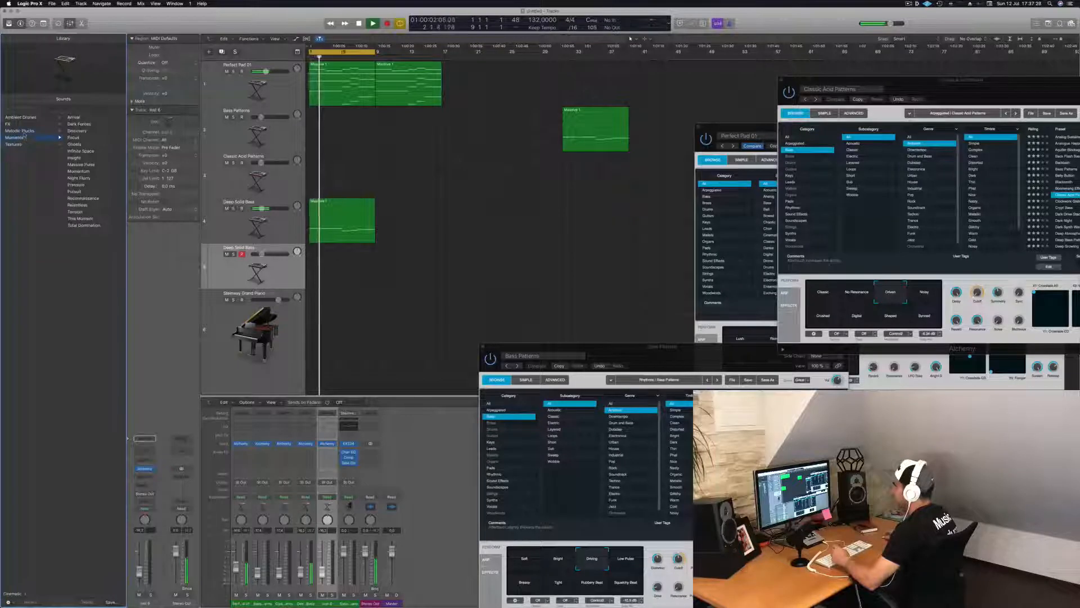
pyautogui.click(17, 125)
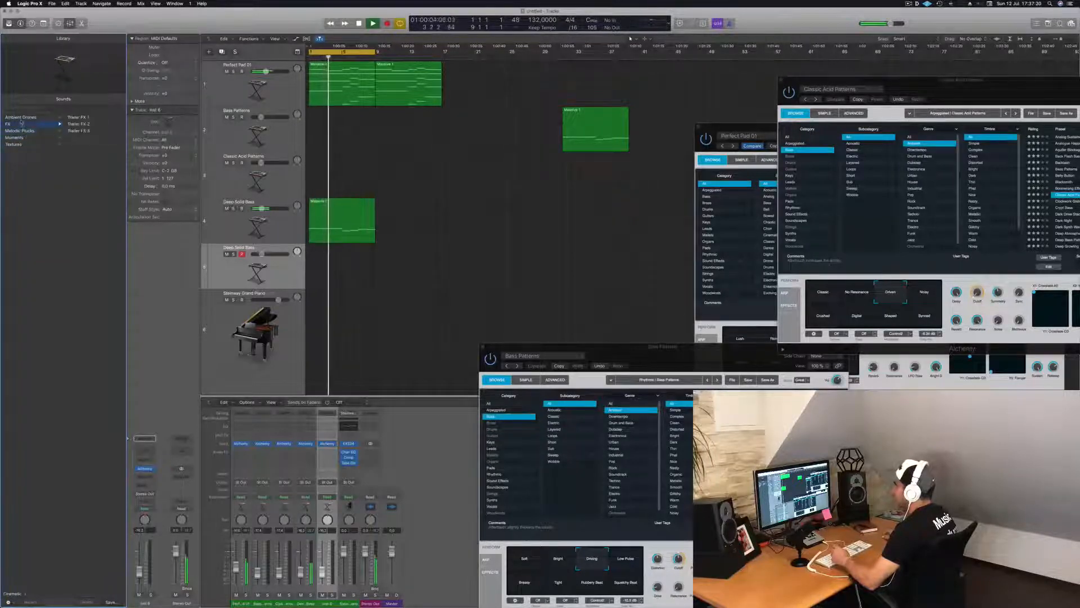
pyautogui.click(21, 118)
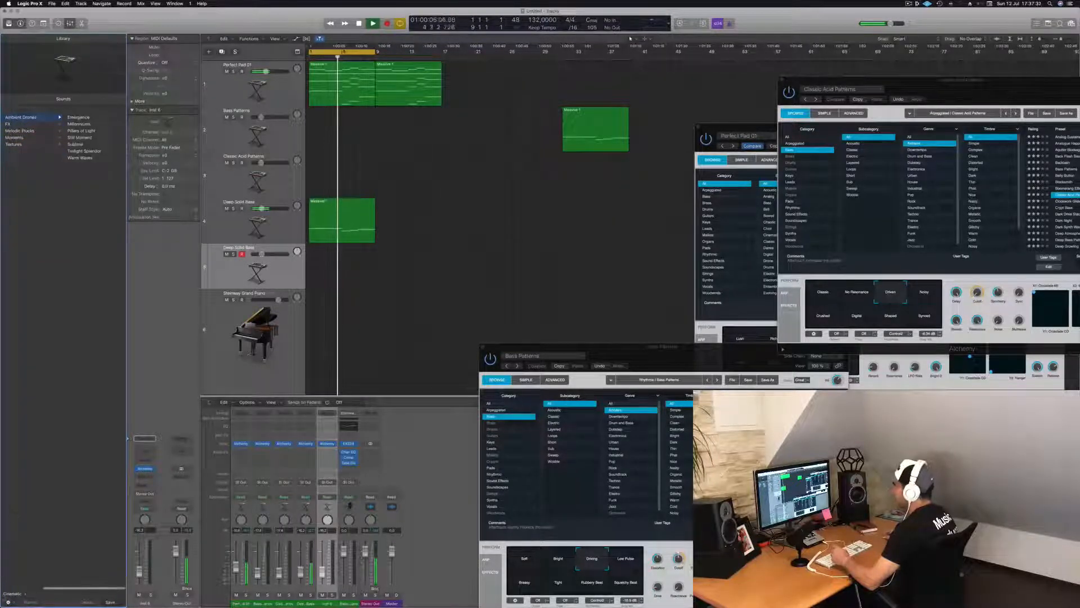
pyautogui.click(8, 594)
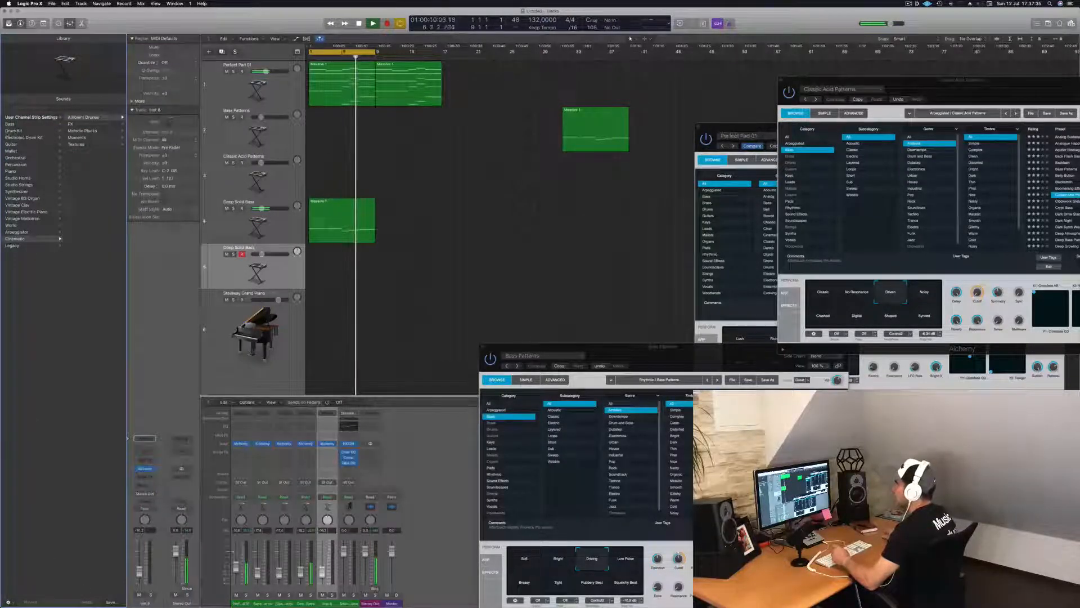
# Step: Load the Orchestral Kit patch from the library's orchestral percussion sounds on the new track
pyautogui.click(25, 138)
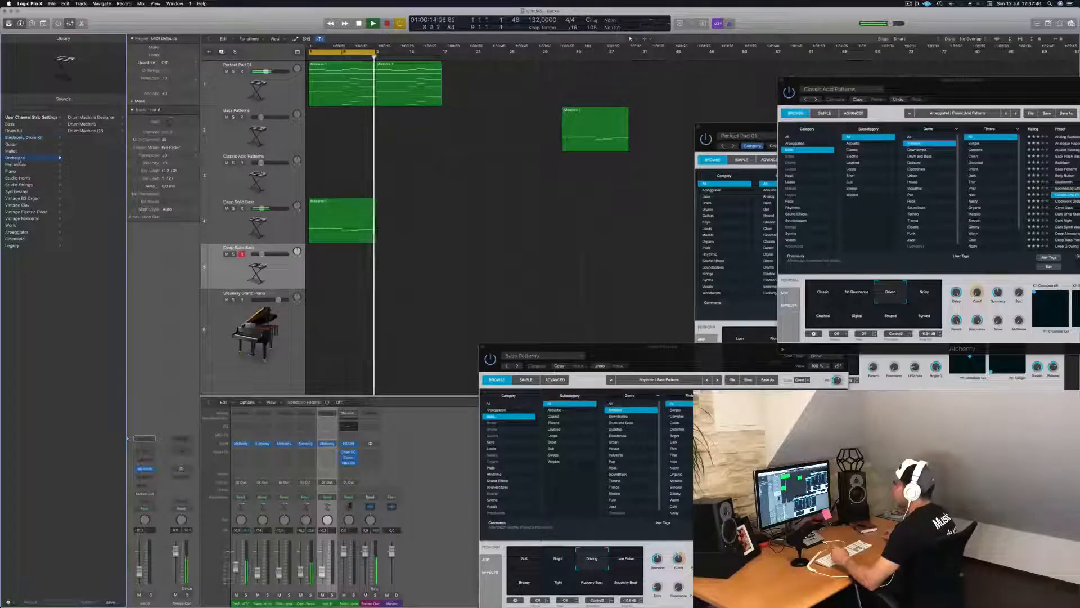
pyautogui.click(17, 157)
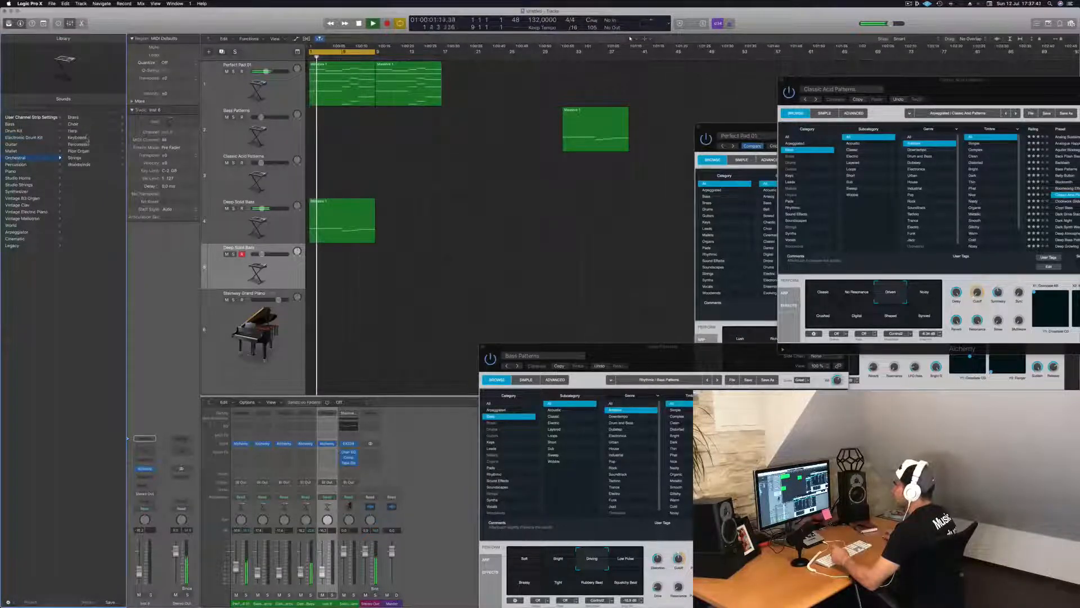
pyautogui.click(81, 144)
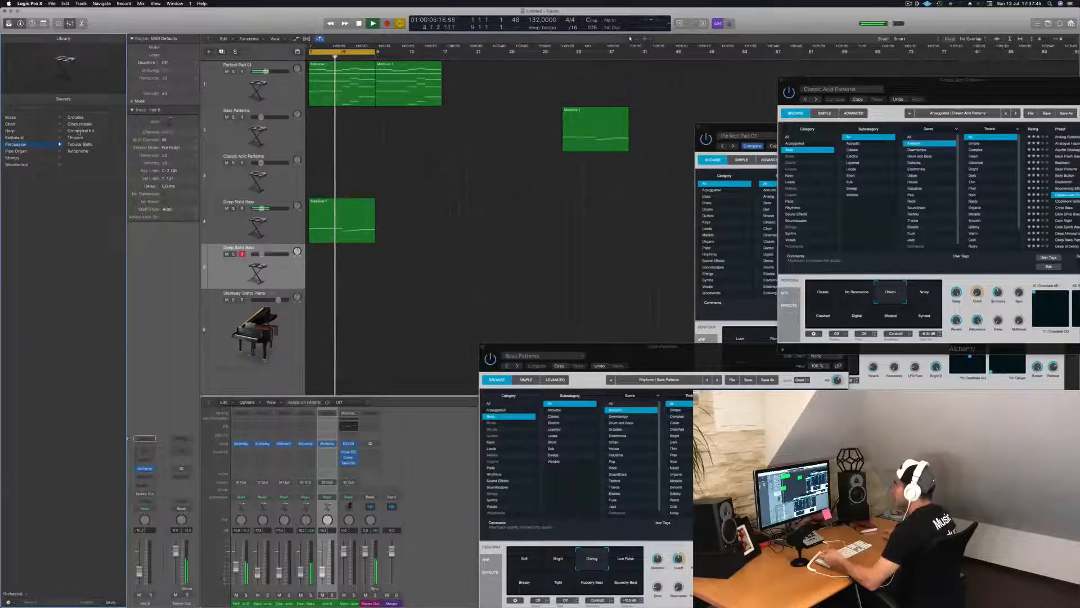
pyautogui.click(79, 132)
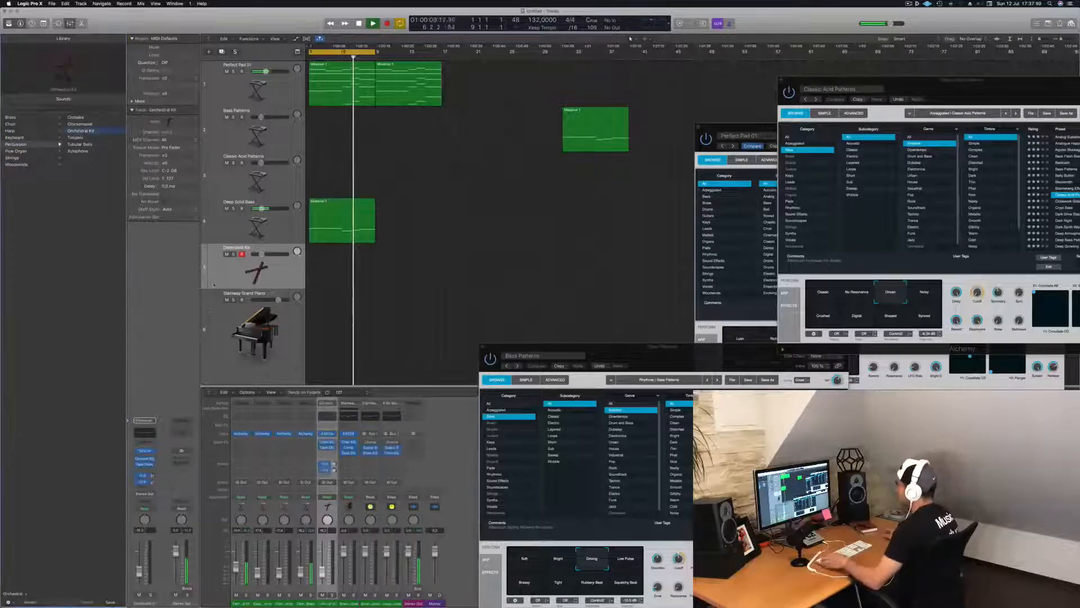
# Step: Open Musical Typing, lower it by one octave and try out the Orchestral Kit's drum hits
pyautogui.press('super+k')
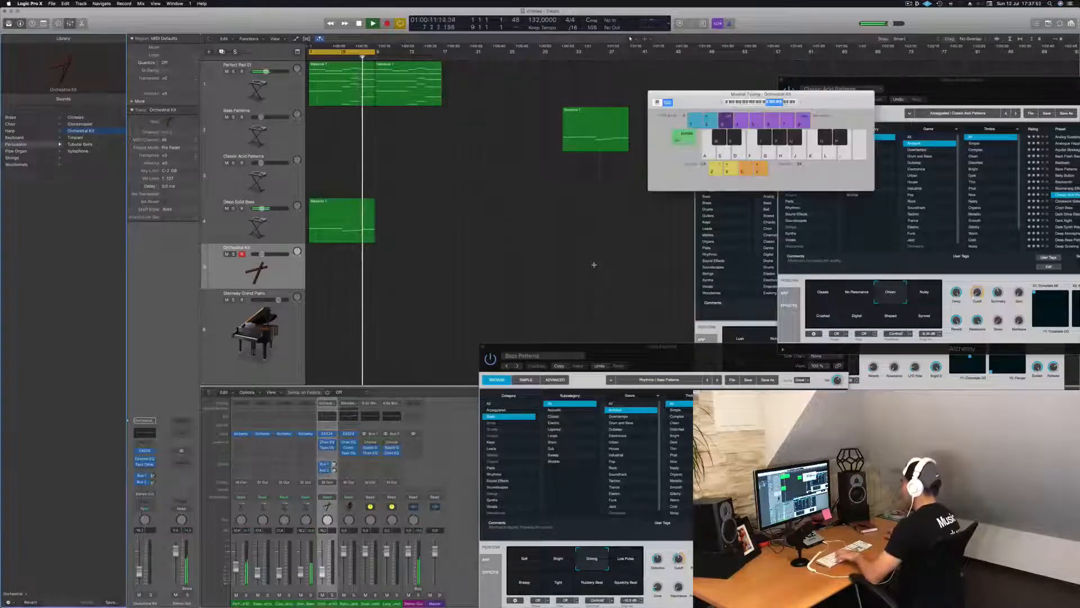
pyautogui.press('z')
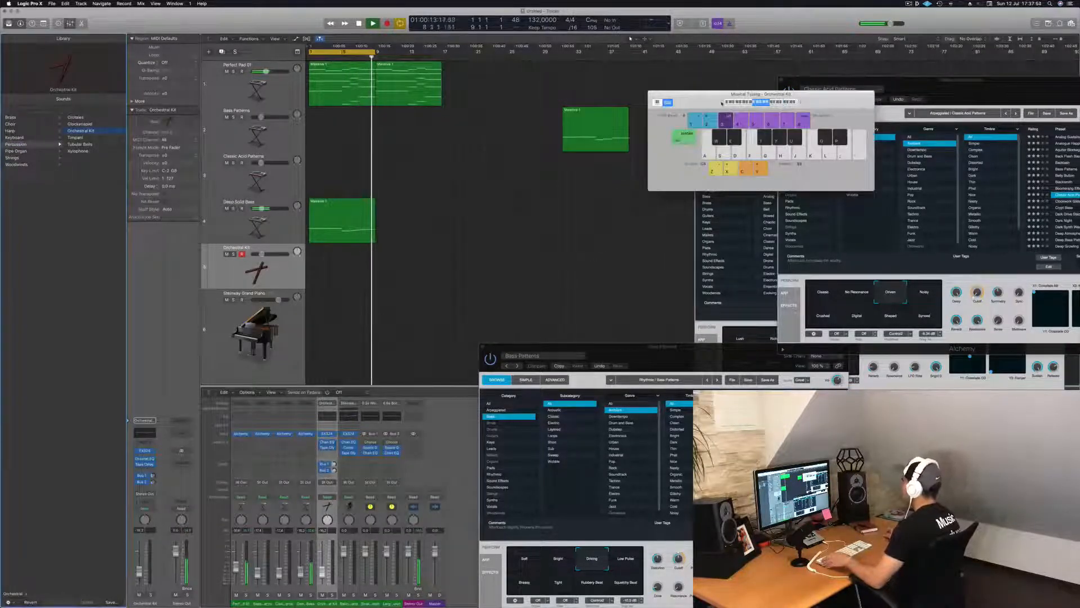
pyautogui.press('a')
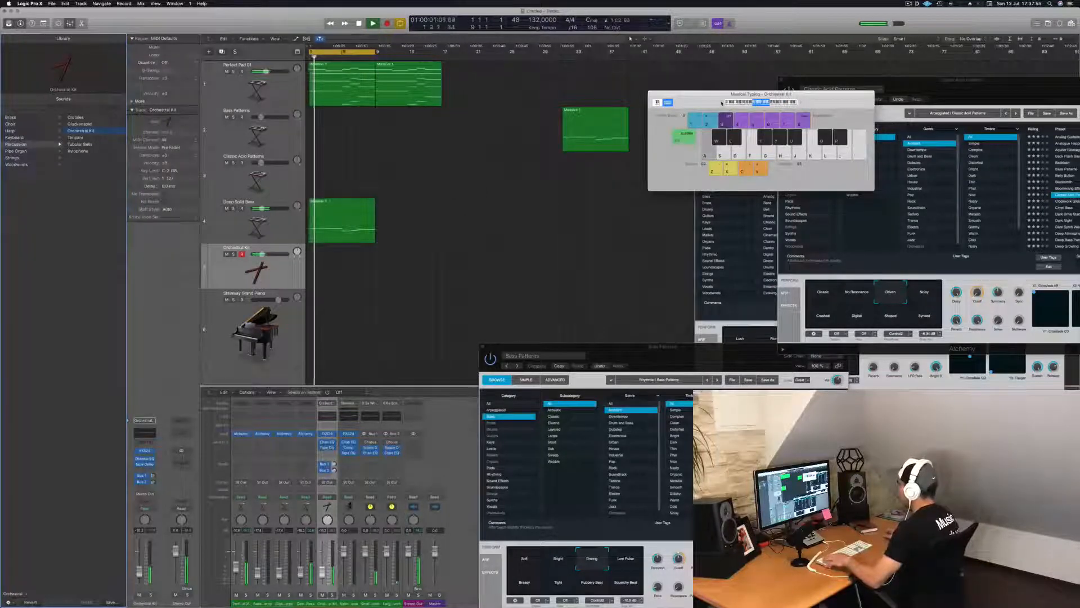
pyautogui.press('s')
pyautogui.press('a')
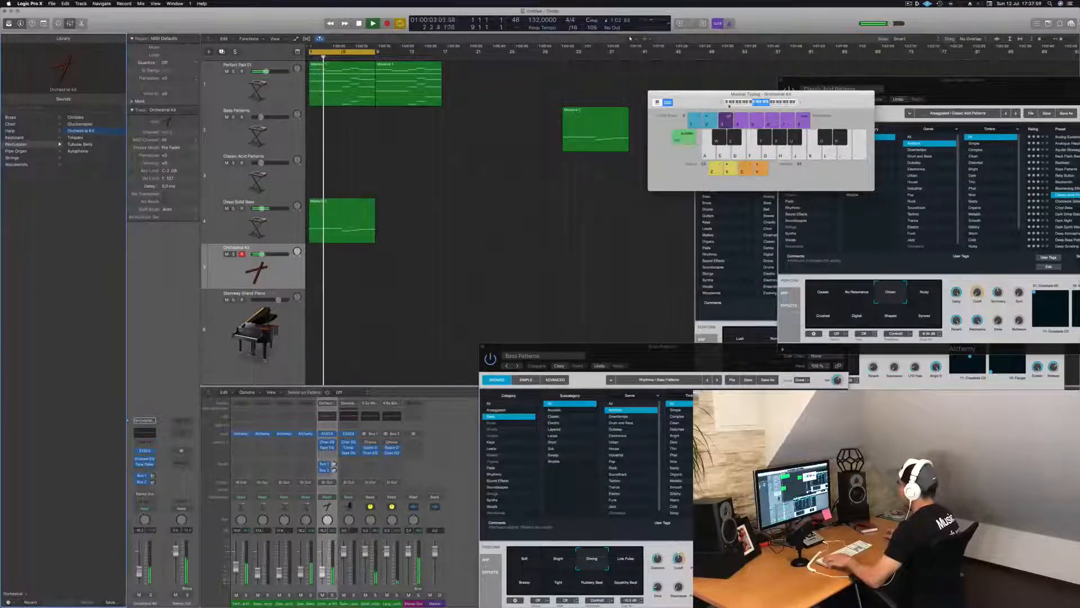
pyautogui.press('a')
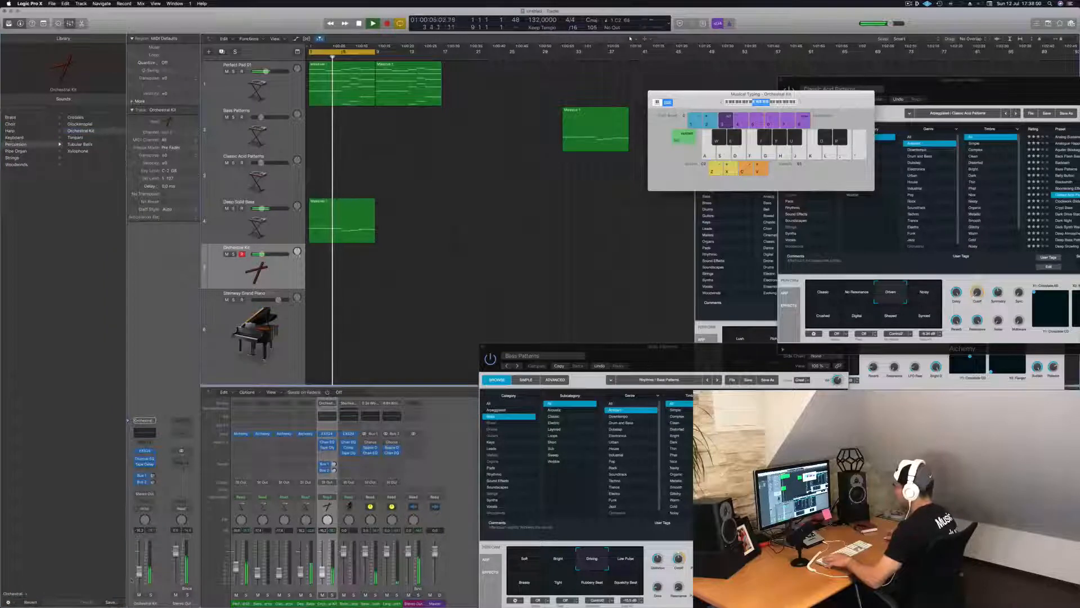
# Step: Raise the Orchestral Kit's volume, lower Musical Typing another octave and audition the low drum hits over the loop
pyautogui.moveTo(139, 573); pyautogui.dragTo(139, 558)
pyautogui.press('a')
pyautogui.press('a')
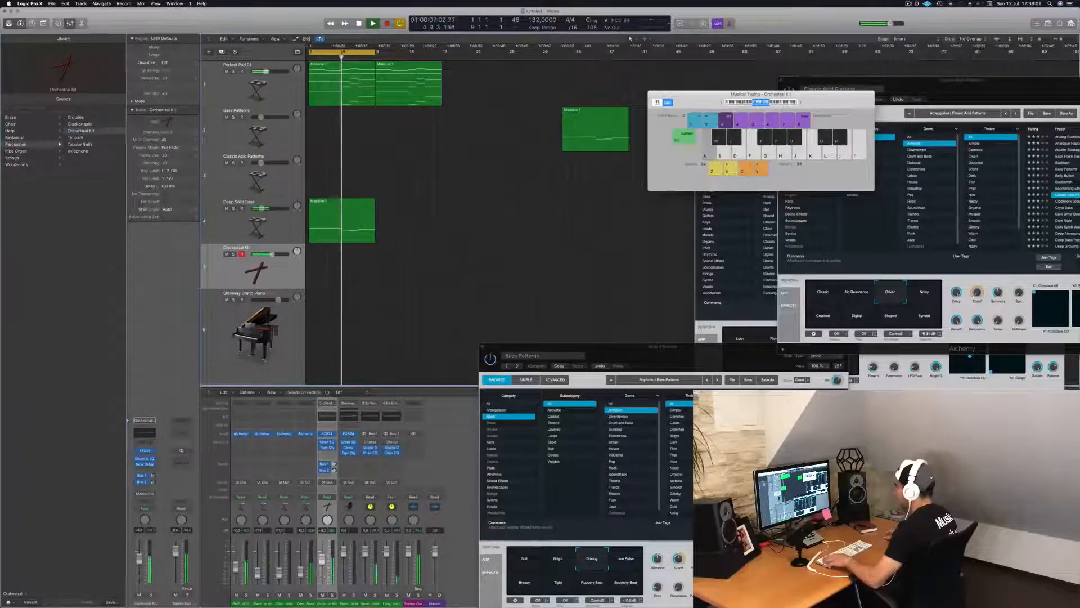
pyautogui.press('z')
pyautogui.press('a')
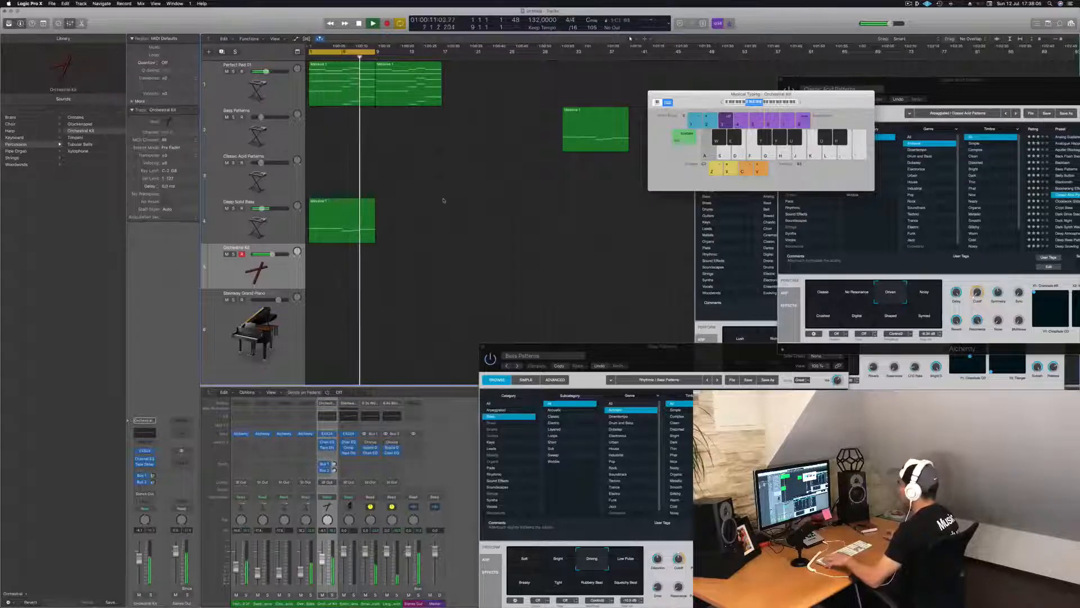
pyautogui.press('a')
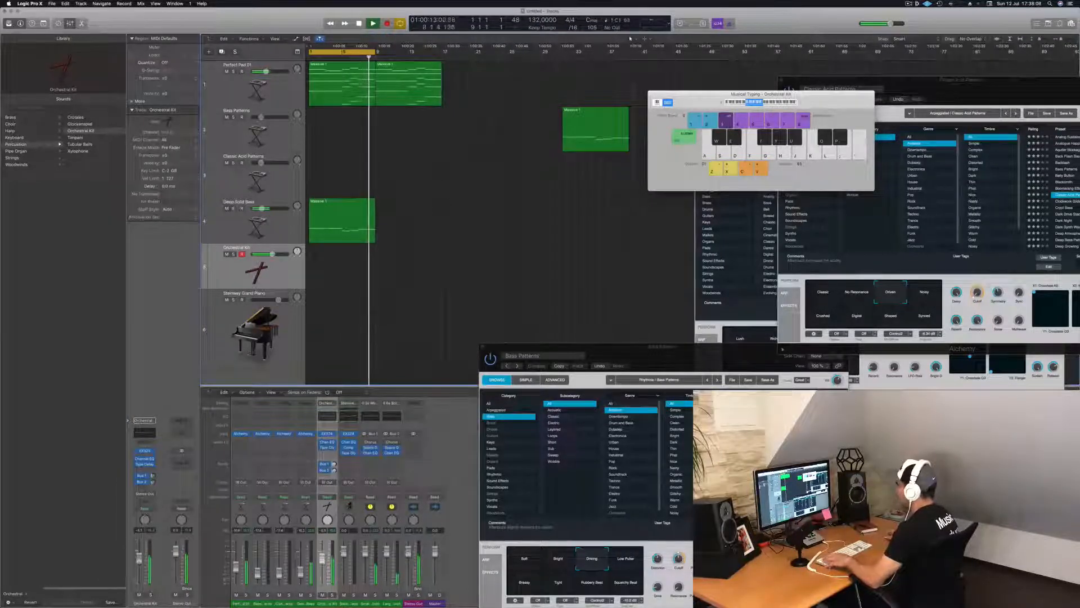
pyautogui.press('a')
pyautogui.press('s')
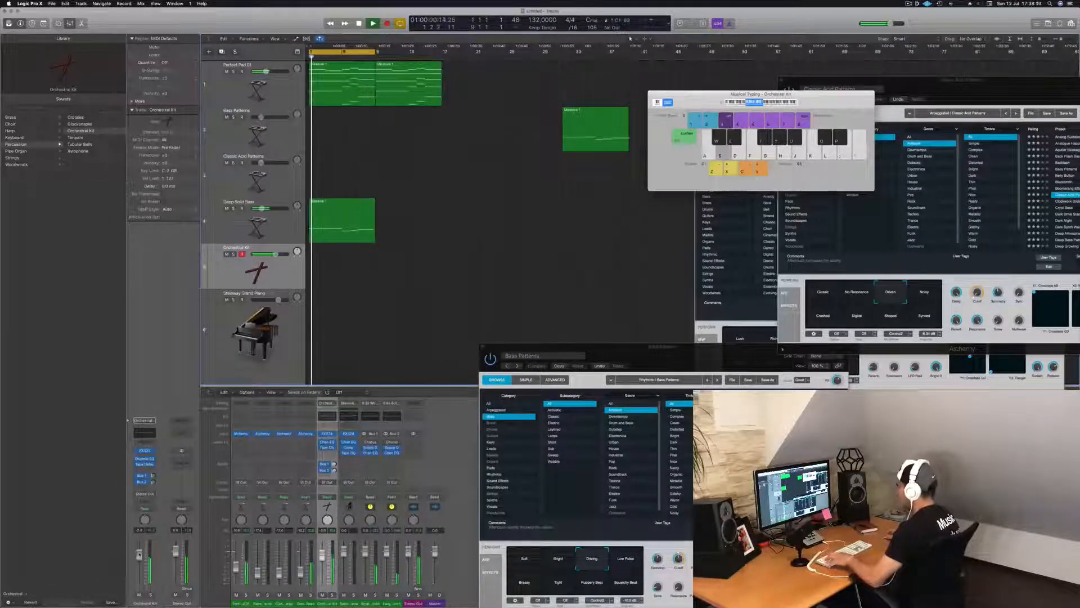
pyautogui.press('a')
# Step: Record four low drum hits, one every two bars, on the Orchestral Kit track across the first eight bars
pyautogui.press('space')
pyautogui.press('space')
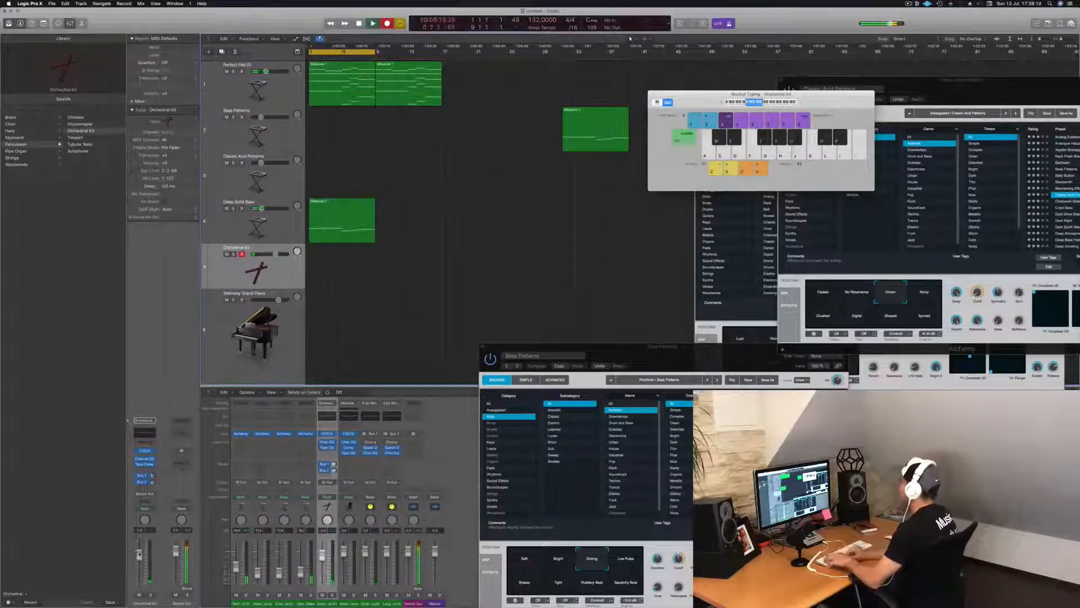
pyautogui.press('a')
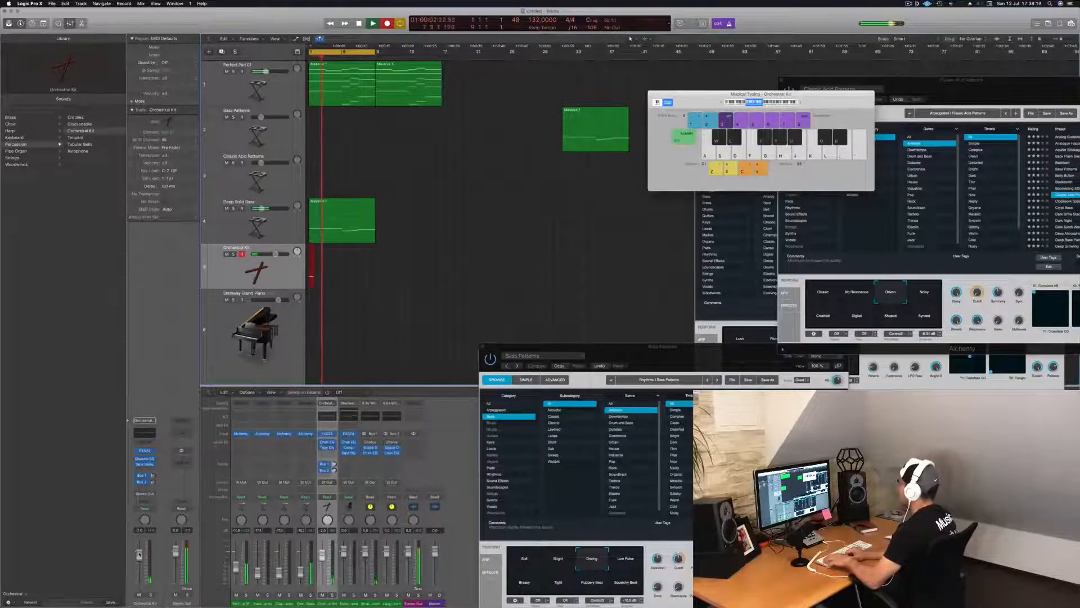
pyautogui.press('a')
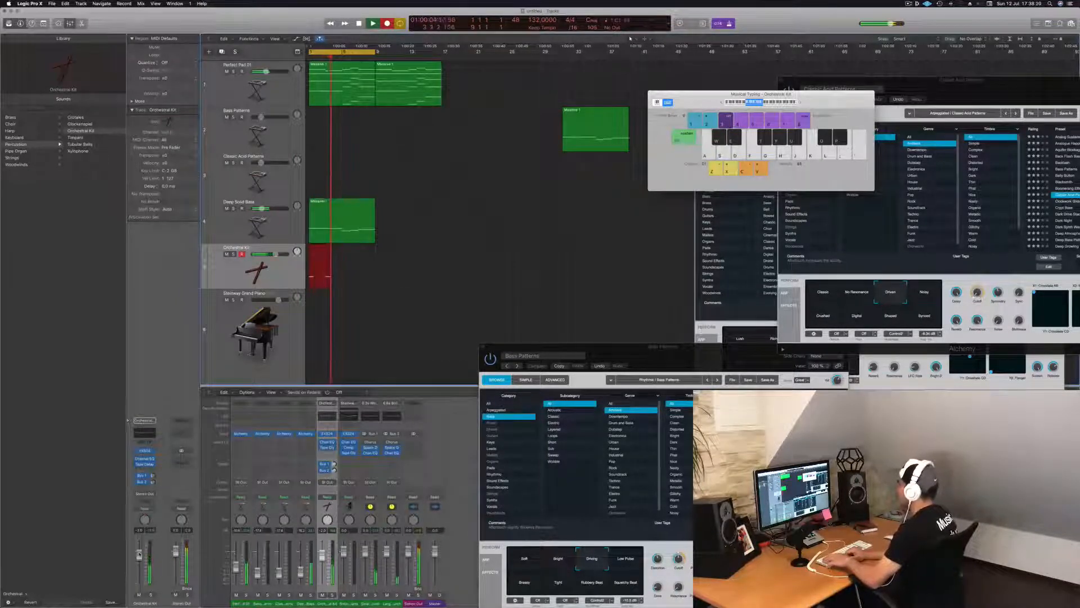
pyautogui.press('a')
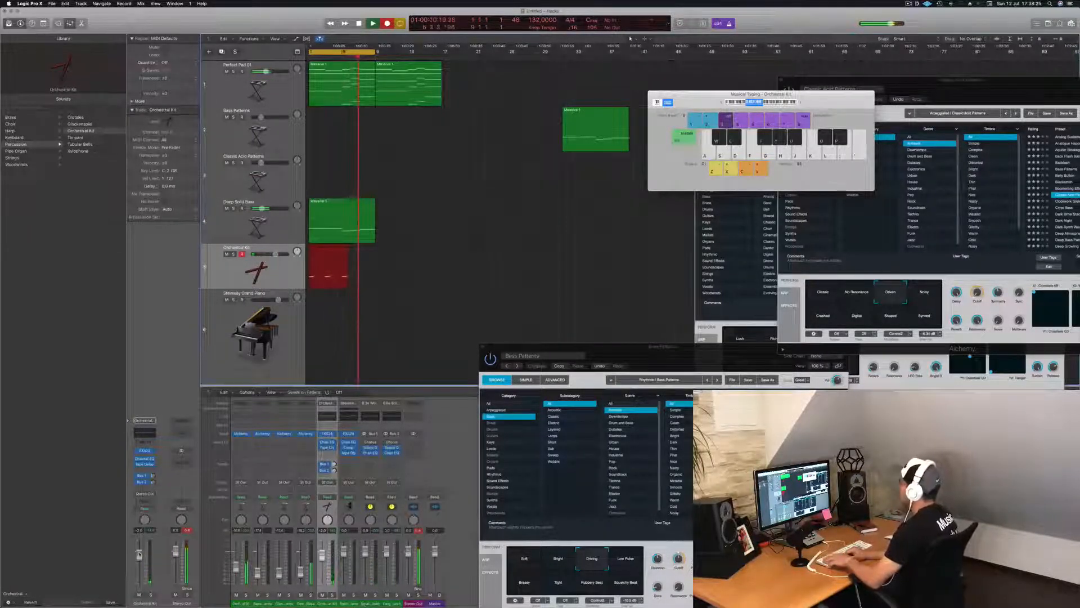
pyautogui.press('a')
pyautogui.press('space')
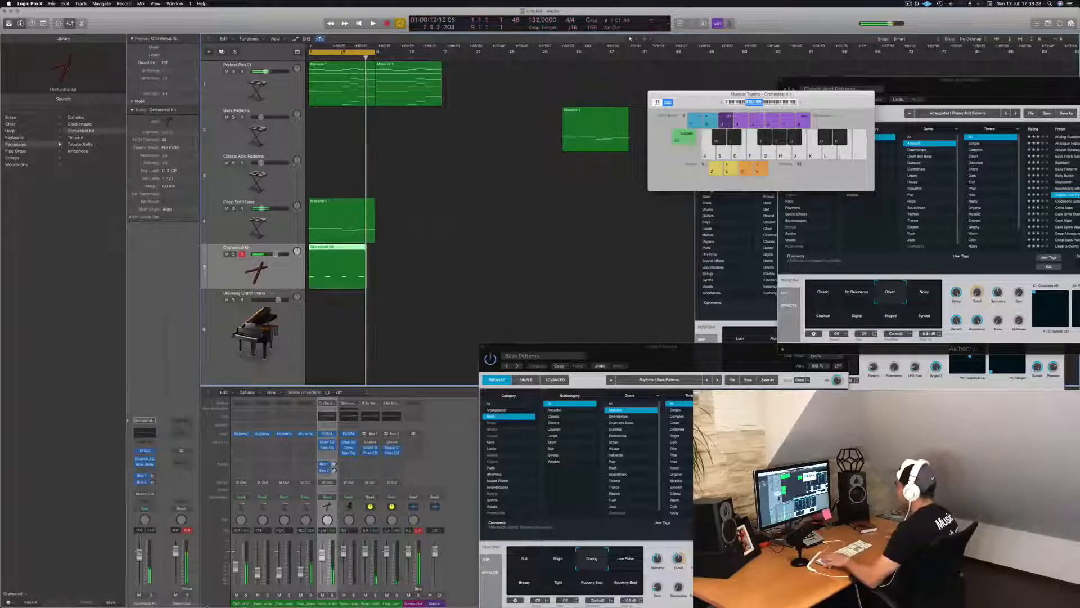
pyautogui.press('space')
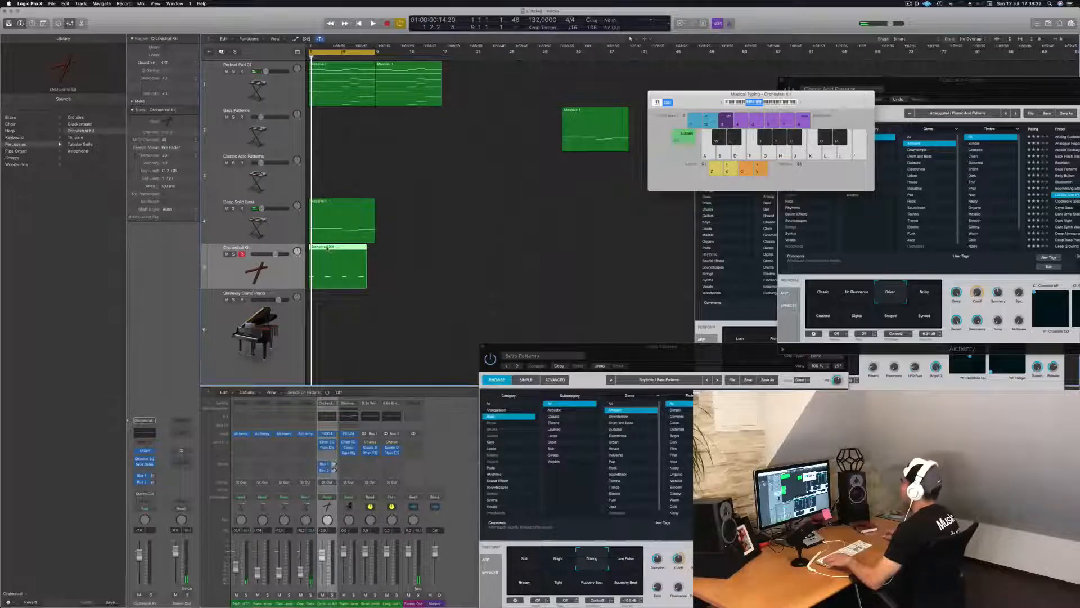
# Step: Check the recorded Orchestral Kit region's notes, and copy that region and the Deep Solid Bass region to bar 9
pyautogui.doubleClick(329, 247)
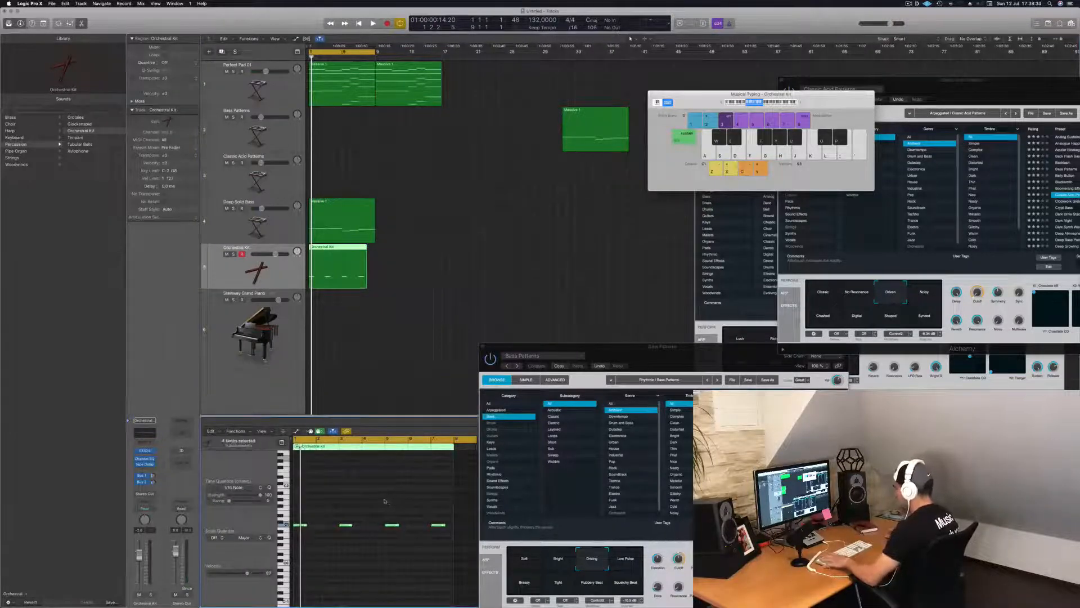
pyautogui.press('space')
pyautogui.moveTo(323, 248); pyautogui.dragTo(393, 251)
pyautogui.press('super+Left')
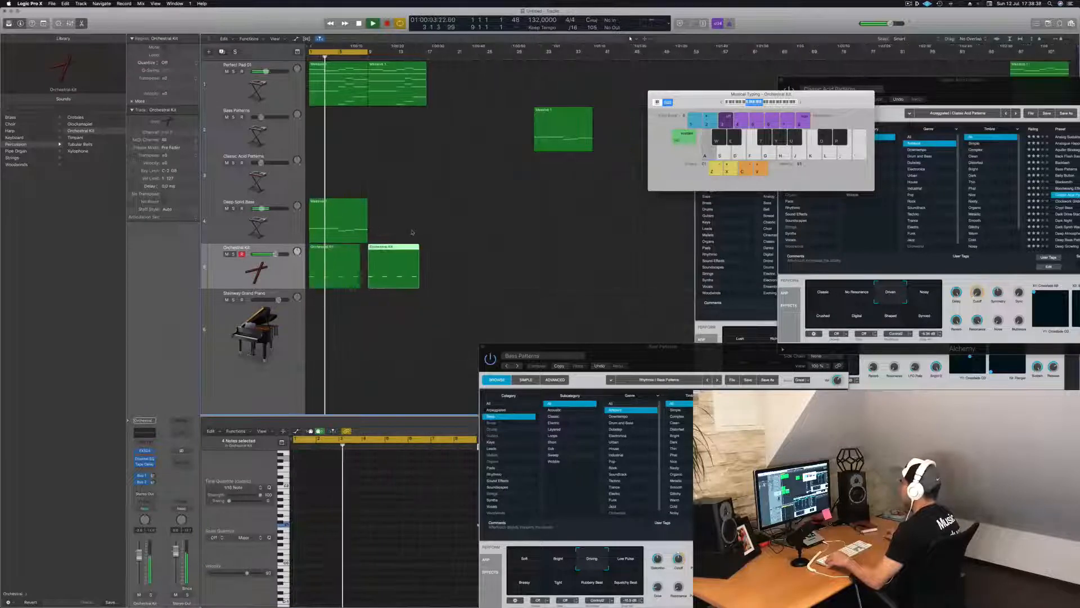
pyautogui.click(341, 262)
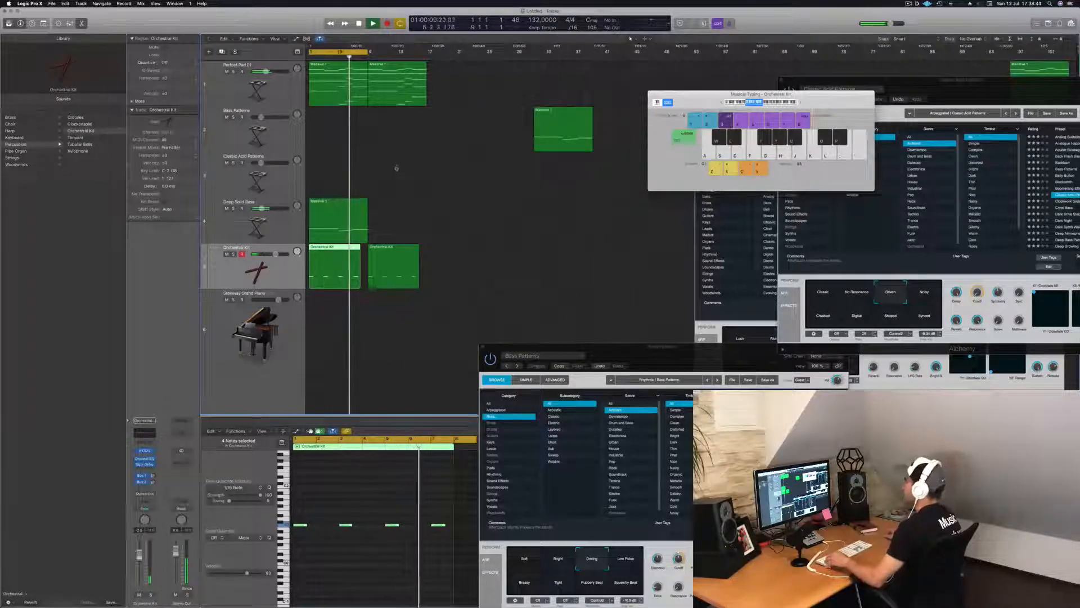
pyautogui.moveTo(334, 207); pyautogui.dragTo(389, 207)
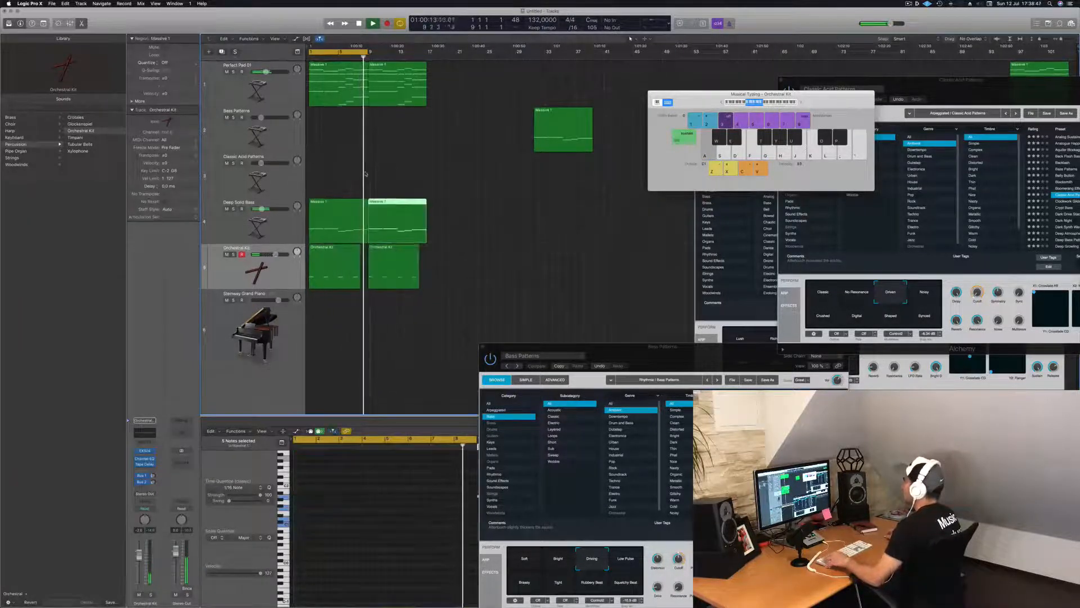
# Step: Add a new track directly below the Perfect Pad track and copy the pad's first chord region onto it
pyautogui.click(276, 100)
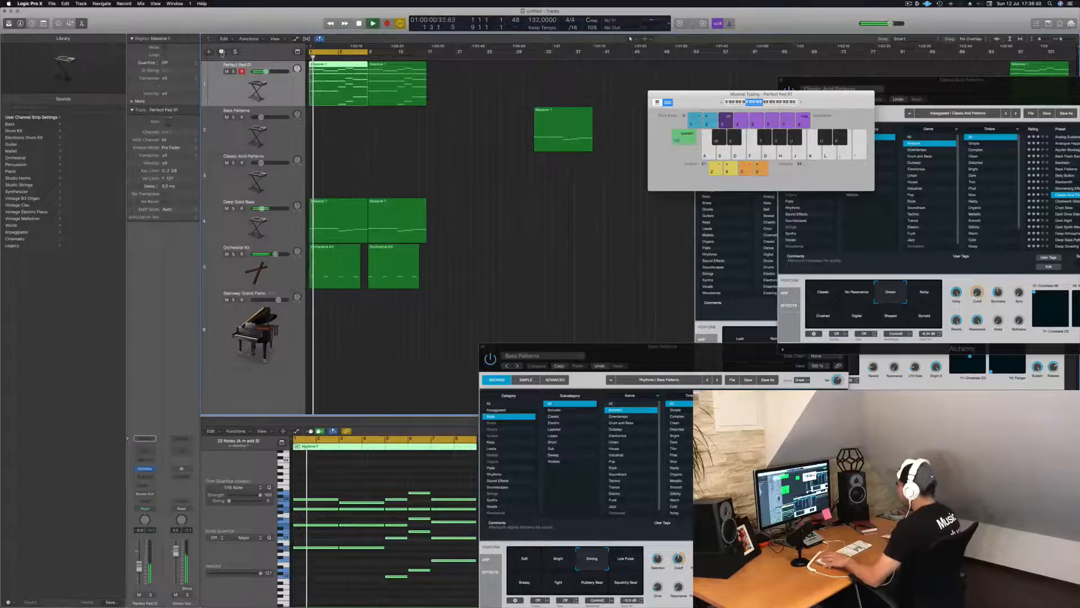
pyautogui.click(222, 52)
pyautogui.press('space')
pyautogui.moveTo(333, 79); pyautogui.dragTo(332, 135)
pyautogui.press('space')
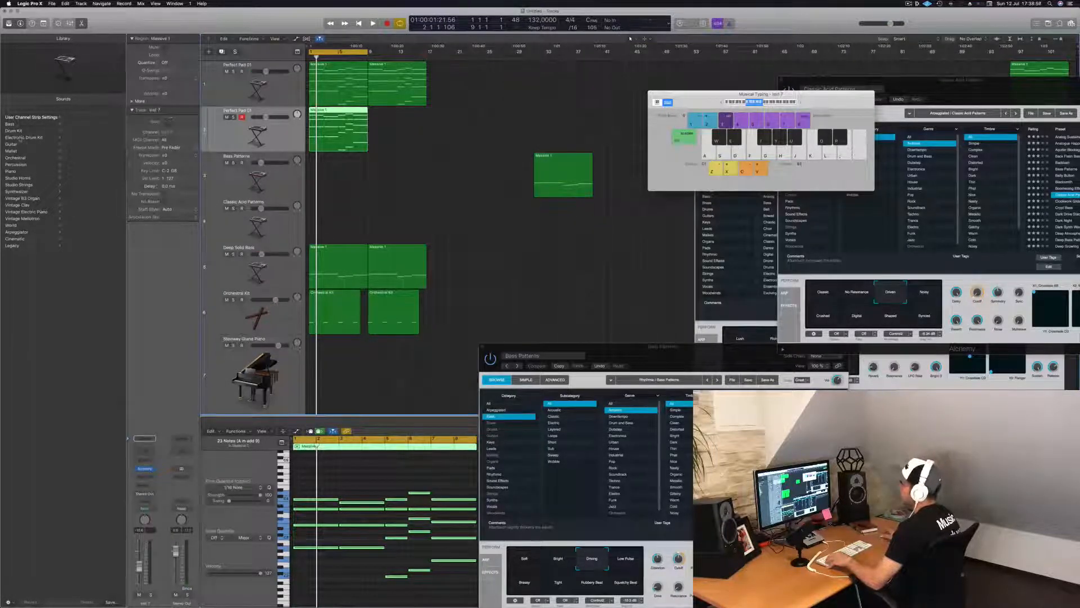
# Step: Load the orchestral brass Tuba patch on the new track and delete the region's lower chord notes, keeping only the top line
pyautogui.click(17, 158)
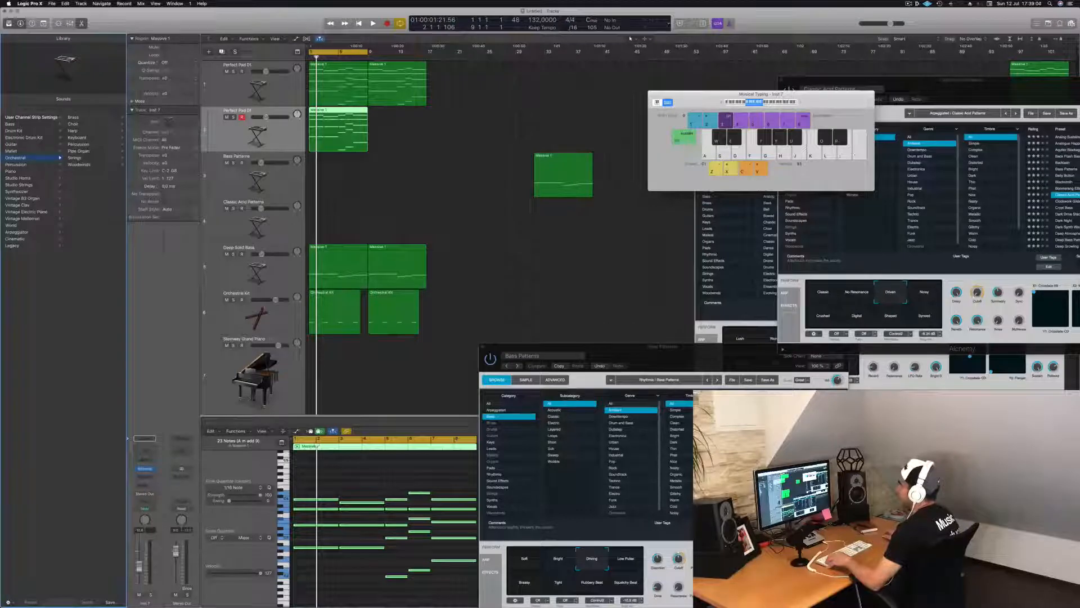
pyautogui.click(82, 118)
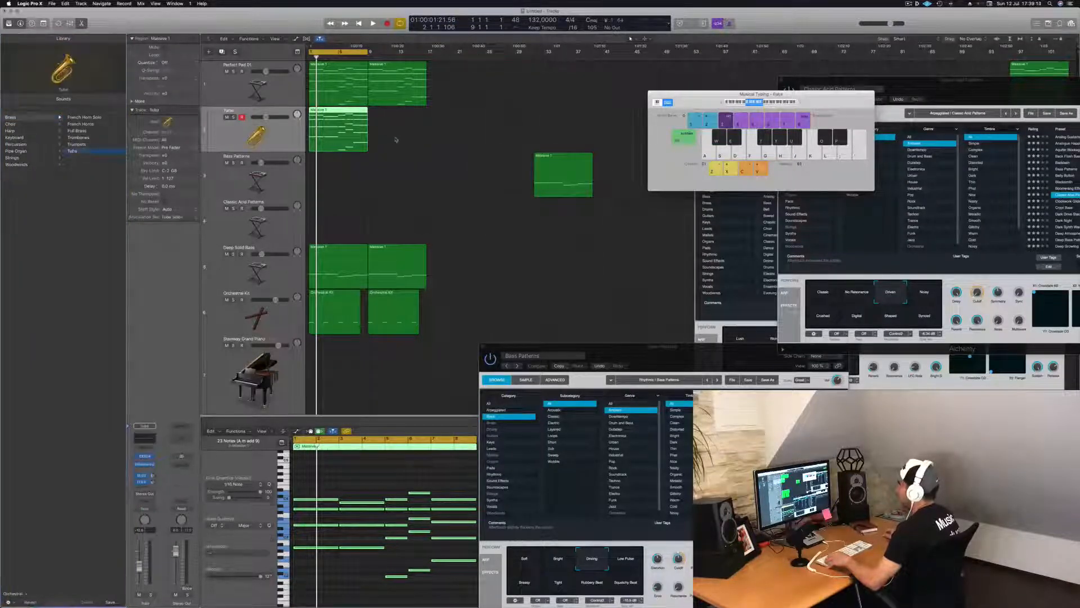
pyautogui.click(346, 110)
pyautogui.scroll(-3, 321, 599)
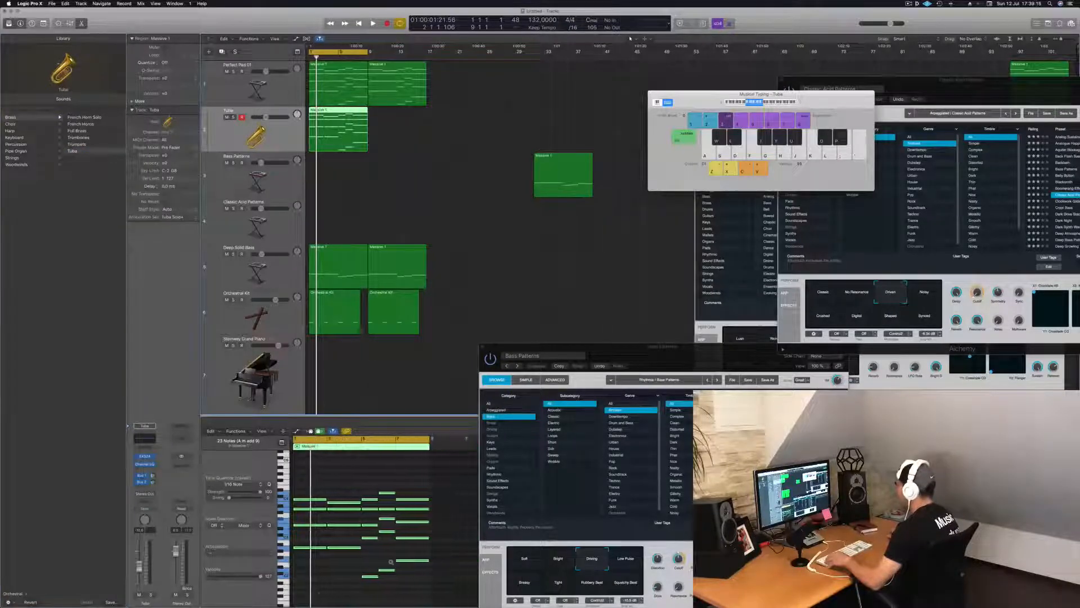
pyautogui.moveTo(301, 590); pyautogui.dragTo(417, 511)
pyautogui.press('Delete')
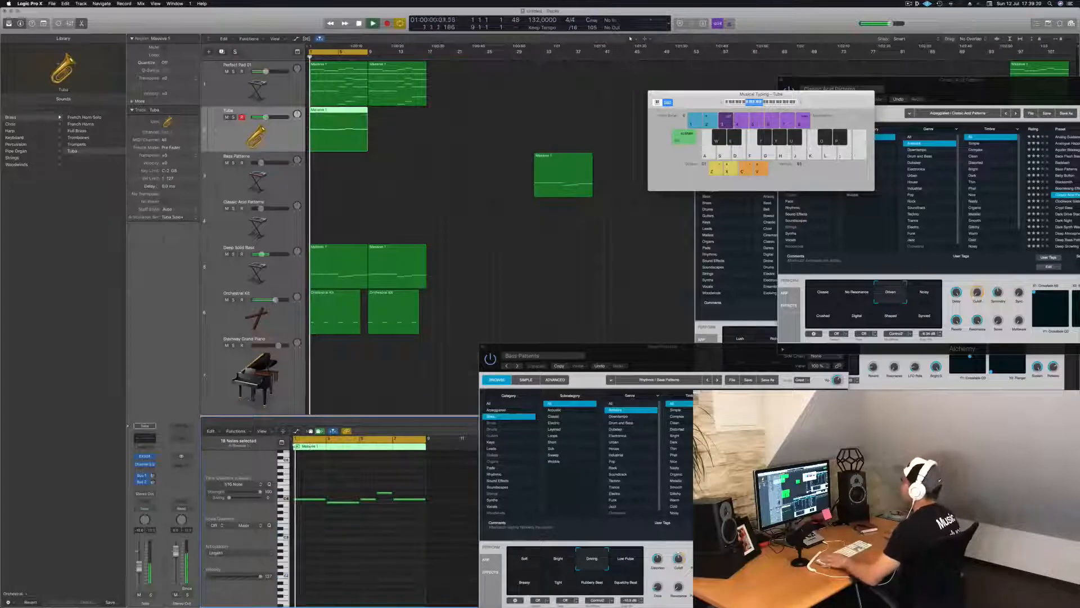
# Step: Save the project in the Logic folder and play the loop with the tuba line from the beginning
pyautogui.press('space')
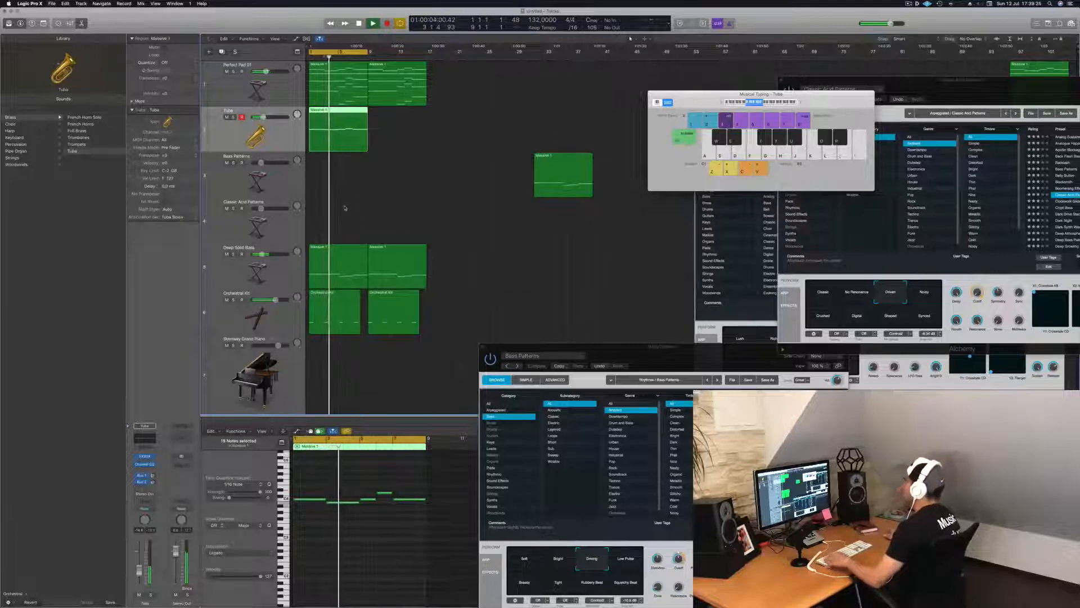
pyautogui.press('super+s')
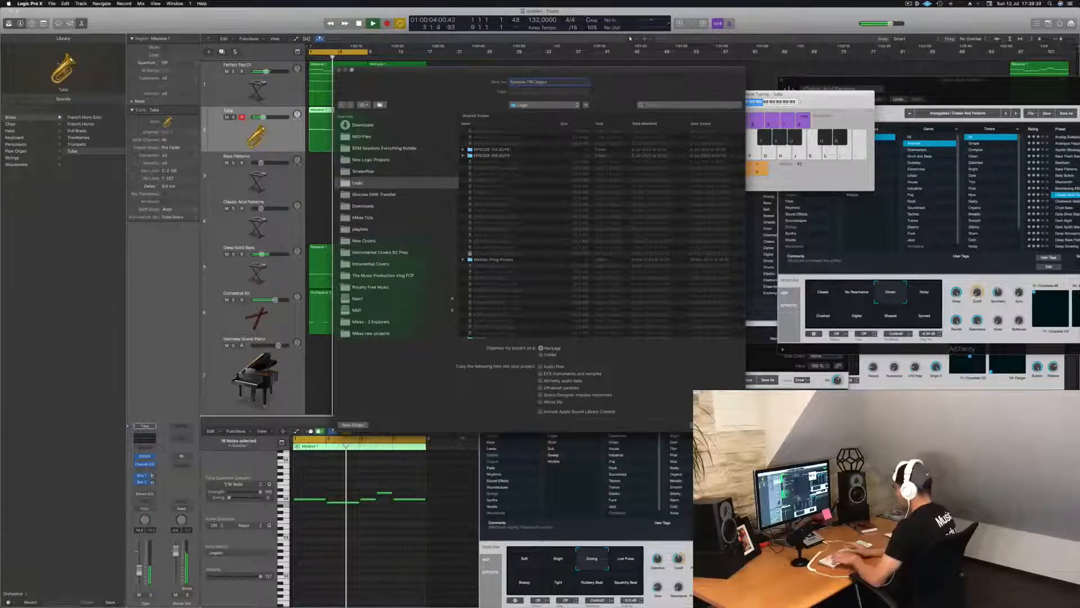
pyautogui.press('Return')
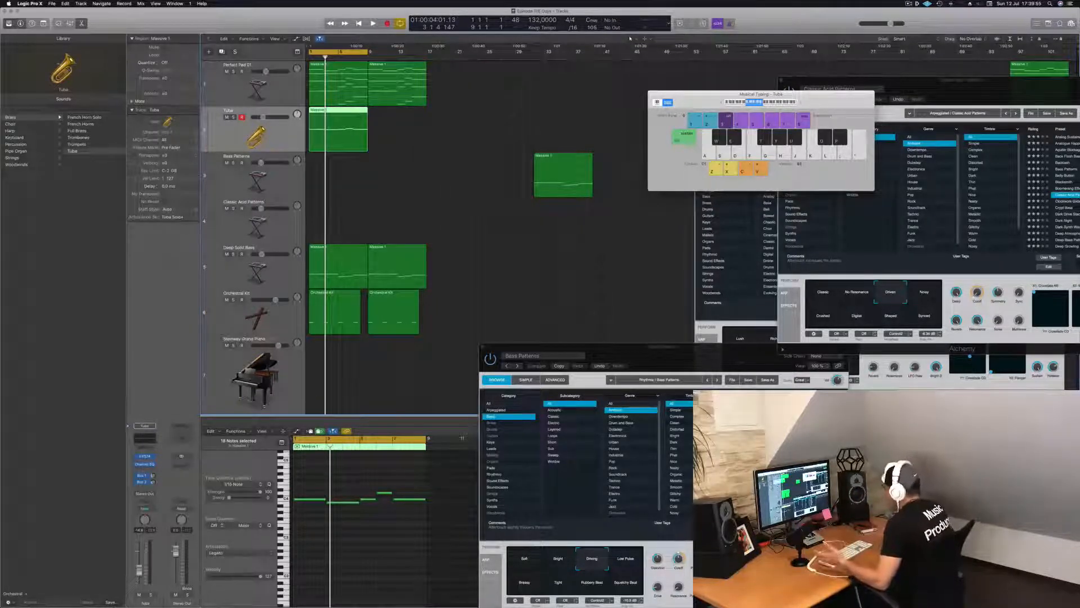
pyautogui.click(448, 165)
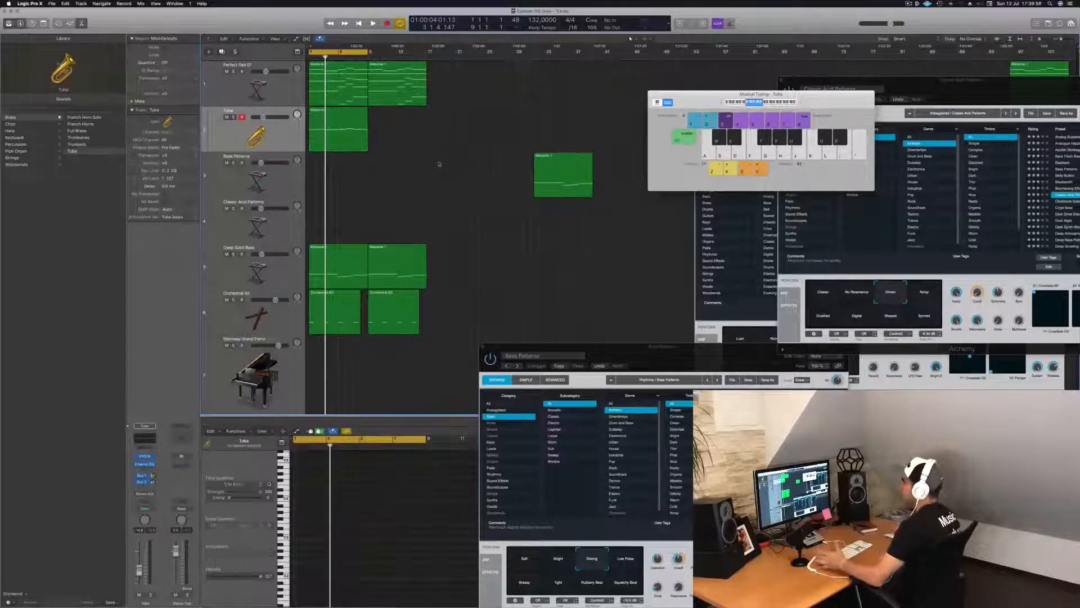
pyautogui.press('Return')
pyautogui.press('space')
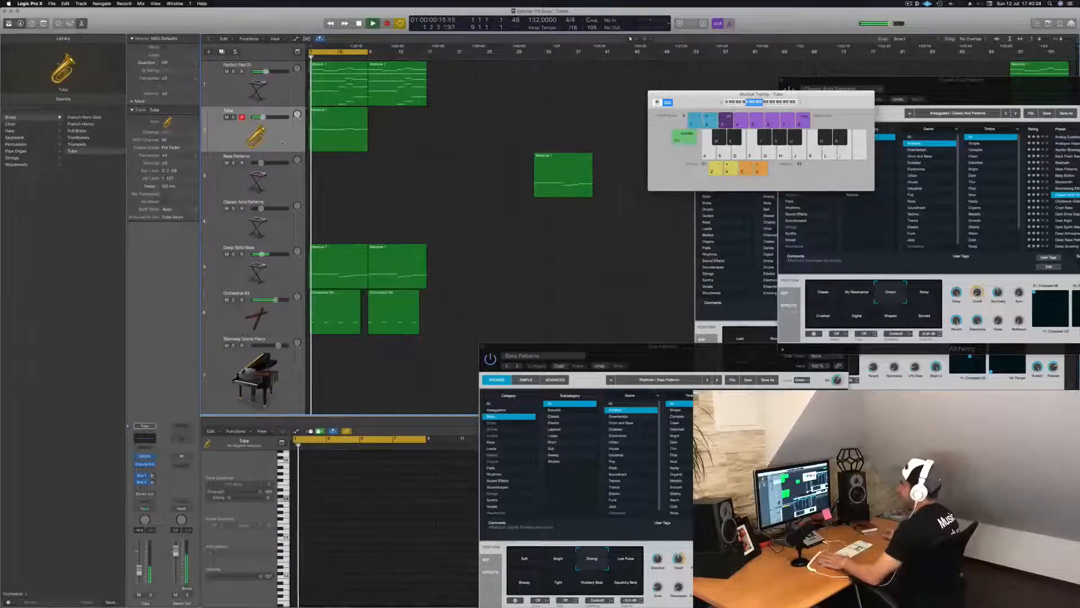
# Step: Copy the Tuba region to bar 9 and extend the cycle range to cover the first 16 bars
pyautogui.click(344, 132)
pyautogui.press('space')
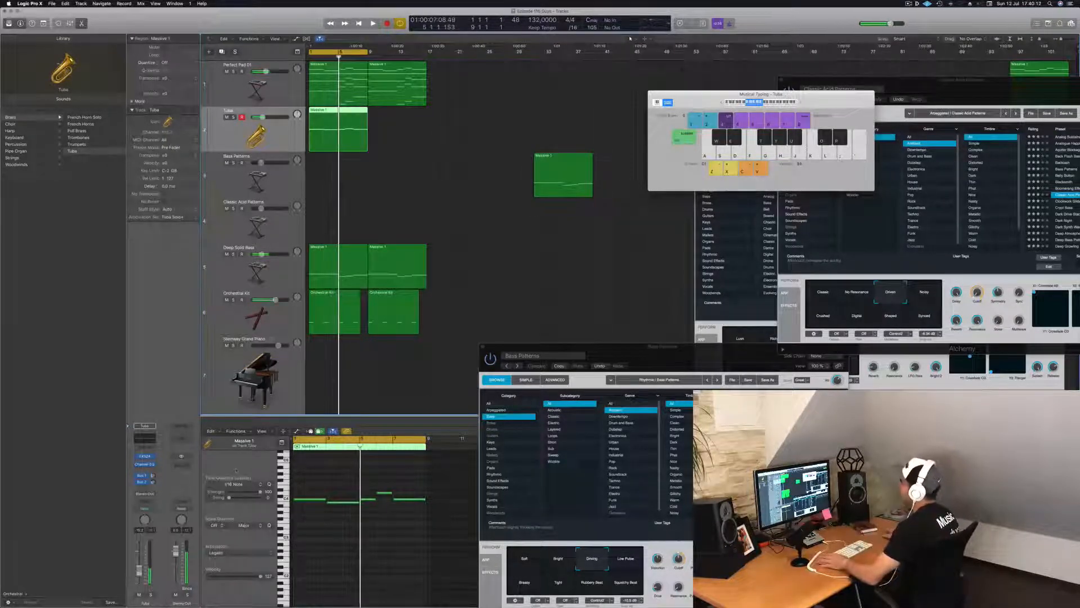
pyautogui.moveTo(349, 111); pyautogui.dragTo(409, 114)
pyautogui.click(429, 218)
pyautogui.press('space')
pyautogui.moveTo(367, 52); pyautogui.dragTo(428, 55)
# Step: Duplicate the Tuba track and move the Perfect Pad track's first chord region onto the duplicate
pyautogui.click(254, 137)
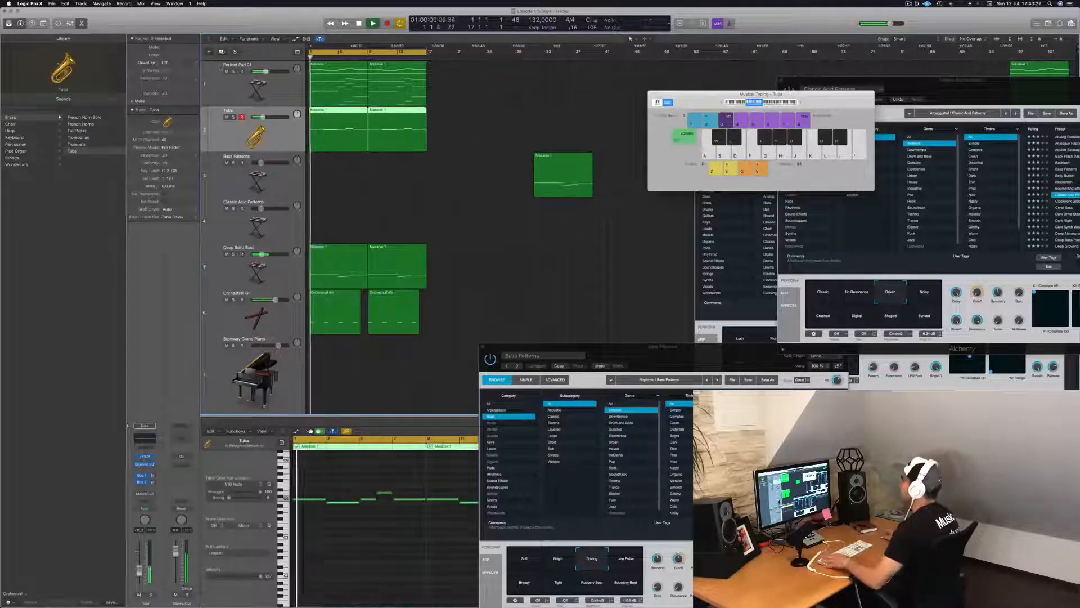
pyautogui.press('super+d')
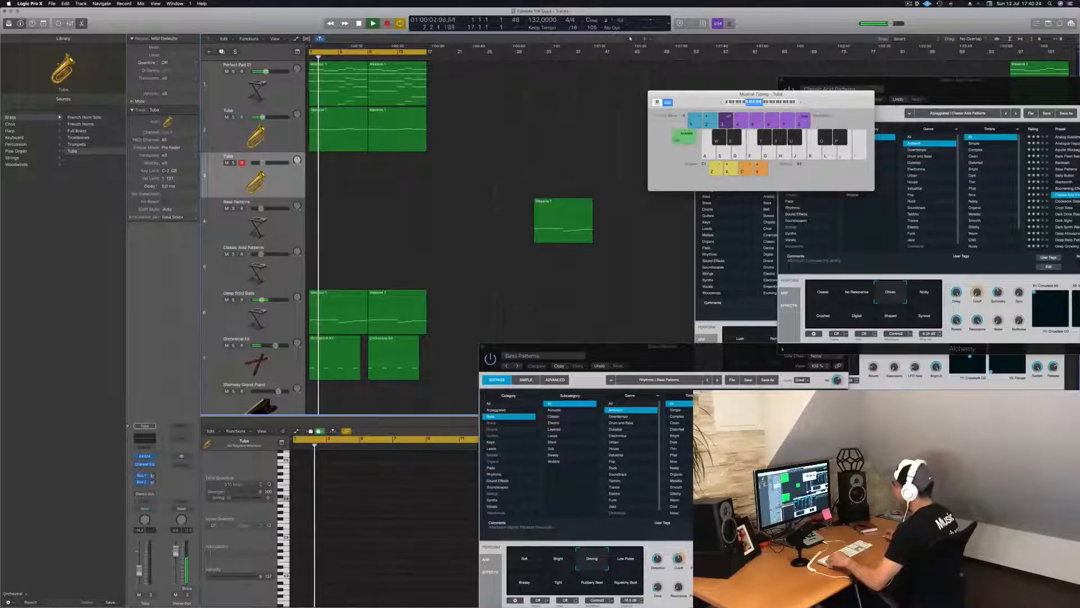
pyautogui.click(340, 85)
pyautogui.moveTo(340, 102); pyautogui.dragTo(340, 193)
pyautogui.press('space')
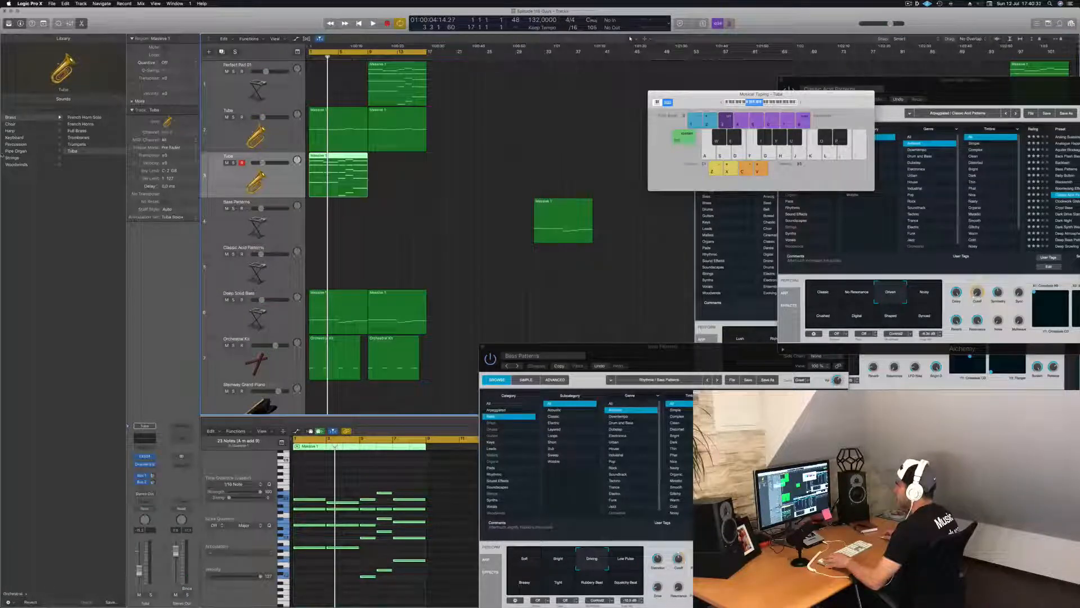
# Step: Load the orchestral String Ensemble patch on the duplicated track and copy its chord region to bar 9
pyautogui.click(13, 158)
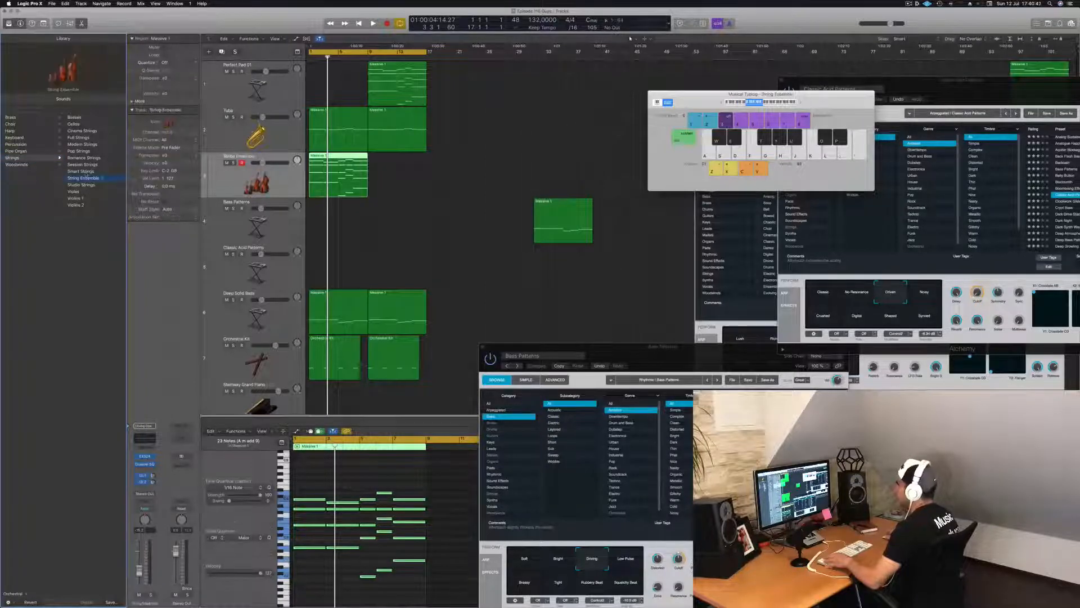
pyautogui.press('space')
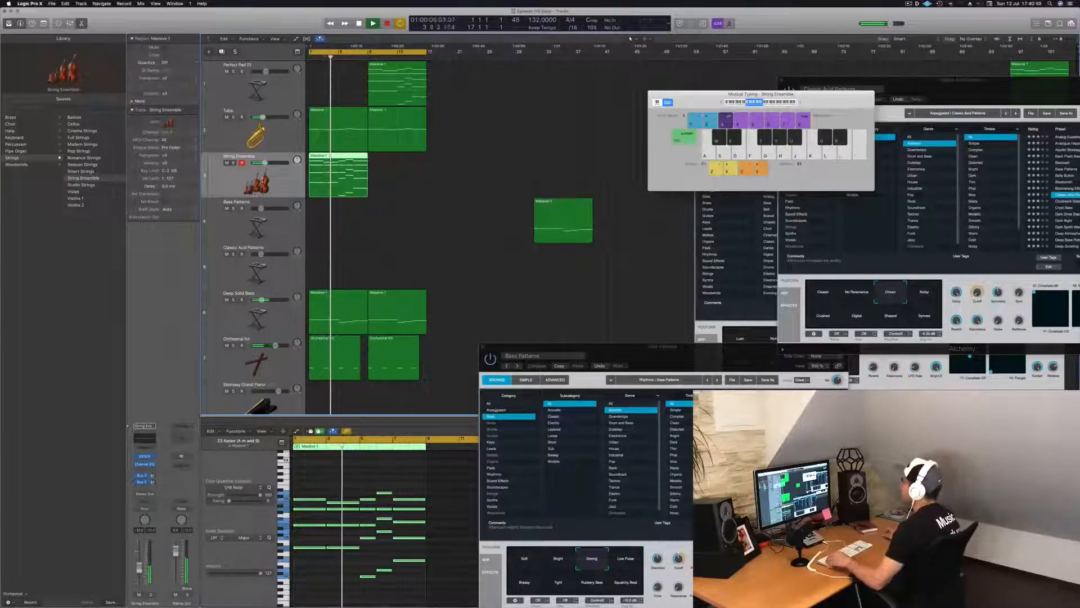
pyautogui.moveTo(353, 156); pyautogui.dragTo(405, 158)
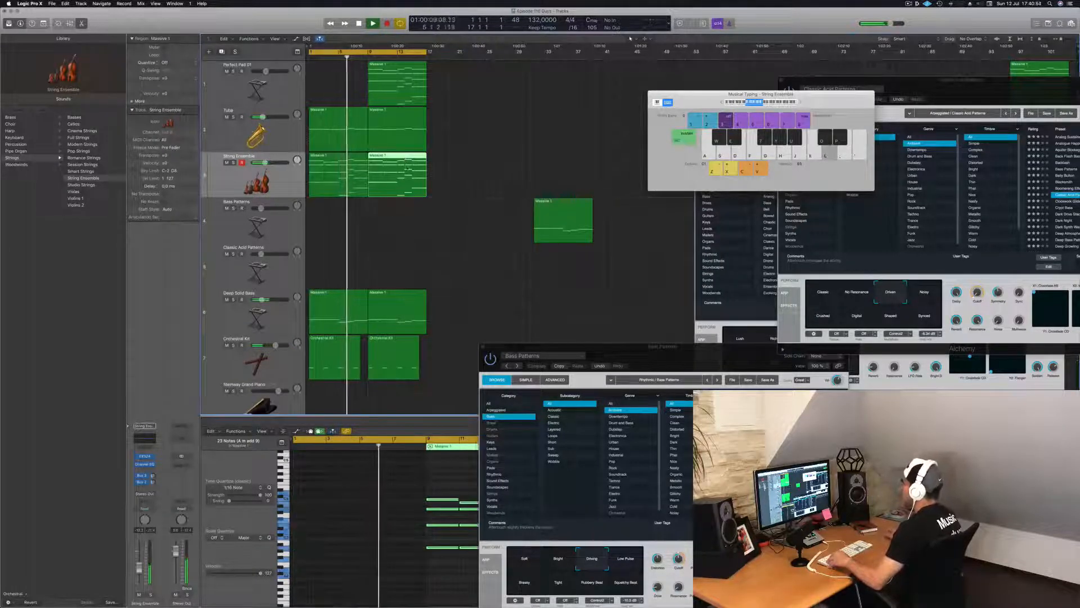
pyautogui.click(240, 176)
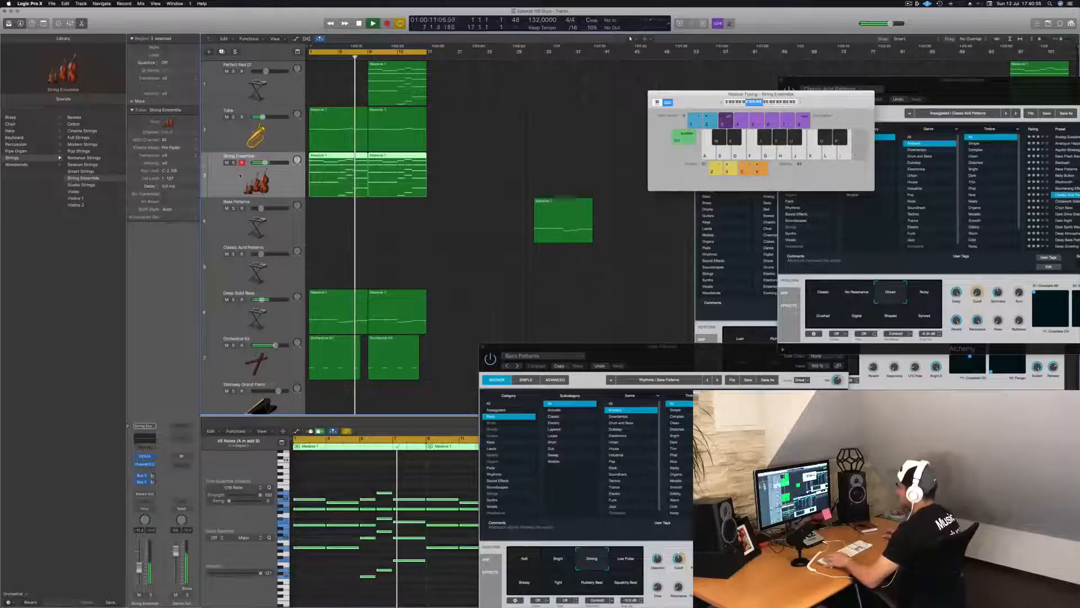
# Step: Audition the Studio Strings and Smart Strings patches on the string track against the loop, and settle on Session Strings
pyautogui.click(84, 185)
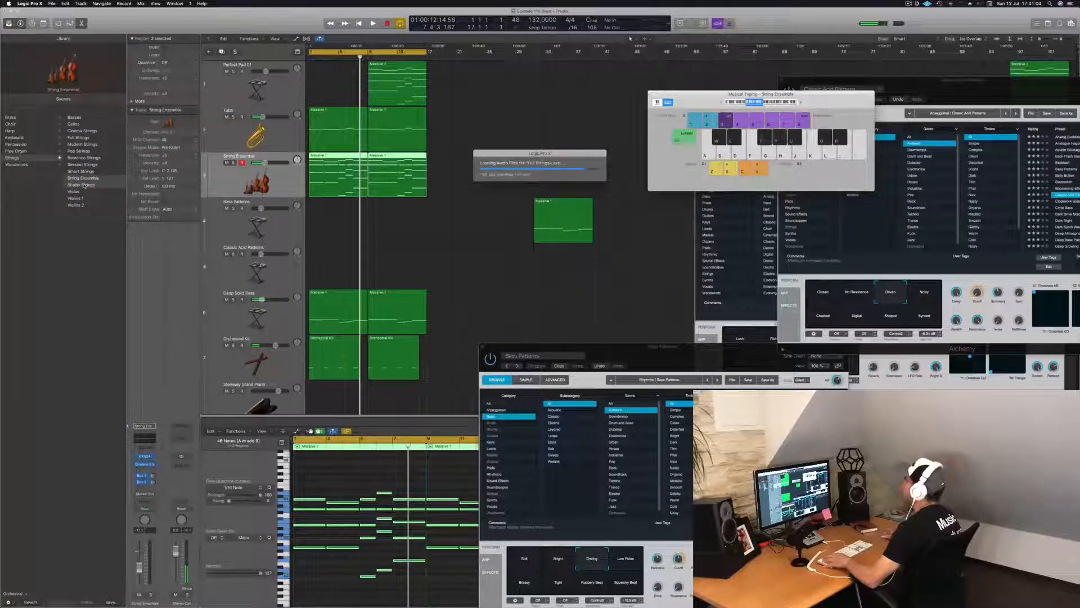
pyautogui.press('space')
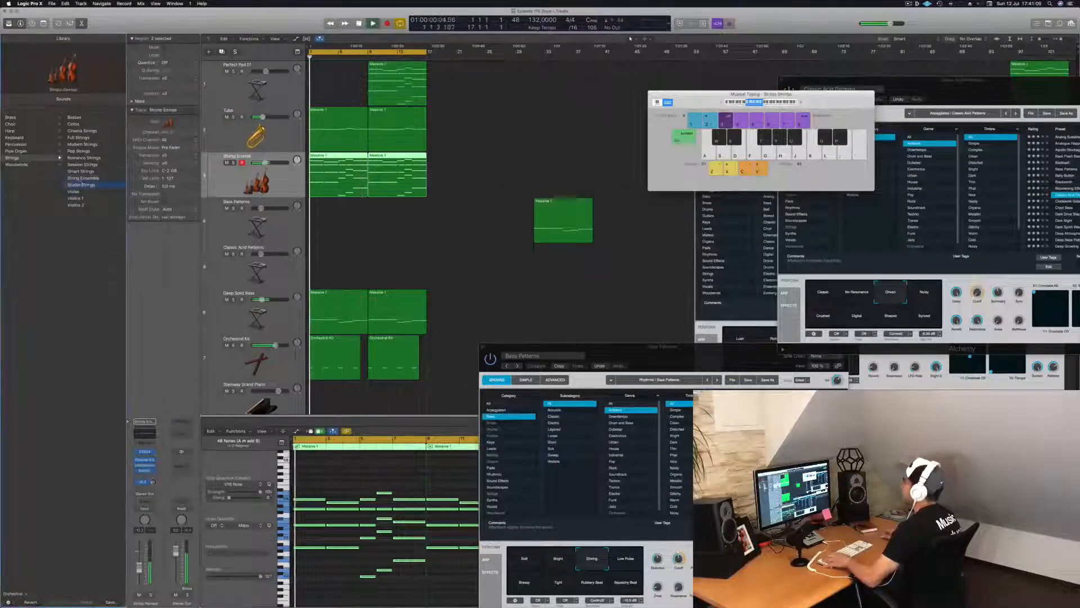
pyautogui.press('space')
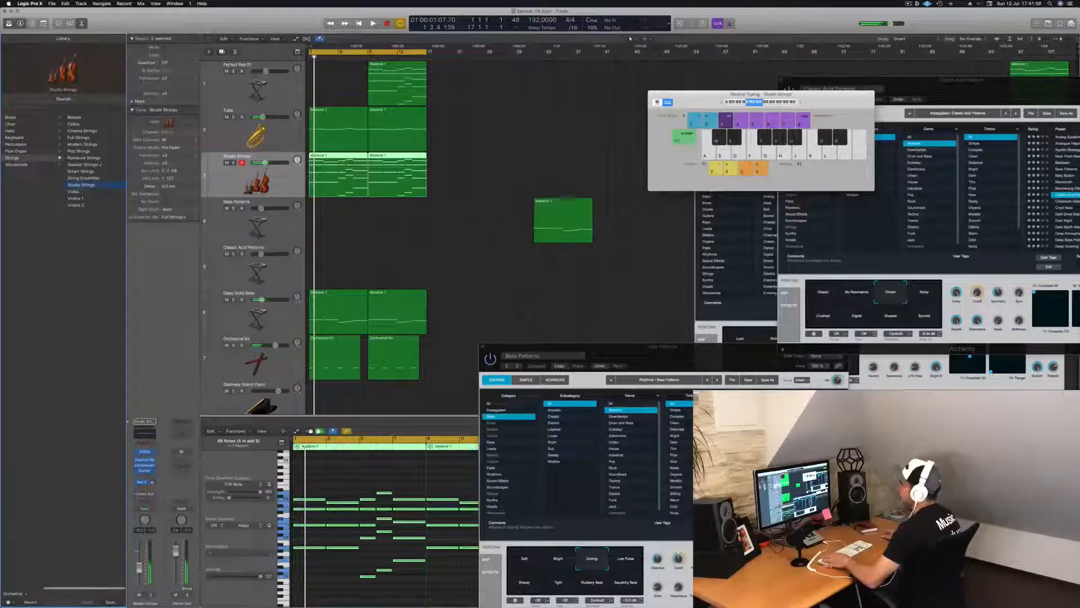
pyautogui.click(84, 171)
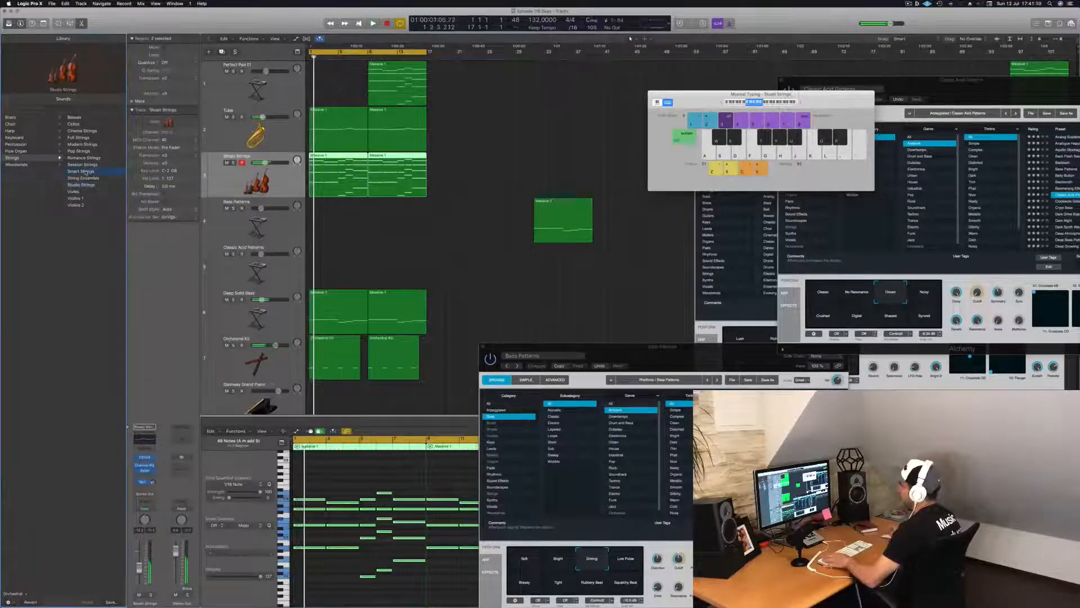
pyautogui.press('space')
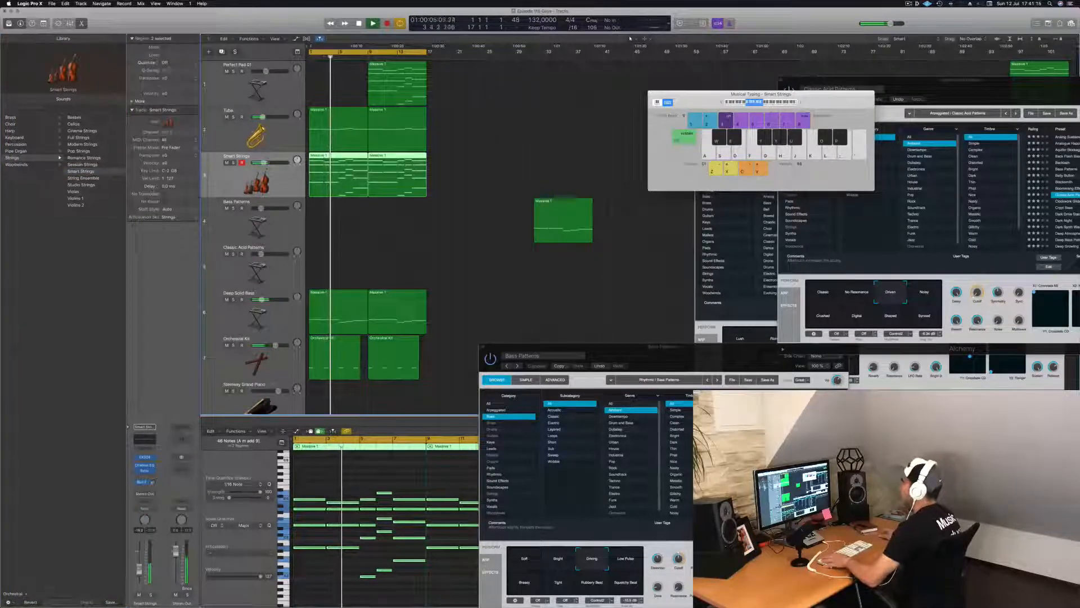
pyautogui.click(81, 165)
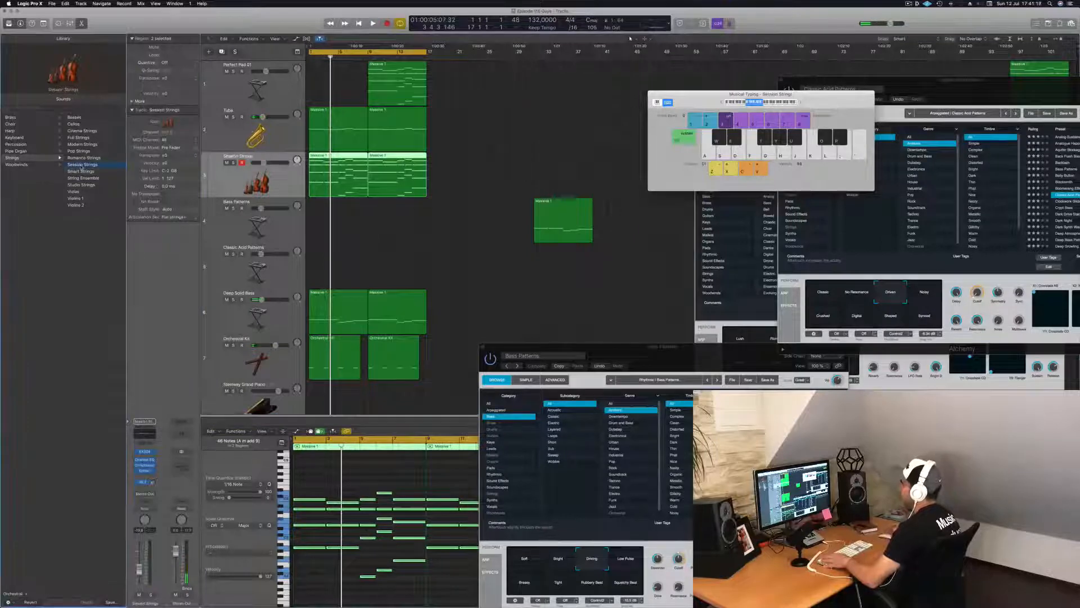
pyautogui.press('space')
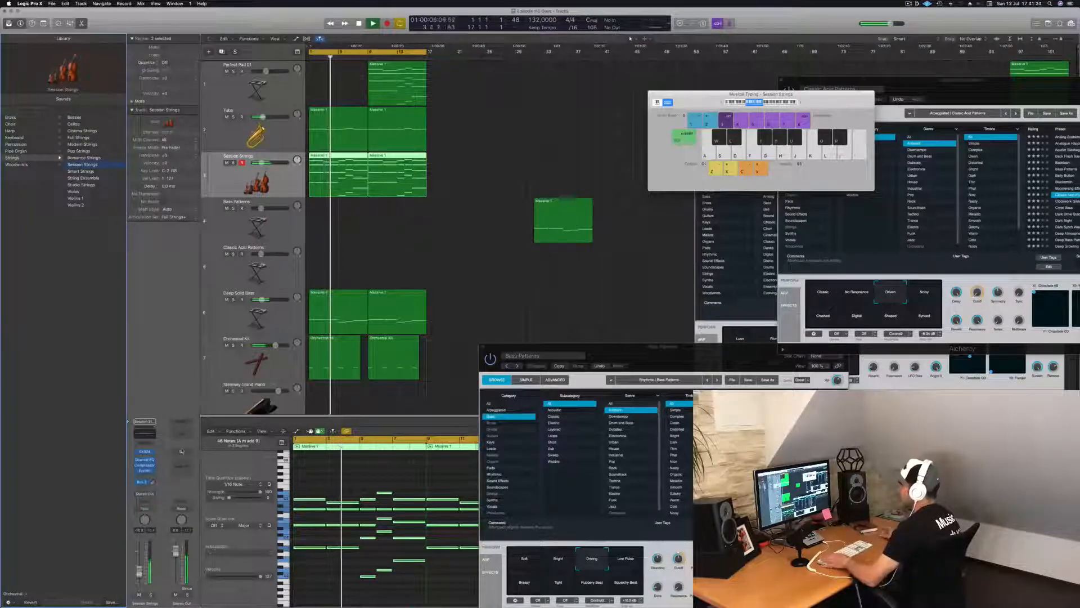
# Step: Add a Bus 4 send to the Session Strings track and insert a stereo SilverVerb reverb on its aux channel
pyautogui.click(145, 487)
pyautogui.moveTo(159, 503)
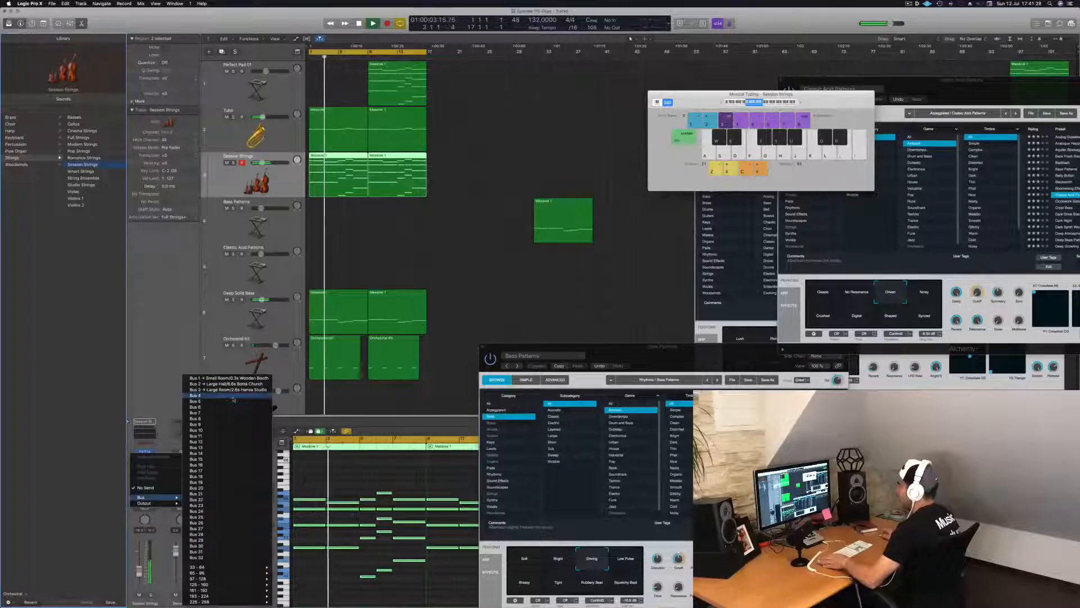
pyautogui.click(233, 396)
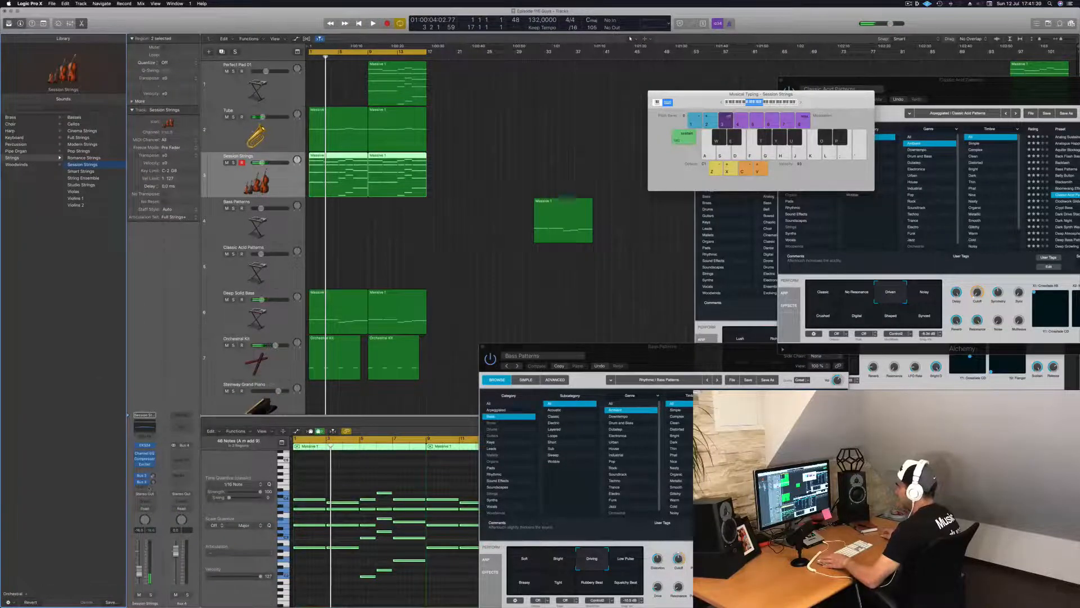
pyautogui.click(186, 455)
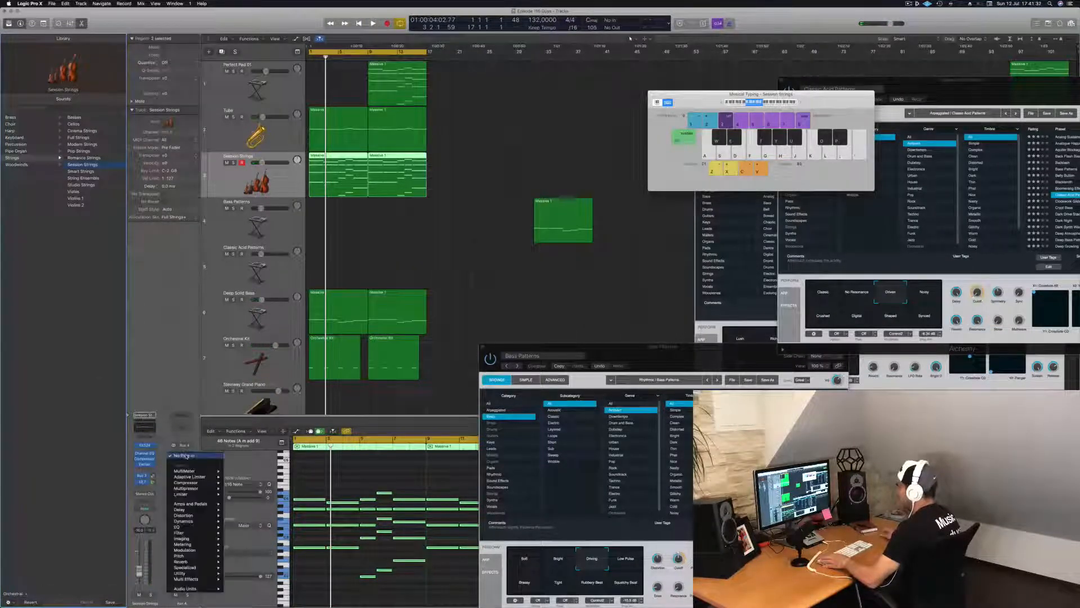
pyautogui.moveTo(197, 483)
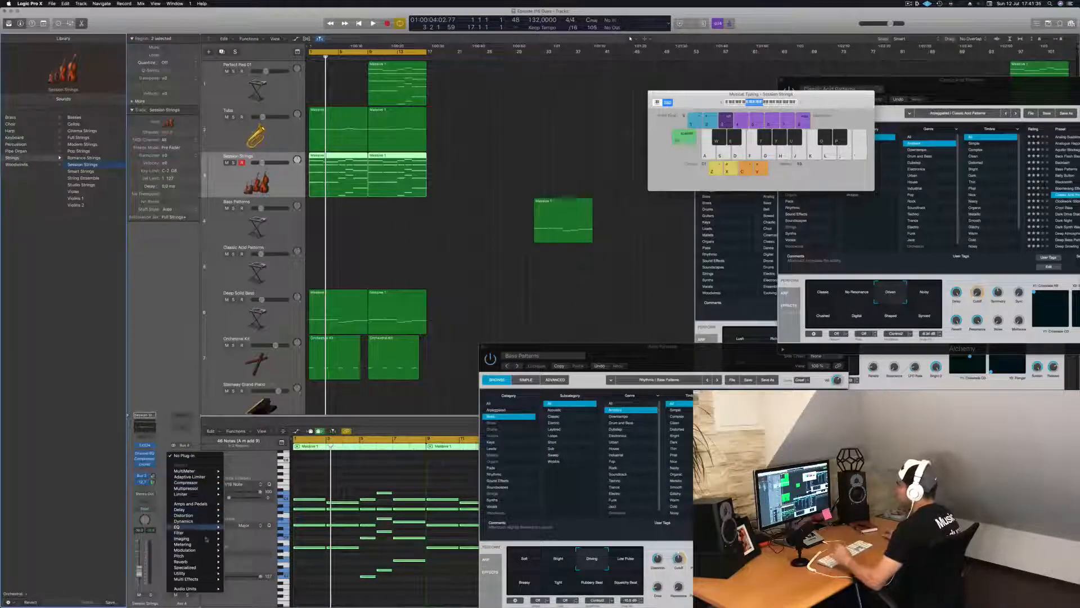
pyautogui.moveTo(209, 561)
pyautogui.moveTo(244, 562)
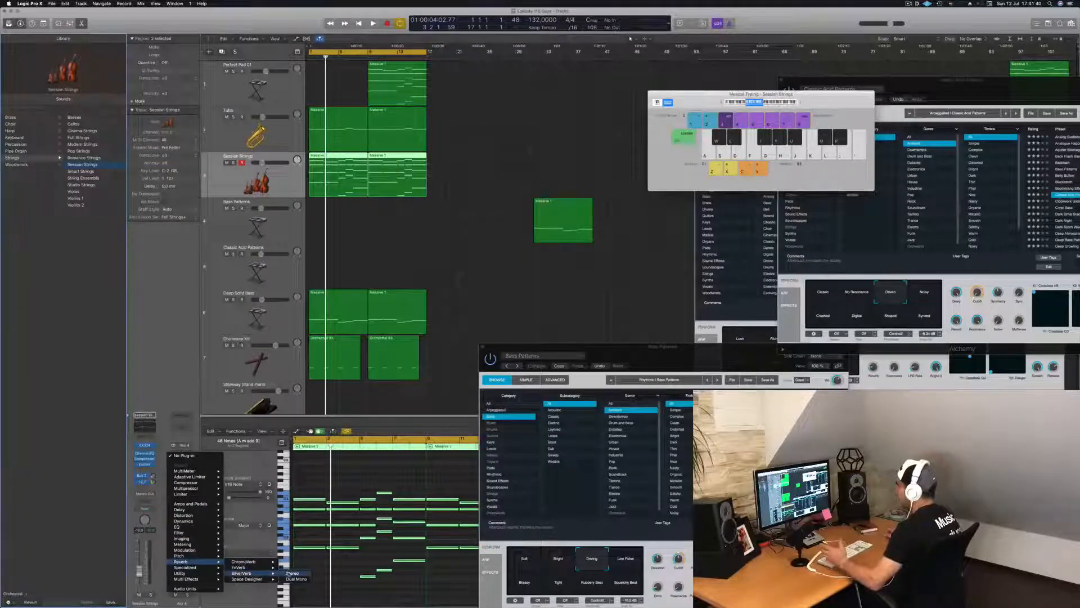
pyautogui.click(288, 573)
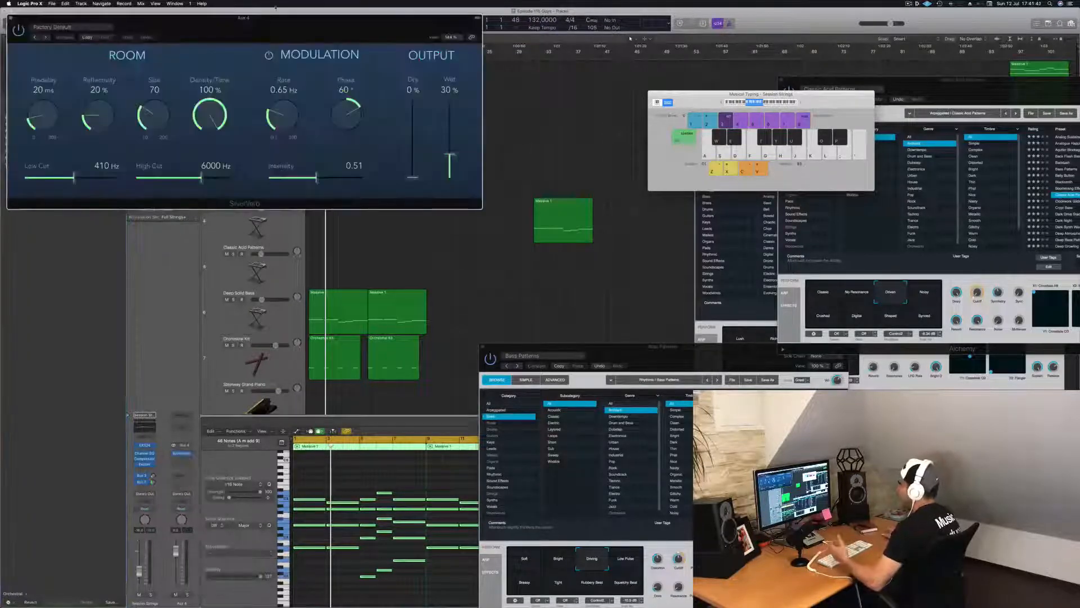
# Step: Check the SilverVerb preset list and close the reverb's window
pyautogui.moveTo(445, 56); pyautogui.dragTo(584, 77)
pyautogui.click(355, 72)
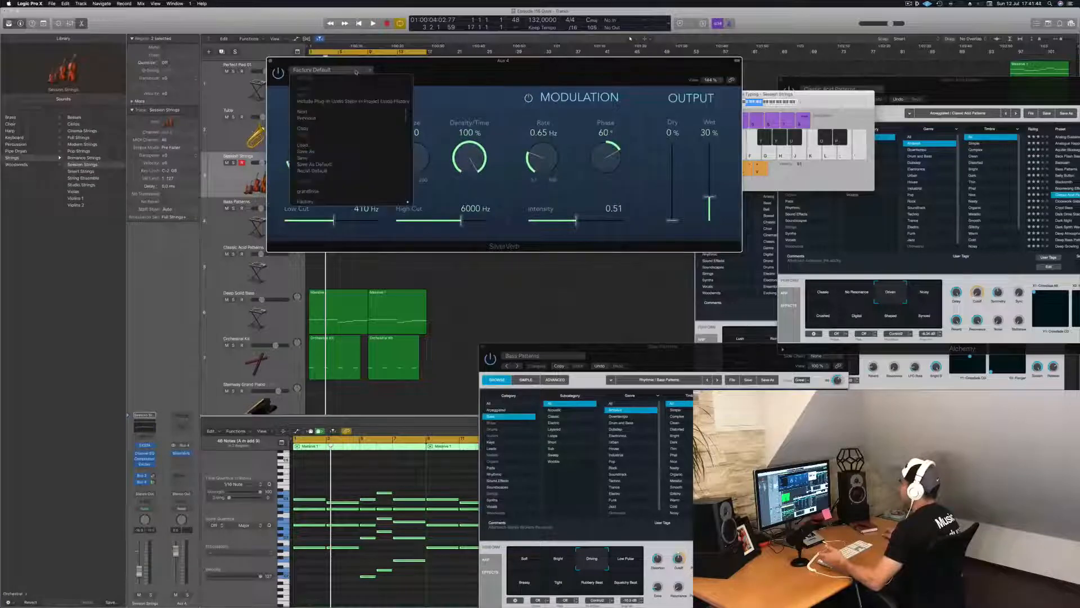
pyautogui.click(328, 191)
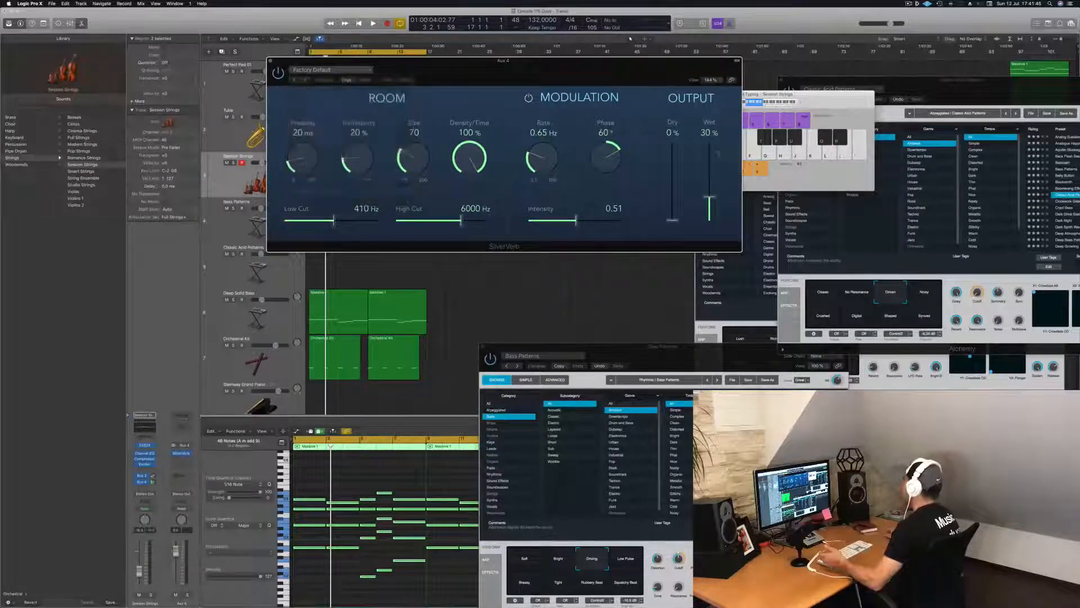
pyautogui.press('super+w')
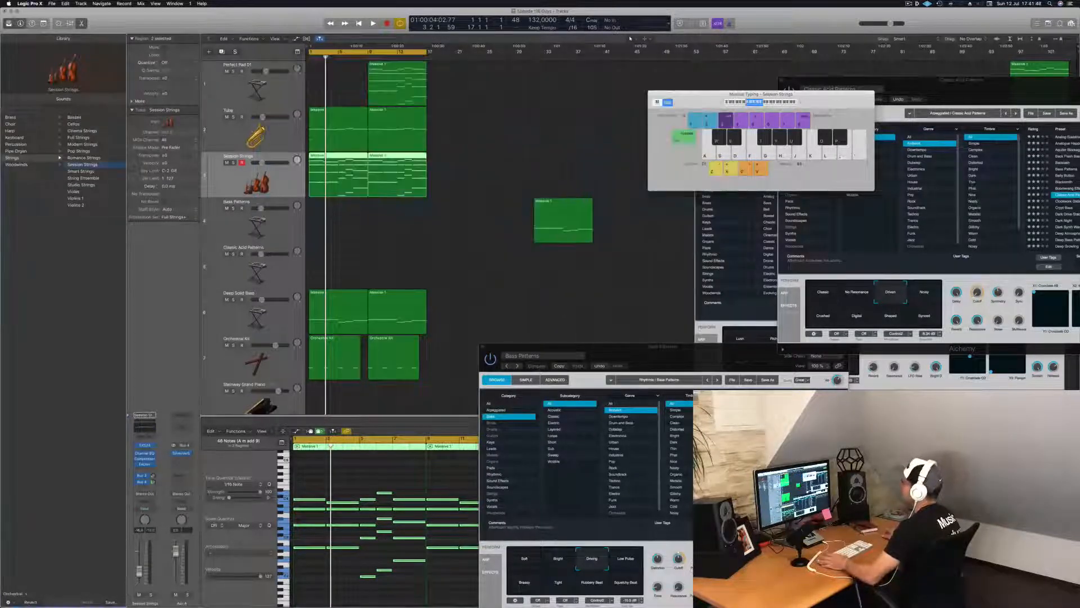
# Step: Play the loop and solo the Session Strings track briefly to judge its sound with the reverb
pyautogui.press('space')
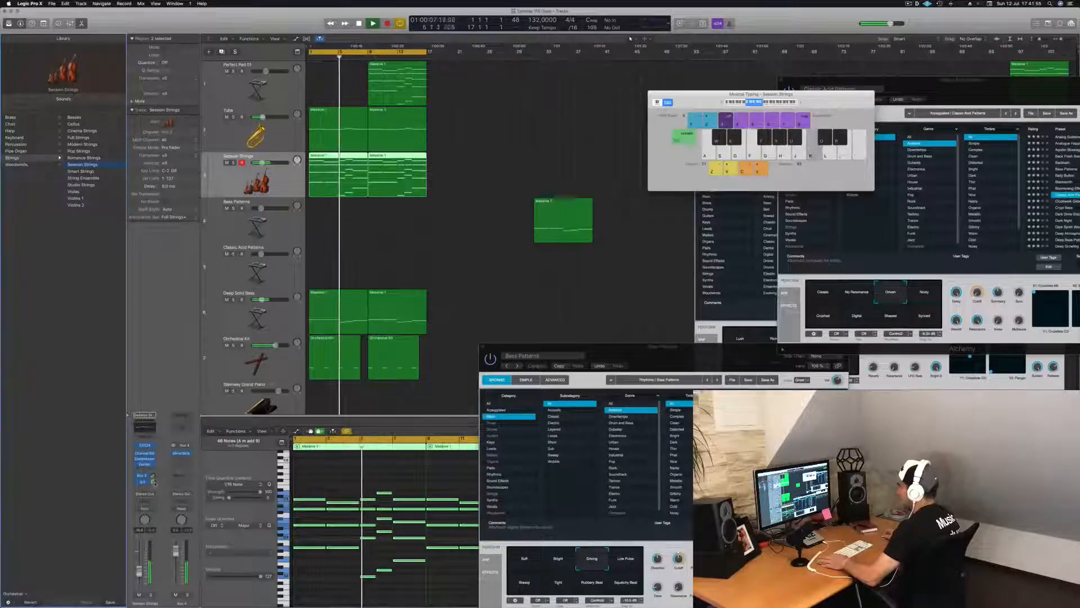
pyautogui.press('s')
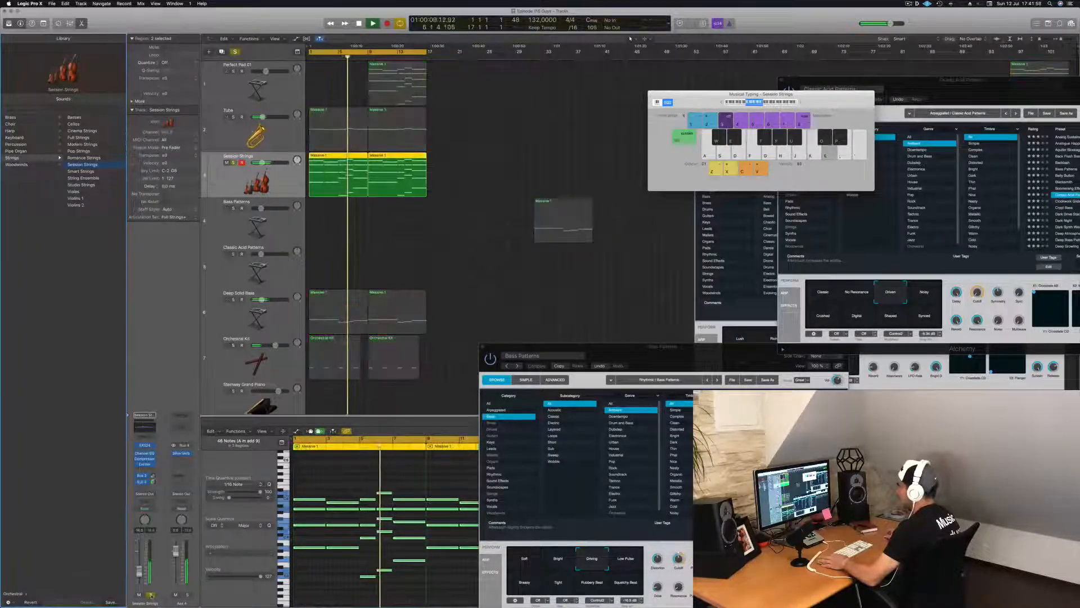
pyautogui.press('s')
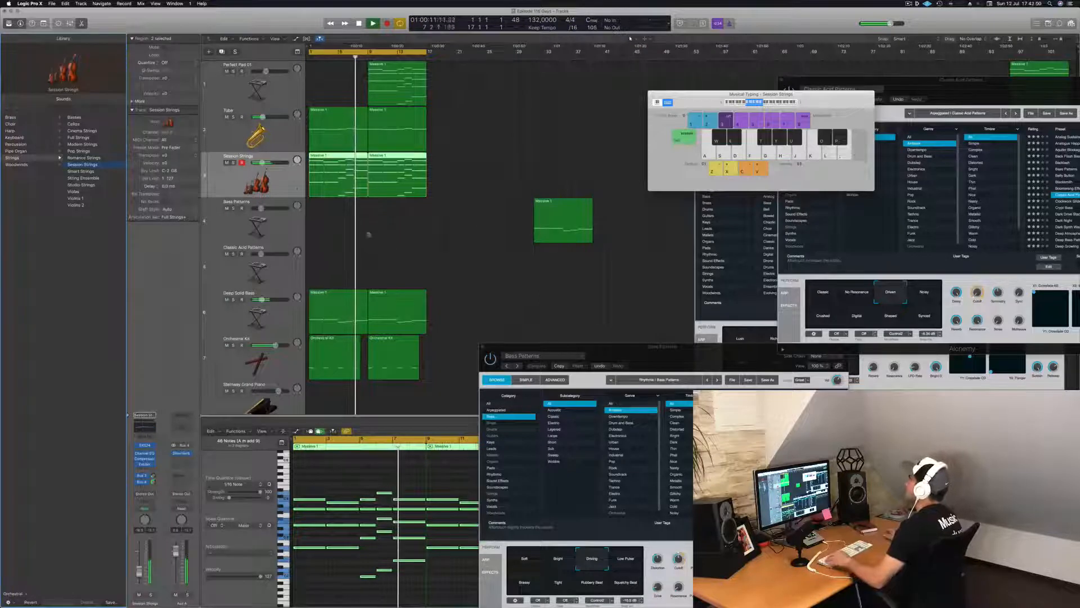
pyautogui.press('Return')
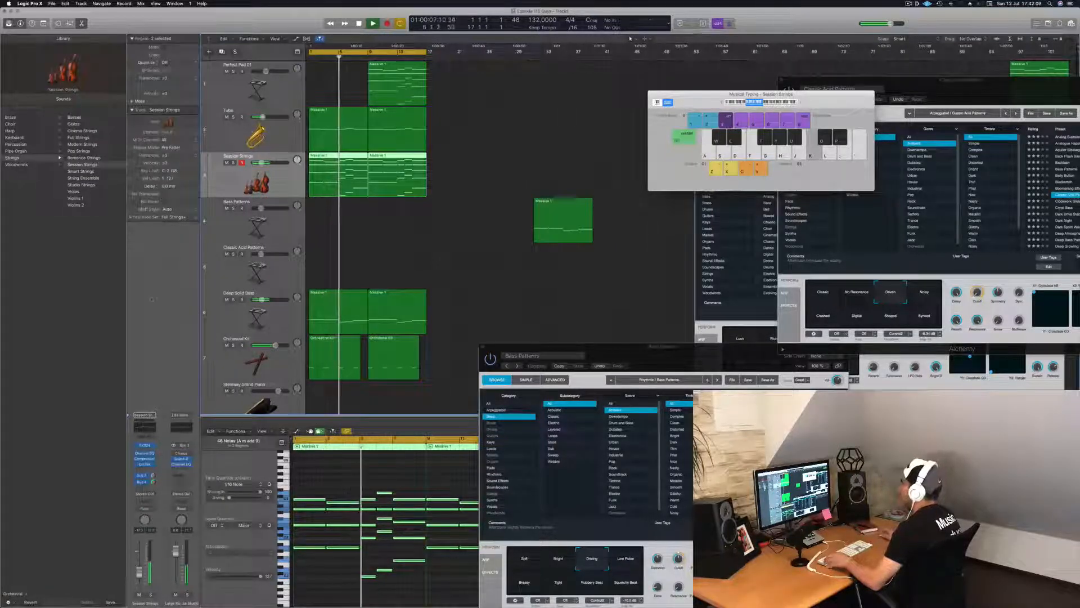
# Step: Reselect the Session Strings track and adjust its Bus 4 send level during playback
pyautogui.click(406, 270)
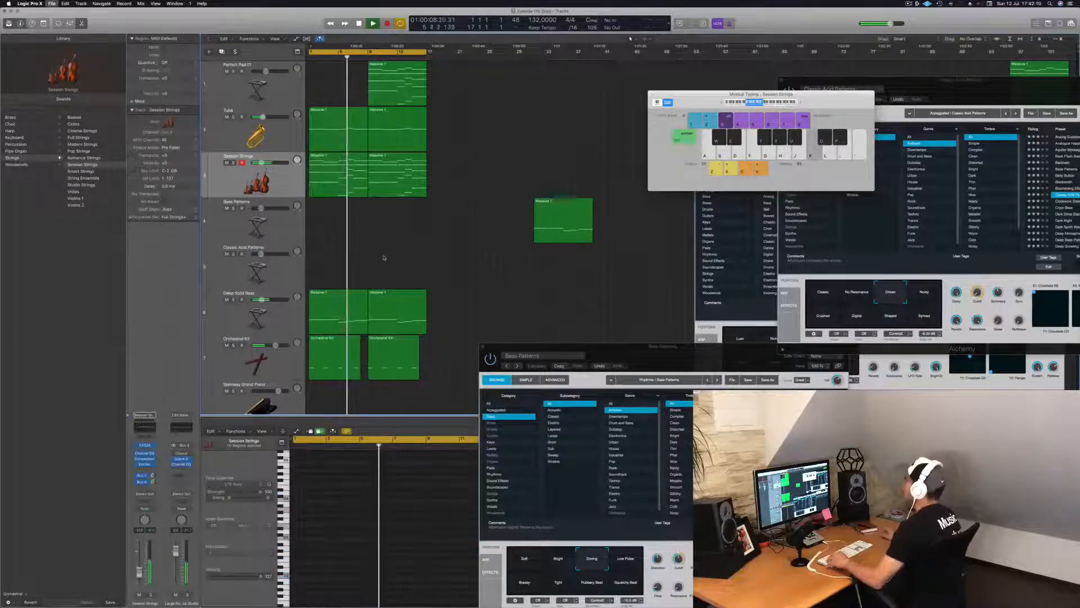
pyautogui.click(287, 184)
pyautogui.press('space')
pyautogui.moveTo(153, 482); pyautogui.dragTo(154, 492)
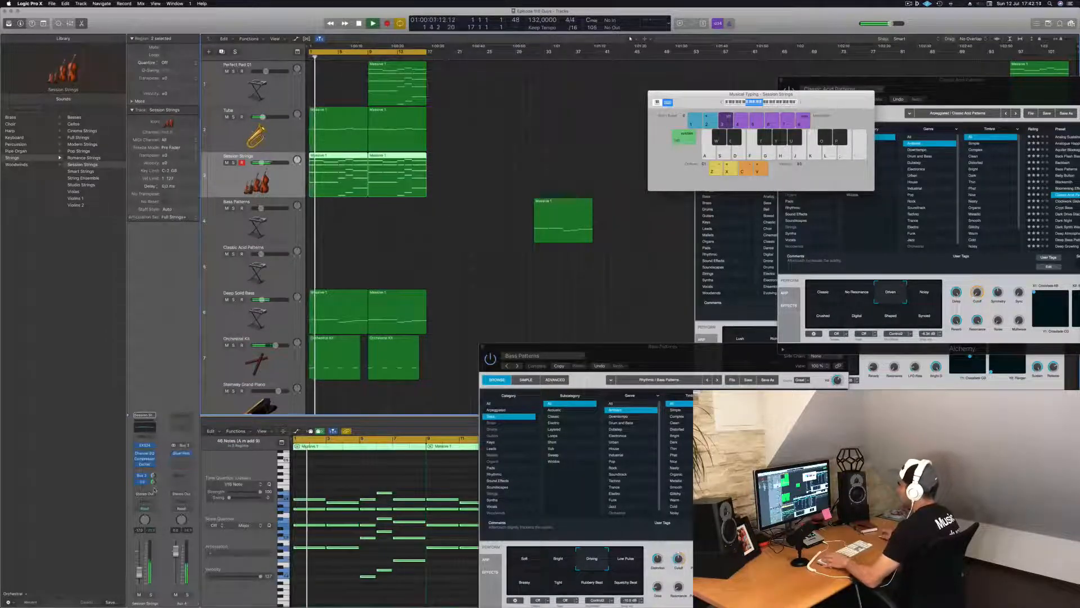
# Step: Move the Musical Typing and Classic Acid Patterns windows clear of the arrangement and close the Perfect Pad 01 instrument window
pyautogui.click(564, 210)
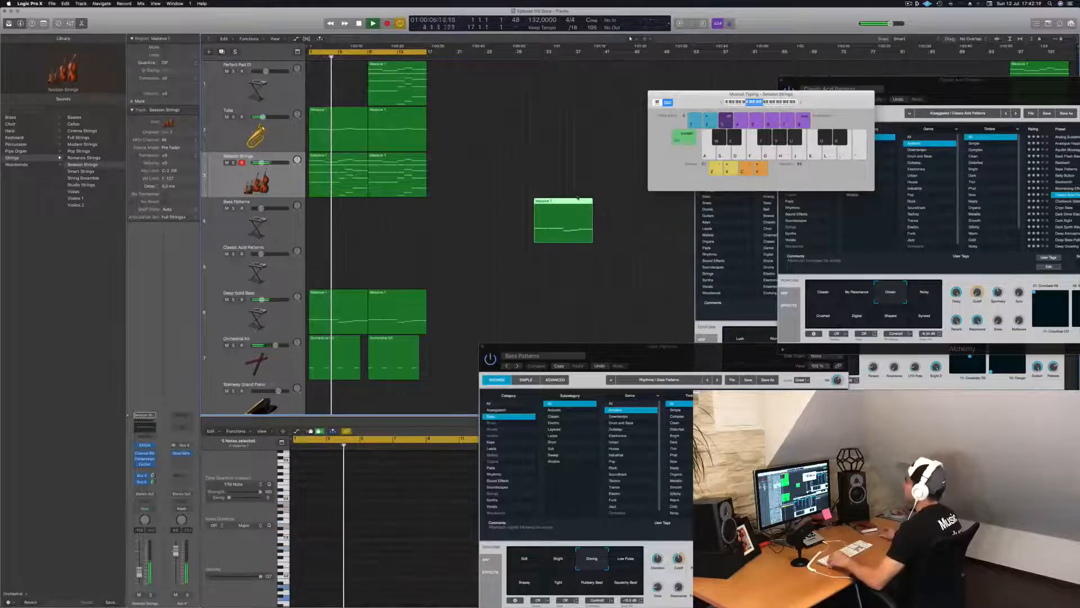
pyautogui.moveTo(698, 94); pyautogui.dragTo(975, 95)
pyautogui.moveTo(873, 84); pyautogui.dragTo(948, 242)
pyautogui.moveTo(821, 130); pyautogui.dragTo(728, 116)
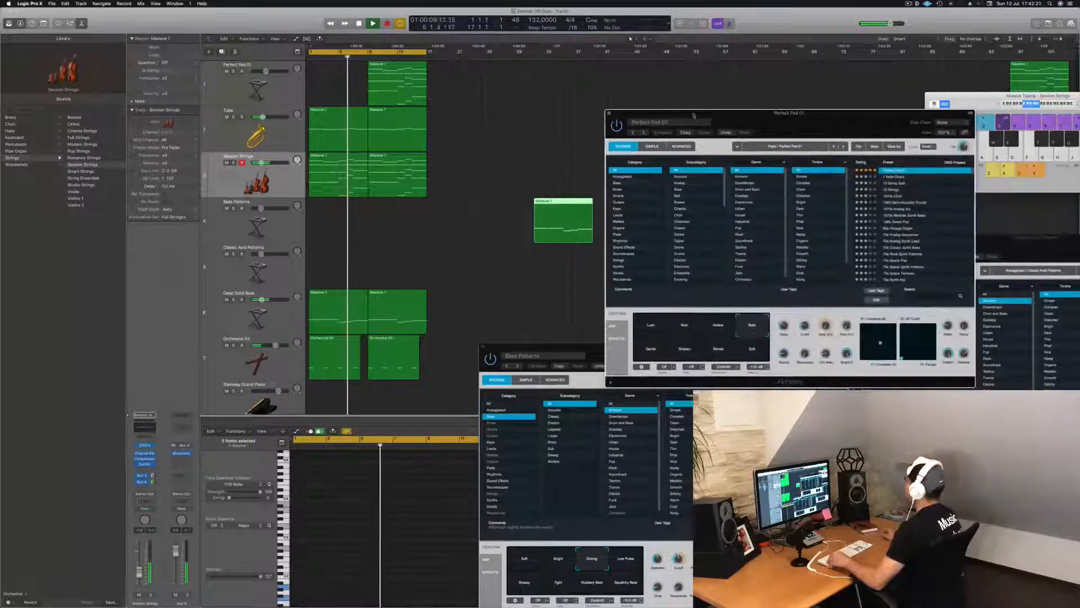
pyautogui.click(606, 112)
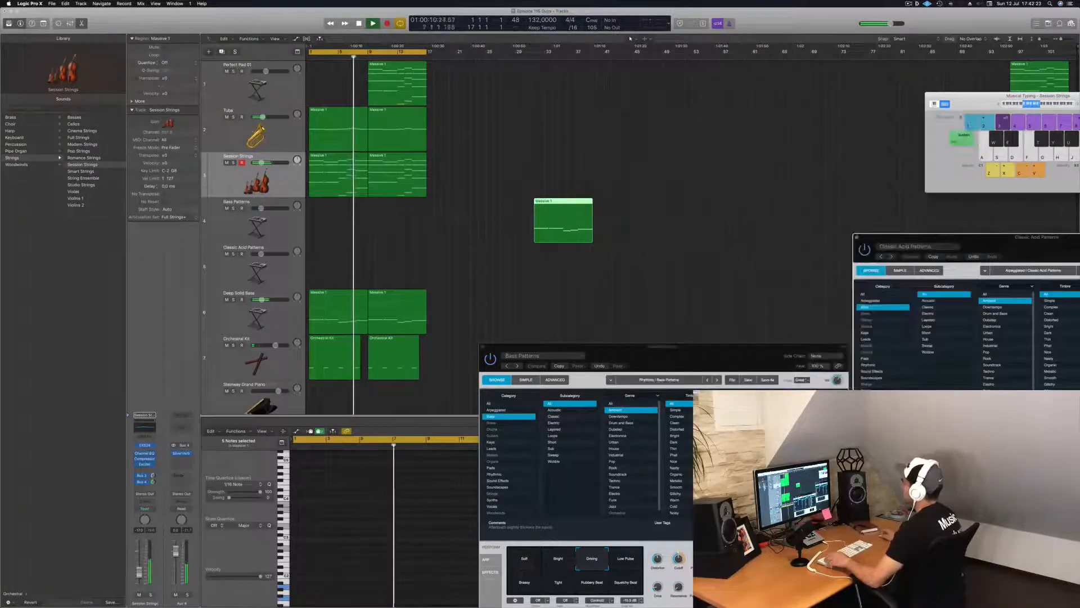
# Step: Move the Bass Patterns track's only region much farther along the timeline, well clear of the loop section
pyautogui.click(476, 252)
pyautogui.hscroll(2, 477, 252)
pyautogui.hscroll(-2, 477, 252)
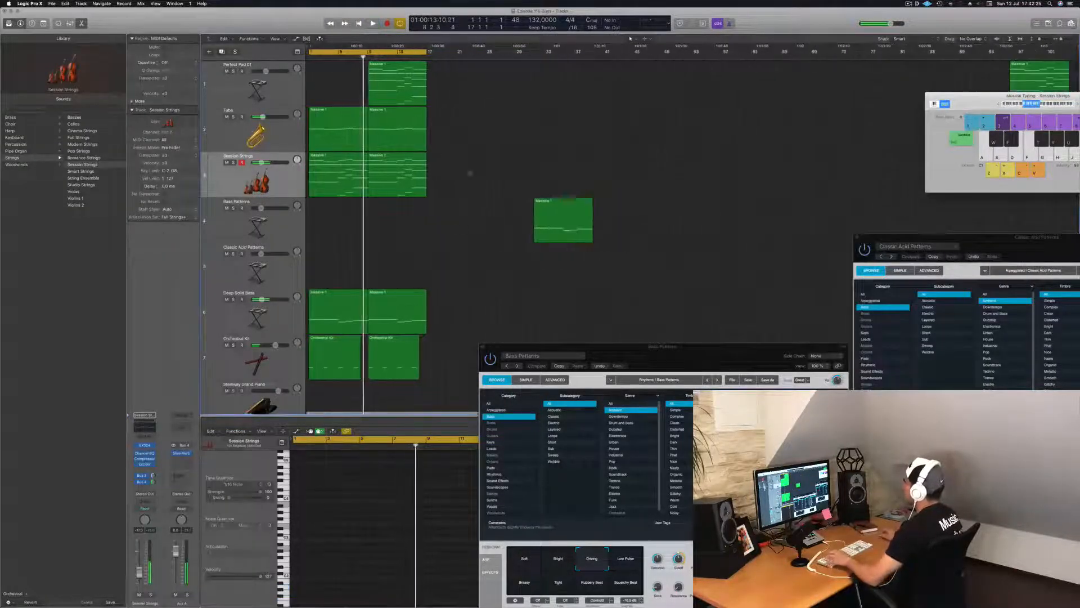
pyautogui.moveTo(562, 220); pyautogui.dragTo(823, 220)
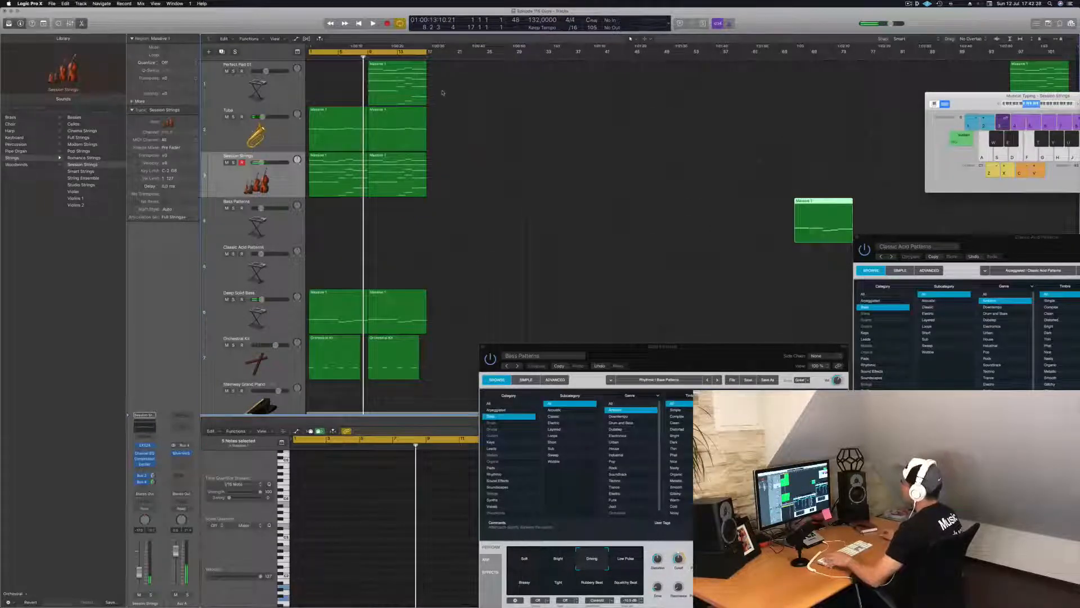
# Step: Copy the Perfect Pad chord region from bar 9 to bar 1 and play the loop with the pad included
pyautogui.moveTo(403, 78); pyautogui.dragTo(344, 78)
pyautogui.press('space')
pyautogui.press('space')
pyautogui.click(235, 79)
pyautogui.click(233, 71)
pyautogui.click(233, 71)
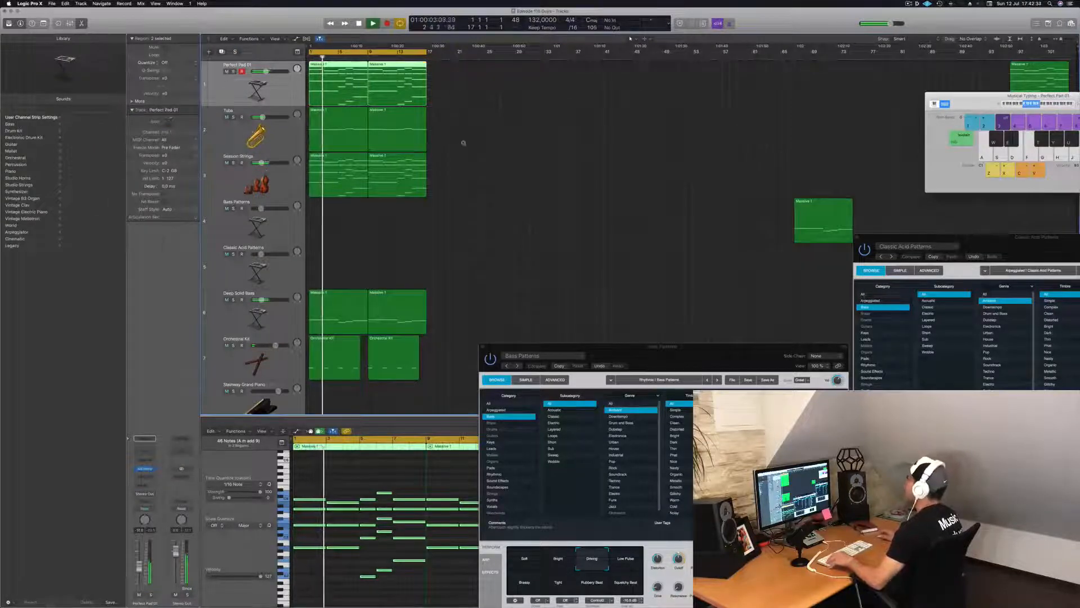
# Step: Select the Session Strings track and move the Bass Patterns instrument window clear of the track area and piano roll
pyautogui.scroll(-4, 493, 167)
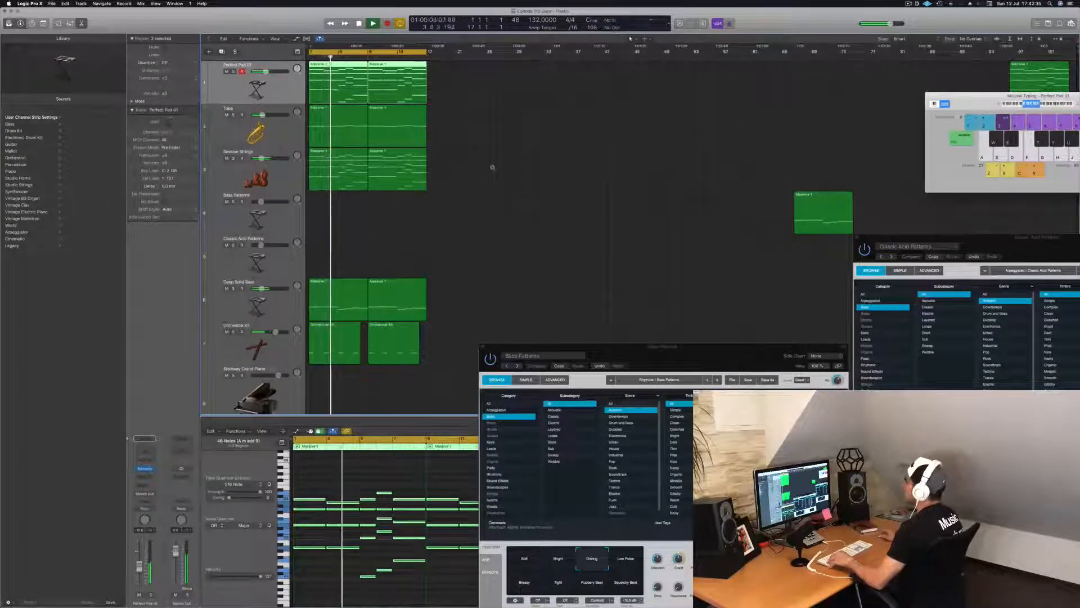
pyautogui.scroll(-1, 492, 167)
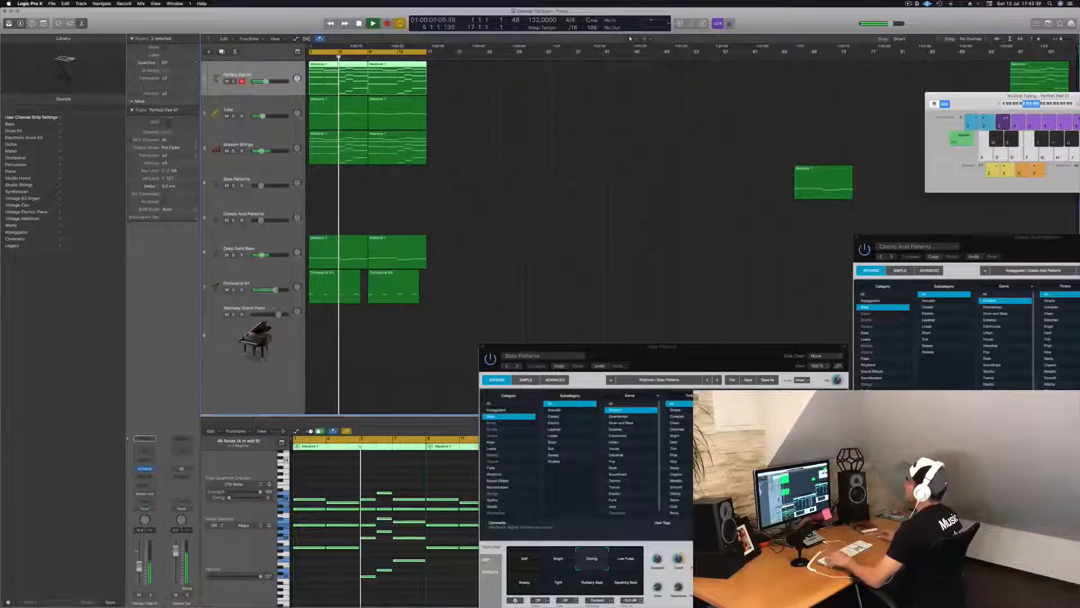
pyautogui.click(266, 146)
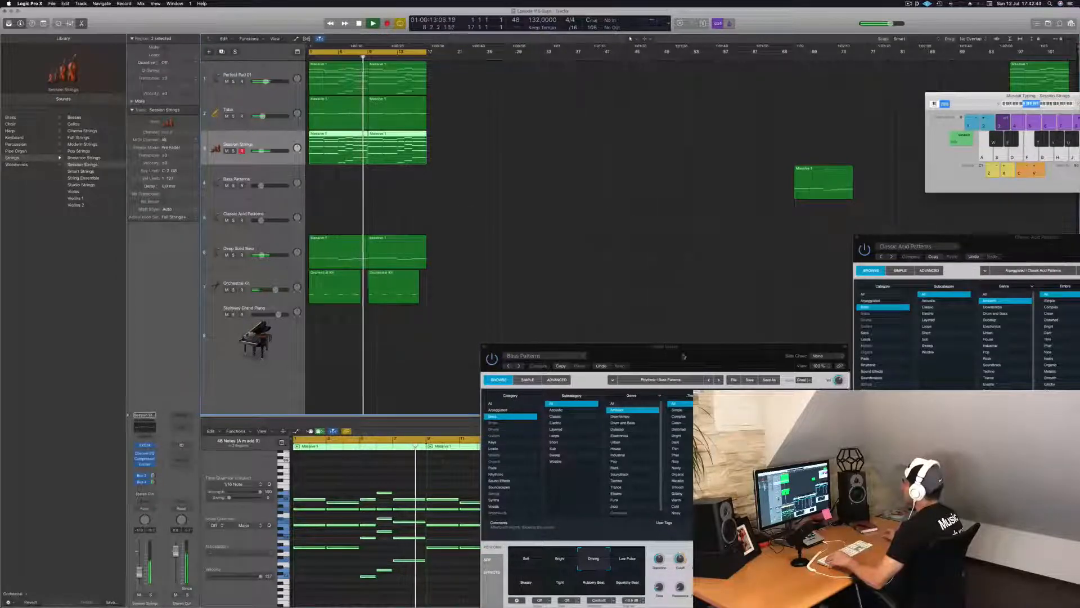
pyautogui.moveTo(595, 351); pyautogui.dragTo(937, 297)
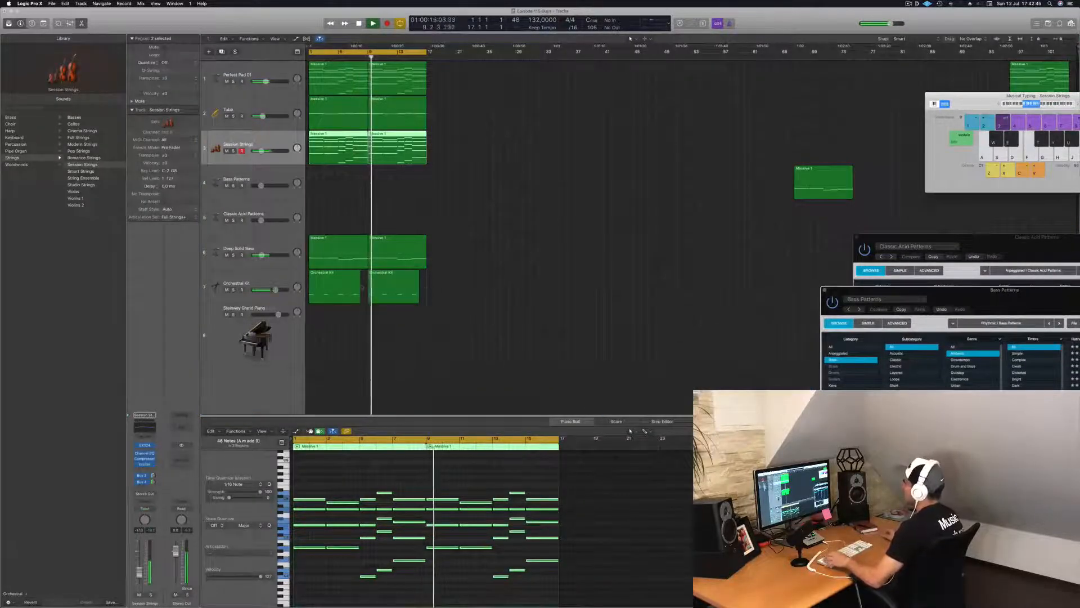
# Step: Repeat all the pad, tuba, strings, bass and percussion regions of the first 16 bars three times, and restart playback from the beginning
pyautogui.moveTo(459, 298); pyautogui.dragTo(332, 301)
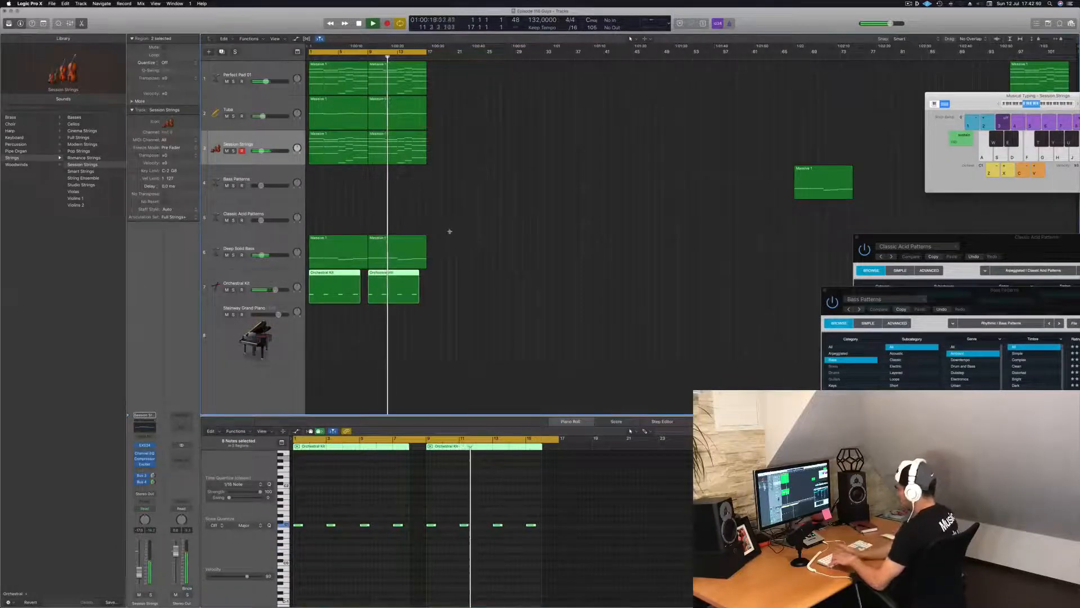
pyautogui.press('ctrl+super+r')
pyautogui.press('ctrl+super+r')
pyautogui.press('ctrl+super+r')
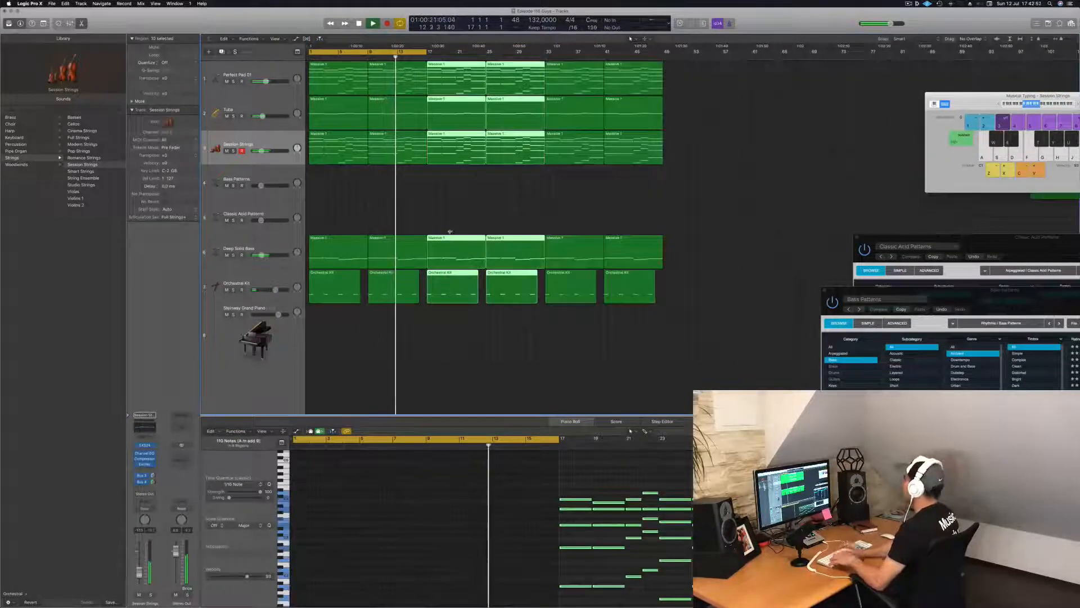
pyautogui.press('Return')
pyautogui.press('super+Left')
pyautogui.press('super+Left')
pyautogui.press('super+Left')
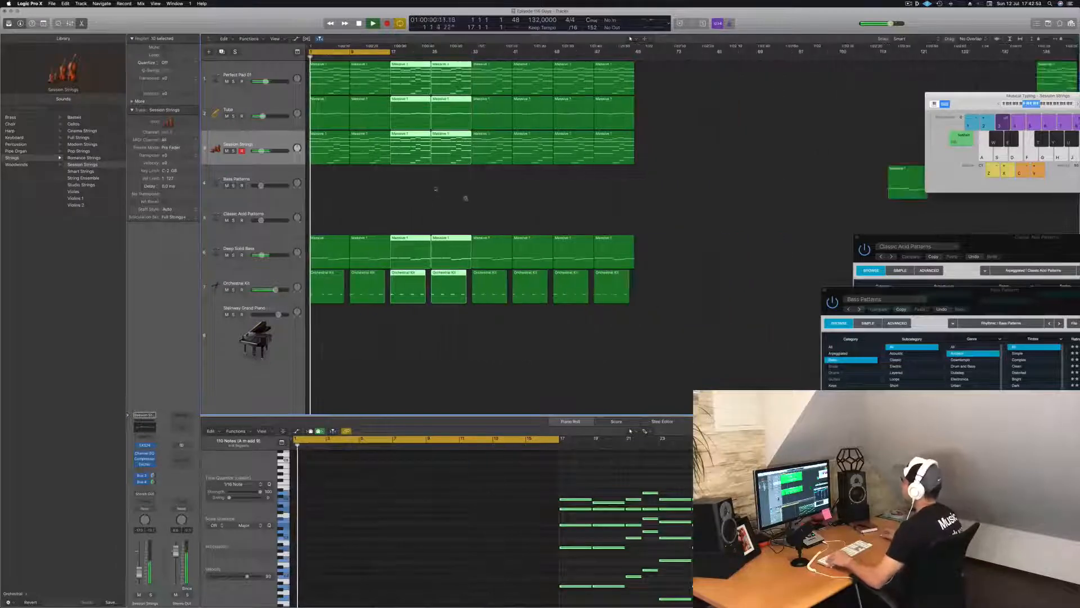
# Step: Delete the two Session Strings regions from the first 16 bars so the strings enter at bar 17
pyautogui.press('space')
pyautogui.click(320, 138)
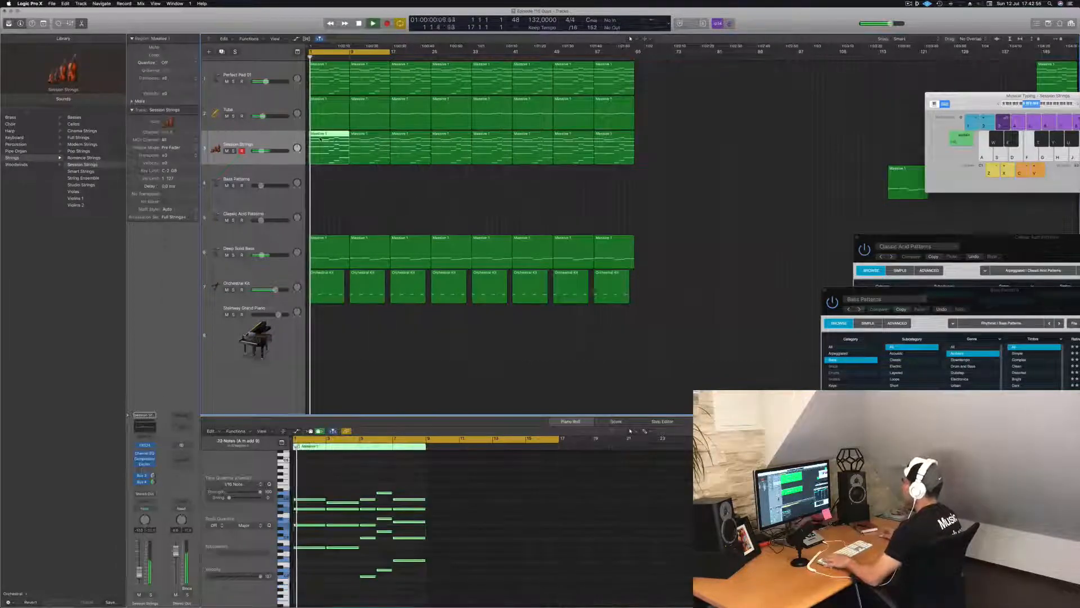
pyautogui.press('Delete')
pyautogui.click(375, 147)
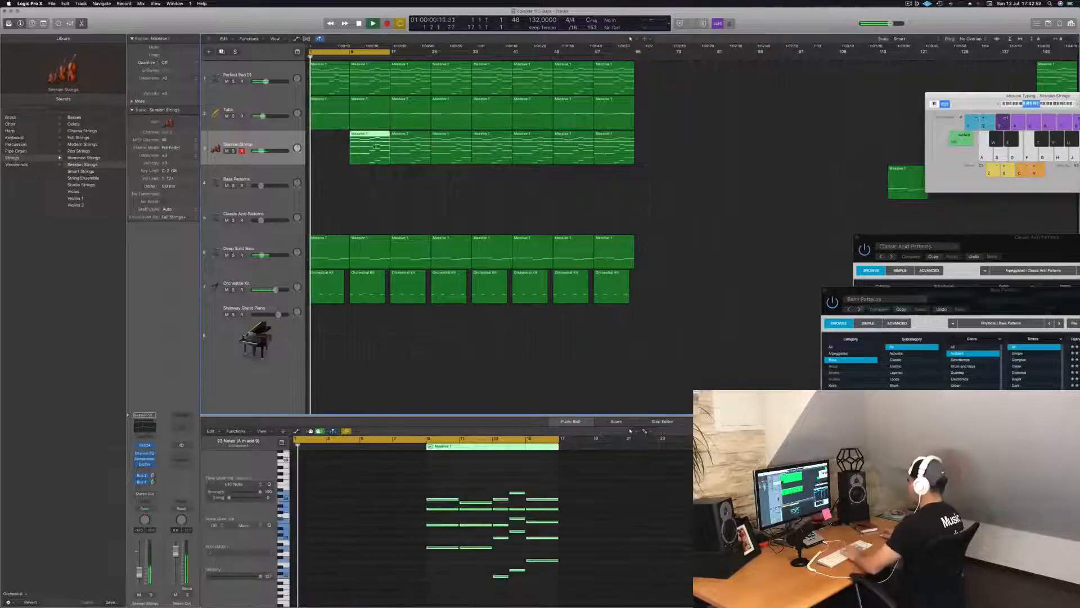
pyautogui.press('Delete')
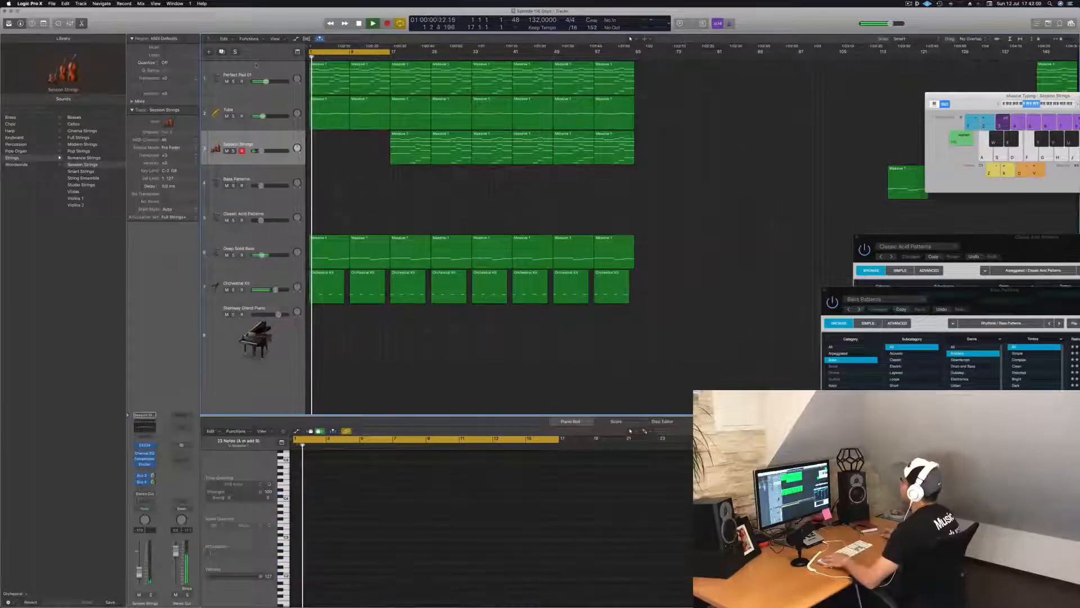
# Step: Delete the two Orchestral Kit regions from the first 16 bars so the percussion enters at bar 17
pyautogui.click(256, 65)
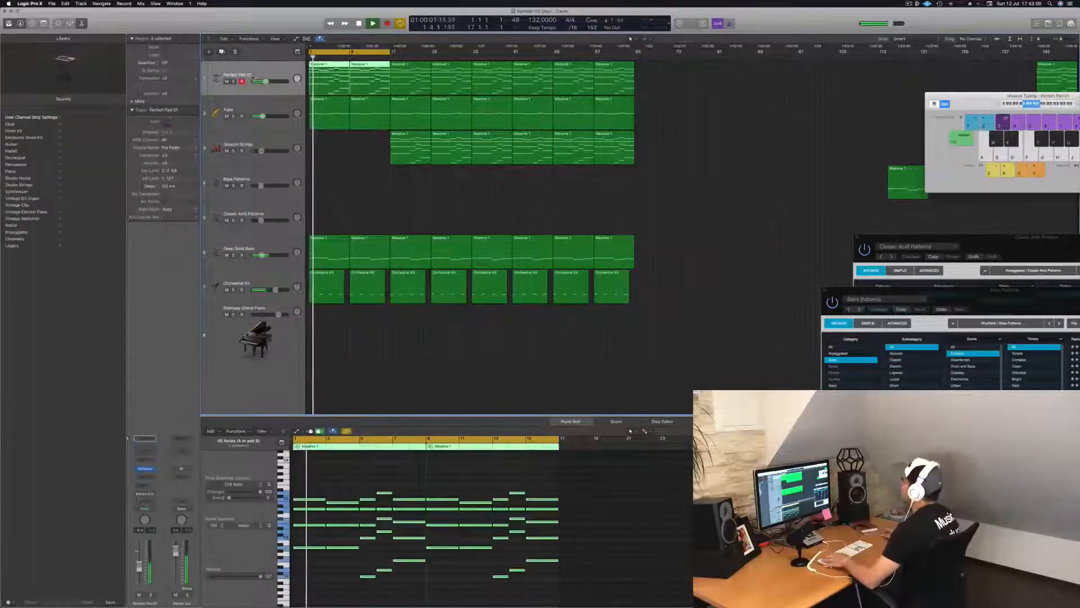
pyautogui.click(331, 285)
pyautogui.click(366, 286)
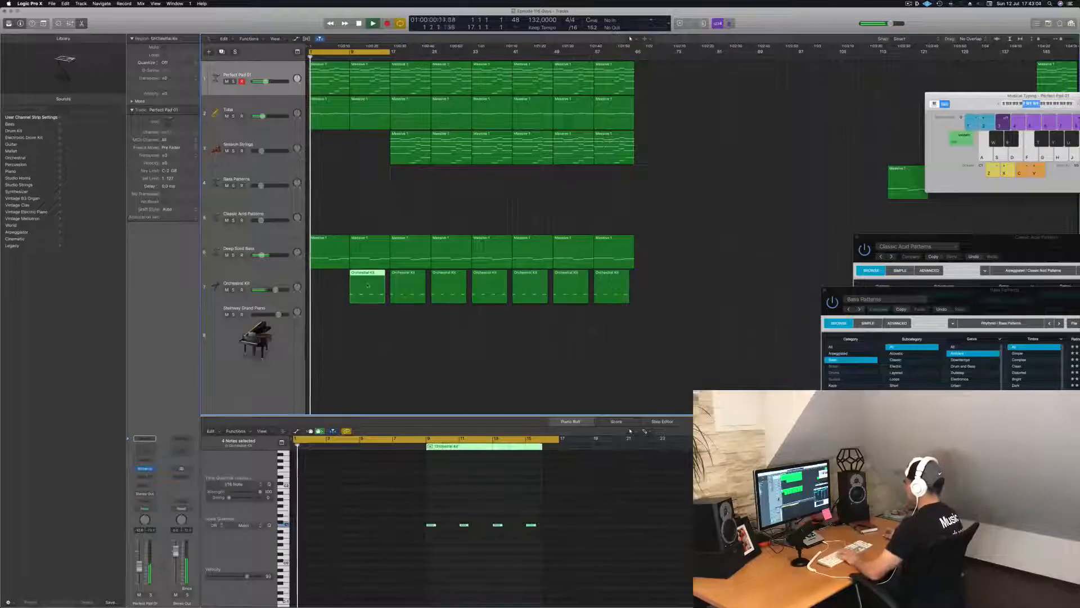
pyautogui.press('Delete')
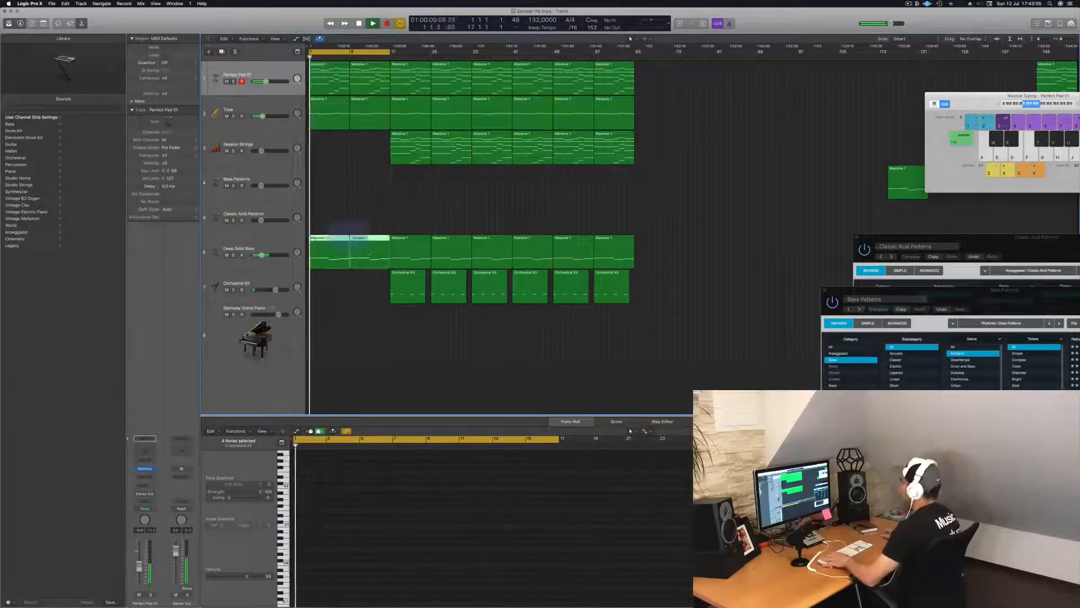
# Step: Select the Perfect Pad 01 track, replay the intro, and open the pad's Alchemy instrument window clear of the first bars
pyautogui.moveTo(368, 252); pyautogui.dragTo(369, 253)
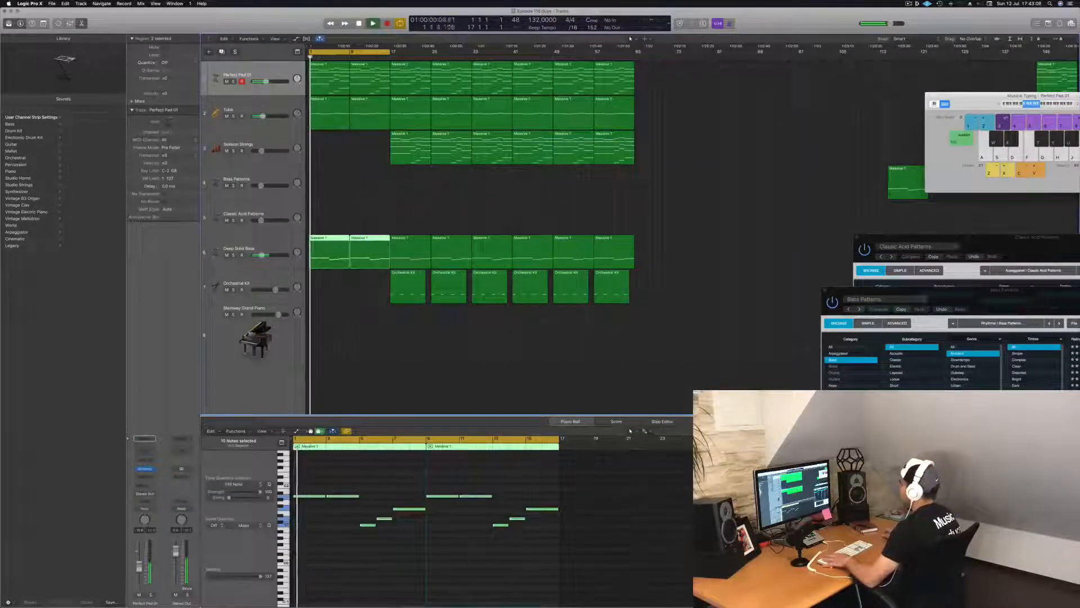
pyautogui.click(263, 108)
pyautogui.click(265, 73)
pyautogui.press('space')
pyautogui.press('space')
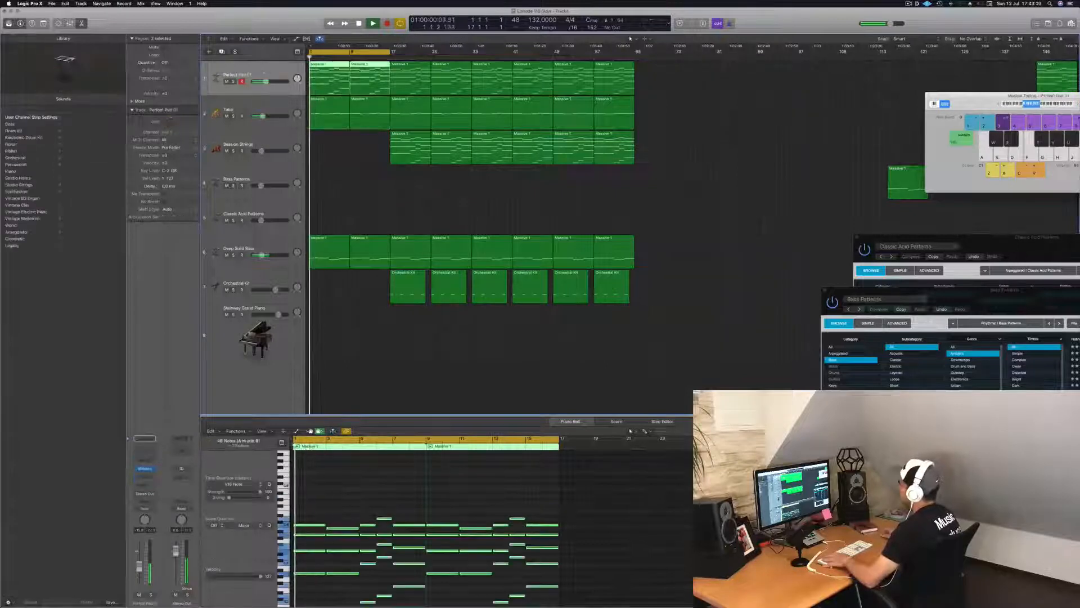
pyautogui.click(145, 469)
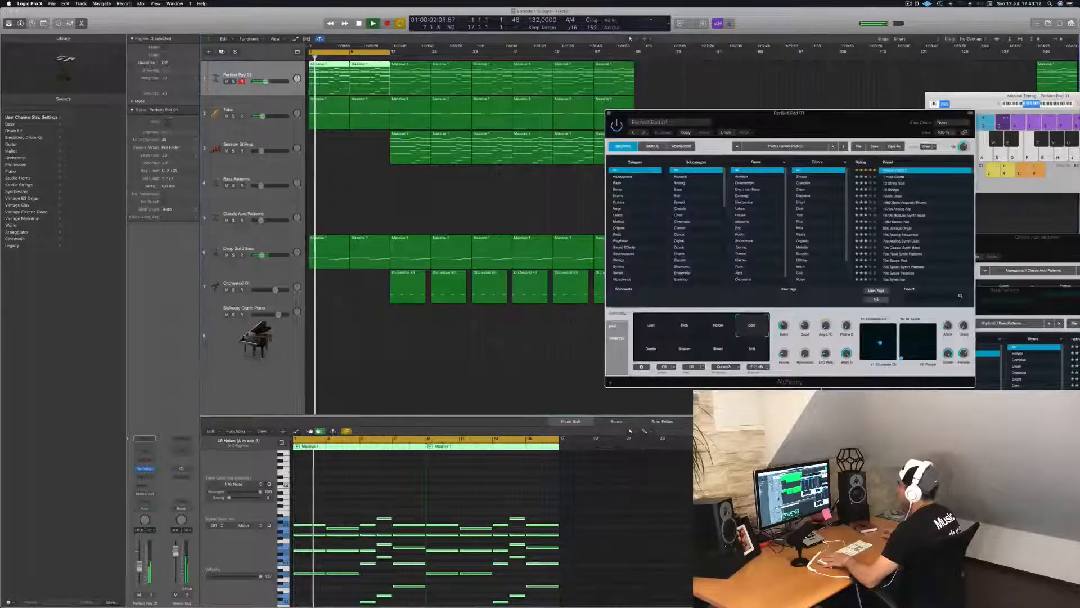
pyautogui.moveTo(764, 118); pyautogui.dragTo(779, 89)
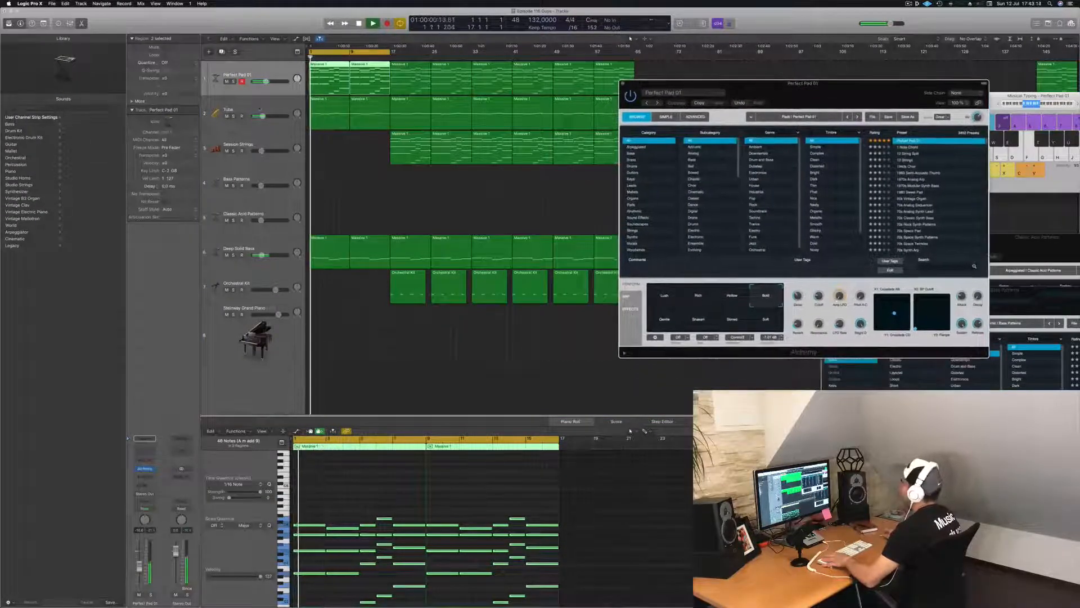
# Step: Select the Tuba track, make it taller, stop playback and show track automation
pyautogui.click(250, 128)
pyautogui.moveTo(250, 130); pyautogui.dragTo(249, 179)
pyautogui.press('space')
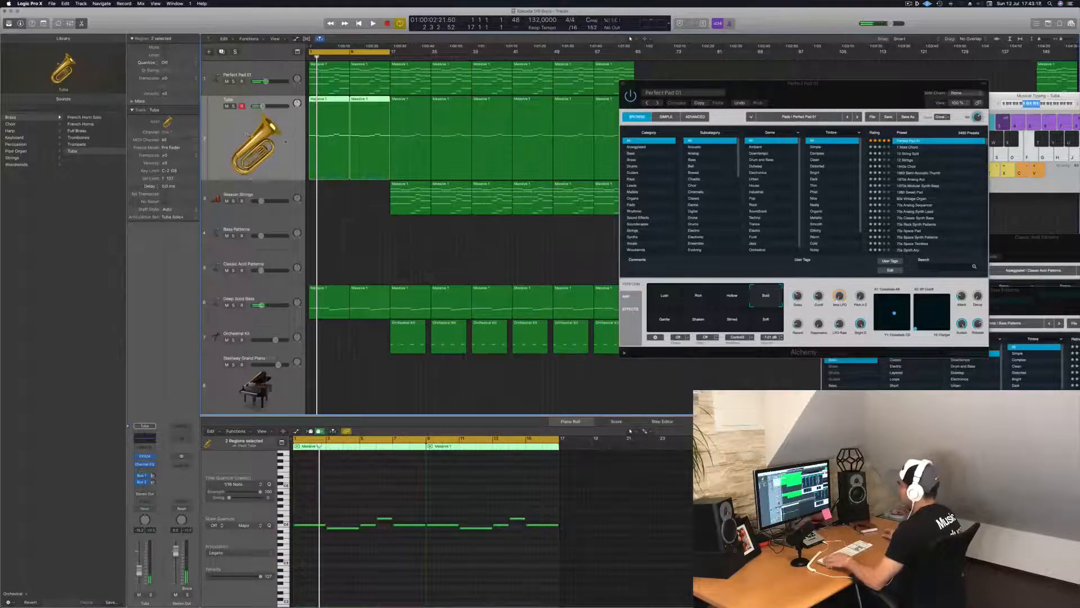
pyautogui.press('super+k')
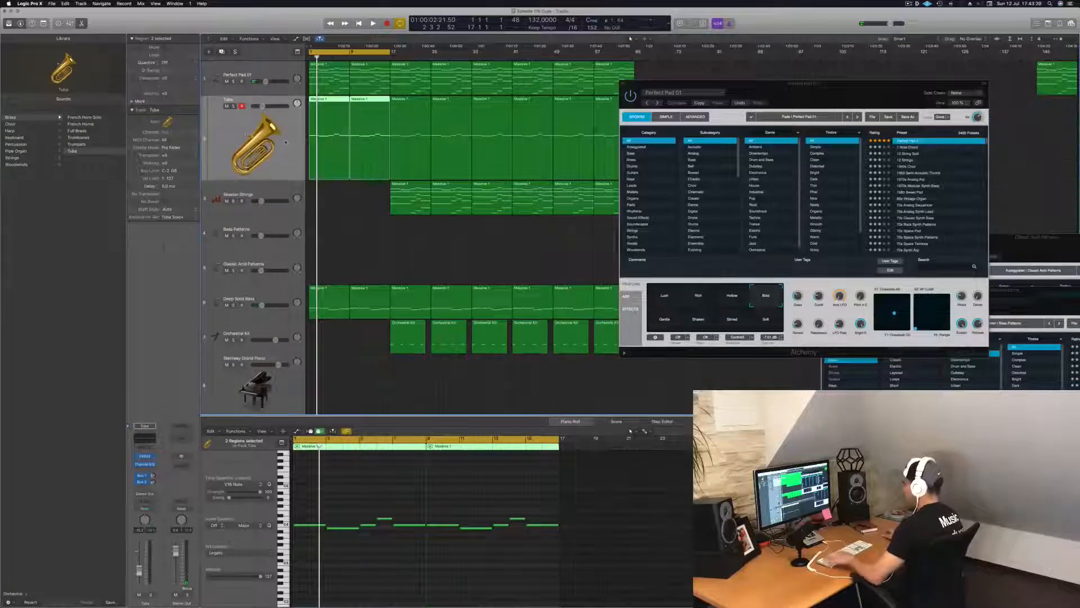
pyautogui.press('a')
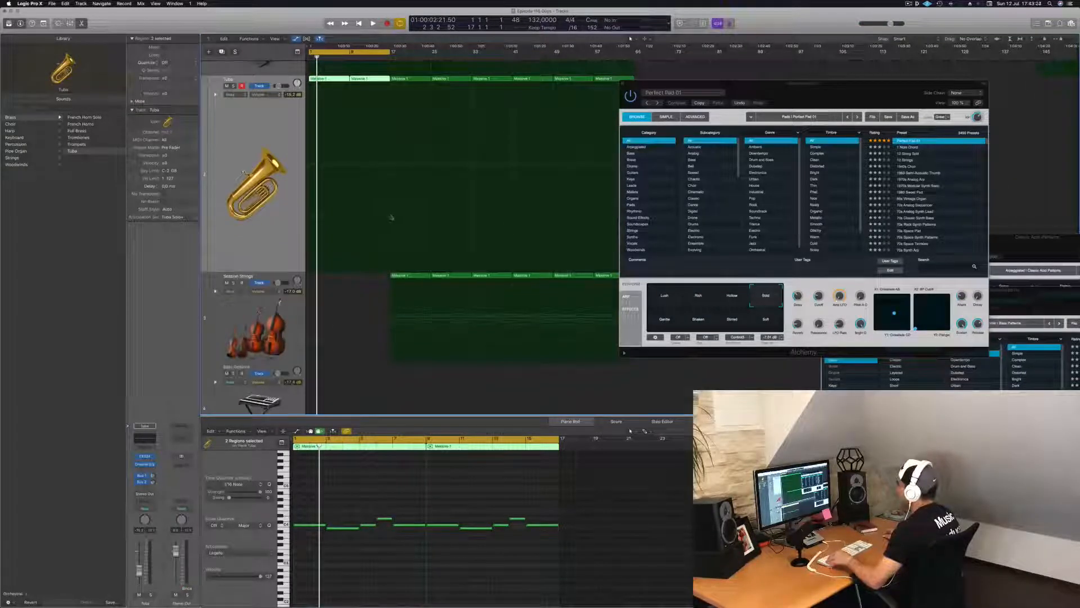
# Step: Automate the Tuba volume to rise from about -24 dB at bar 1 to its normal level at bar 17, and close the pad's instrument window
pyautogui.click(391, 218)
pyautogui.press('space')
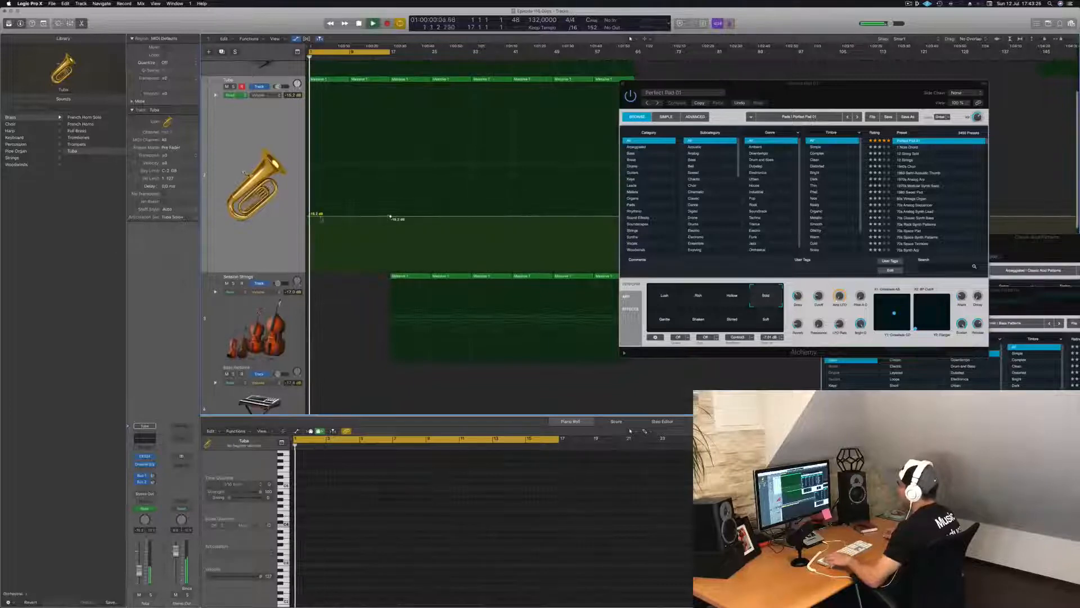
pyautogui.moveTo(310, 214); pyautogui.dragTo(310, 236)
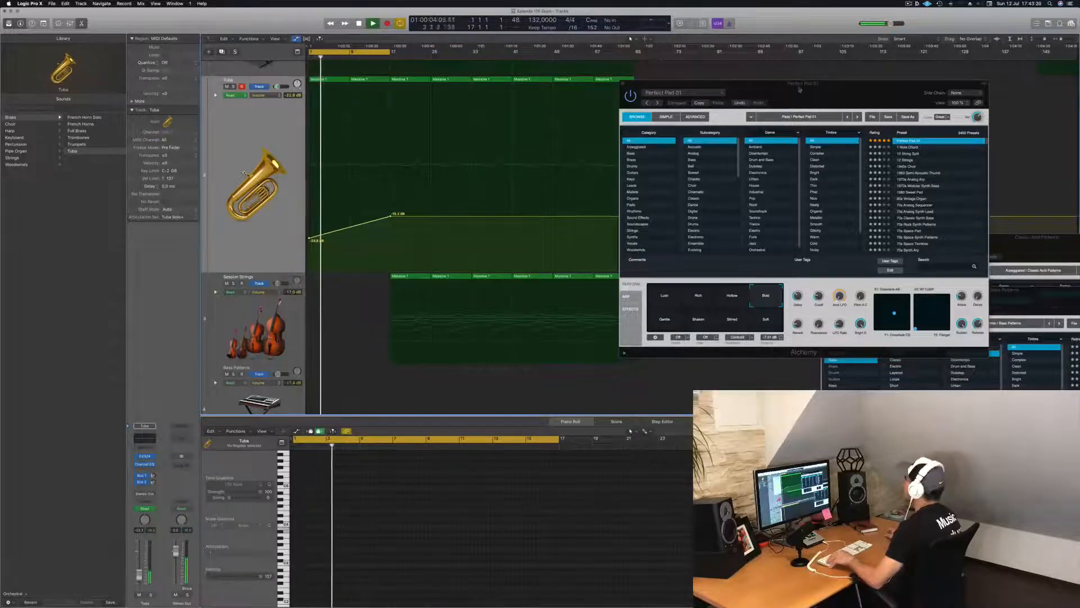
pyautogui.moveTo(798, 89); pyautogui.dragTo(543, 103)
pyautogui.press('super+w')
pyautogui.scroll(-5, 423, 110)
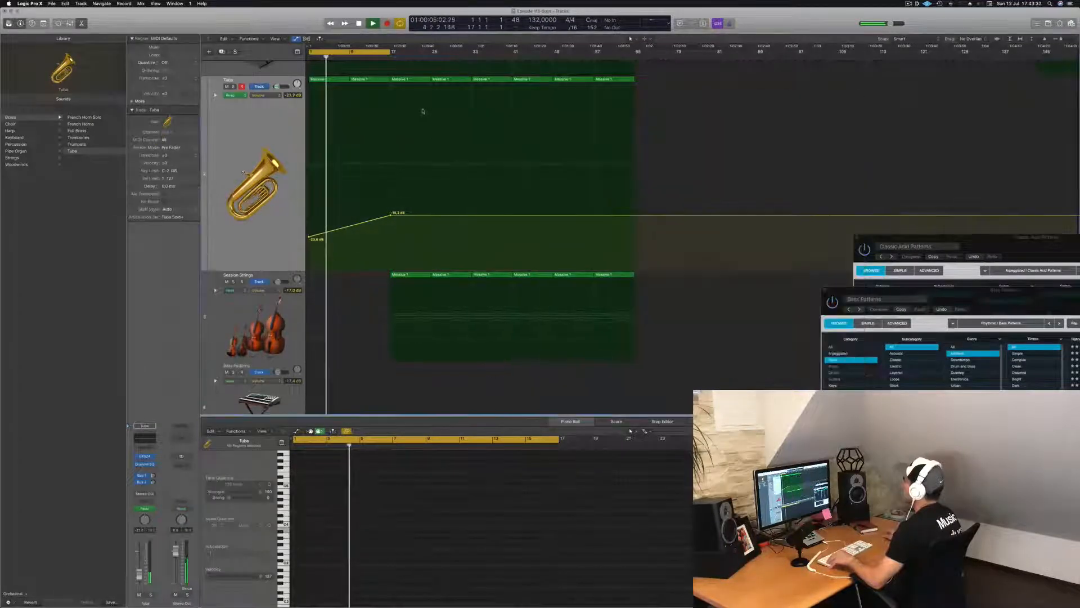
pyautogui.scroll(3, 422, 107)
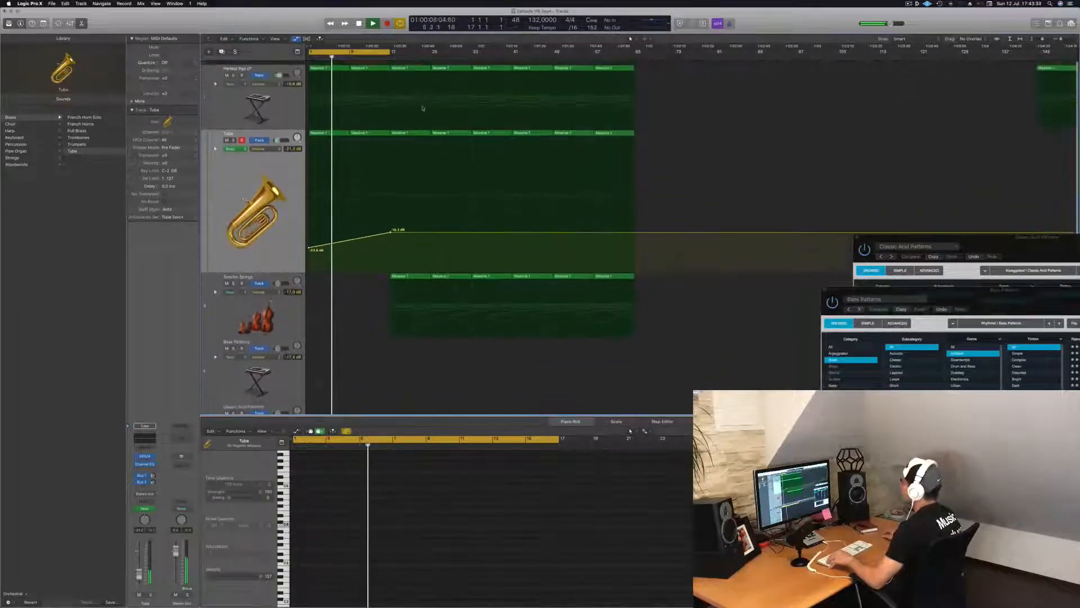
pyautogui.press('Return')
# Step: Select the Perfect Pad 01 track and set its automation mode to Touch
pyautogui.click(280, 93)
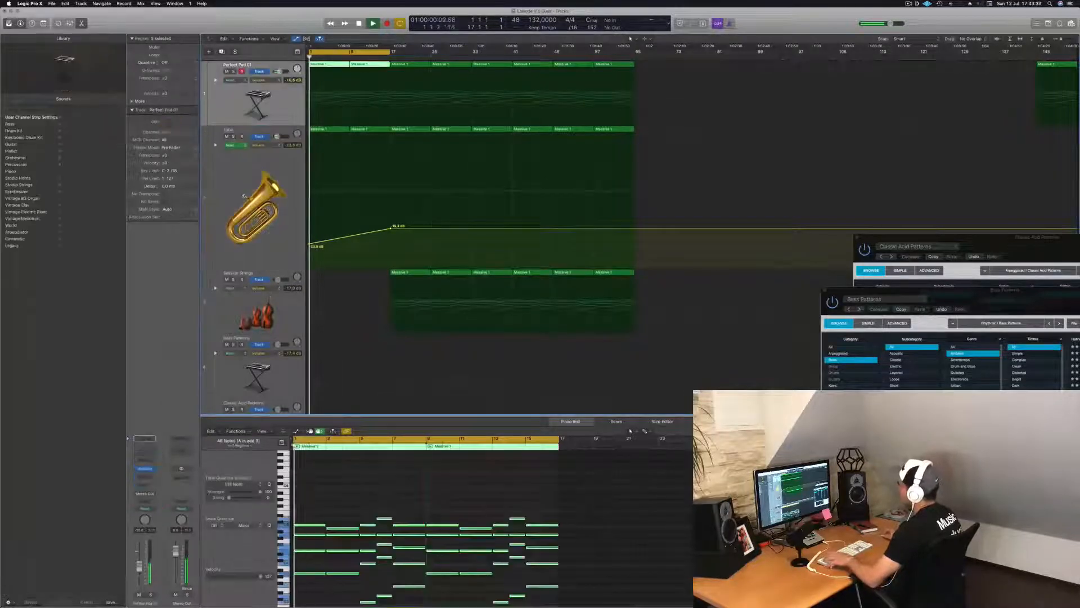
pyautogui.click(146, 509)
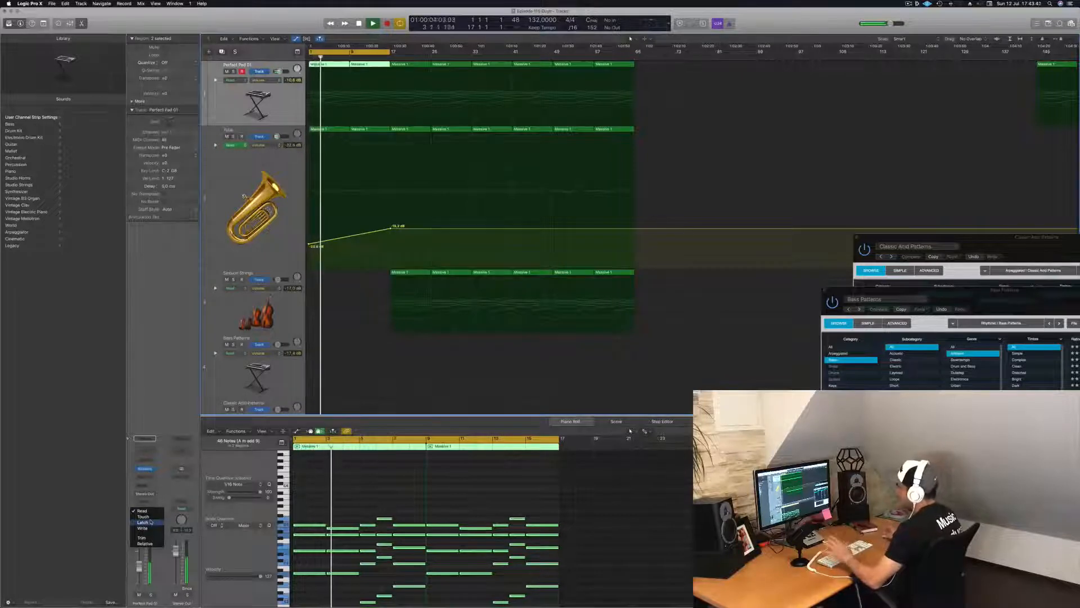
pyautogui.click(143, 516)
pyautogui.press('space')
pyautogui.click(145, 509)
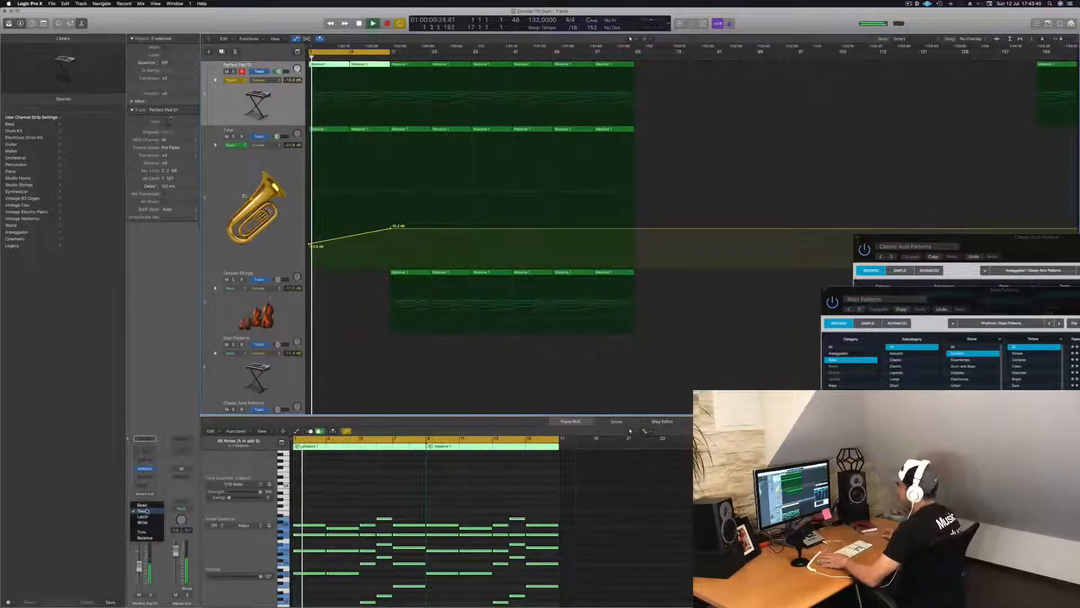
pyautogui.click(170, 416)
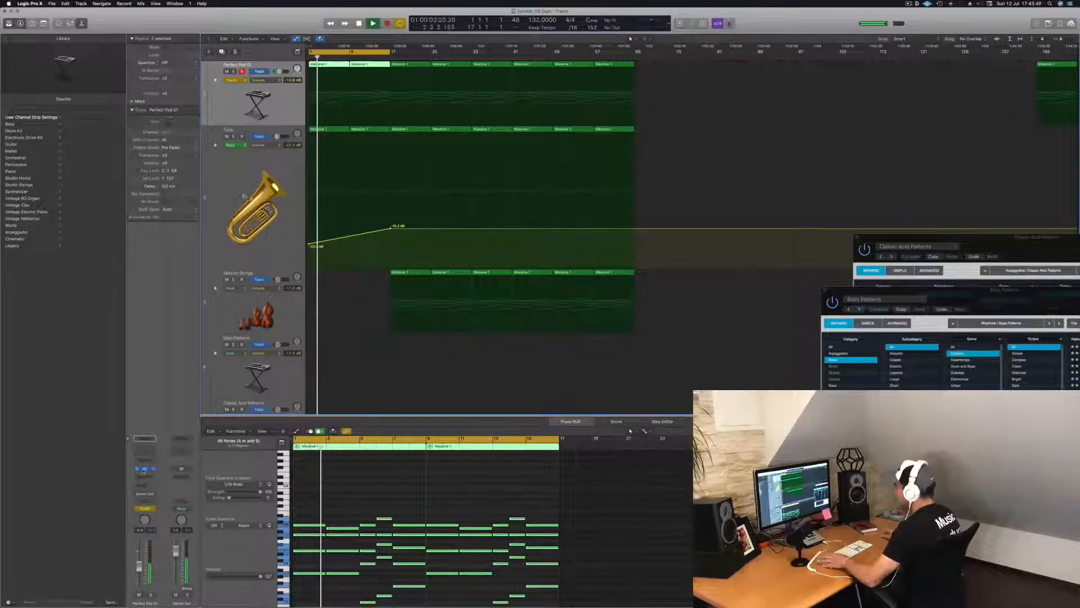
# Step: Automate the pad's Alchemy Cutoff to rise gradually from a lowered value at bar 1 to its original level at bar 17
pyautogui.click(144, 468)
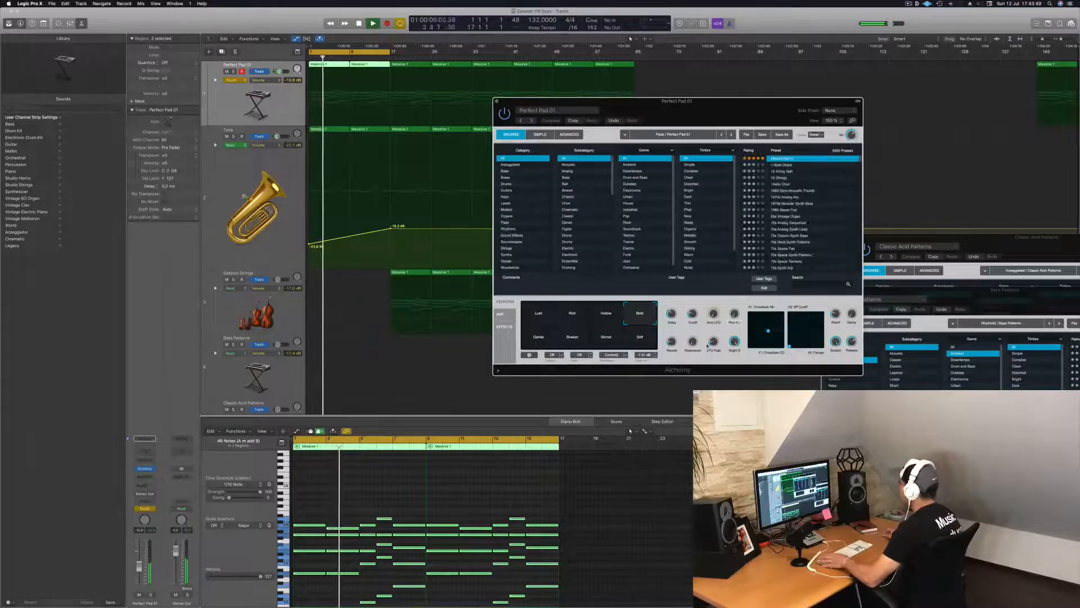
pyautogui.moveTo(694, 311)
pyautogui.mouseDown()
pyautogui.moveTo(693, 295)
pyautogui.moveTo(693, 310)
pyautogui.mouseUp()
pyautogui.press('Return')
pyautogui.click(332, 111)
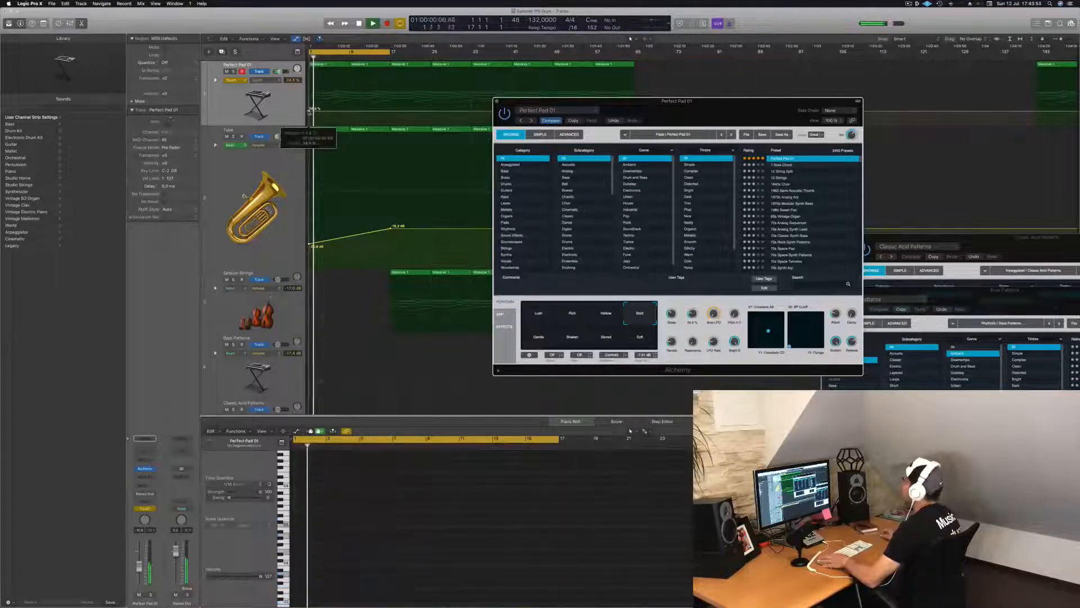
pyautogui.click(389, 112)
pyautogui.press('Return')
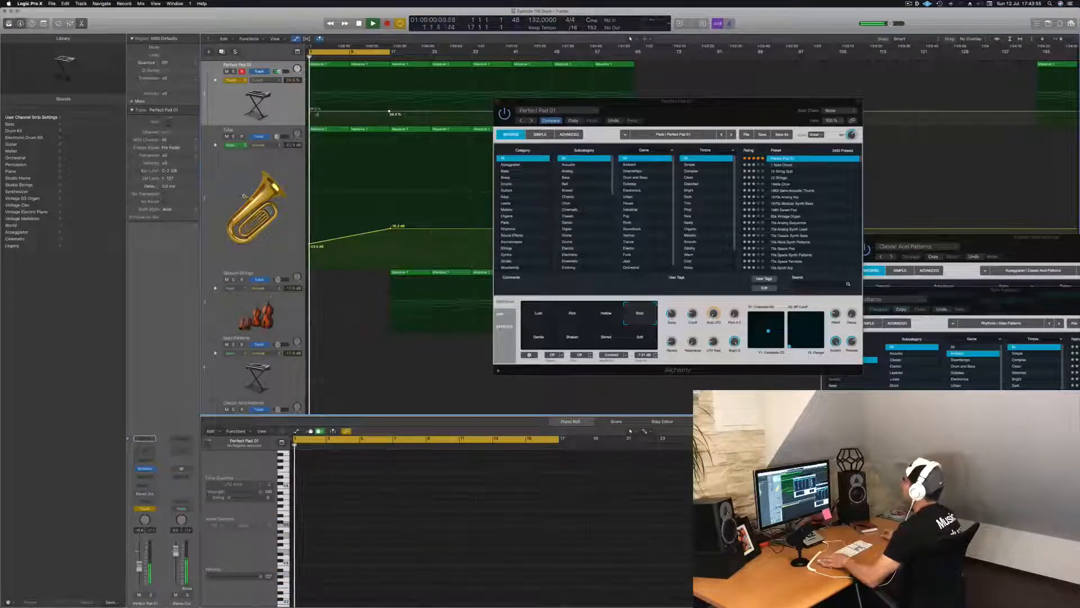
pyautogui.moveTo(310, 112); pyautogui.dragTo(309, 122)
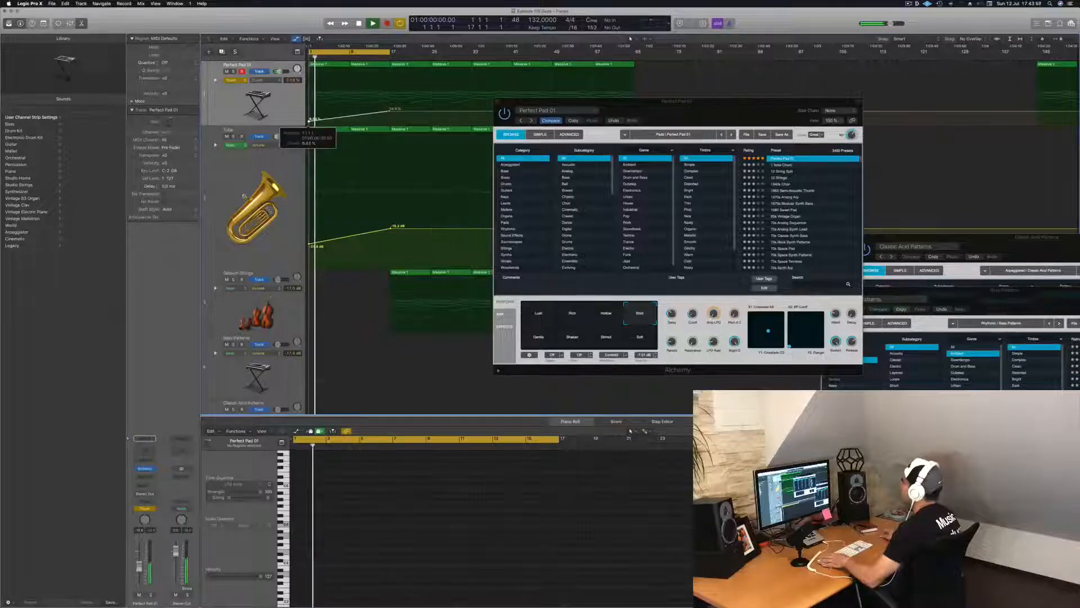
pyautogui.click(495, 103)
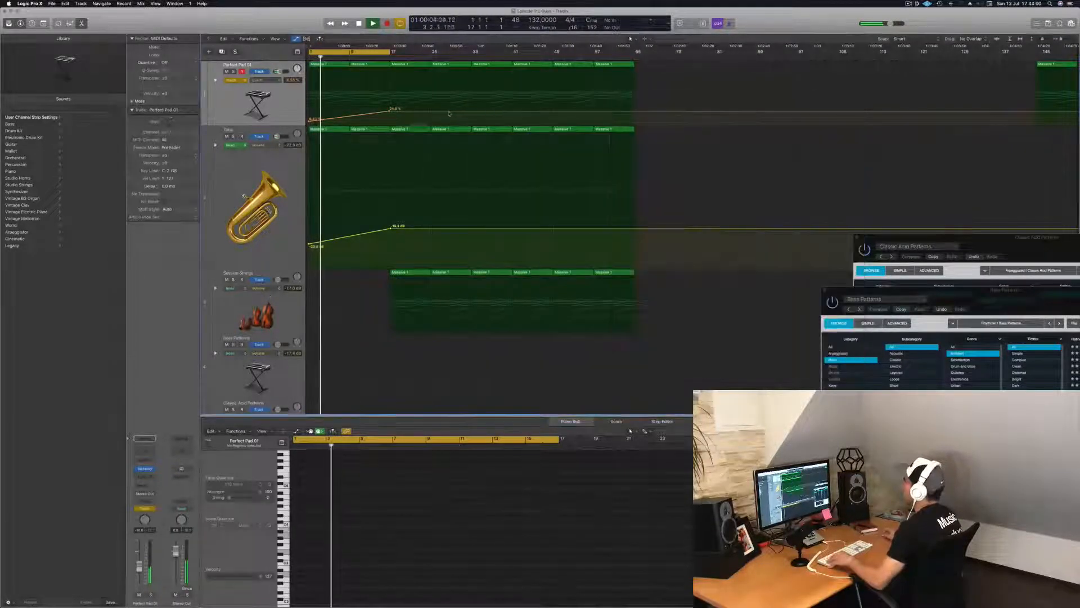
# Step: Return the Perfect Pad 01 automation mode to Read, extend the cycle range to the end of the regions, and save the project
pyautogui.click(235, 82)
pyautogui.click(238, 102)
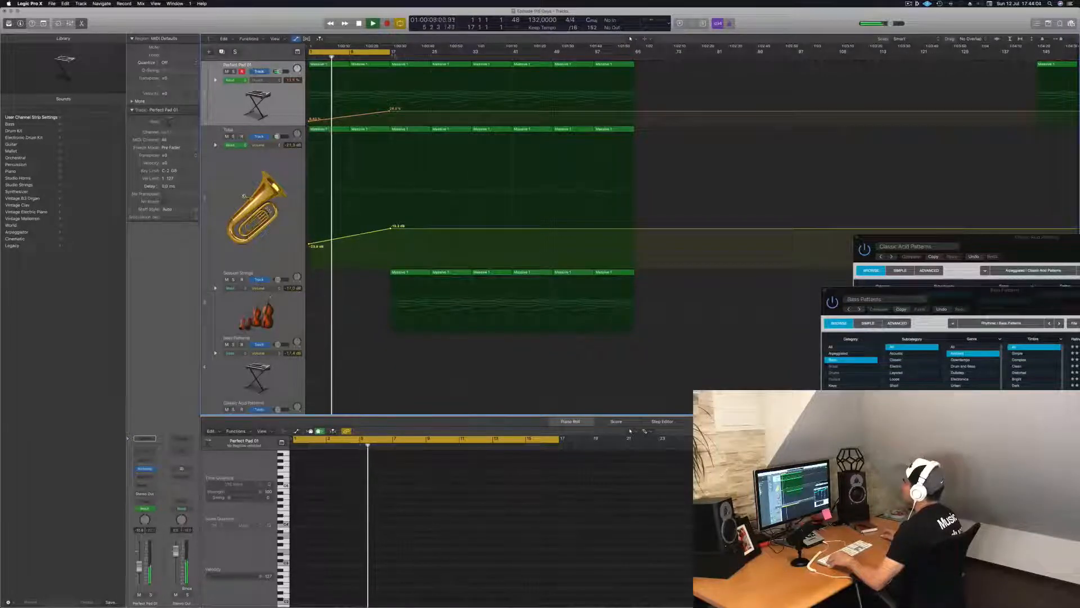
pyautogui.moveTo(392, 51); pyautogui.dragTo(634, 74)
pyautogui.press('super+s')
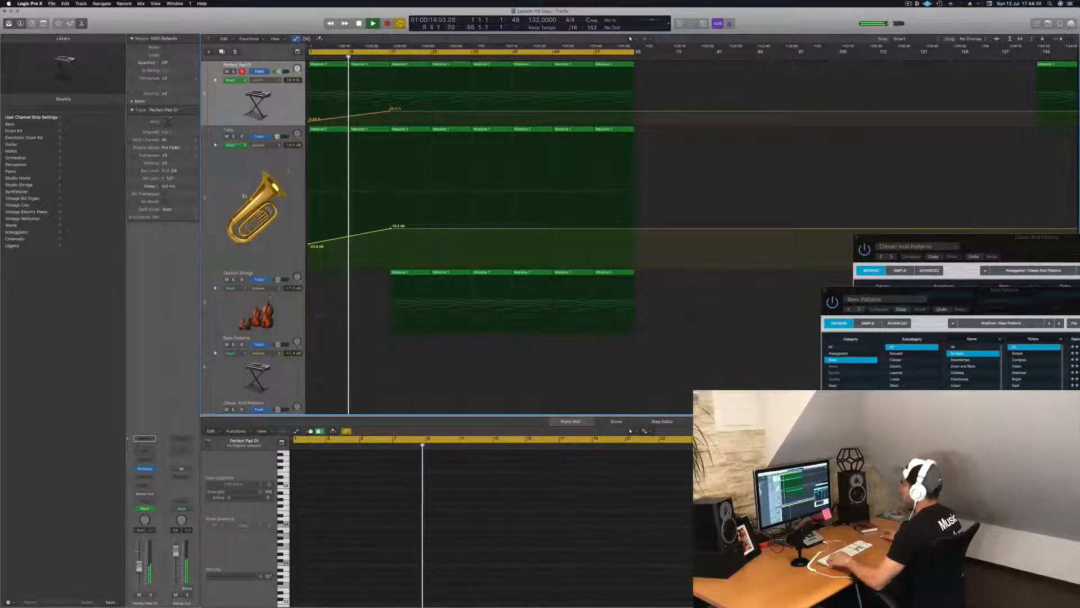
# Step: Add a send to Bus 4 (Aux 4) on the Tuba track
pyautogui.click(245, 196)
pyautogui.click(145, 488)
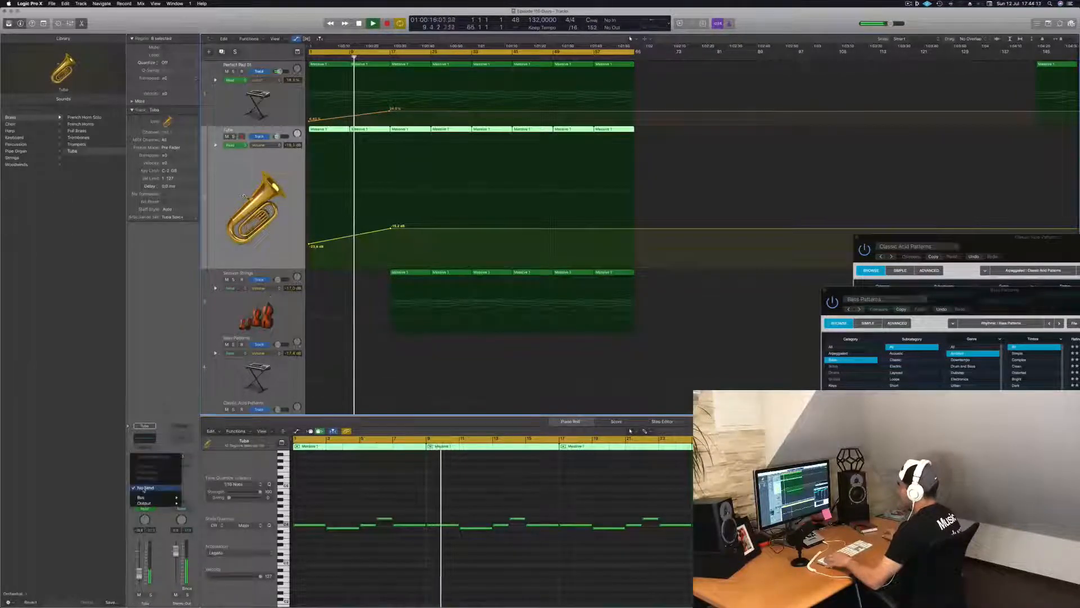
pyautogui.moveTo(154, 497)
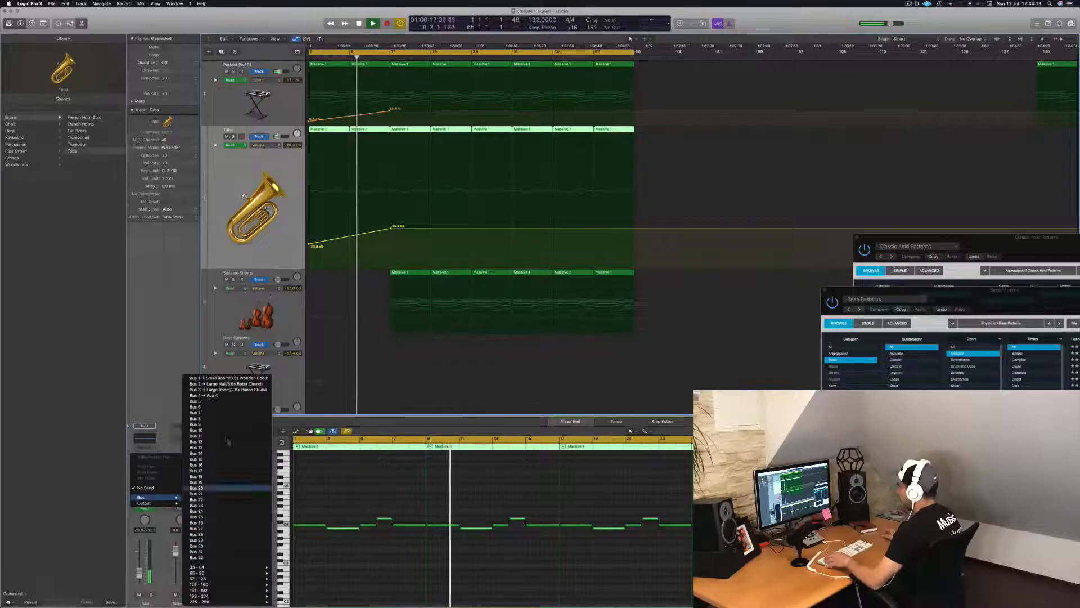
pyautogui.click(230, 395)
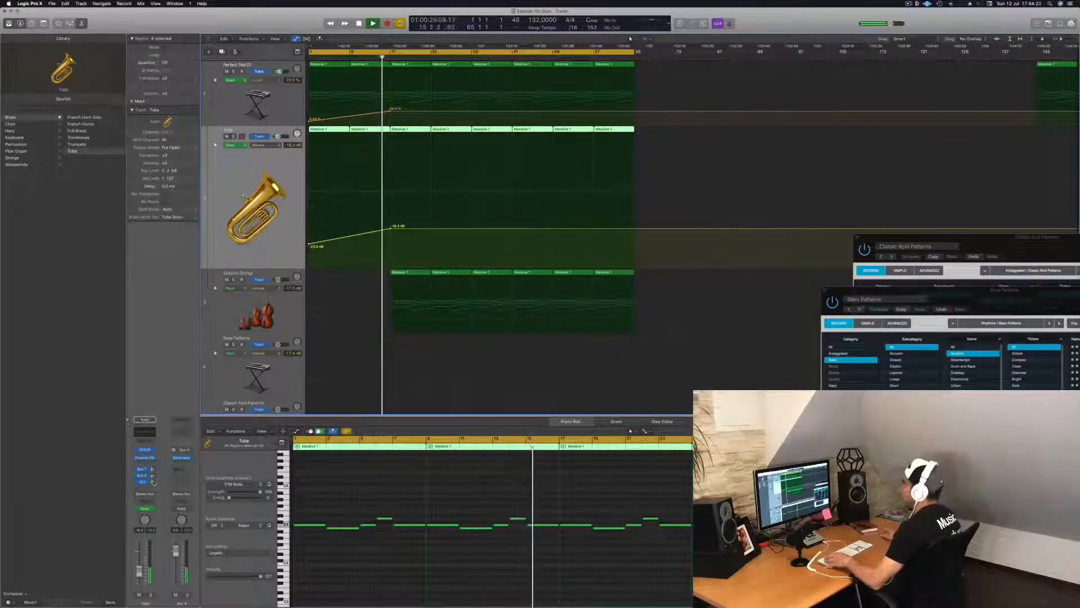
# Step: Select the Session Strings track and replay the arrangement from the beginning
pyautogui.press('Down')
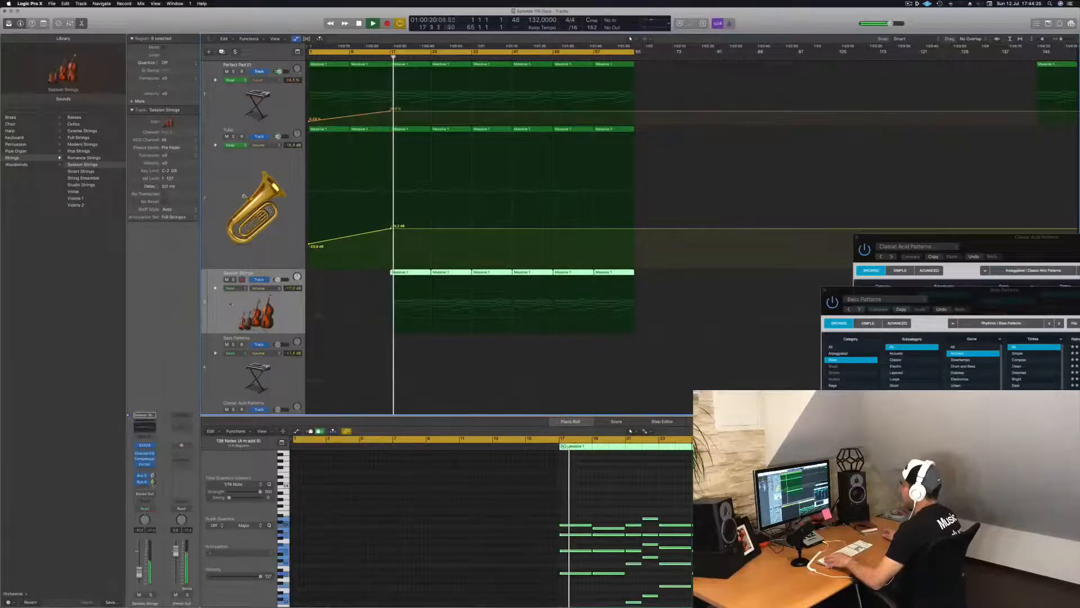
pyautogui.press('Return')
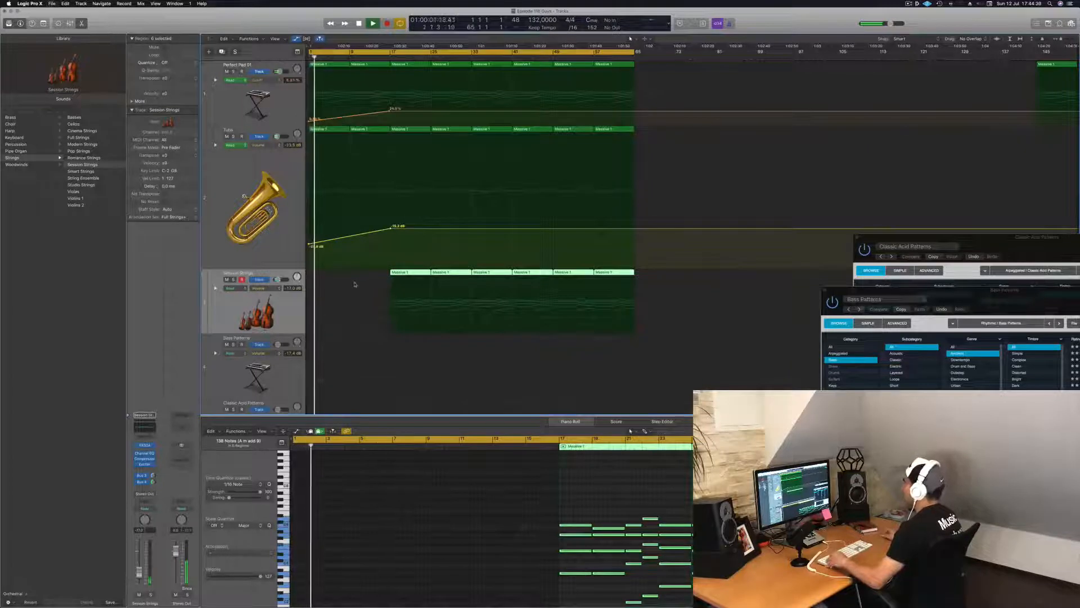
pyautogui.scroll(-1, 359, 288)
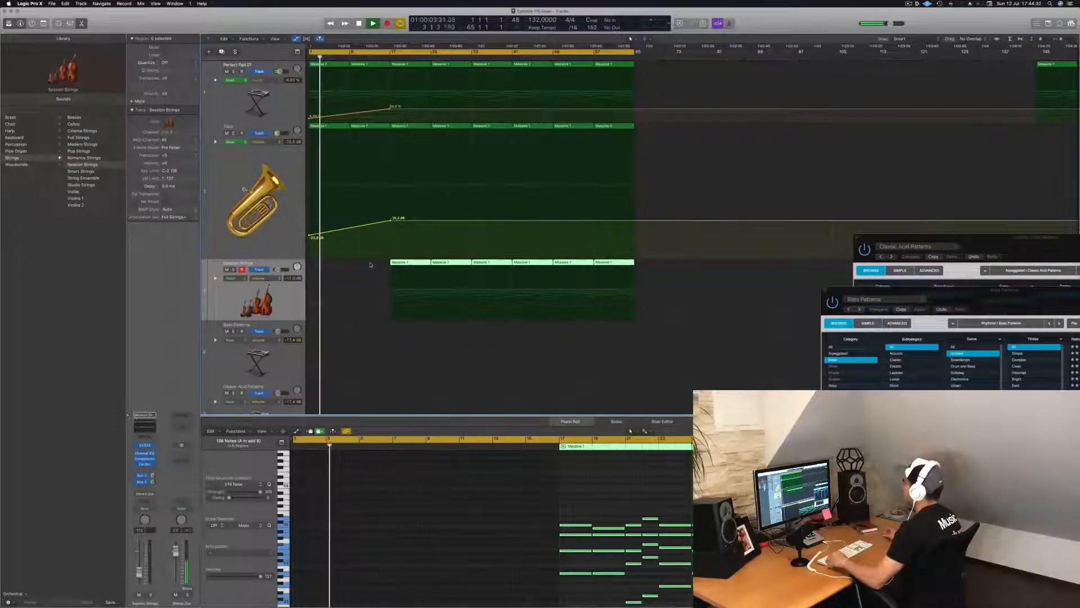
pyautogui.scroll(1, 372, 312)
pyautogui.scroll(3, 372, 315)
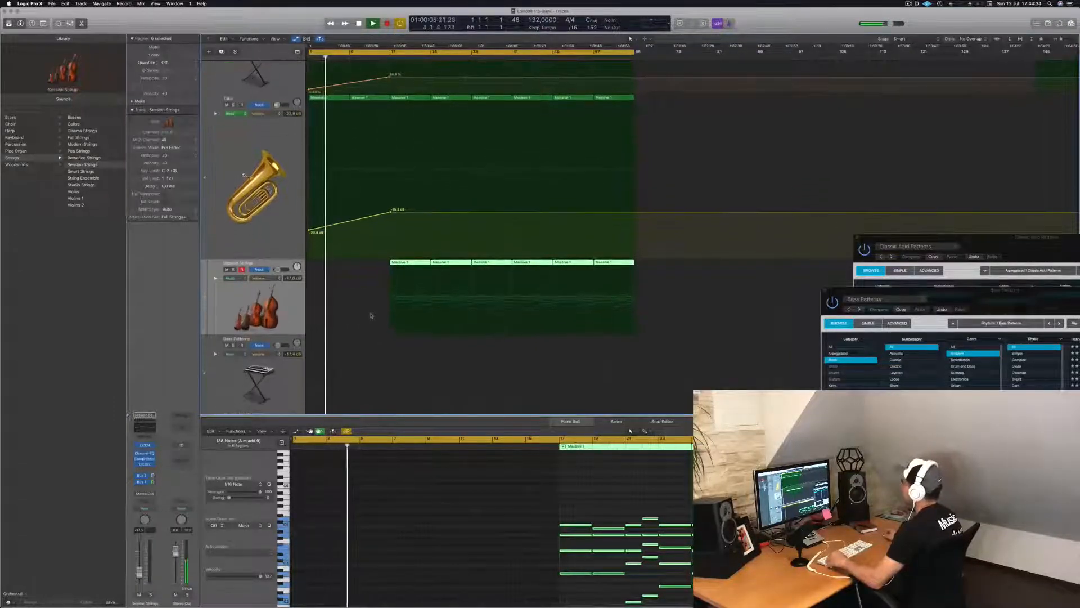
# Step: Select the Tuba track during playback and save the project
pyautogui.click(265, 180)
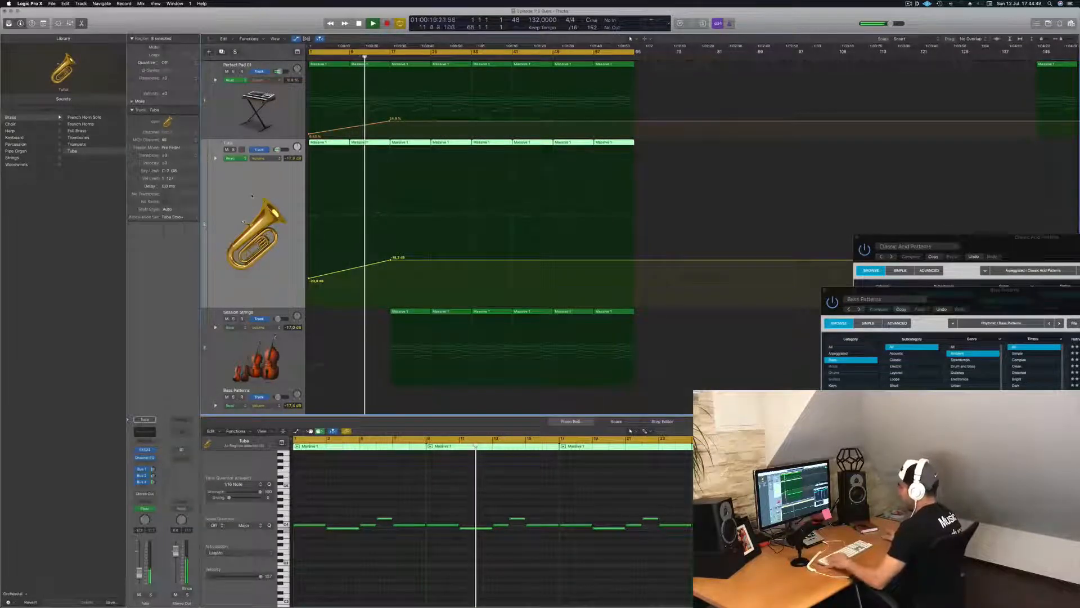
pyautogui.press('super+s')
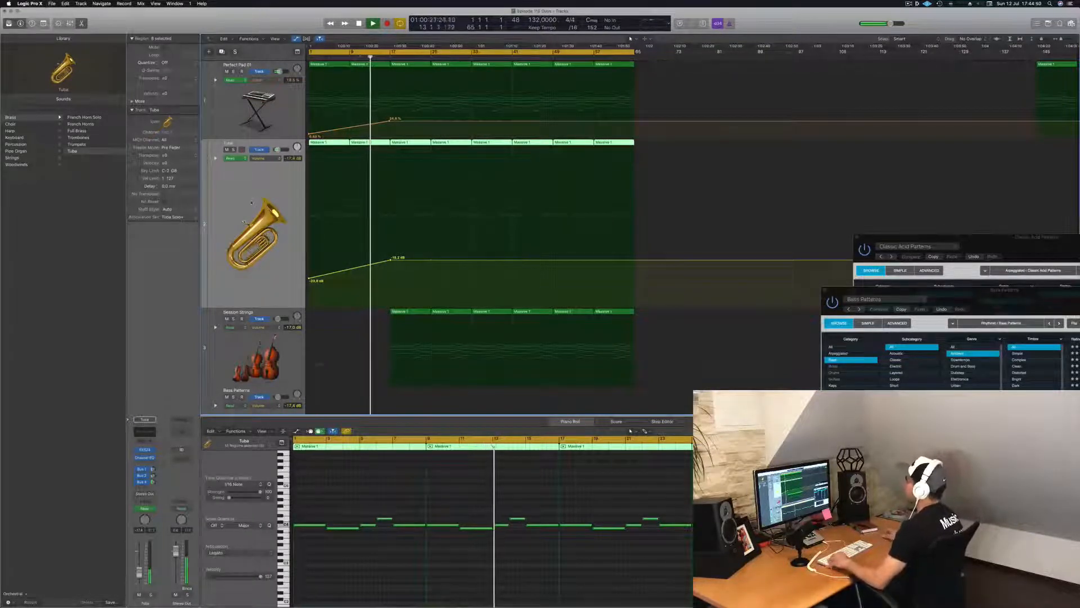
pyautogui.scroll(-1, 473, 237)
pyautogui.scroll(1, 247, 202)
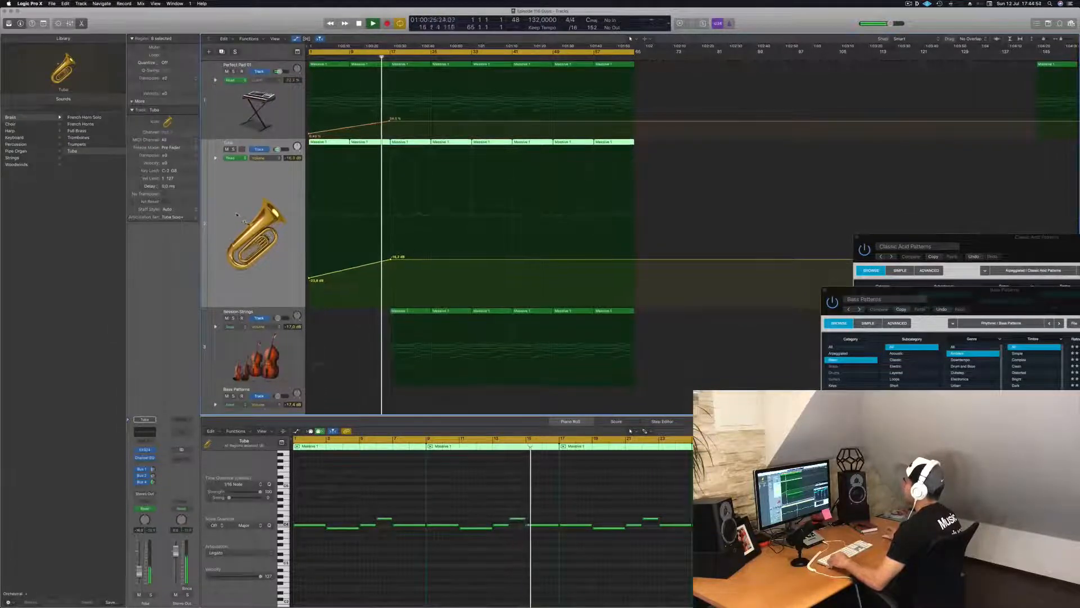
# Step: Automate the Session Strings volume to dip at bar 17 and rise back to its original level by bar 33, and replay from the beginning
pyautogui.click(414, 383)
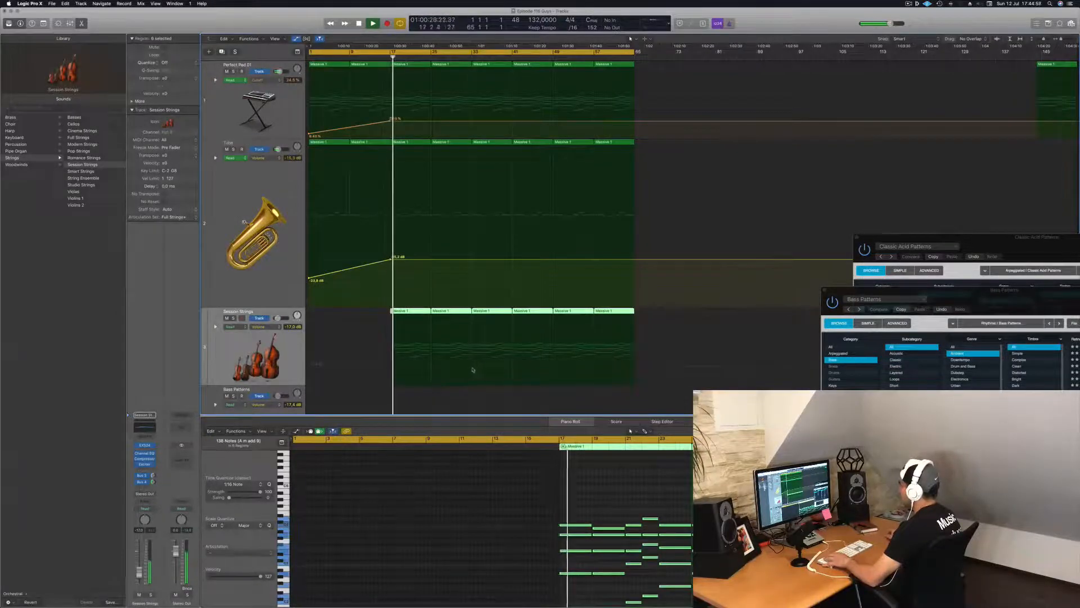
pyautogui.click(417, 368)
pyautogui.click(379, 367)
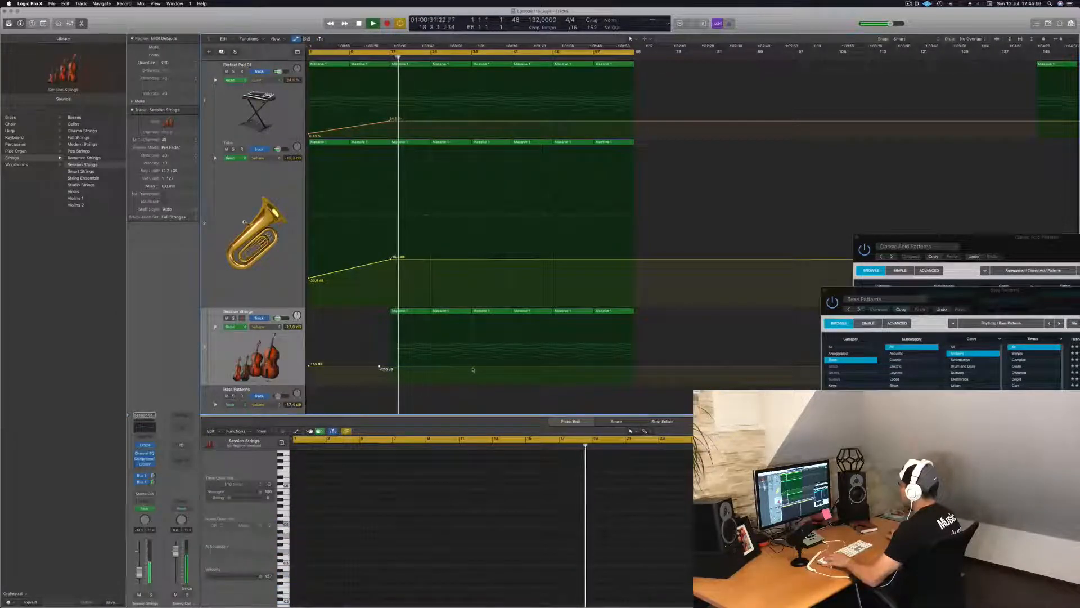
pyautogui.moveTo(391, 368); pyautogui.dragTo(393, 383)
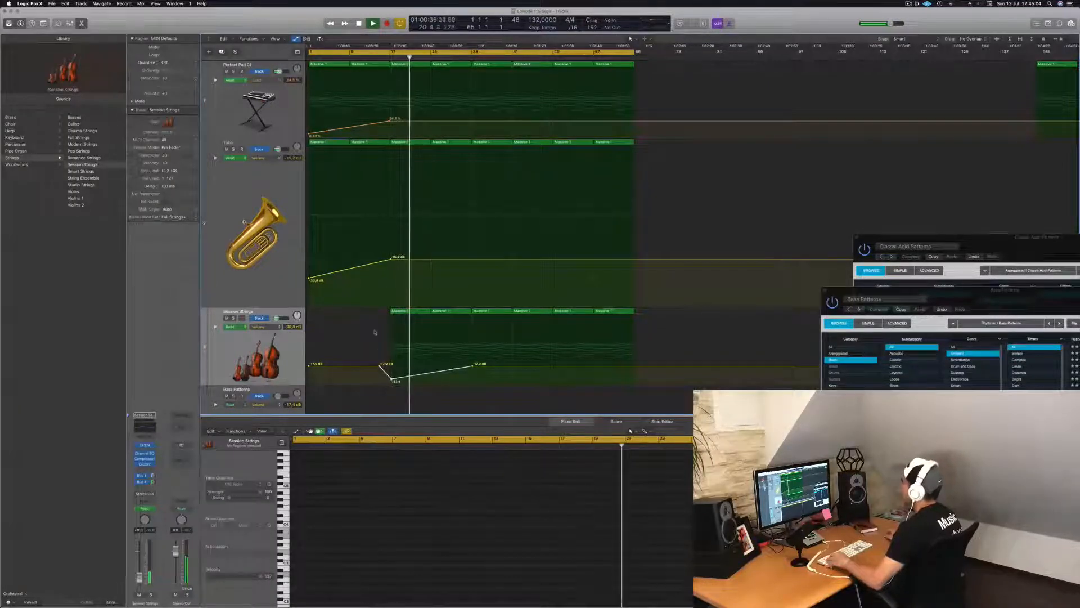
pyautogui.press('Return')
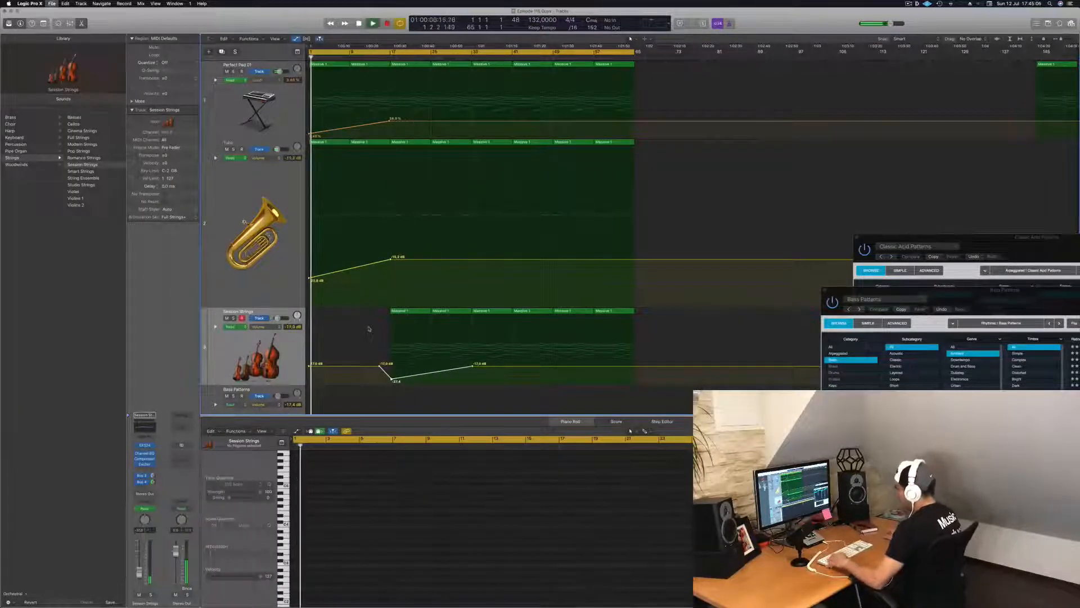
pyautogui.scroll(-2, 369, 328)
pyautogui.scroll(1, 369, 326)
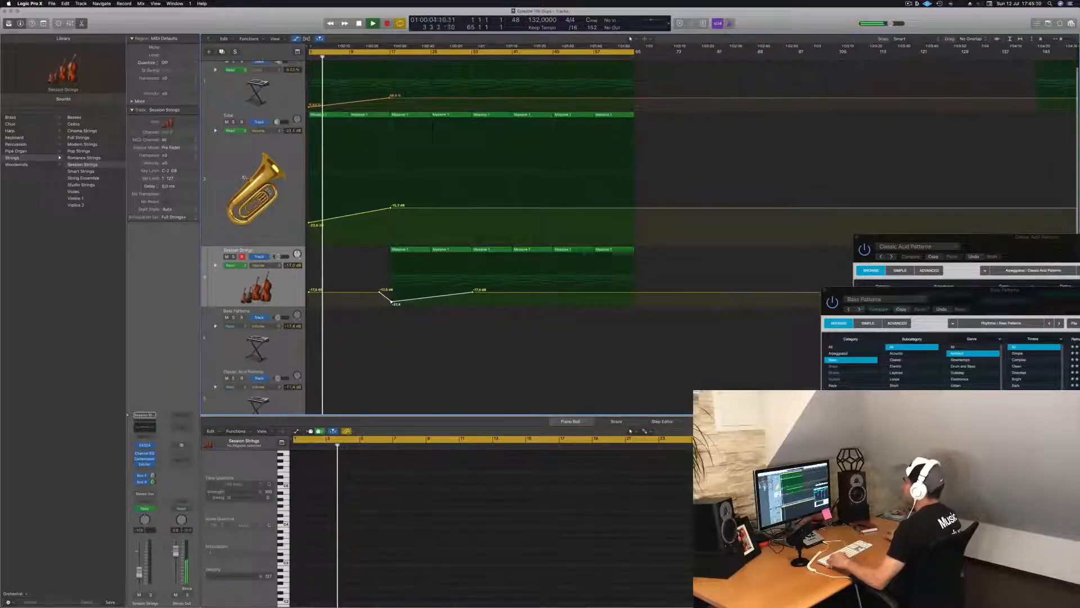
# Step: Lower the Session Strings volume dip at bar 17 further and shape the rise with an extra automation point at bar 25
pyautogui.click(380, 57)
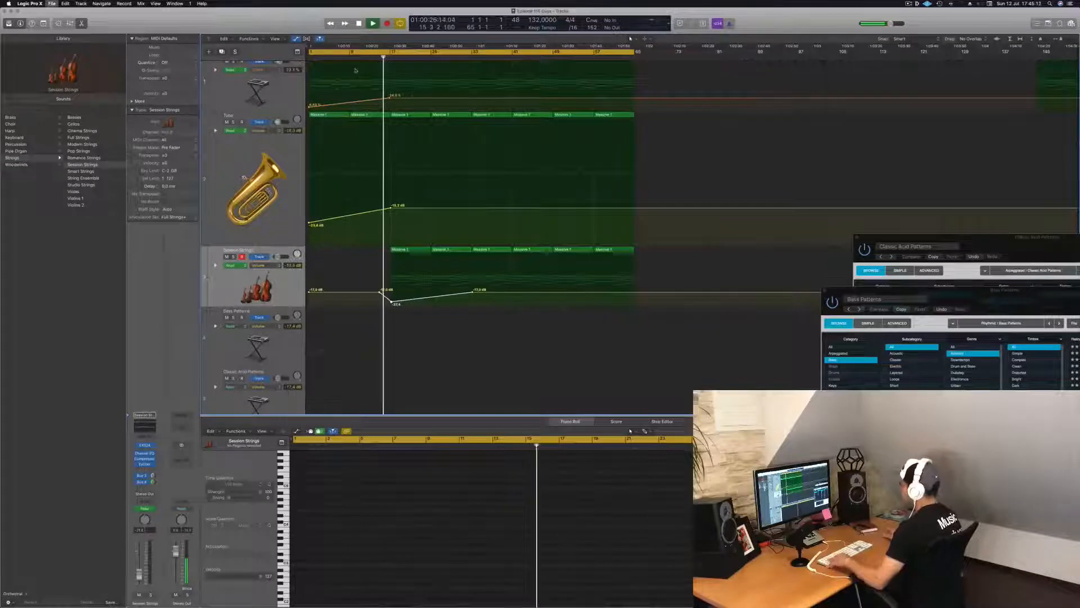
pyautogui.moveTo(391, 304); pyautogui.dragTo(389, 305)
pyautogui.scroll(-6, 392, 305)
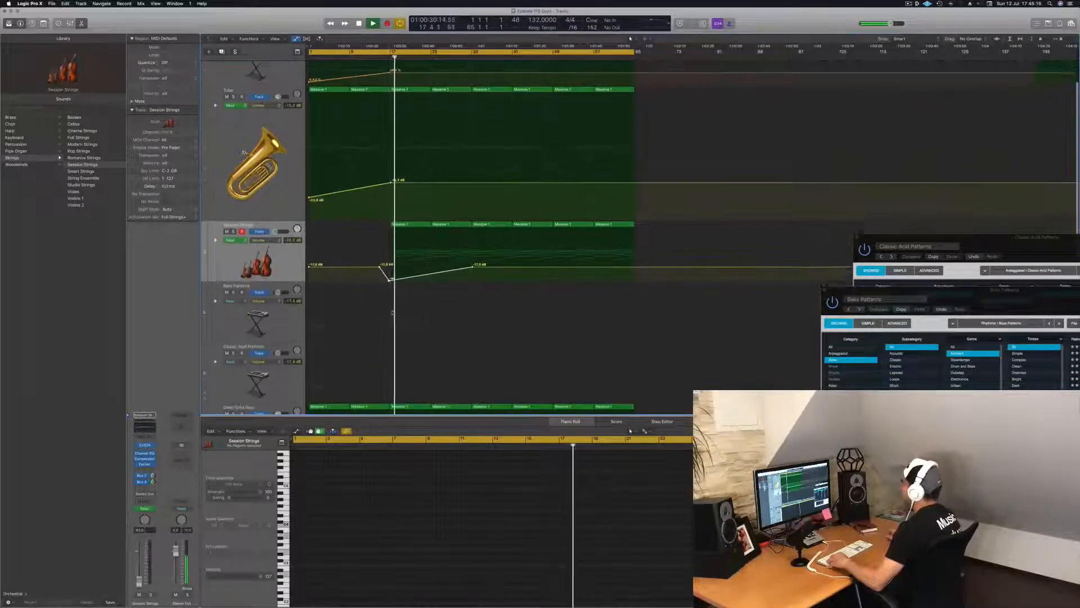
pyautogui.scroll(-3, 391, 306)
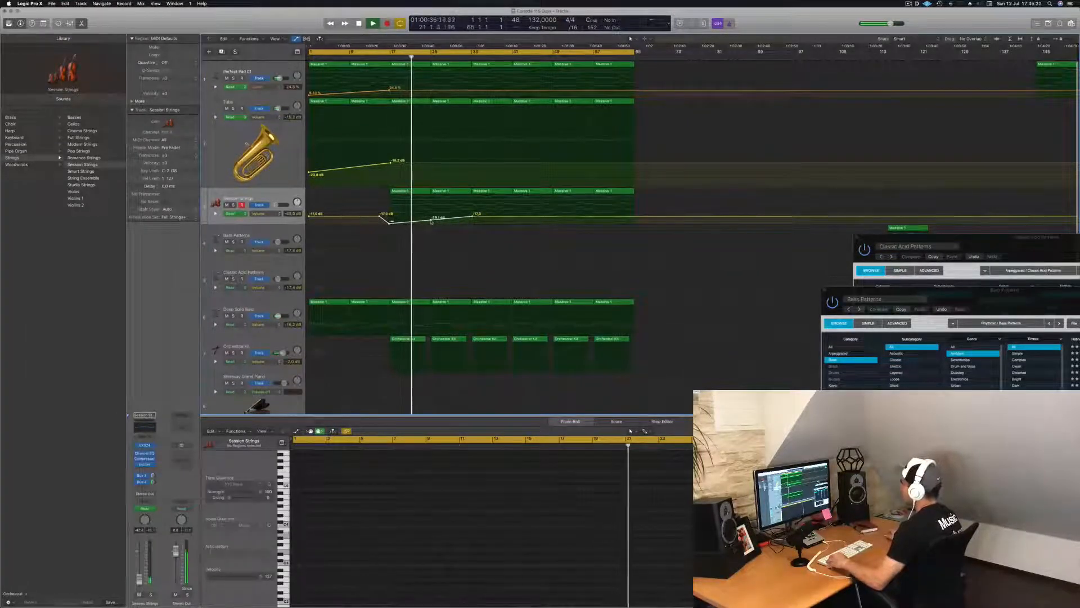
pyautogui.moveTo(431, 220); pyautogui.dragTo(431, 220)
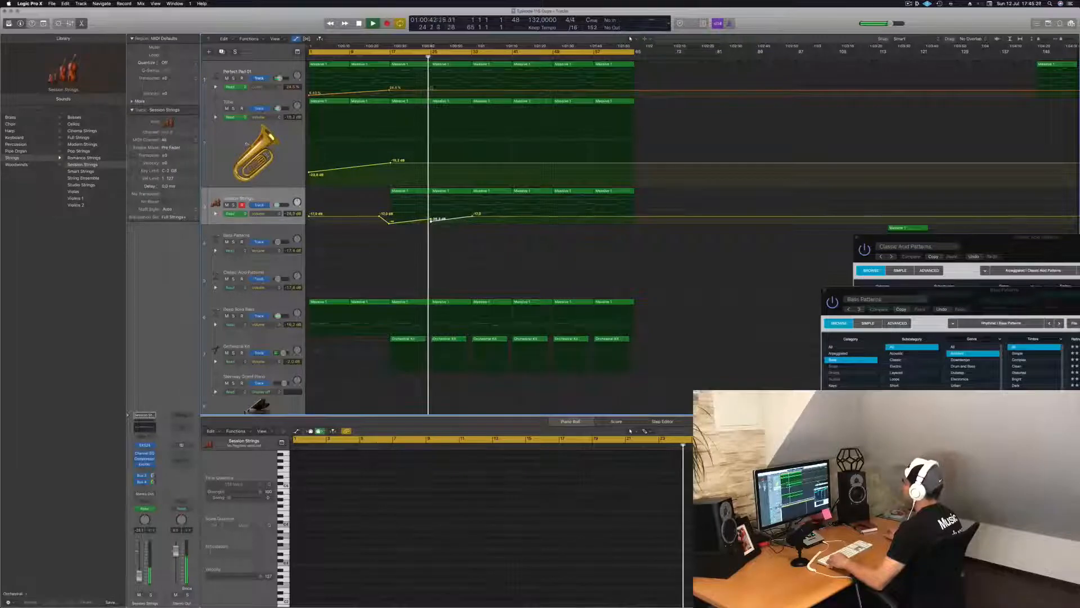
pyautogui.click(406, 57)
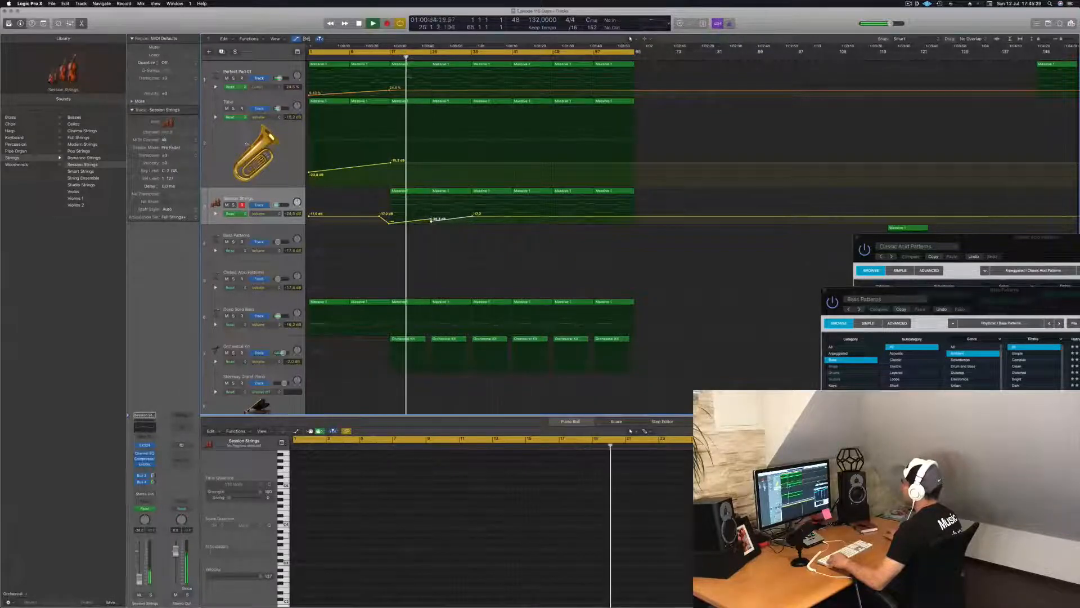
# Step: Automate a short pad cutoff peak at bar 25, and drop the Tuba volume at bar 25 with a rise to bar 33
pyautogui.click(431, 91)
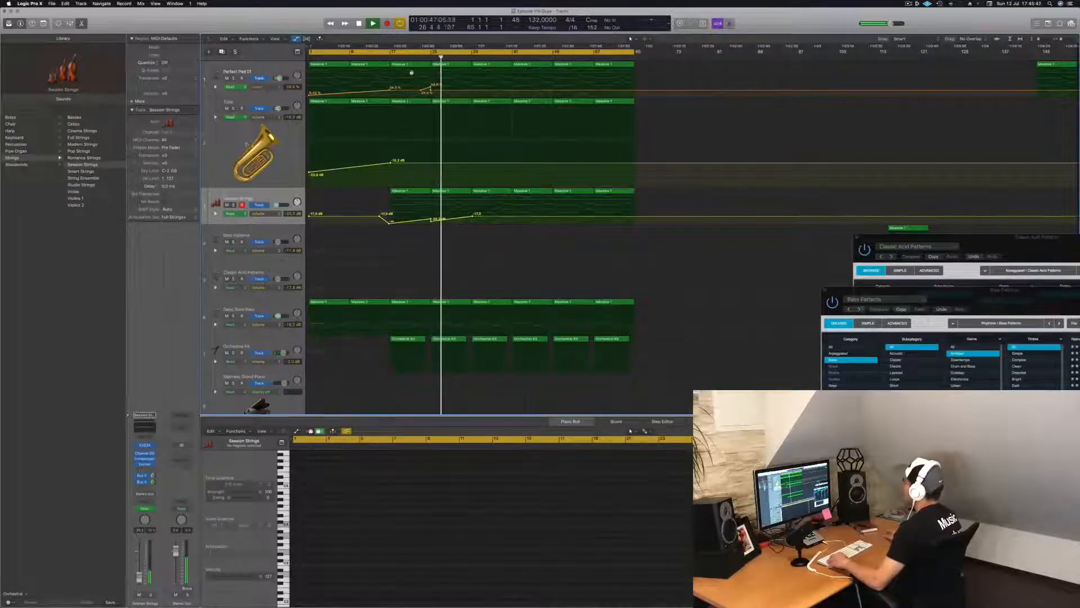
pyautogui.click(413, 57)
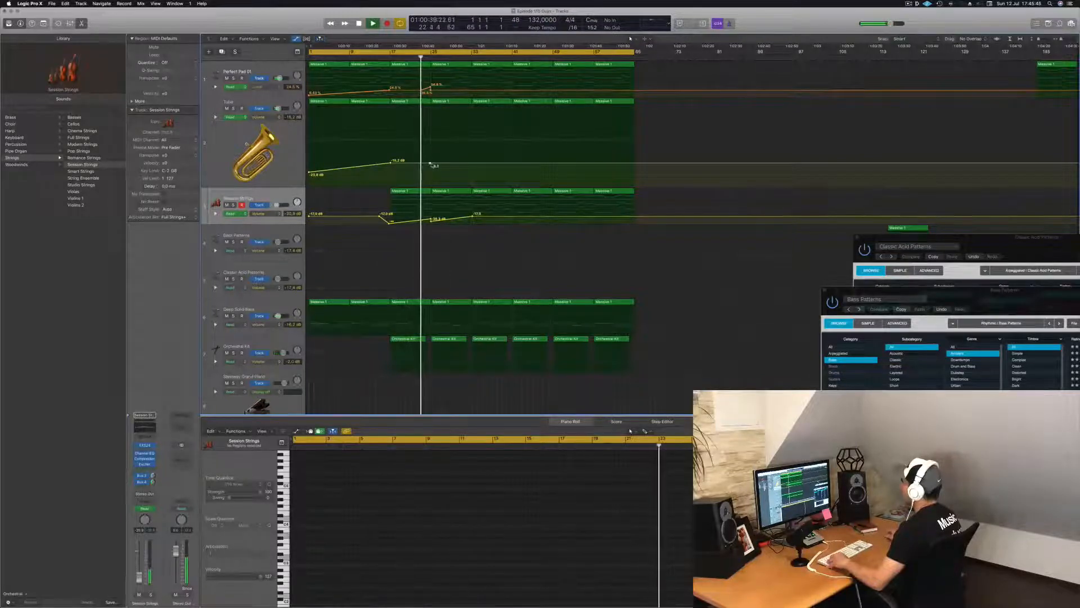
pyautogui.moveTo(432, 163); pyautogui.dragTo(472, 162)
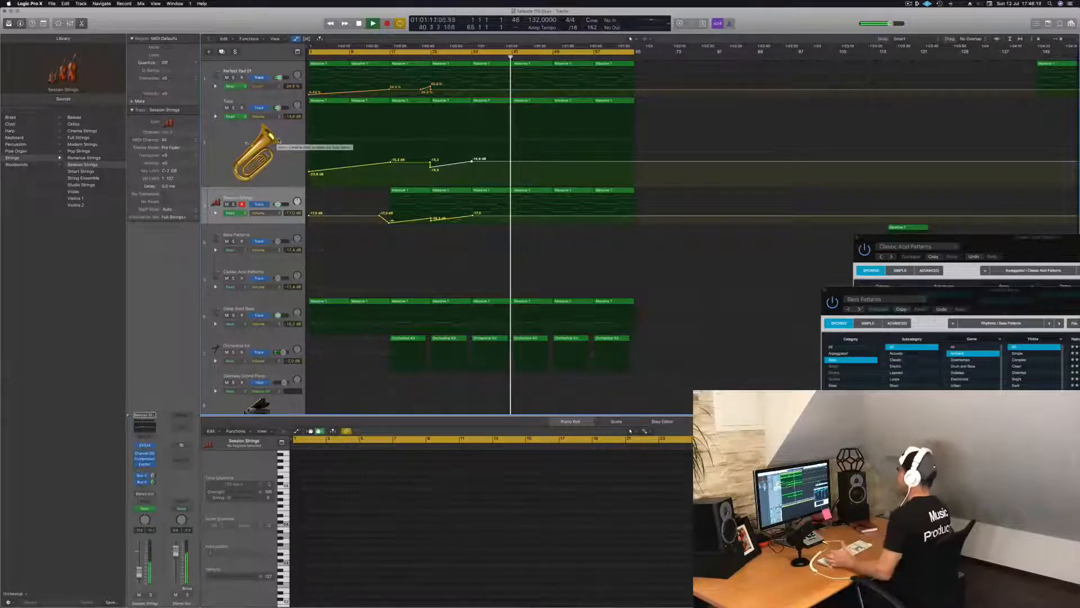
# Step: Automate the Tuba volume to drop sharply at bar 33 and rise again to bar 41
pyautogui.click(248, 142)
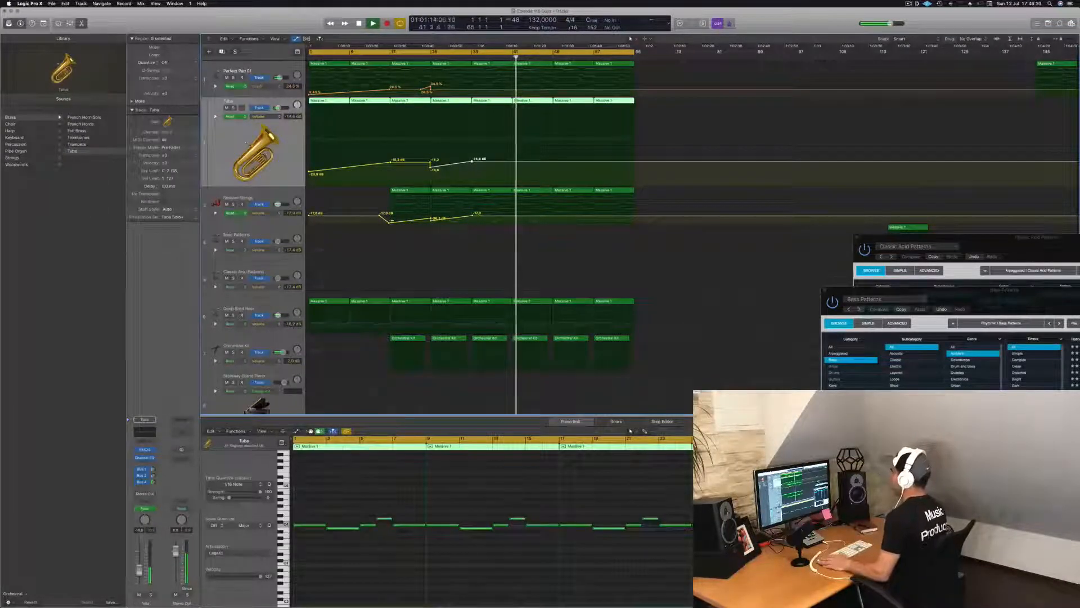
pyautogui.click(477, 163)
pyautogui.moveTo(477, 163); pyautogui.dragTo(476, 168)
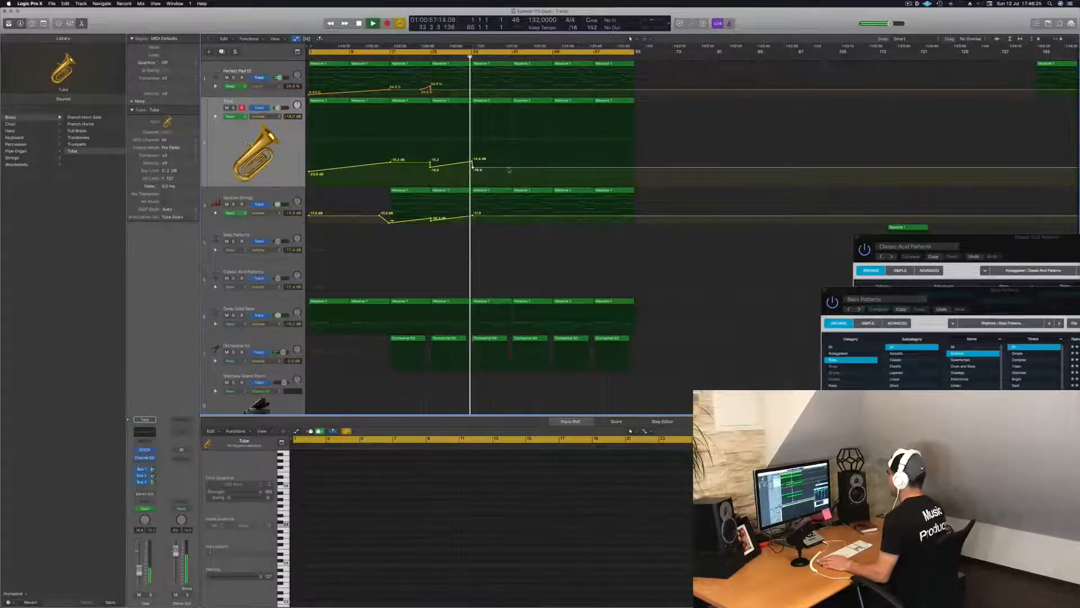
pyautogui.moveTo(511, 168); pyautogui.dragTo(511, 159)
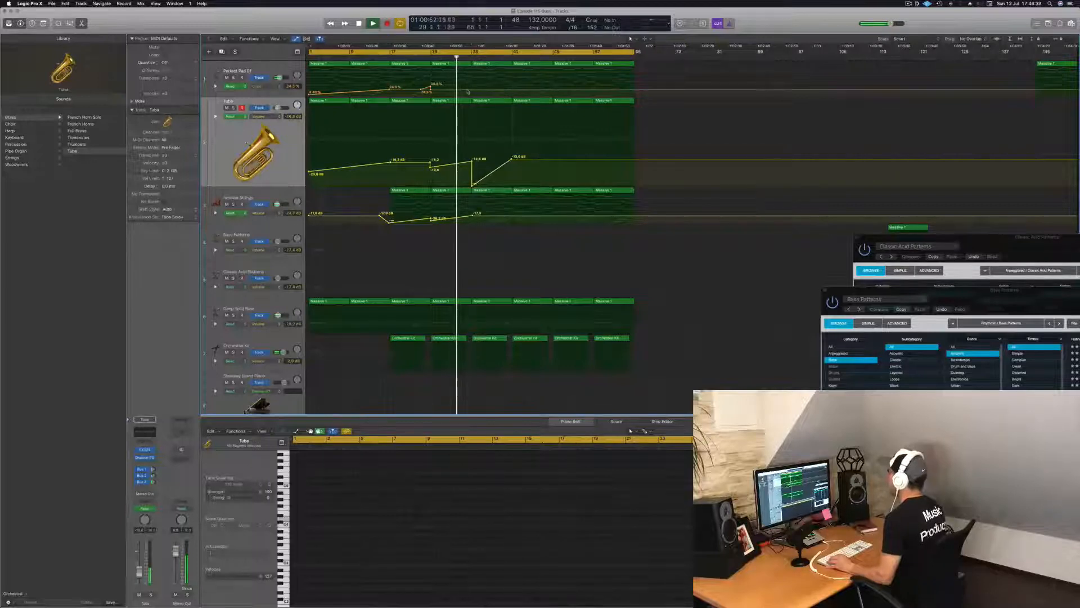
# Step: Automate the pad cutoff and the Session Strings volume to drop at bar 33 and rise until bar 41, and save the project
pyautogui.moveTo(471, 90); pyautogui.dragTo(513, 87)
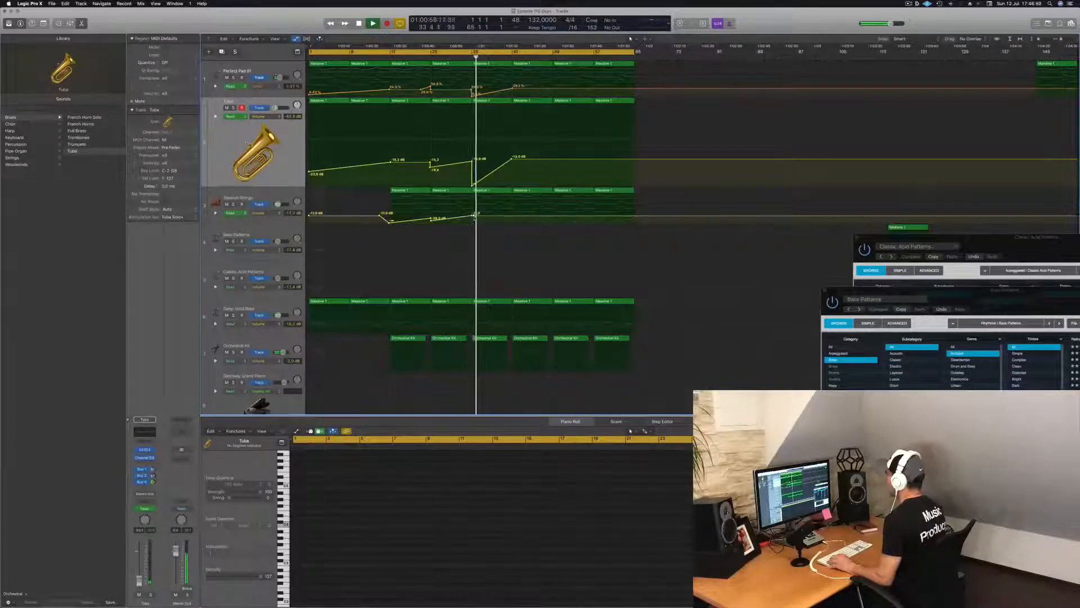
pyautogui.moveTo(474, 216); pyautogui.dragTo(474, 228)
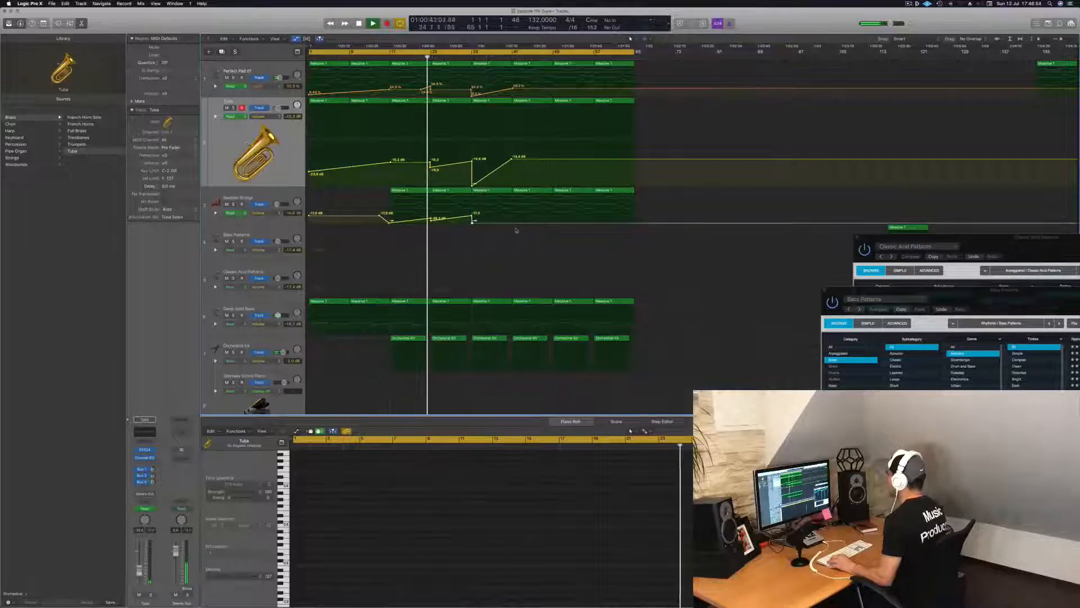
pyautogui.moveTo(512, 224); pyautogui.dragTo(510, 216)
pyautogui.press('super+s')
pyautogui.press('super+Right')
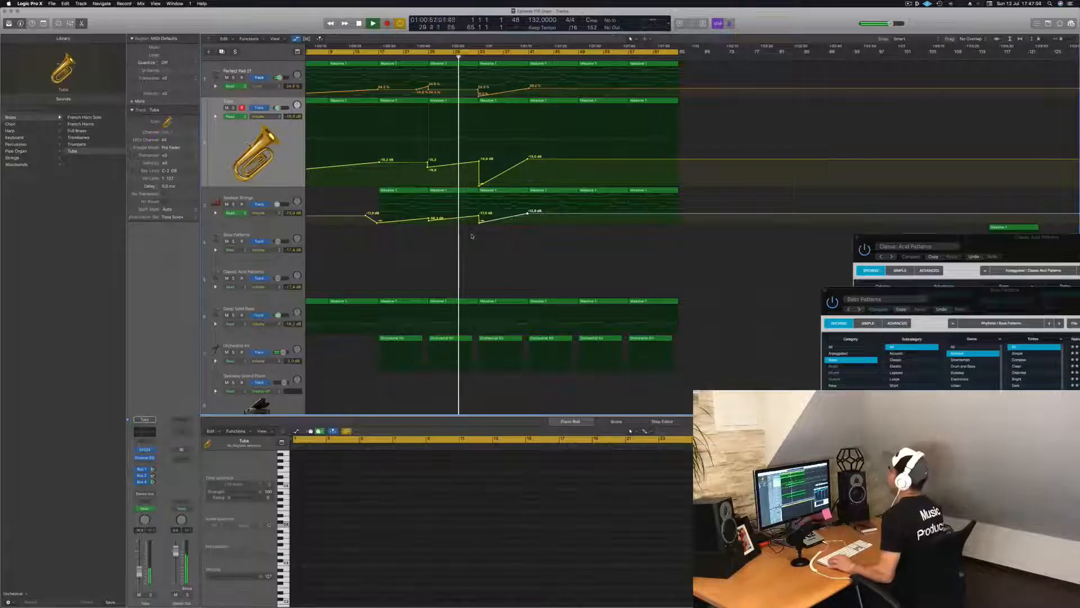
pyautogui.hscroll(1, 473, 239)
pyautogui.press('super+Left')
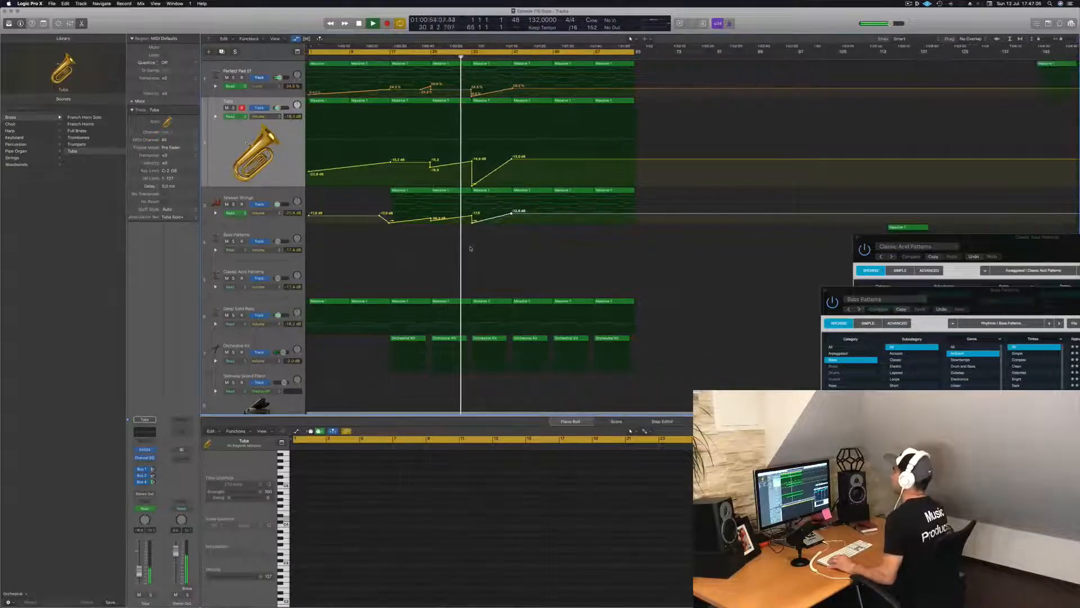
# Step: Move the Classic Acid Patterns plug-in window aside and bring the distant Bass Patterns region back to around bar 33
pyautogui.moveTo(895, 237); pyautogui.dragTo(1013, 344)
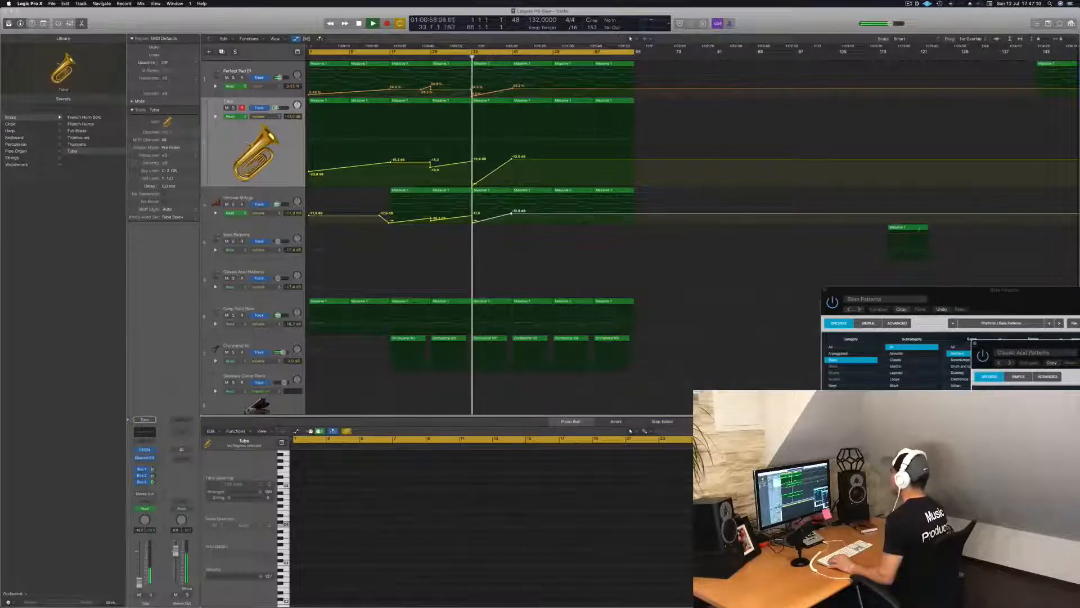
pyautogui.moveTo(913, 229); pyautogui.dragTo(497, 243)
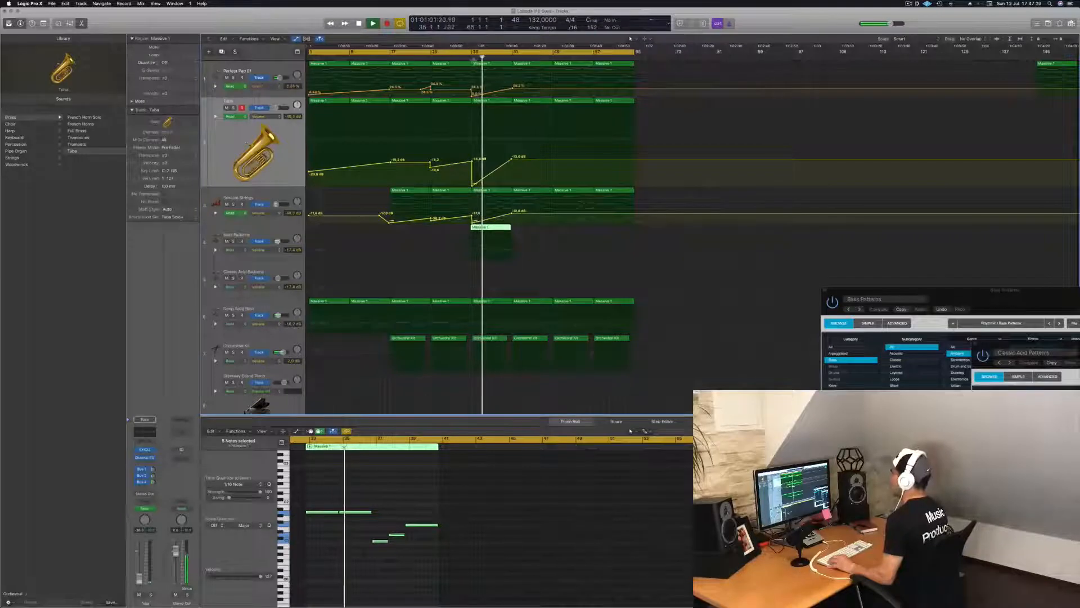
pyautogui.click(467, 59)
# Step: Move the Bass Patterns region to the Classic Acid Patterns track, align its start with bar 33, and audition it there
pyautogui.moveTo(486, 226); pyautogui.dragTo(492, 266)
pyautogui.hscroll(5, 493, 265)
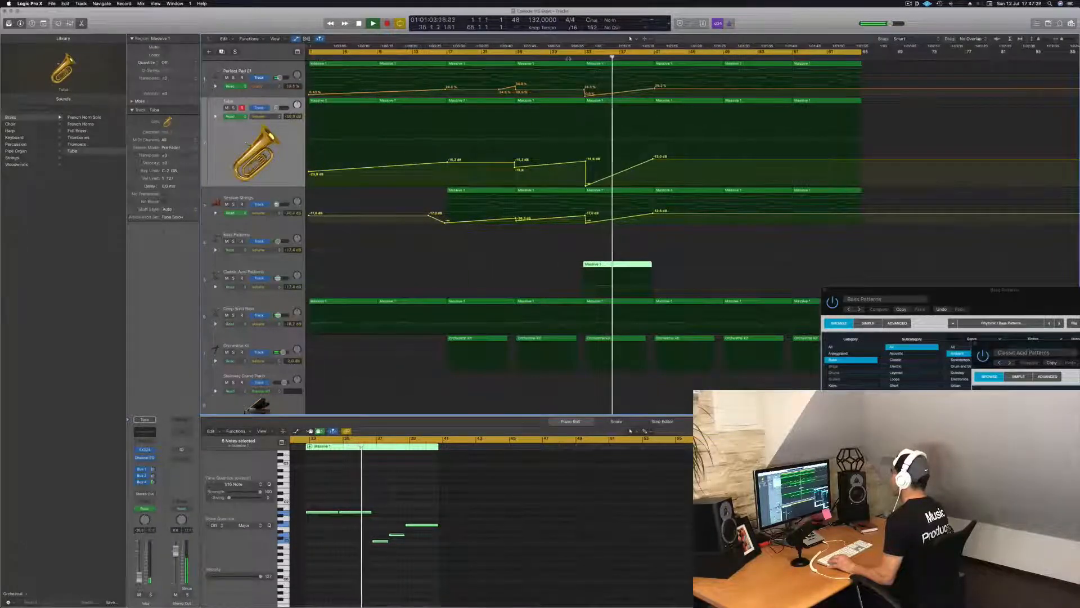
pyautogui.click(568, 57)
pyautogui.scroll(3, 634, 264)
pyautogui.moveTo(635, 263); pyautogui.dragTo(638, 264)
pyautogui.hotkey('shift', ',')
pyautogui.scroll(-3, 580, 263)
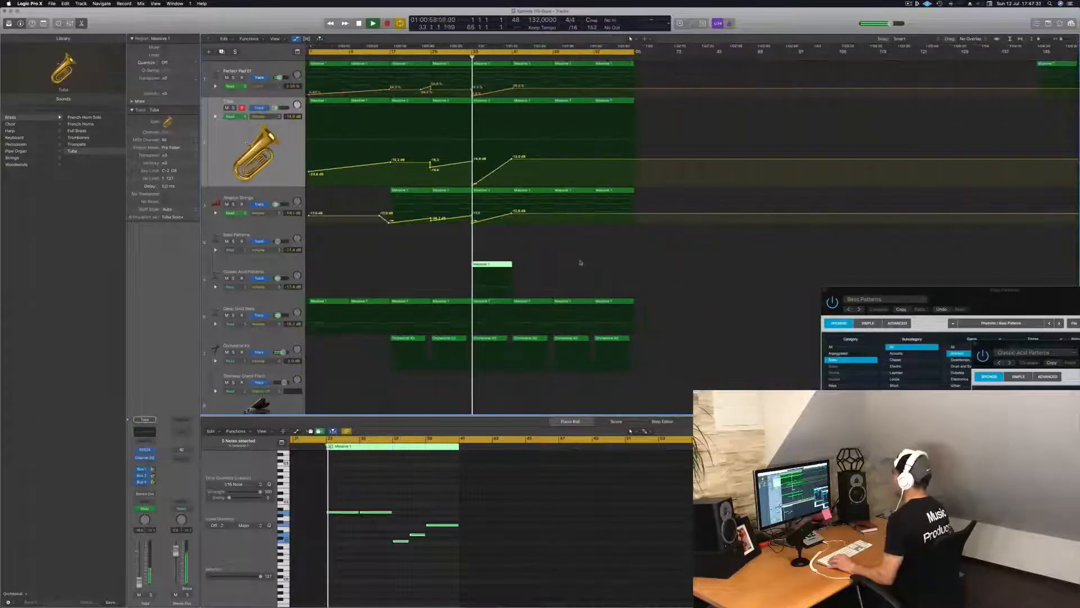
pyautogui.click(280, 273)
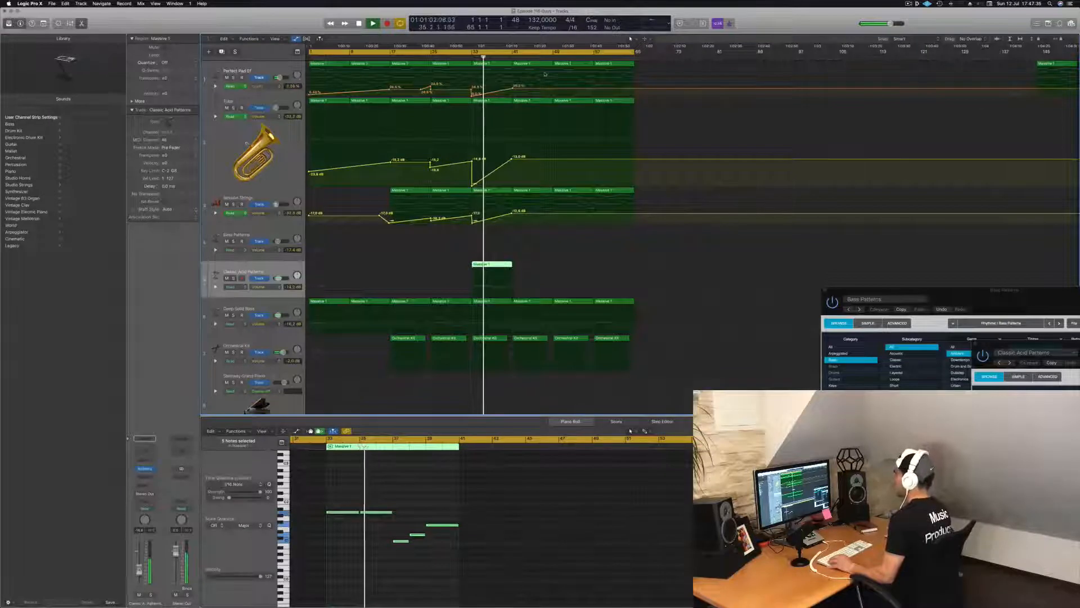
# Step: Return the region at bar 33 to the Bass Patterns track, replay it from there, and select that track
pyautogui.moveTo(497, 264); pyautogui.dragTo(495, 256)
pyautogui.click(465, 58)
pyautogui.scroll(6, 447, 132)
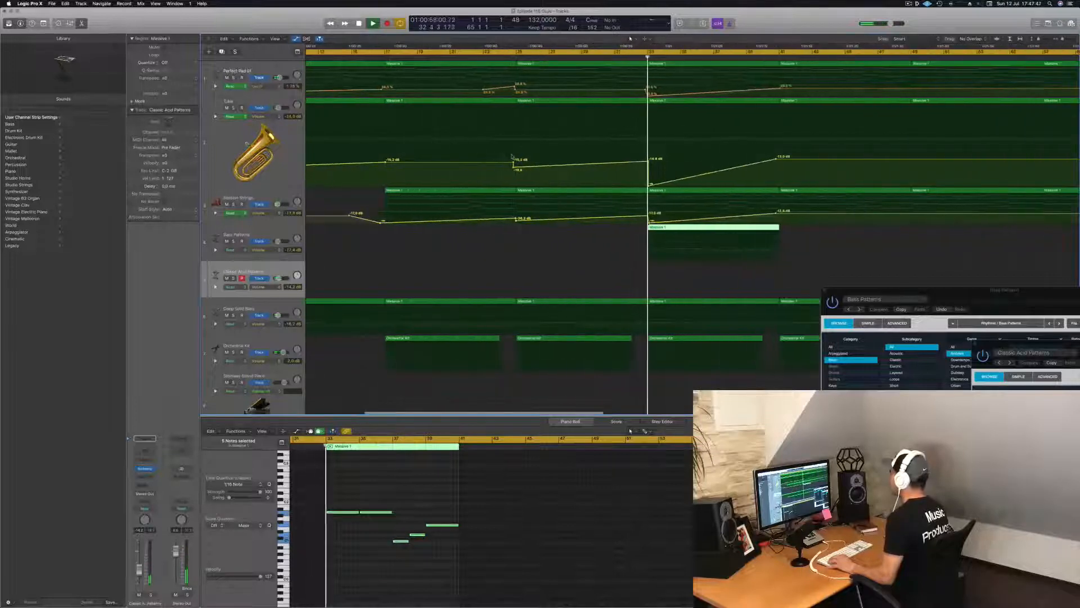
pyautogui.scroll(-6, 512, 156)
pyautogui.press('Up')
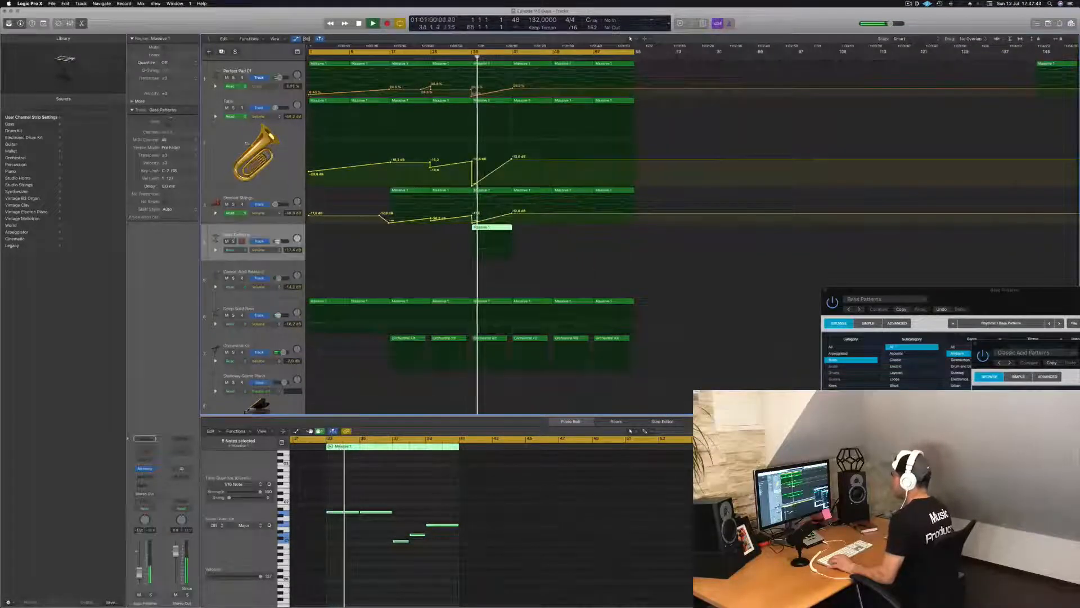
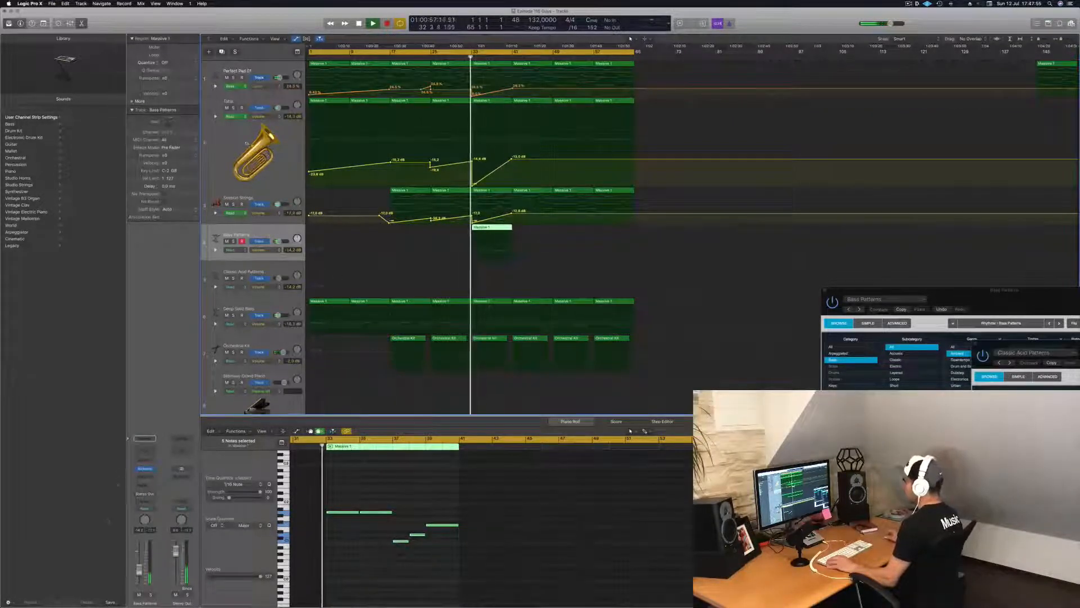
# Step: Open the Bass Patterns instrument beside the tracks, raise the track's volume, and adjust the instrument's Cutoff
pyautogui.click(145, 468)
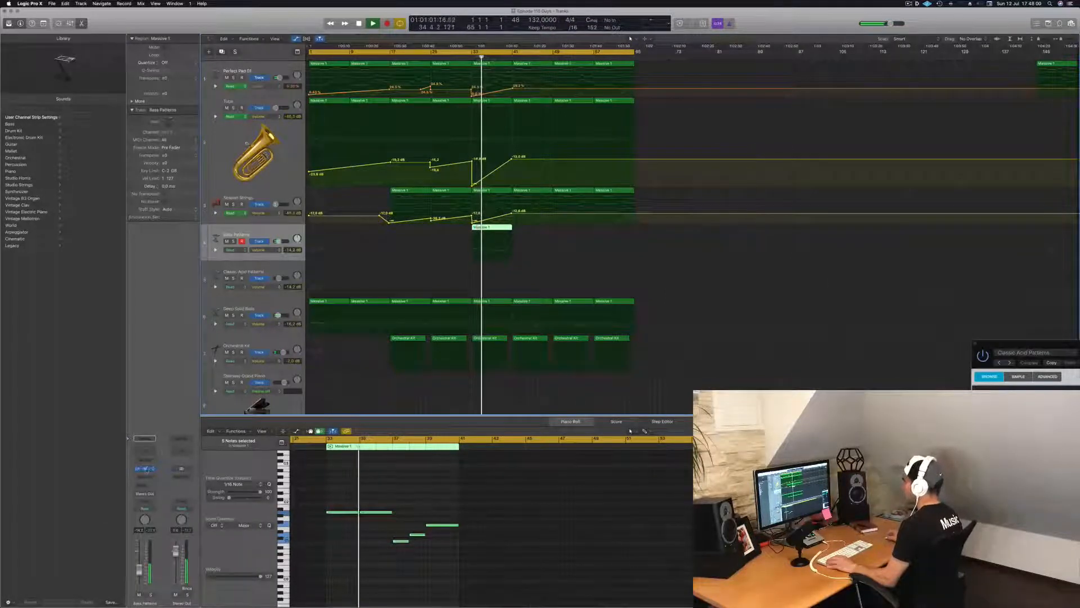
pyautogui.click(144, 469)
pyautogui.moveTo(985, 289); pyautogui.dragTo(695, 146)
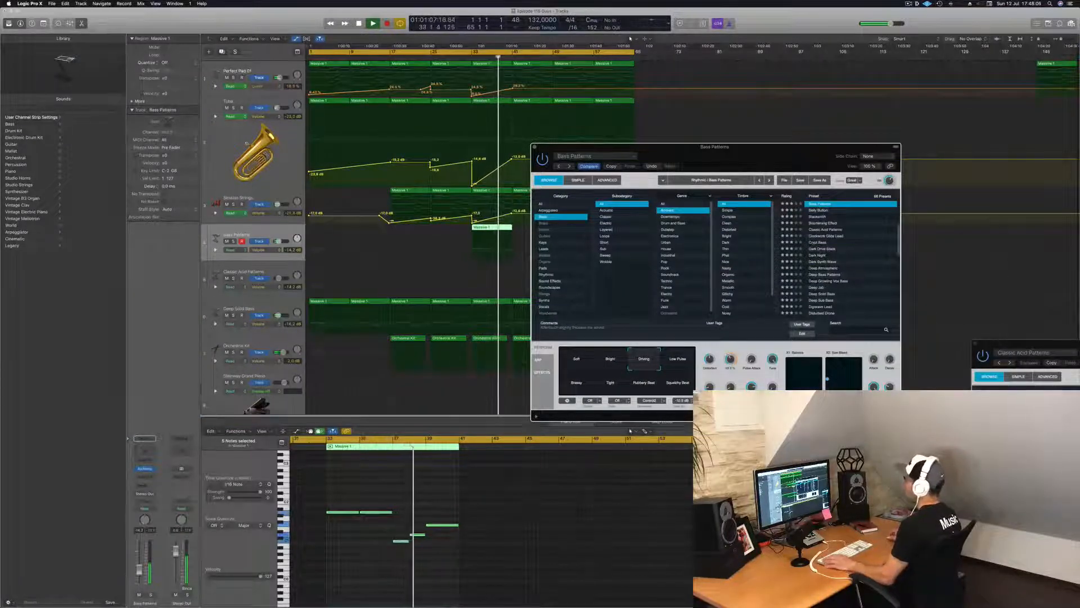
pyautogui.click(140, 565)
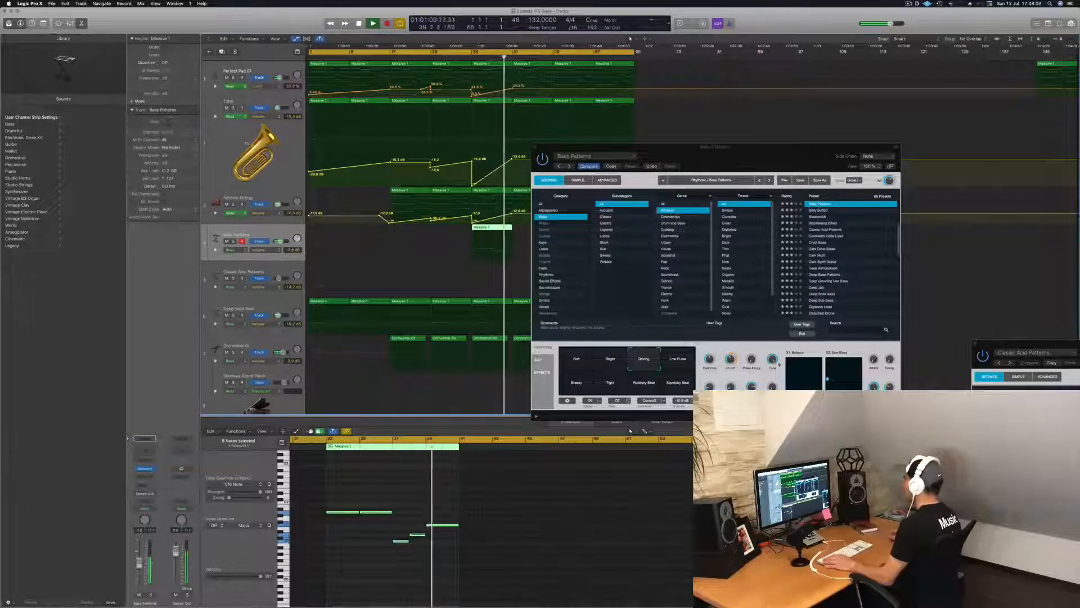
pyautogui.moveTo(730, 362); pyautogui.dragTo(730, 361)
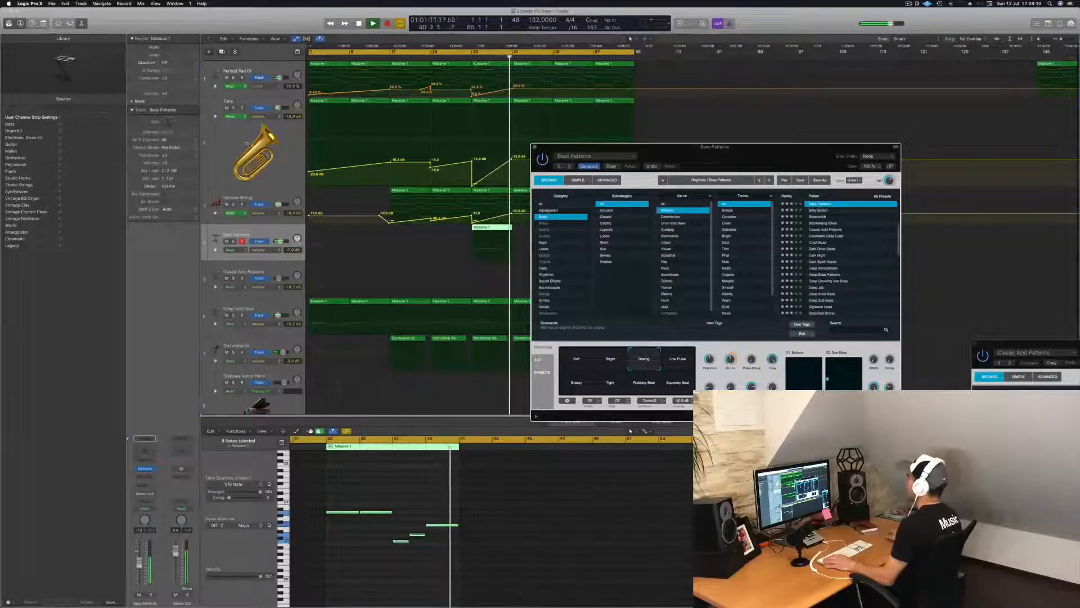
# Step: Move the Bass Patterns instrument window clear of the arrangement and lower the Bass Patterns track's volume slightly
pyautogui.click(569, 133)
pyautogui.moveTo(572, 146); pyautogui.dragTo(770, 139)
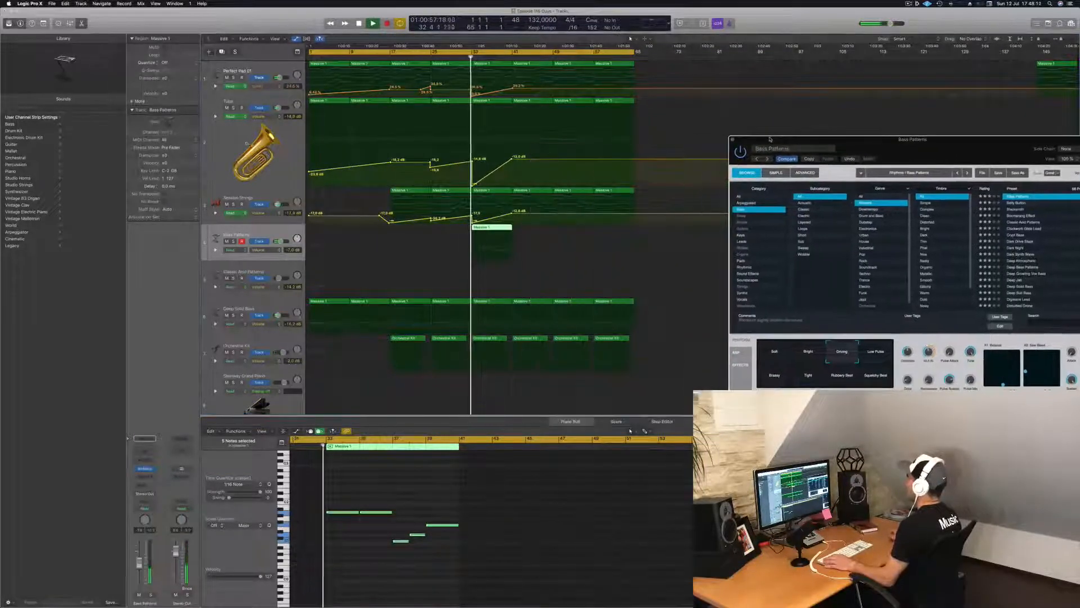
pyautogui.moveTo(139, 566); pyautogui.dragTo(139, 570)
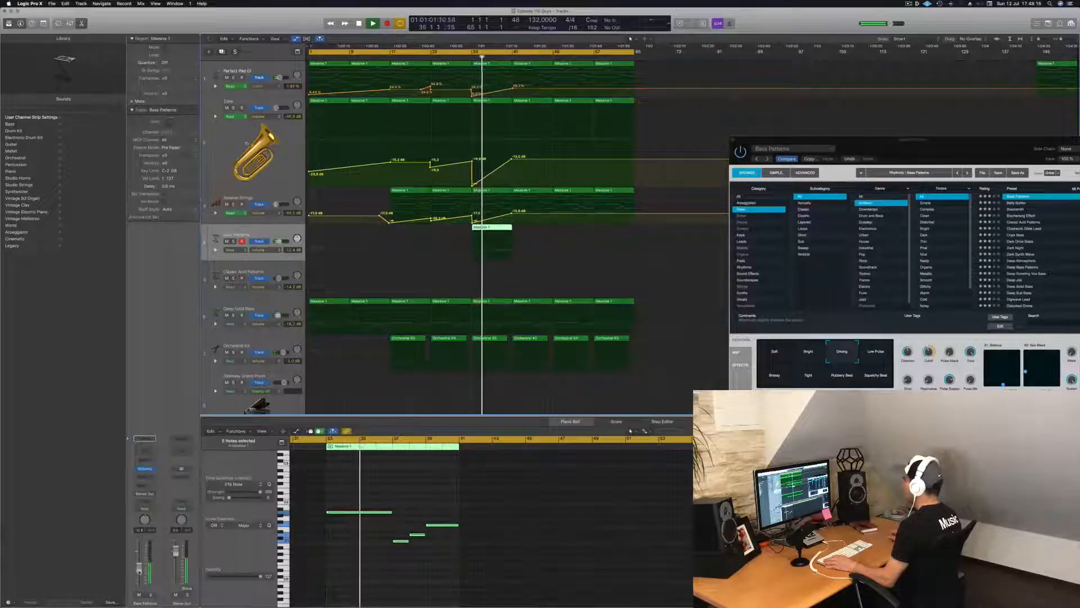
# Step: Audition the instrument's Low Pulse, Tight, Rubbery Beat and Soft variations around bar 33, reselect Driving, and replay
pyautogui.click(884, 351)
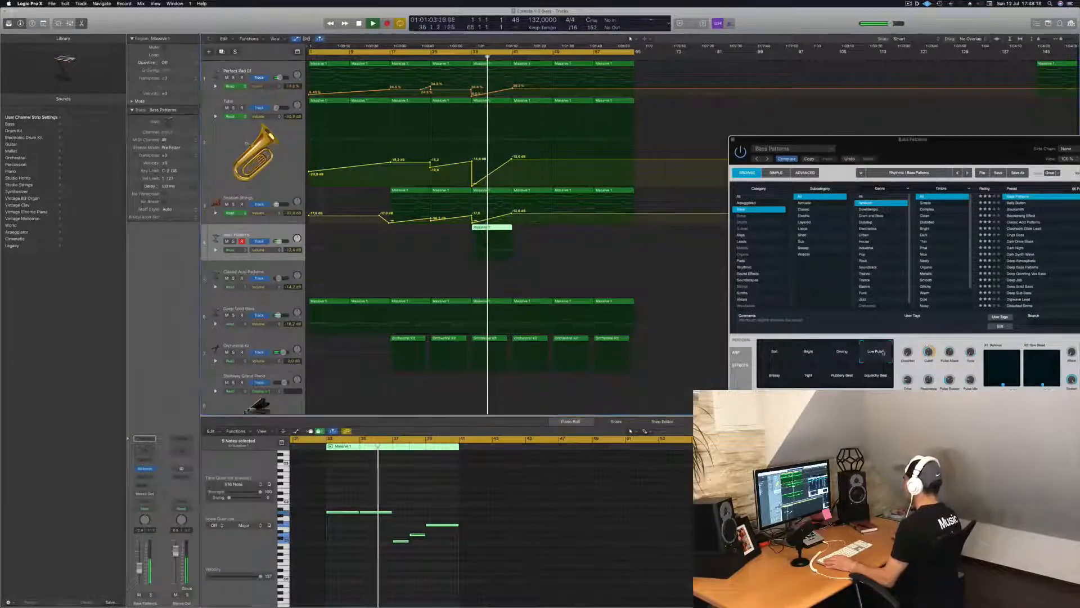
pyautogui.click(809, 376)
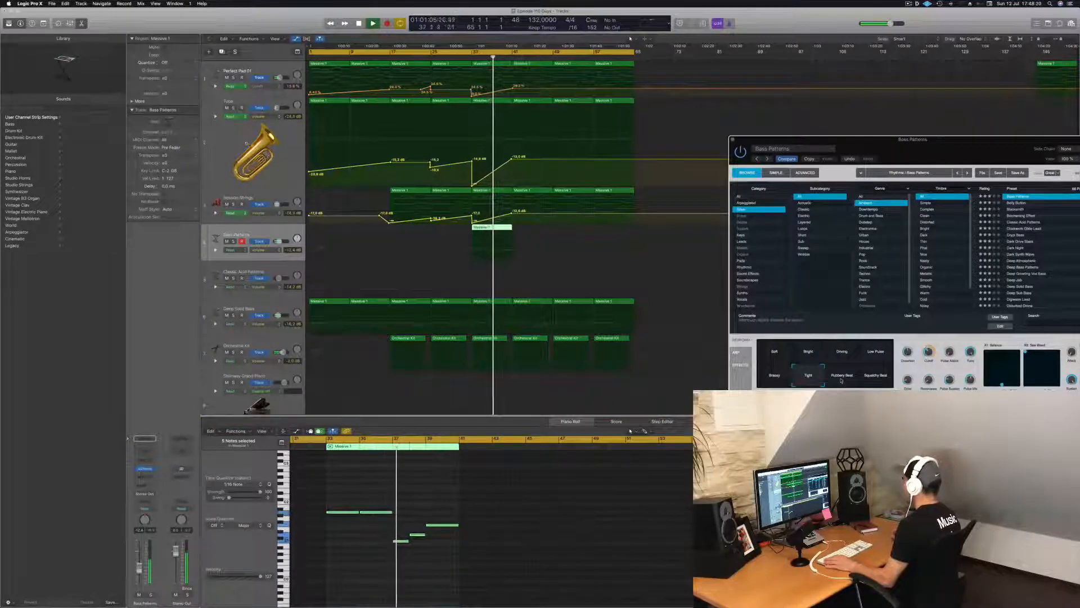
pyautogui.click(468, 58)
pyautogui.click(837, 376)
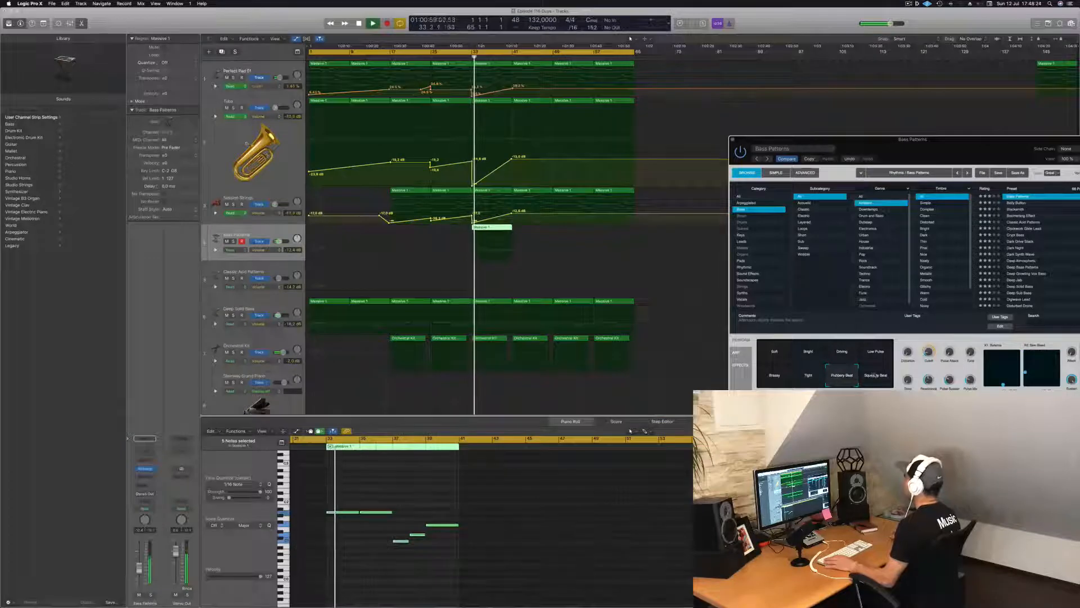
pyautogui.click(773, 353)
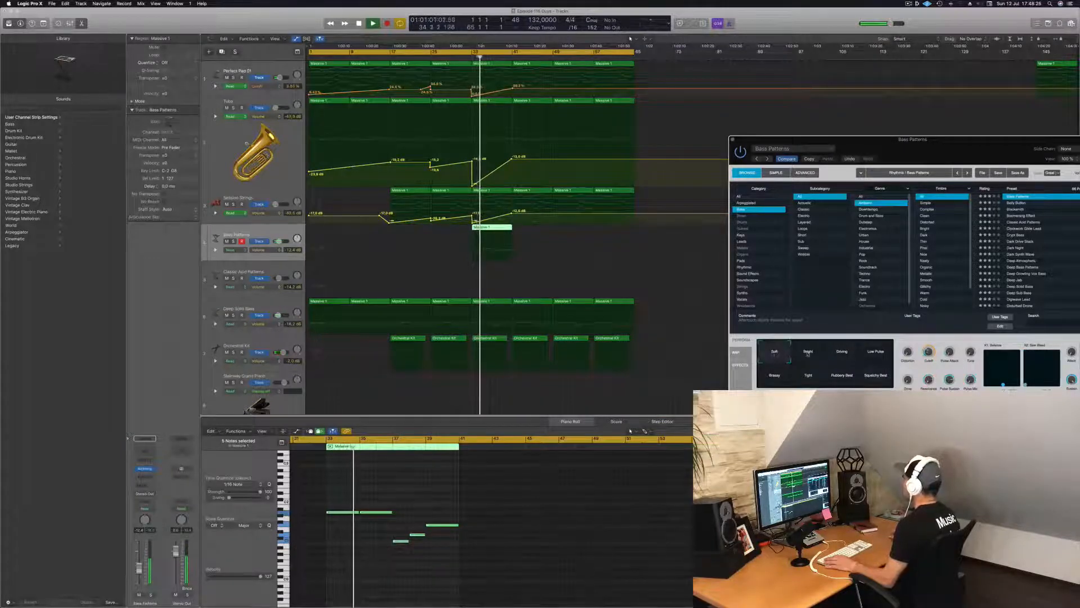
pyautogui.click(843, 352)
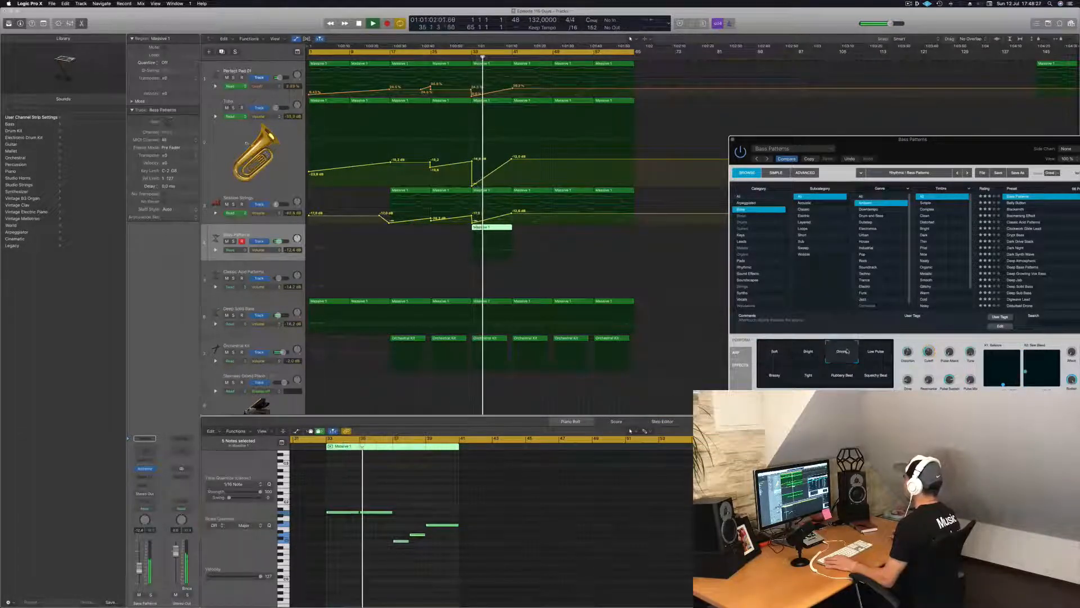
pyautogui.click(472, 58)
# Step: Bring the Bass Patterns instrument window fully into view, set its performance pad to Driving, and replay from just before bar 33
pyautogui.moveTo(895, 149); pyautogui.dragTo(816, 95)
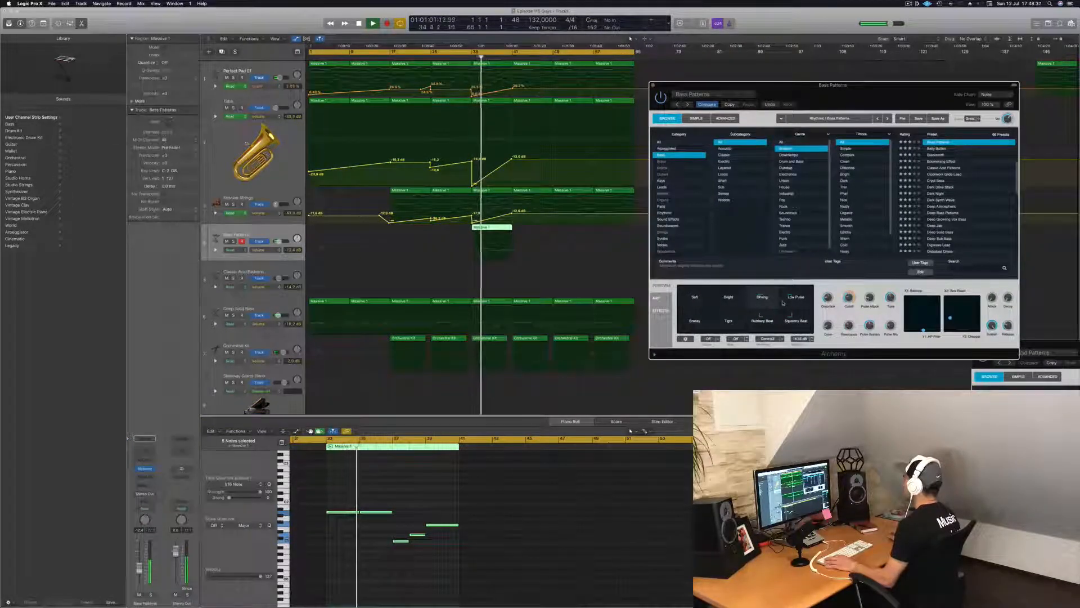
pyautogui.moveTo(757, 292)
pyautogui.mouseDown()
pyautogui.moveTo(748, 291)
pyautogui.moveTo(769, 291)
pyautogui.mouseUp()
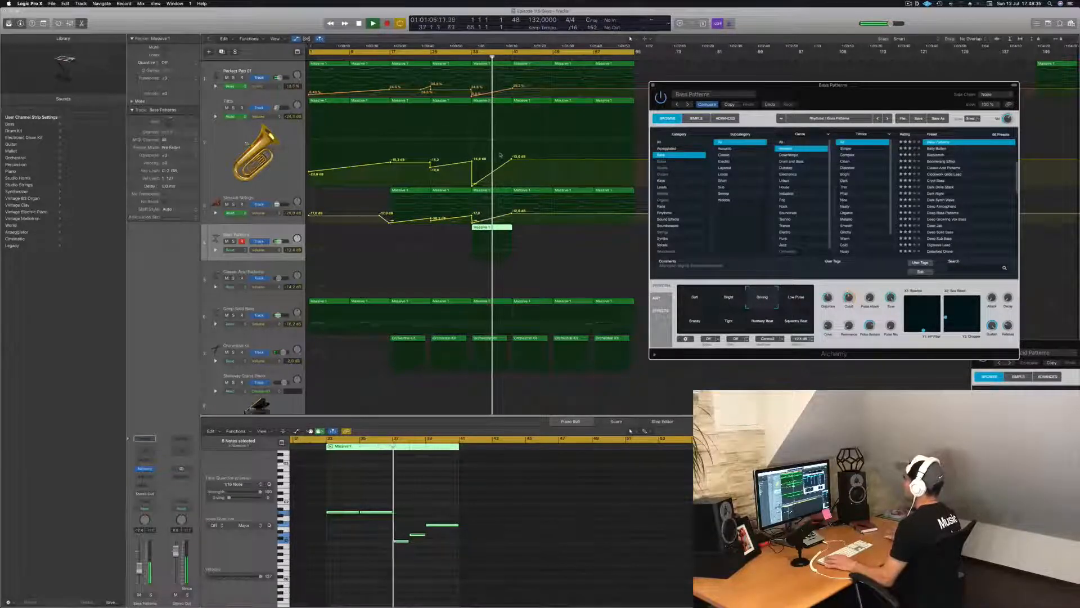
pyautogui.click(467, 56)
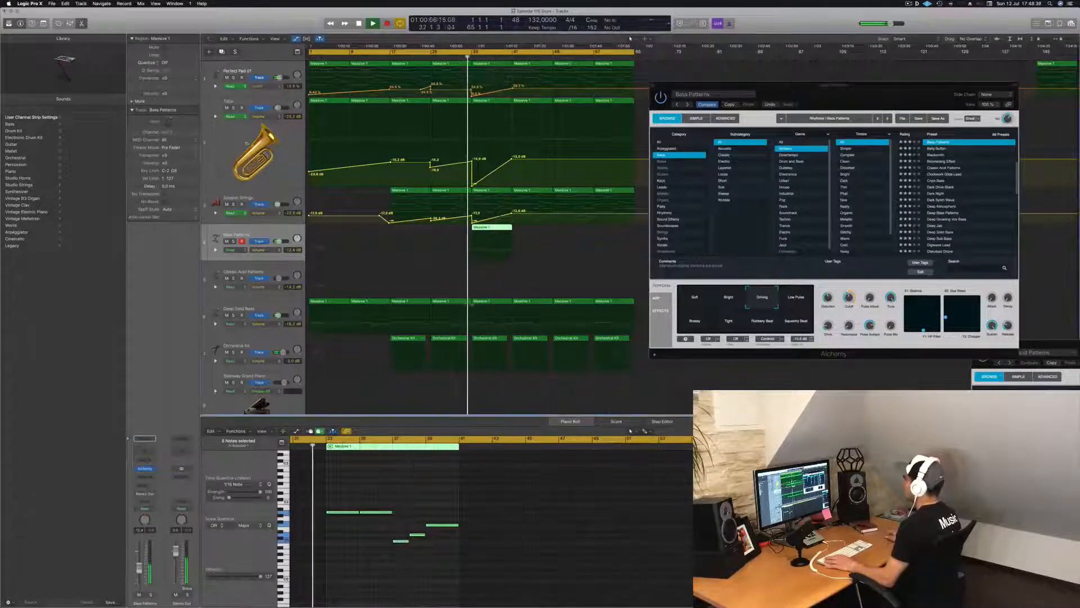
# Step: Raise the last three notes of the Bass Patterns region at bar 33 by one octave and replay the section
pyautogui.moveTo(400, 518); pyautogui.dragTo(446, 554)
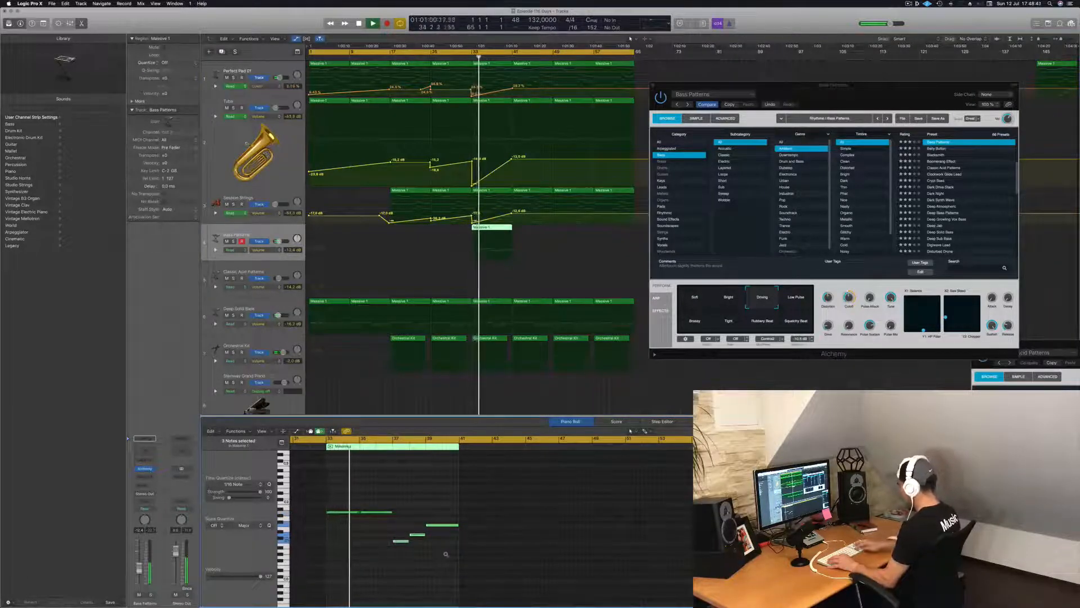
pyautogui.hotkey('alt', 'shift', 'Up')
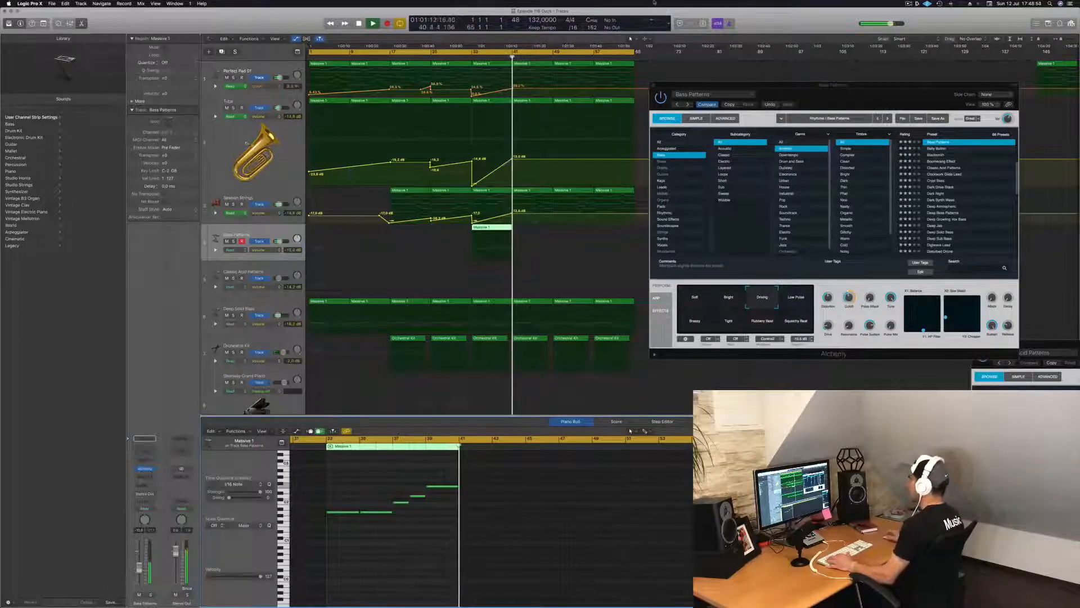
pyautogui.click(461, 57)
# Step: At bar 41, lower the strings and tuba volume automation slightly and raise the peak of the Perfect Pad's cutoff automation
pyautogui.moveTo(862, 86); pyautogui.dragTo(966, 76)
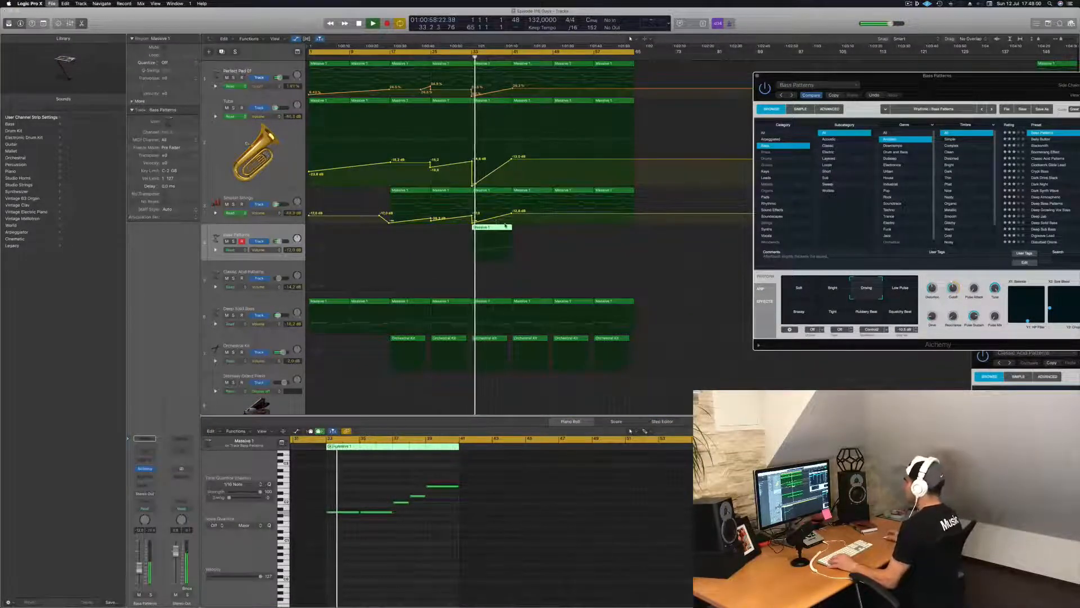
pyautogui.scroll(3, 528, 233)
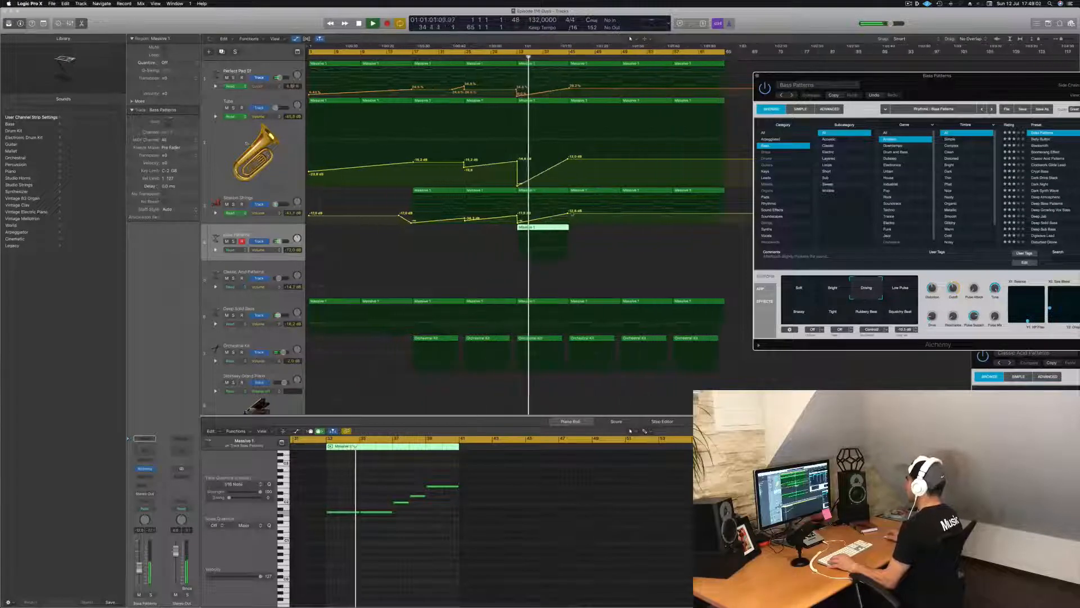
pyautogui.moveTo(571, 213); pyautogui.dragTo(569, 216)
pyautogui.moveTo(568, 159); pyautogui.dragTo(569, 168)
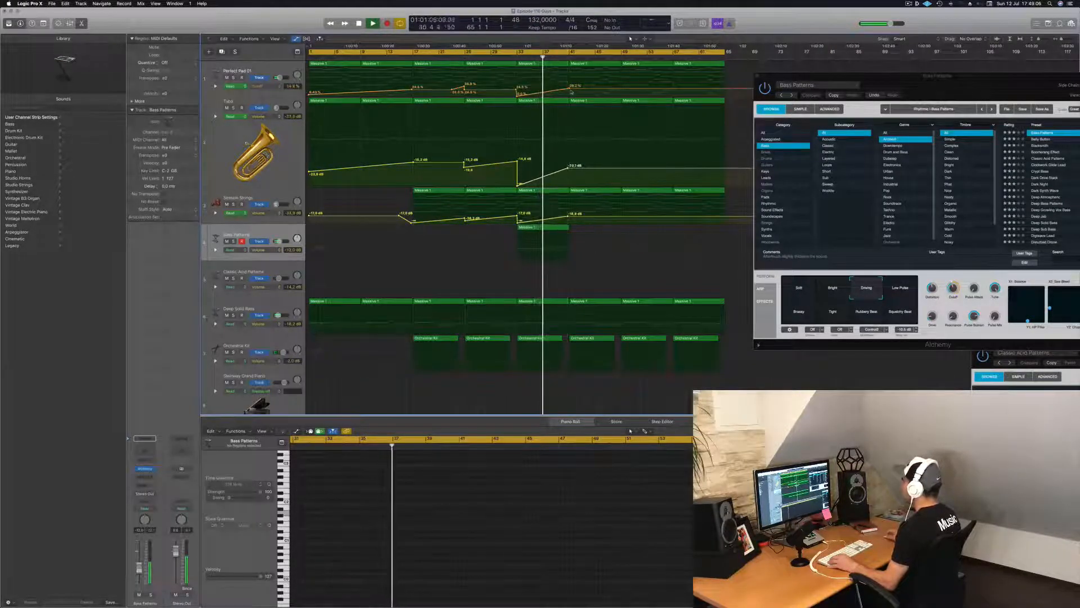
pyautogui.moveTo(571, 92); pyautogui.dragTo(569, 85)
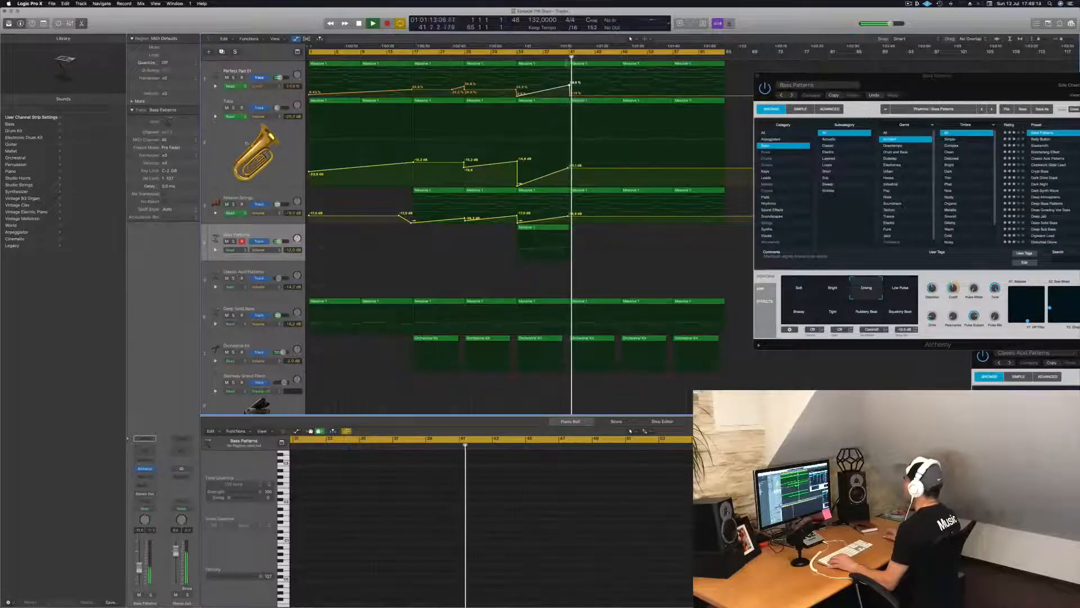
# Step: Copy the Bass Patterns region from bar 33 to bar 41, replay the section, and save the project
pyautogui.click(548, 228)
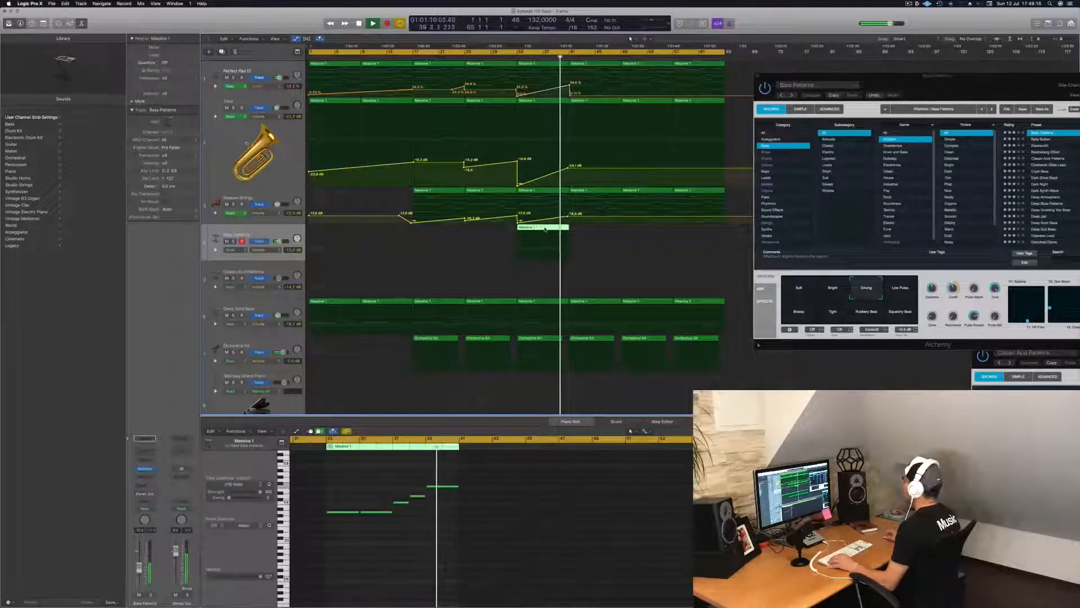
pyautogui.moveTo(548, 229); pyautogui.dragTo(594, 235)
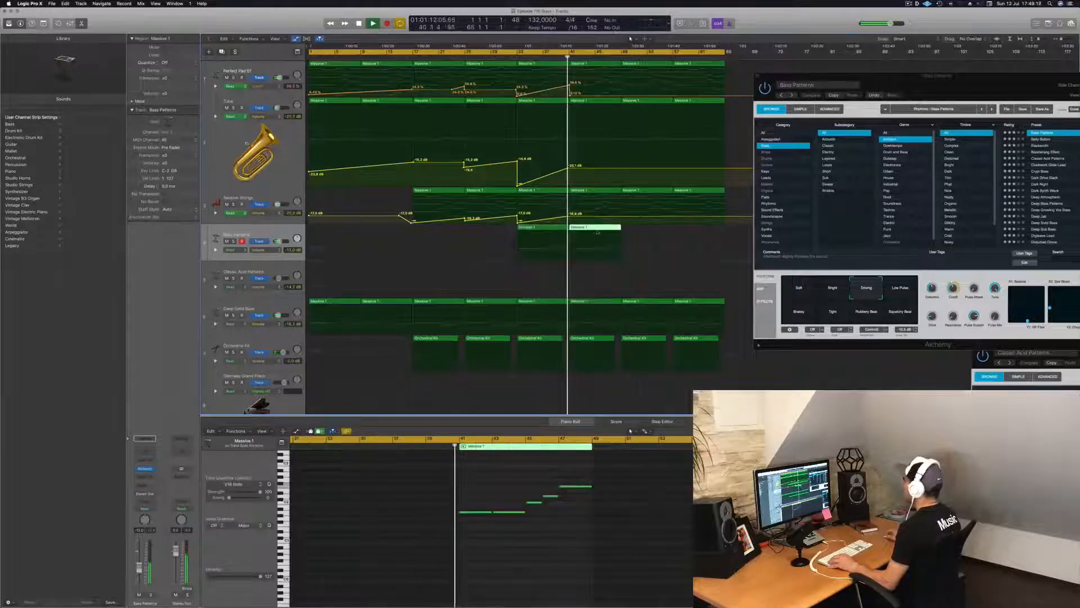
pyautogui.press('super+Left')
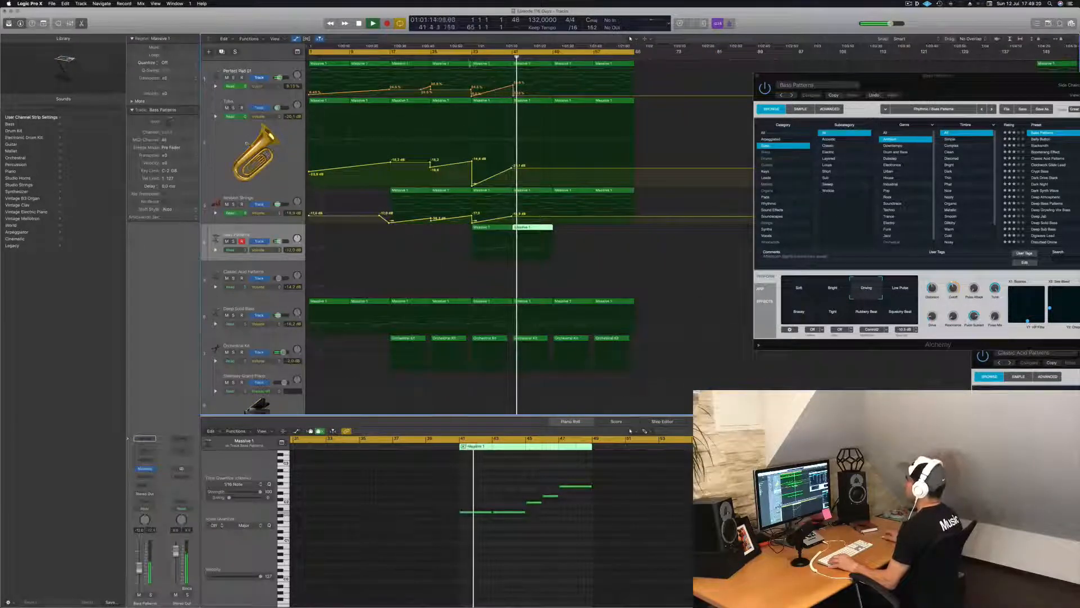
pyautogui.click(466, 57)
pyautogui.press('super+s')
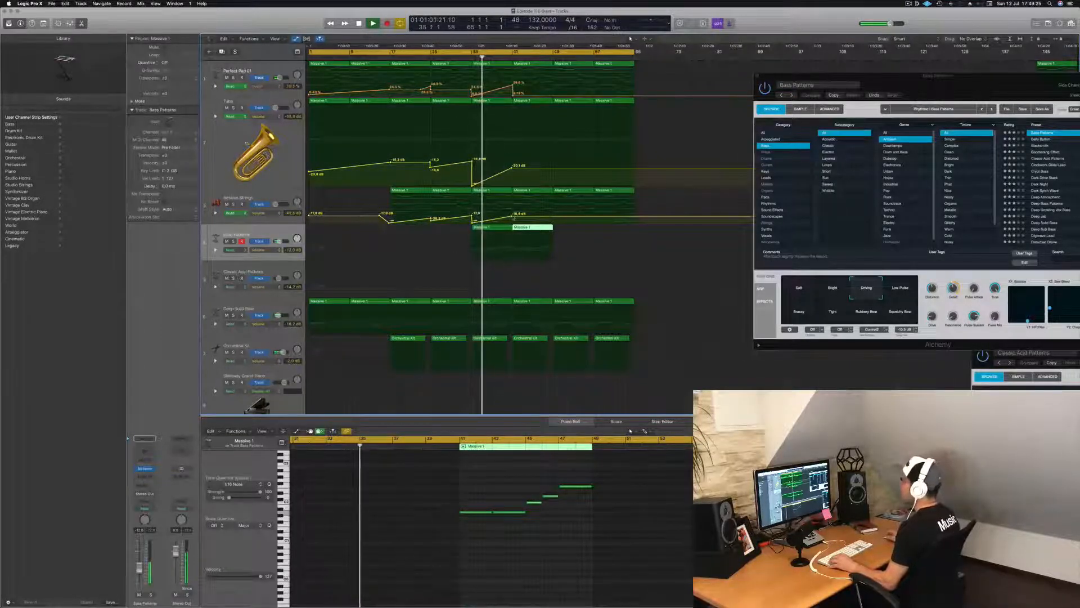
# Step: Lower the strings volume from bar 41 onward and add a rising tuba volume ramp from bar 41 to bar 49
pyautogui.moveTo(511, 217); pyautogui.dragTo(514, 221)
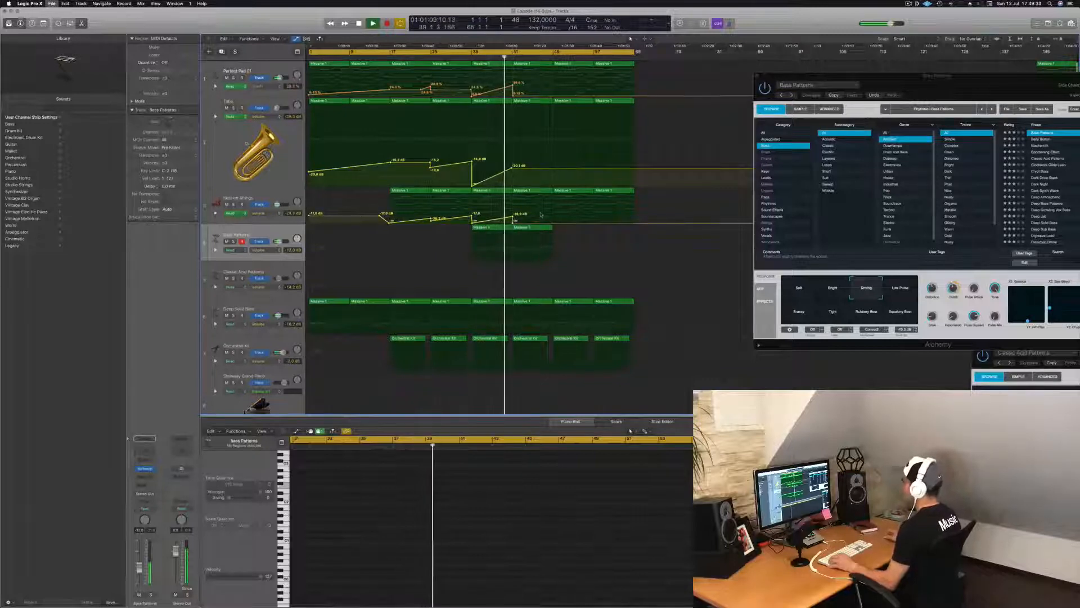
pyautogui.scroll(-2, 565, 156)
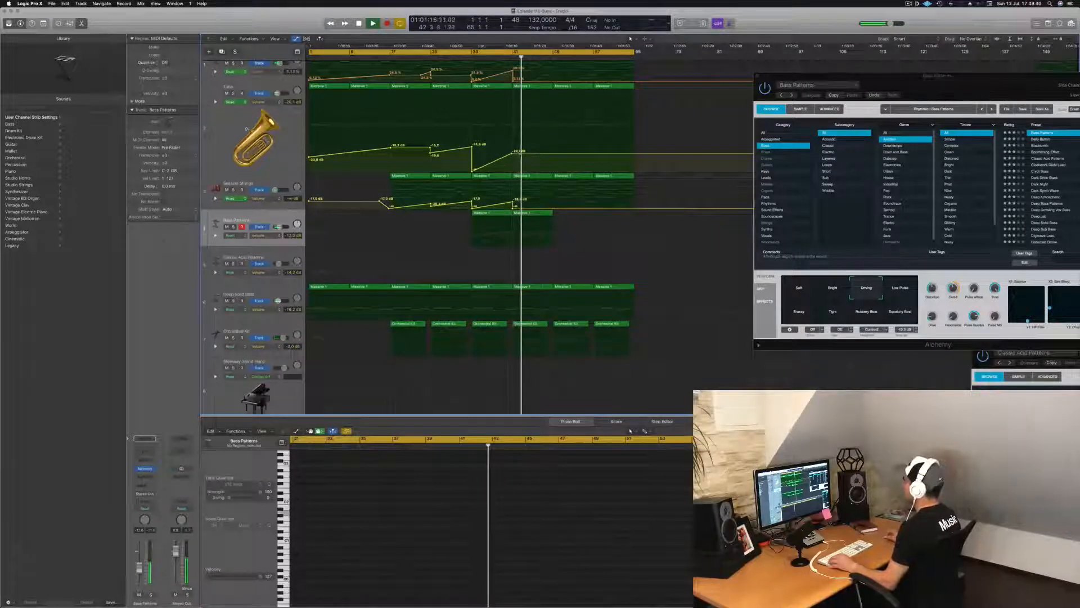
pyautogui.moveTo(553, 154); pyautogui.dragTo(553, 147)
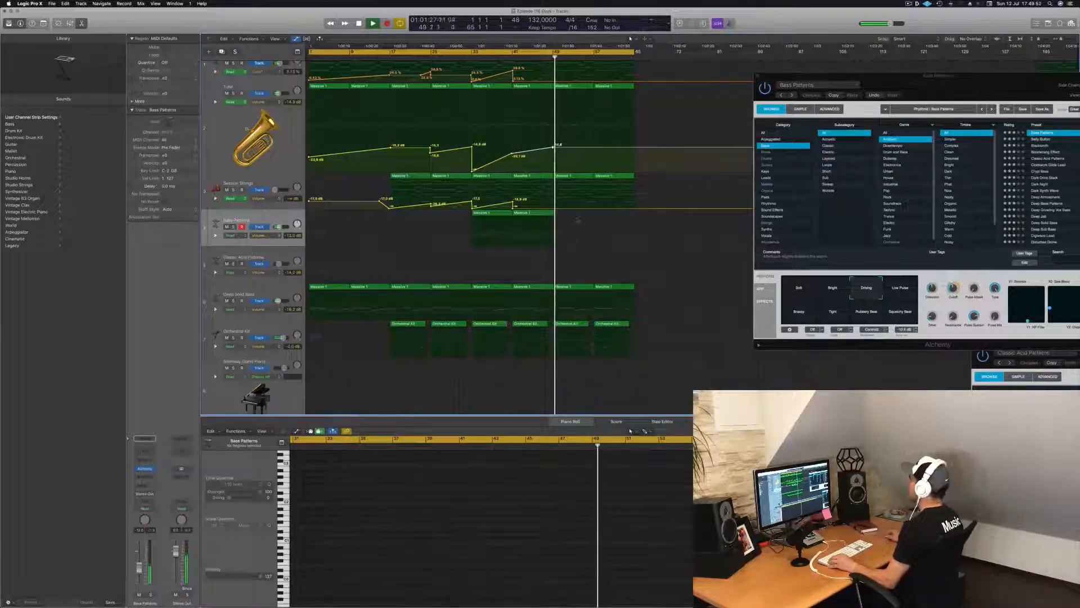
# Step: Copy the two Bass Patterns regions to bar 49 and set the cycle range from bar 33 to bar 65
pyautogui.moveTo(574, 228)
pyautogui.mouseDown()
pyautogui.moveTo(499, 223)
pyautogui.moveTo(572, 219)
pyautogui.mouseUp()
pyautogui.press('Return')
pyautogui.click(467, 54)
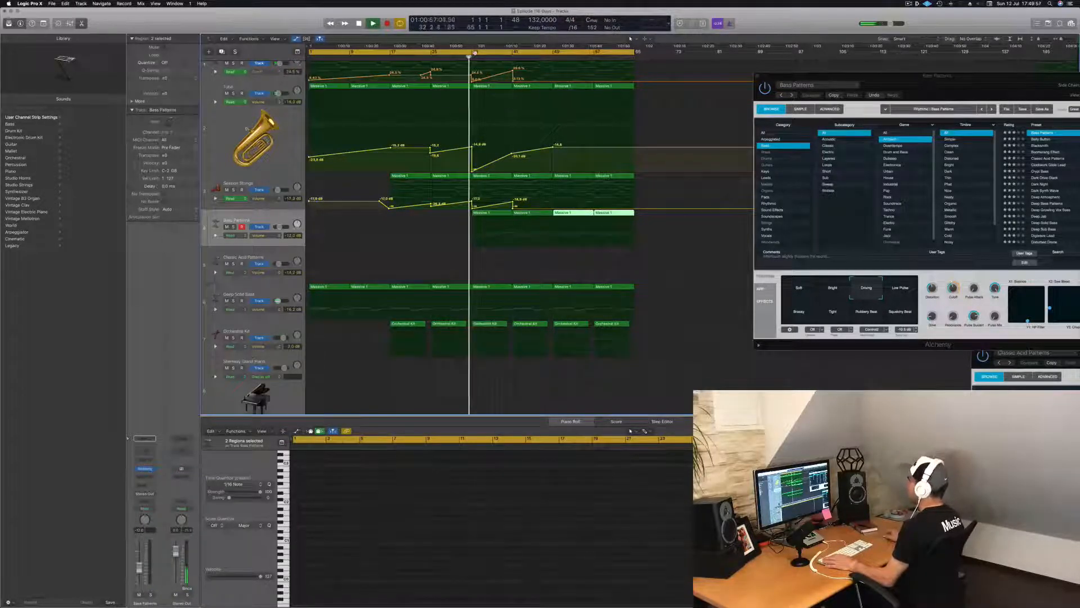
pyautogui.moveTo(474, 53); pyautogui.dragTo(634, 64)
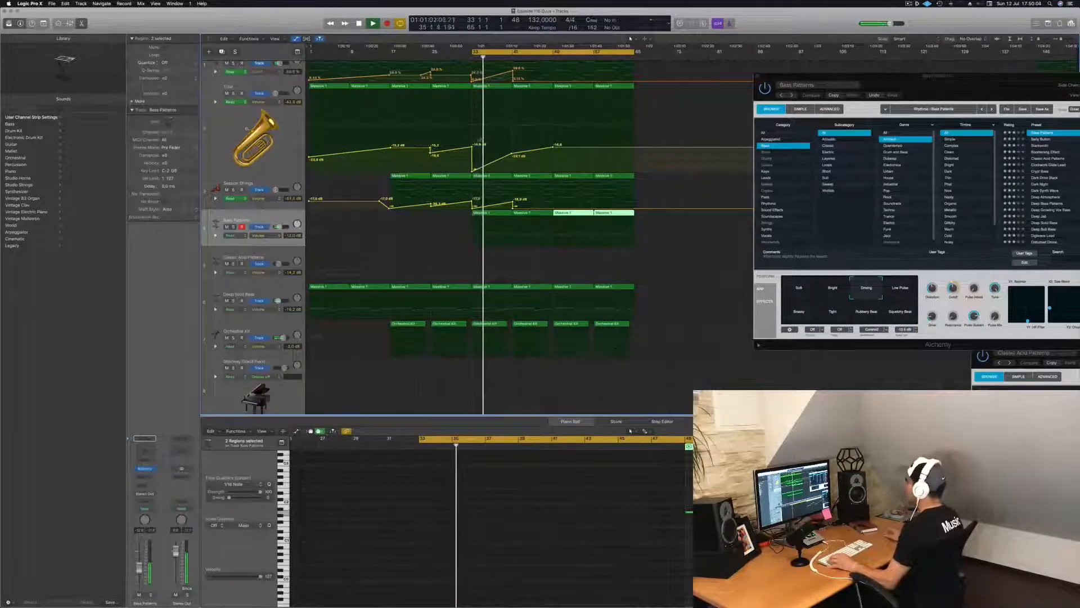
# Step: Duplicate the Bass Patterns track and copy the Perfect Pad region from bar 33 onto the new track at bar 49
pyautogui.scroll(1, 434, 270)
pyautogui.click(496, 65)
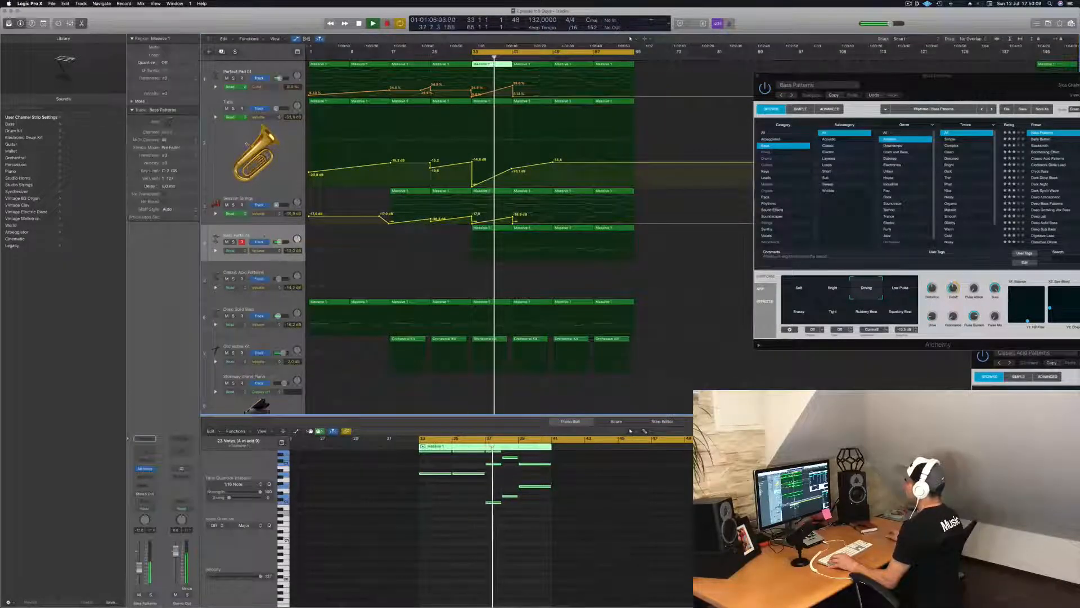
pyautogui.click(269, 237)
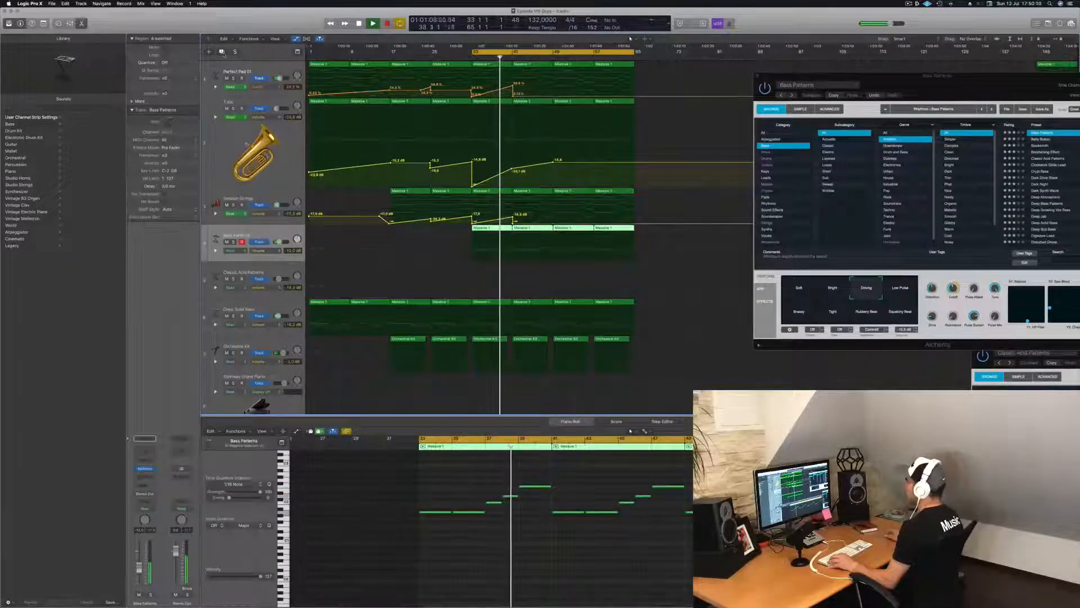
pyautogui.press('super+d')
pyautogui.click(489, 228)
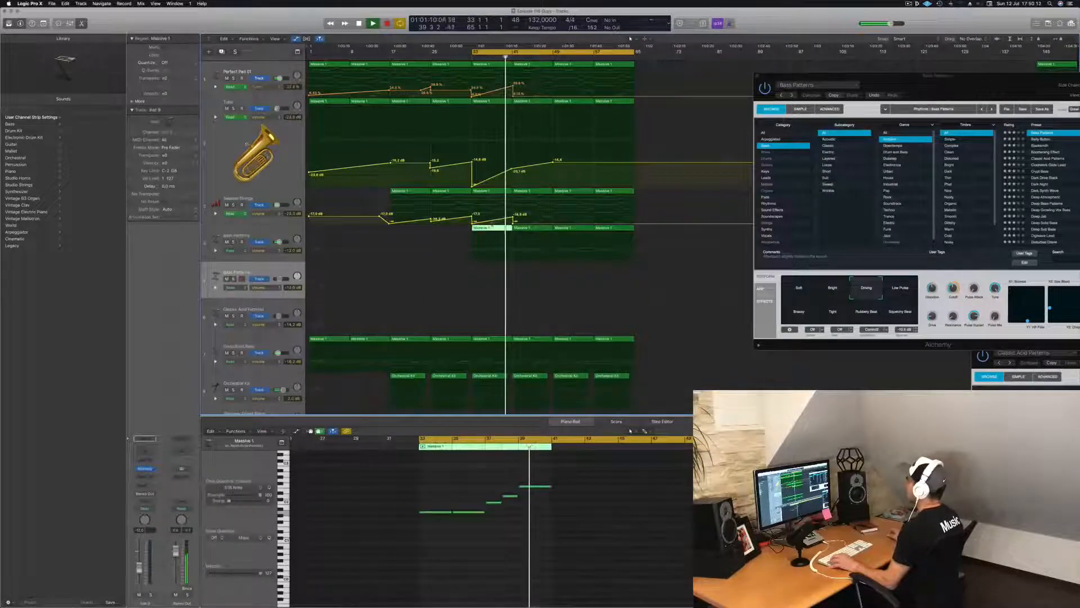
pyautogui.moveTo(498, 66); pyautogui.dragTo(575, 276)
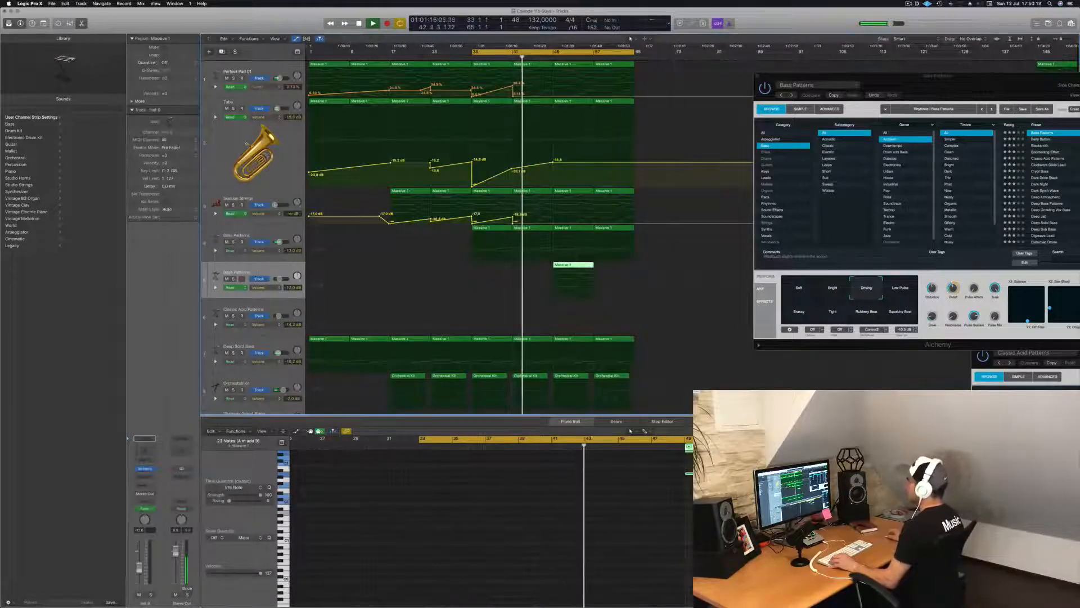
# Step: Select groups of notes in the copied pad region on the duplicated track and start the cycle range at bar 49
pyautogui.scroll(1, 726, 506)
pyautogui.moveTo(703, 459); pyautogui.dragTo(776, 532)
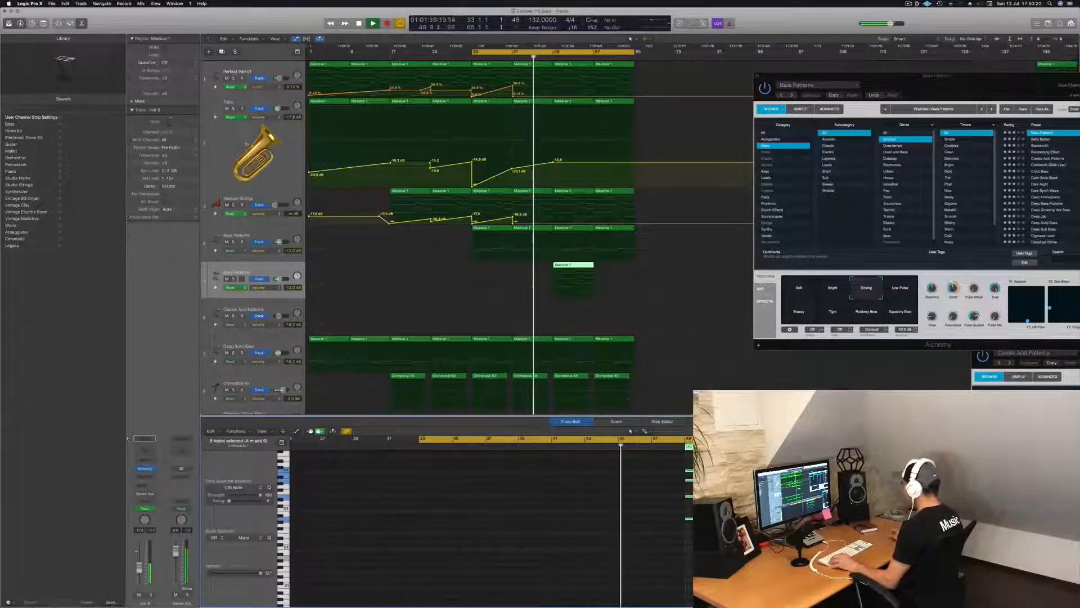
pyautogui.moveTo(787, 458); pyautogui.dragTo(844, 534)
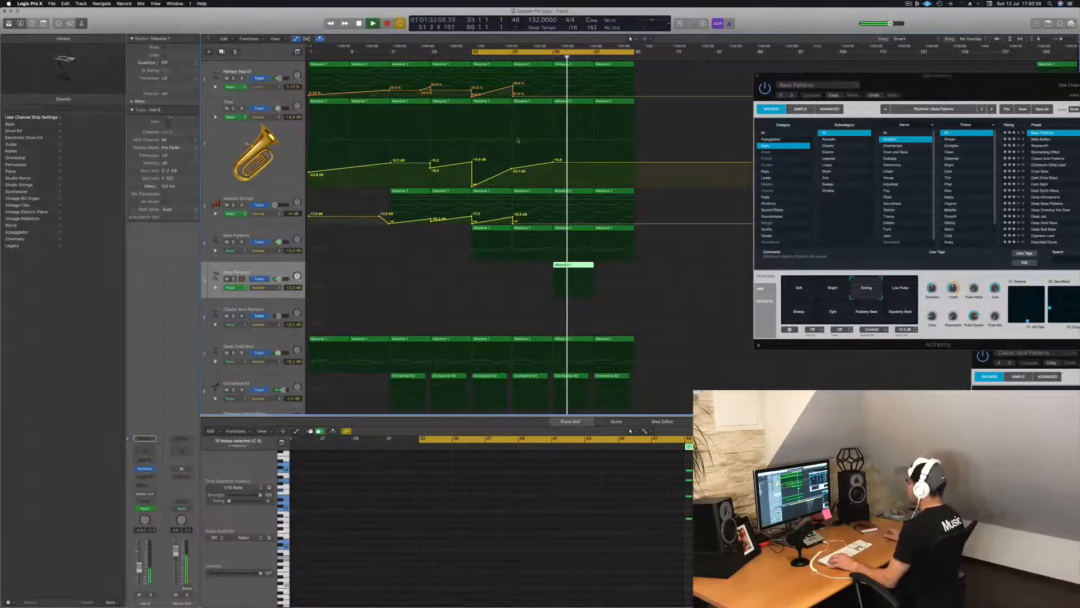
pyautogui.moveTo(471, 52); pyautogui.dragTo(547, 58)
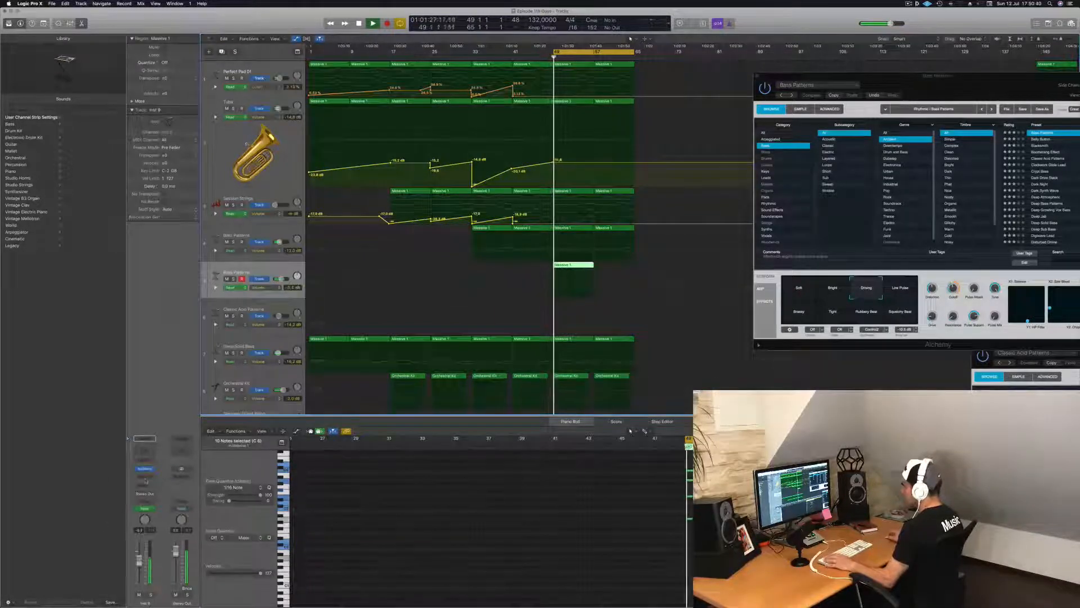
# Step: Open the duplicated track's instrument, move its window over the arrangement, and load a preset from the Keys category
pyautogui.click(146, 469)
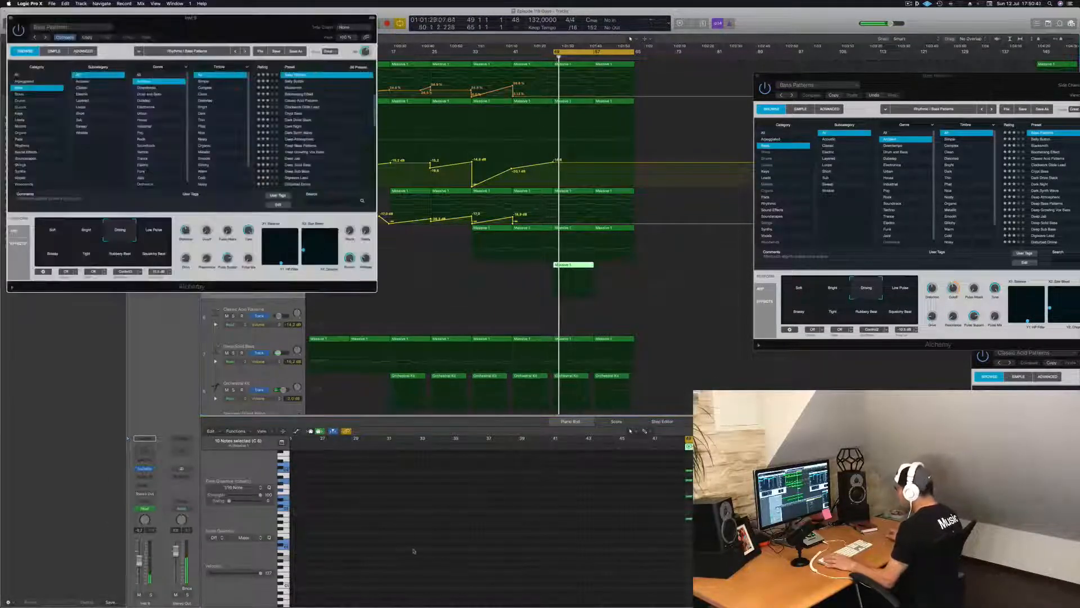
pyautogui.moveTo(223, 25); pyautogui.dragTo(562, 155)
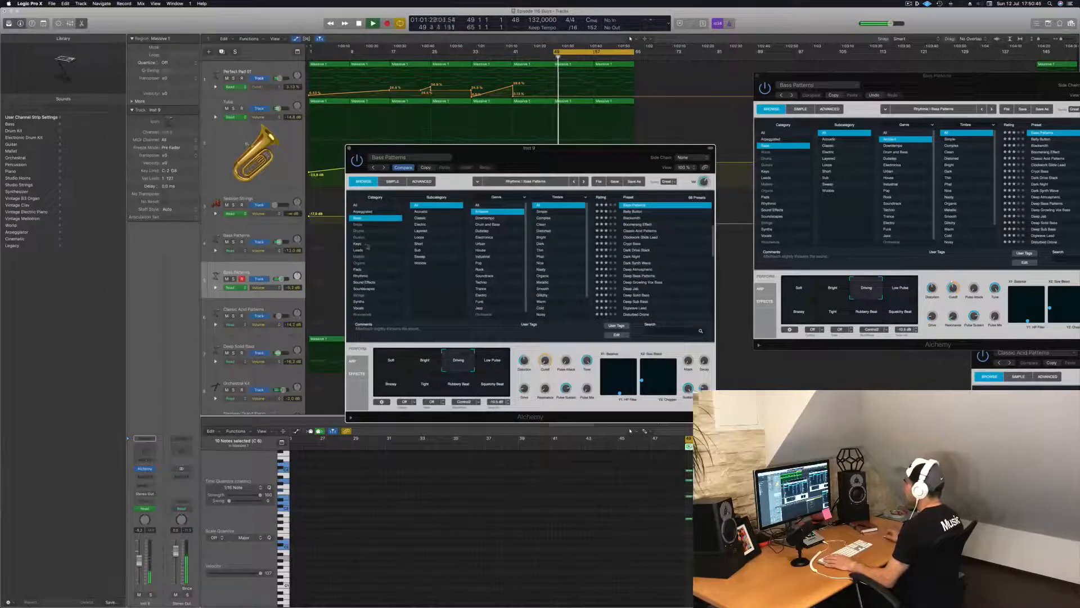
pyautogui.click(632, 218)
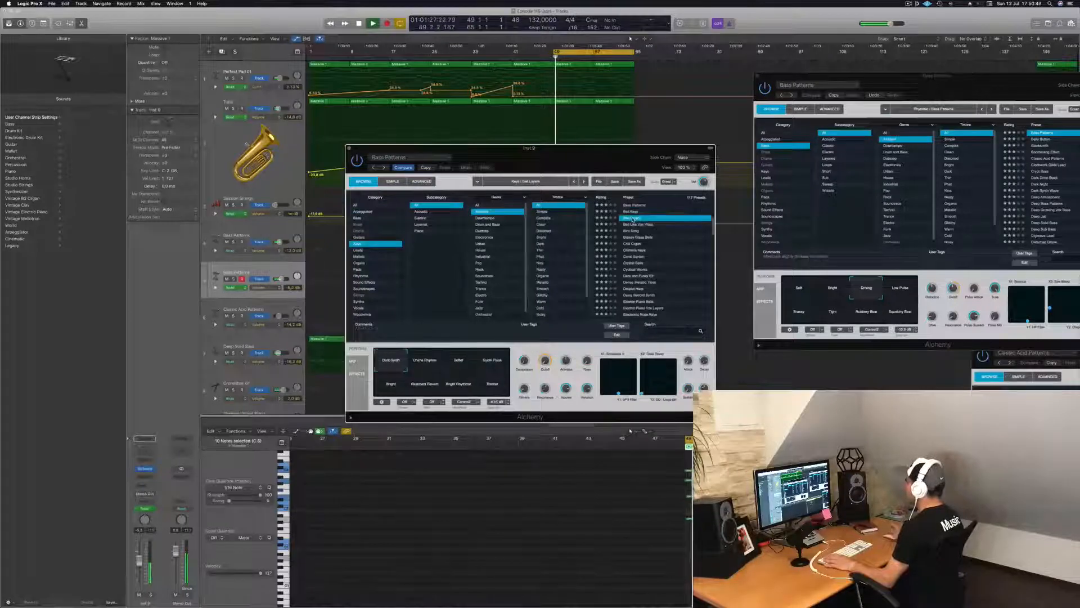
# Step: Move the instrument window off the arrangement, select all notes in the copied pad region and transpose them down an octave
pyautogui.moveTo(602, 148); pyautogui.dragTo(886, 138)
pyautogui.click(787, 479)
pyautogui.press('super+a')
pyautogui.hotkey('alt', 'shift', 'Down')
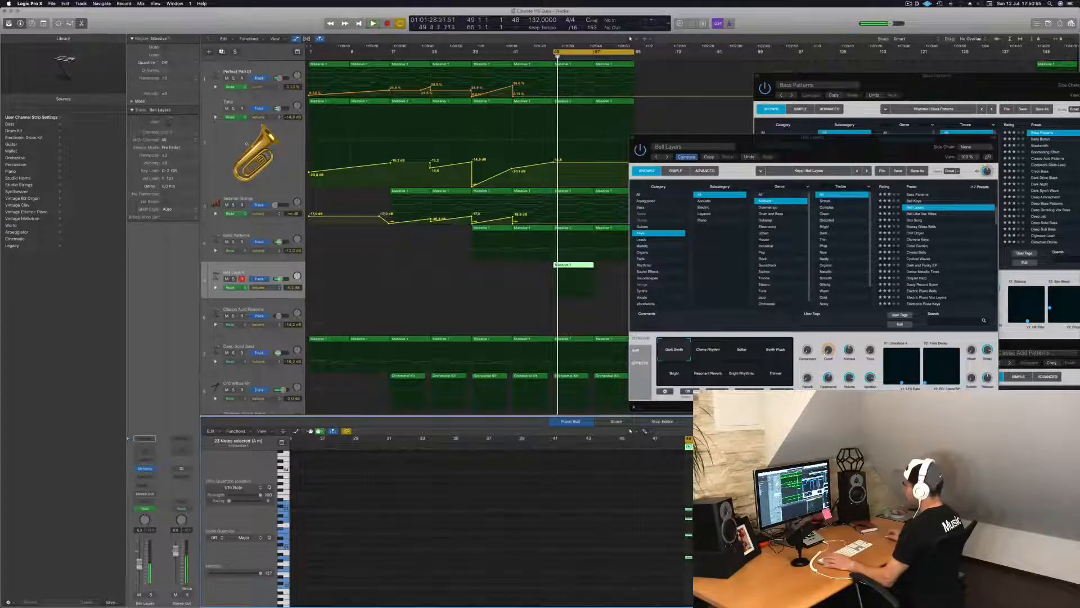
# Step: Add a send to Bus 4 on the Bell Layers track's channel strip
pyautogui.click(145, 487)
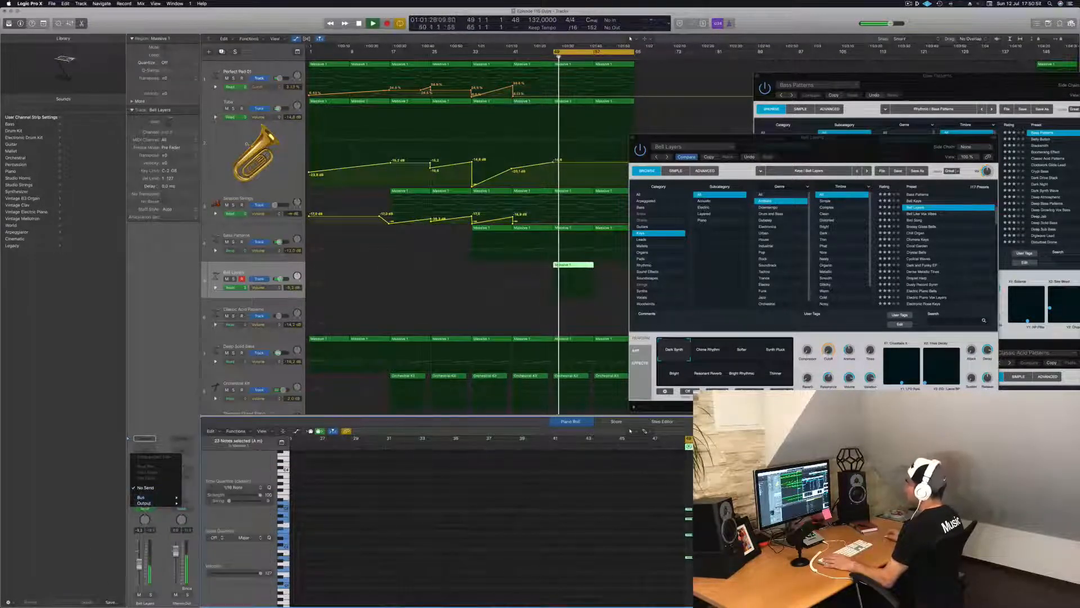
pyautogui.moveTo(155, 498)
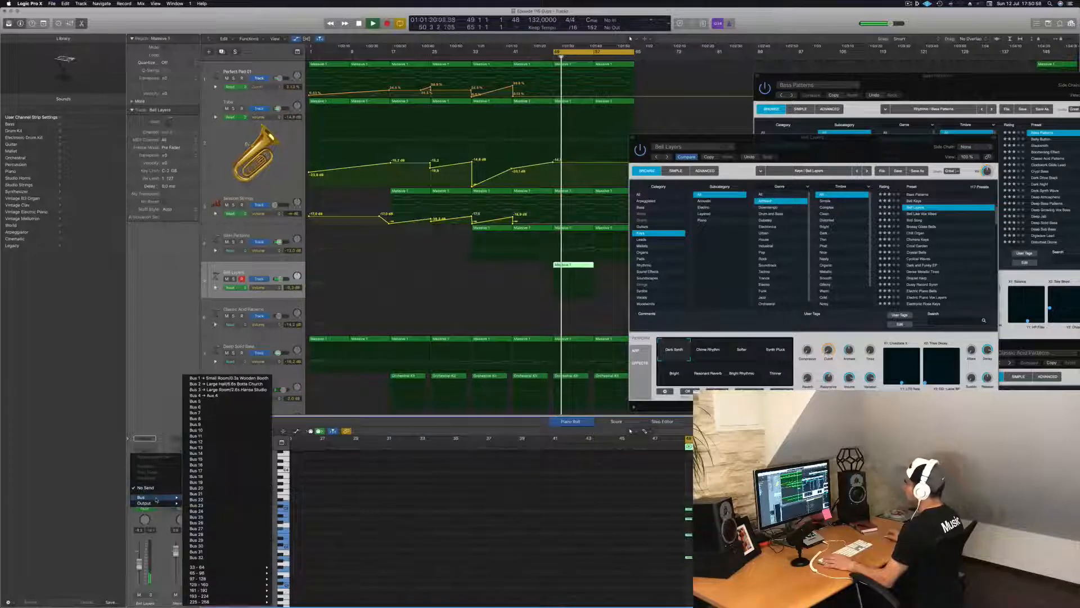
pyautogui.click(222, 396)
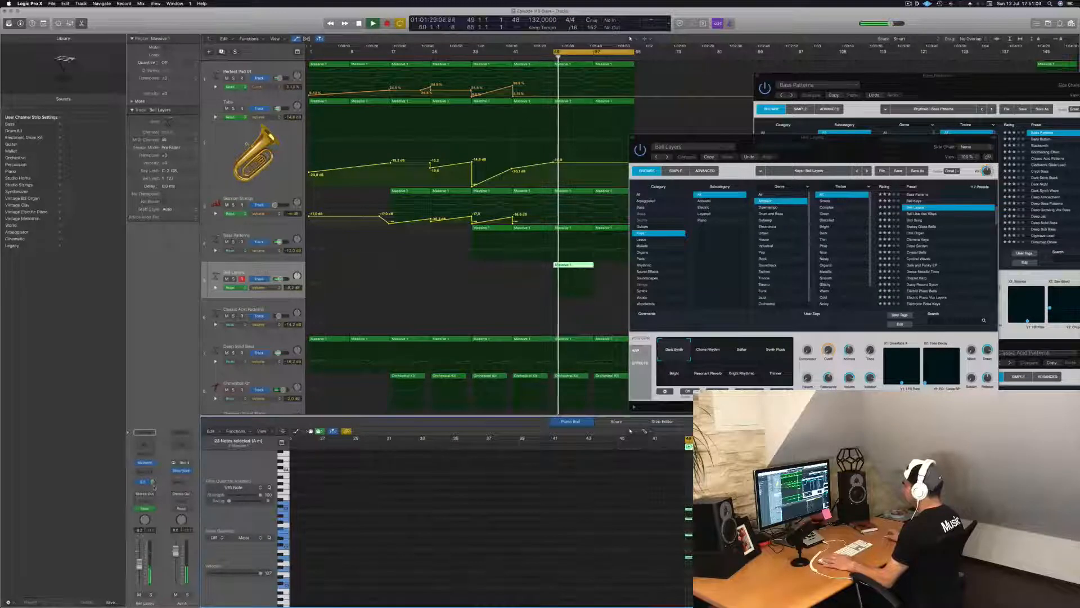
# Step: Audition the Keys presets from Chill Organ to Dusty Record Synth during playback and load Electronic Rose Keys
pyautogui.click(922, 232)
pyautogui.moveTo(912, 138); pyautogui.dragTo(830, 204)
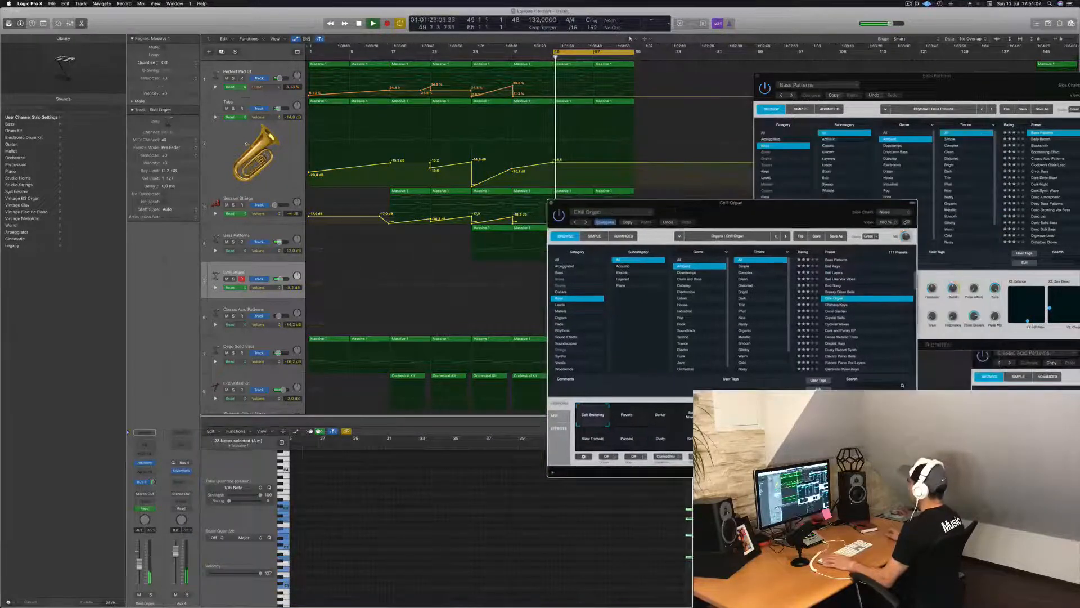
pyautogui.click(841, 292)
pyautogui.press('space')
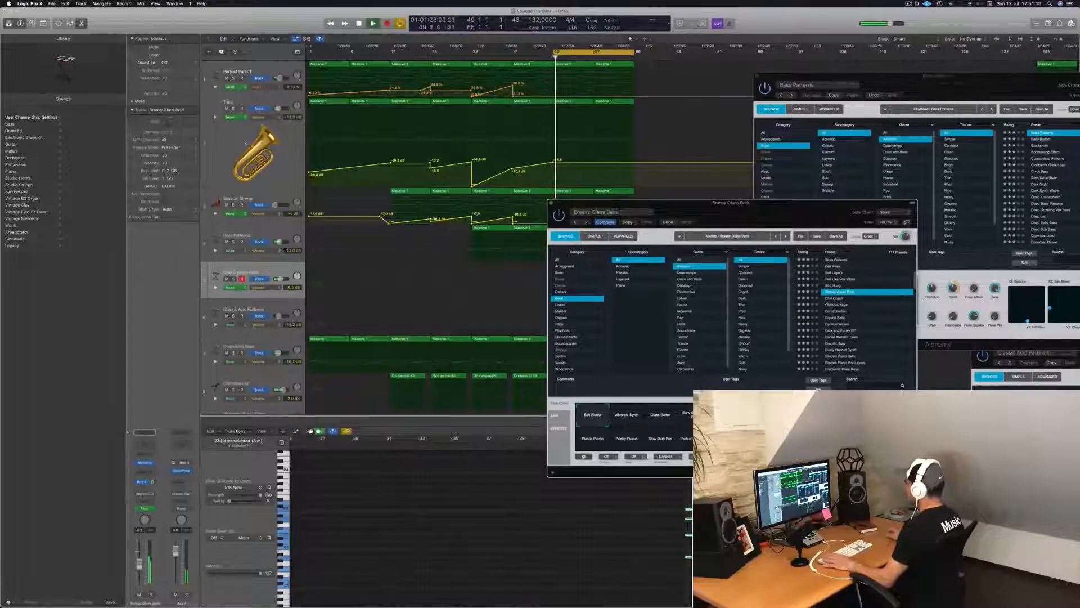
pyautogui.click(832, 330)
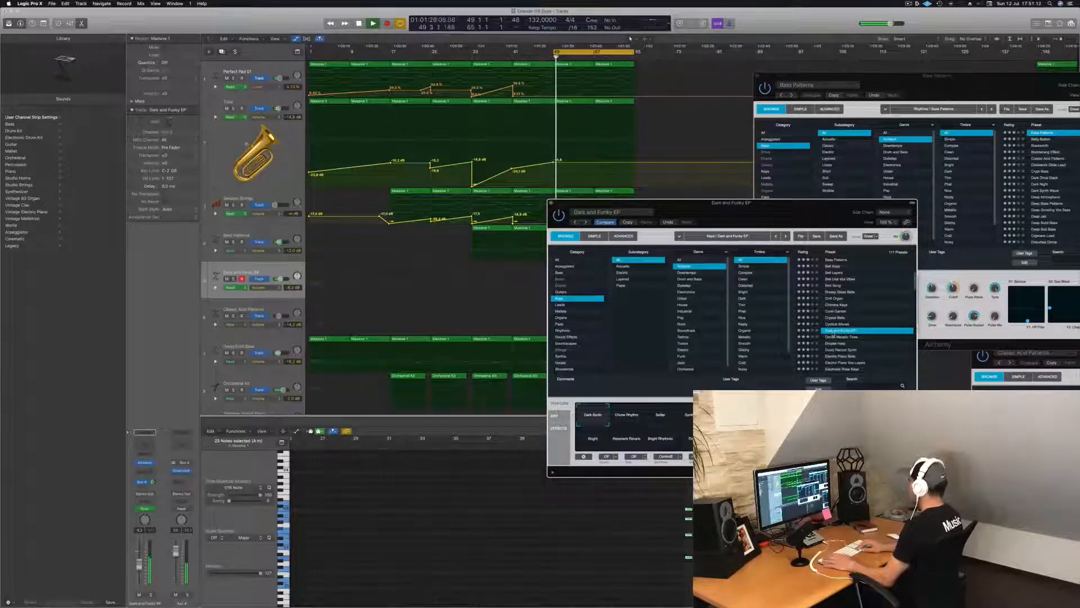
pyautogui.click(833, 336)
pyautogui.press('space')
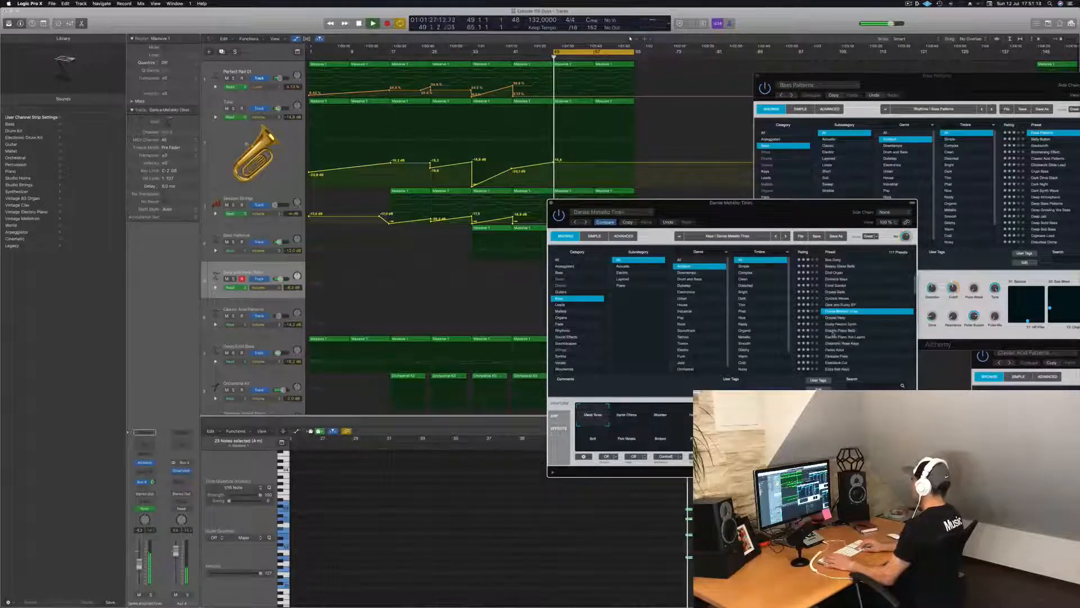
pyautogui.press('Down')
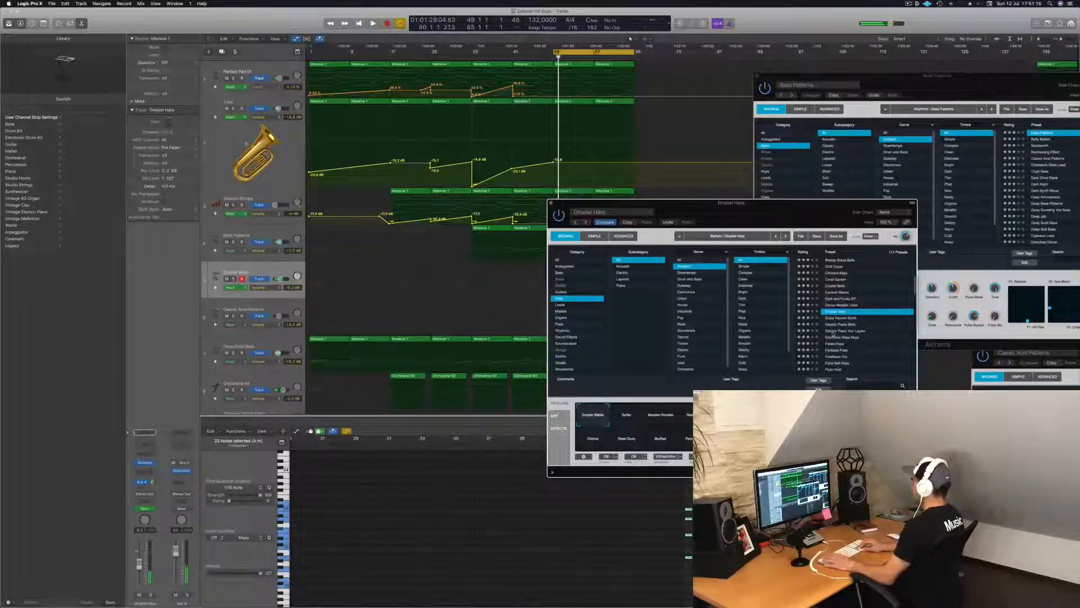
pyautogui.press('Down')
pyautogui.press('space')
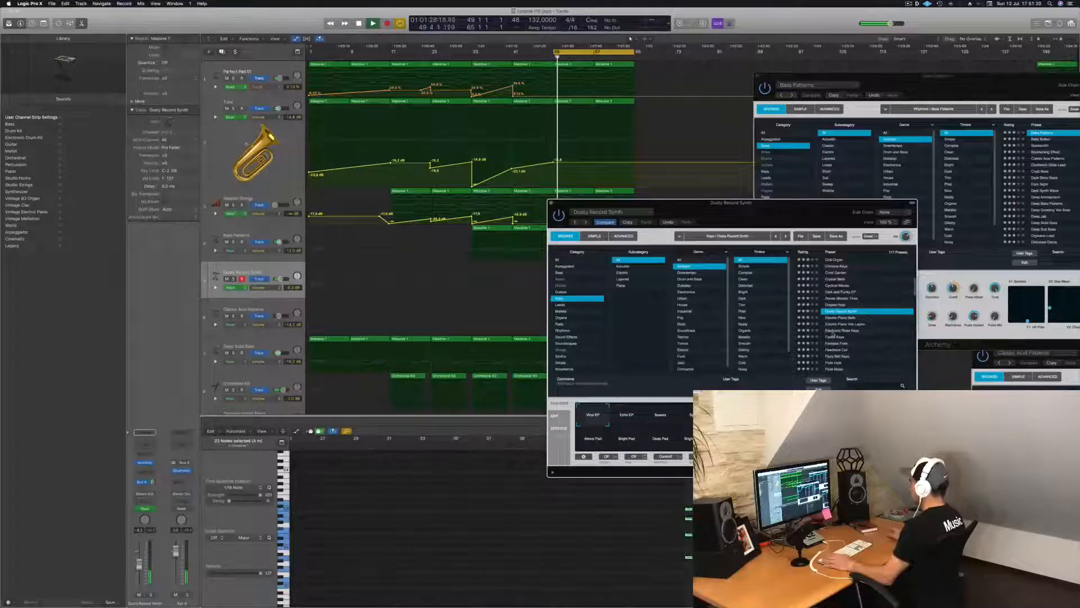
pyautogui.click(834, 334)
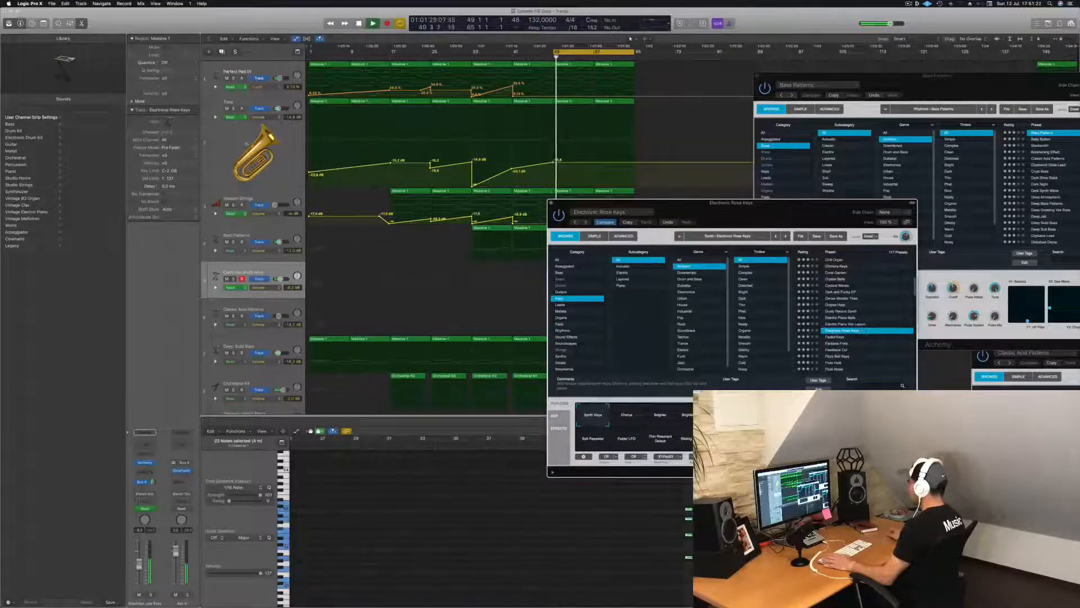
# Step: Move the Alchemy window aside, try out the preset's sound variations and choose Brighter Chorus
pyautogui.moveTo(812, 213); pyautogui.dragTo(956, 103)
pyautogui.click(778, 303)
pyautogui.click(813, 305)
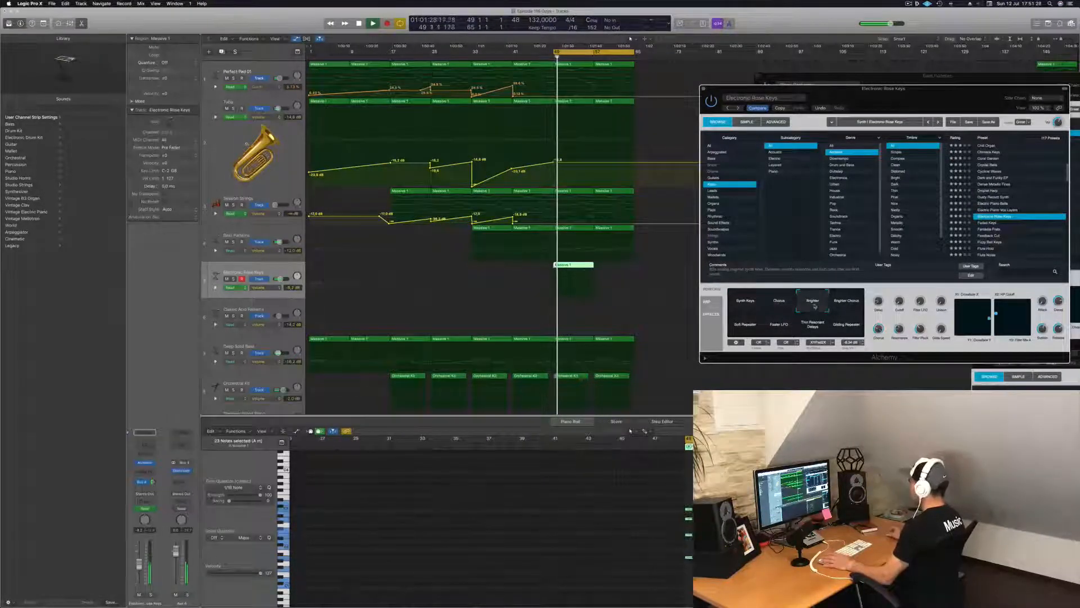
pyautogui.click(847, 305)
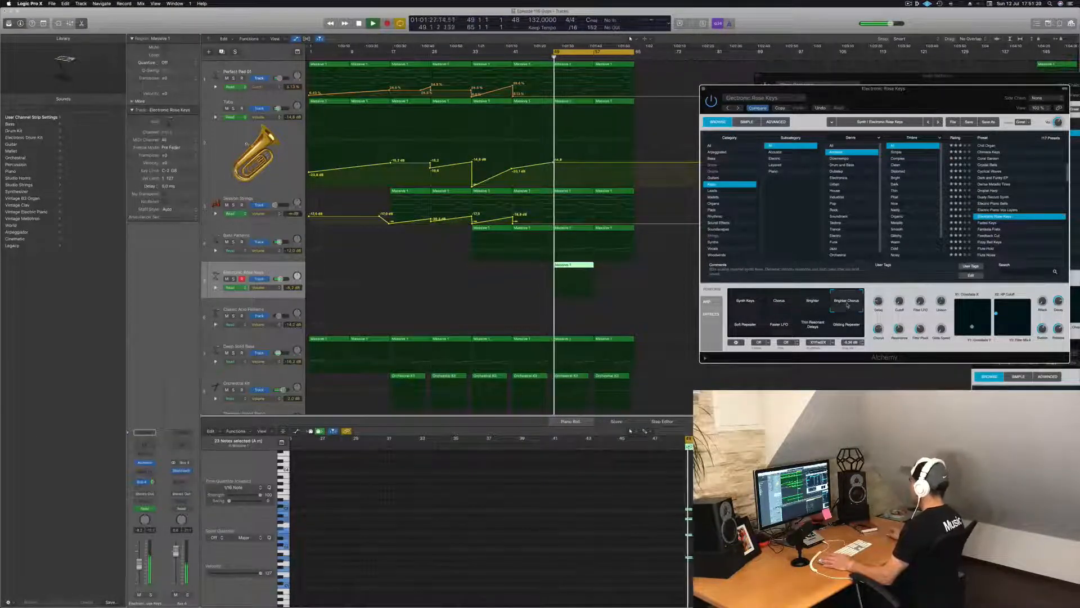
pyautogui.click(743, 327)
pyautogui.click(788, 329)
pyautogui.click(813, 325)
pyautogui.click(847, 328)
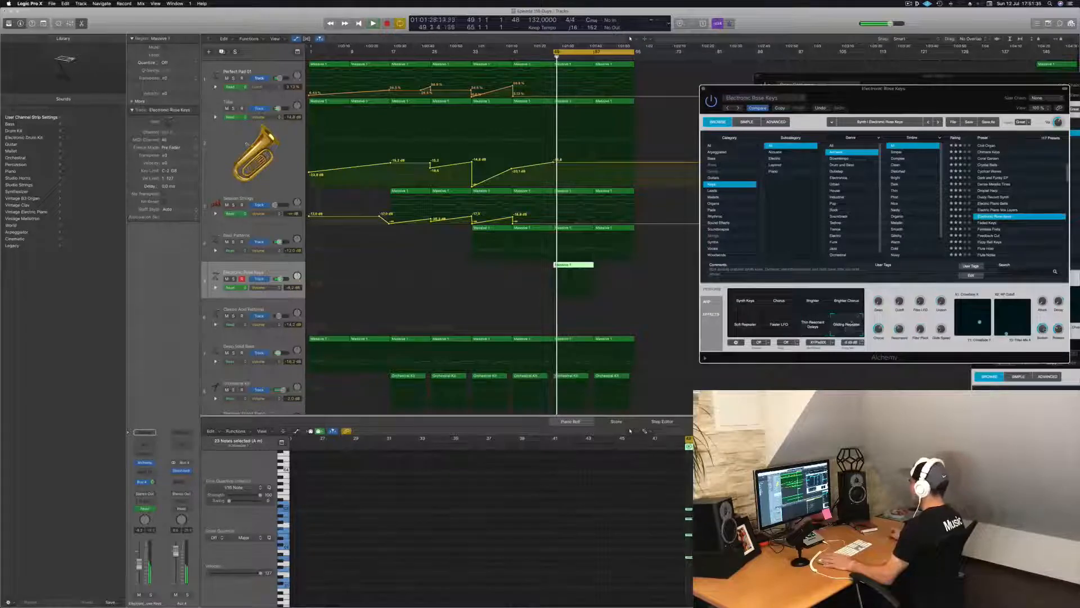
pyautogui.click(854, 302)
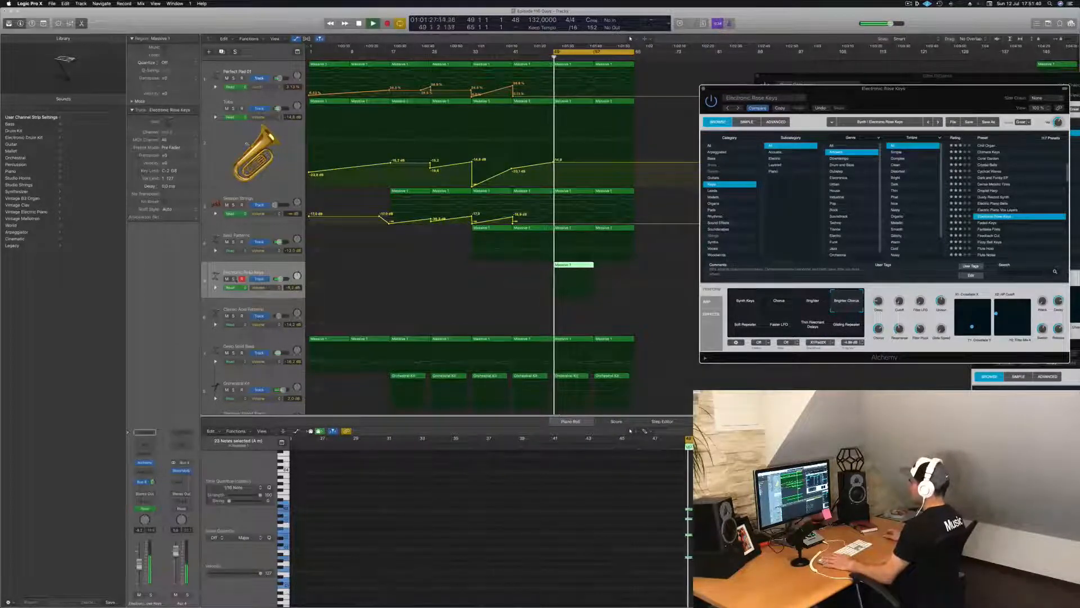
# Step: Adjust the Cutoff control, display the Cutoff automation on the Electronic Rose Keys track and delete that automation
pyautogui.press('space')
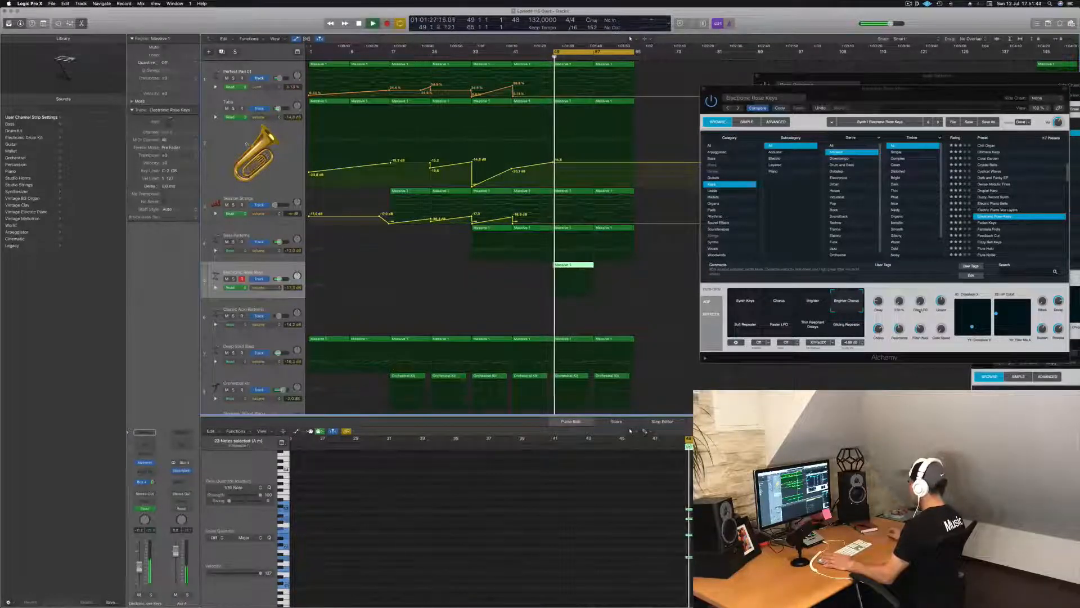
pyautogui.press('space')
pyautogui.moveTo(899, 300); pyautogui.dragTo(905, 276)
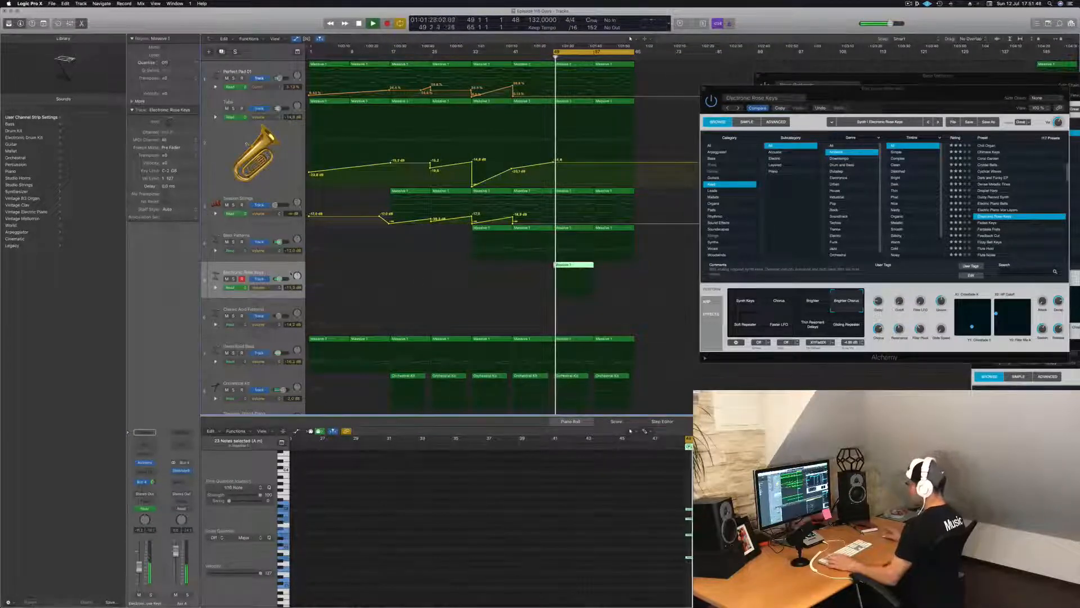
pyautogui.click(268, 290)
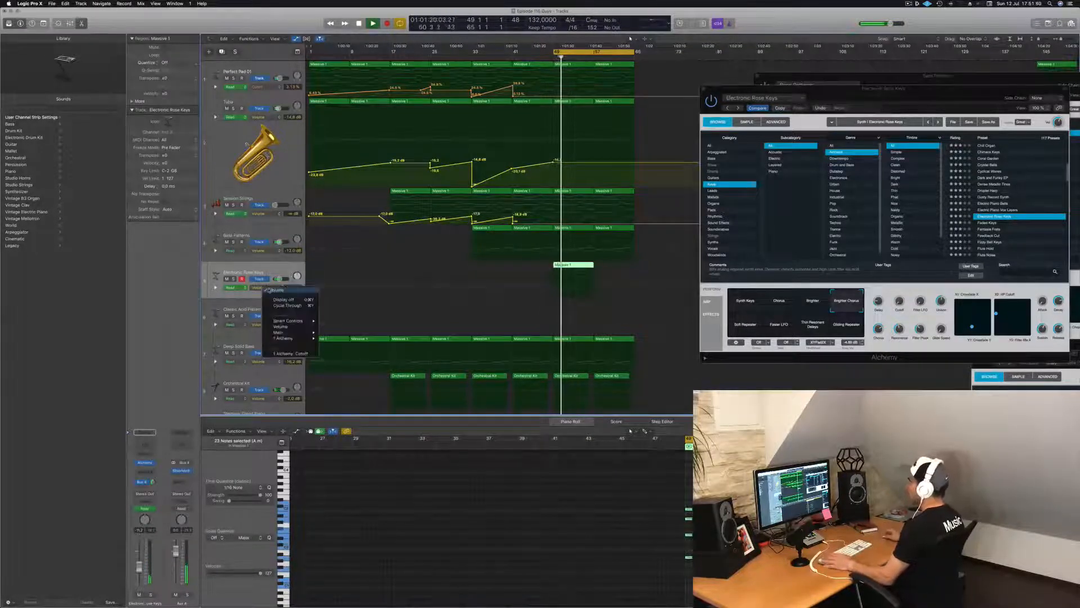
pyautogui.click(286, 285)
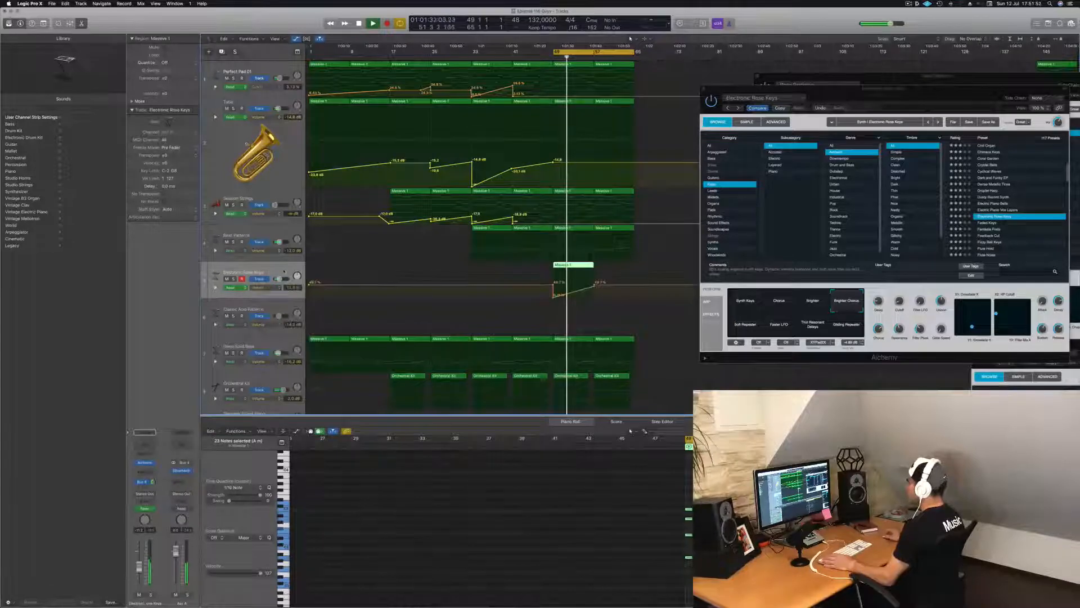
pyautogui.press('ctrl+super+BackSpace')
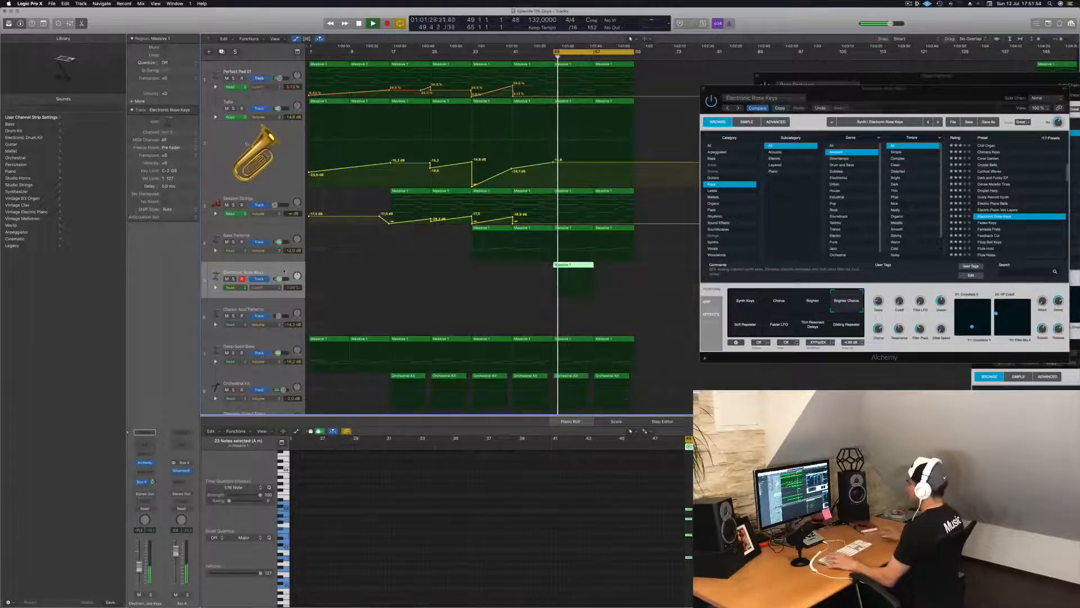
# Step: Compare the Synth Keys, Chorus and Brighter variations, select Brighter Chorus and shift the instrument window slightly
pyautogui.click(902, 279)
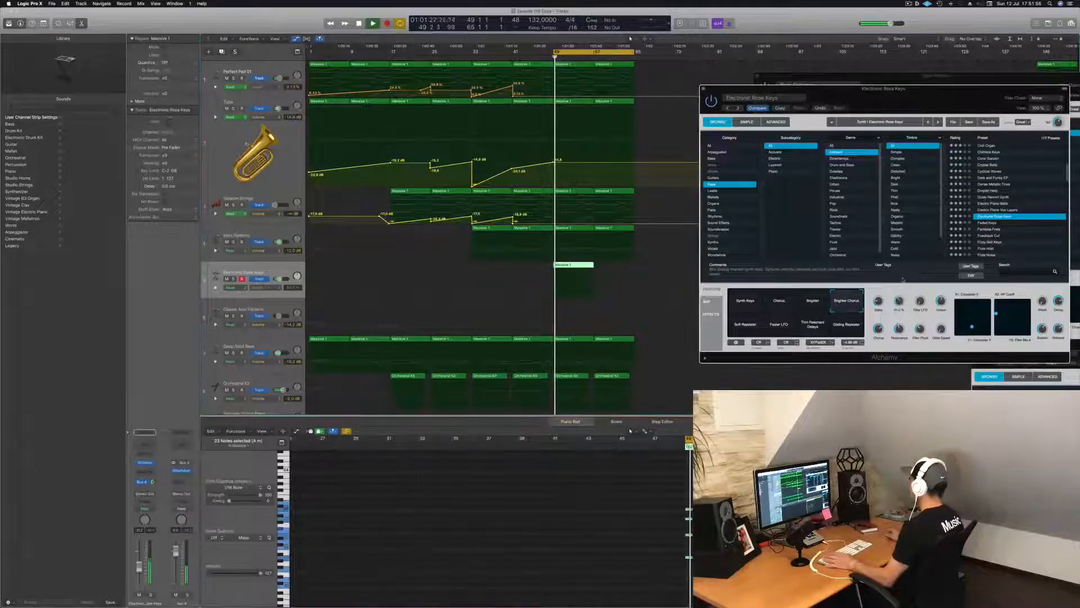
pyautogui.click(749, 303)
pyautogui.click(785, 304)
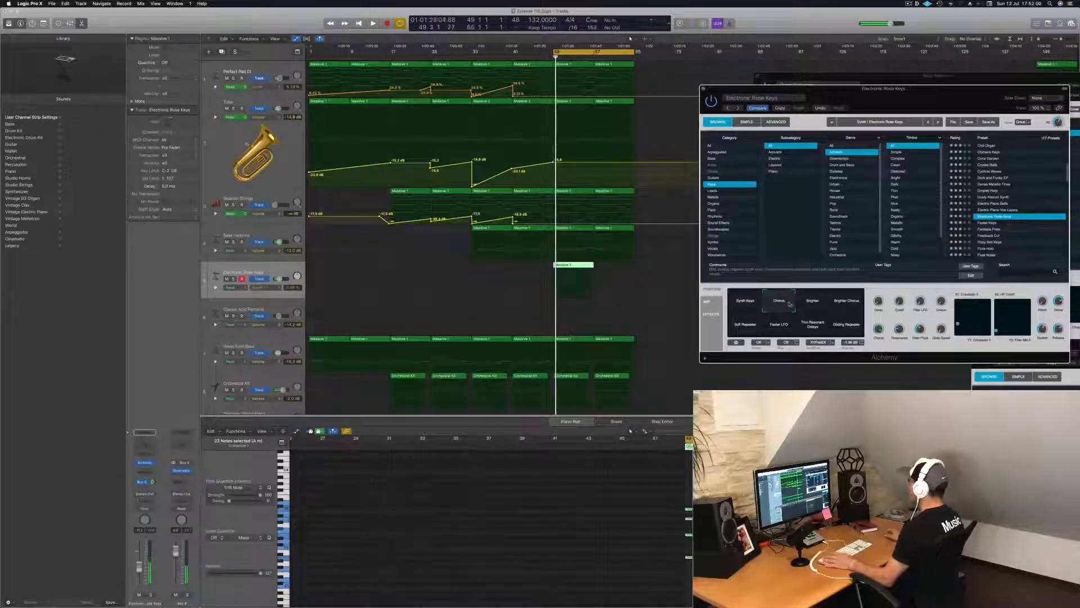
pyautogui.click(816, 305)
pyautogui.click(848, 304)
pyautogui.moveTo(948, 105); pyautogui.dragTo(924, 105)
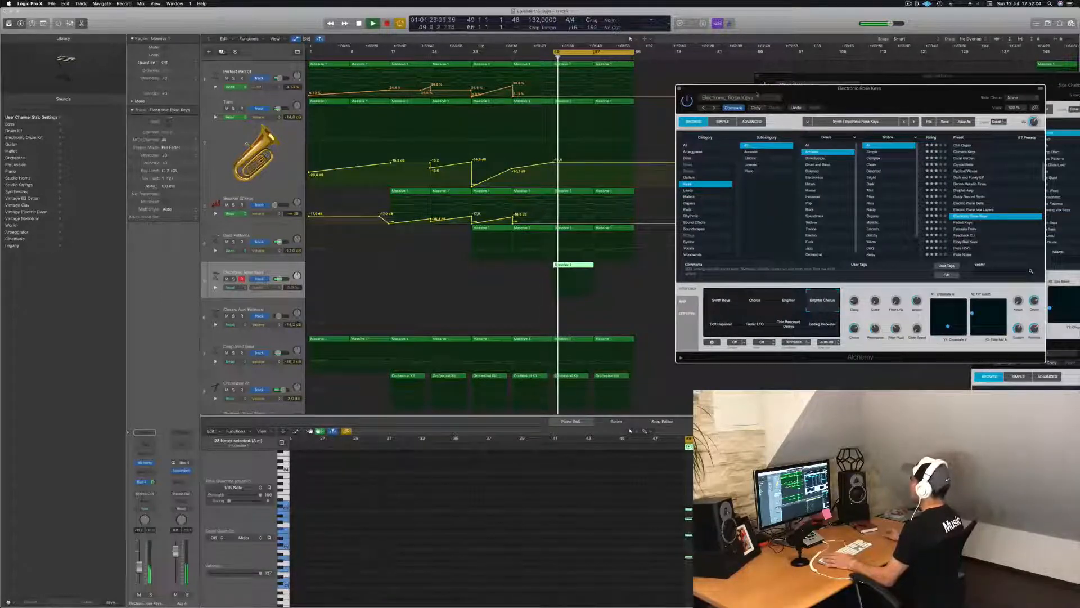
# Step: Close the Electronic Rose Keys instrument window and select groups of notes in its region in the piano roll while playing back bars 49 to 65
pyautogui.click(679, 88)
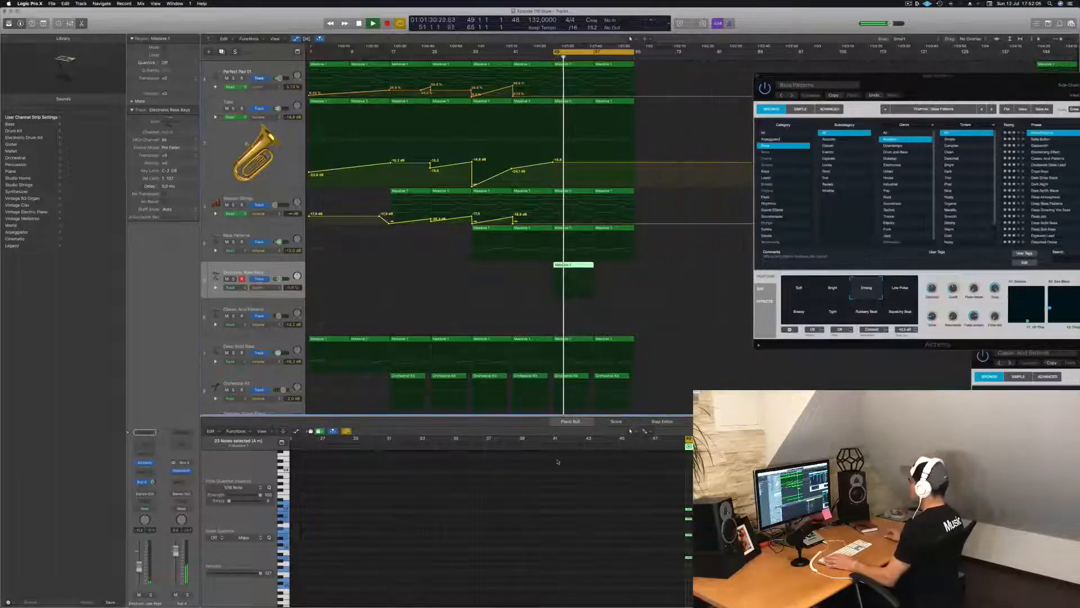
pyautogui.press('space')
pyautogui.press('space')
pyautogui.moveTo(726, 489); pyautogui.dragTo(771, 568)
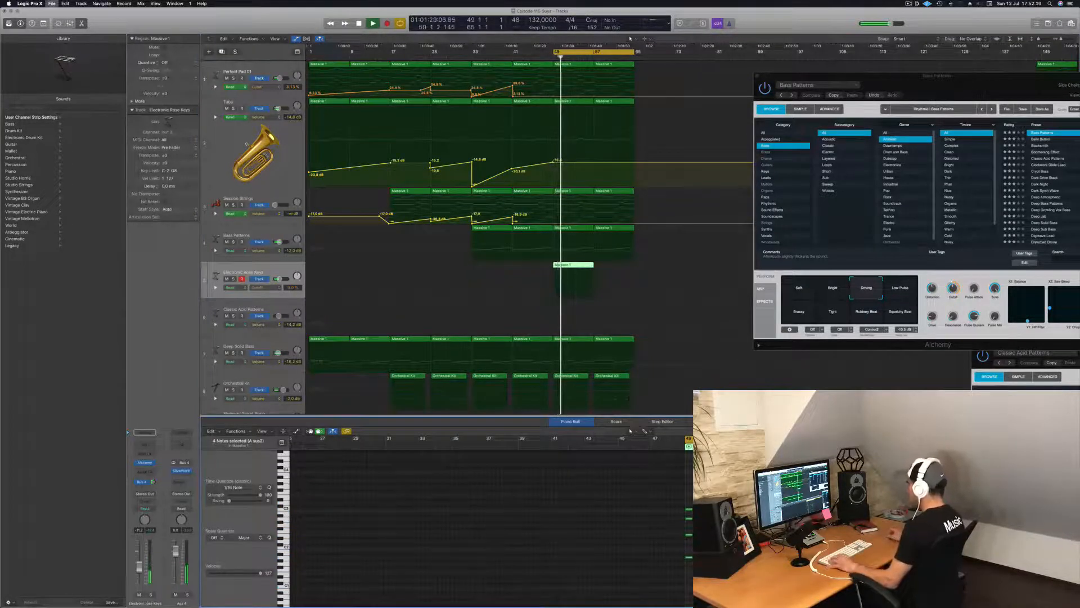
pyautogui.hscroll(-3, 779, 562)
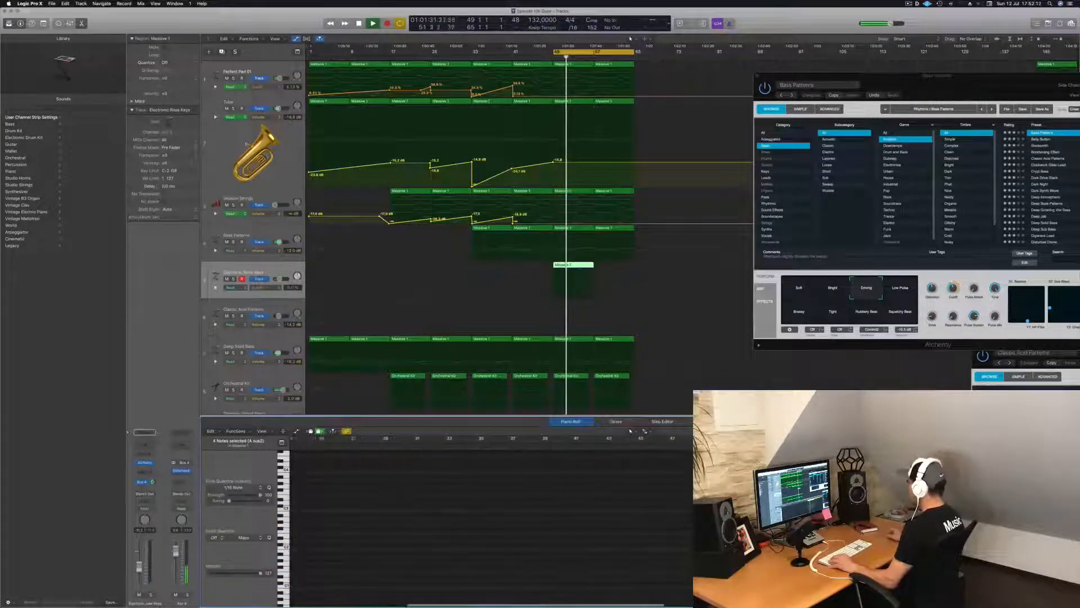
pyautogui.scroll(-3, 771, 563)
pyautogui.moveTo(726, 506); pyautogui.dragTo(771, 563)
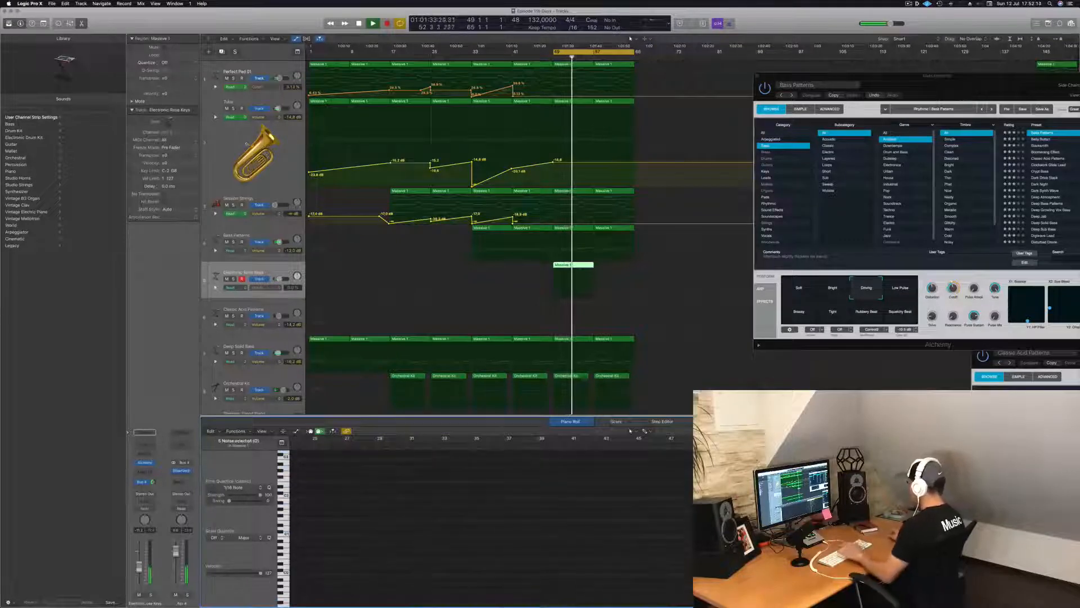
pyautogui.hscroll(3, 778, 563)
pyautogui.scroll(5, 778, 563)
pyautogui.scroll(-2, 490, 529)
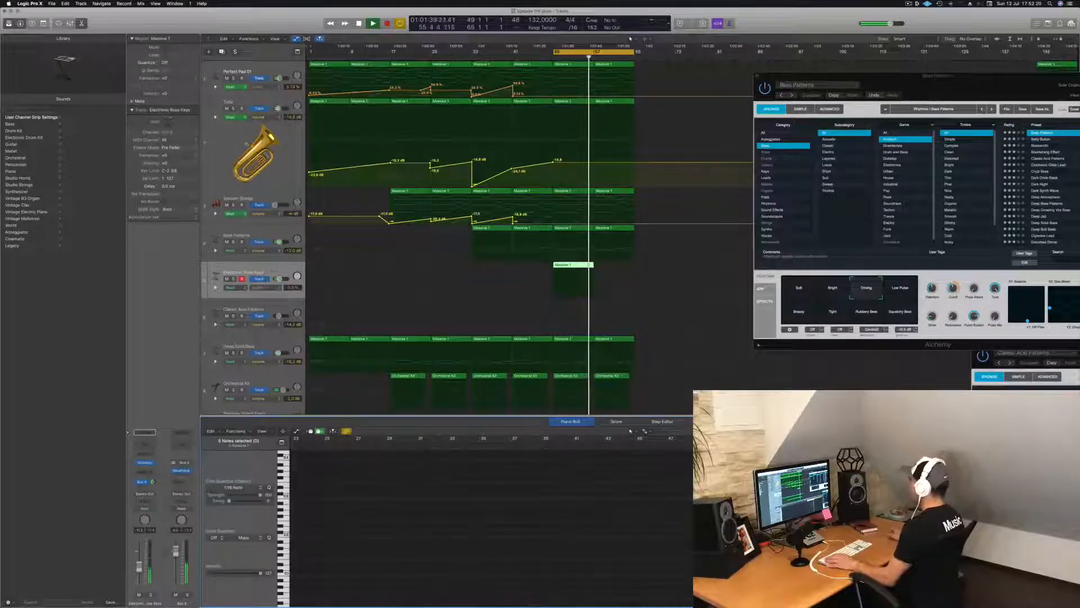
# Step: Duplicate the Electronic Rose Keys region to bar 57 and extend the cycle range back to bar 33
pyautogui.moveTo(570, 265); pyautogui.dragTo(611, 267)
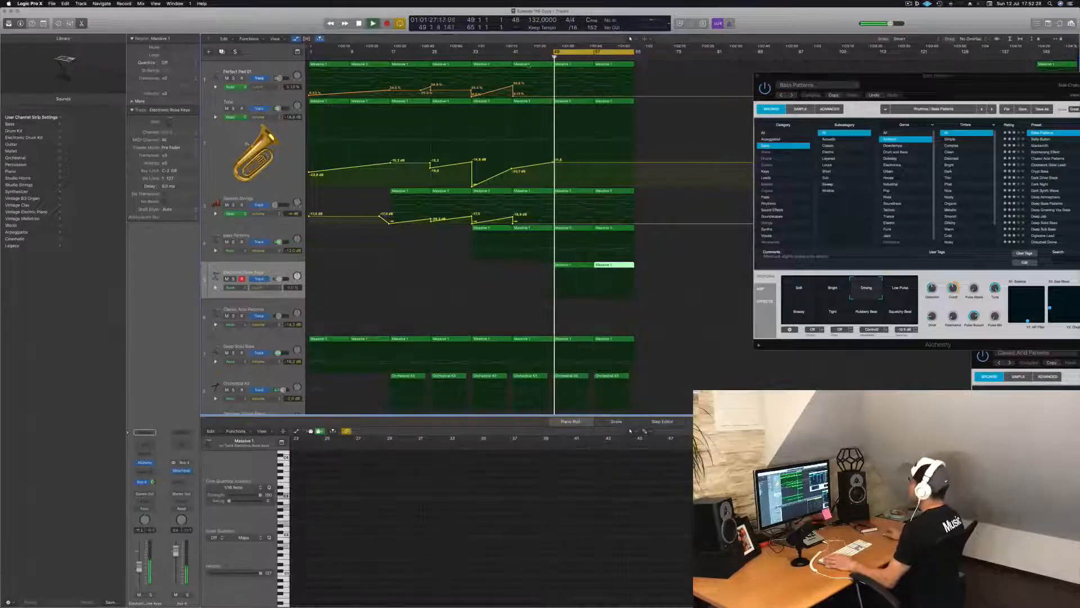
pyautogui.press('space')
pyautogui.press('space')
pyautogui.click(466, 57)
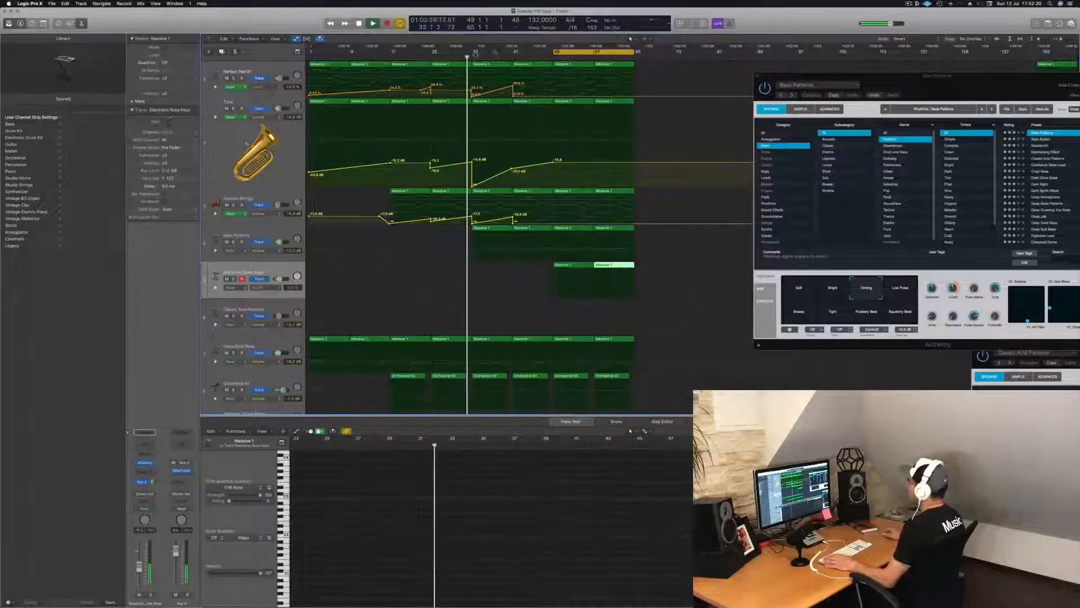
pyautogui.moveTo(554, 51); pyautogui.dragTo(474, 52)
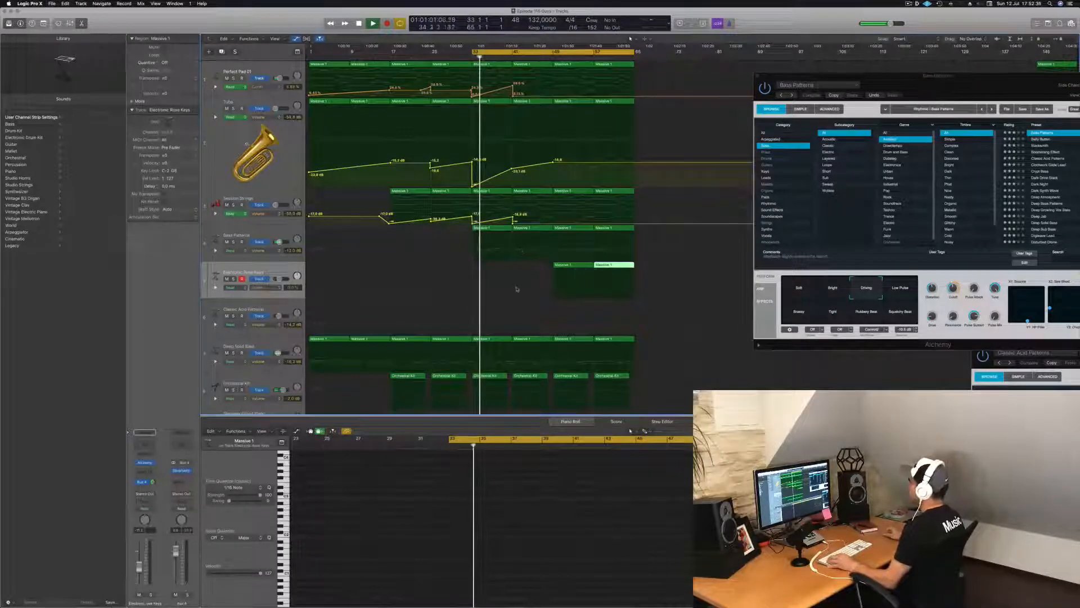
# Step: Shape the Perfect Pad and Tuba automation to rise until bar 49 and drop sharply there, and save the project
pyautogui.scroll(-1, 528, 275)
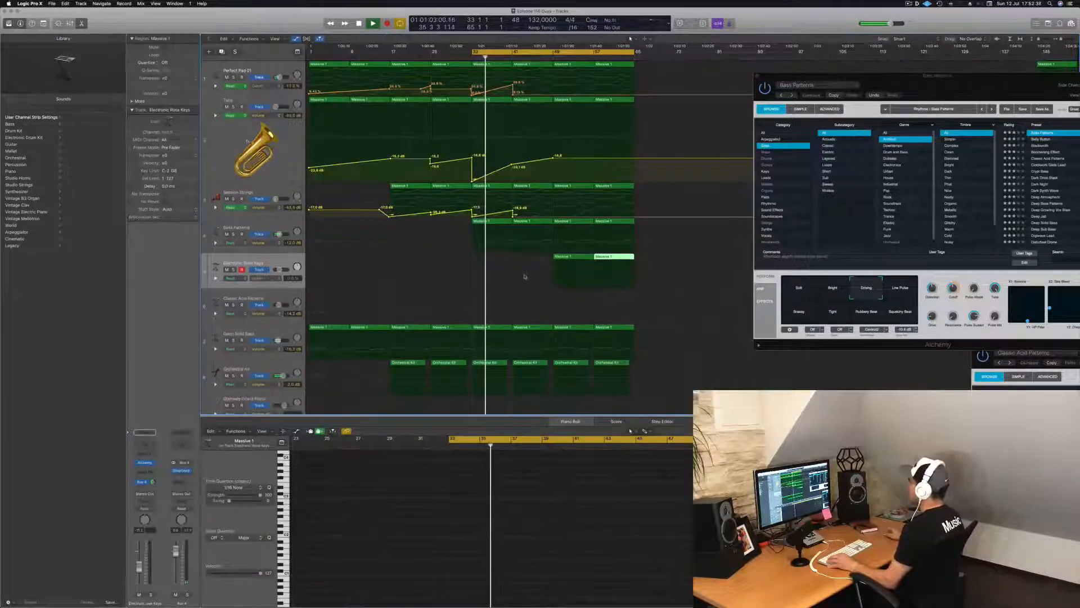
pyautogui.scroll(-2, 525, 263)
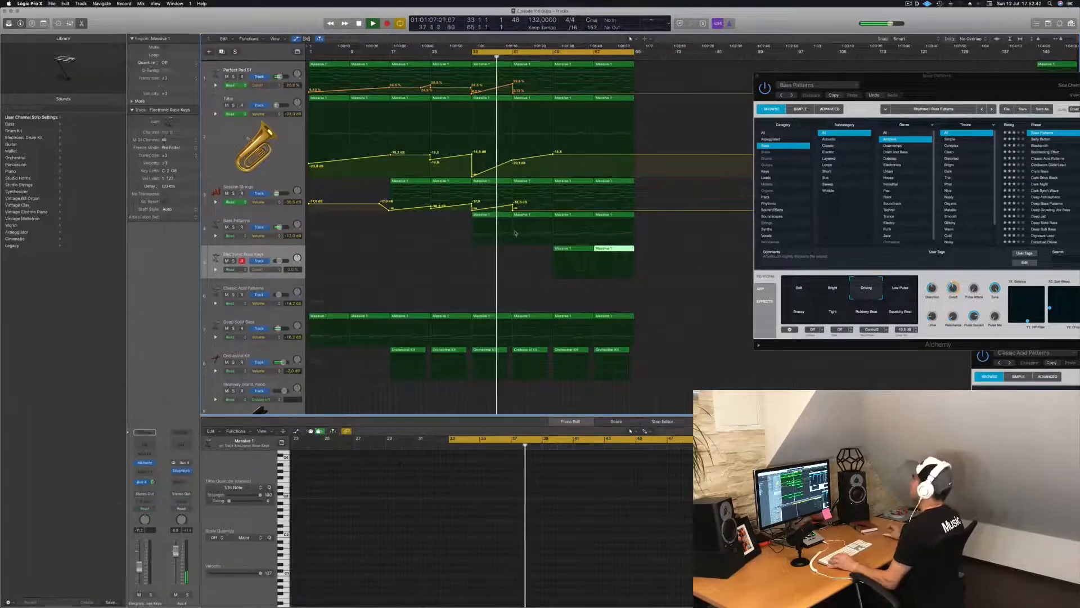
pyautogui.click(553, 93)
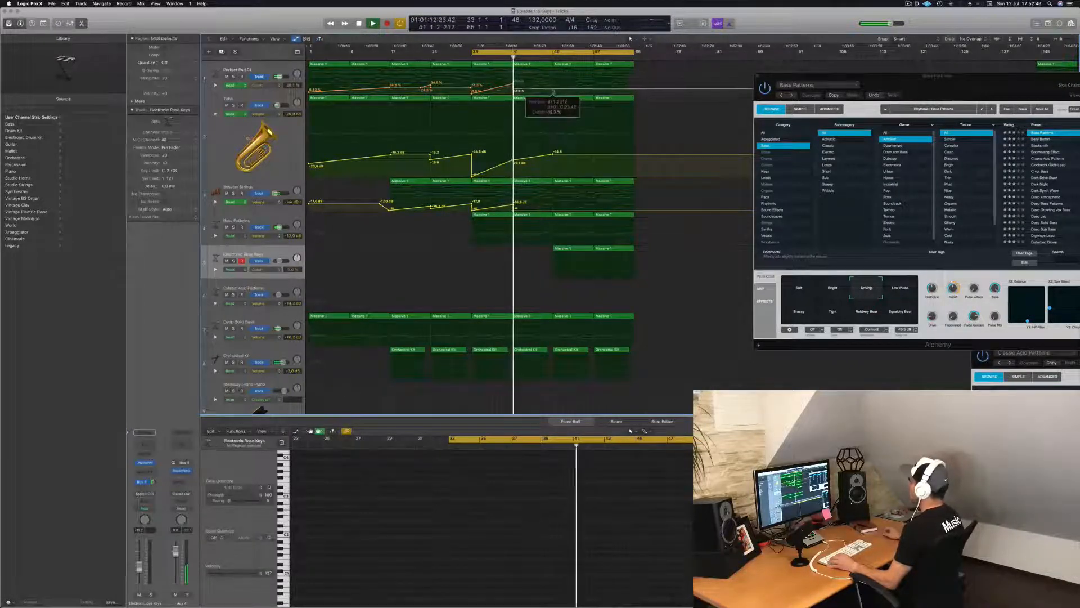
pyautogui.click(554, 95)
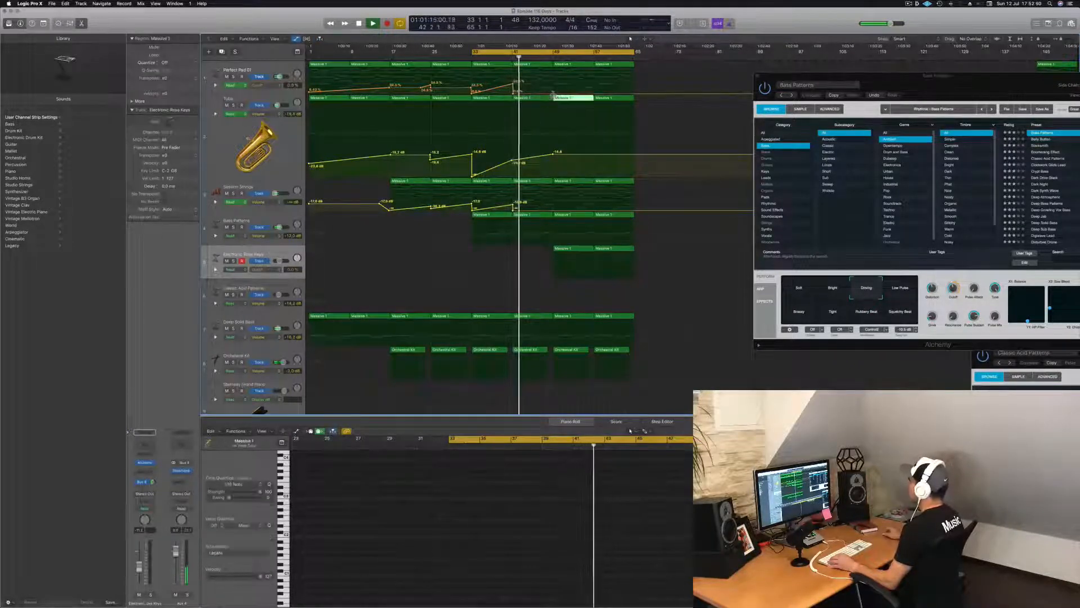
pyautogui.moveTo(553, 93); pyautogui.dragTo(553, 81)
pyautogui.moveTo(553, 154); pyautogui.dragTo(555, 171)
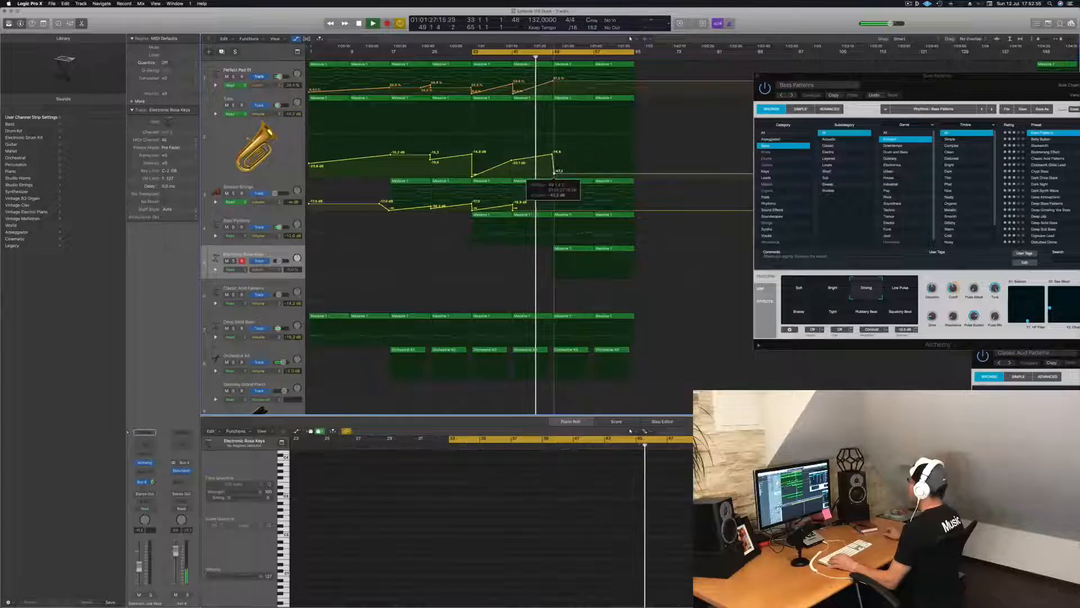
pyautogui.moveTo(553, 81); pyautogui.dragTo(554, 91)
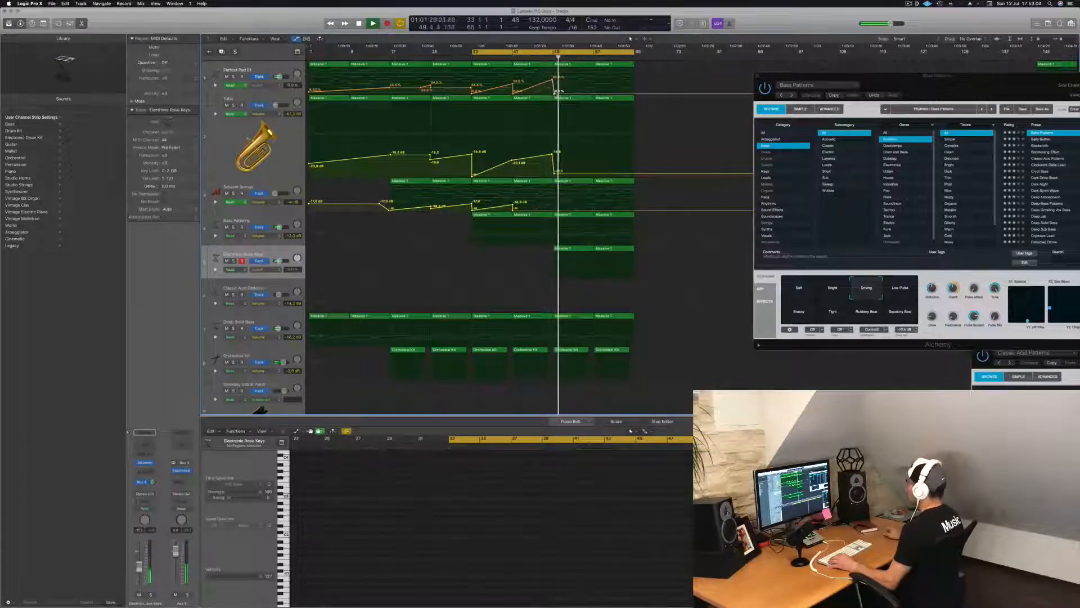
pyautogui.click(547, 57)
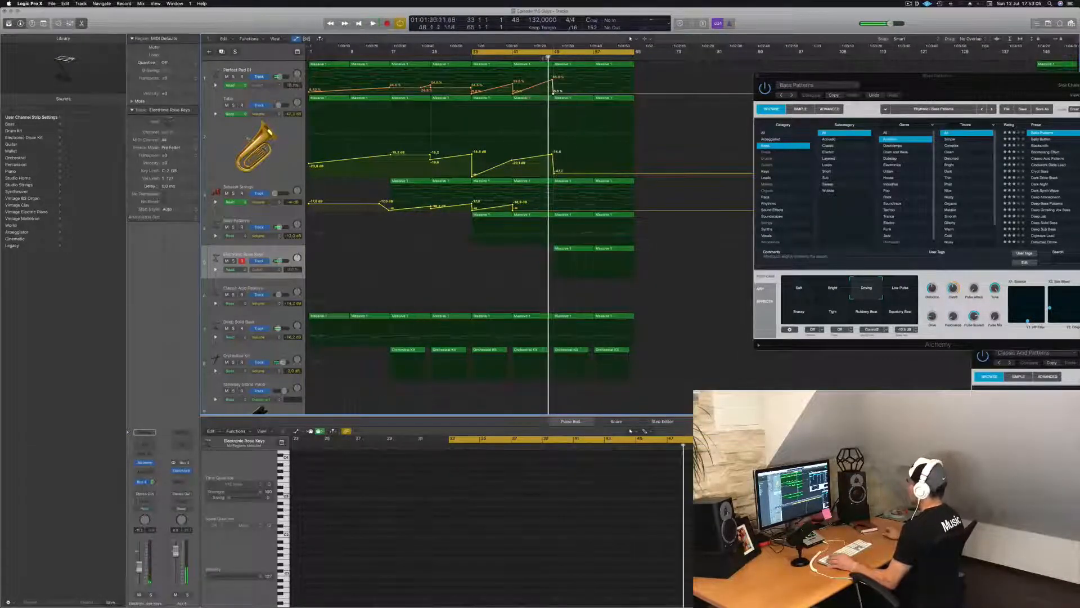
pyautogui.press('super+s')
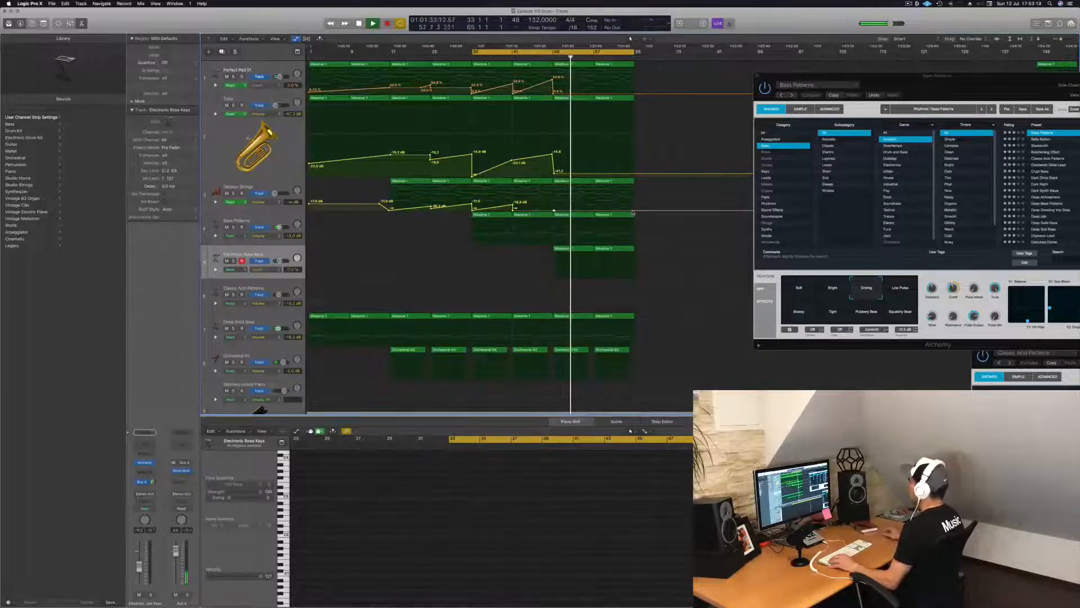
# Step: Shape the strings track's volume automation with a small rise and drop at bar 57 and a ramp up to bar 65
pyautogui.click(594, 208)
pyautogui.moveTo(594, 210); pyautogui.dragTo(596, 211)
pyautogui.click(595, 206)
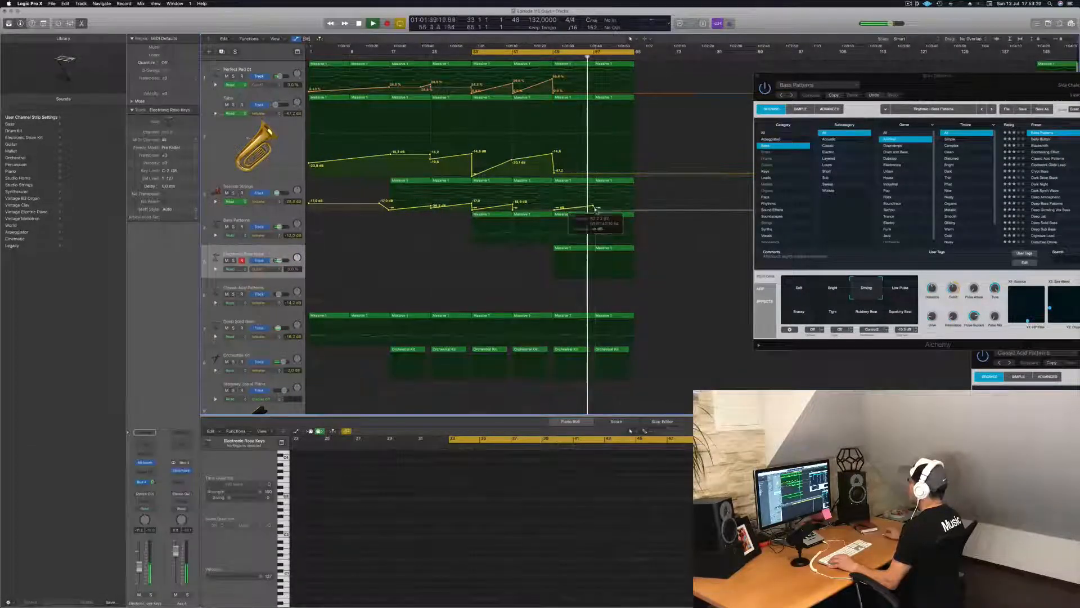
pyautogui.click(595, 210)
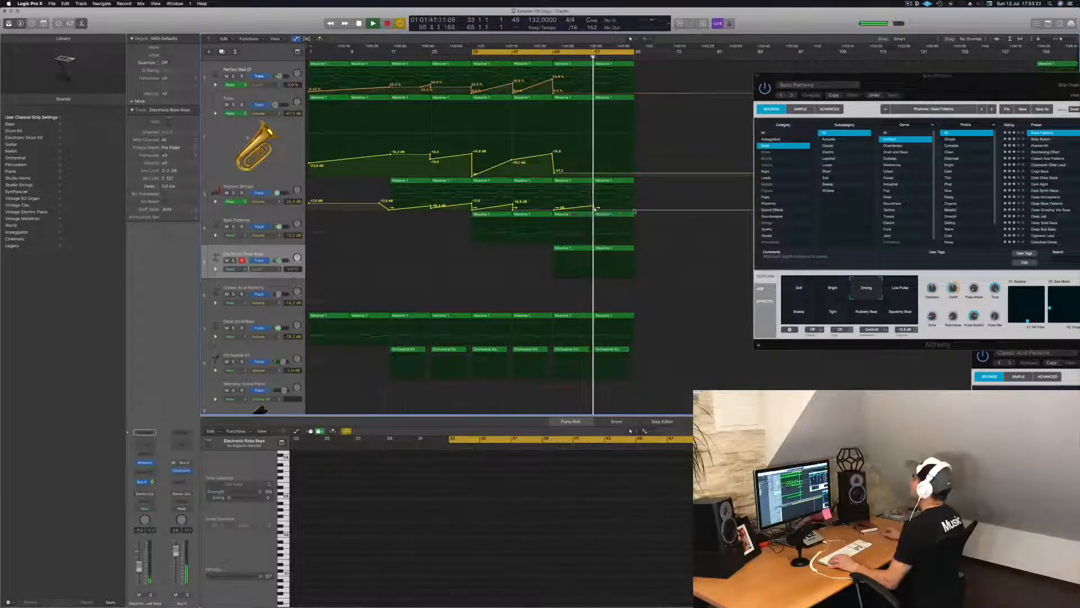
pyautogui.moveTo(634, 212); pyautogui.dragTo(635, 200)
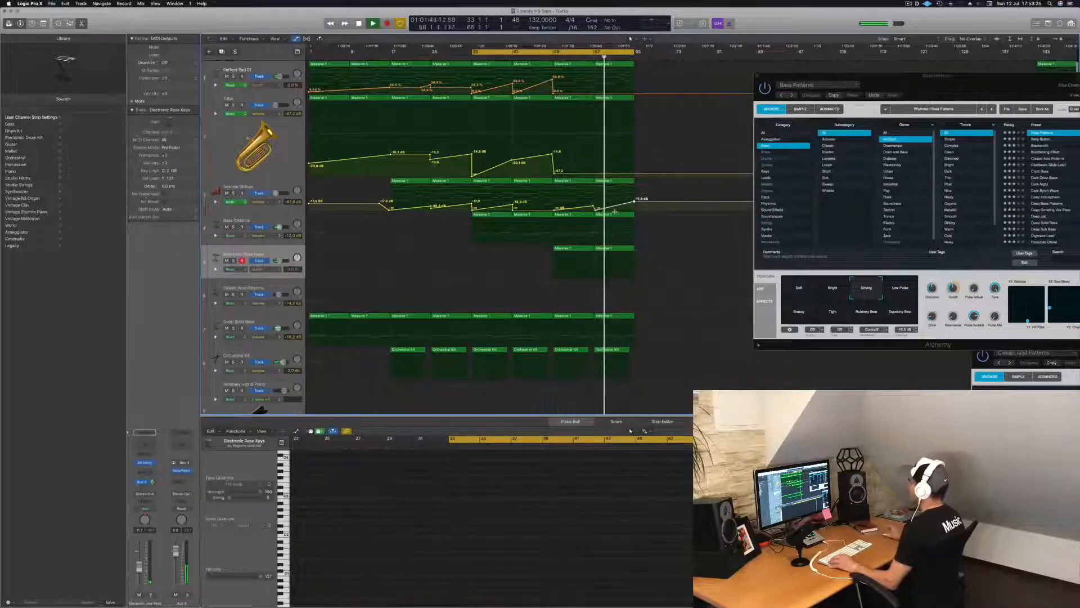
# Step: Delete the stray regions at the far end of the arrangement and shorten the project to end at about bar 105
pyautogui.moveTo(935, 81); pyautogui.dragTo(839, 203)
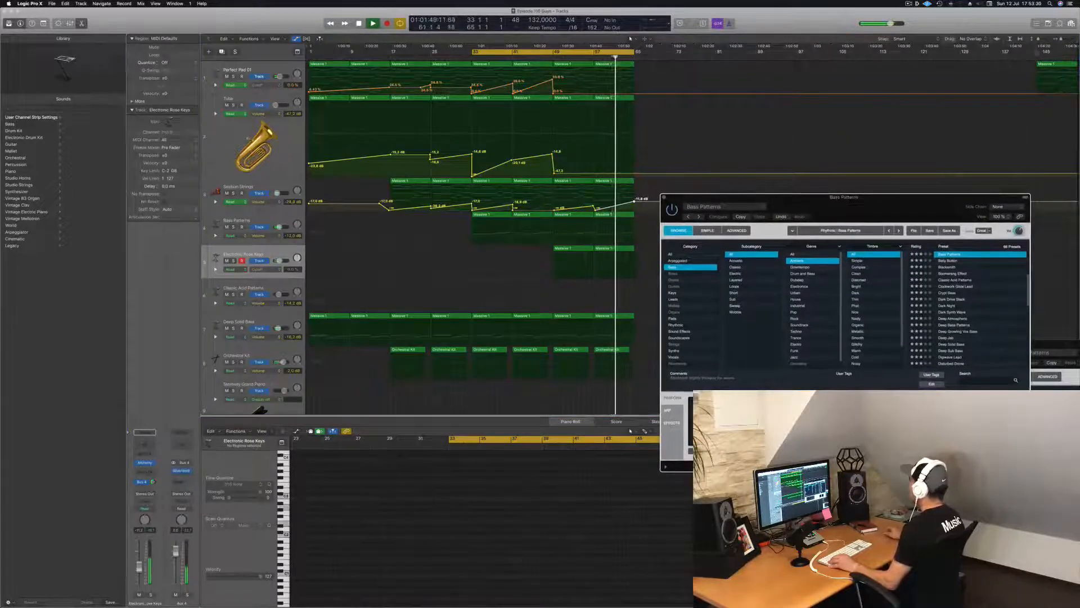
pyautogui.moveTo(1058, 66); pyautogui.dragTo(731, 71)
pyautogui.press('Delete')
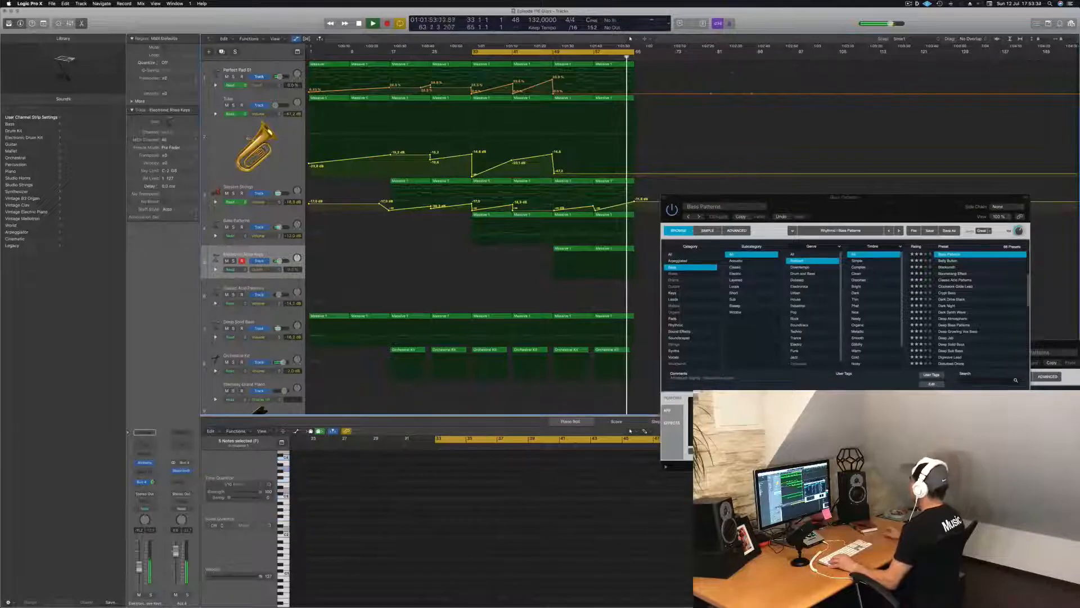
pyautogui.click(770, 56)
pyautogui.click(598, 57)
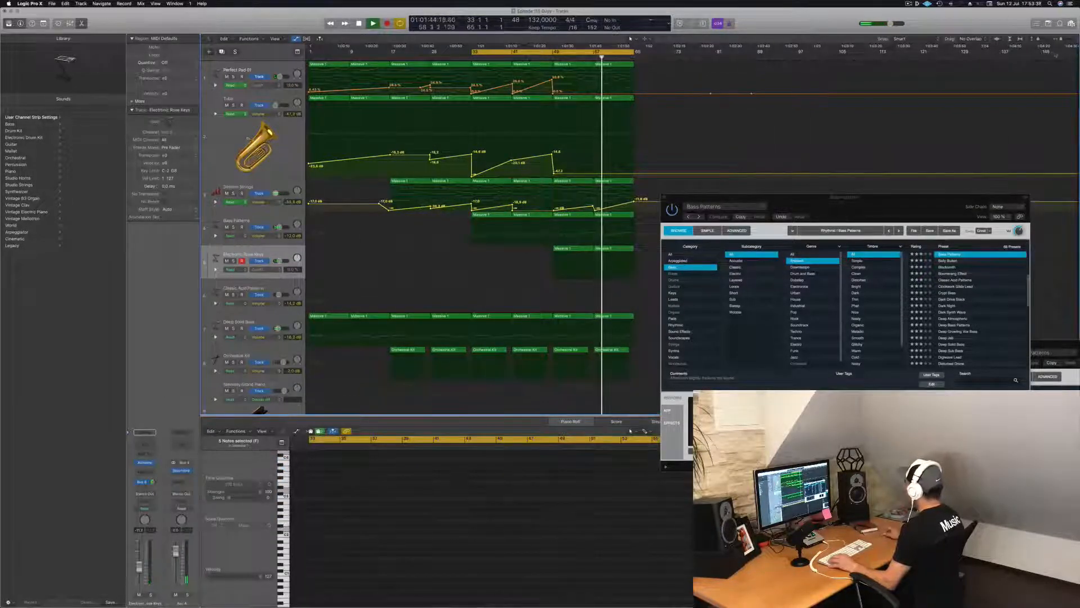
pyautogui.moveTo(1076, 47)
pyautogui.mouseDown()
pyautogui.moveTo(1052, 63)
pyautogui.moveTo(839, 68)
pyautogui.mouseUp()
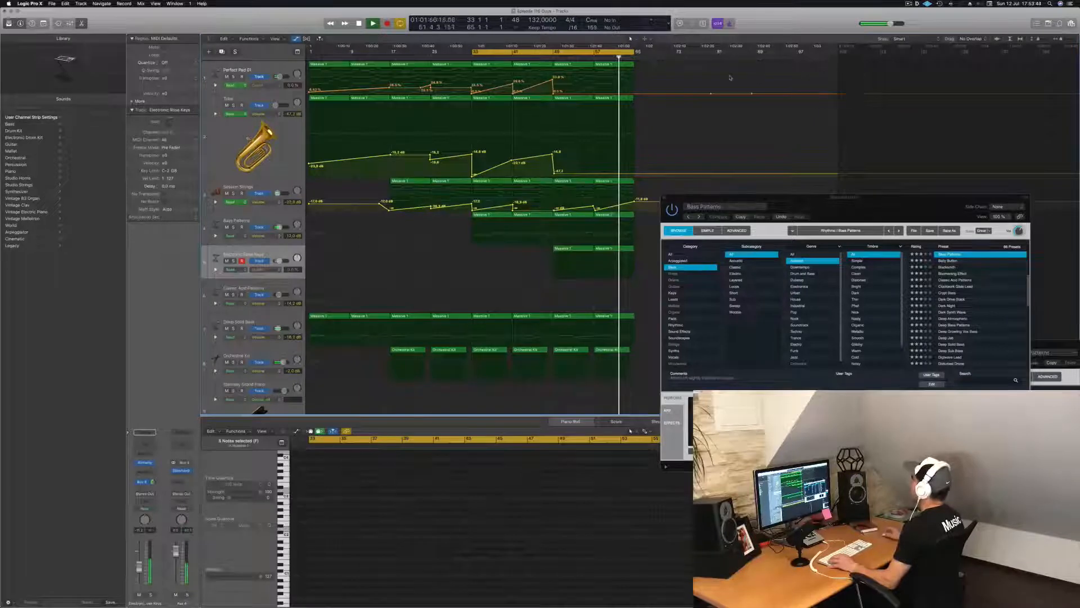
# Step: Duplicate the regions of bars 49 to 65 on all tracks twice, up to bar 97, and extend the cycle range to bar 97
pyautogui.moveTo(776, 203); pyautogui.dragTo(723, 245)
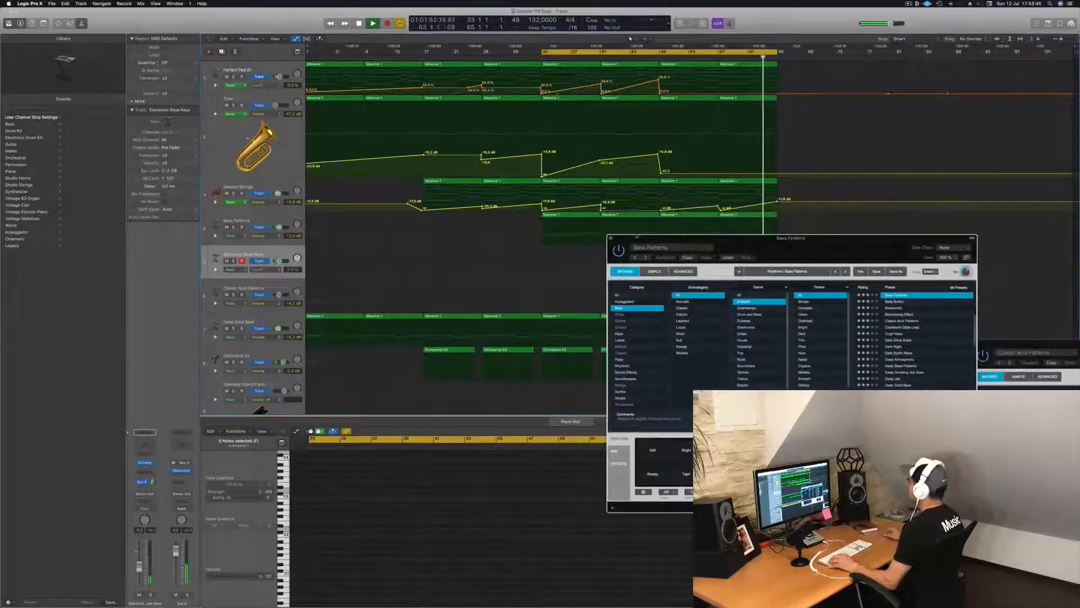
pyautogui.click(611, 240)
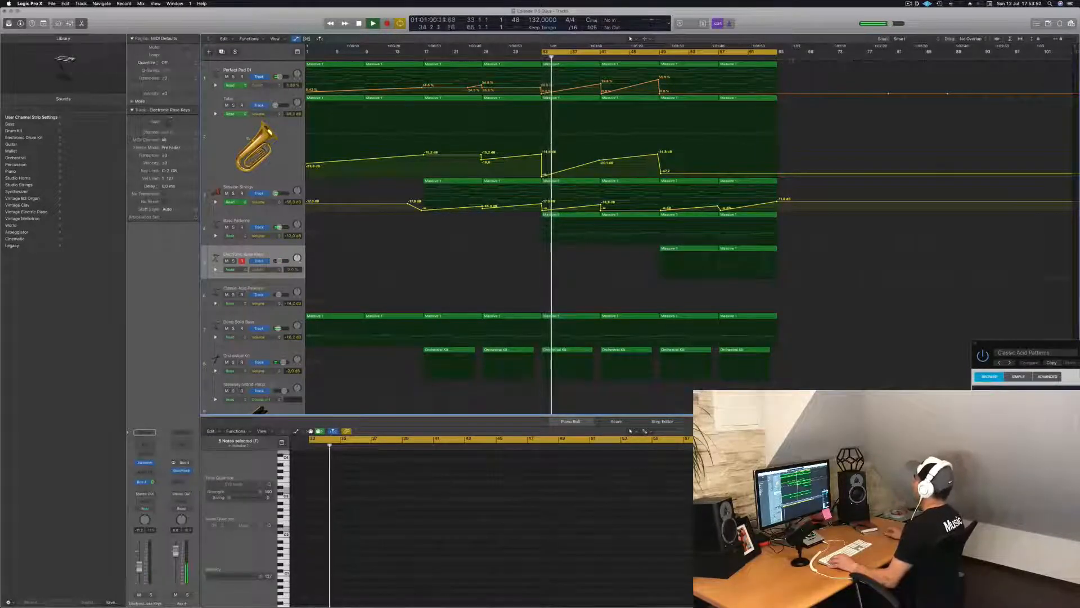
pyautogui.moveTo(809, 68); pyautogui.dragTo(668, 376)
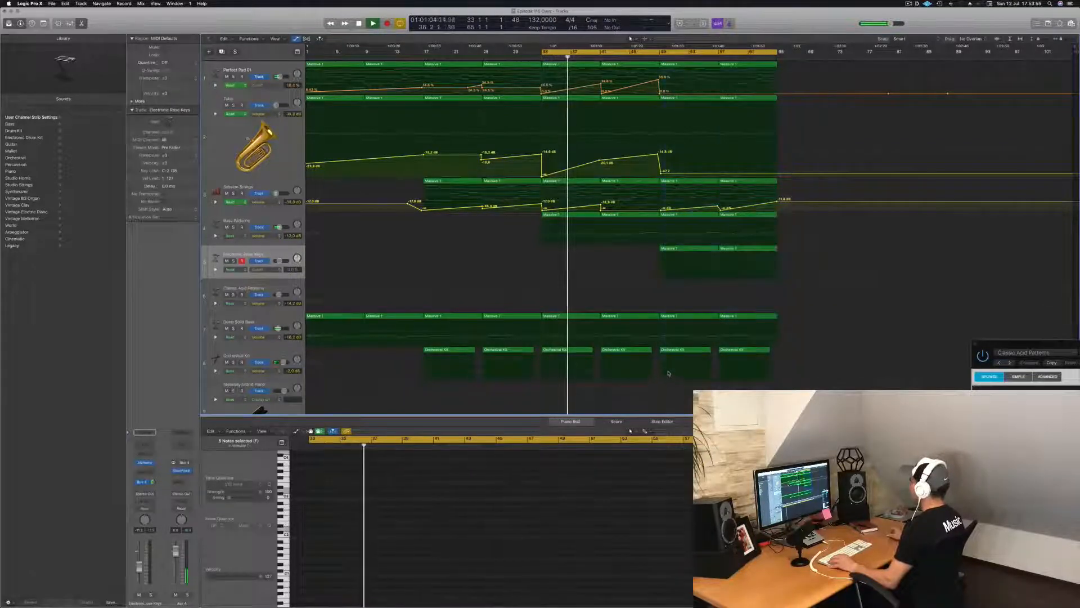
pyautogui.moveTo(809, 66); pyautogui.dragTo(664, 343)
pyautogui.moveTo(664, 287); pyautogui.dragTo(664, 400)
pyautogui.moveTo(675, 66); pyautogui.dragTo(921, 70)
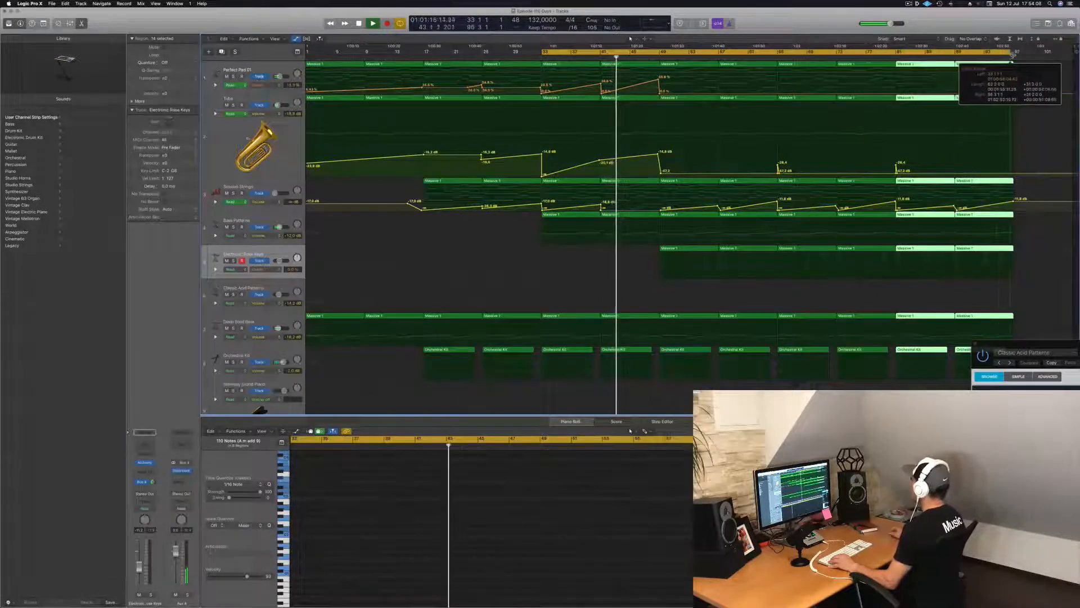
pyautogui.click(761, 58)
# Step: Replace the instrument on the Steinway Grand Piano track with Drum Machine Designer using the Big Room kit
pyautogui.scroll(-2, 771, 302)
pyautogui.scroll(-2, 771, 302)
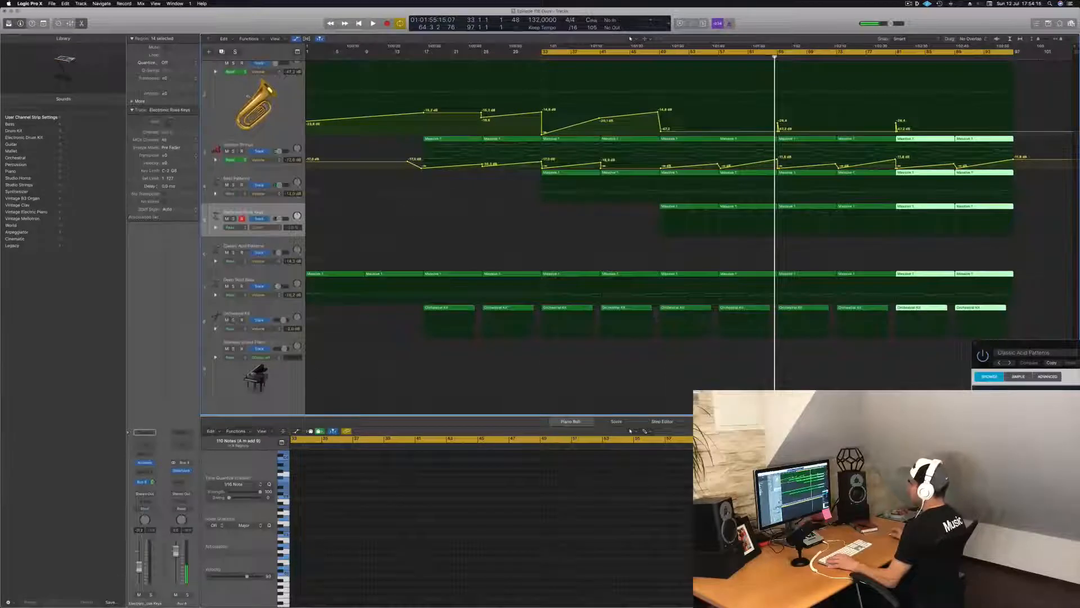
pyautogui.click(256, 372)
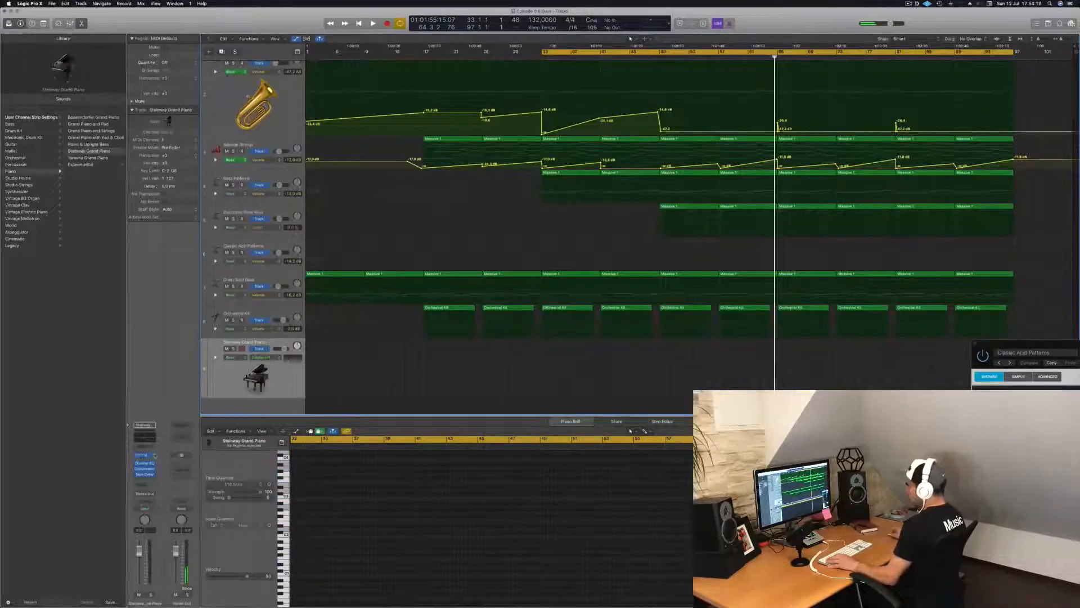
pyautogui.click(155, 456)
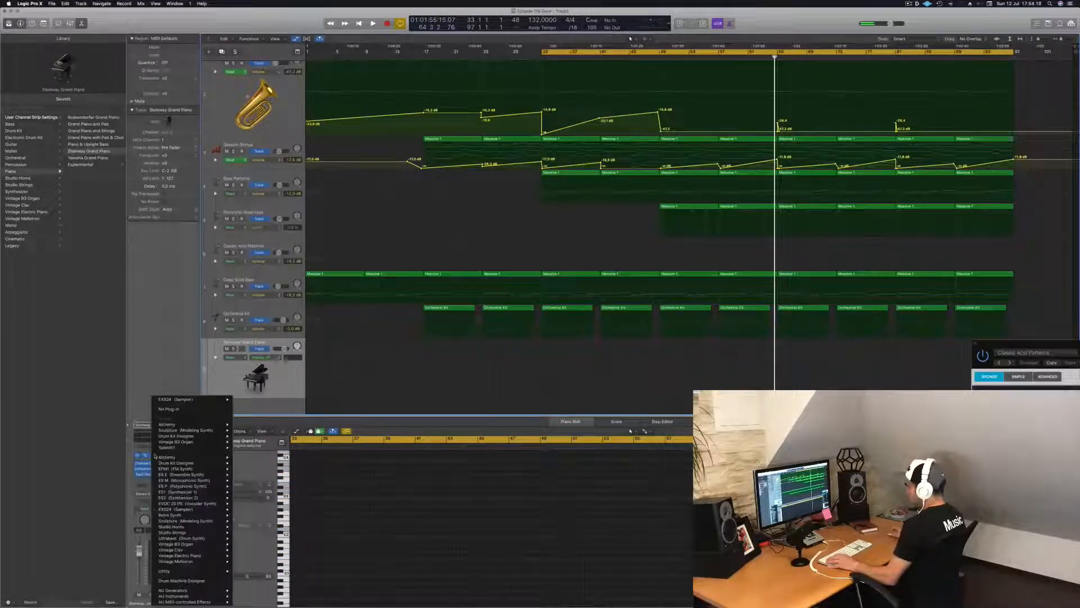
pyautogui.click(186, 580)
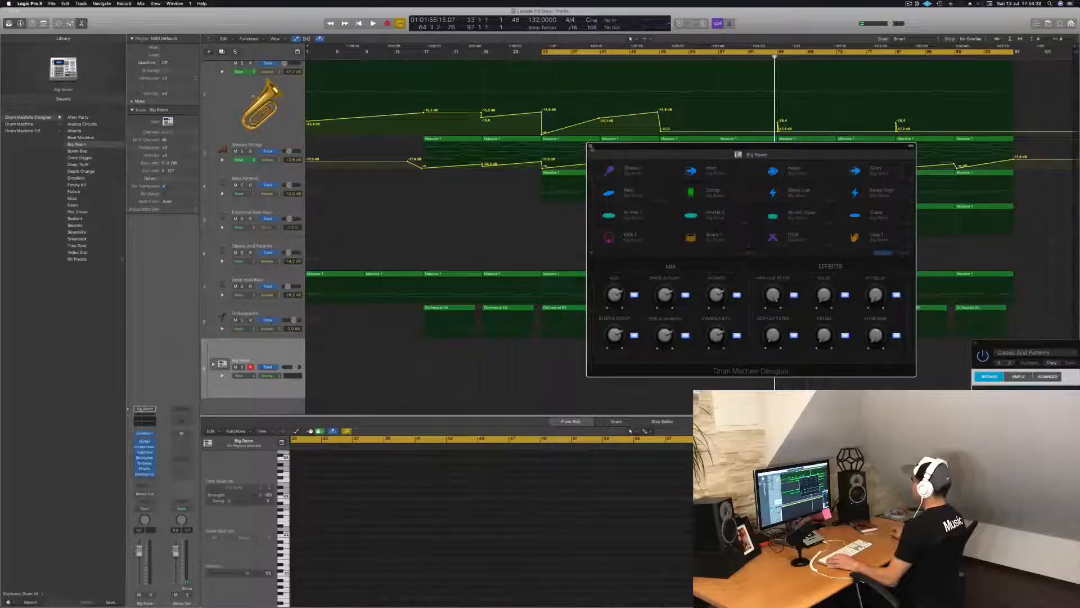
pyautogui.click(591, 146)
# Step: Record a short repeated drum hit on the Big Room track from bar 33 with Musical Typing and show its notes enlarged in the piano roll
pyautogui.press('super+k')
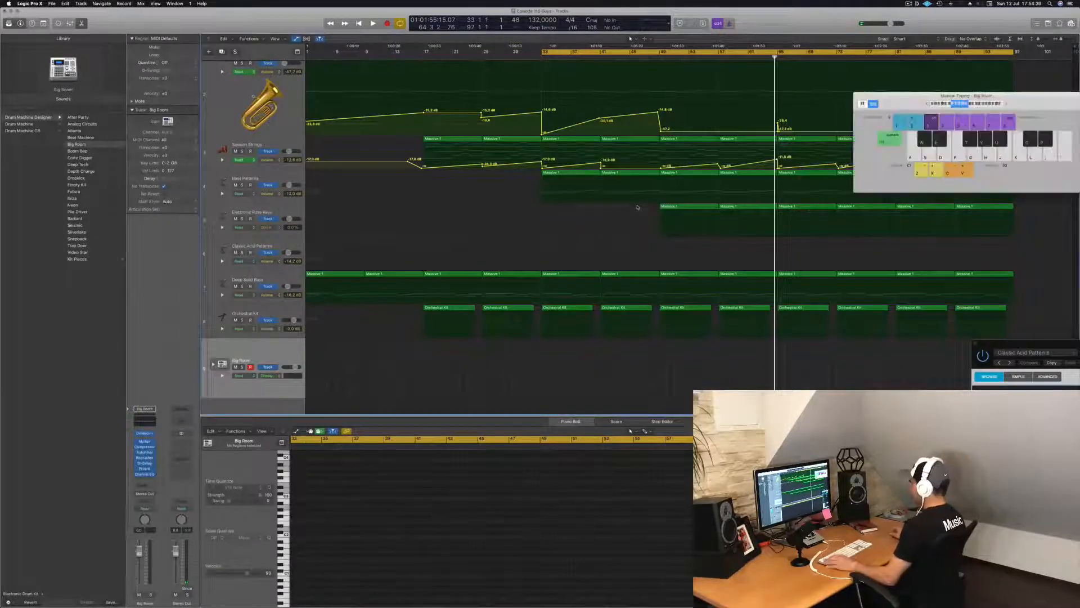
pyautogui.moveTo(897, 97); pyautogui.dragTo(855, 263)
pyautogui.press('space')
pyautogui.press('a')
pyautogui.press('a')
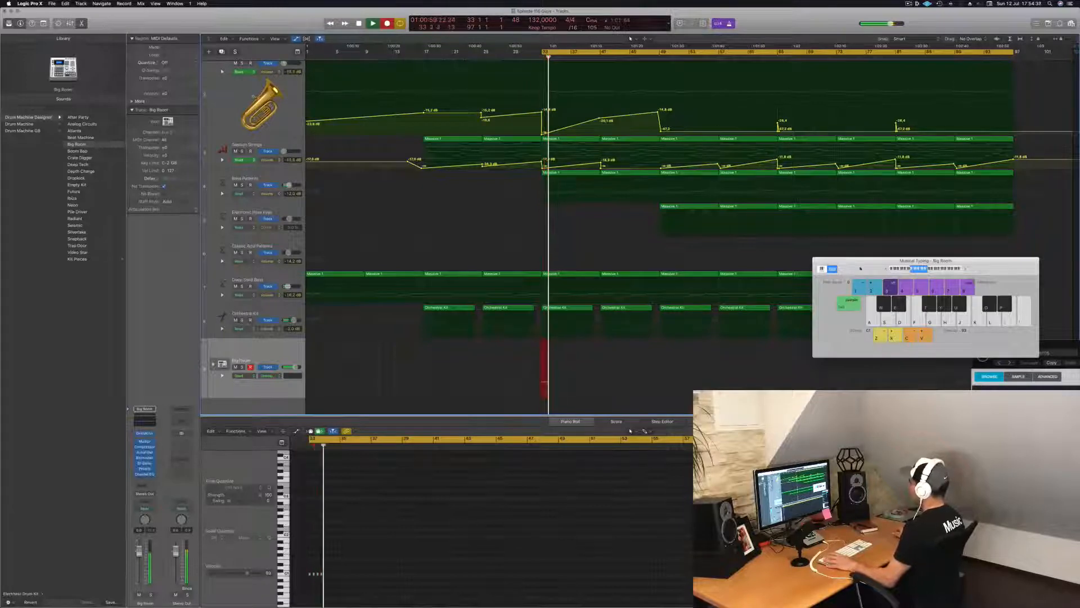
pyautogui.press('space')
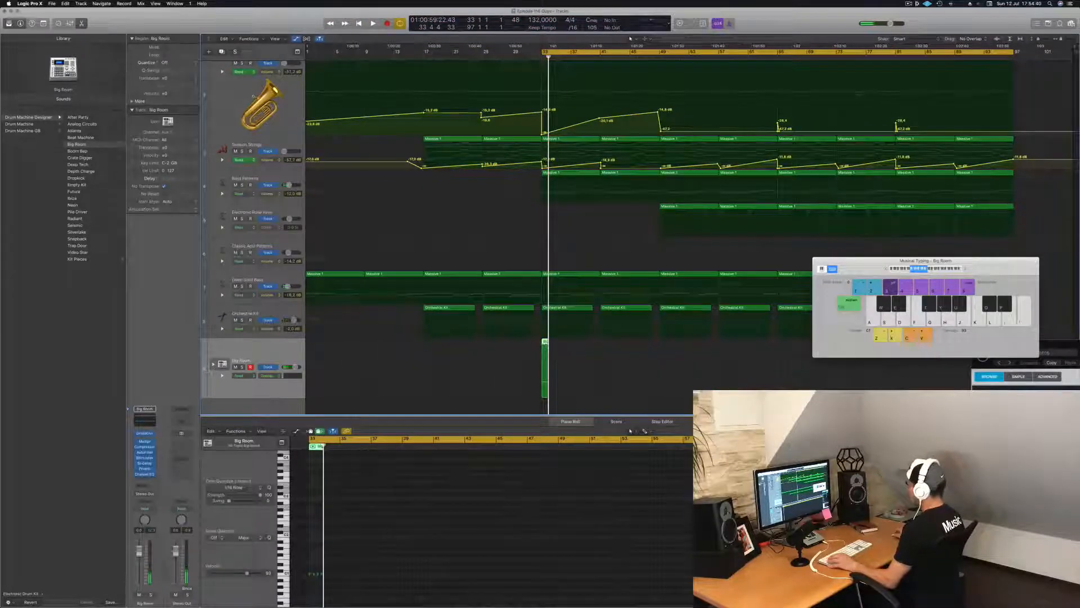
pyautogui.hscroll(-8, 326, 575)
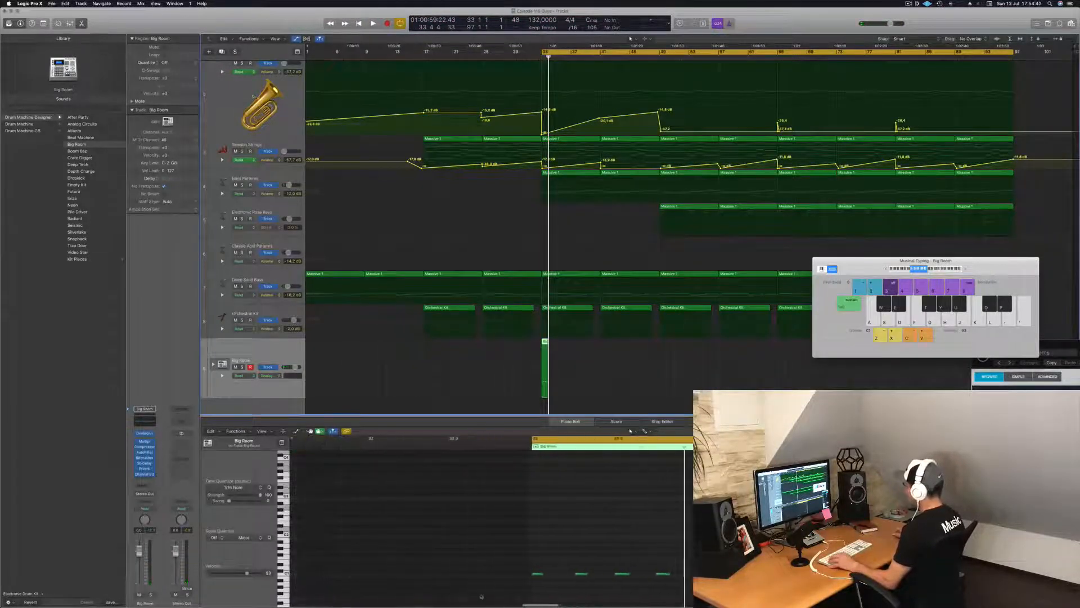
# Step: Move the recorded Big Room drum region to start at bar 65 and close the Musical Typing window
pyautogui.click(612, 591)
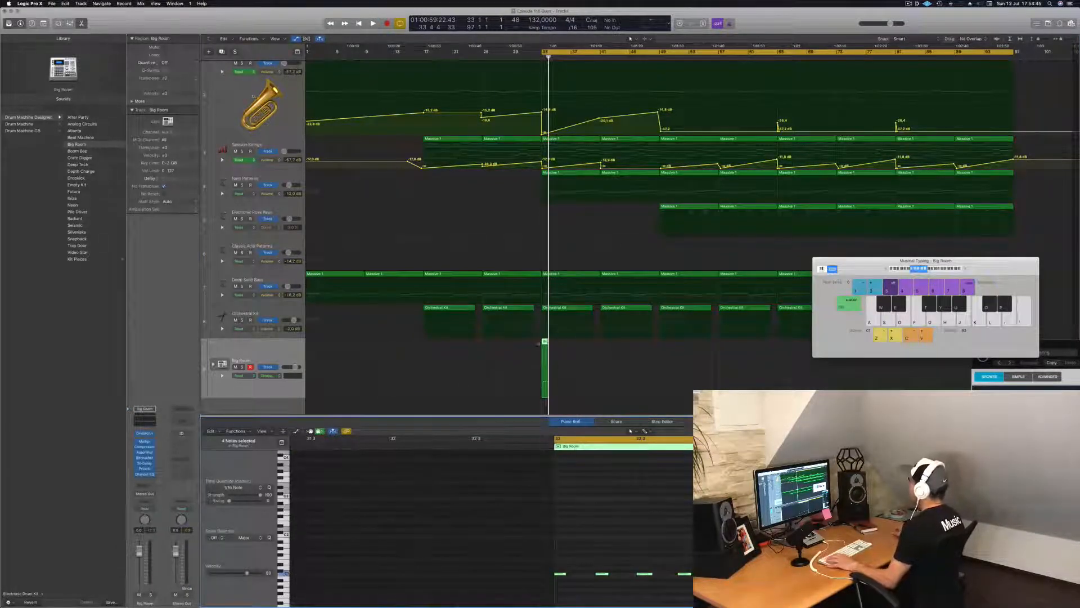
pyautogui.moveTo(545, 342); pyautogui.dragTo(782, 354)
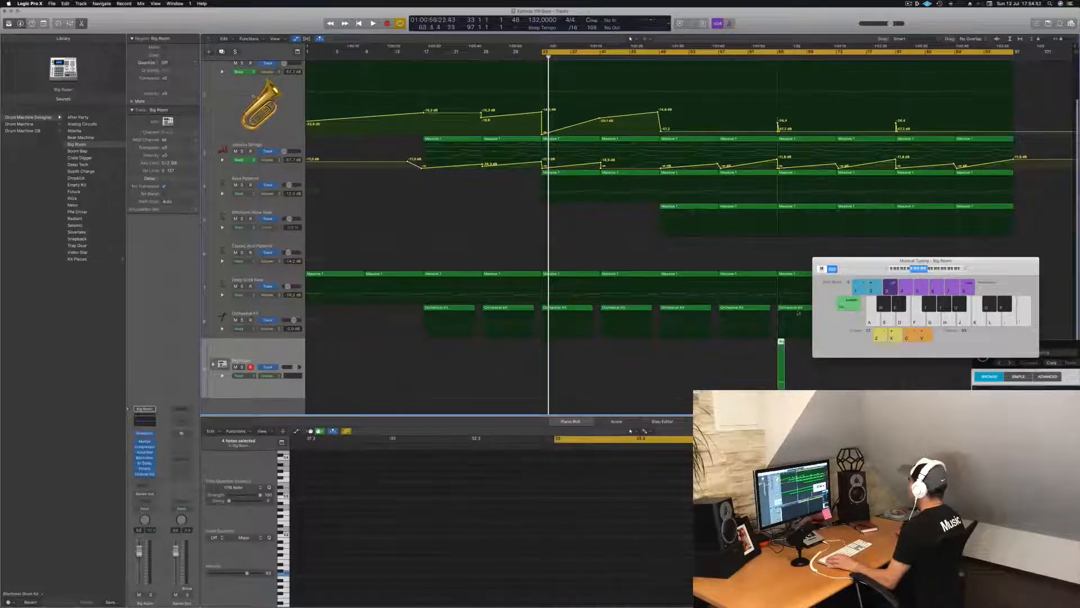
pyautogui.moveTo(869, 264); pyautogui.dragTo(519, 204)
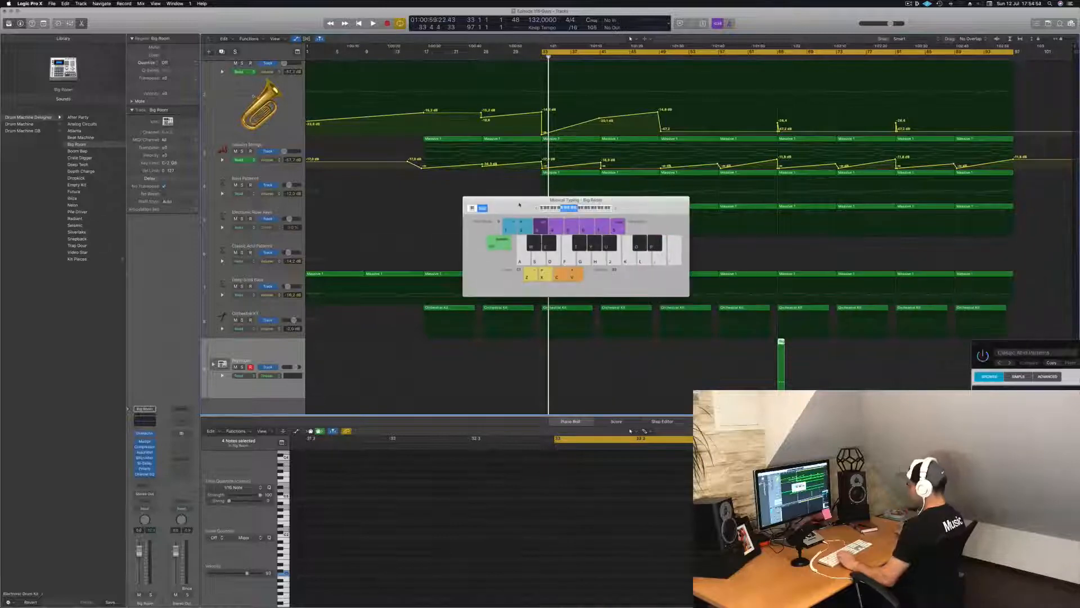
pyautogui.press('super+h')
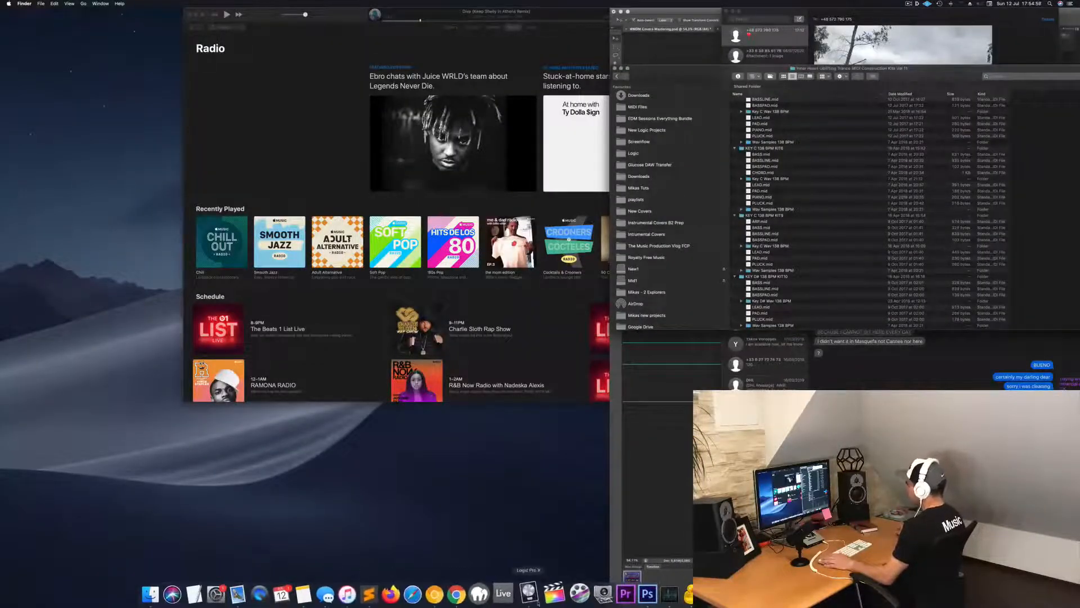
pyautogui.click(530, 592)
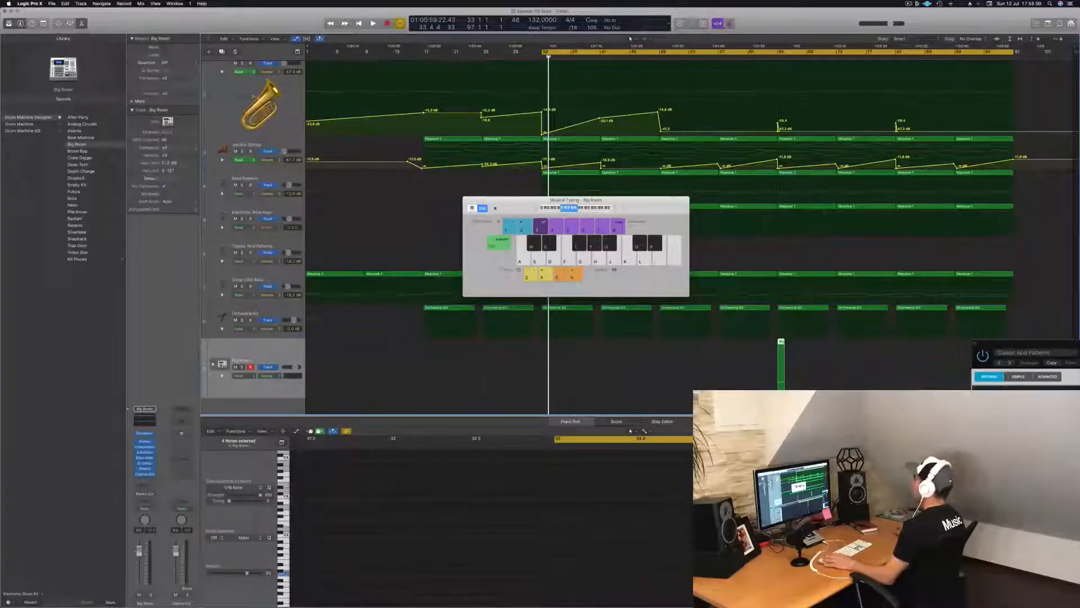
pyautogui.moveTo(500, 208); pyautogui.dragTo(471, 219)
pyautogui.press('super+k')
# Step: Set the cycle range to start at bar 65 and play the arrangement from there
pyautogui.press('space')
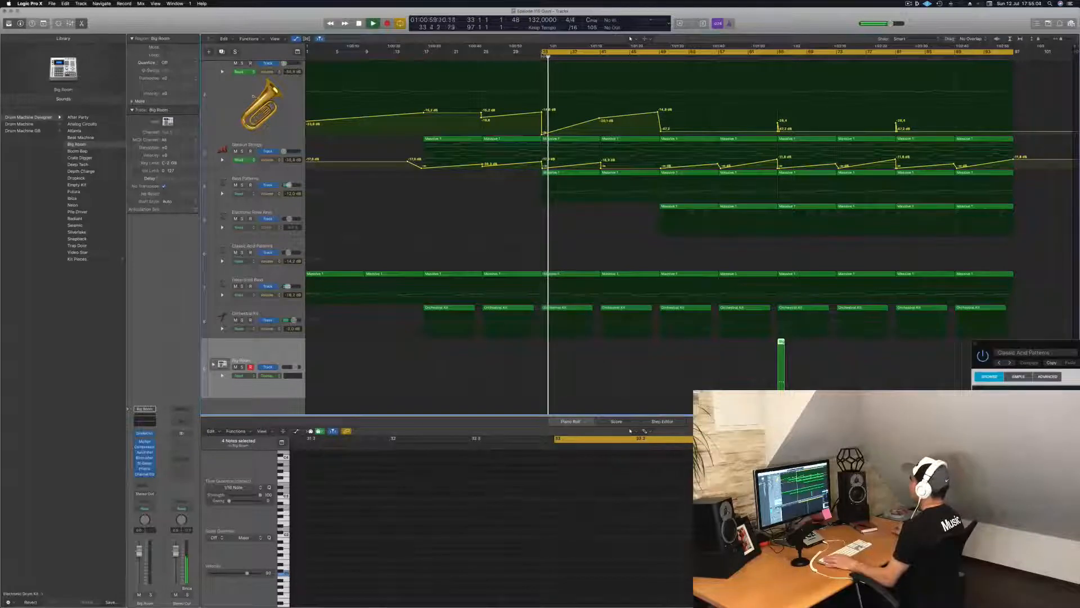
pyautogui.moveTo(544, 51); pyautogui.dragTo(779, 51)
pyautogui.press('space')
pyautogui.press('space')
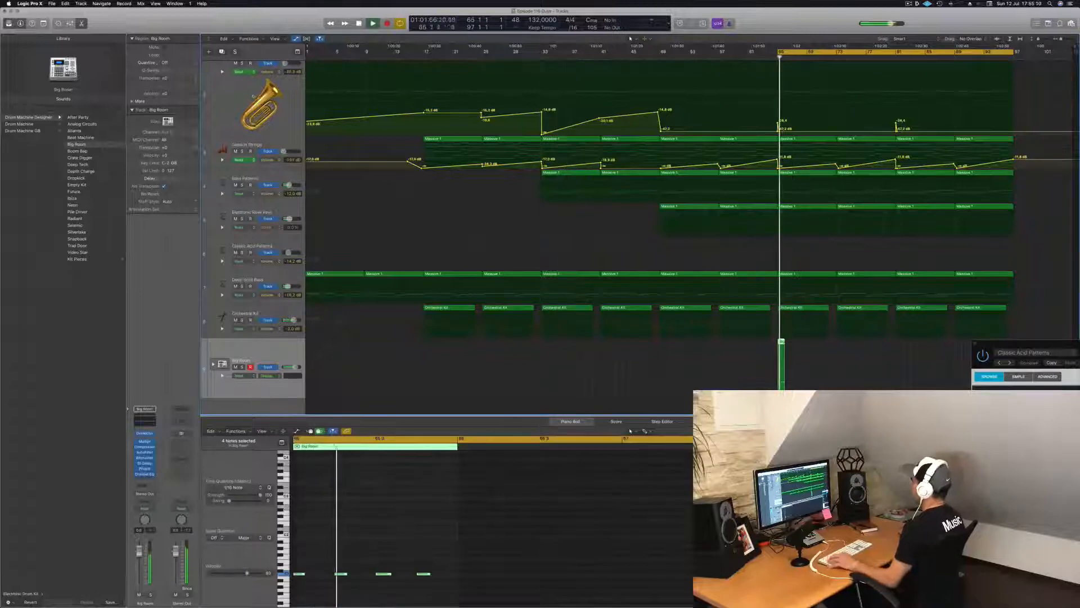
pyautogui.press('space')
pyautogui.press('space')
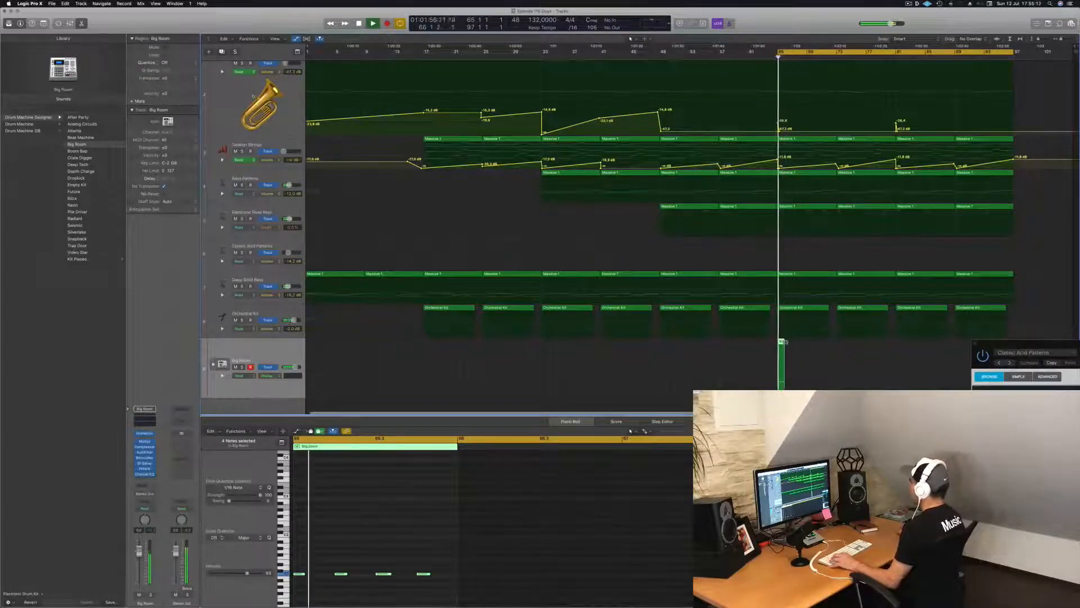
# Step: Repeat the one-bar Big Room drum region without gaps from bar 65 up to bar 97
pyautogui.moveTo(779, 345); pyautogui.dragTo(792, 344)
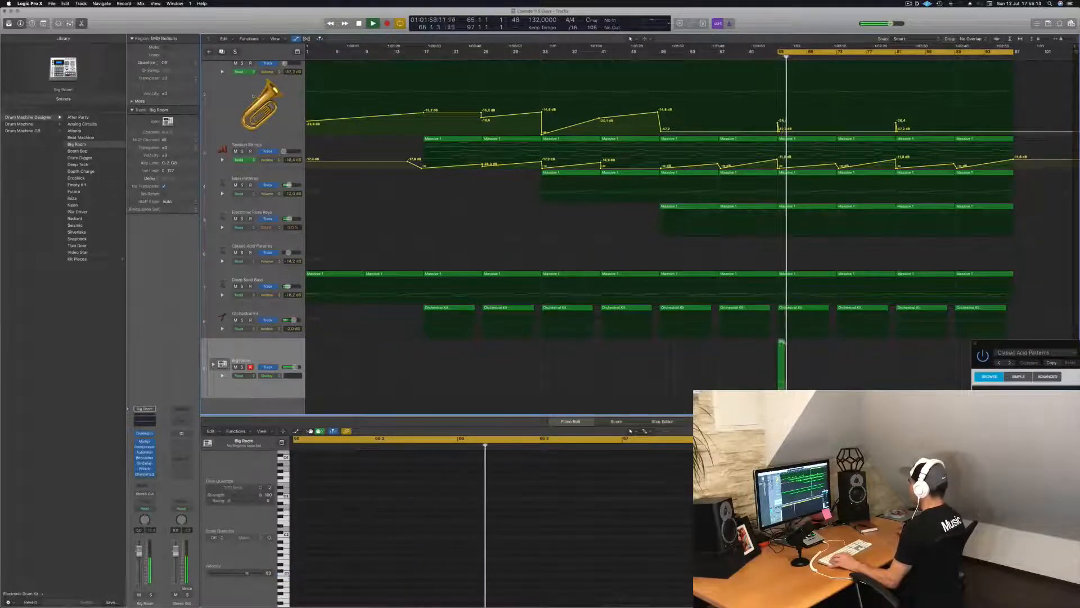
pyautogui.click(755, 345)
pyautogui.click(780, 345)
pyautogui.moveTo(780, 346); pyautogui.dragTo(918, 363)
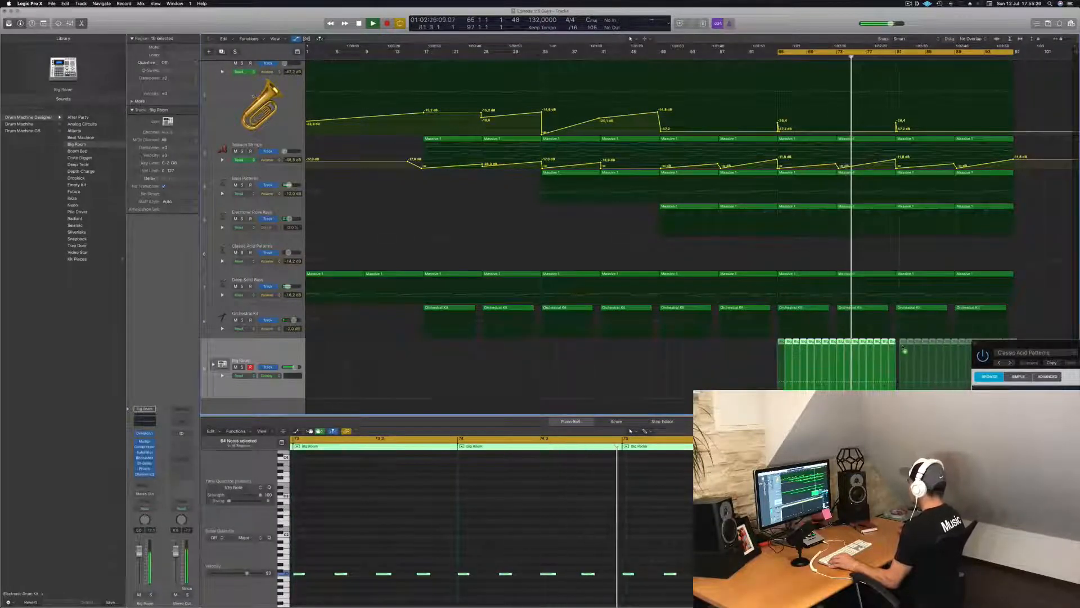
pyautogui.press('super+r')
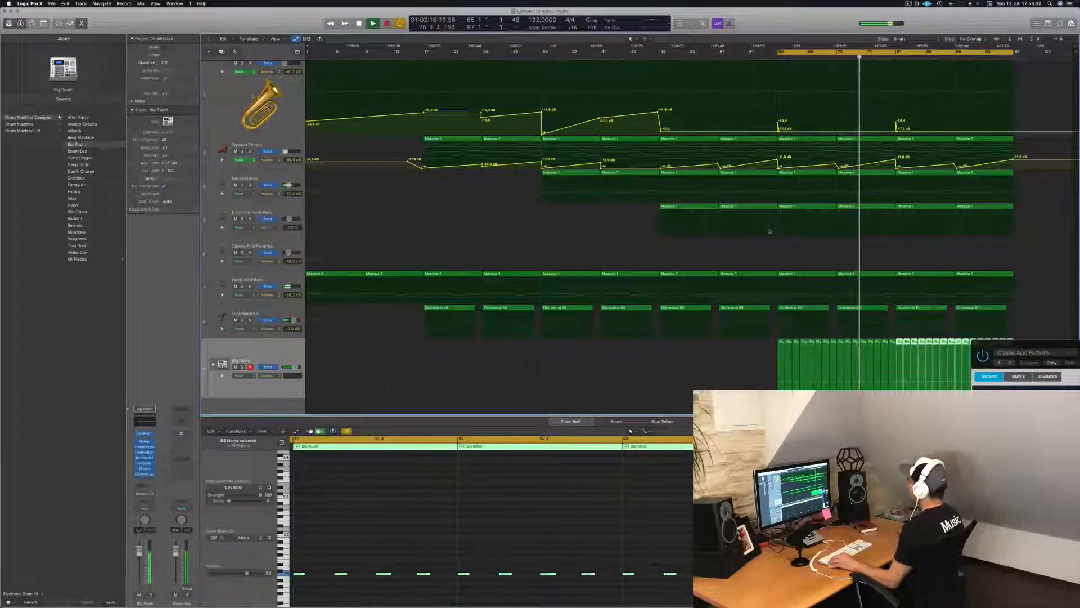
# Step: Copy the Tuba track's bar 73 region to bar 81 on the Classic Acid Patterns track and hide the piano roll
pyautogui.scroll(-3, 755, 241)
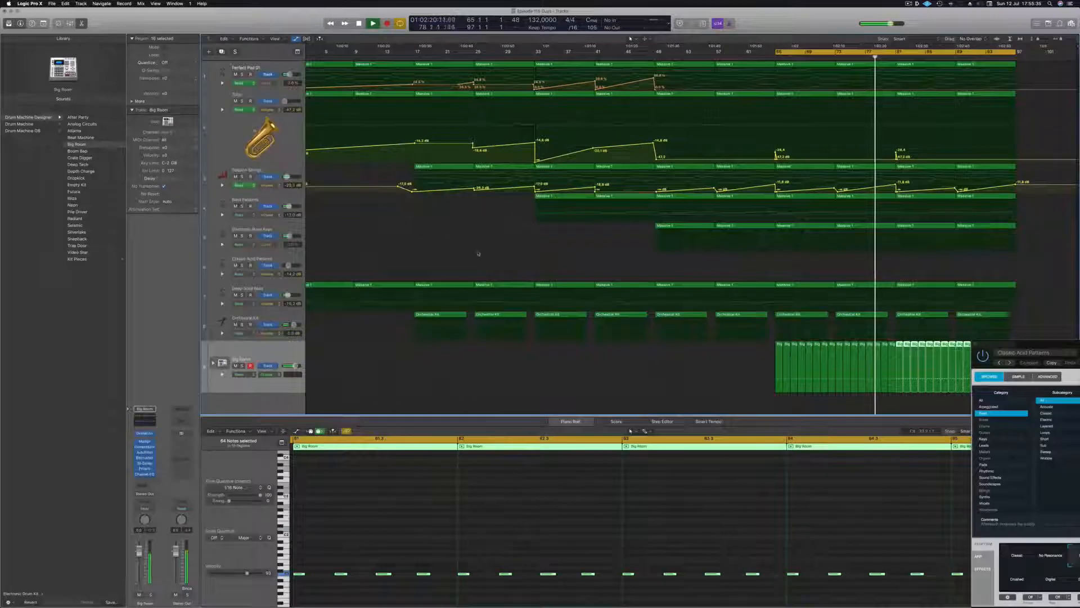
pyautogui.scroll(-1, 478, 254)
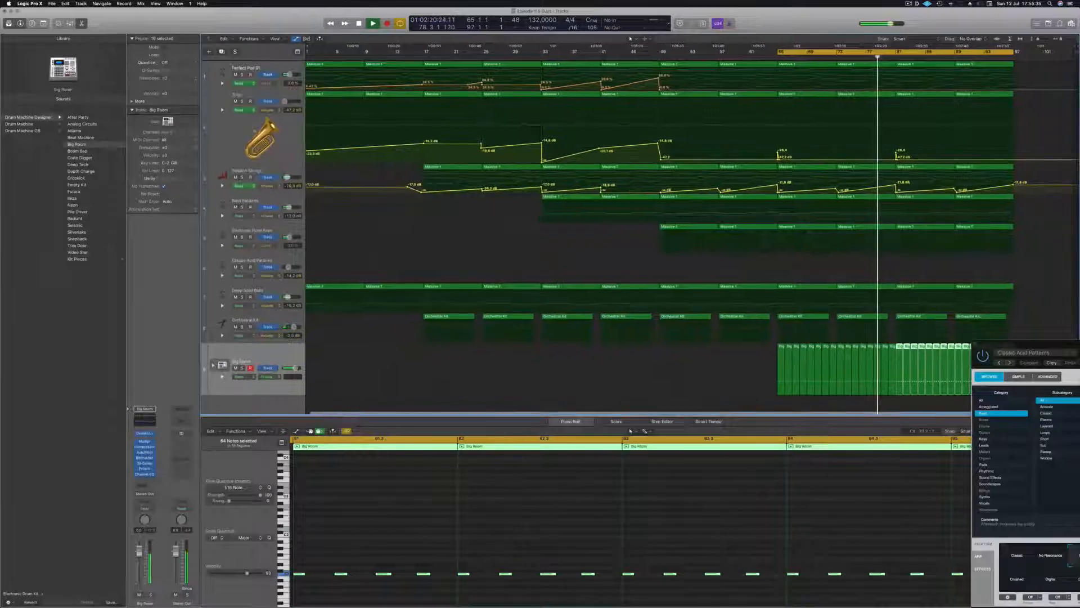
pyautogui.click(866, 95)
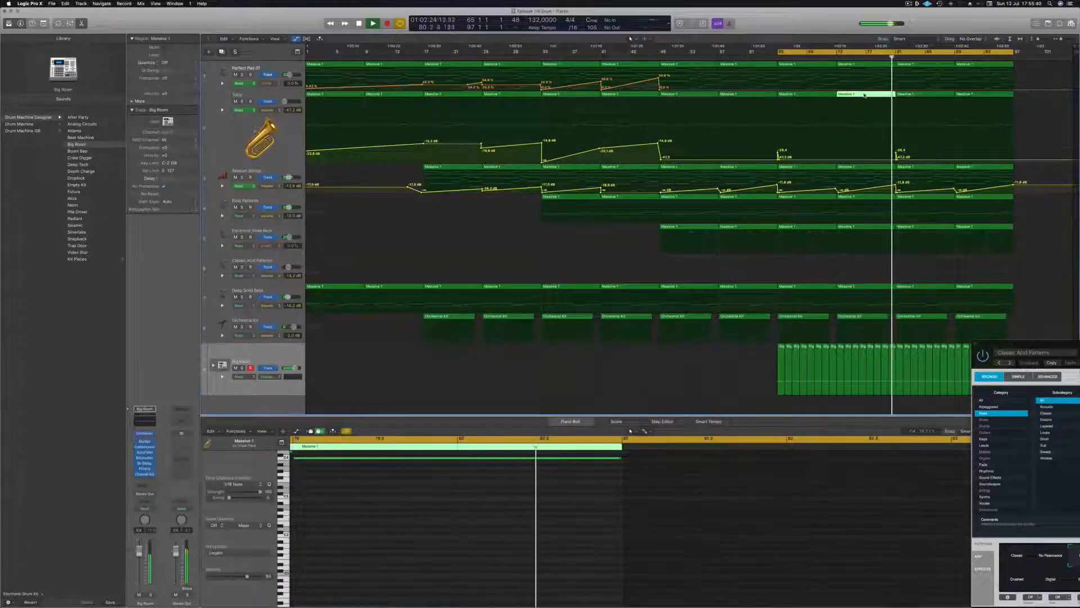
pyautogui.moveTo(865, 95); pyautogui.dragTo(927, 263)
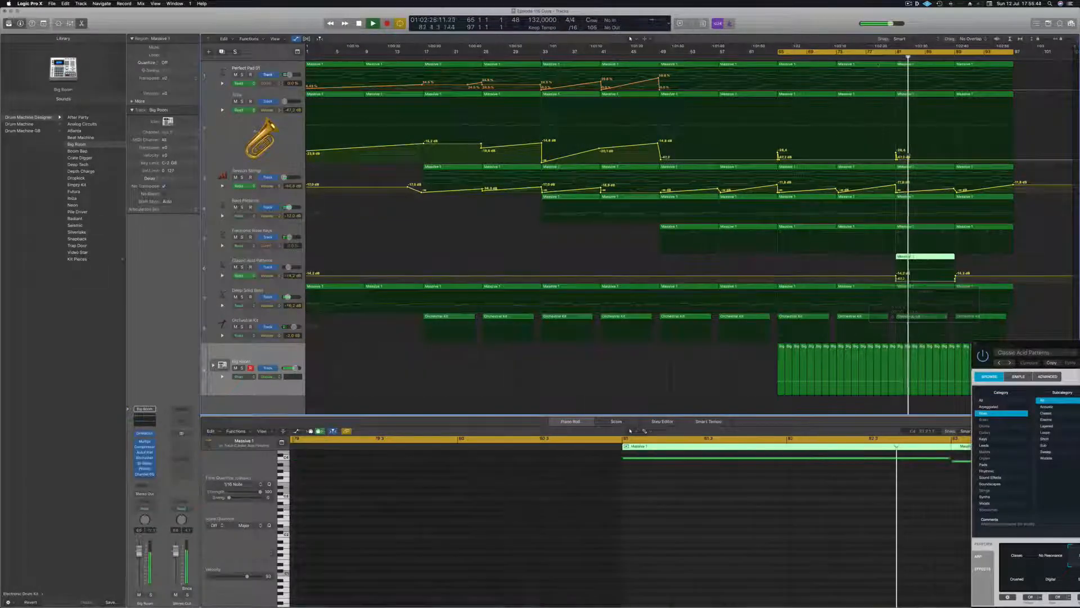
pyautogui.click(283, 260)
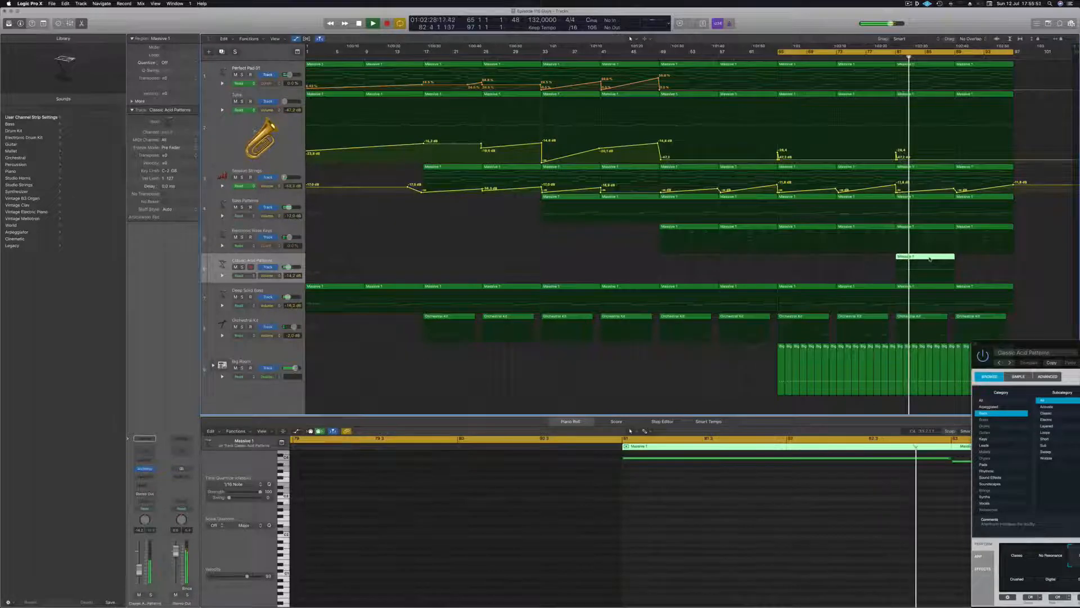
pyautogui.press('e')
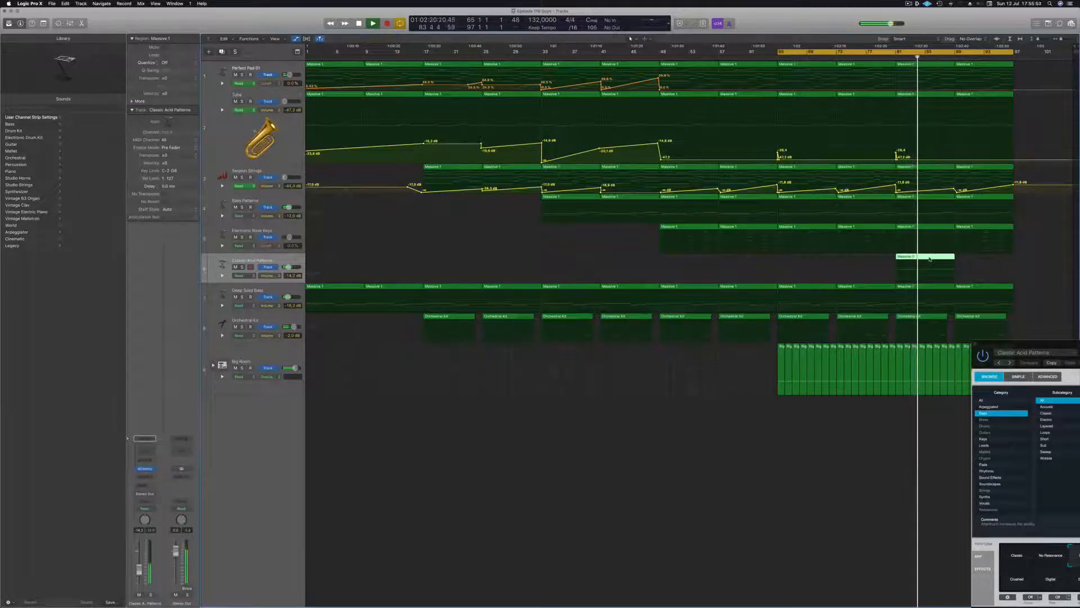
# Step: Place copies of the Deep Solid Bass region from bar 81 on the Classic Acid Patterns track at bars 81 and 89, and save the project
pyautogui.moveTo(925, 286); pyautogui.dragTo(927, 272)
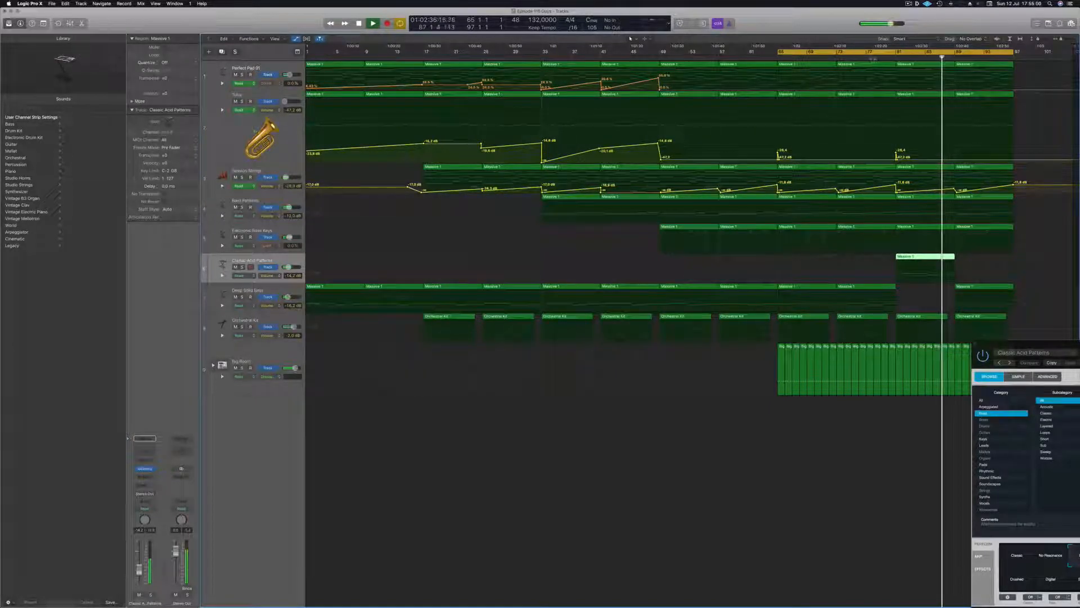
pyautogui.moveTo(933, 256); pyautogui.dragTo(932, 293)
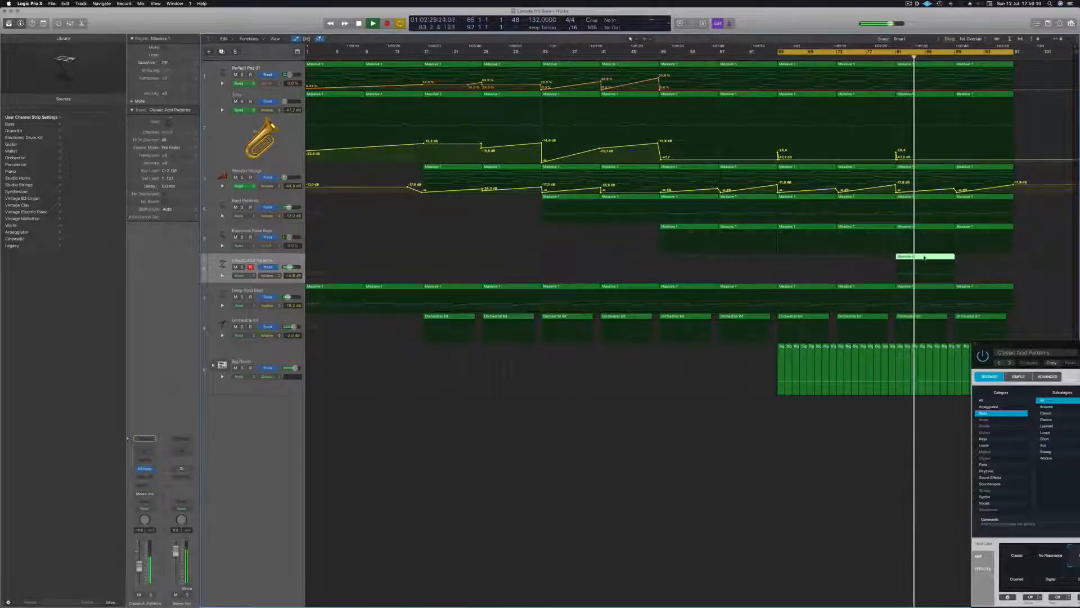
pyautogui.moveTo(925, 256); pyautogui.dragTo(984, 257)
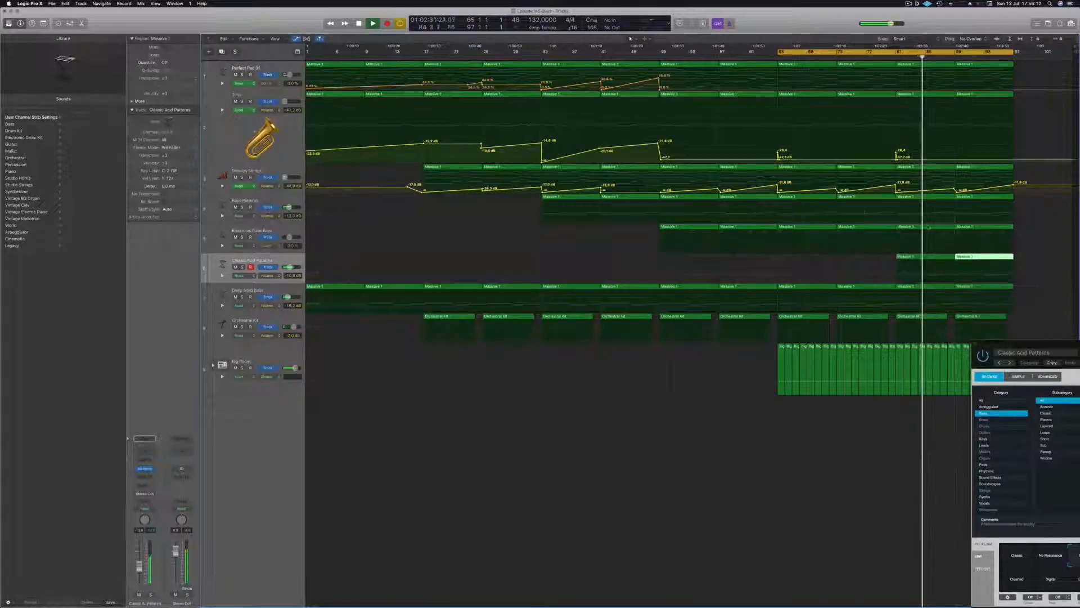
pyautogui.press('super+s')
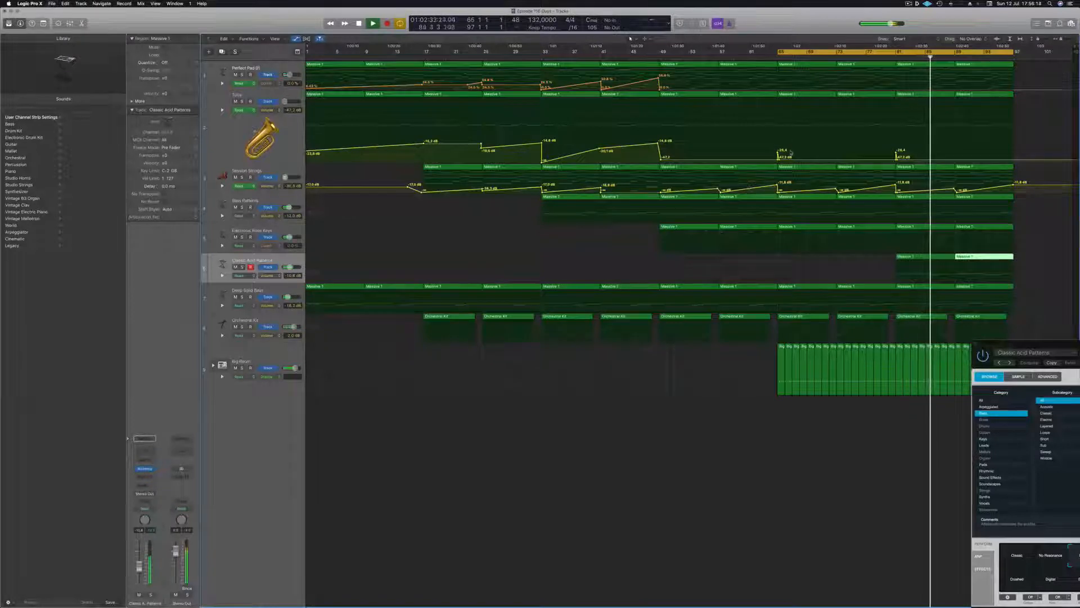
# Step: Audition the Noisy, Synced, Shaped, Digital and Crushed variations of the Classic Acid Patterns sound in Alchemy, playing from bar 81
pyautogui.moveTo(1032, 344); pyautogui.dragTo(543, 212)
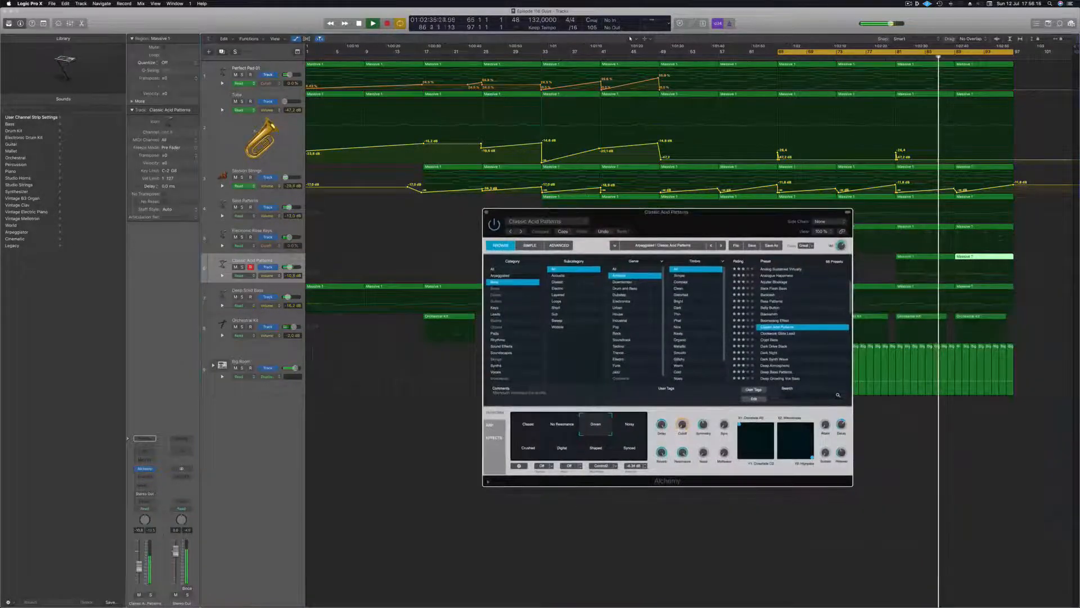
pyautogui.click(487, 212)
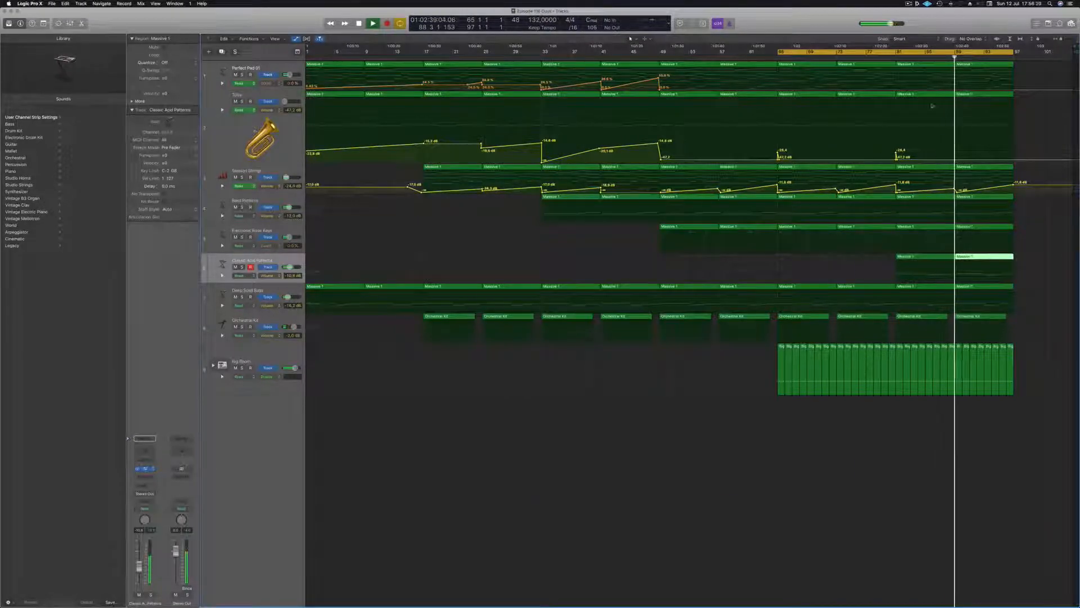
pyautogui.click(145, 468)
pyautogui.click(892, 55)
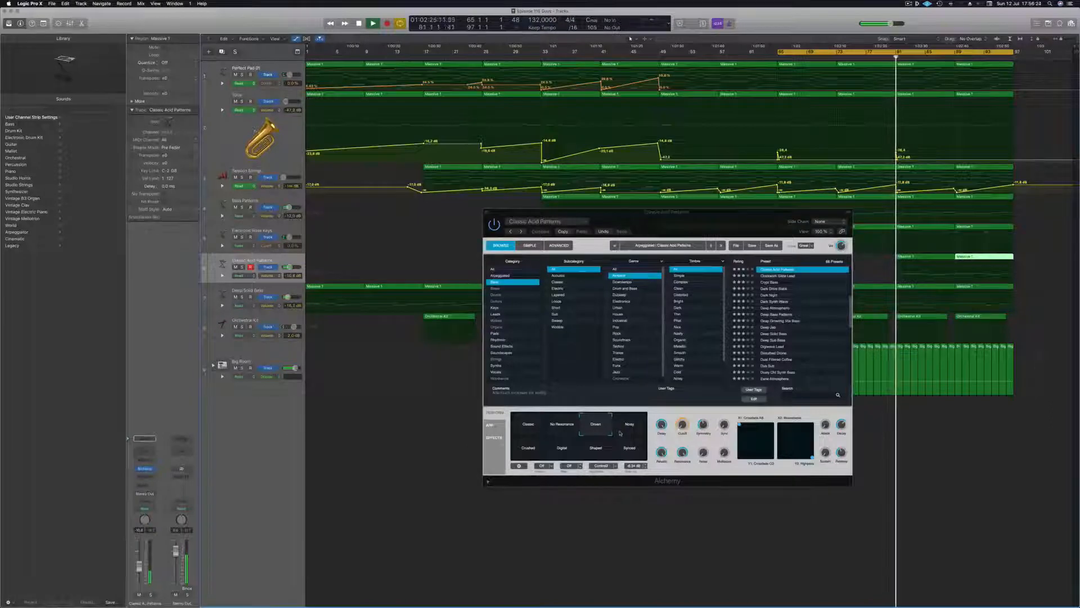
pyautogui.click(632, 426)
pyautogui.click(627, 448)
pyautogui.click(596, 448)
pyautogui.click(562, 448)
pyautogui.click(527, 447)
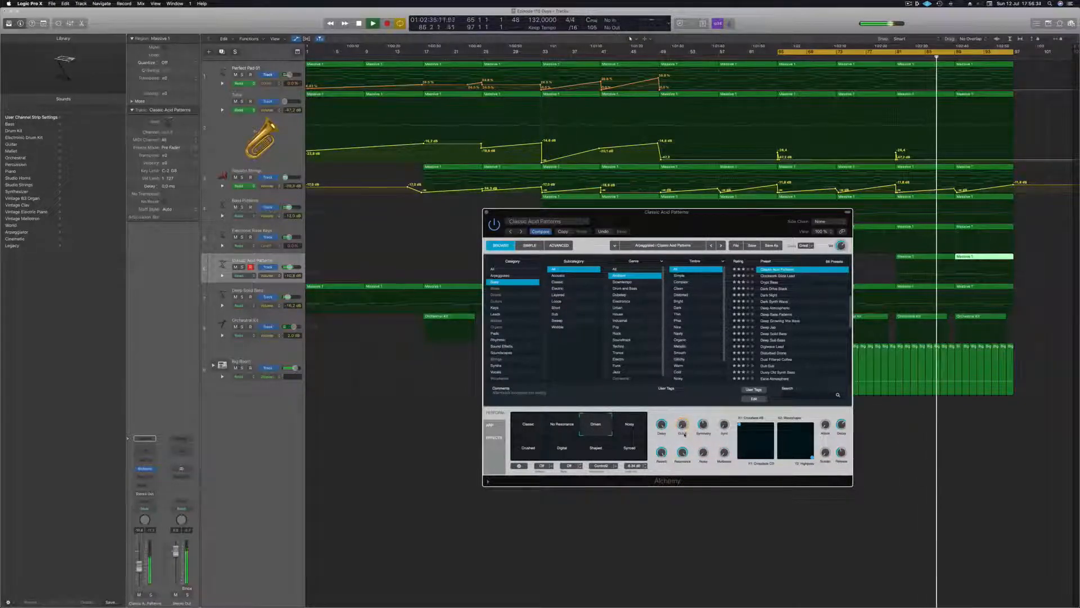
# Step: Set the Classic Acid Patterns track to Touch automation and shape its cutoff to rise gradually from bar 81 to bar 97
pyautogui.press('space')
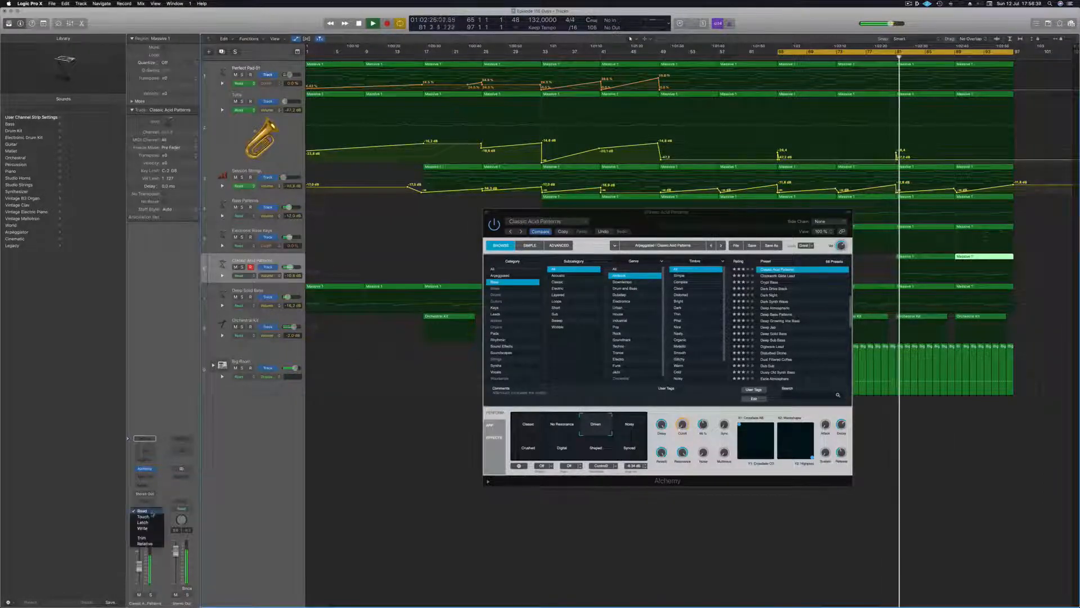
pyautogui.click(152, 516)
pyautogui.moveTo(683, 426); pyautogui.dragTo(683, 426)
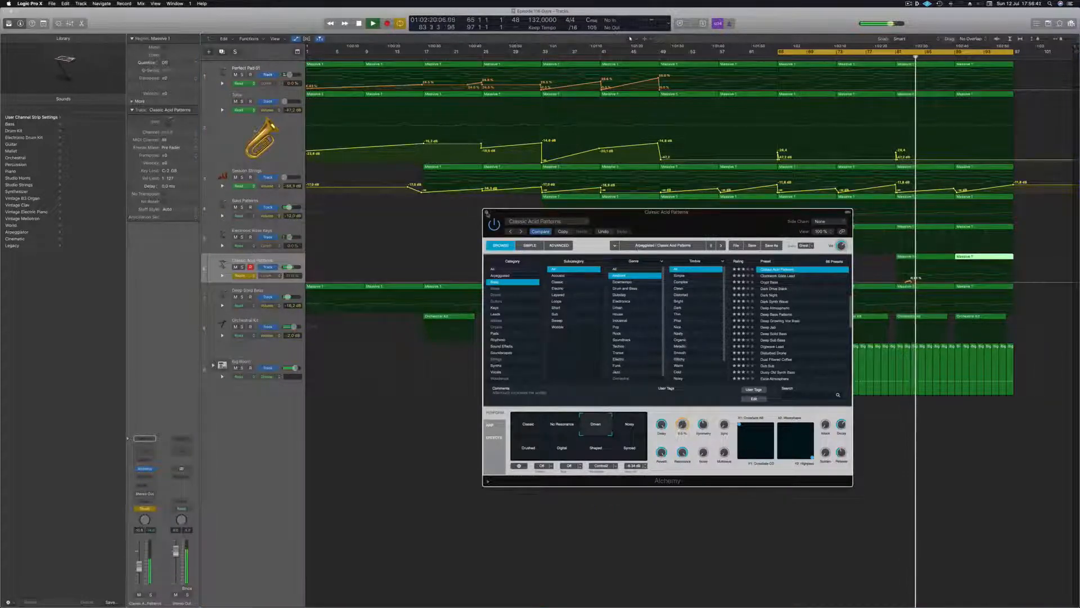
pyautogui.click(487, 212)
pyautogui.moveTo(912, 282); pyautogui.dragTo(1013, 275)
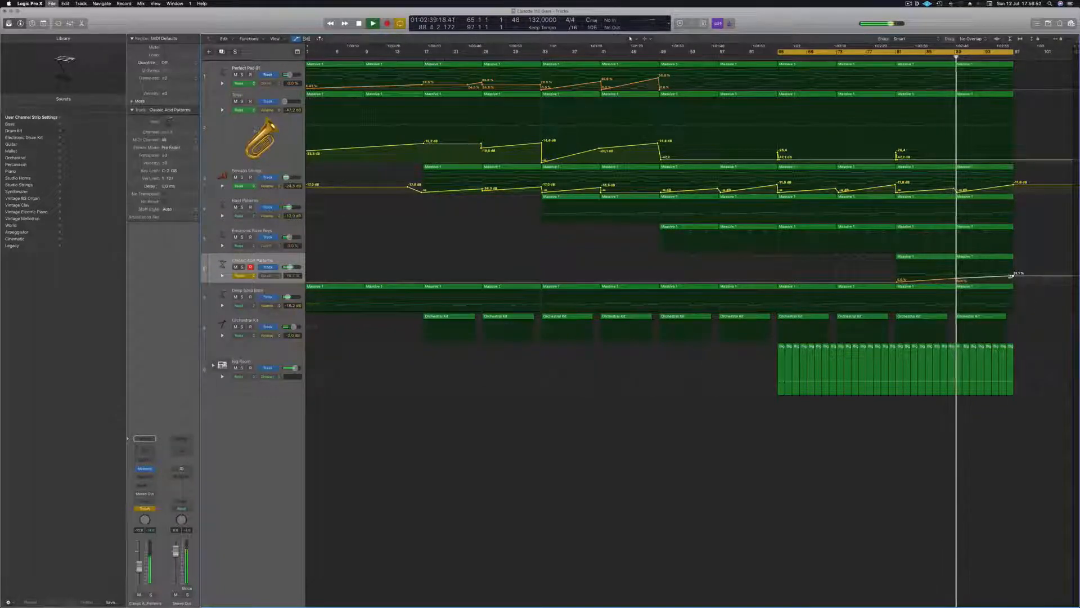
# Step: Extend the cycle range to cover bars 1 to 101 and play the arrangement from the beginning
pyautogui.hscroll(-1, 1013, 276)
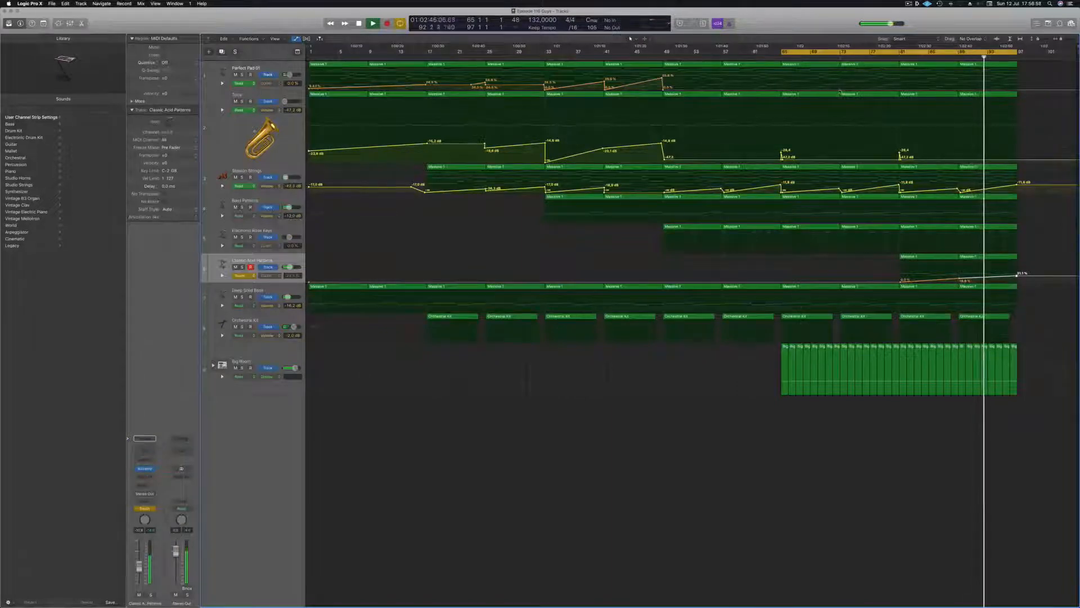
pyautogui.moveTo(1015, 52); pyautogui.dragTo(1046, 51)
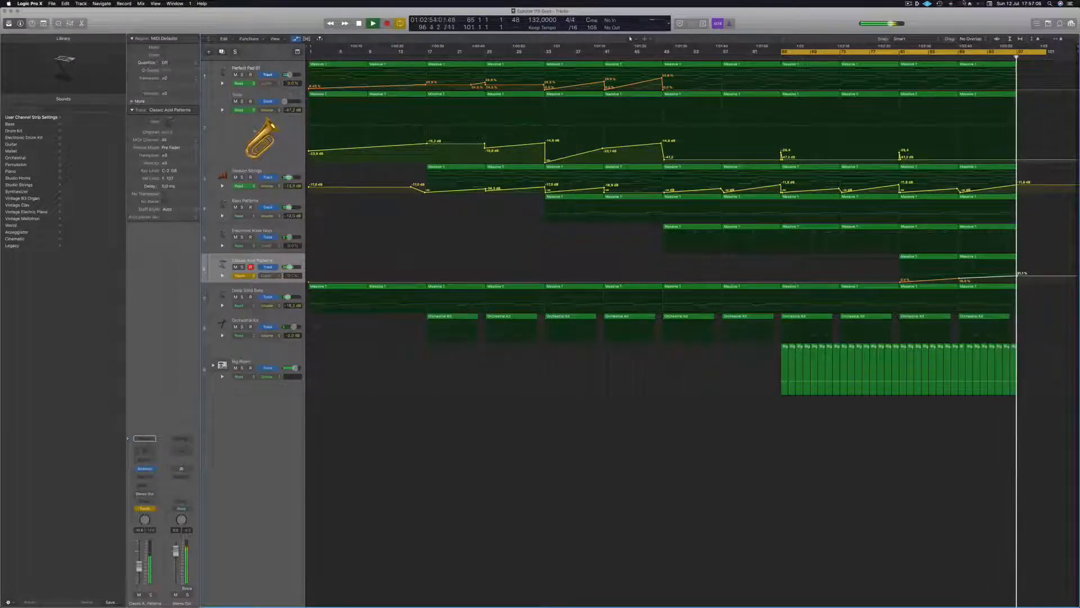
pyautogui.click(908, 3)
pyautogui.click(827, 19)
pyautogui.press('space')
pyautogui.moveTo(782, 53); pyautogui.dragTo(261, 89)
pyautogui.press('space')
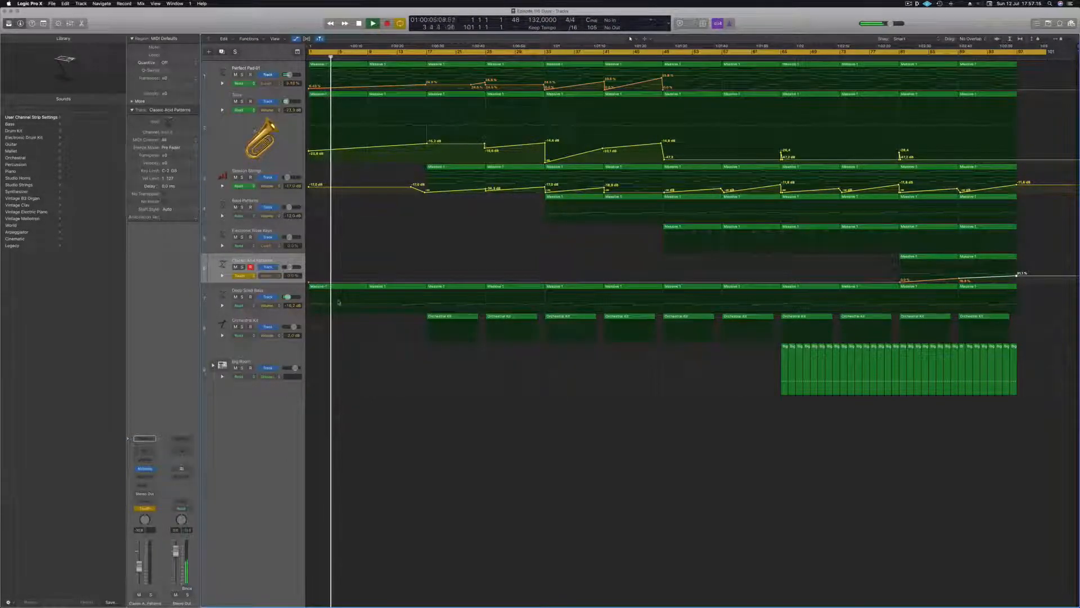
# Step: Select the Classic Acid Patterns track with its regions, followed by the Big Room track with its regions
pyautogui.scroll(3, 408, 461)
pyautogui.scroll(5, 409, 462)
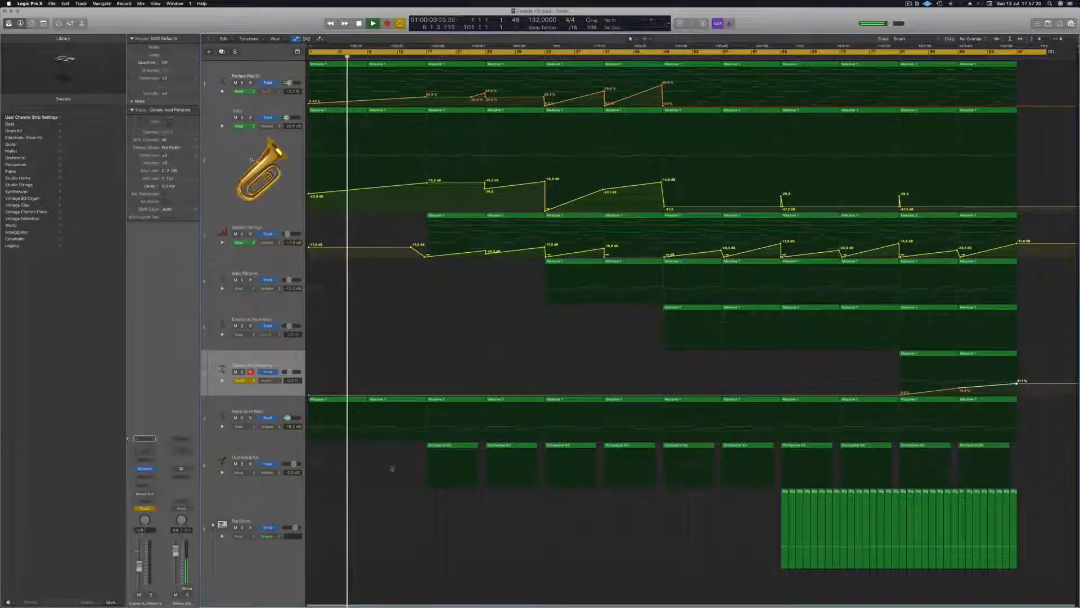
pyautogui.scroll(-3, 391, 467)
pyautogui.scroll(-4, 391, 467)
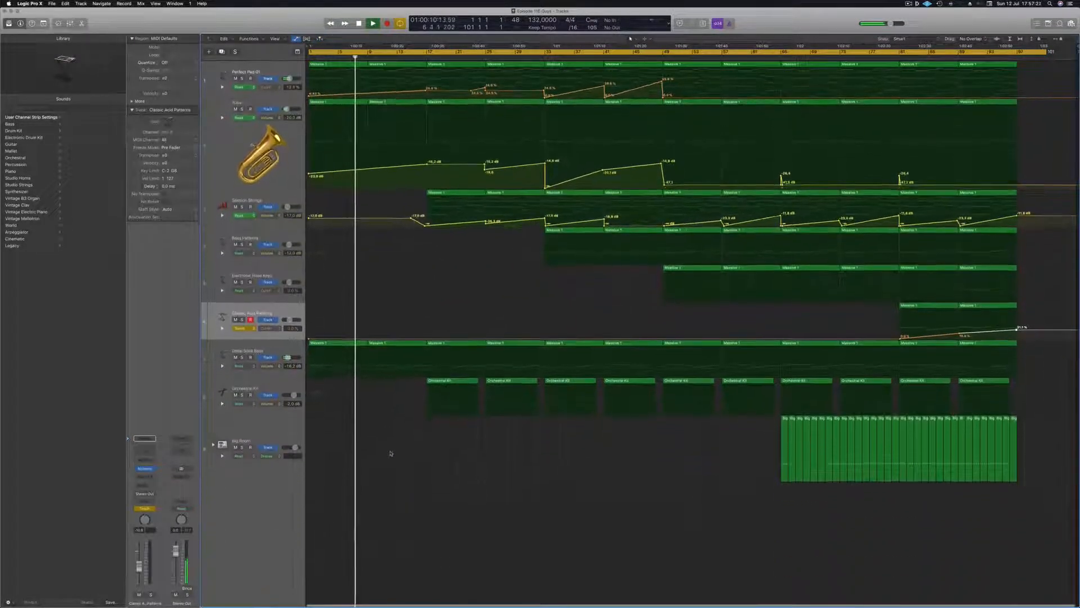
pyautogui.click(266, 305)
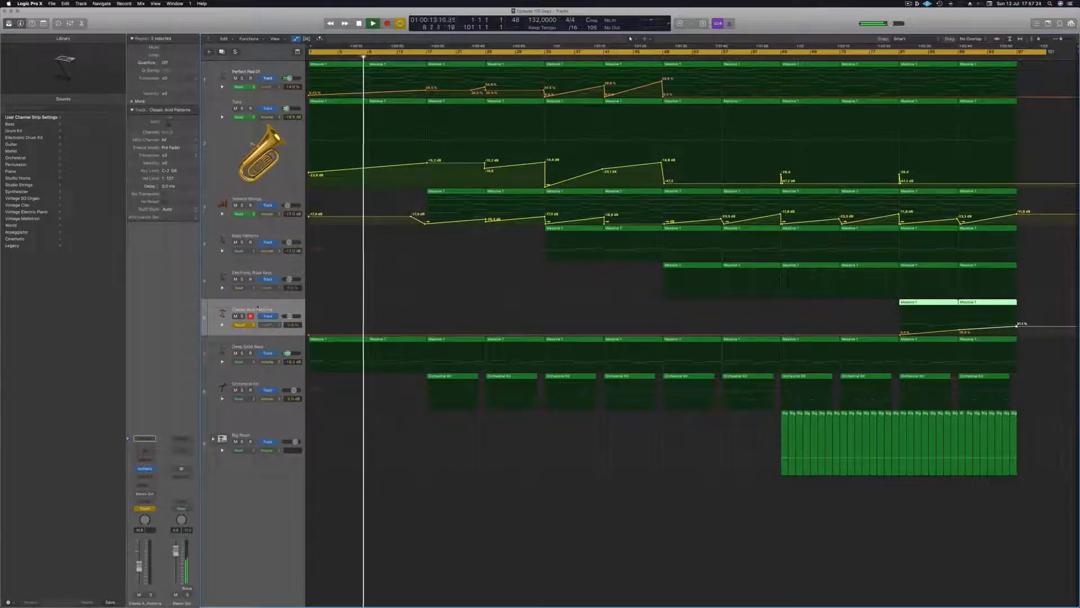
pyautogui.click(214, 445)
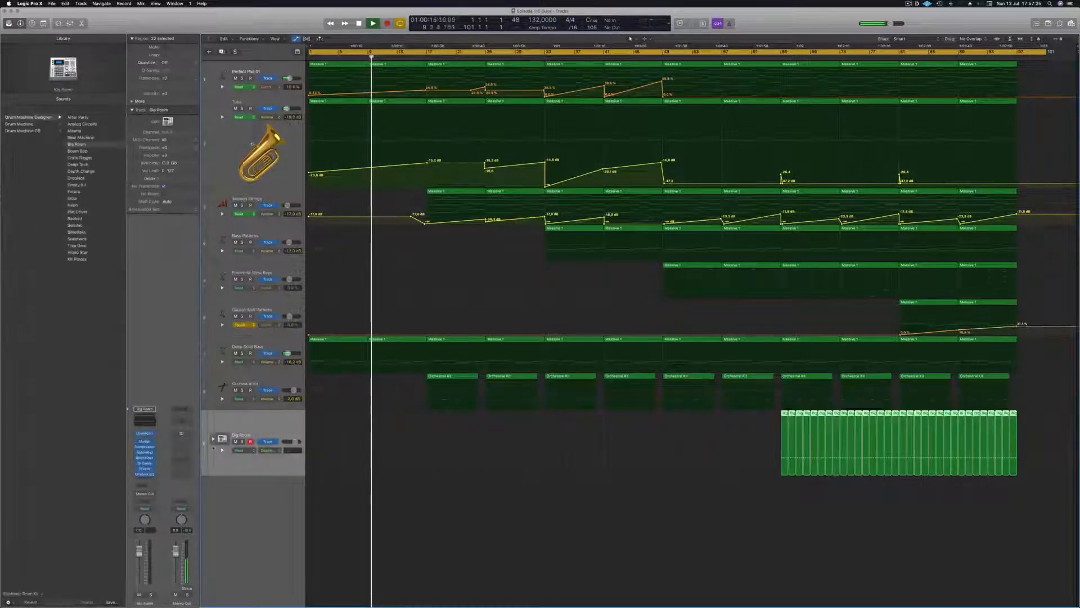
# Step: Expand the Big Room kit pieces, place a one-bar region on the FX Reverse lane at bar 17 and open it in the Piano Roll
pyautogui.scroll(-3, 422, 456)
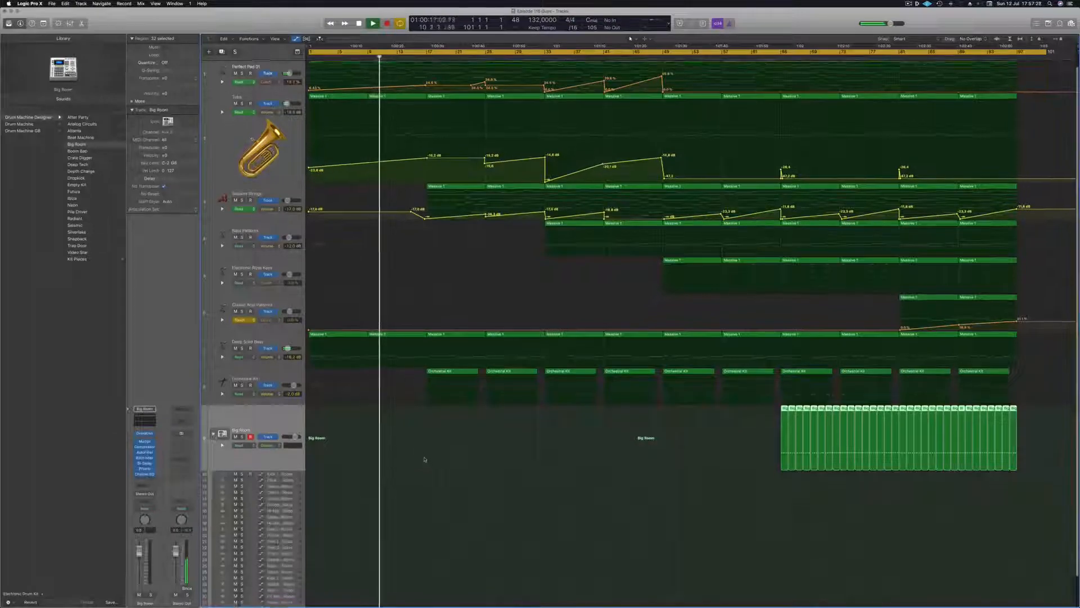
pyautogui.click(728, 455)
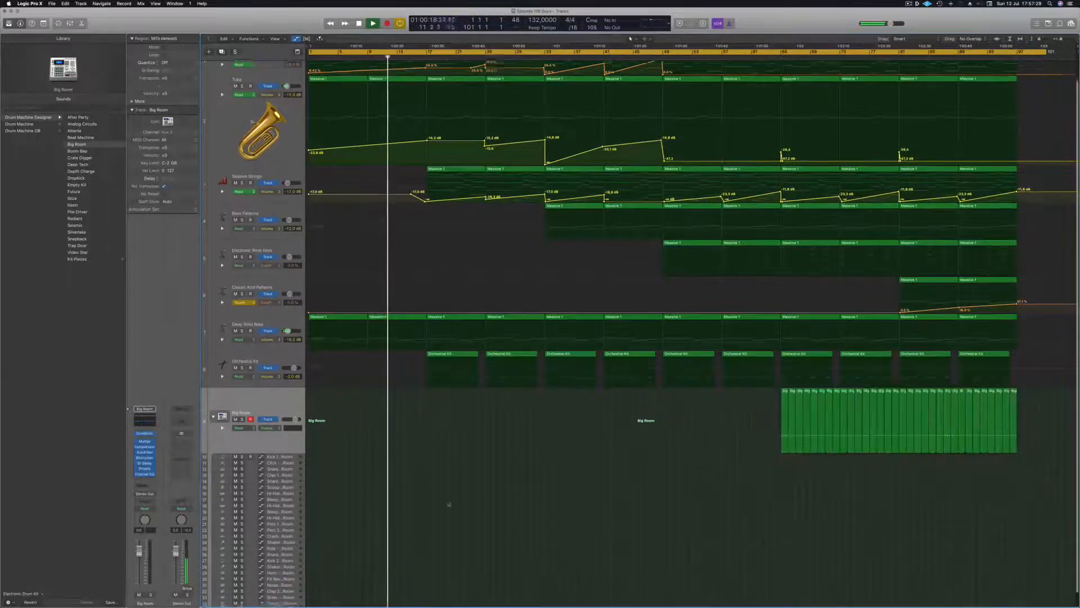
pyautogui.scroll(-3, 360, 540)
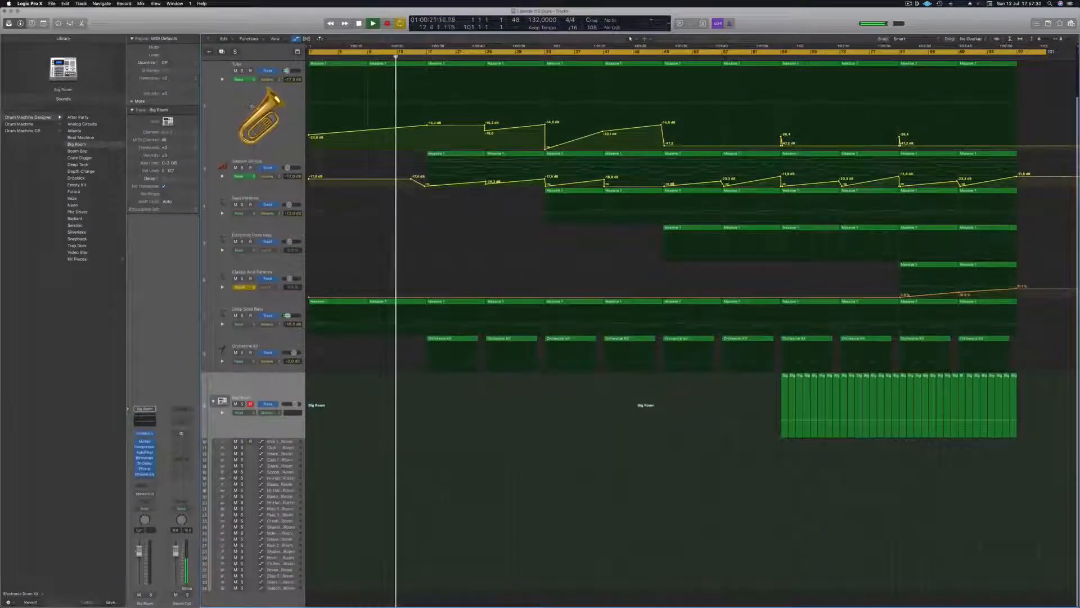
pyautogui.moveTo(785, 393); pyautogui.dragTo(430, 563)
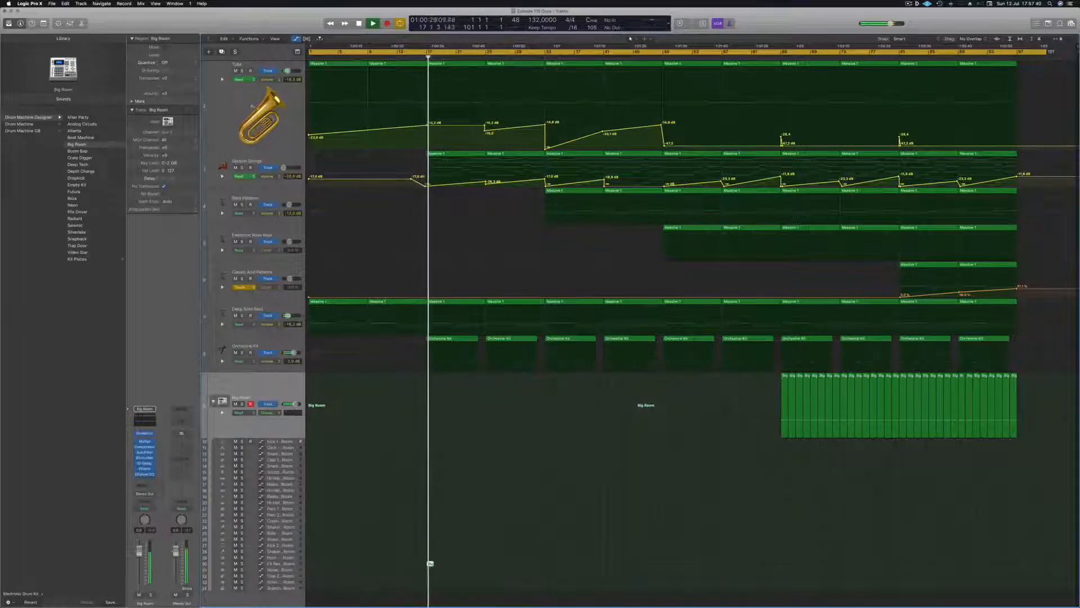
pyautogui.doubleClick(431, 564)
pyautogui.moveTo(322, 509); pyautogui.dragTo(451, 565)
pyautogui.press('Delete')
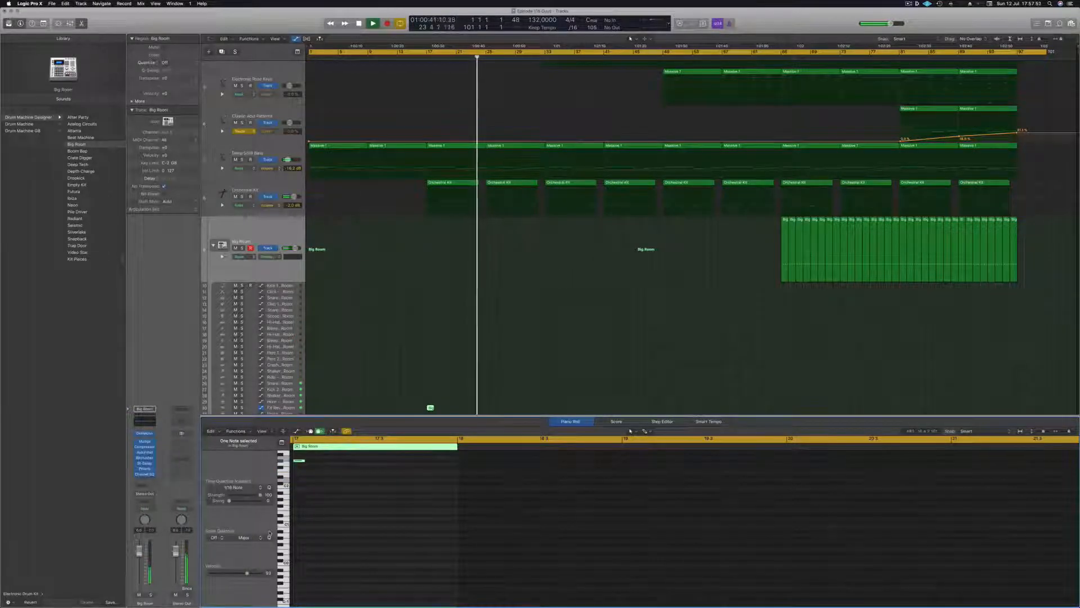
# Step: Audition the FX Reverse kit piece from just before bar 17 and add a send from it to Bus 4
pyautogui.click(413, 56)
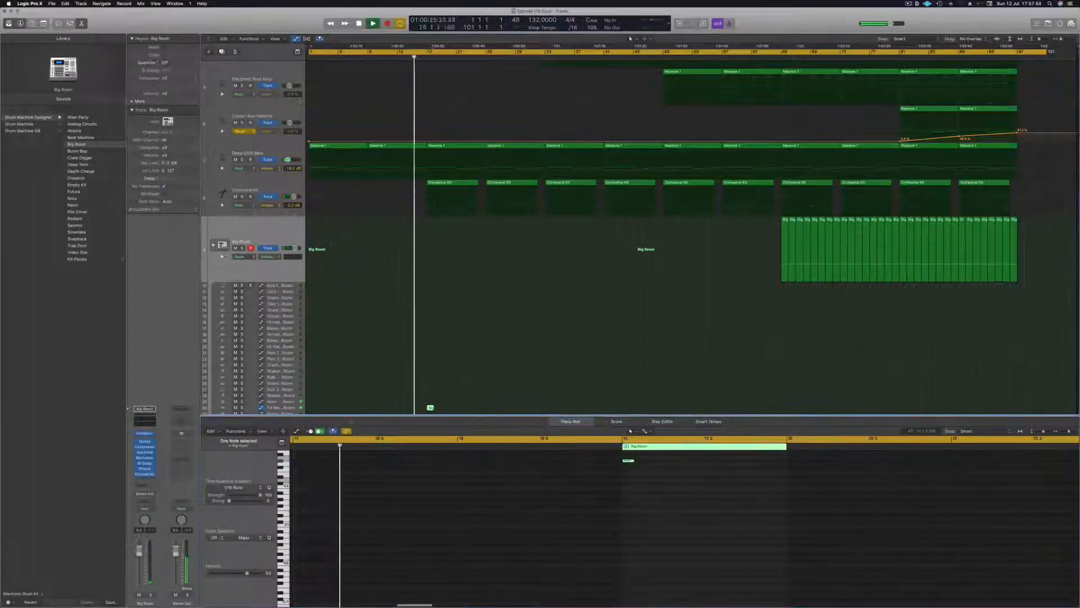
pyautogui.click(284, 408)
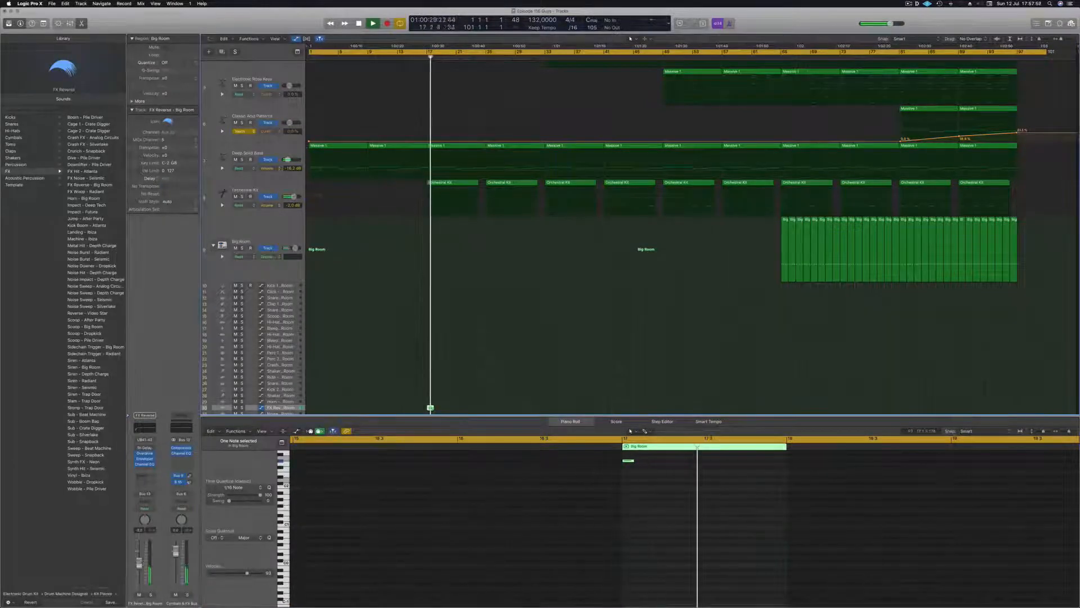
pyautogui.click(145, 478)
pyautogui.moveTo(157, 489)
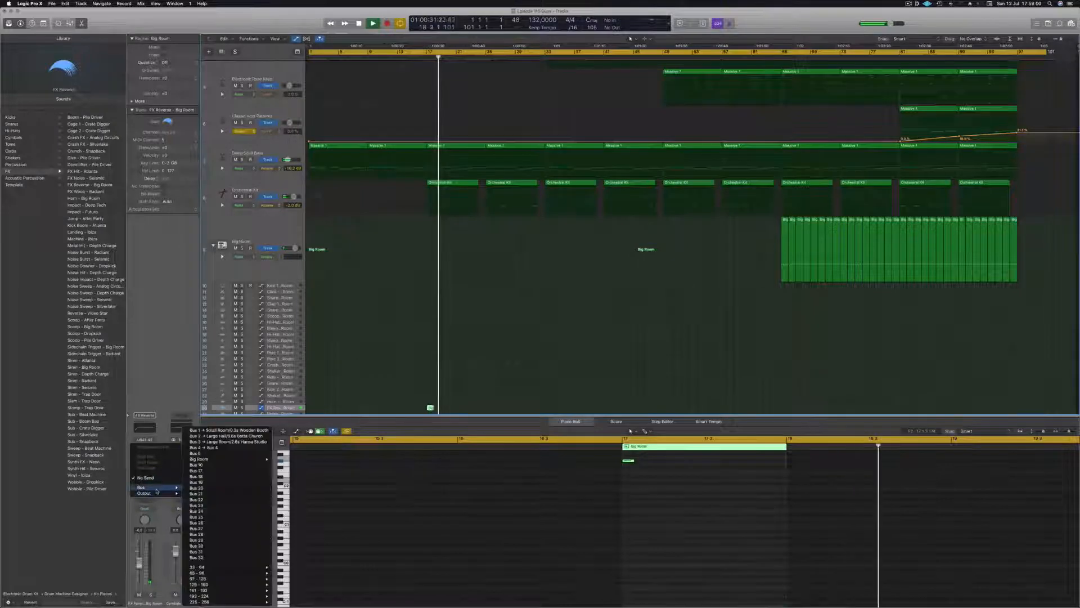
pyautogui.click(204, 447)
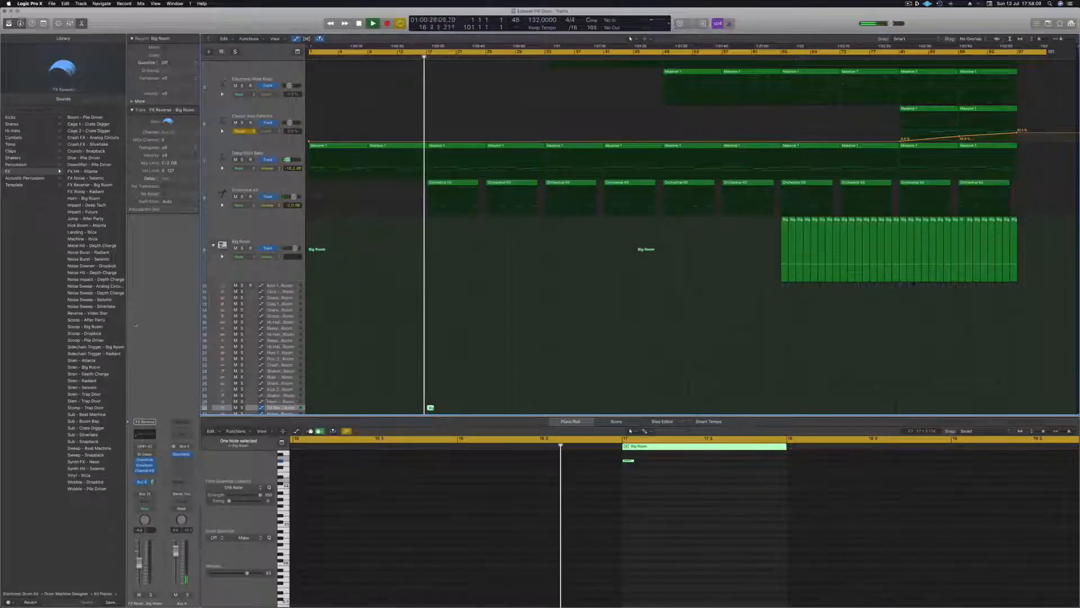
# Step: Try the Noise Sweep - Seismic sound in place of FX Reverse, listening around bar 17 and restarting playback from the beginning
pyautogui.click(83, 302)
pyautogui.press(',')
pyautogui.press(',')
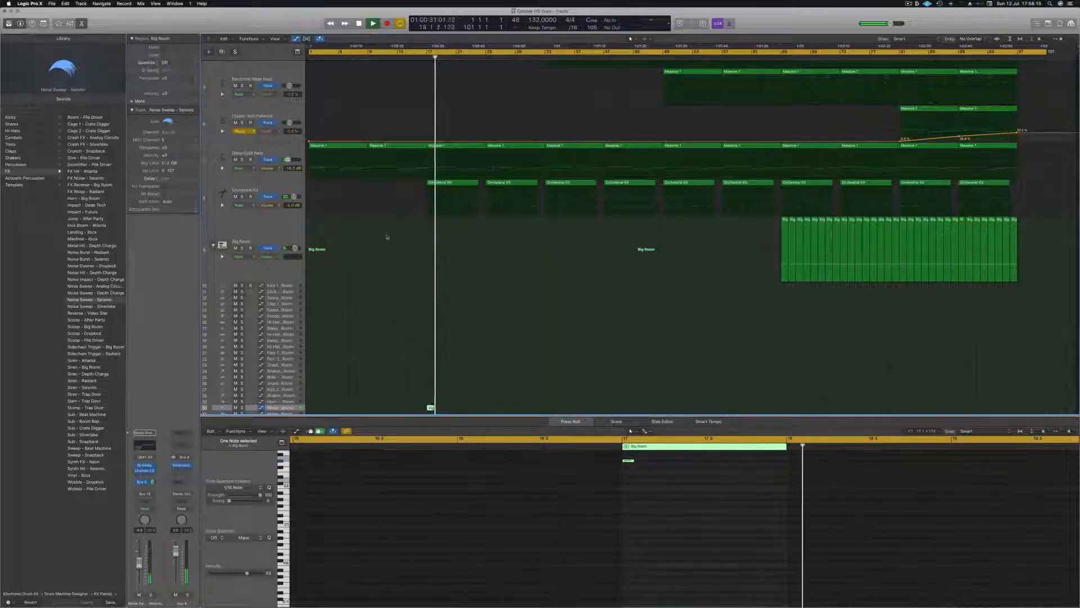
pyautogui.press('Return')
pyautogui.scroll(-2, 406, 251)
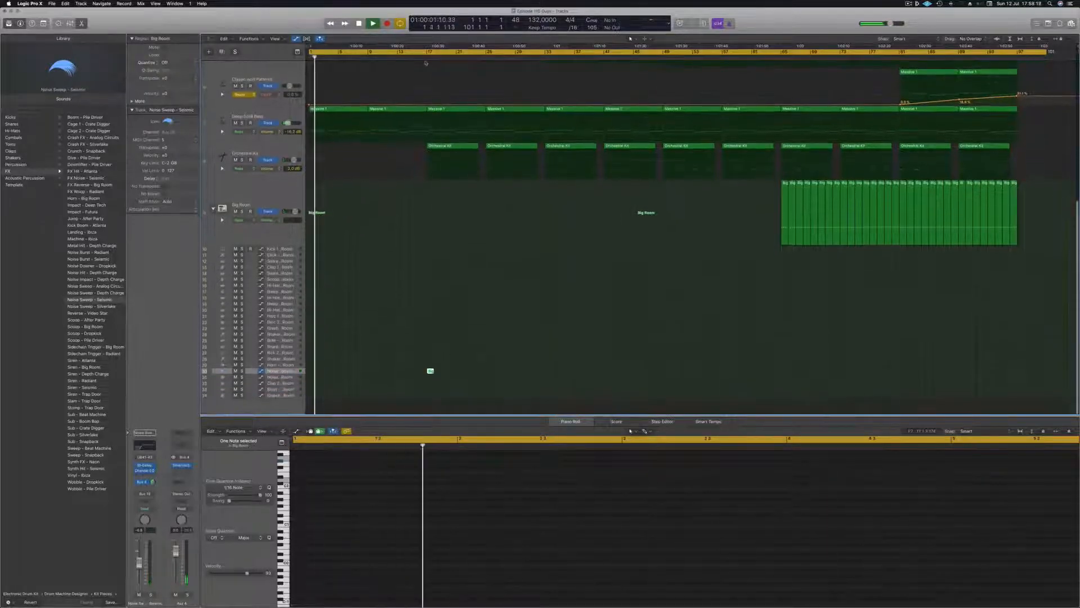
pyautogui.scroll(-1, 407, 252)
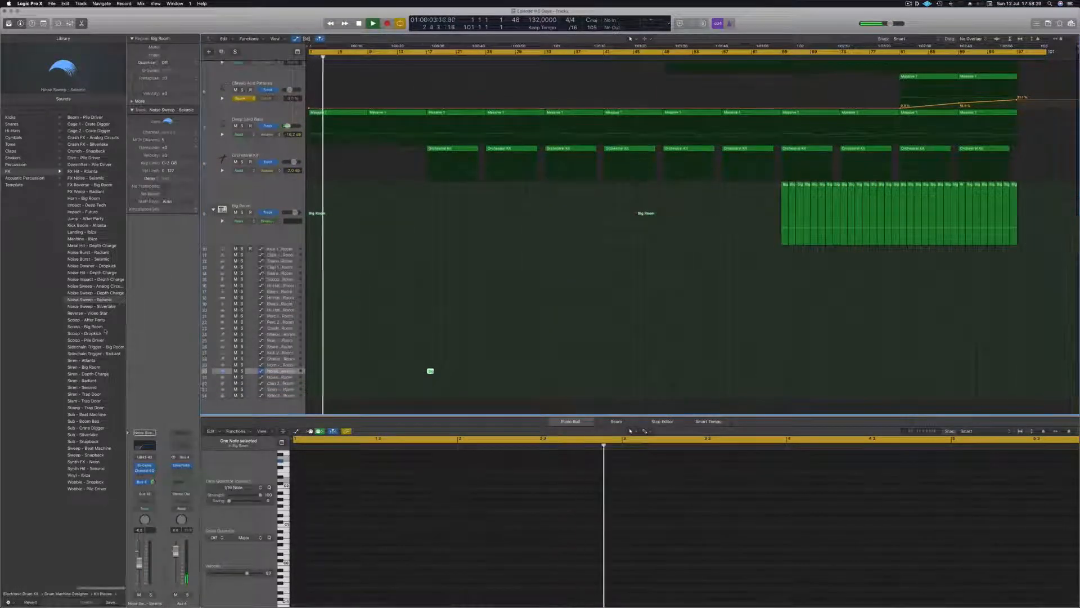
# Step: Change the effect kit piece's sound to Noise Hit - Depth Charge, audition it around bar 17, and restart playback from the beginning
pyautogui.click(92, 273)
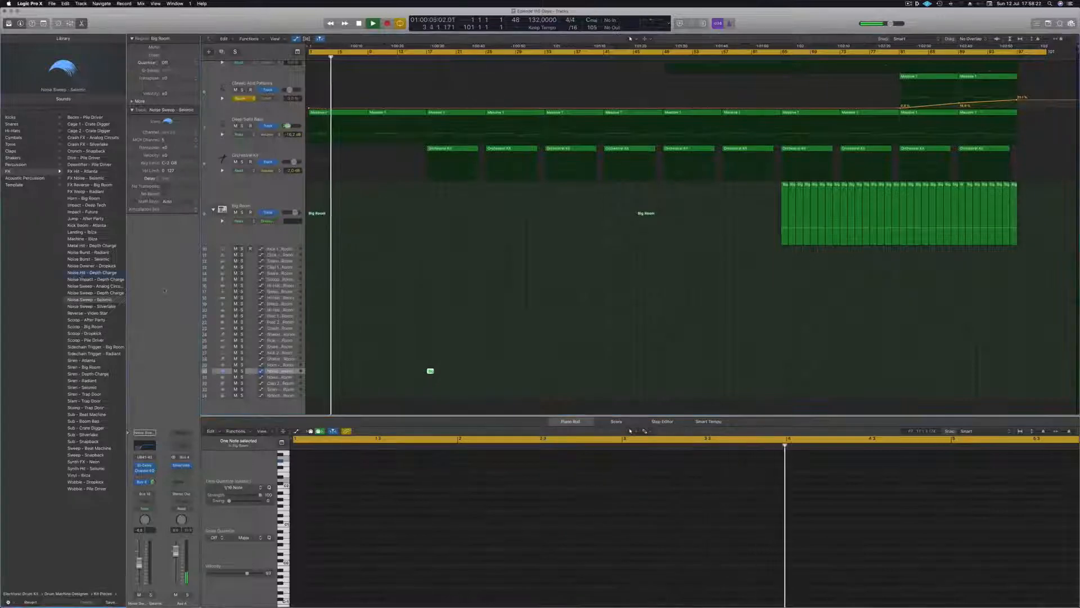
pyautogui.click(427, 56)
pyautogui.click(421, 57)
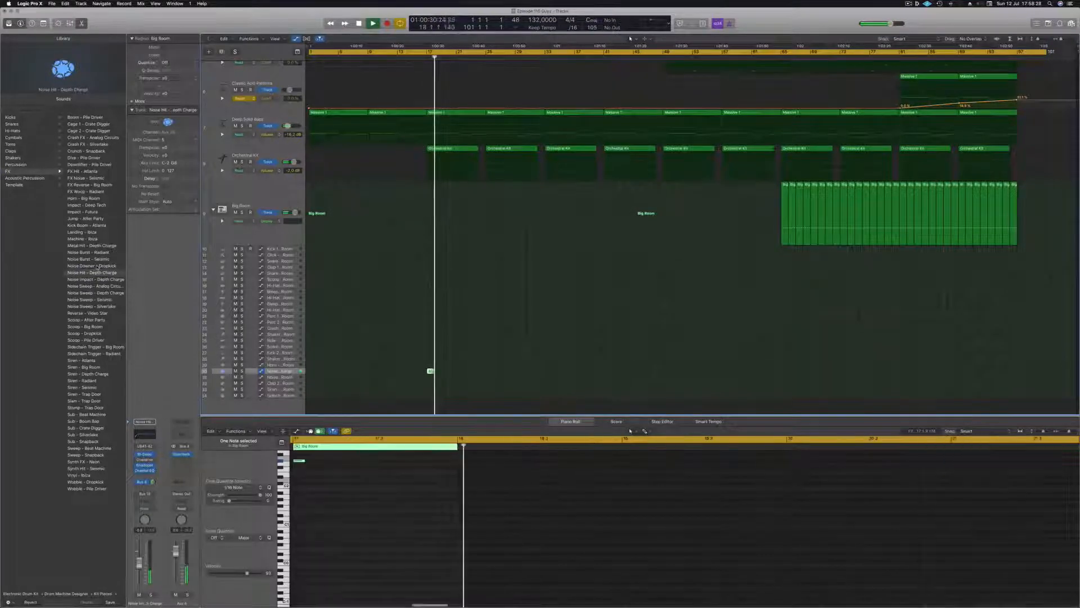
pyautogui.click(421, 56)
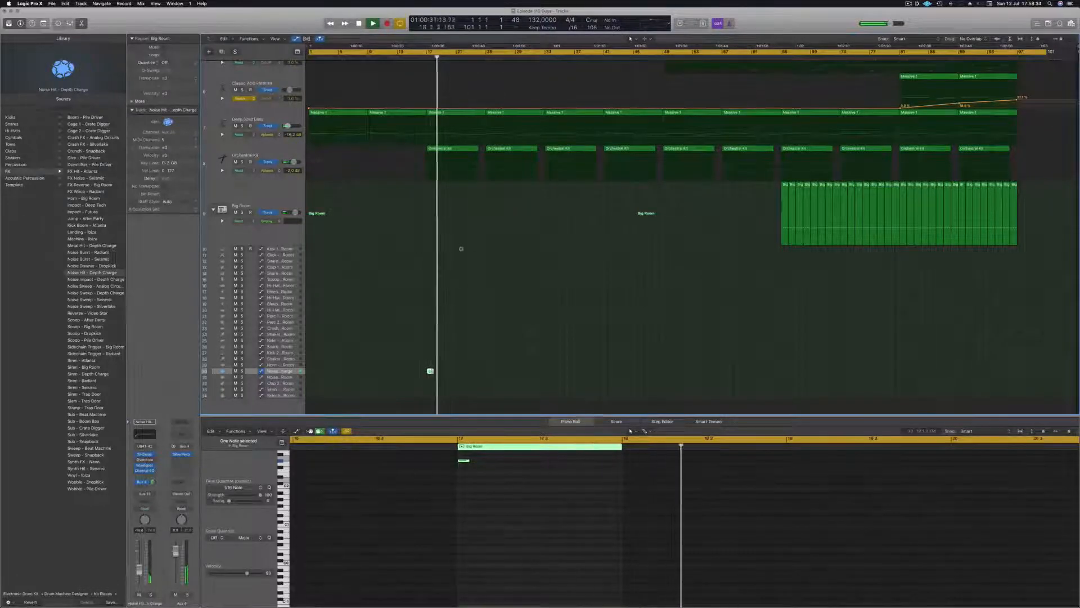
pyautogui.press('Return')
pyautogui.scroll(10, 444, 293)
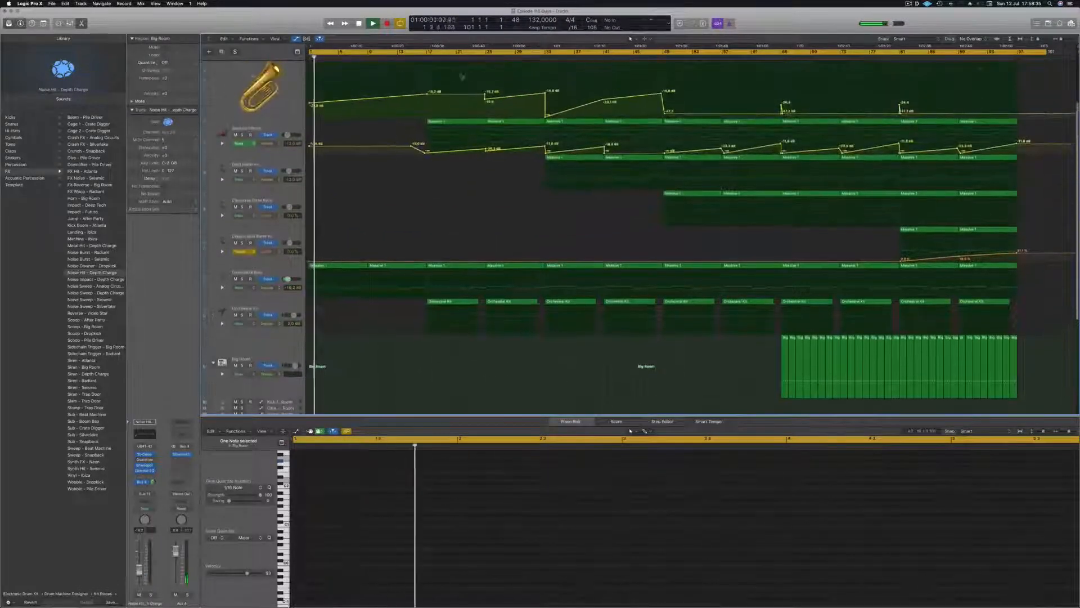
pyautogui.press('Return')
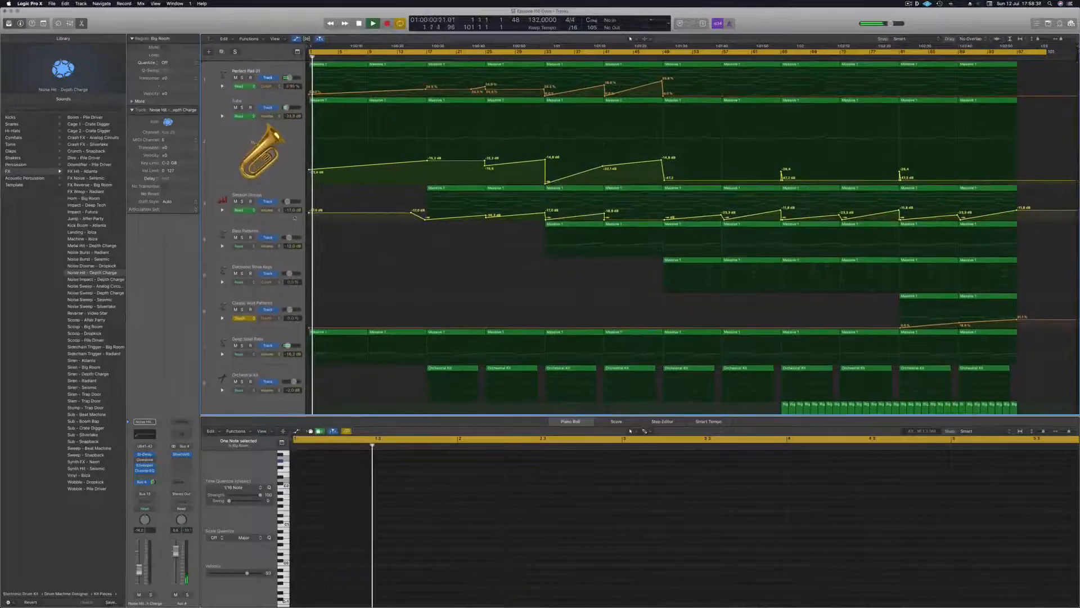
# Step: Add a Channel EQ to the Deep Solid Bass track with a 48 dB/Oct high-cut filter at 94 Hz
pyautogui.click(294, 332)
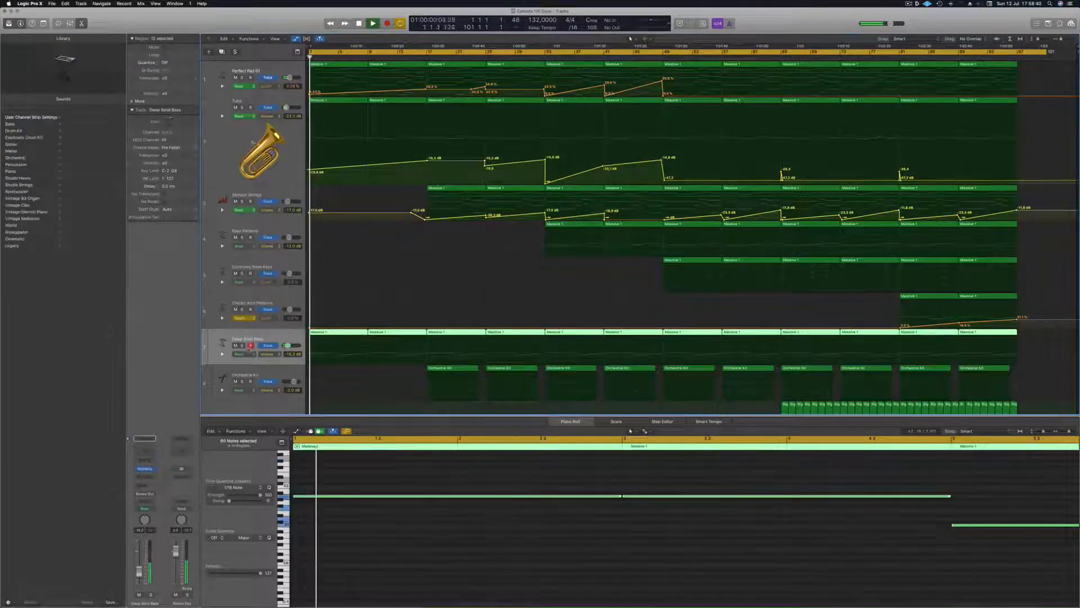
pyautogui.click(242, 345)
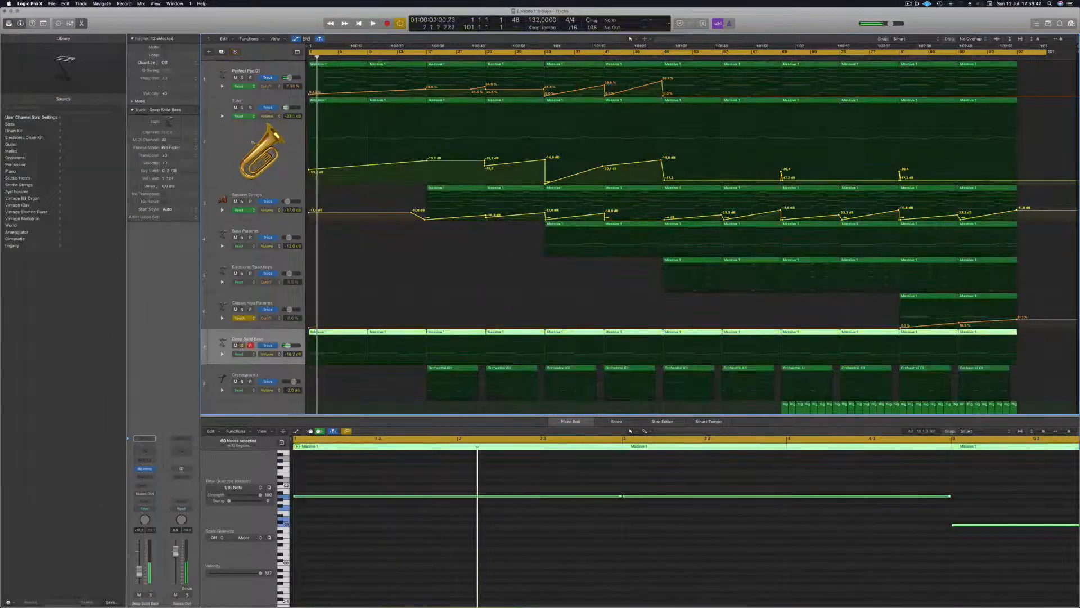
pyautogui.click(144, 450)
pyautogui.moveTo(322, 18); pyautogui.dragTo(662, 67)
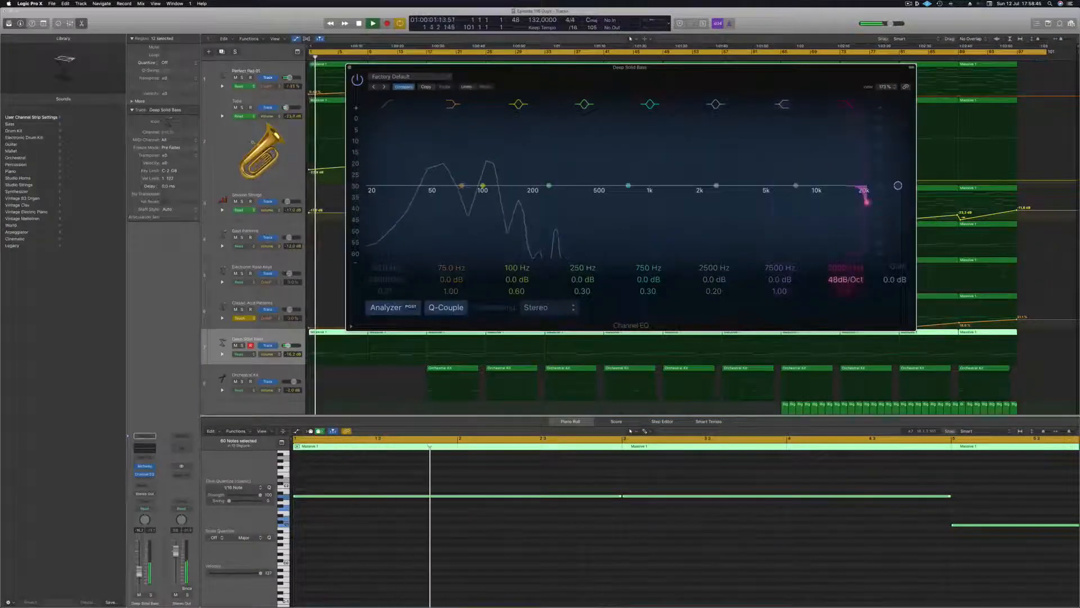
pyautogui.moveTo(842, 268); pyautogui.dragTo(841, 338)
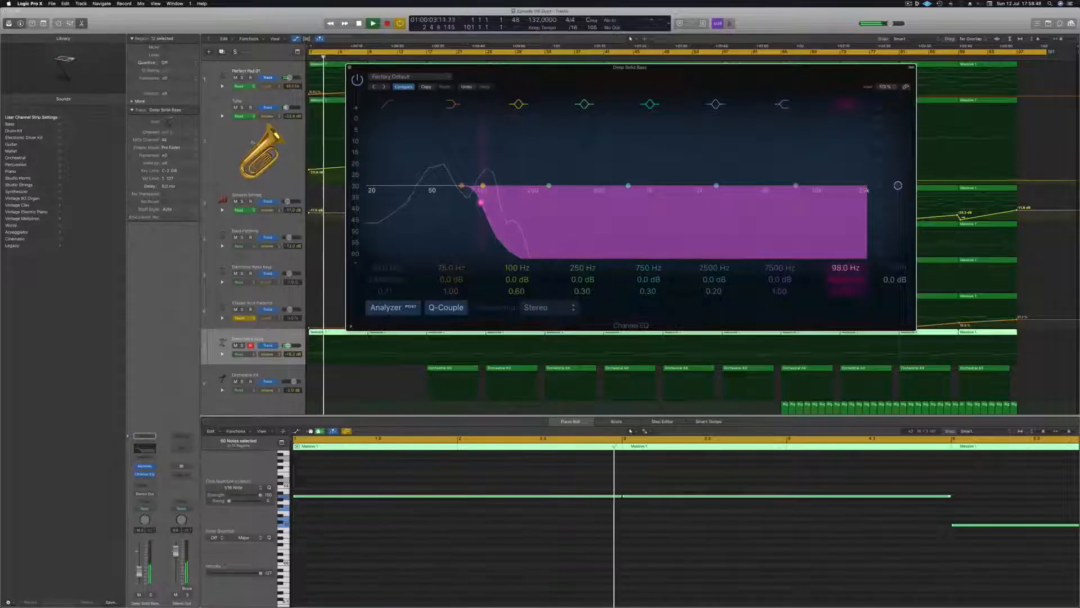
pyautogui.press('Return')
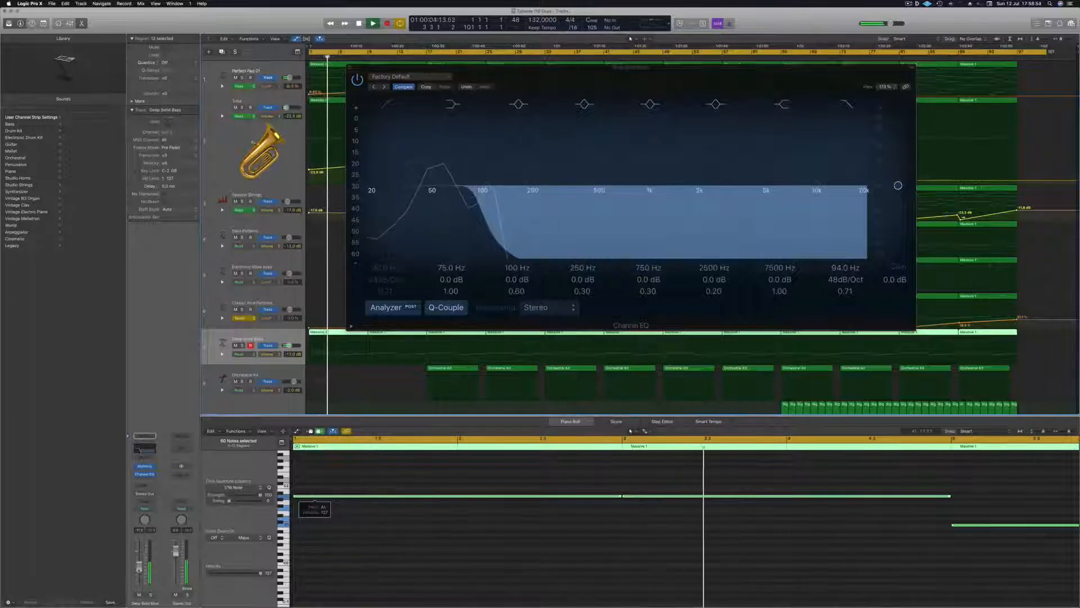
pyautogui.click(349, 68)
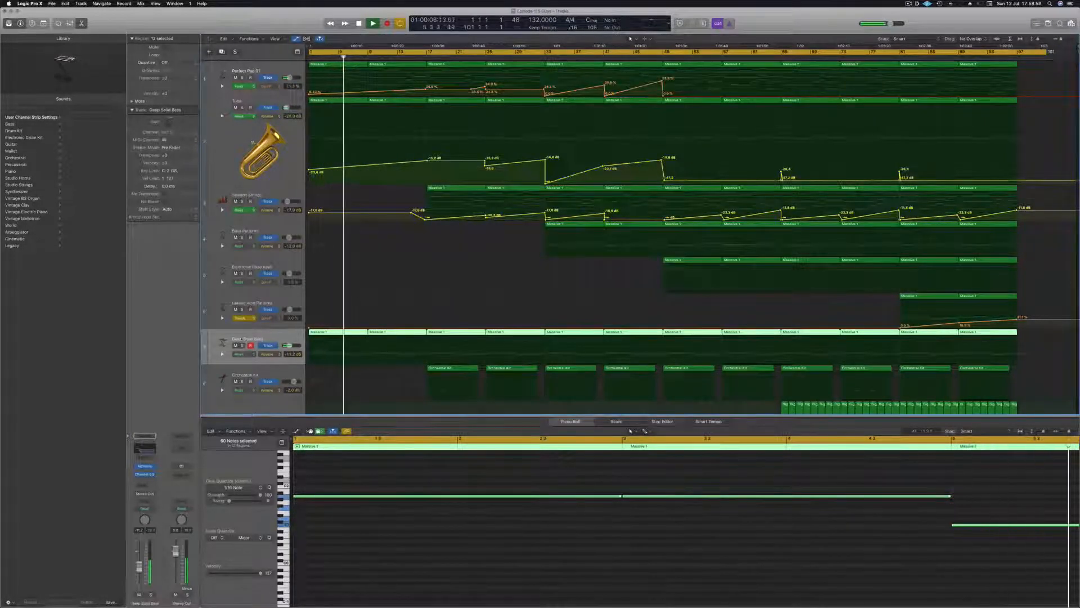
# Step: Insert a stereo Compressor on the Deep Solid Bass track, switch it to the Vintage Opto model, and listen from the start
pyautogui.press('Return')
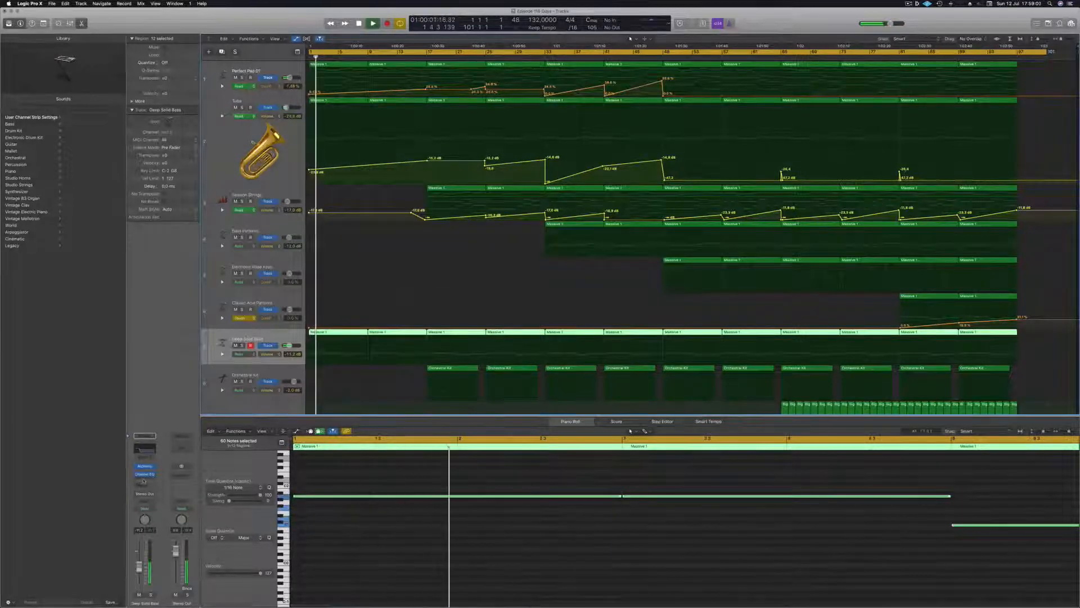
pyautogui.click(144, 481)
pyautogui.moveTo(169, 517)
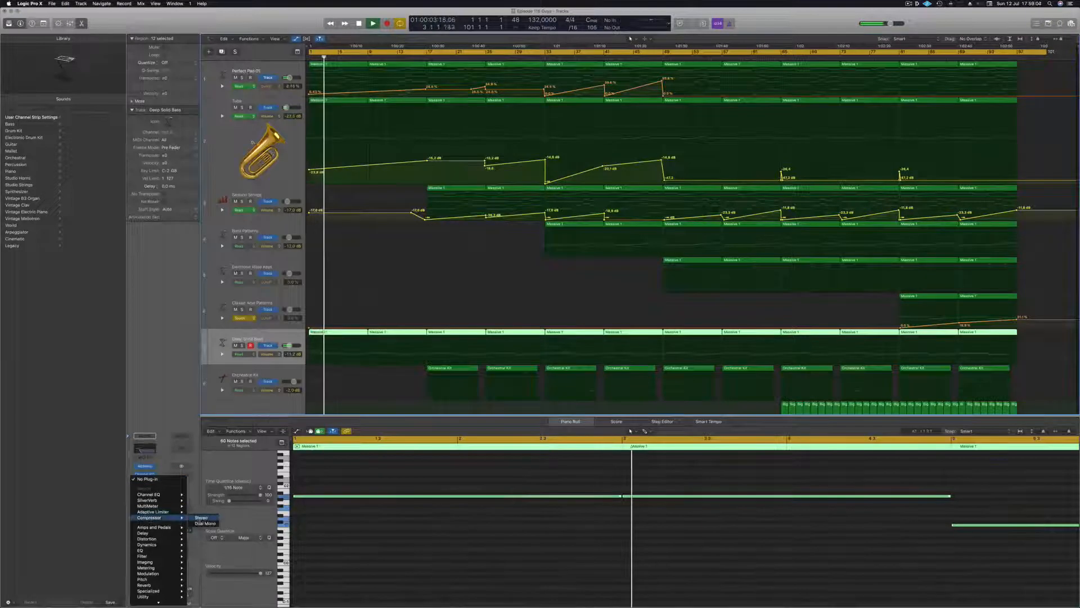
pyautogui.click(202, 520)
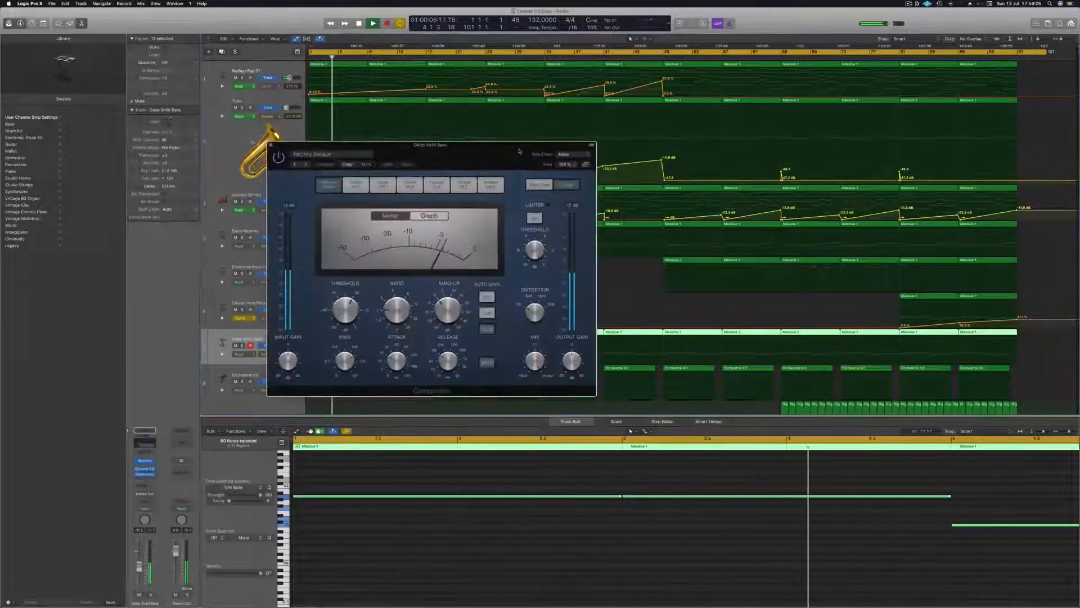
pyautogui.click(490, 183)
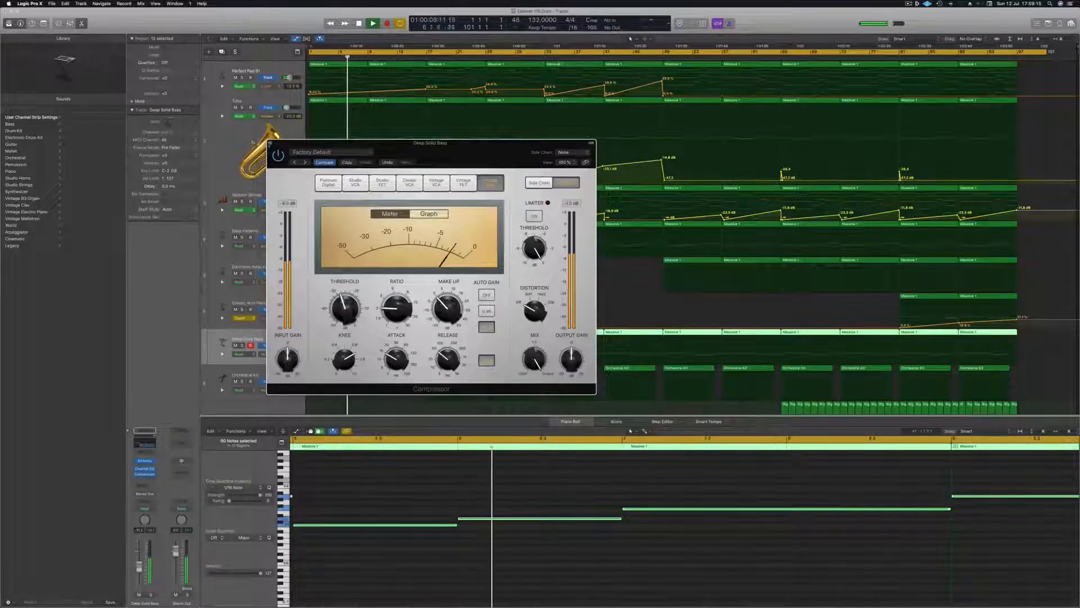
pyautogui.click(271, 144)
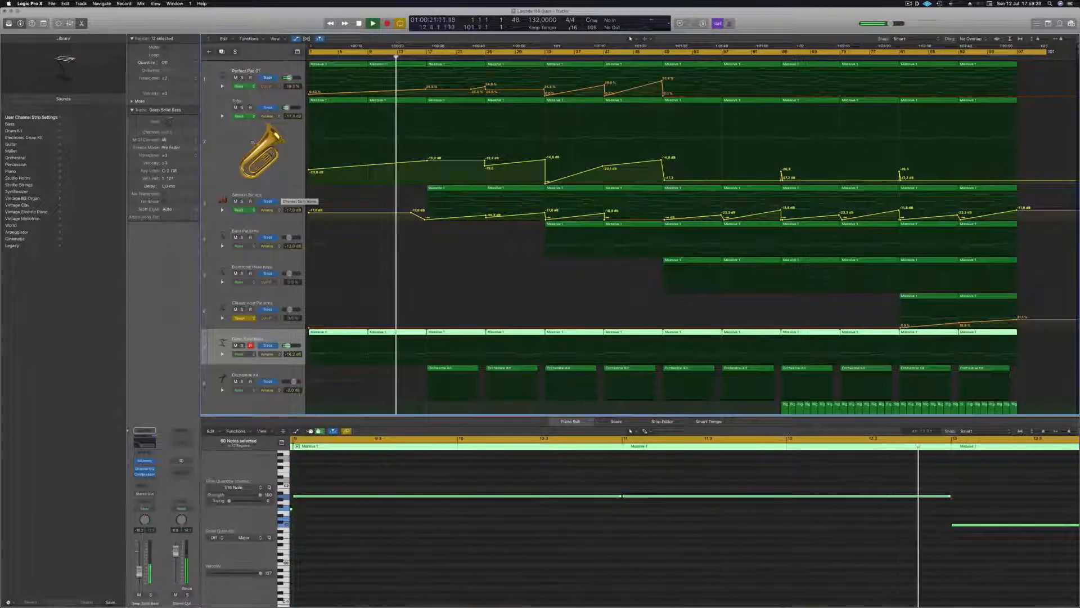
# Step: Select the Tuba track and shape a drop in the Perfect Pad's cutoff automation at bar 17
pyautogui.click(213, 166)
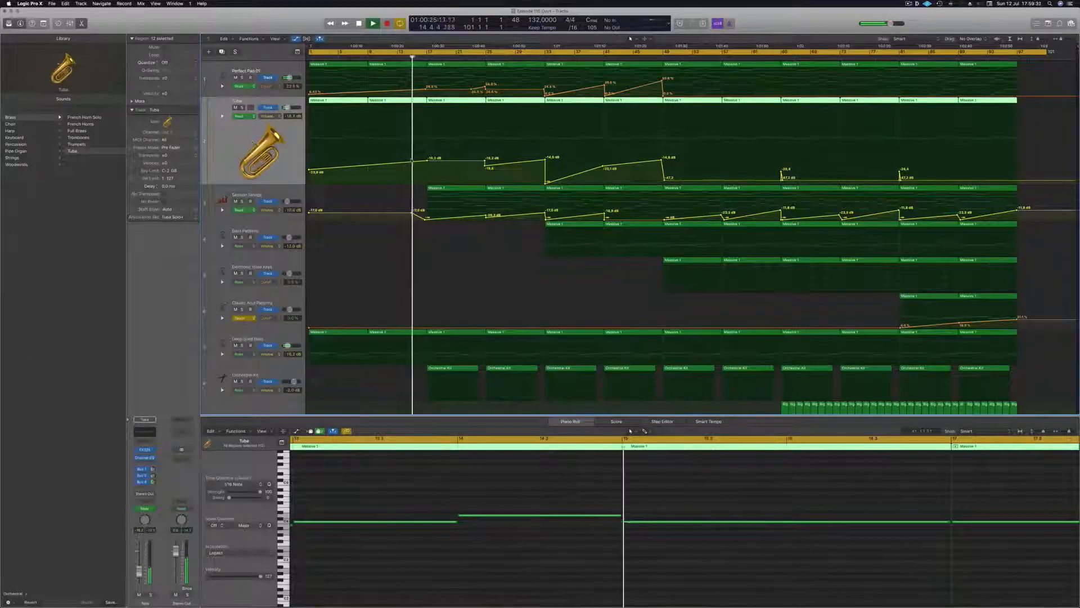
pyautogui.moveTo(428, 89); pyautogui.dragTo(428, 95)
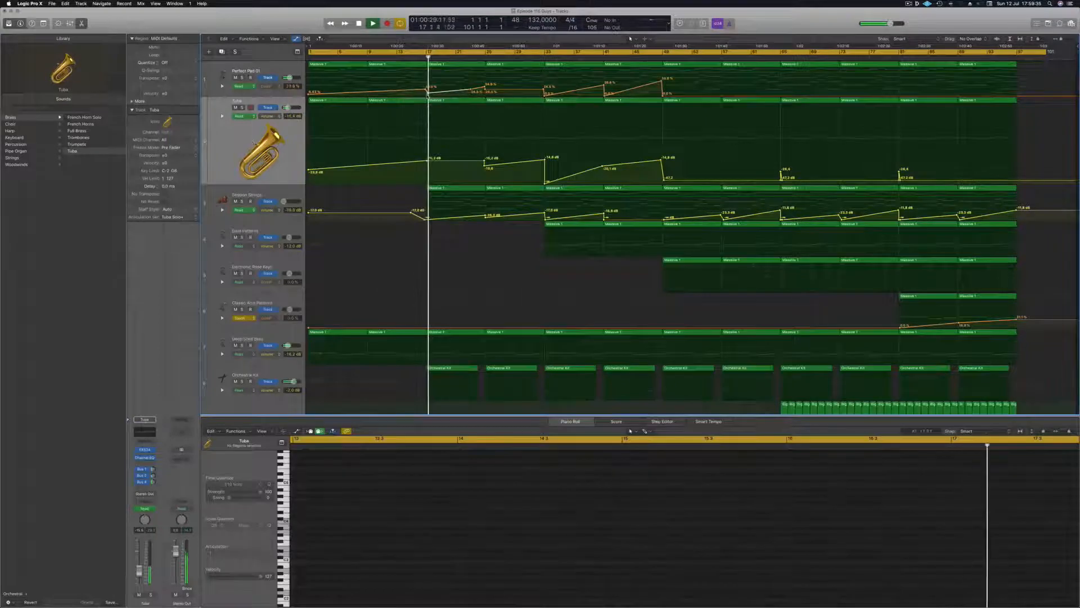
pyautogui.scroll(5, 422, 79)
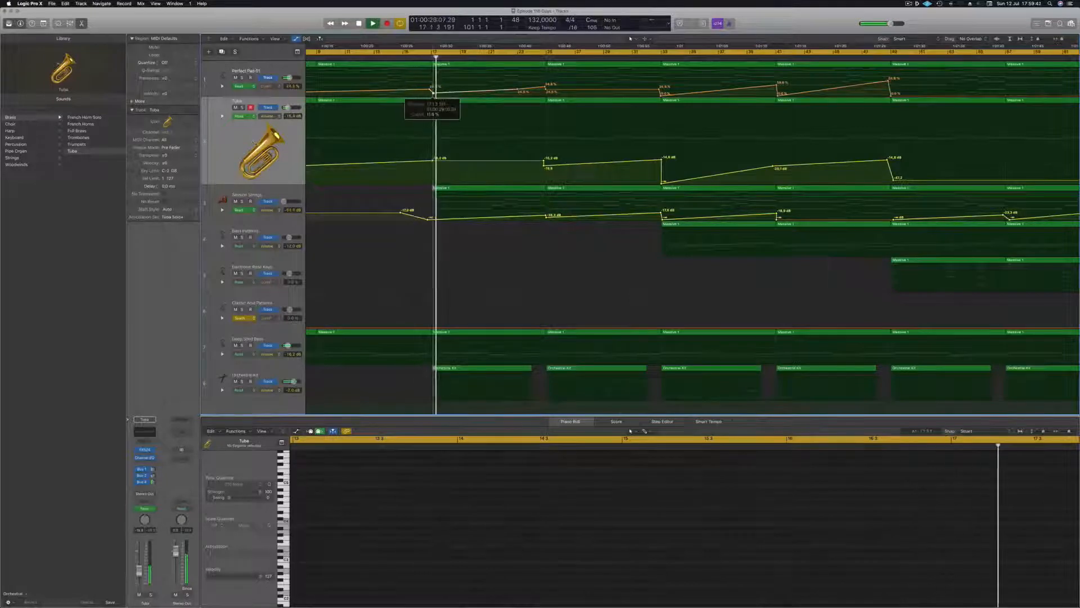
pyautogui.scroll(-5, 430, 93)
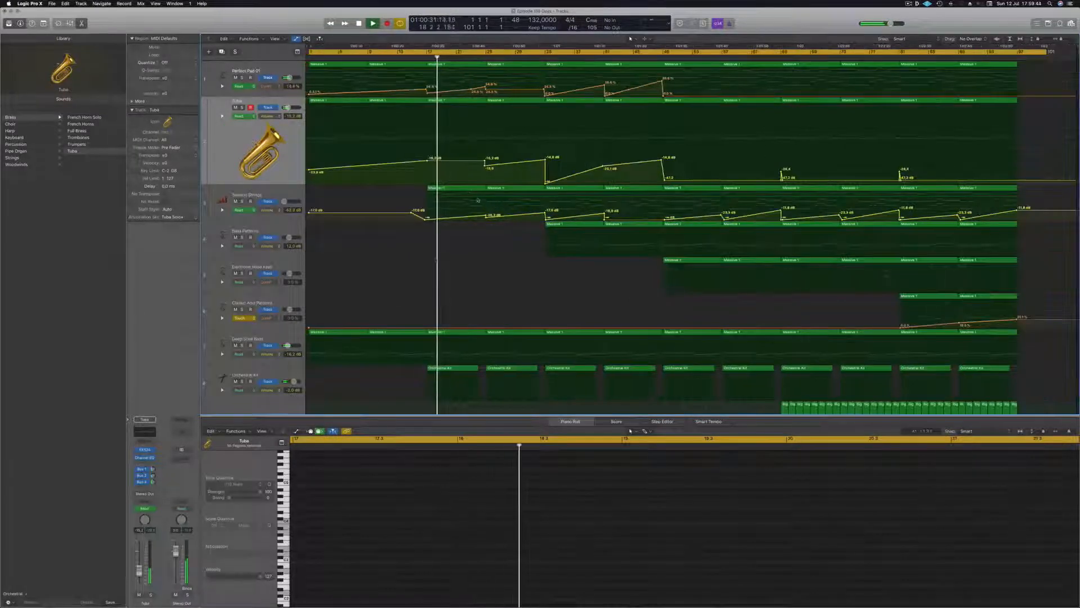
# Step: Select the Session Strings track with all its regions and bring its automation curve back into view
pyautogui.scroll(-2, 439, 256)
pyautogui.scroll(-3, 438, 256)
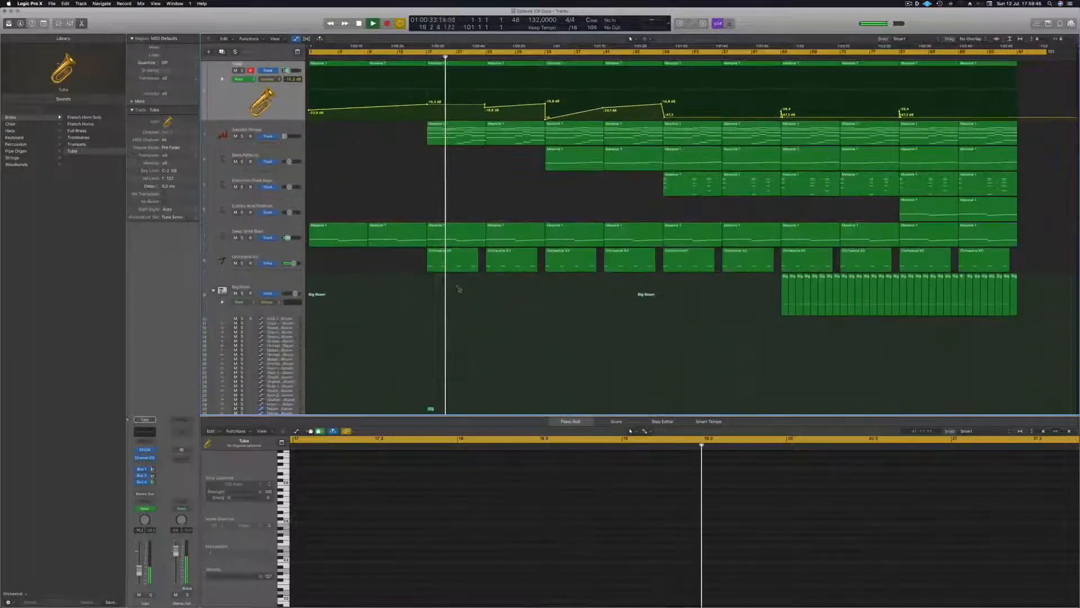
pyautogui.scroll(-1, 464, 287)
pyautogui.scroll(2, 464, 287)
pyautogui.click(248, 141)
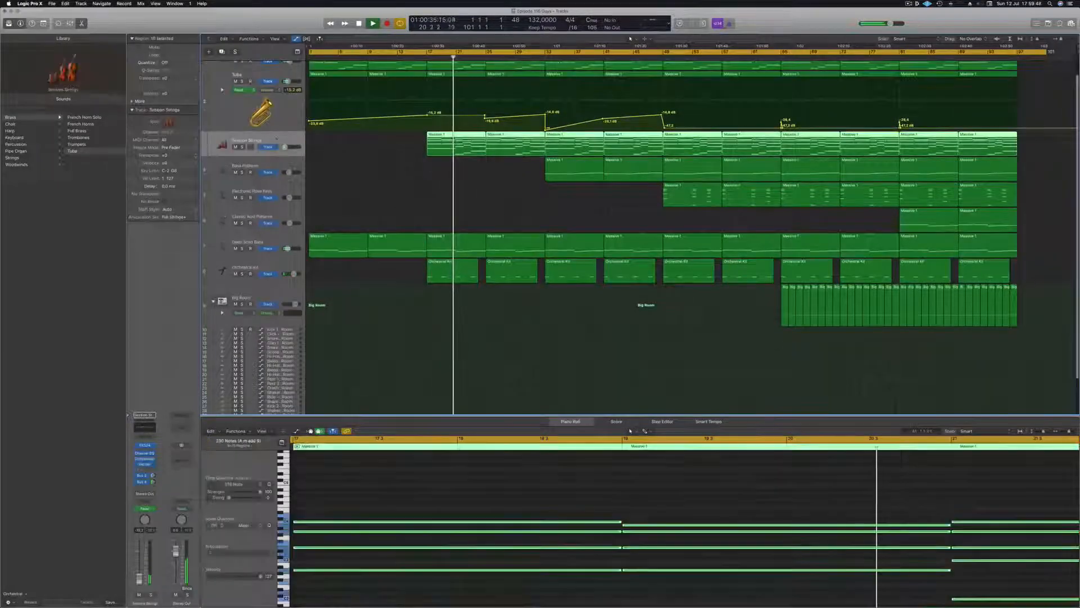
pyautogui.press('a')
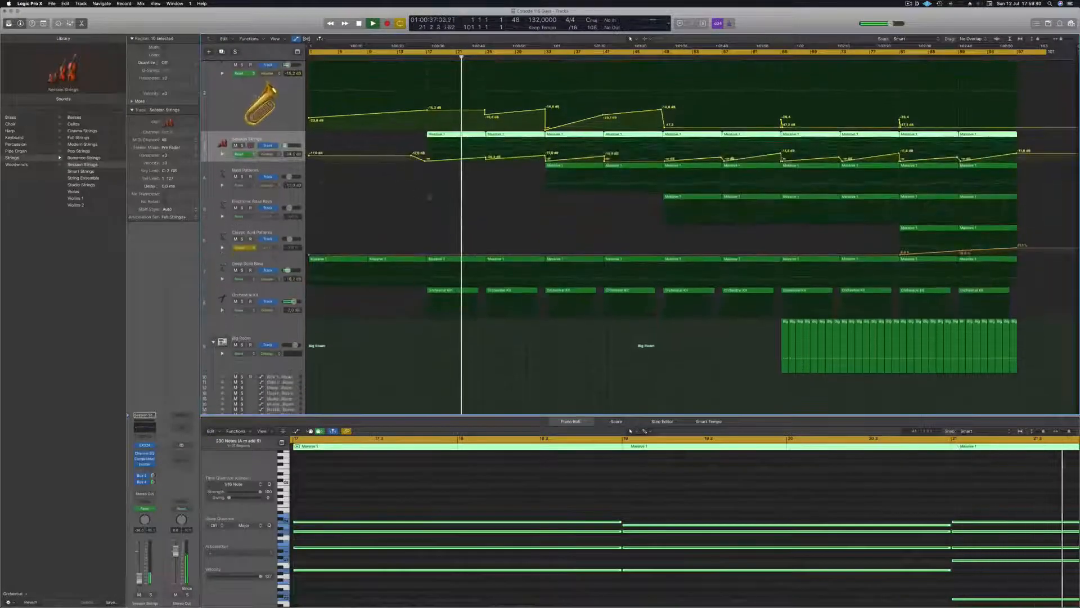
# Step: Shape a drop in the Tuba's volume automation at bar 25 and nudge the Session Strings' volume automation at that bar
pyautogui.scroll(1, 445, 194)
pyautogui.scroll(3, 467, 176)
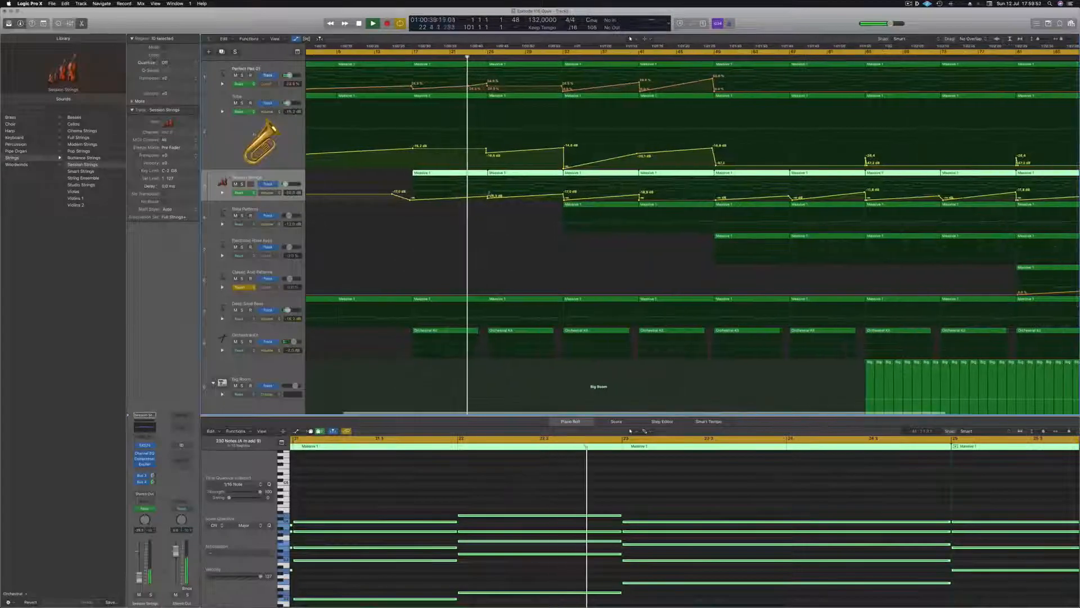
pyautogui.moveTo(488, 153)
pyautogui.mouseDown()
pyautogui.moveTo(488, 162)
pyautogui.moveTo(488, 149)
pyautogui.mouseUp()
pyautogui.moveTo(489, 196); pyautogui.dragTo(490, 194)
pyautogui.scroll(-4, 506, 155)
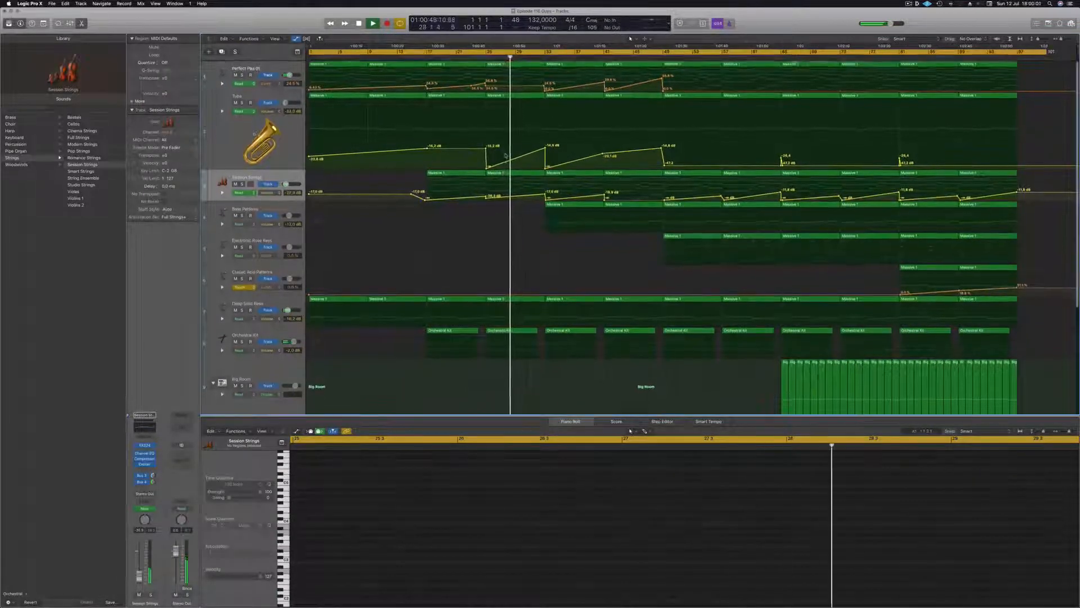
pyautogui.scroll(-1, 506, 155)
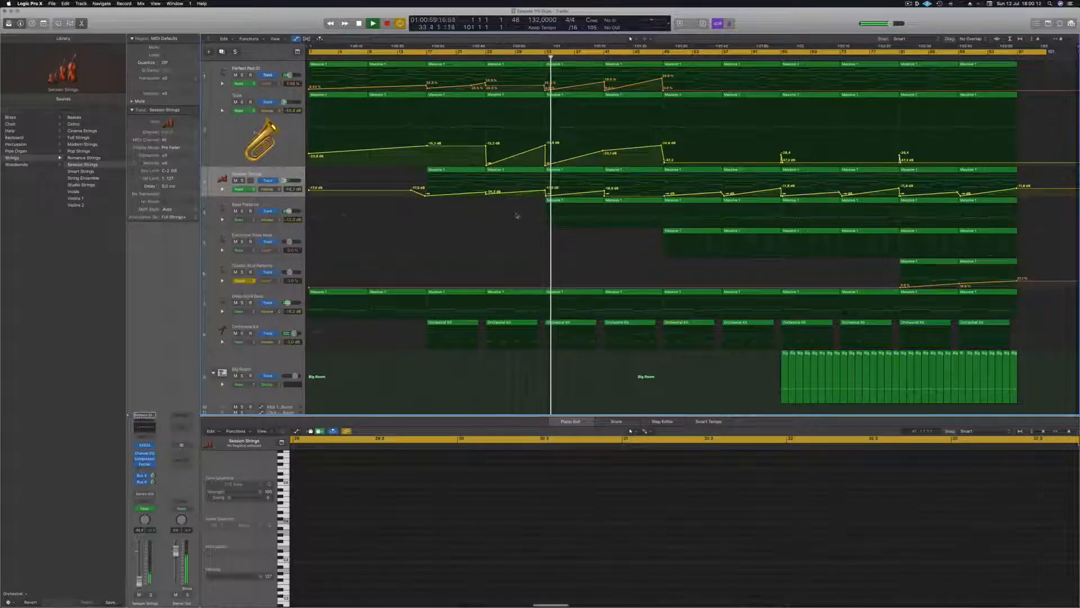
# Step: Raise the Bass Patterns track's volume slightly during playback and select the Deep Solid Bass track
pyautogui.click(298, 209)
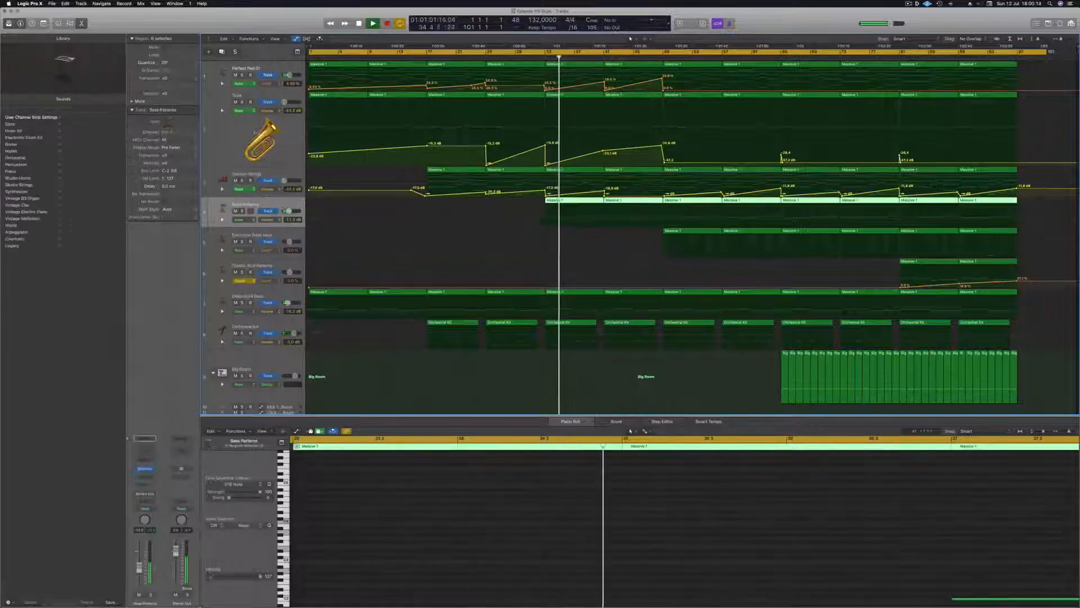
pyautogui.moveTo(139, 568); pyautogui.dragTo(139, 563)
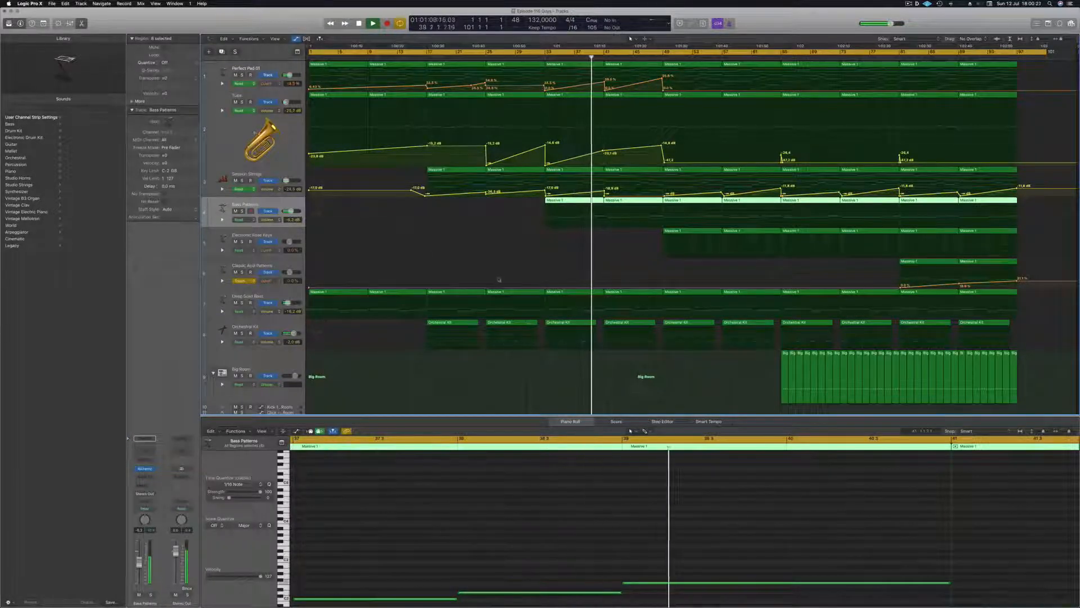
pyautogui.click(251, 297)
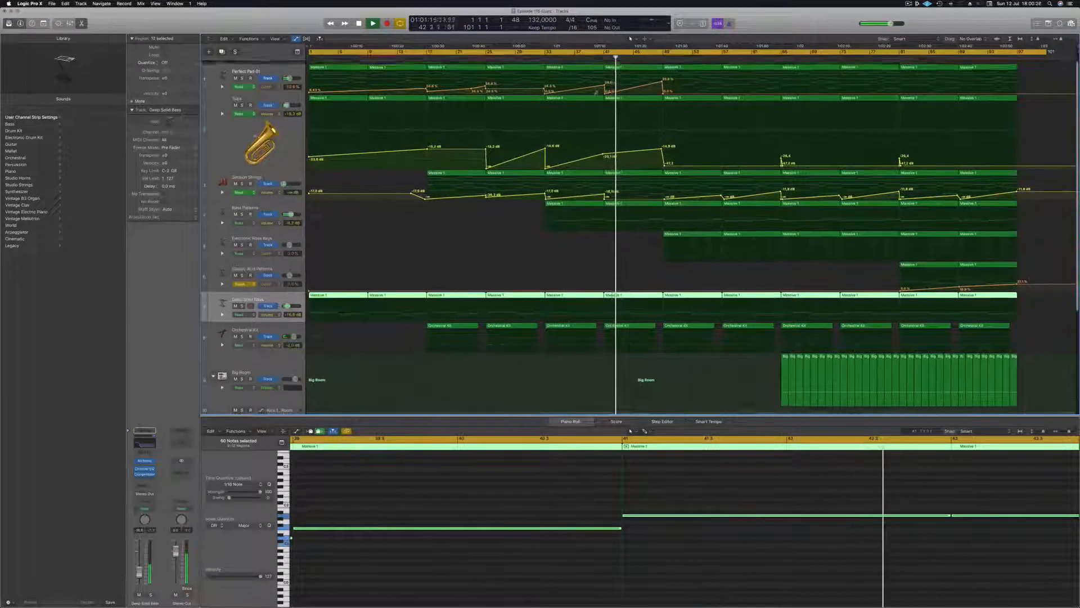
# Step: Remove the drop in the Perfect Pad's cutoff automation at bar 41, add a dip at bar 45, and play the passage
pyautogui.click(583, 57)
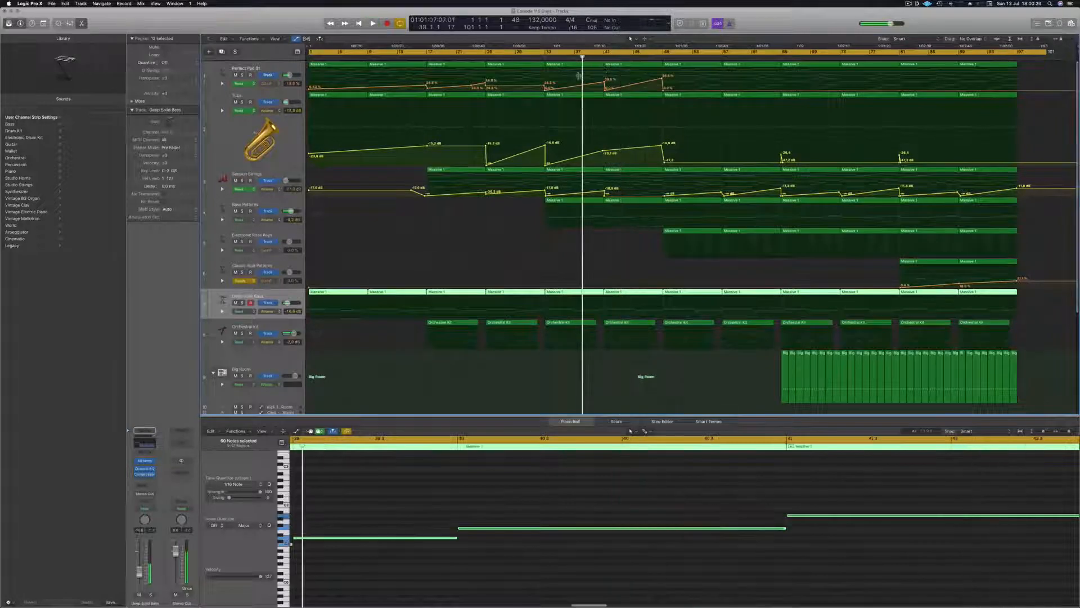
pyautogui.click(605, 86)
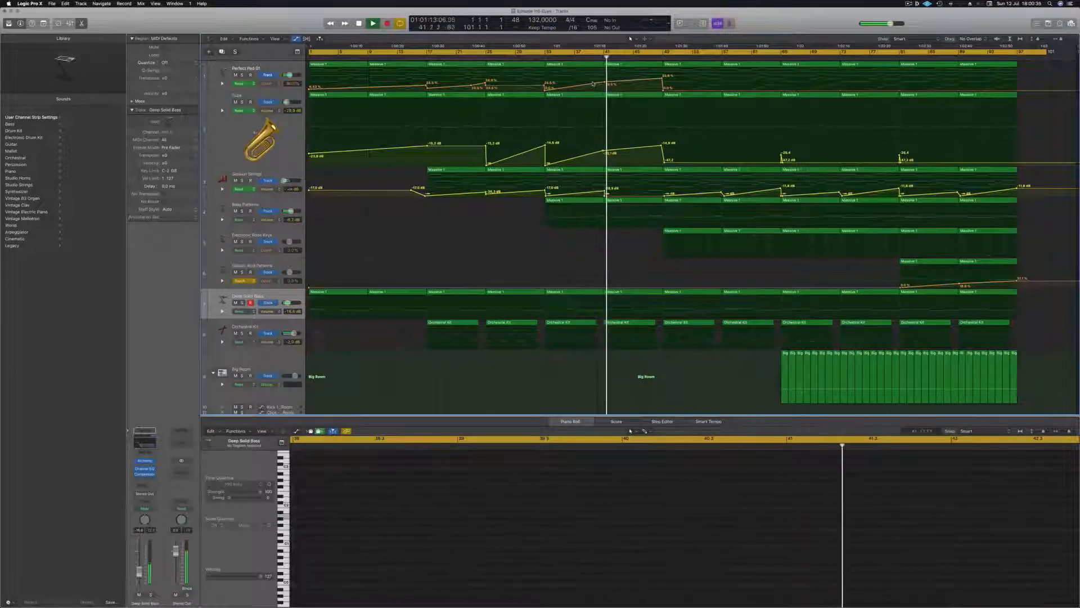
pyautogui.click(633, 80)
pyautogui.moveTo(632, 86); pyautogui.dragTo(632, 86)
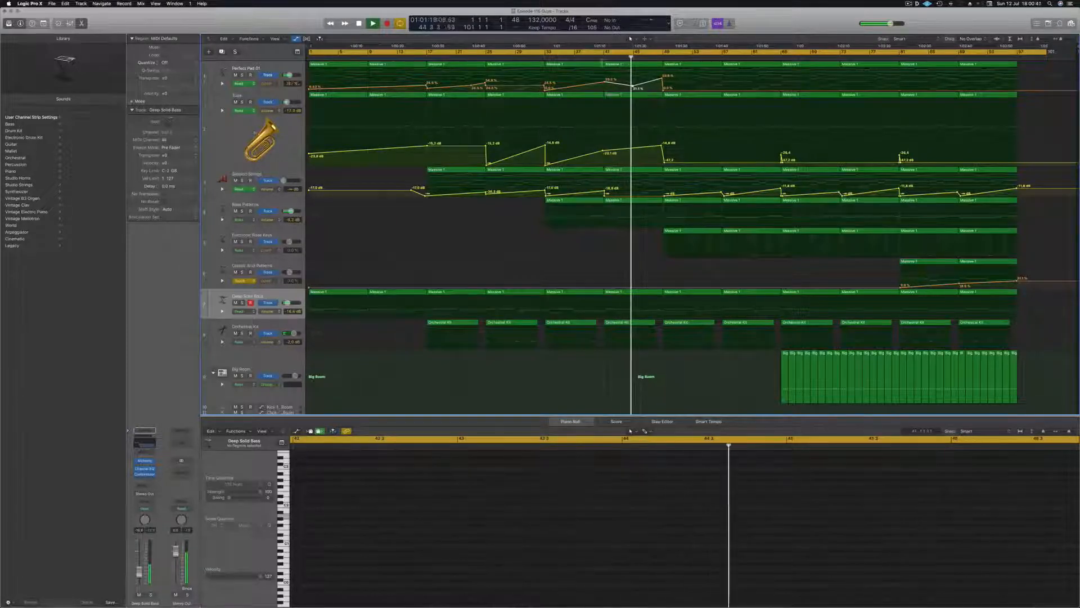
pyautogui.click(589, 58)
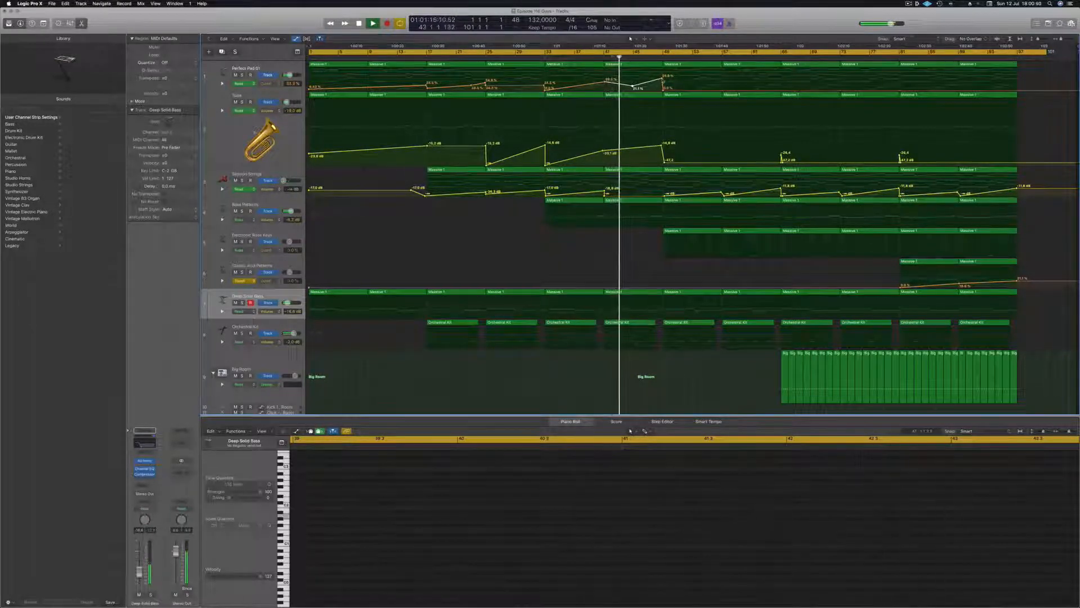
# Step: Refine the drops in the Perfect Pad's cutoff and the Tuba's volume automation at bar 49 and replay the transition
pyautogui.moveTo(662, 90); pyautogui.dragTo(665, 90)
pyautogui.scroll(5, 665, 88)
pyautogui.moveTo(749, 77); pyautogui.dragTo(756, 90)
pyautogui.moveTo(761, 163); pyautogui.dragTo(751, 146)
pyautogui.press('super+Left')
pyautogui.press('super+Left')
pyautogui.press('super+Left')
pyautogui.press('super+Left')
pyautogui.press('super+Left')
pyautogui.press('super+Left')
pyautogui.press('super+Left')
pyautogui.press('super+Left')
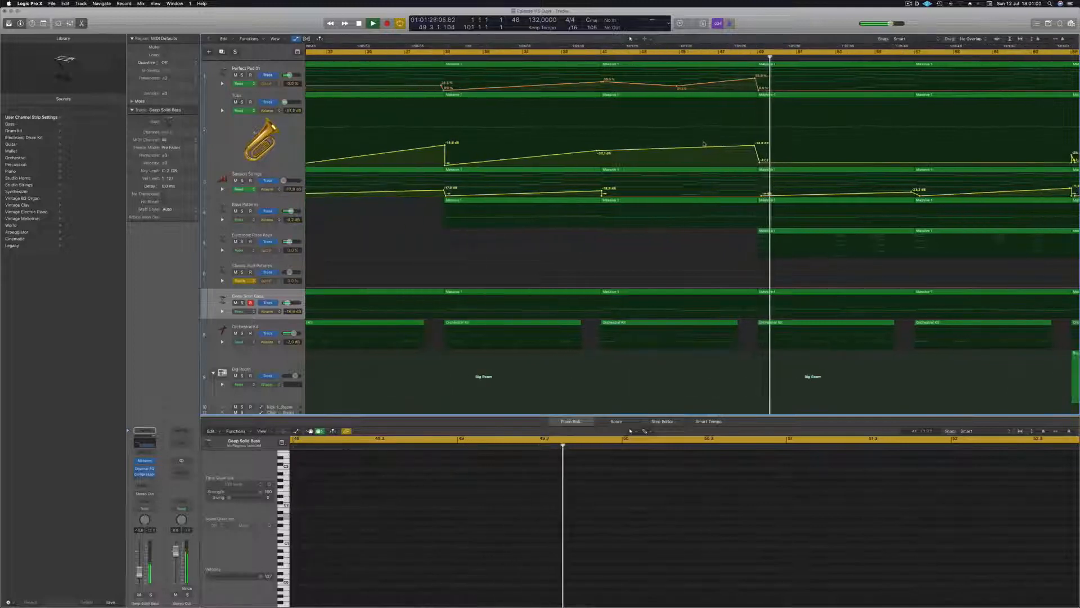
pyautogui.click(657, 56)
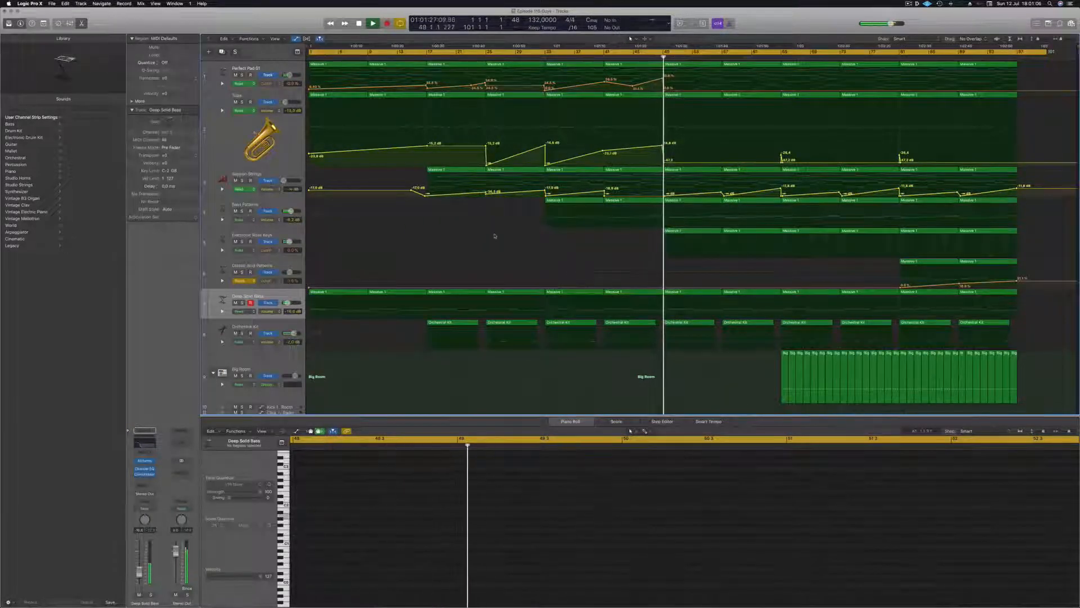
# Step: Copy the Big Room kit's short effect region from bar 17 to bar 49 and listen to the transition
pyautogui.scroll(-5, 510, 370)
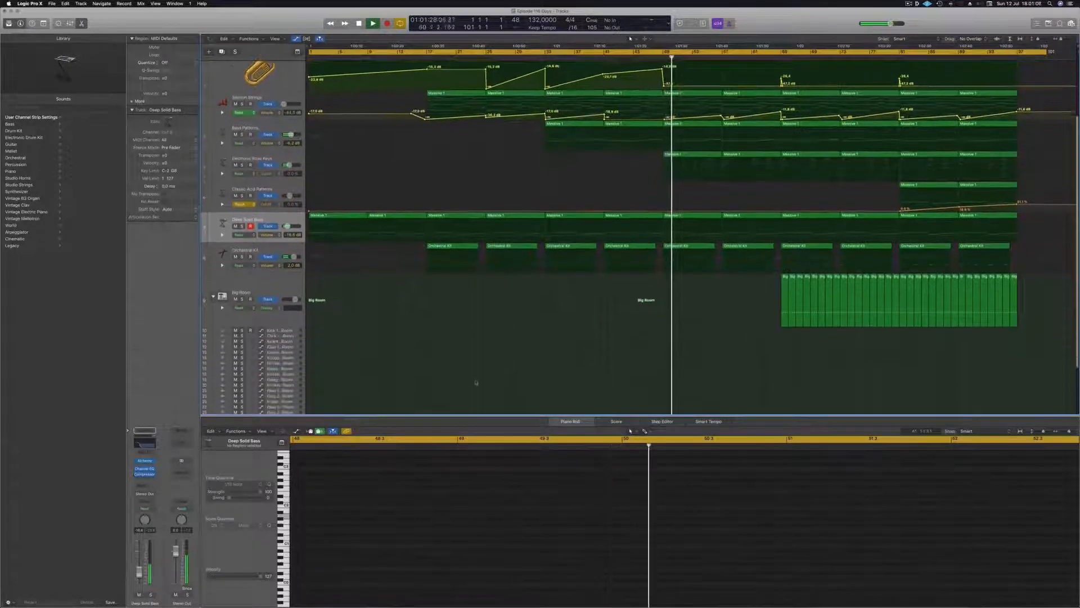
pyautogui.moveTo(430, 372); pyautogui.dragTo(667, 376)
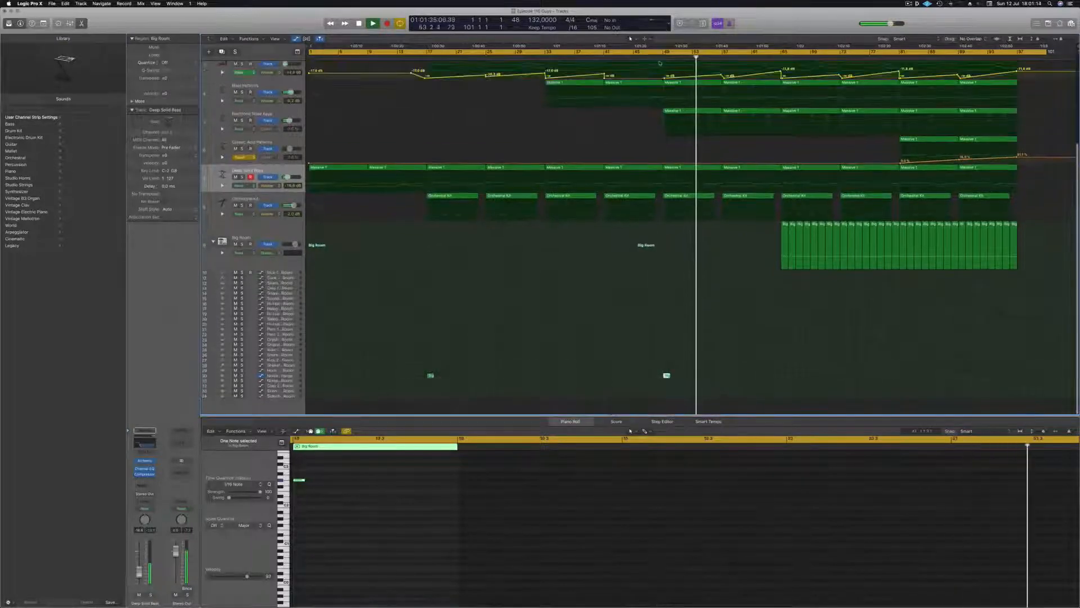
pyautogui.click(657, 57)
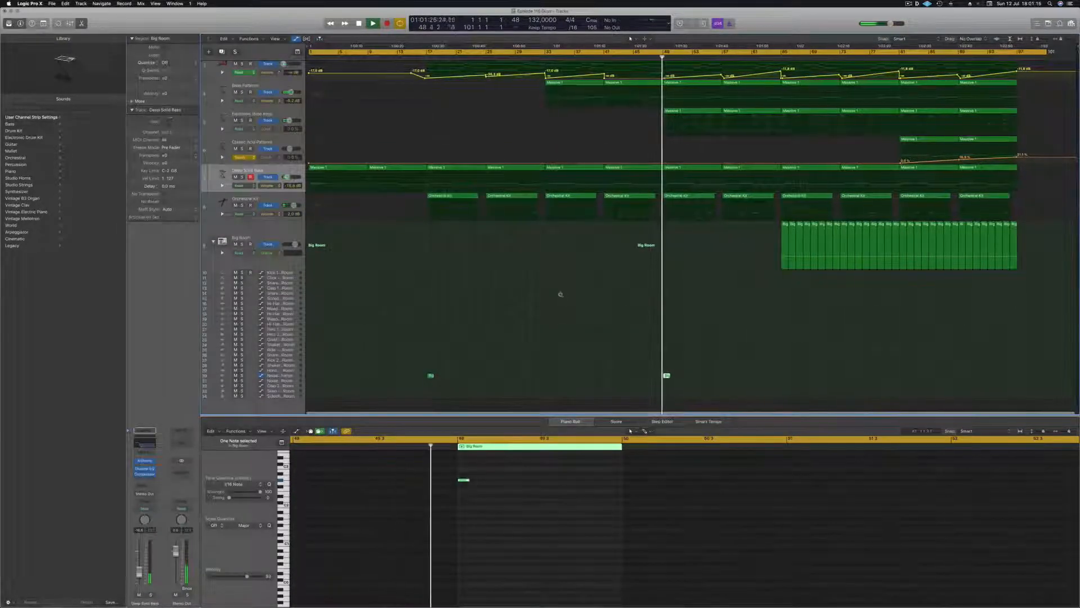
pyautogui.scroll(-3, 677, 235)
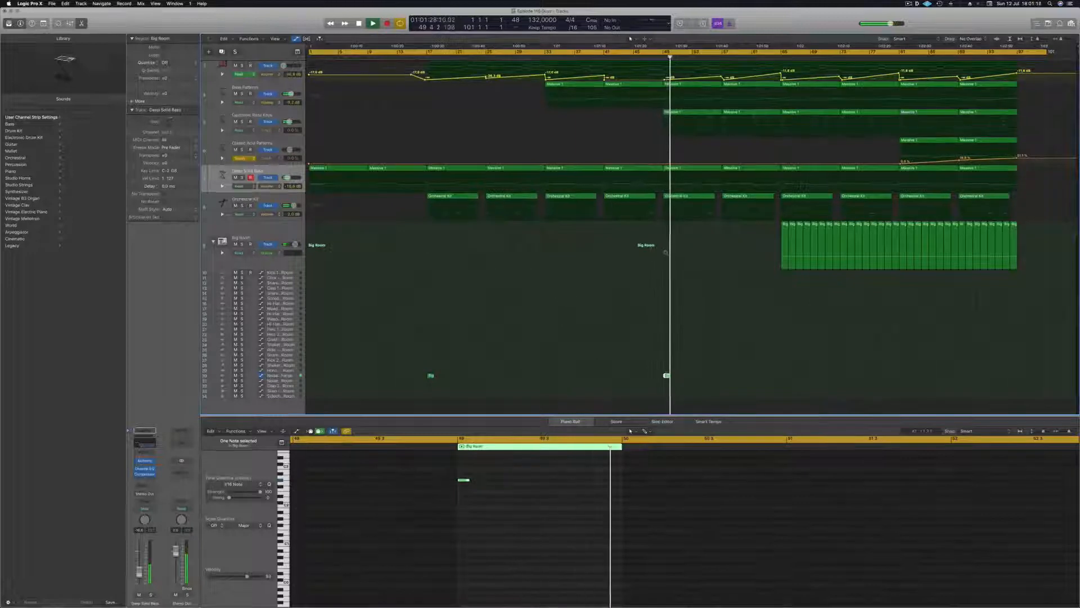
pyautogui.scroll(-2, 628, 305)
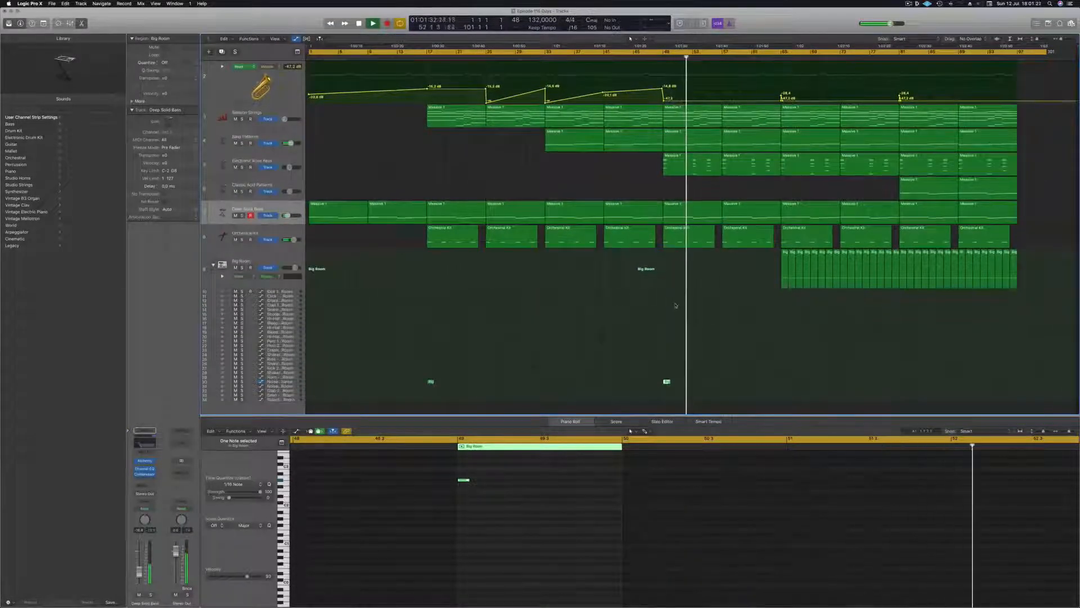
pyautogui.scroll(3, 676, 305)
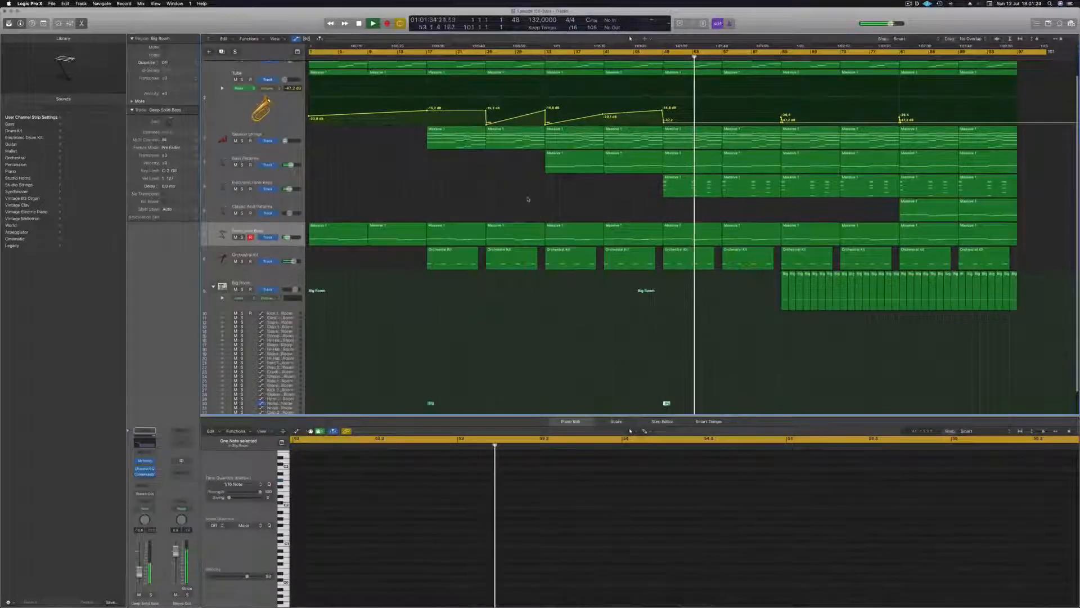
pyautogui.scroll(2, 636, 202)
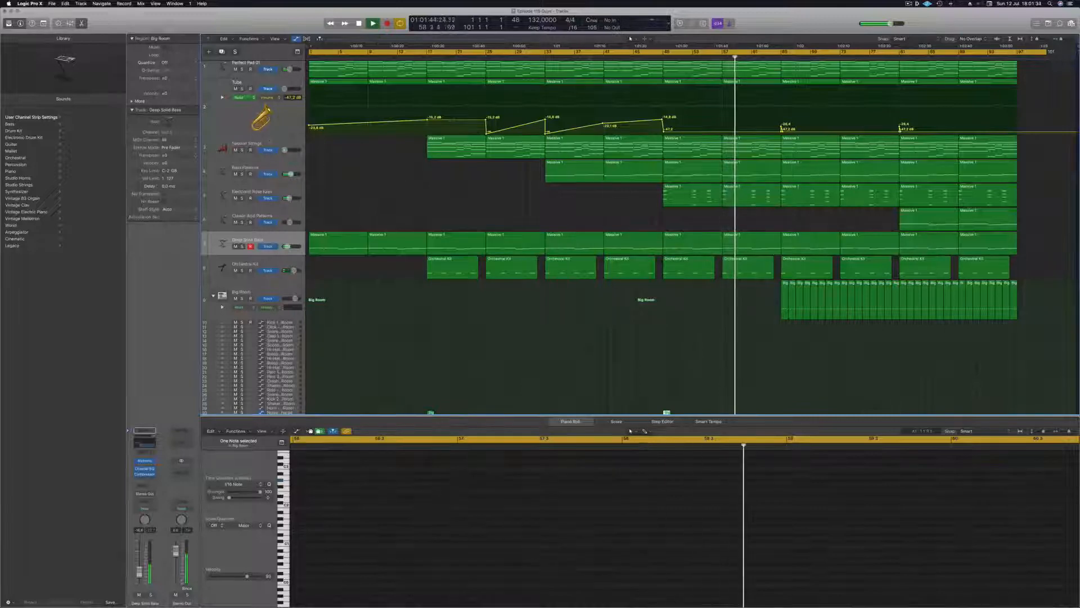
# Step: Duplicate the Classic Acid Patterns track with its settings as a new empty track below it
pyautogui.click(277, 147)
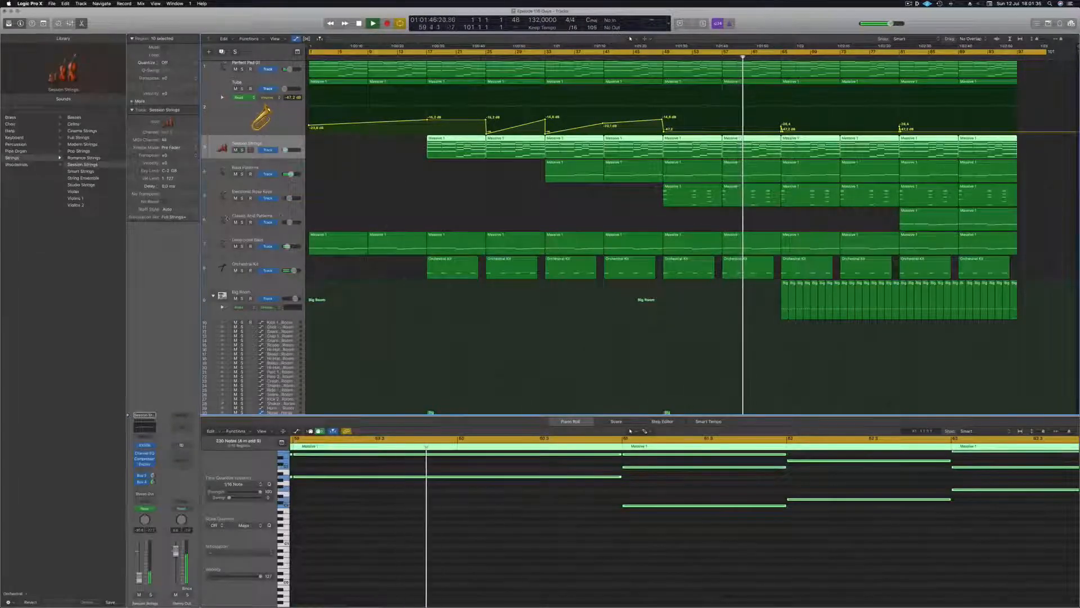
pyautogui.click(276, 219)
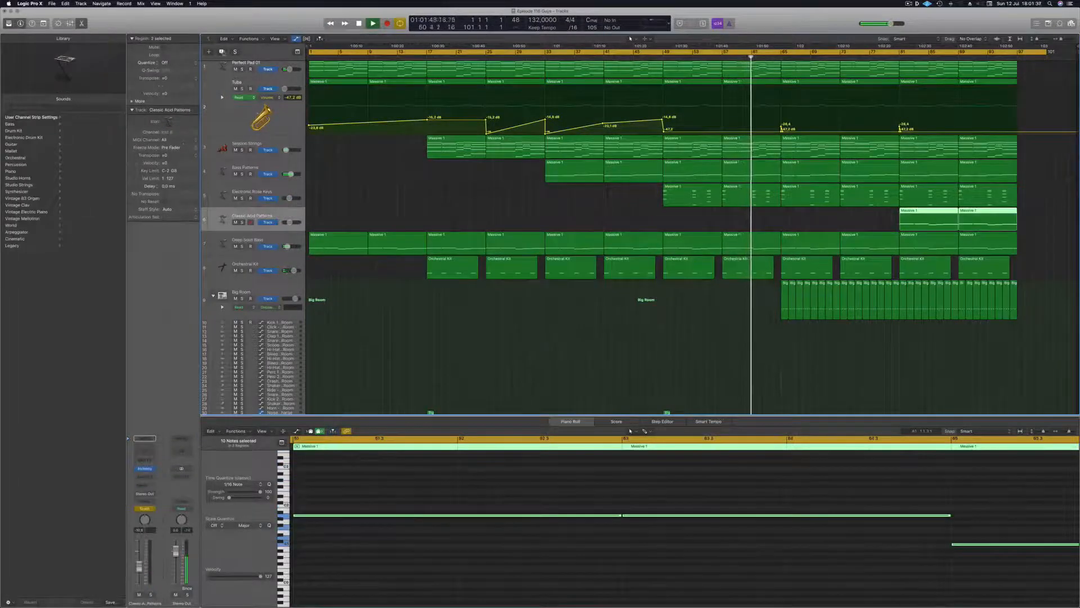
pyautogui.press('super+d')
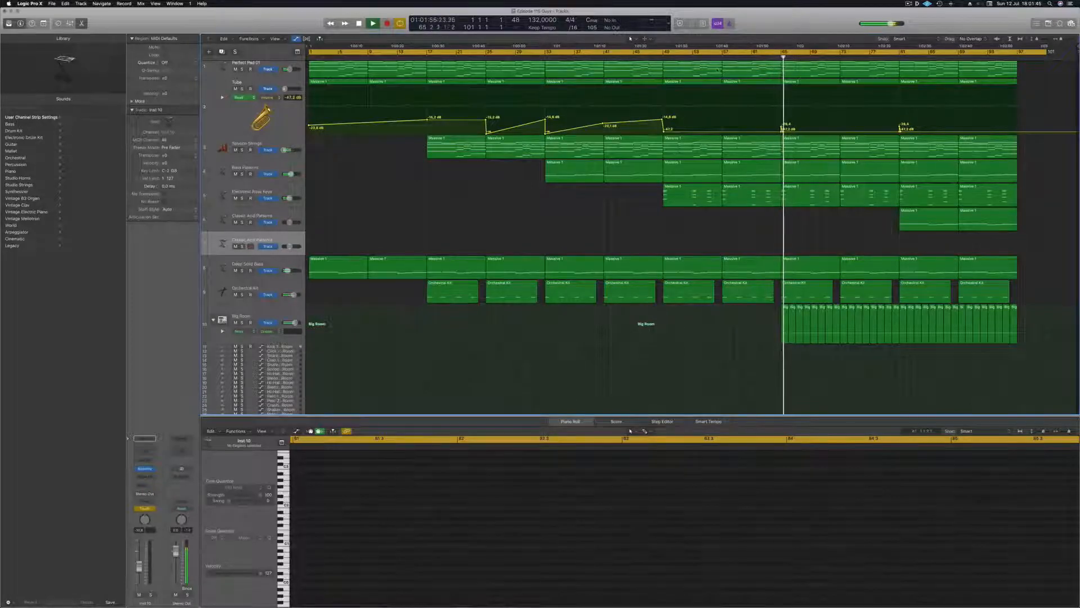
# Step: Copy the Session Strings region at bar 49 onto the duplicated Classic Acid Patterns track and play from there
pyautogui.click(658, 54)
pyautogui.click(680, 151)
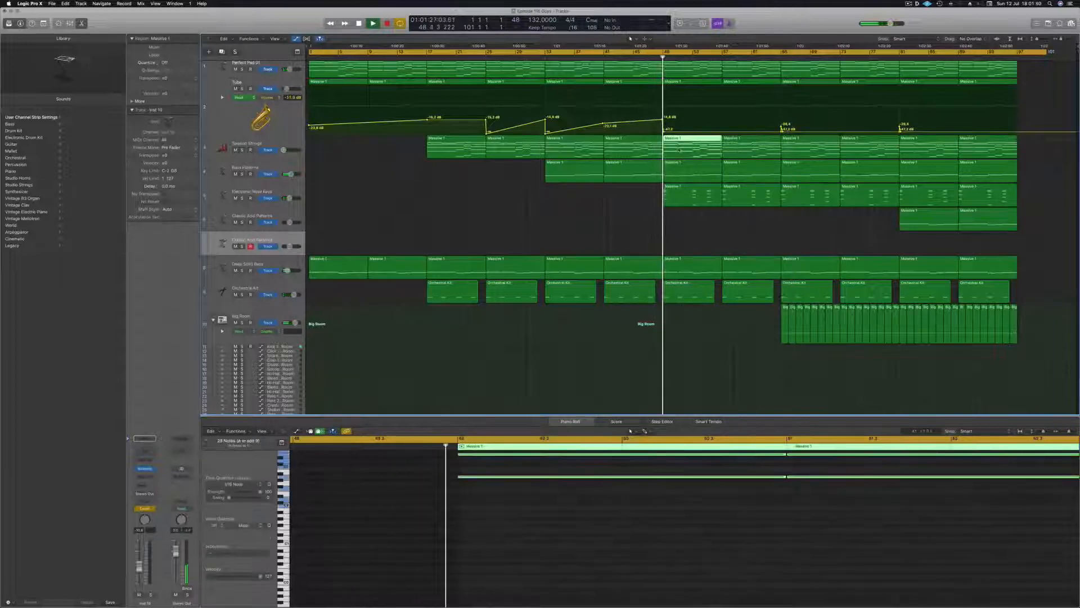
pyautogui.moveTo(679, 151); pyautogui.dragTo(679, 252)
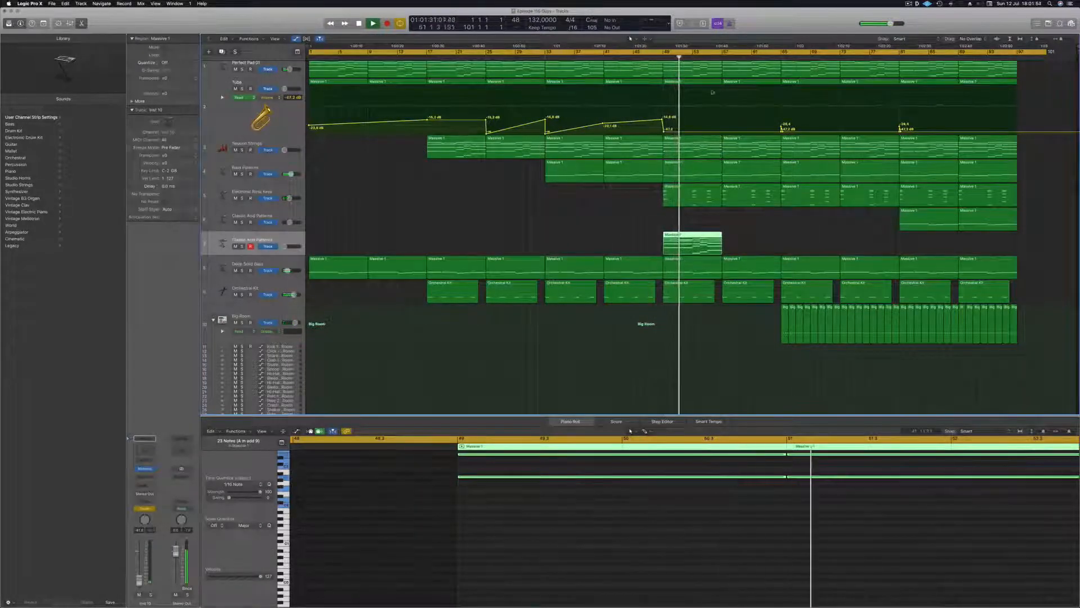
pyautogui.click(657, 55)
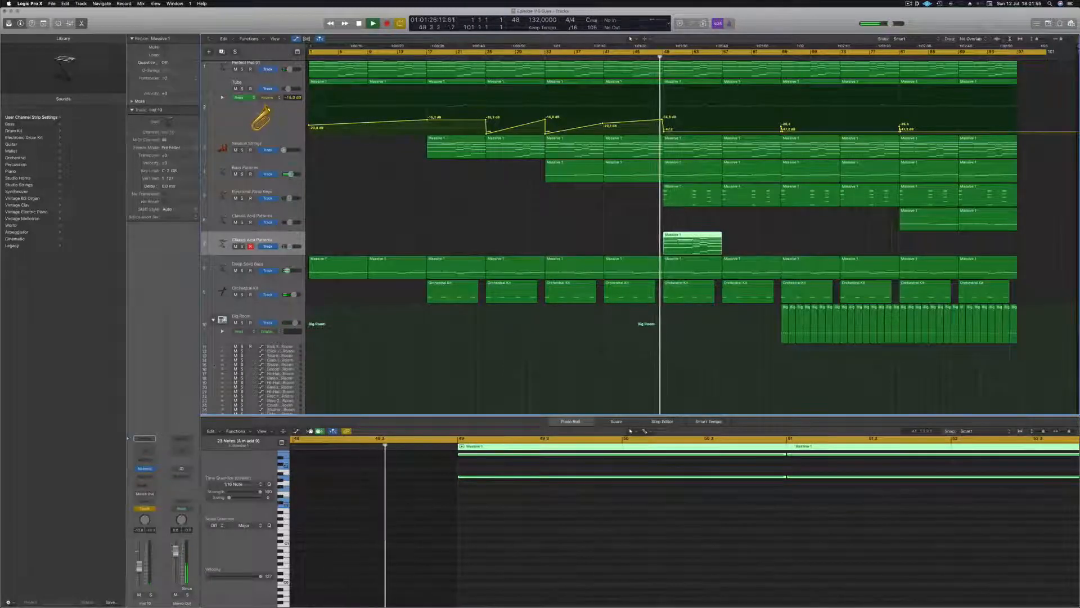
# Step: Set the duplicated Classic Acid Patterns track's automation mode to Read and keep the automation curves shown
pyautogui.click(151, 508)
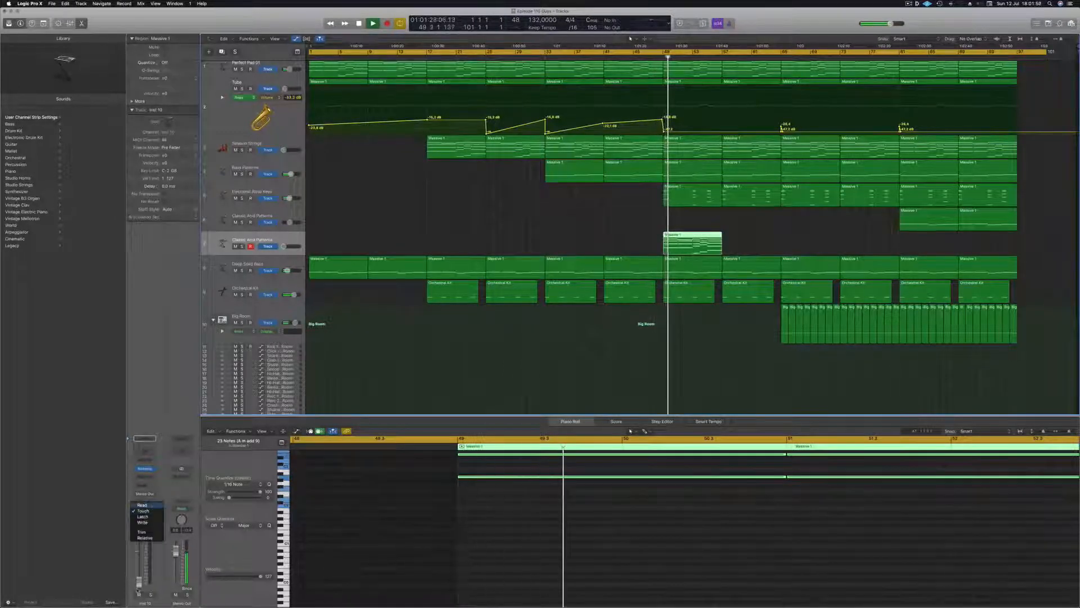
pyautogui.click(152, 506)
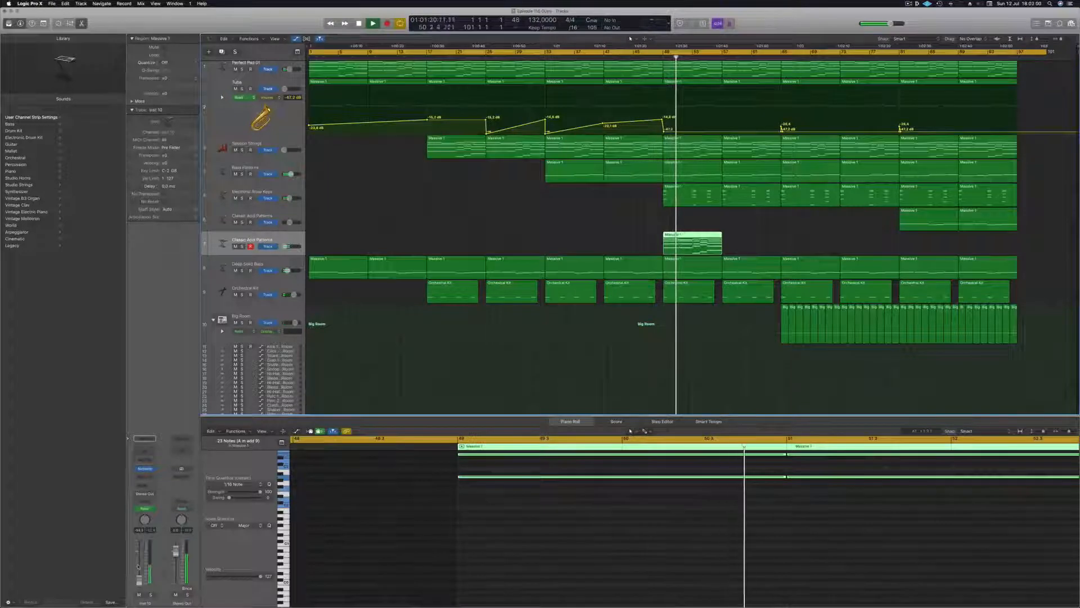
pyautogui.press('a')
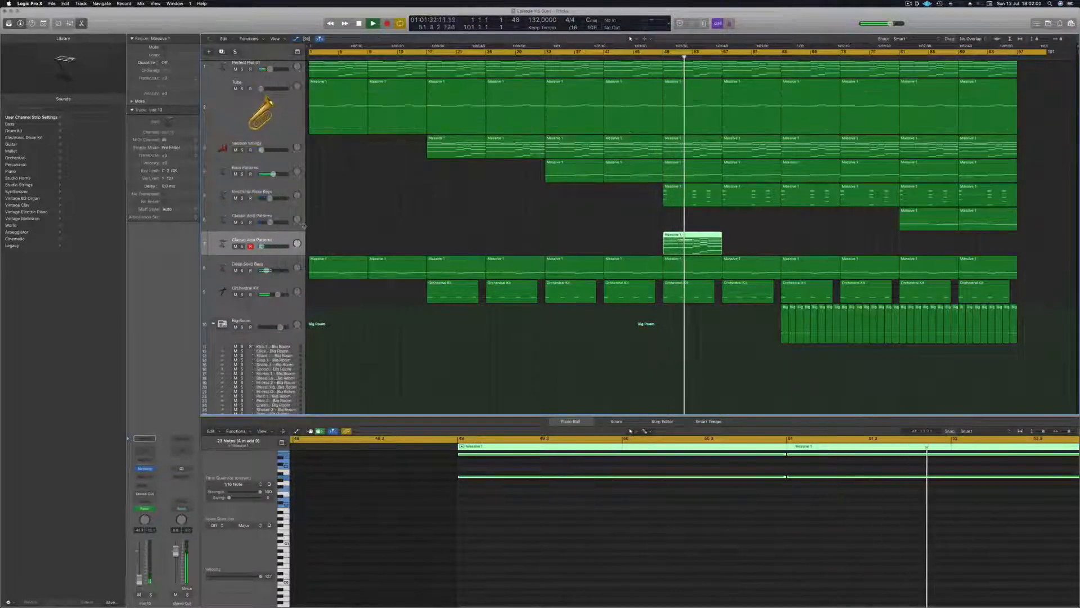
pyautogui.press('a')
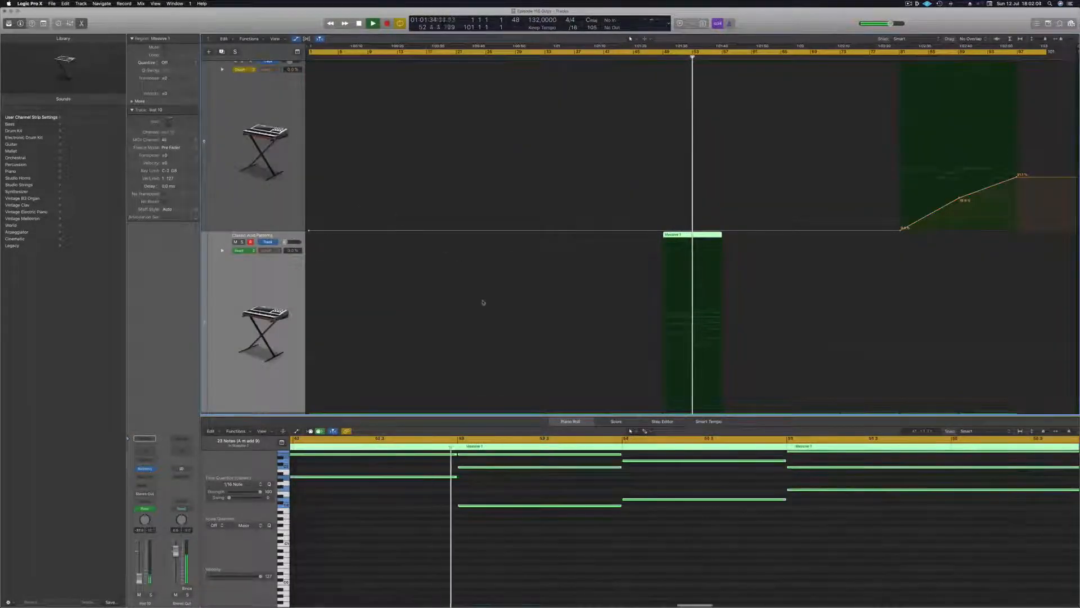
# Step: Replay from bar 49 and set the original Classic Acid Patterns track's automation mode to Read
pyautogui.press('super+Up')
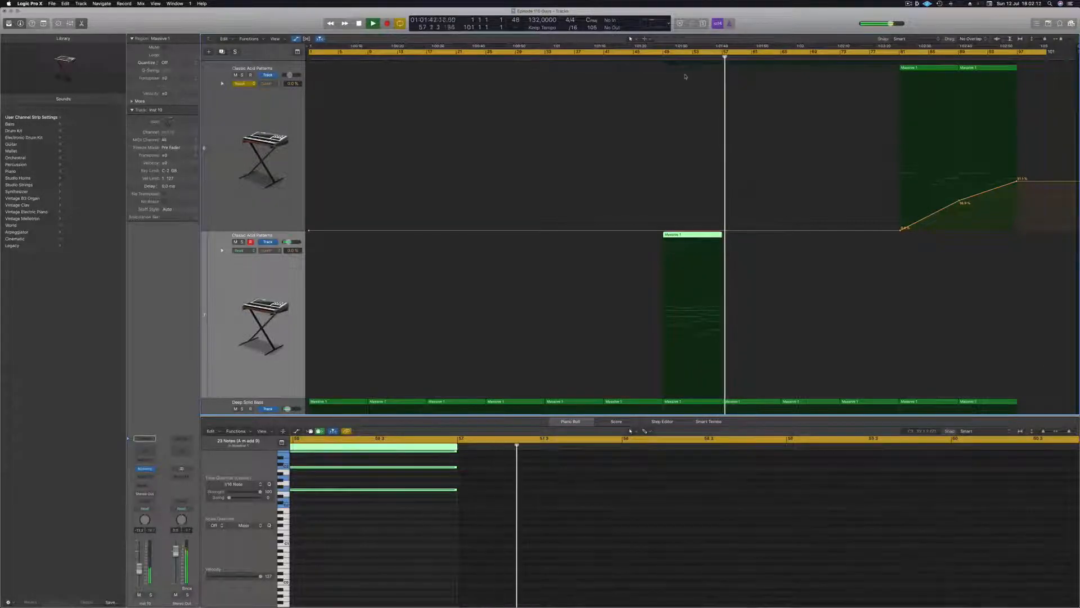
pyautogui.press('super+Up')
pyautogui.press('super+Up')
pyautogui.press('super+Up')
pyautogui.press('super+Up')
pyautogui.press('super+Up')
pyautogui.press('super+Up')
pyautogui.press('super+Up')
pyautogui.press('super+Up')
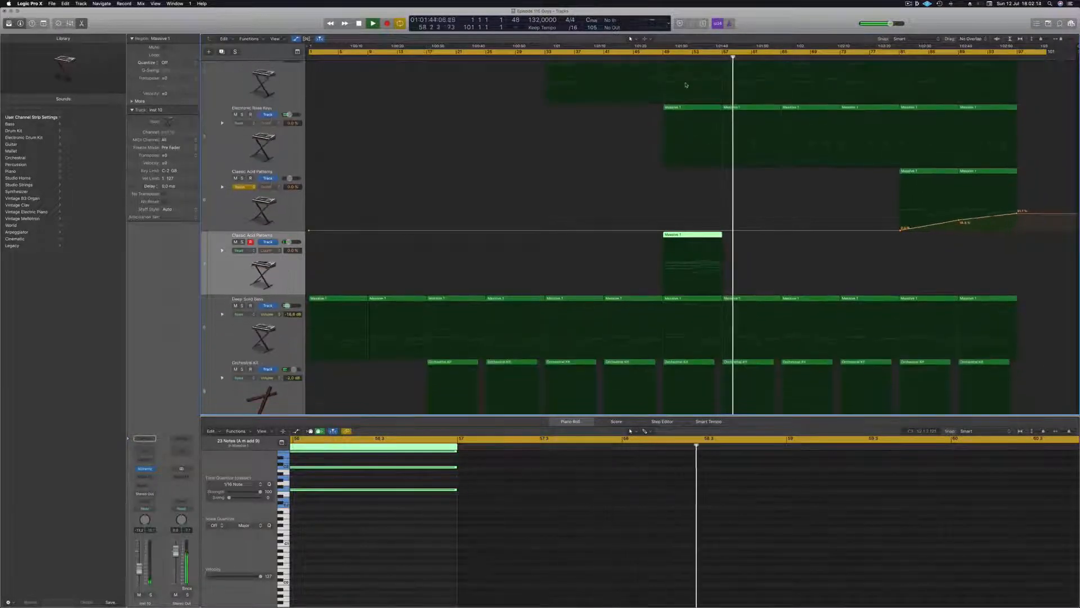
pyautogui.click(664, 57)
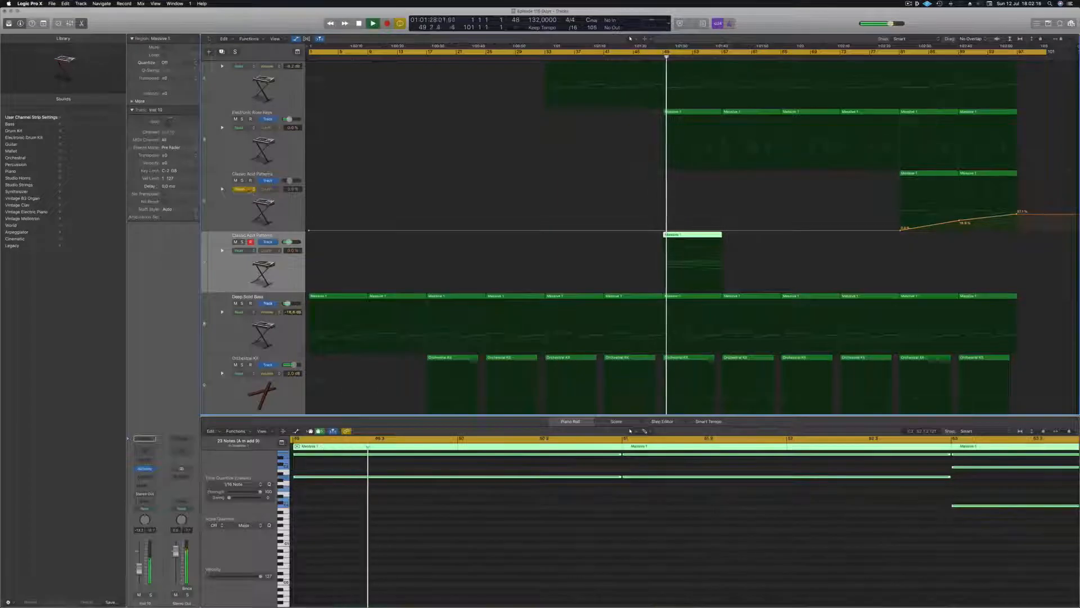
pyautogui.click(239, 189)
pyautogui.click(242, 183)
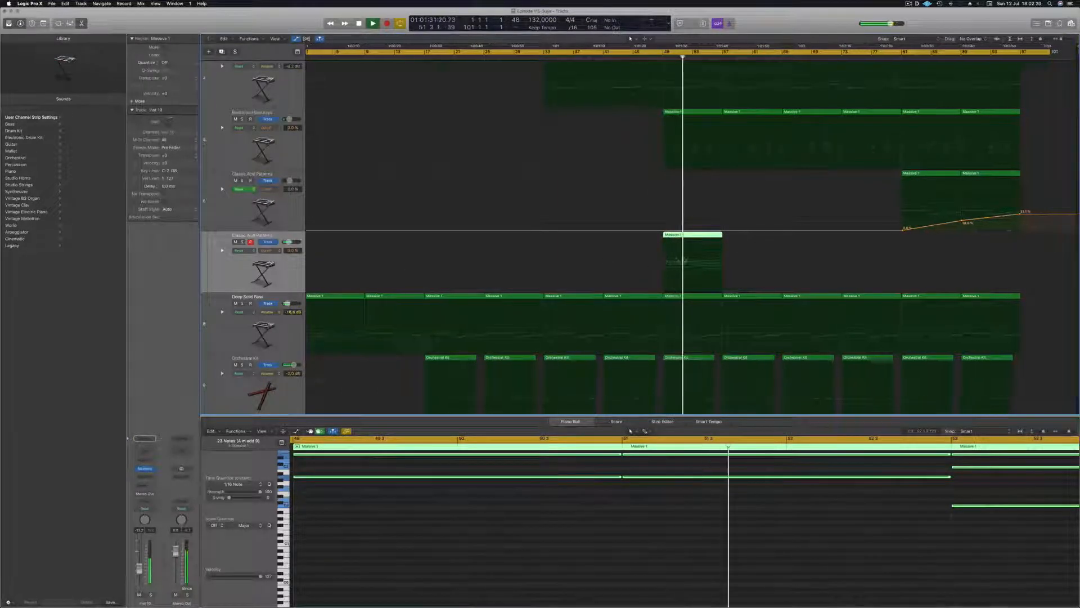
# Step: Close the Piano Roll editor and enlarge the arrangement around the copied region at bar 49
pyautogui.press('super+Right')
pyautogui.press('super+Right')
pyautogui.press('super+Right')
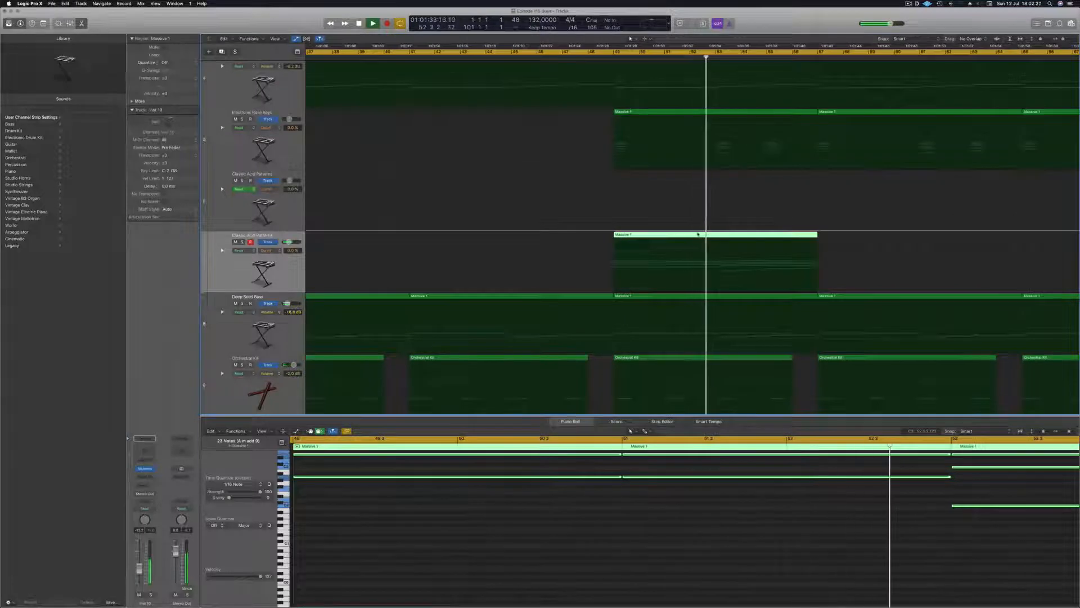
pyautogui.press('e')
pyautogui.press('super+Left')
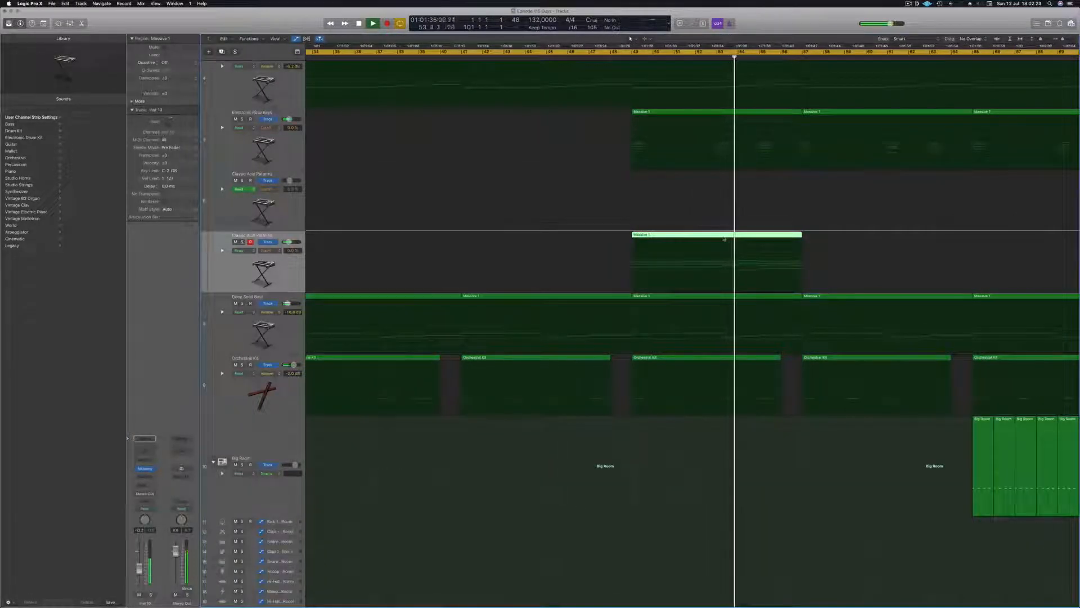
# Step: Shorten all the chords in the copied region at bar 49 to short stabs in the Piano Roll
pyautogui.press('e')
pyautogui.press('super+Left')
pyautogui.press('super+Left')
pyautogui.press('super+Left')
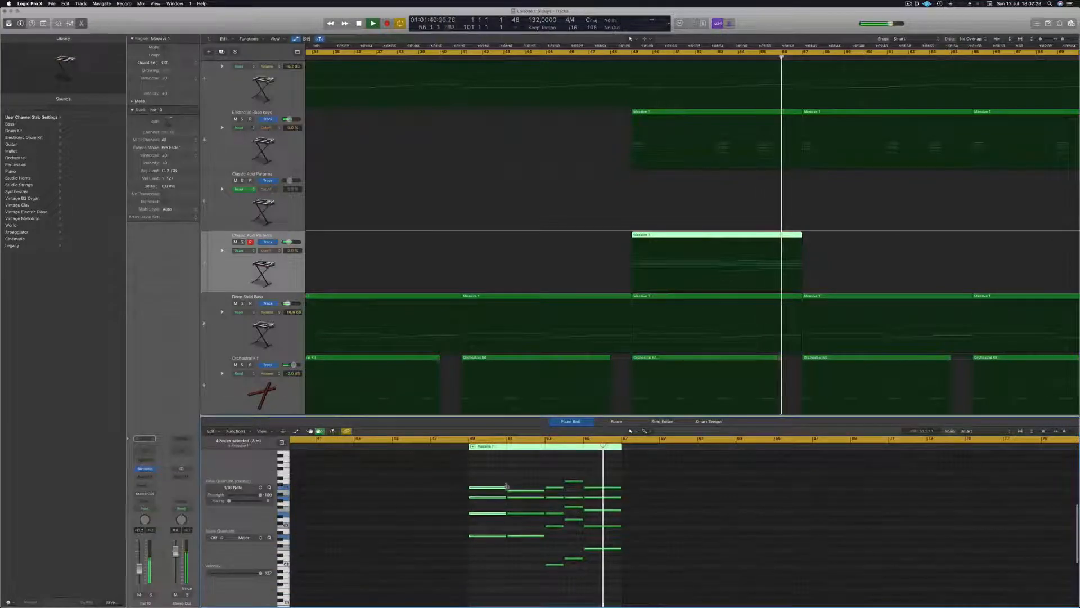
pyautogui.moveTo(493, 477); pyautogui.dragTo(535, 553)
pyautogui.moveTo(546, 492); pyautogui.dragTo(516, 495)
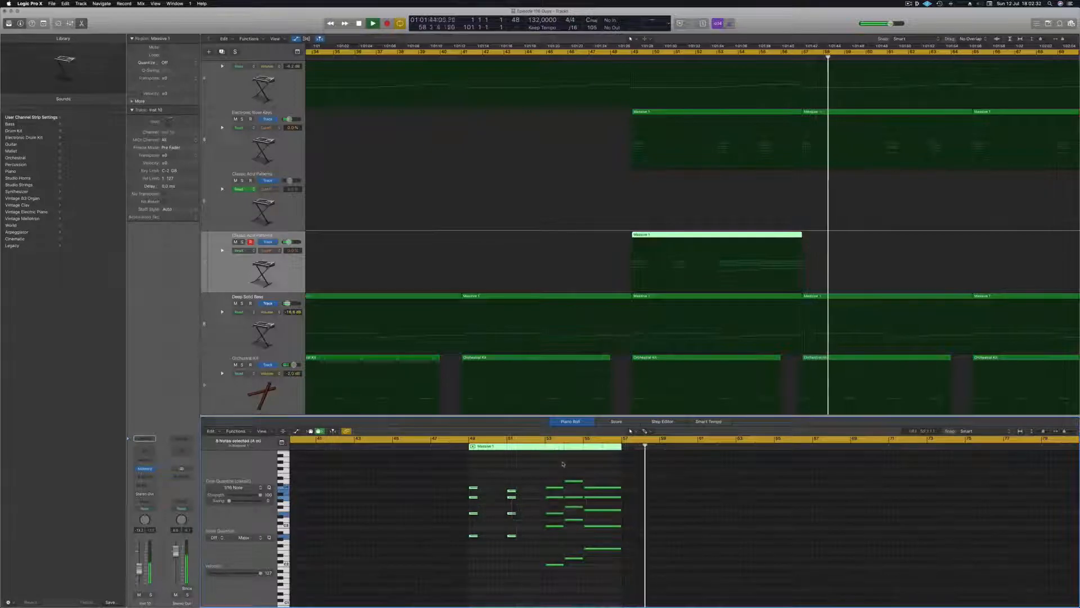
pyautogui.moveTo(586, 470); pyautogui.dragTo(613, 586)
pyautogui.moveTo(620, 487); pyautogui.dragTo(573, 561)
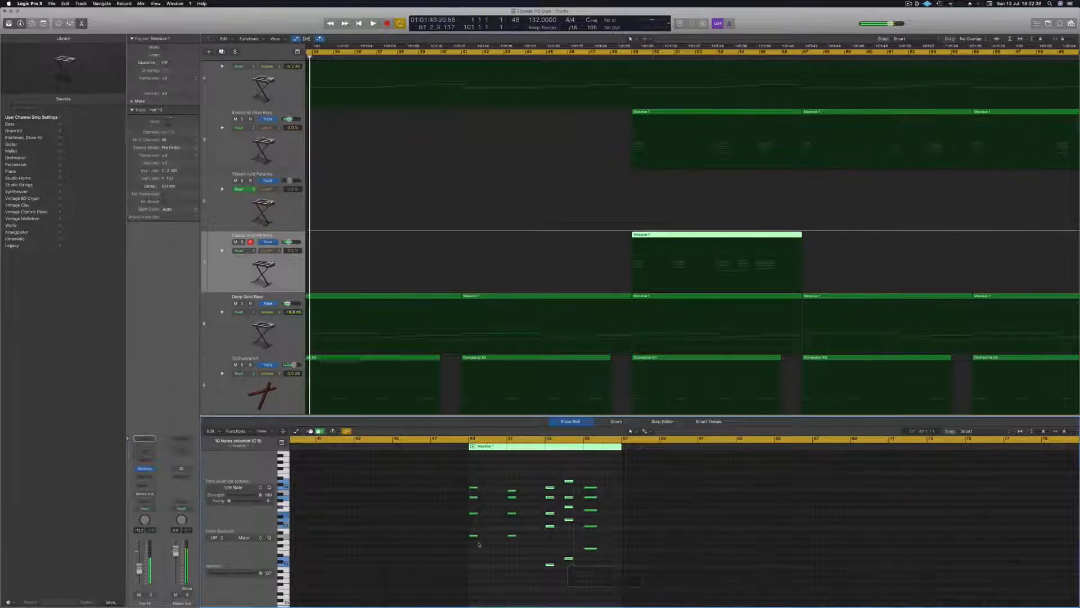
# Step: Set the cycle range from bar 49 to bar 65 and play it
pyautogui.press('Return')
pyautogui.scroll(-3, 561, 262)
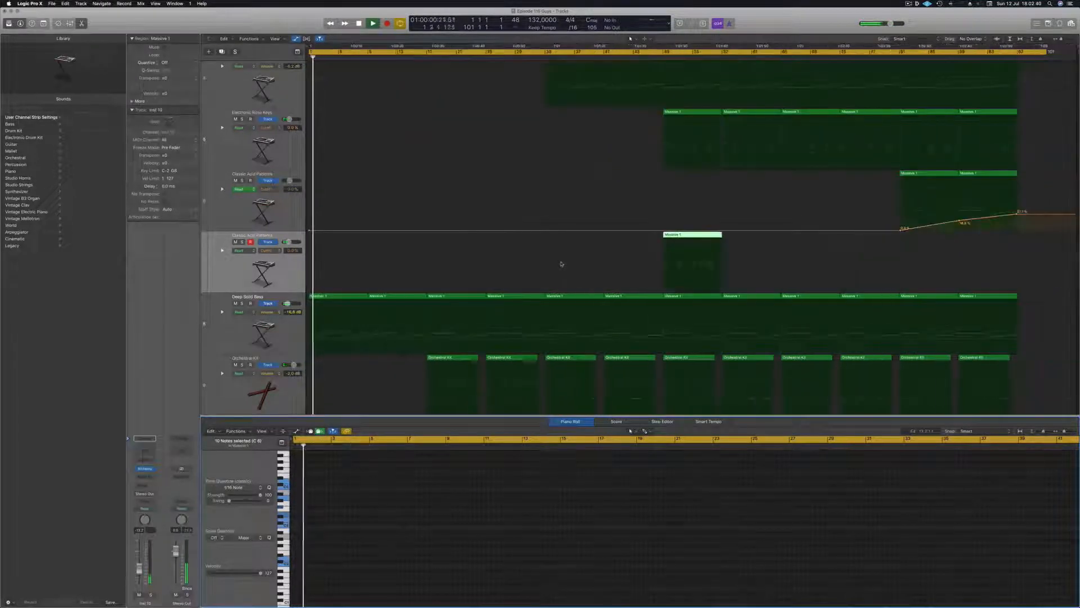
pyautogui.click(667, 53)
pyautogui.moveTo(668, 53); pyautogui.dragTo(781, 53)
pyautogui.press('space')
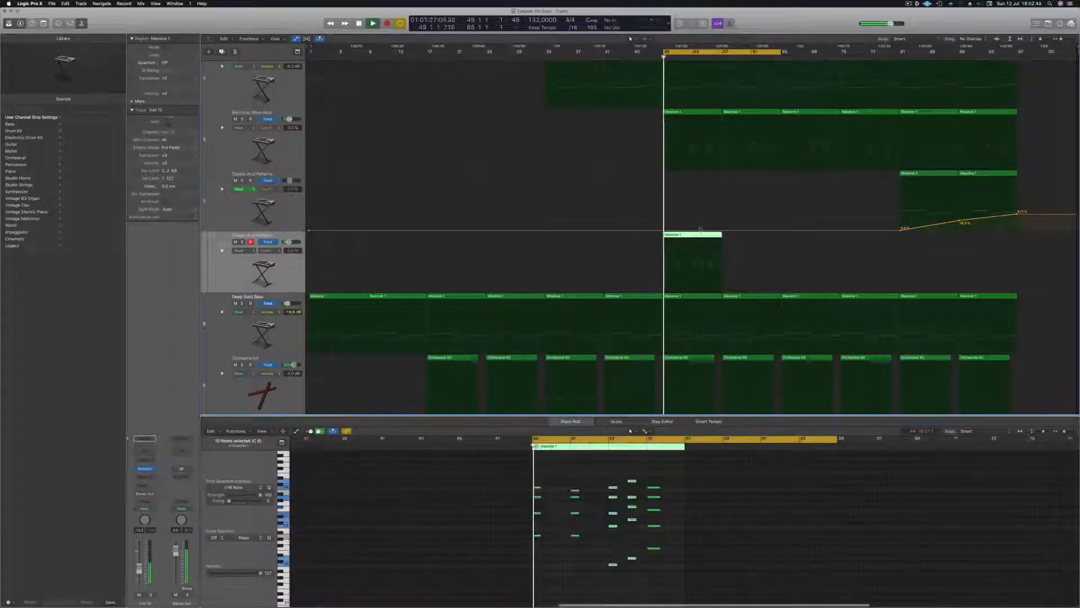
# Step: Shorten the bar 49 chord further and copy it into four consecutive short stabs
pyautogui.scroll(5, 551, 562)
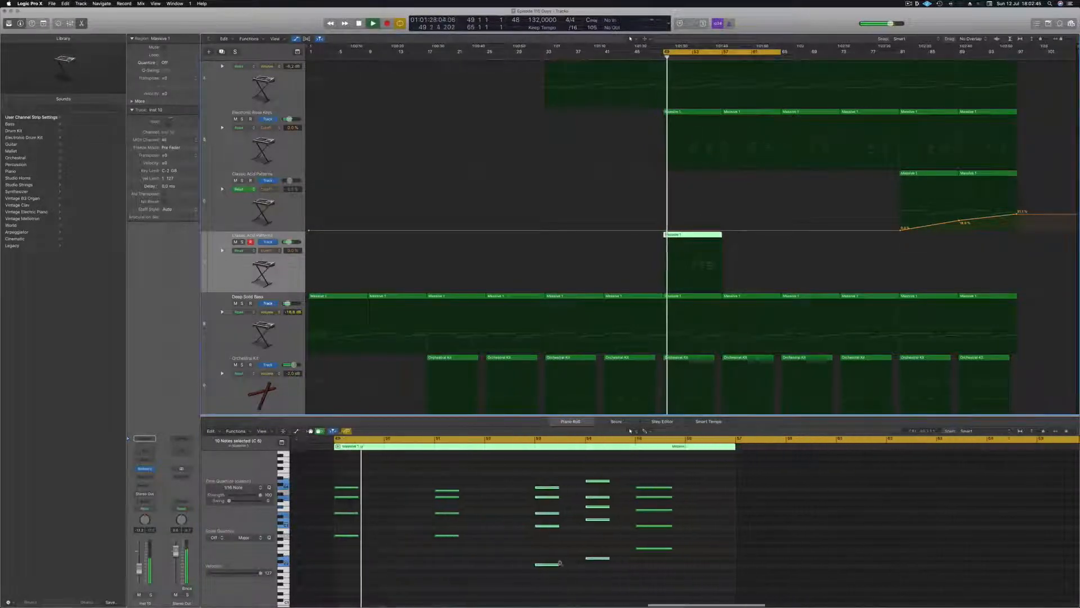
pyautogui.scroll(-2, 439, 548)
pyautogui.moveTo(319, 548); pyautogui.dragTo(327, 484)
pyautogui.press('space')
pyautogui.scroll(4, 353, 535)
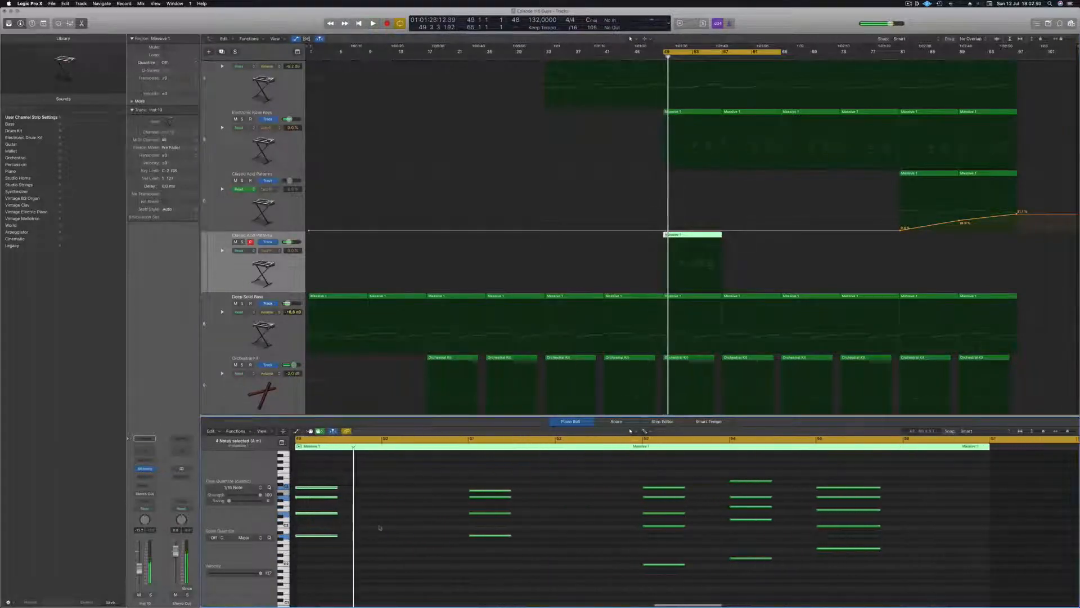
pyautogui.scroll(3, 384, 521)
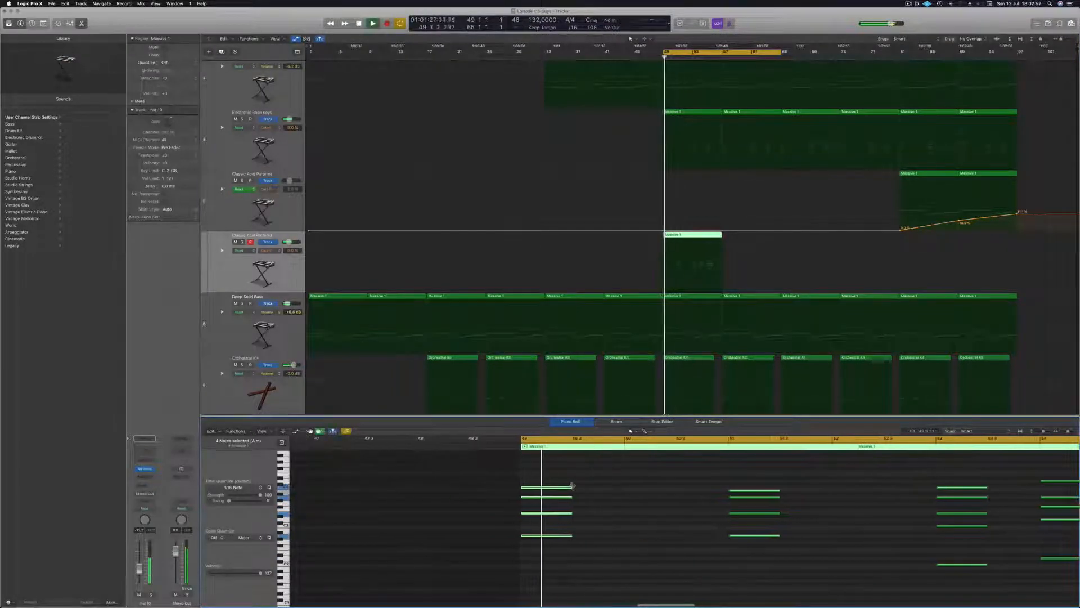
pyautogui.moveTo(552, 491); pyautogui.dragTo(520, 552)
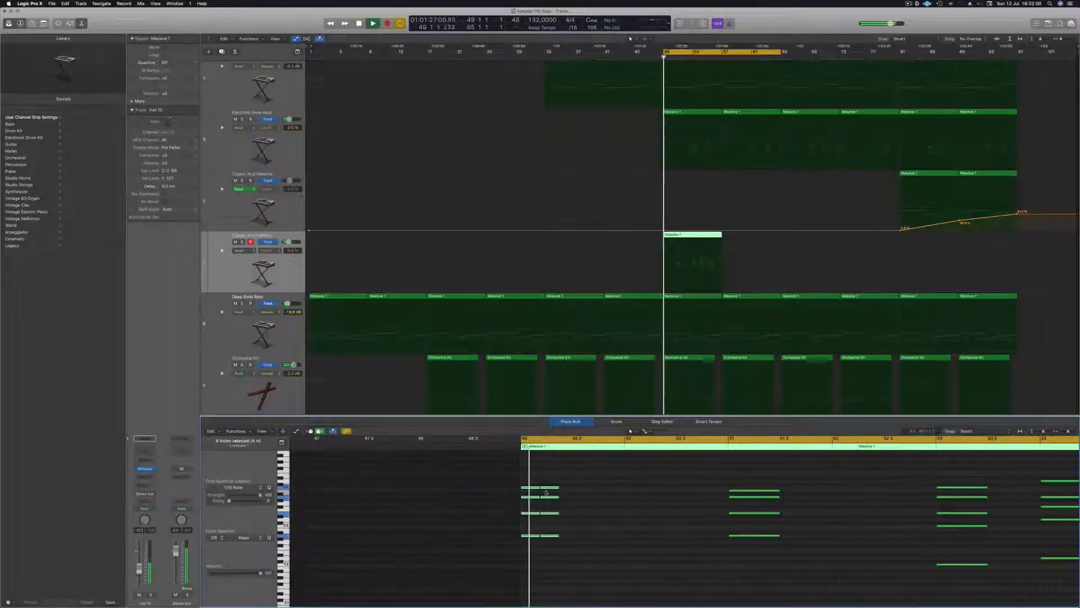
pyautogui.moveTo(541, 489); pyautogui.dragTo(570, 490)
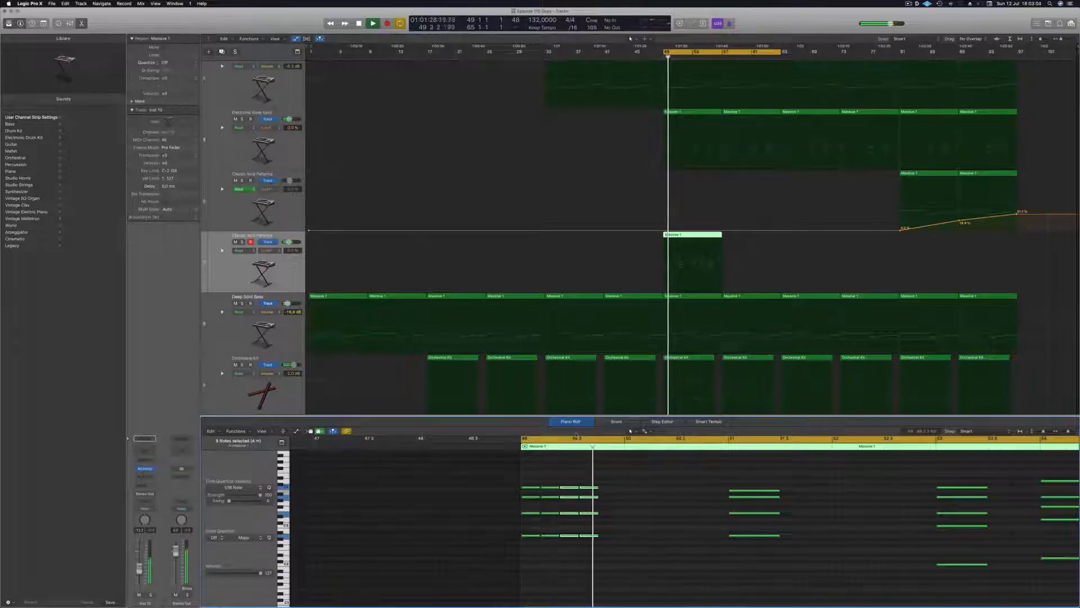
# Step: Load Alchemy's Burst Of Light preset from the Leads category, Trance genre, on the duplicated track and raise its volume
pyautogui.click(221, 273)
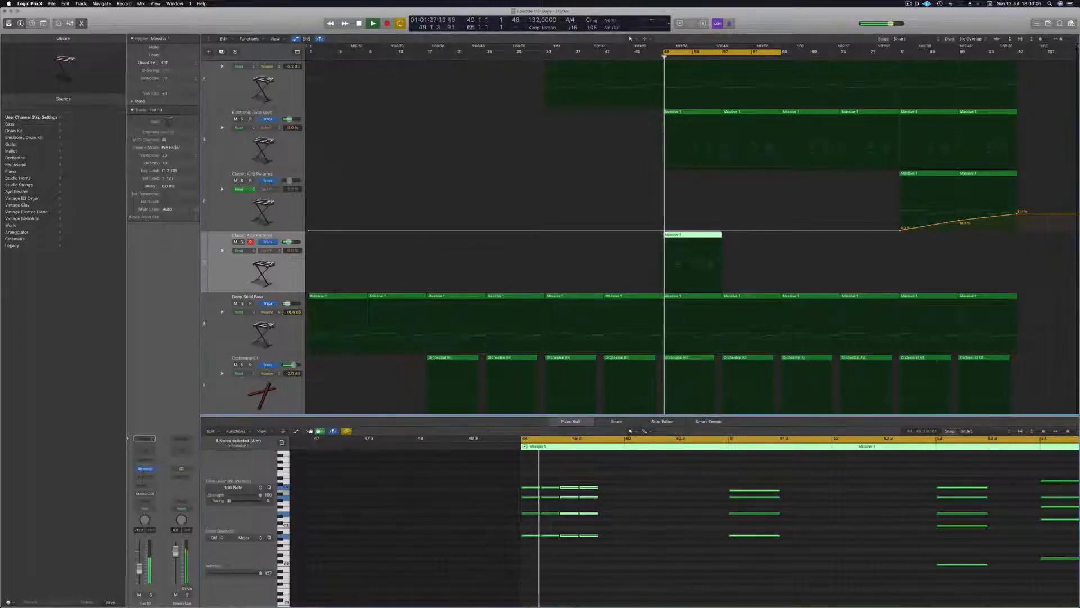
pyautogui.press('v')
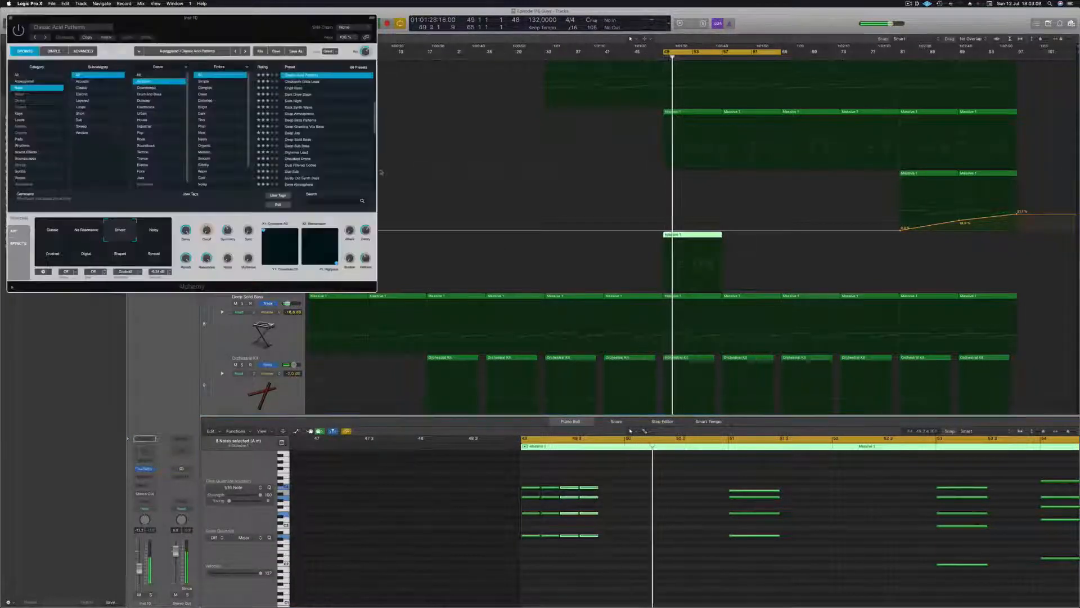
pyautogui.moveTo(261, 27); pyautogui.dragTo(758, 177)
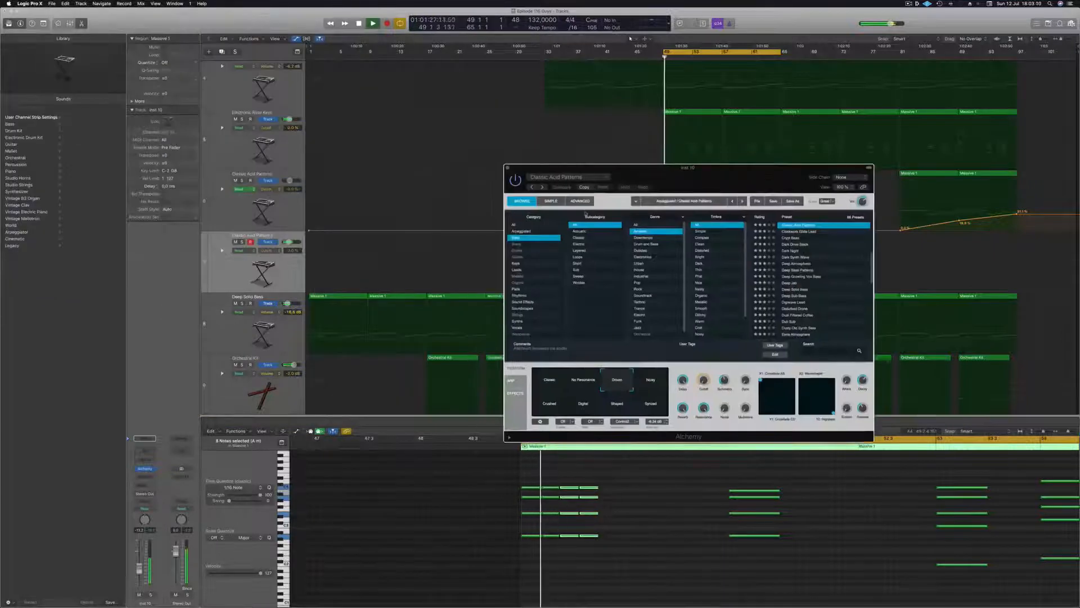
pyautogui.click(517, 270)
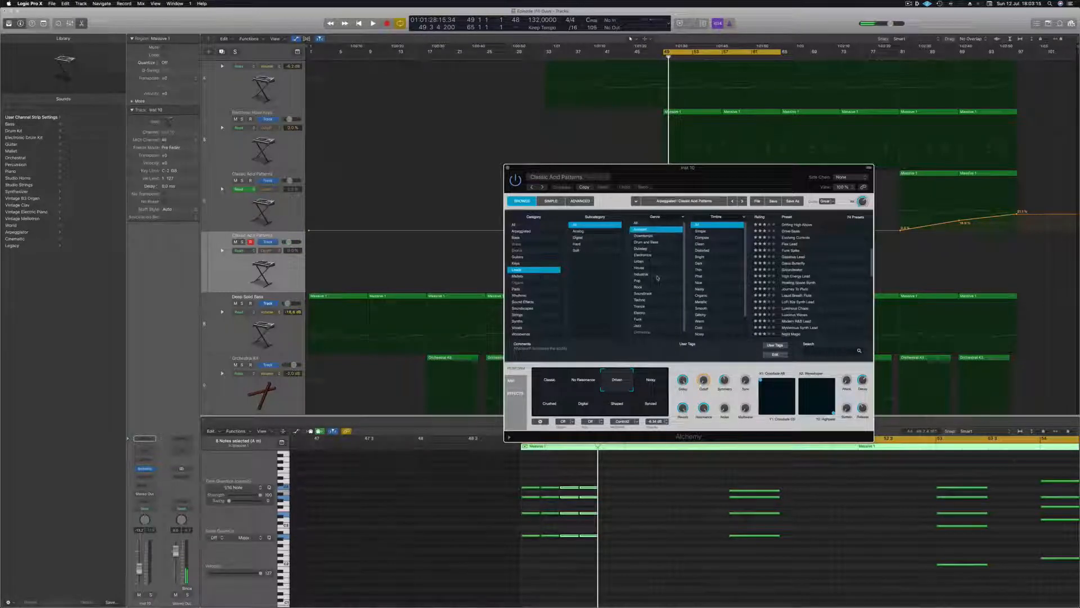
pyautogui.click(639, 307)
pyautogui.click(792, 225)
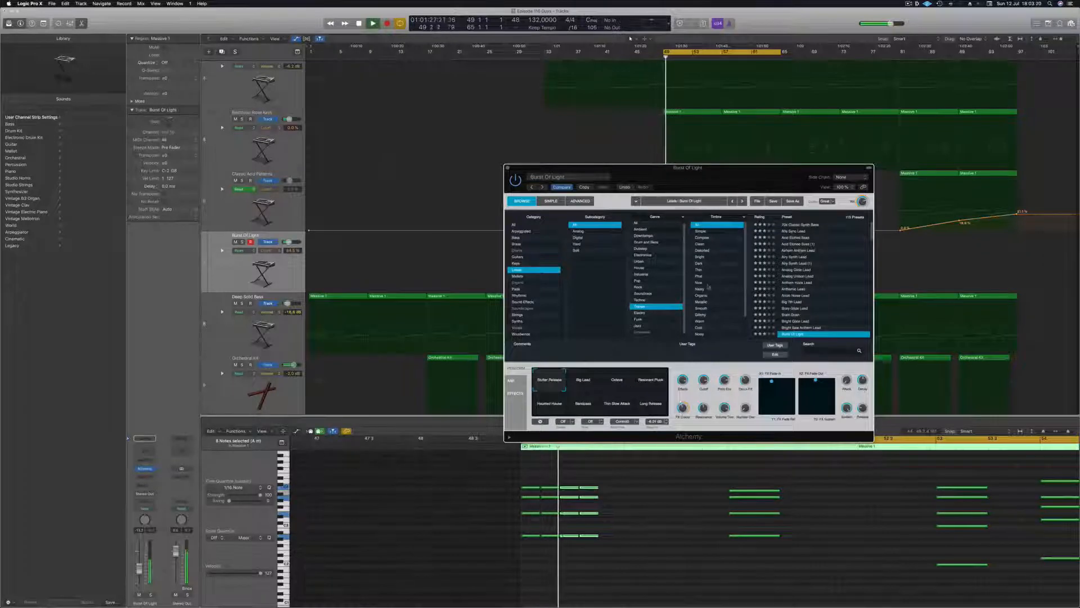
pyautogui.moveTo(645, 177); pyautogui.dragTo(667, 165)
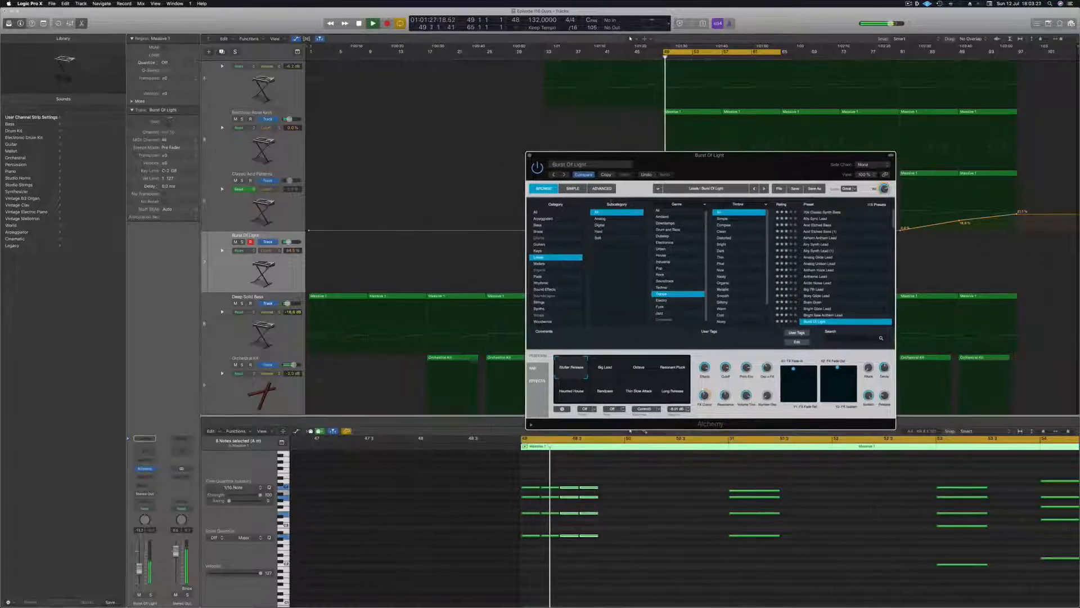
pyautogui.moveTo(138, 570); pyautogui.dragTo(139, 559)
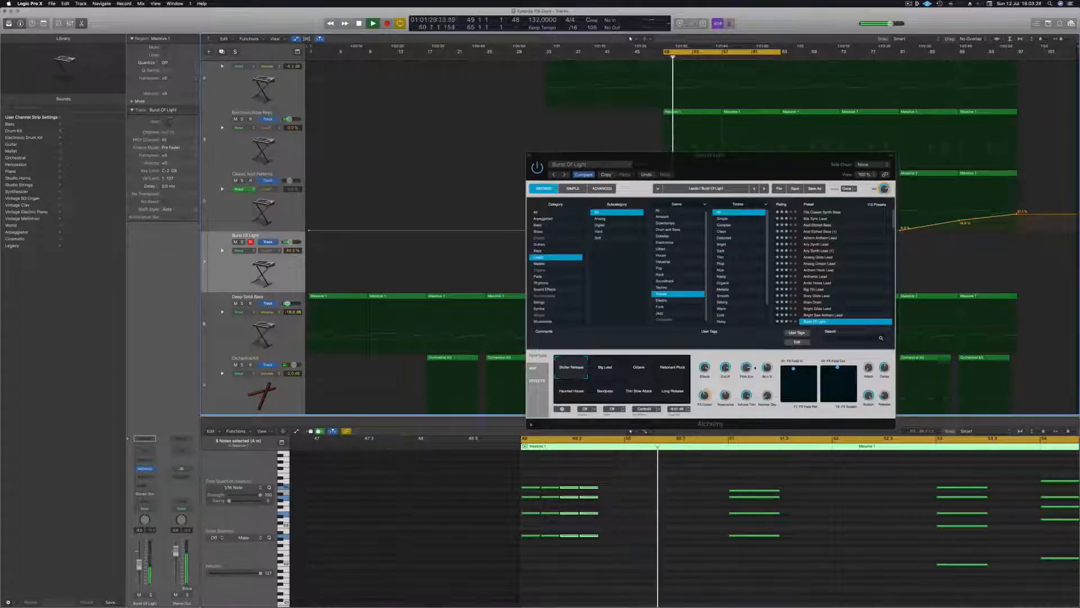
# Step: Audition the Big Lead and Resonant Pluck variations of Burst Of Light and return to the first variation
pyautogui.click(604, 373)
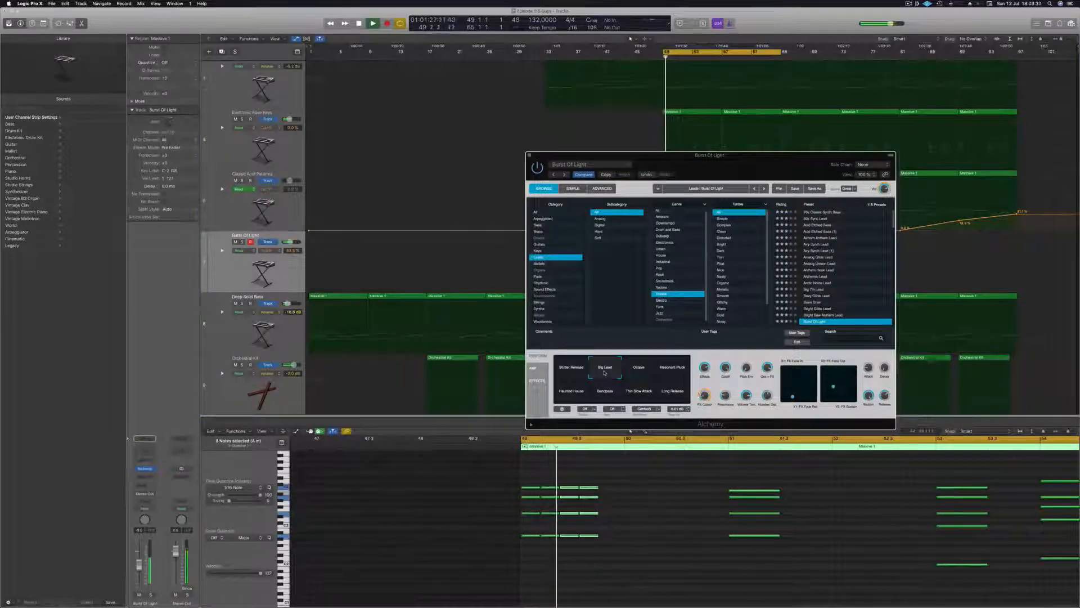
pyautogui.click(669, 371)
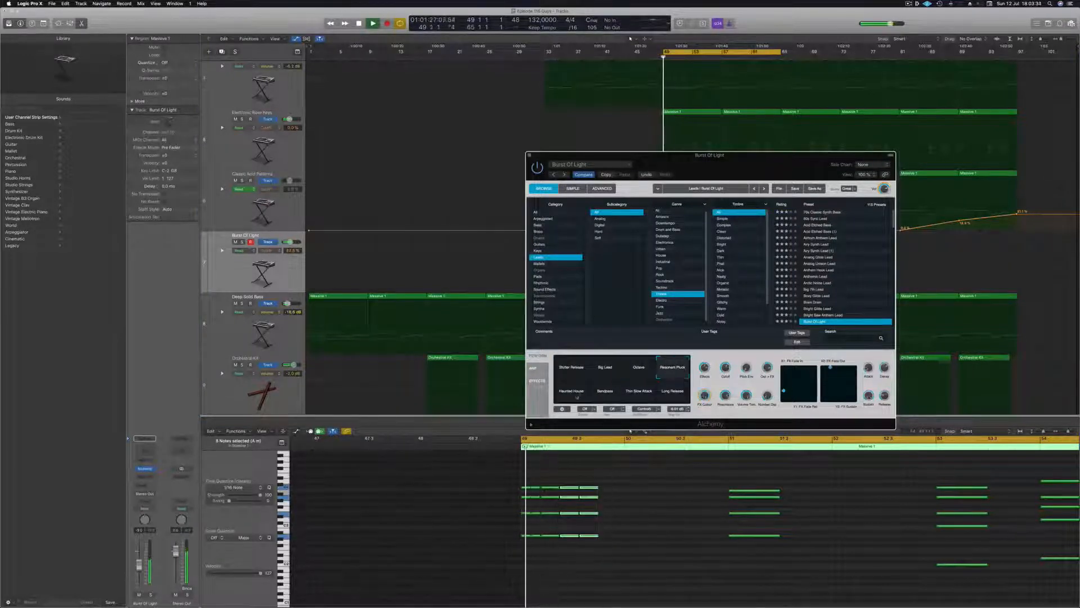
pyautogui.click(573, 367)
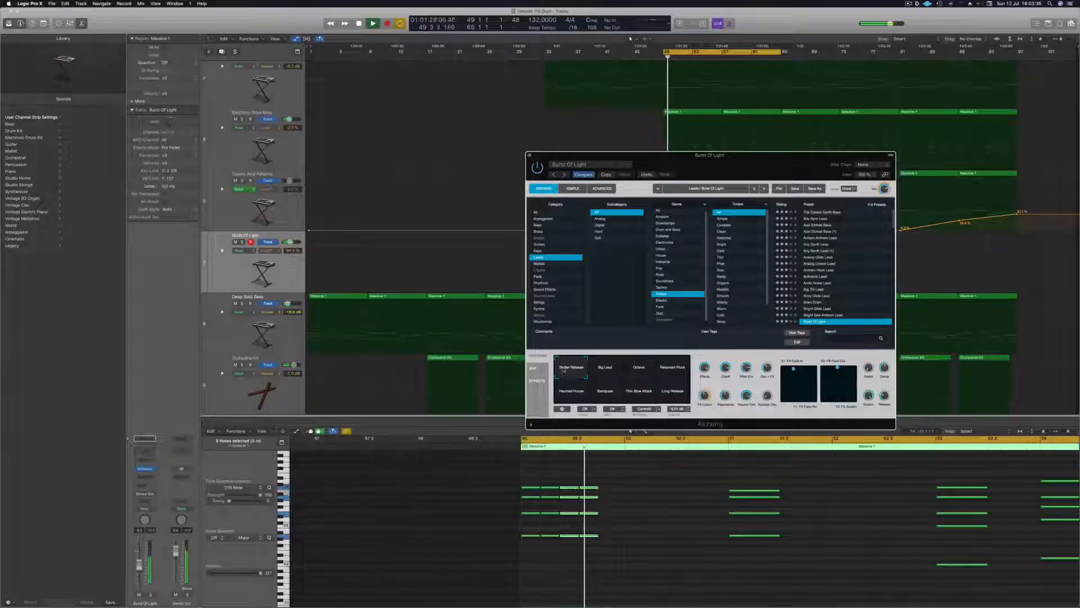
# Step: Shorten the bar 51 chord, copy it into four consecutive stabs and play the result
pyautogui.moveTo(746, 158); pyautogui.dragTo(527, 113)
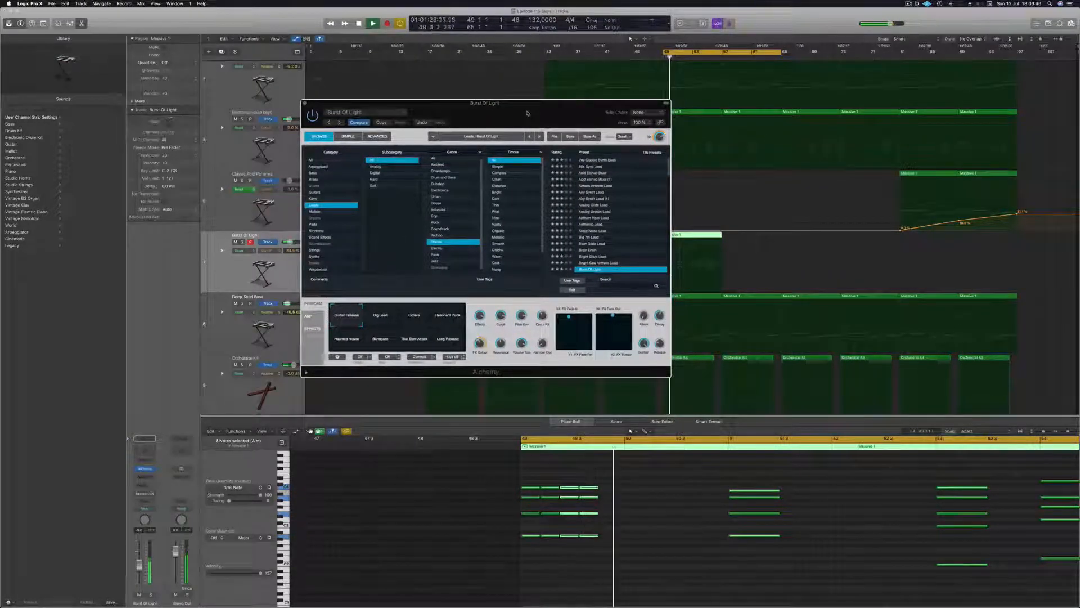
pyautogui.moveTo(723, 483); pyautogui.dragTo(772, 543)
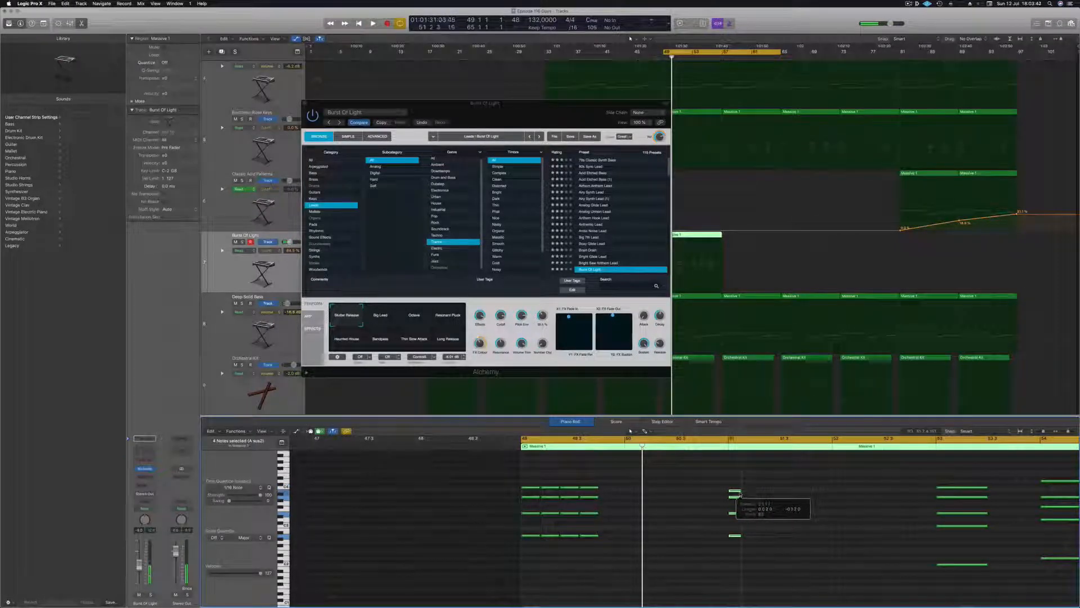
pyautogui.moveTo(737, 493); pyautogui.dragTo(757, 497)
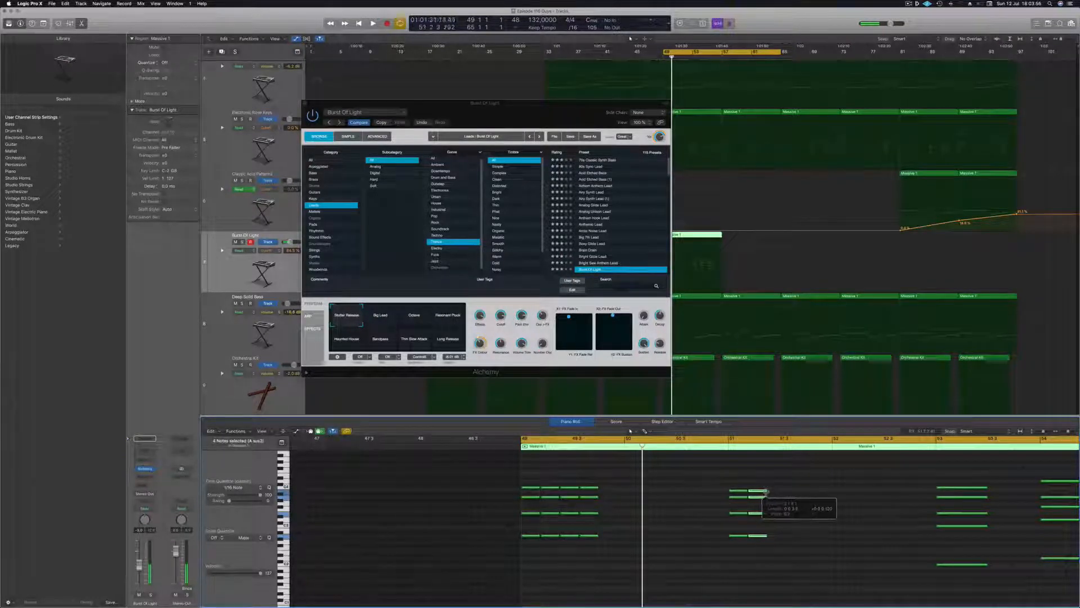
pyautogui.moveTo(727, 485); pyautogui.dragTo(785, 559)
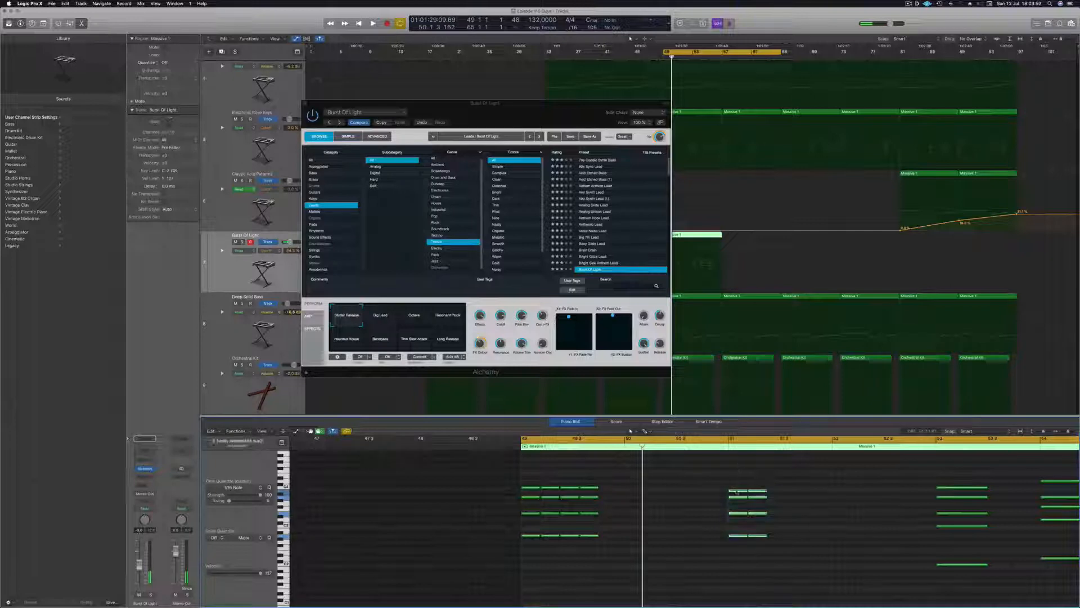
pyautogui.moveTo(738, 493); pyautogui.dragTo(772, 495)
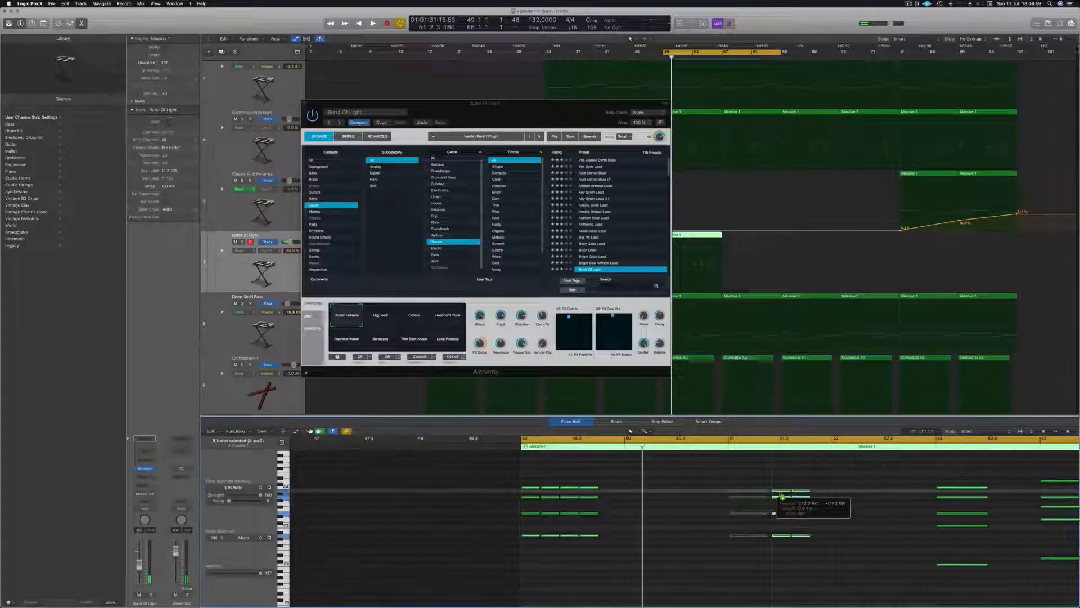
pyautogui.moveTo(776, 494); pyautogui.dragTo(778, 494)
pyautogui.press('space')
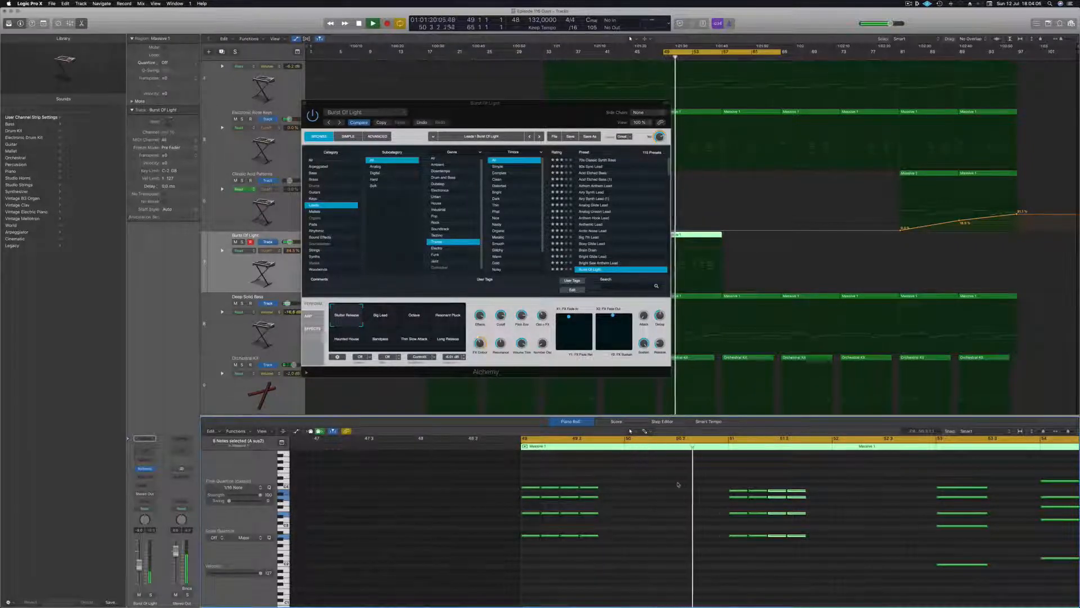
# Step: Shorten the bar 53 chord and copy it into four consecutive stabs
pyautogui.scroll(-2, 678, 495)
pyautogui.scroll(-5, 692, 493)
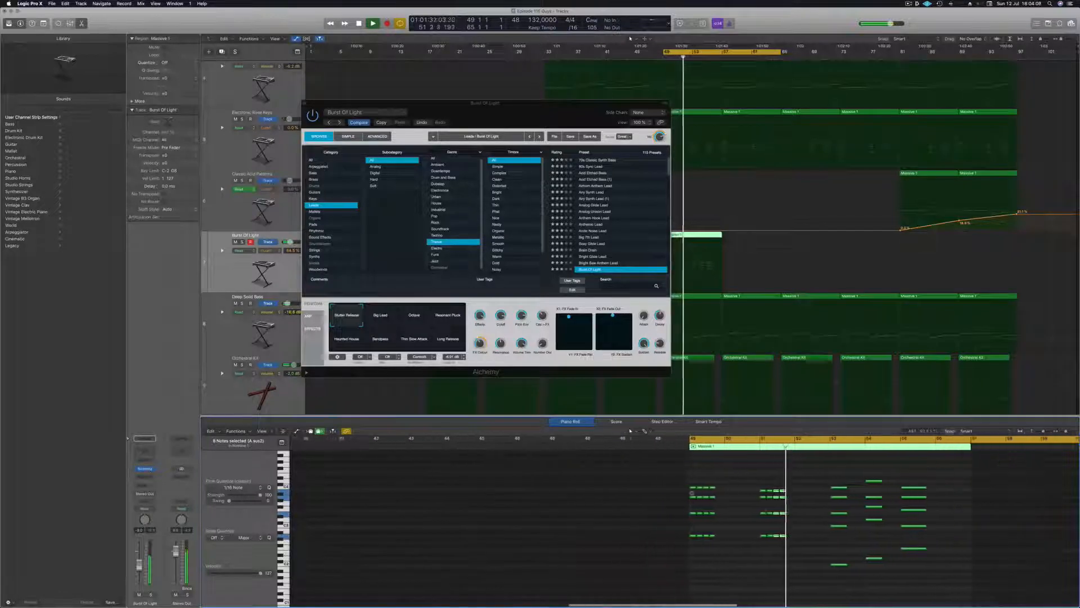
pyautogui.scroll(3, 800, 503)
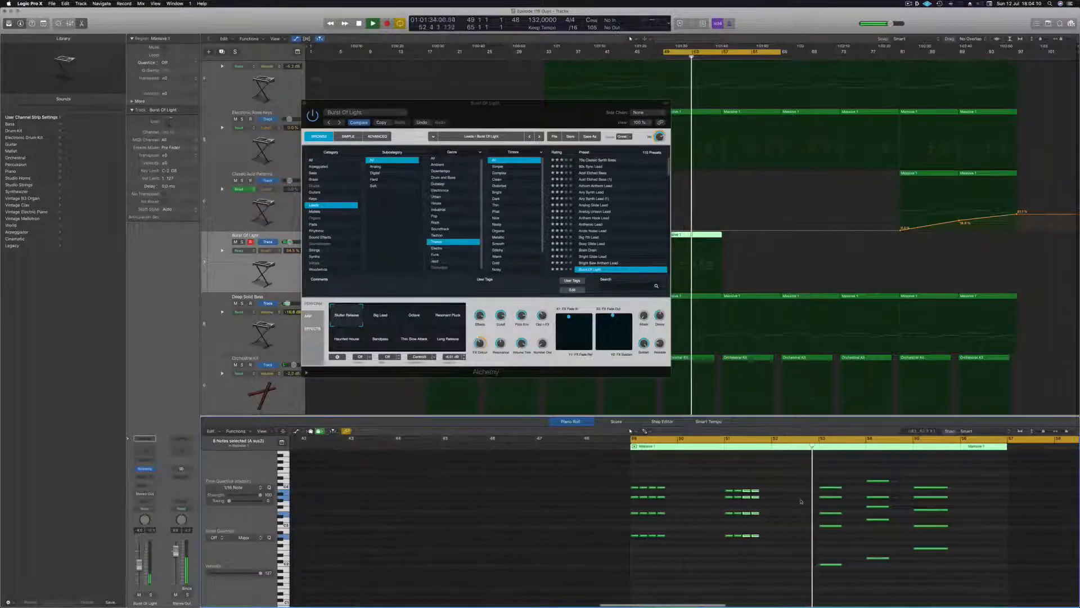
pyautogui.scroll(2, 853, 482)
pyautogui.moveTo(833, 479); pyautogui.dragTo(797, 597)
pyautogui.press('Return')
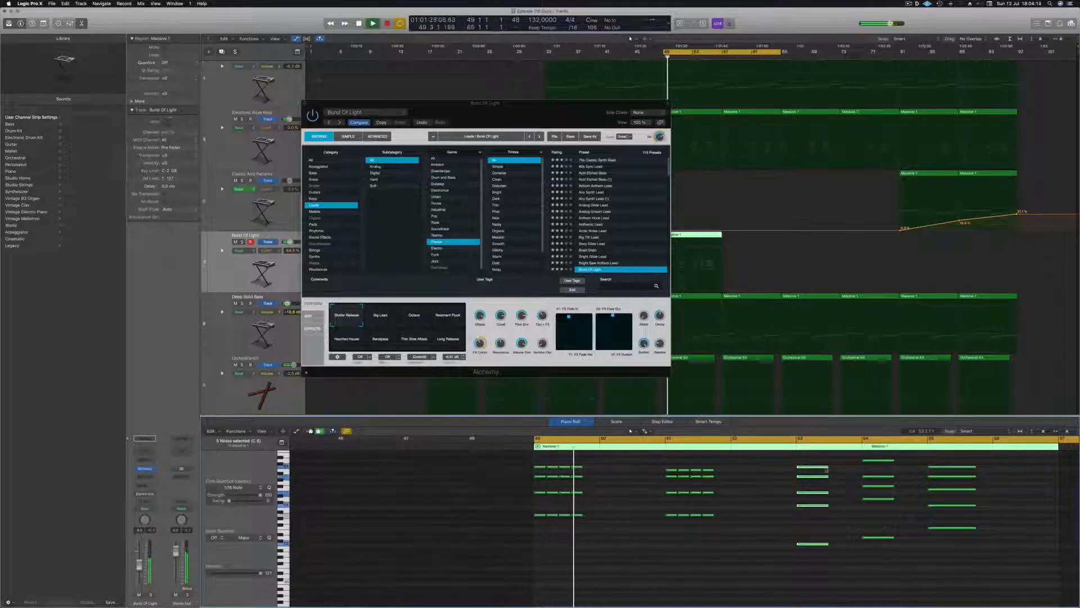
pyautogui.moveTo(828, 468); pyautogui.dragTo(805, 472)
pyautogui.press('Return')
pyautogui.scroll(3, 810, 469)
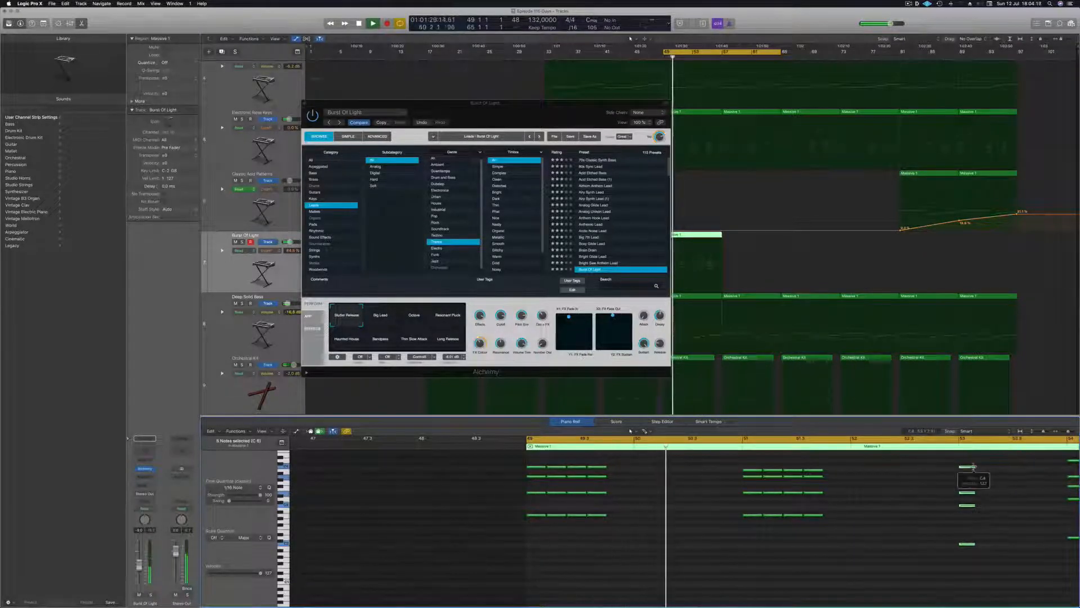
pyautogui.moveTo(973, 467); pyautogui.dragTo(1020, 573)
pyautogui.moveTo(969, 544); pyautogui.dragTo(1008, 544)
# Step: Turn the bar 54 and bar 55 chords into four short repeated stabs each
pyautogui.press('super+Left')
pyautogui.press('super+Left')
pyautogui.scroll(2, 994, 544)
pyautogui.moveTo(988, 471); pyautogui.dragTo(1039, 560)
pyautogui.press('super+Right')
pyautogui.press('super+Right')
pyautogui.press('super+Left')
pyautogui.press('super+Left')
pyautogui.hscroll(8, 1047, 556)
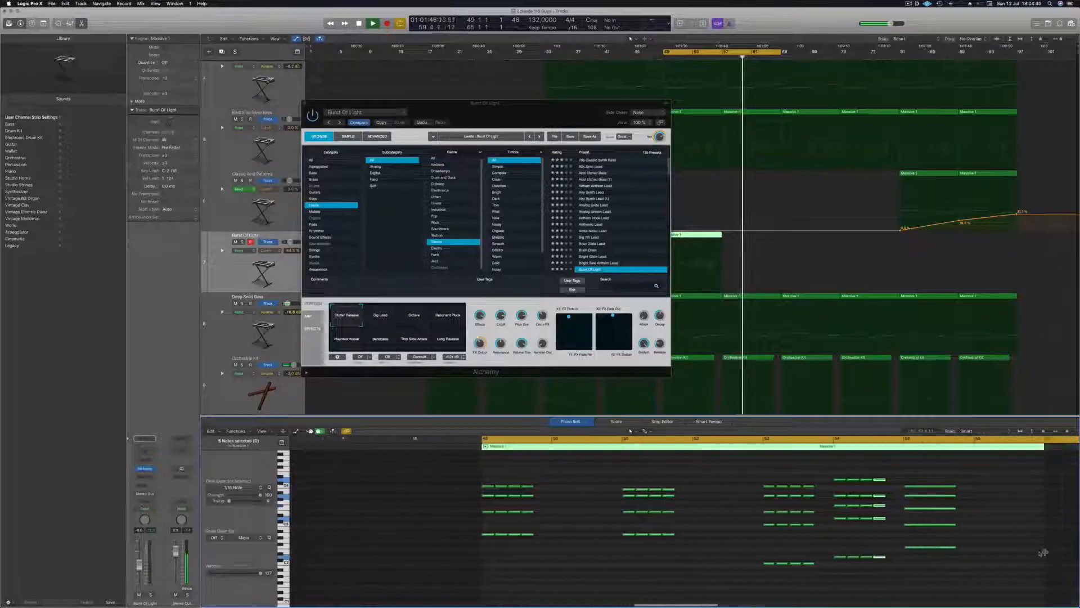
pyautogui.moveTo(882, 478); pyautogui.dragTo(834, 566)
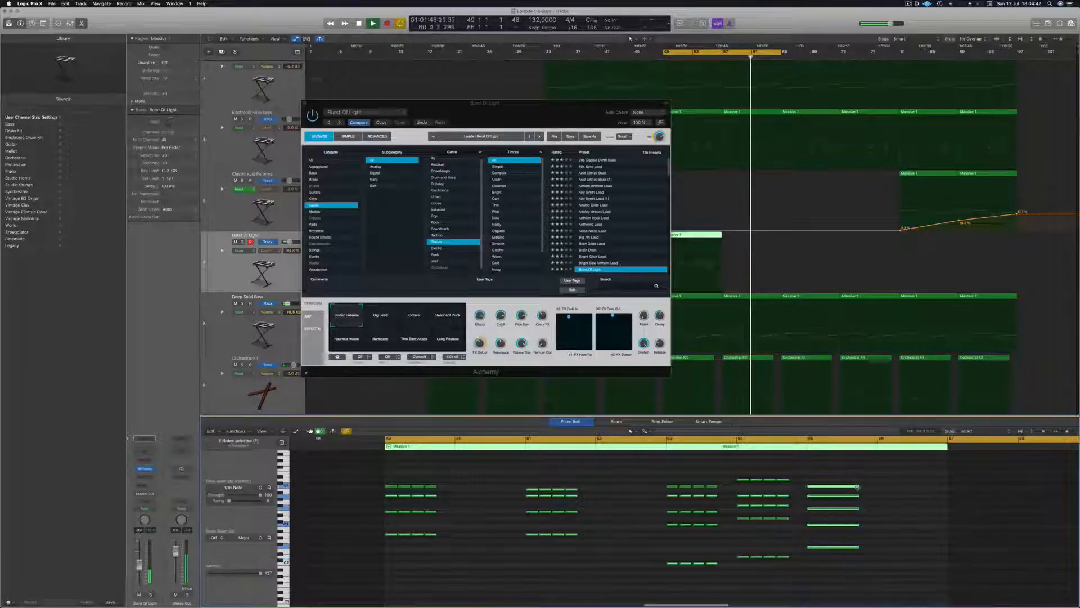
pyautogui.moveTo(850, 490)
pyautogui.mouseDown()
pyautogui.moveTo(811, 487)
pyautogui.moveTo(852, 488)
pyautogui.moveTo(837, 487)
pyautogui.mouseUp()
# Step: Move the Alchemy window clear of the tracks and audition the Butter Cut Saw lead preset against the stabs
pyautogui.moveTo(598, 103); pyautogui.dragTo(772, 136)
pyautogui.scroll(-5, 809, 248)
pyautogui.scroll(5, 809, 248)
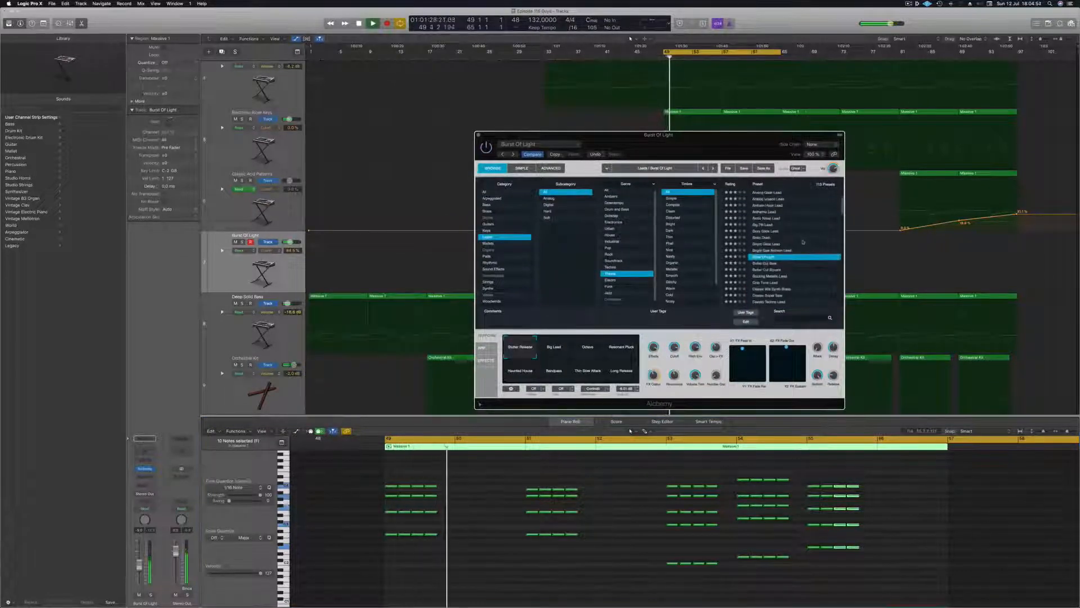
pyautogui.click(772, 263)
pyautogui.scroll(3, 795, 265)
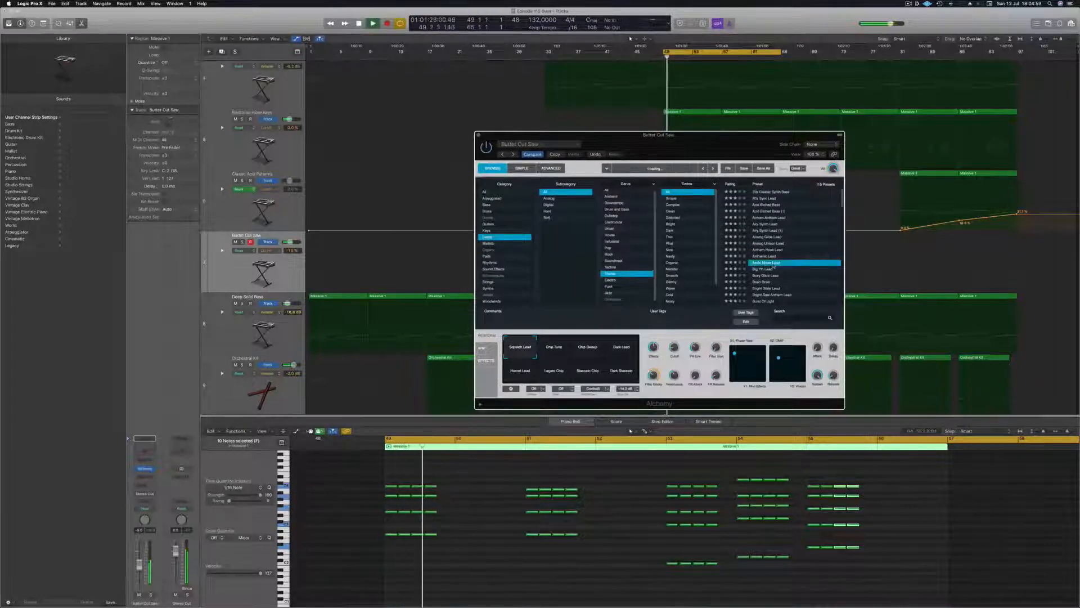
# Step: Load Big 7th Lead, lower the track's volume slightly, and audition the preset's Big Stack and Thin Stack variations
pyautogui.click(774, 269)
pyautogui.scroll(-2, 774, 267)
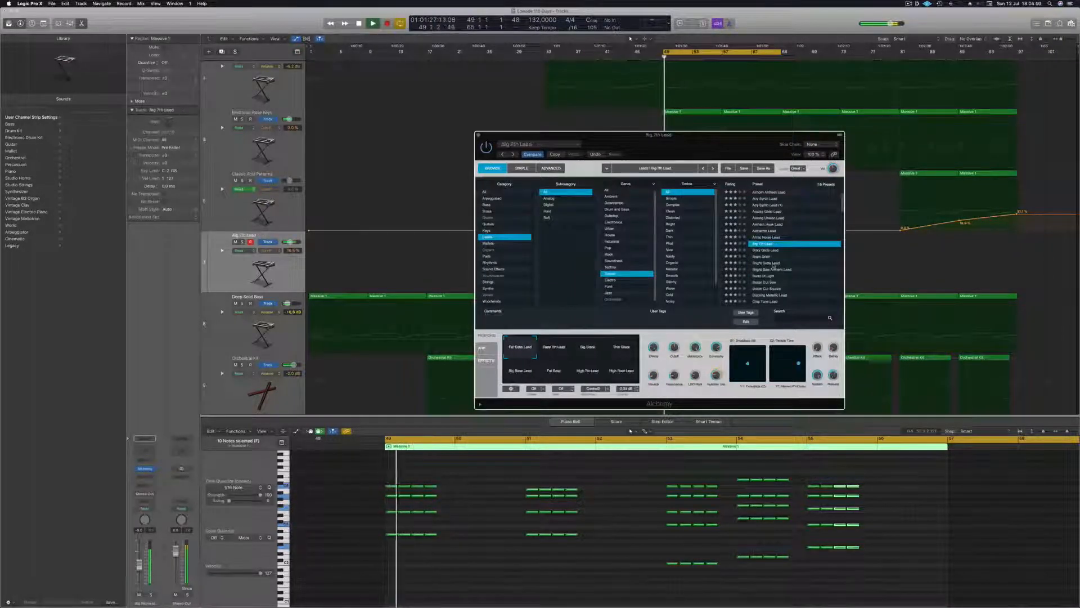
pyautogui.moveTo(138, 568); pyautogui.dragTo(139, 573)
pyautogui.click(592, 350)
pyautogui.click(621, 349)
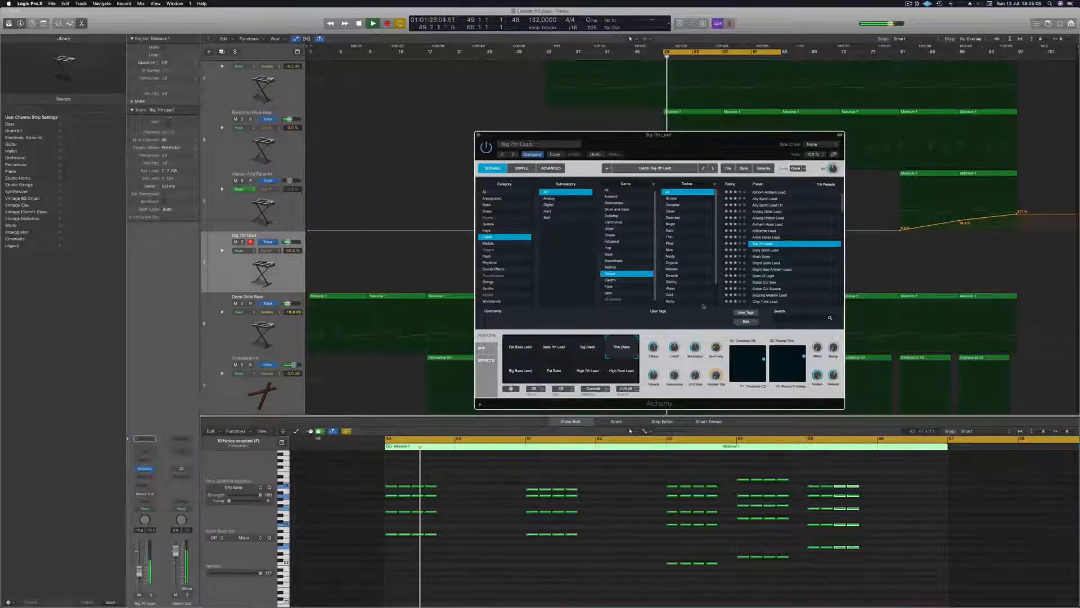
# Step: Audition the Boxy Glide Lead, Burst Of Light and Butter Cut Saw presets on the stab part
pyautogui.click(768, 251)
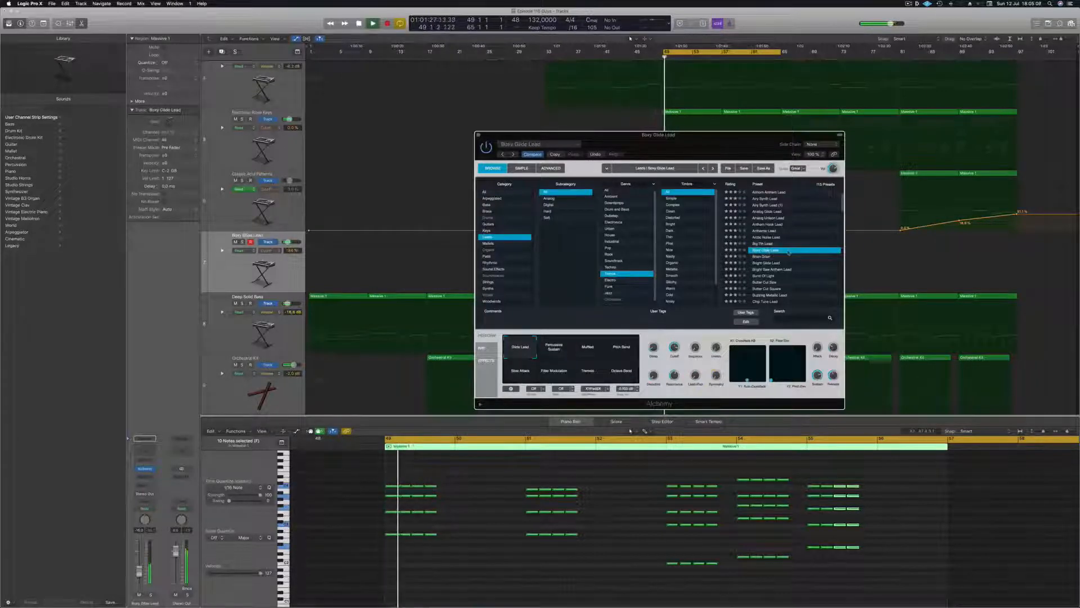
pyautogui.scroll(-2, 788, 252)
pyautogui.click(766, 246)
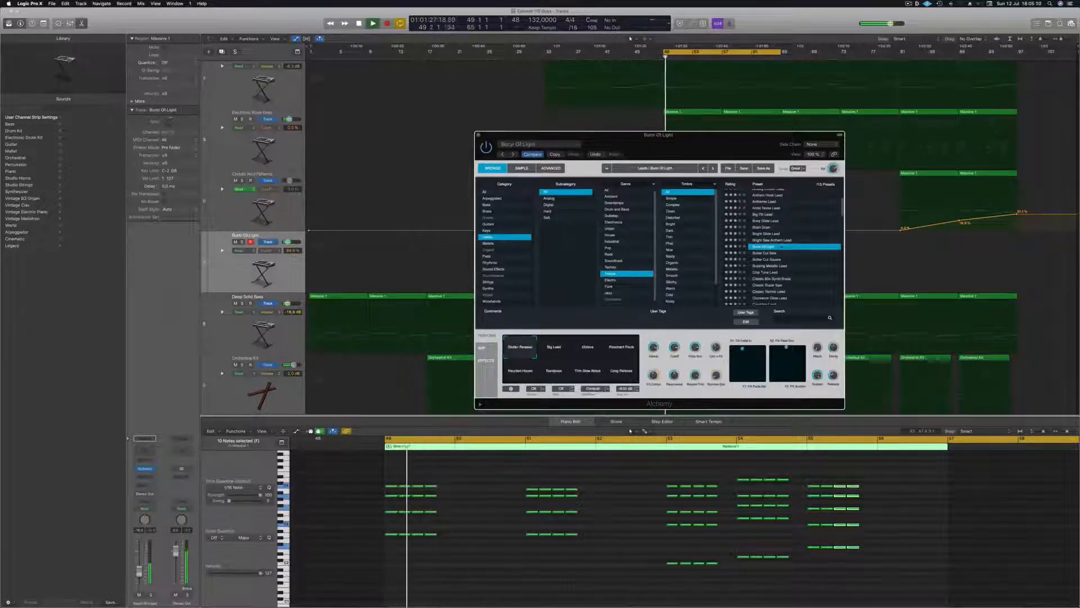
pyautogui.scroll(-1, 781, 247)
pyautogui.click(780, 236)
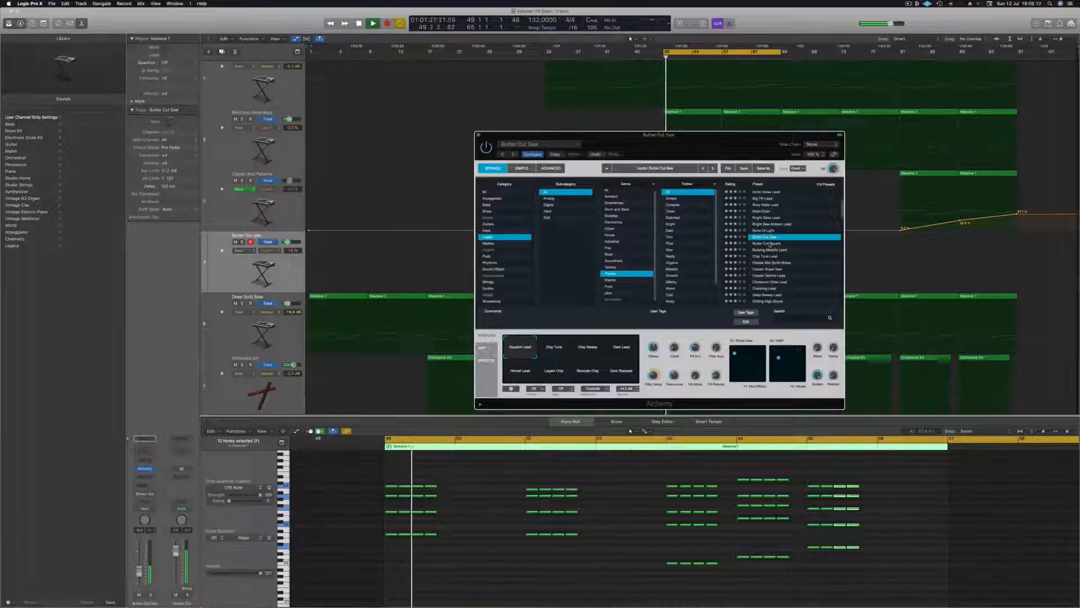
# Step: Audition the Butter Cut Square, Buzzing Metallic Lead and Classic 80s Synth Brass presets
pyautogui.click(769, 244)
pyautogui.scroll(-1, 777, 243)
pyautogui.click(781, 243)
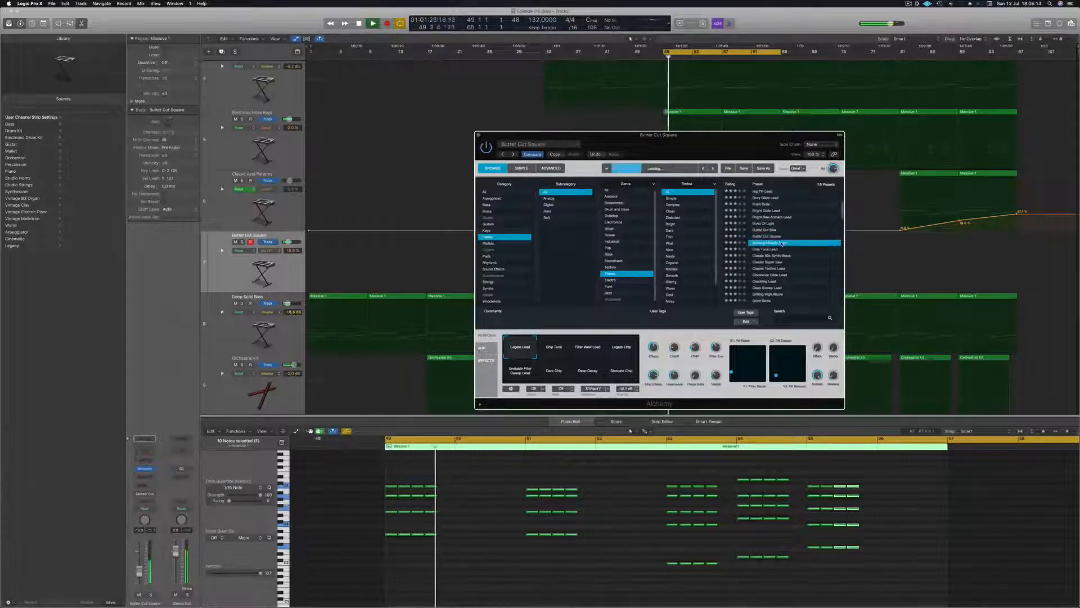
pyautogui.scroll(-2, 808, 229)
pyautogui.click(770, 238)
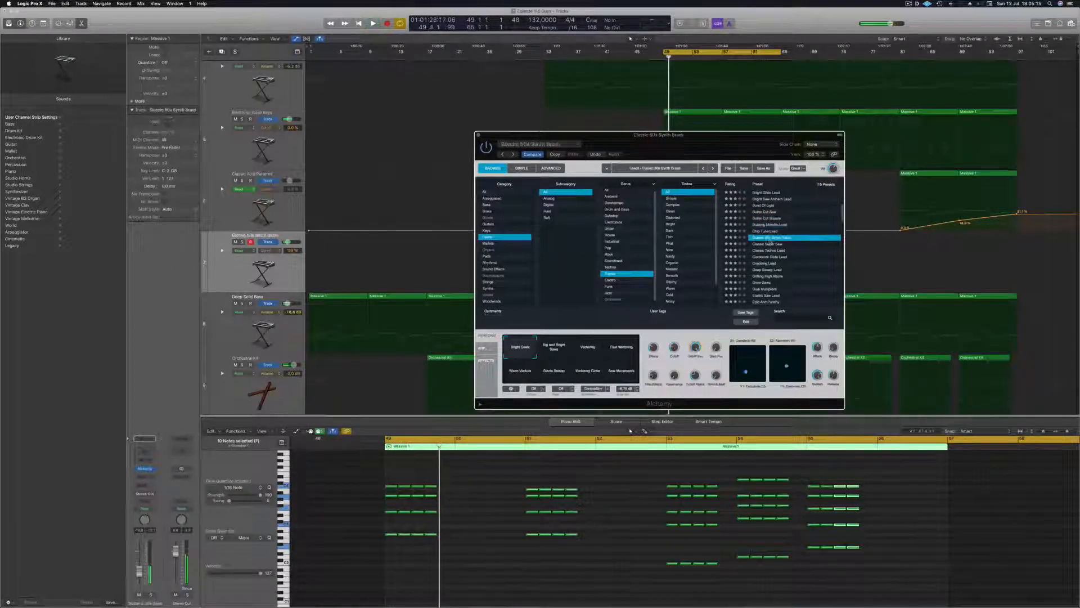
# Step: Audition Paper Thin Lead and Mini Saw Lead, restarting playback of the stabs for each preset
pyautogui.scroll(-5, 790, 253)
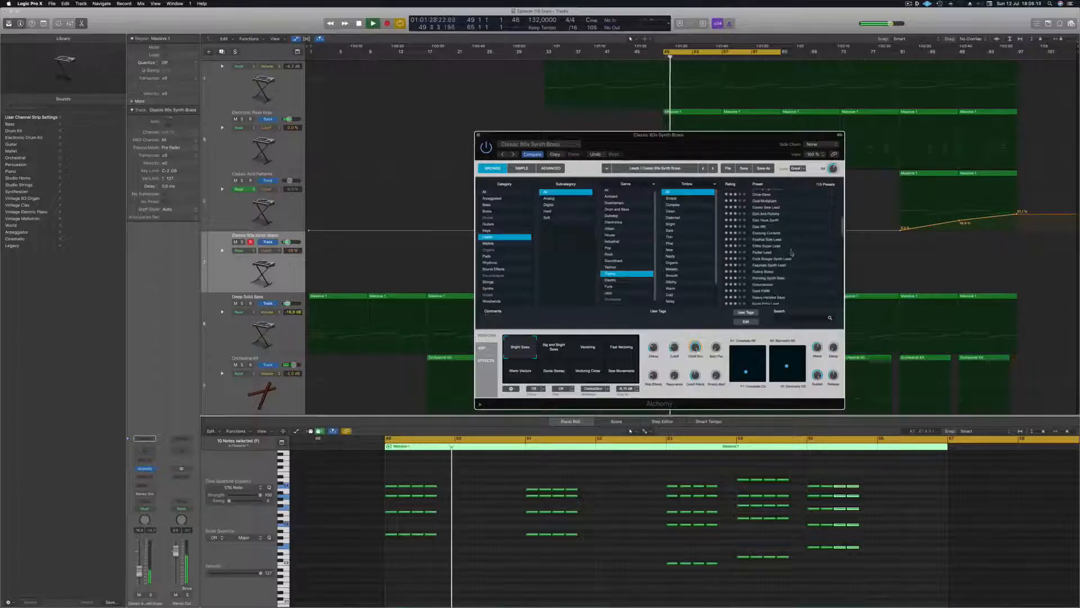
pyautogui.scroll(10, 792, 252)
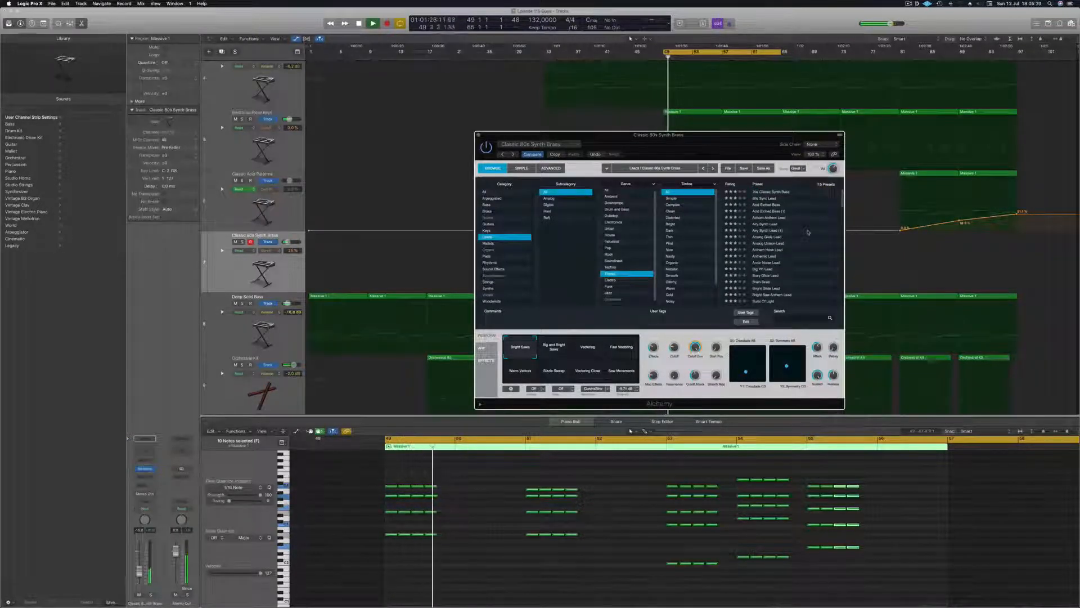
pyautogui.scroll(-15, 808, 238)
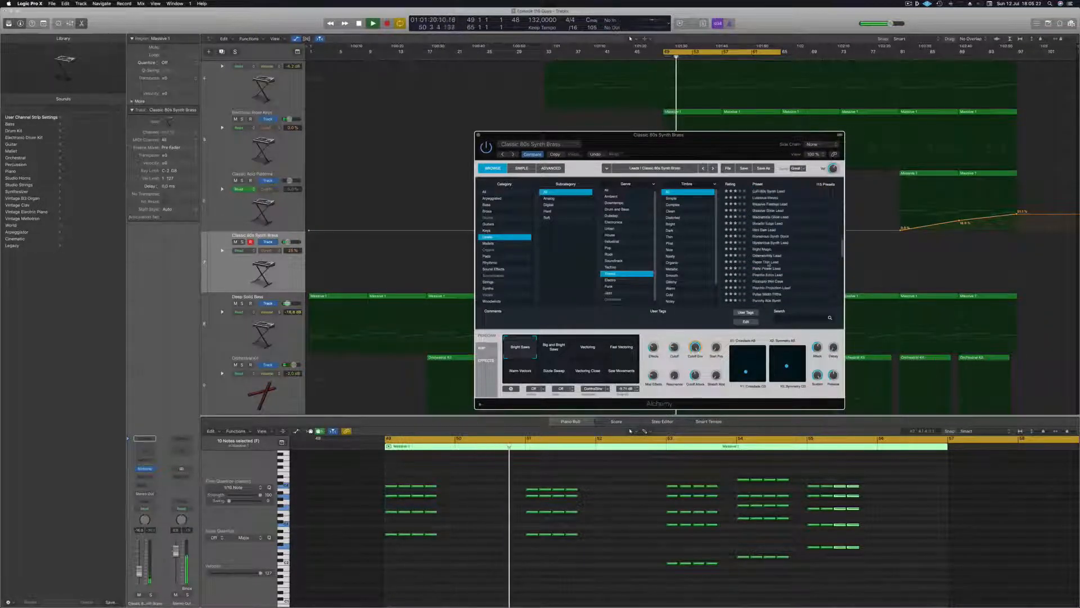
pyautogui.click(805, 262)
pyautogui.press('space')
pyautogui.press('space')
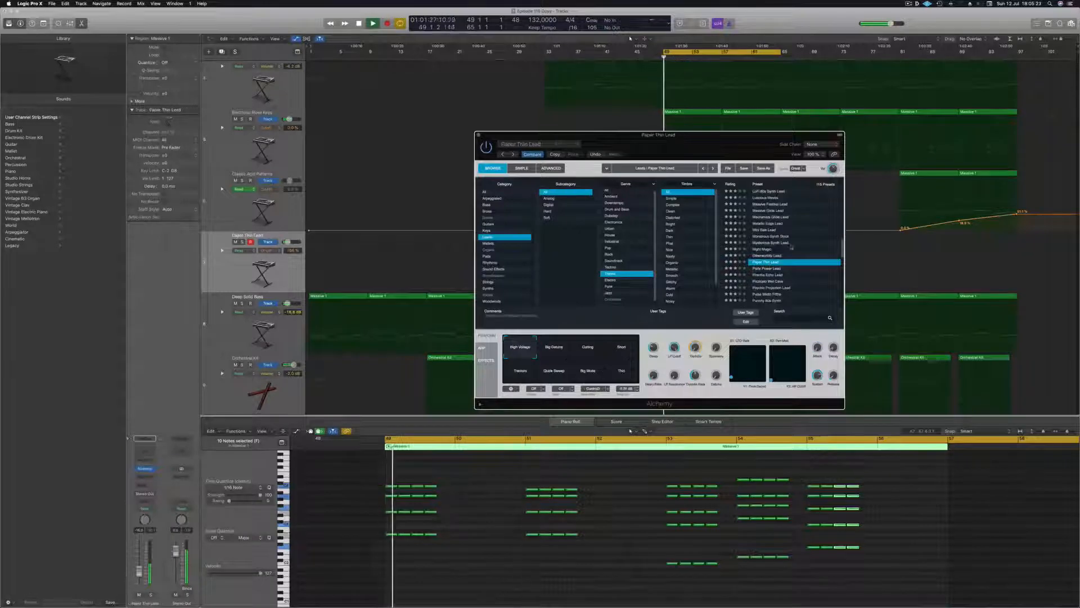
pyautogui.click(762, 230)
pyautogui.press('space')
pyautogui.press('space')
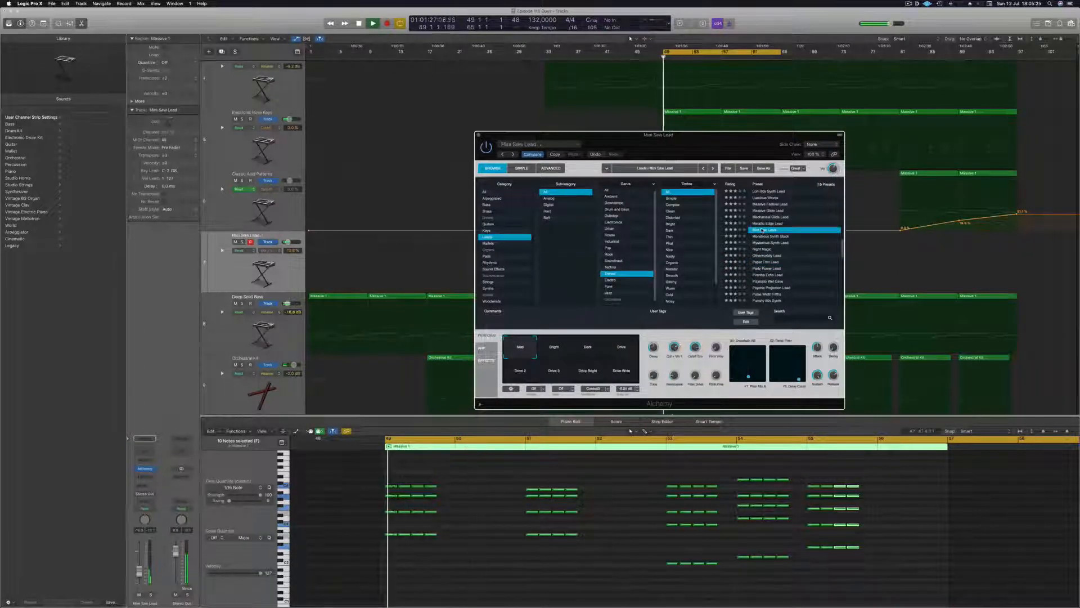
# Step: Audition Massive Festival Lead and LoFi 80s Synth Lead, restarting playback for each preset
pyautogui.click(778, 204)
pyautogui.press('space')
pyautogui.press('space')
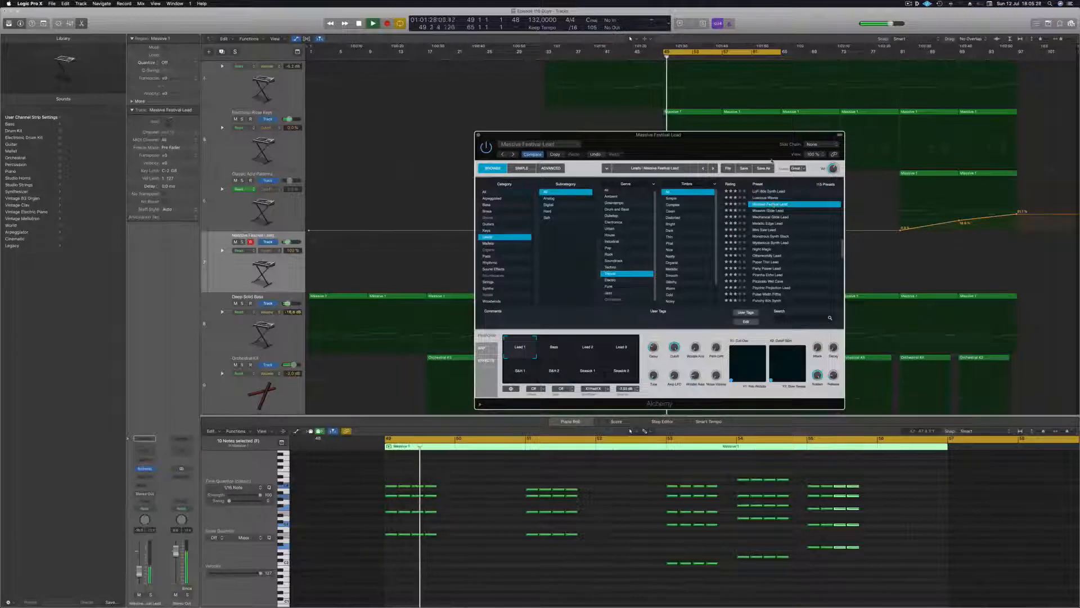
pyautogui.scroll(3, 784, 250)
pyautogui.press('space')
pyautogui.press('space')
pyautogui.click(768, 228)
pyautogui.press('space')
pyautogui.press('space')
# Step: Audition the Huge Echo Lead, Flutter Lead and Festival Saw Lead presets on the stabs
pyautogui.click(766, 215)
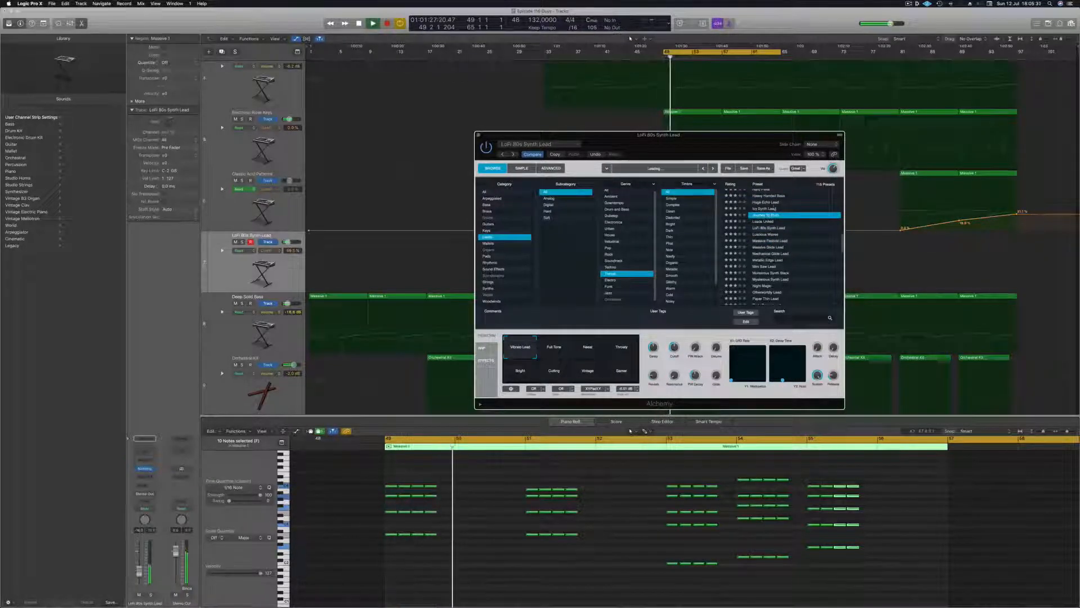
pyautogui.click(765, 203)
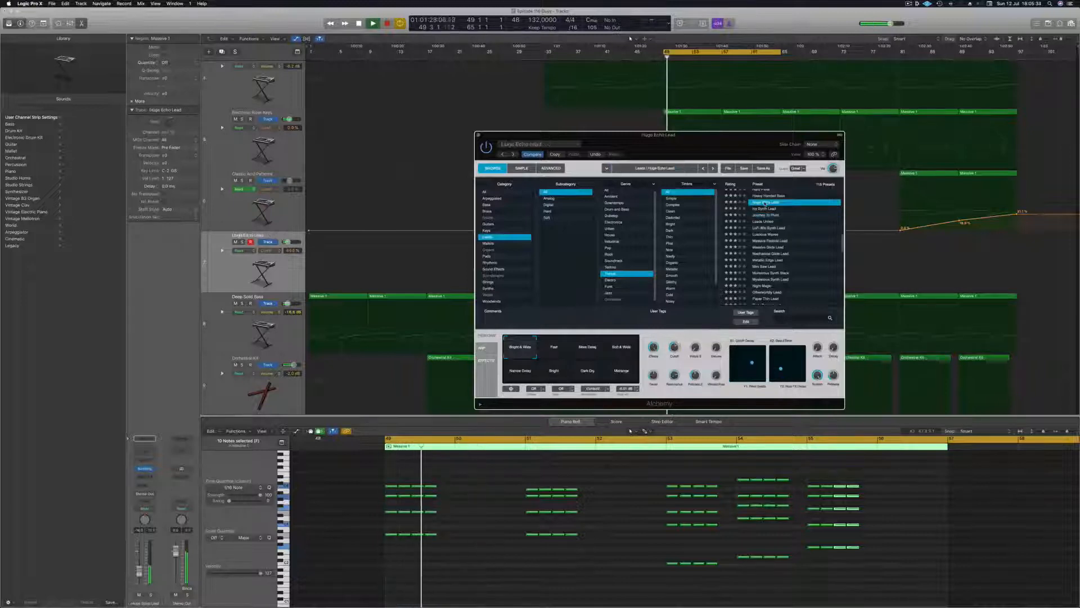
pyautogui.scroll(5, 766, 209)
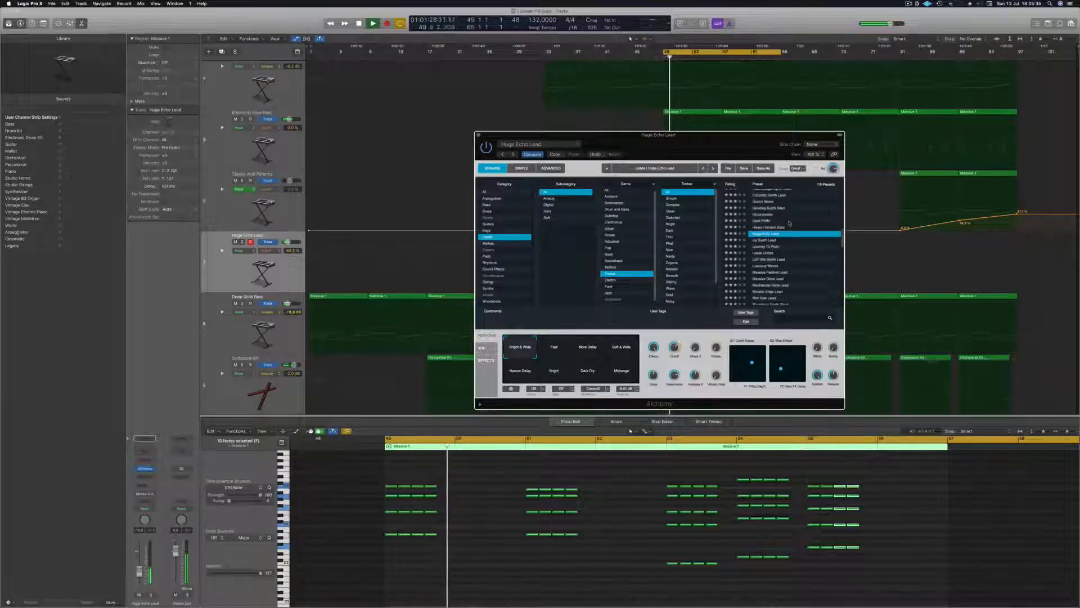
pyautogui.click(762, 223)
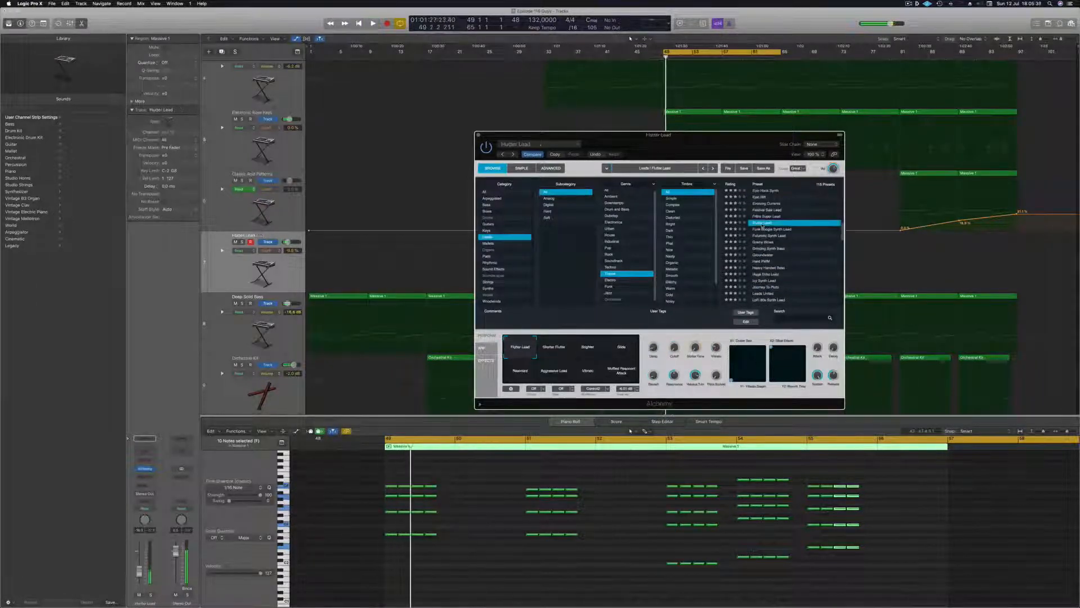
pyautogui.click(768, 210)
pyautogui.press('space')
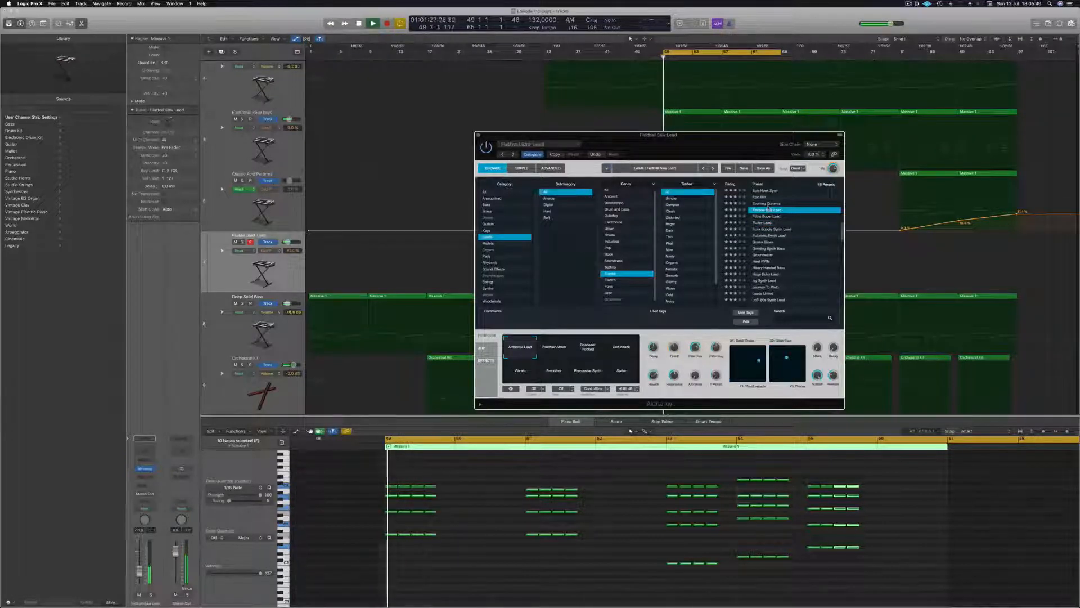
# Step: Shift the Alchemy window slightly and audition the Elastic Saw Lead preset from the start of the loop
pyautogui.moveTo(732, 135); pyautogui.dragTo(769, 135)
pyautogui.scroll(3, 835, 228)
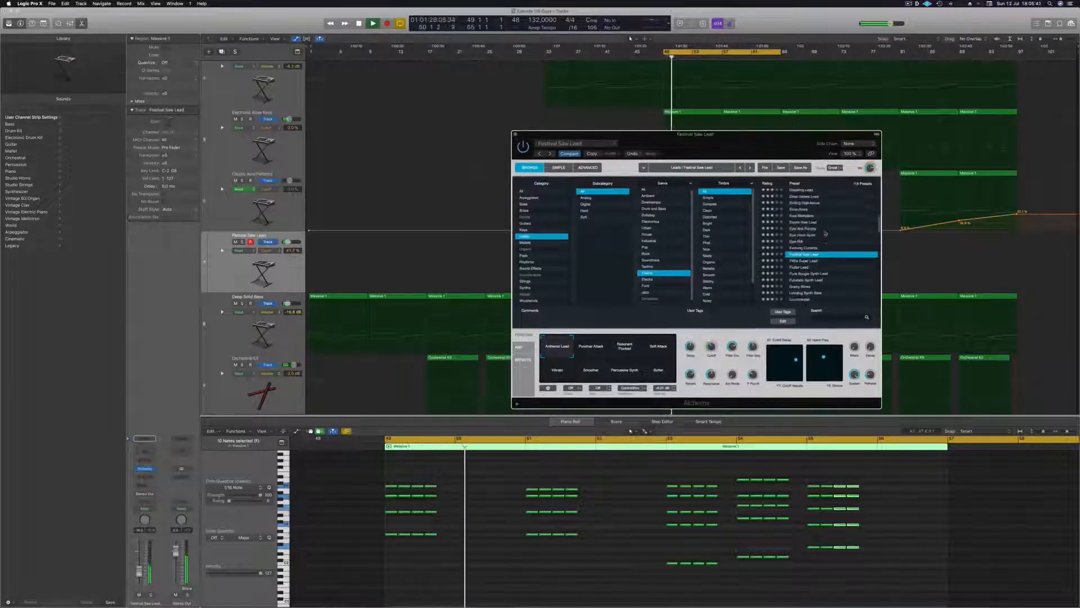
pyautogui.click(807, 222)
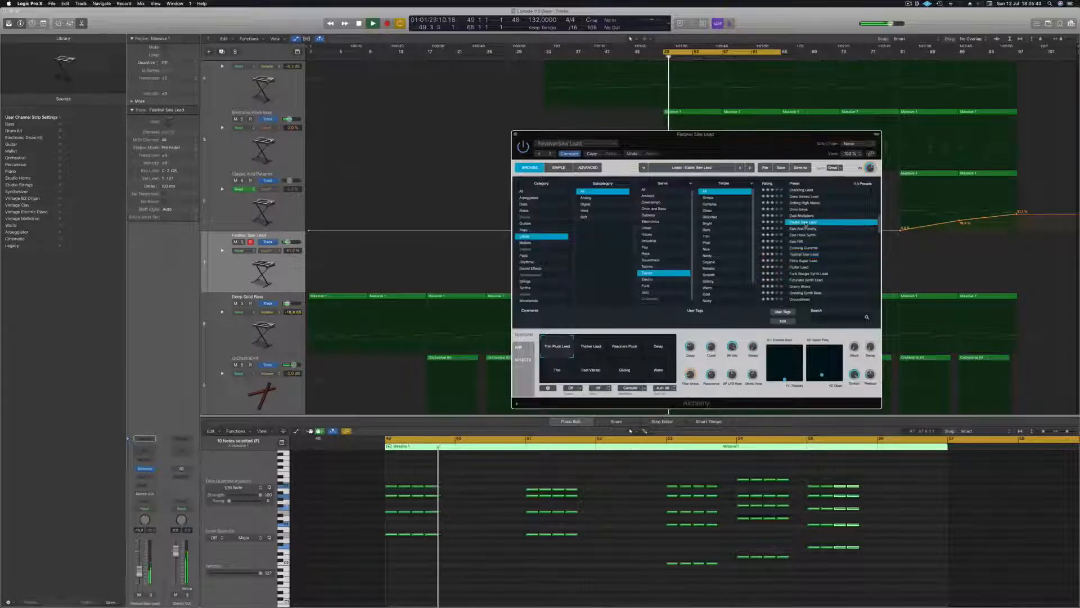
pyautogui.press('space')
pyautogui.press('space')
# Step: Widen the preset category to All within Trance and audition the first listed presets through 1970s Modular Synth Bass
pyautogui.click(522, 192)
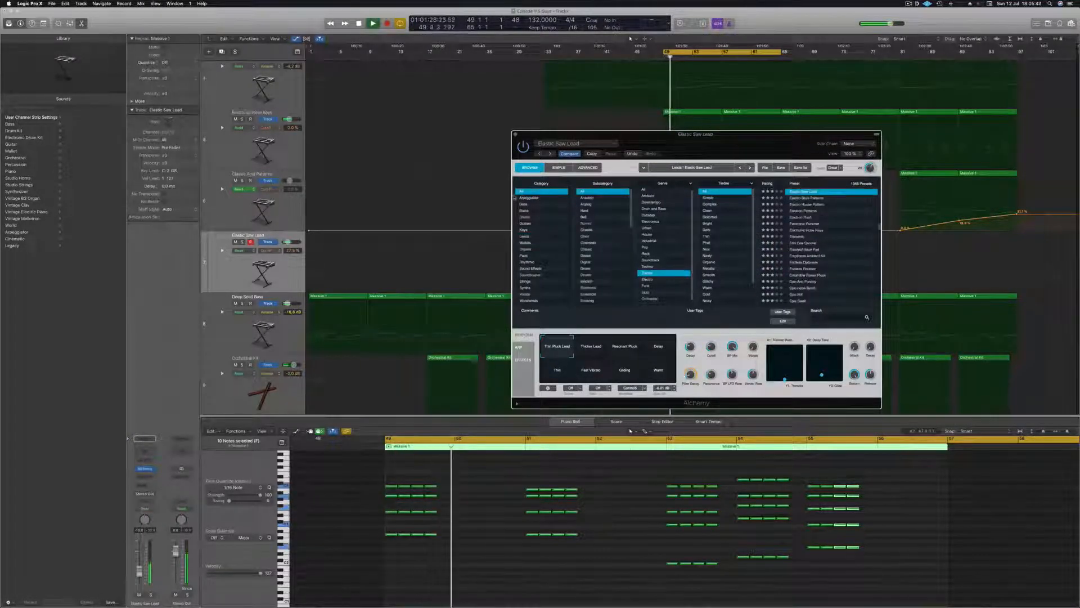
pyautogui.scroll(10, 821, 233)
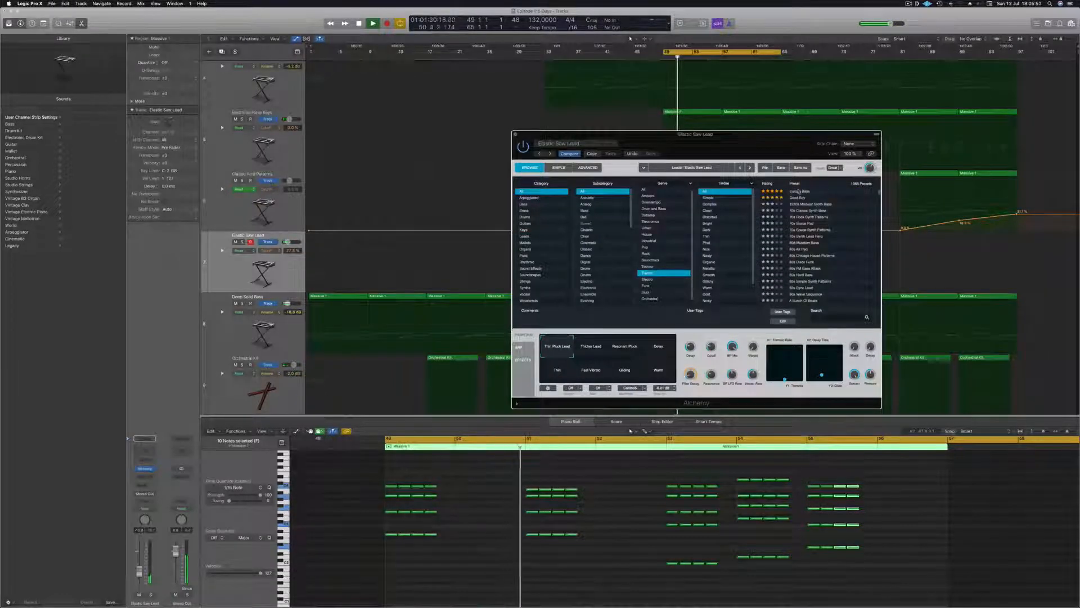
pyautogui.click(800, 192)
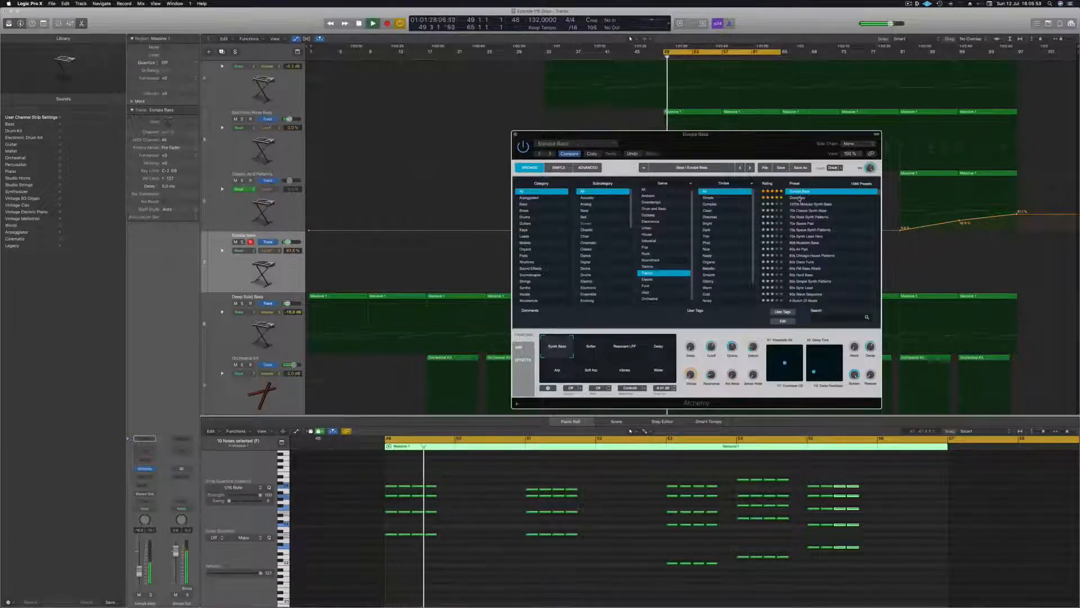
pyautogui.click(800, 198)
pyautogui.click(807, 205)
pyautogui.scroll(-3, 827, 231)
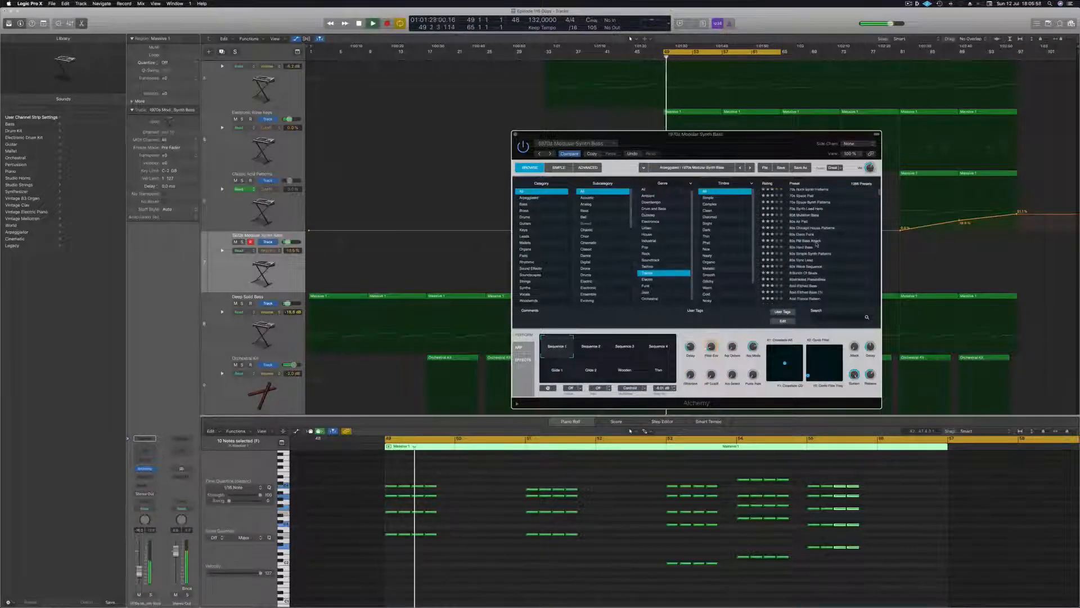
# Step: Audition the 80s Simple Synth Patterns and Acid Trance Pattern presets
pyautogui.click(821, 253)
pyautogui.scroll(-3, 821, 253)
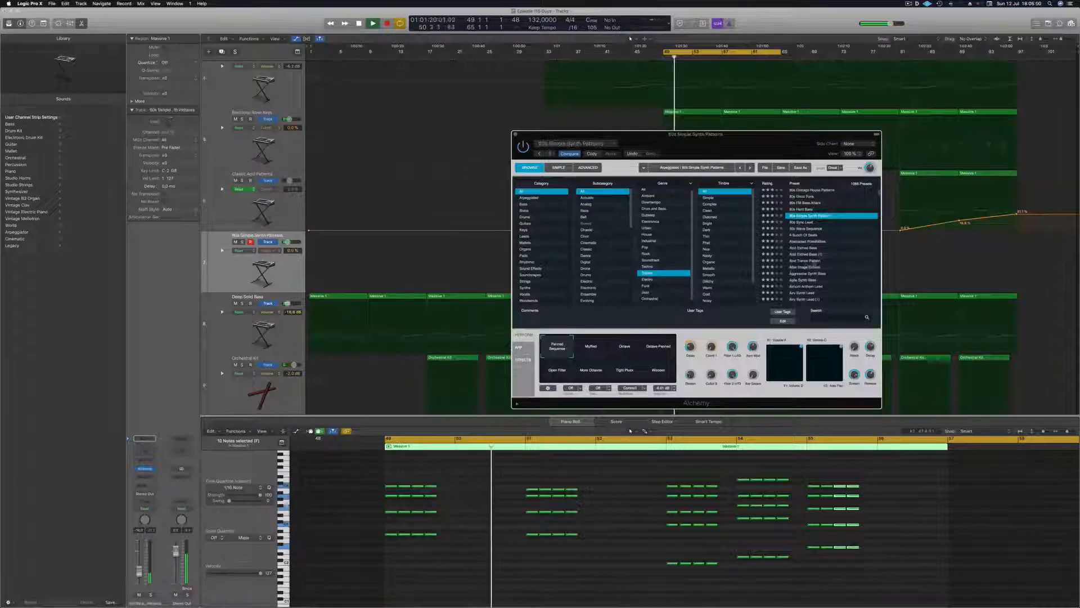
pyautogui.click(820, 260)
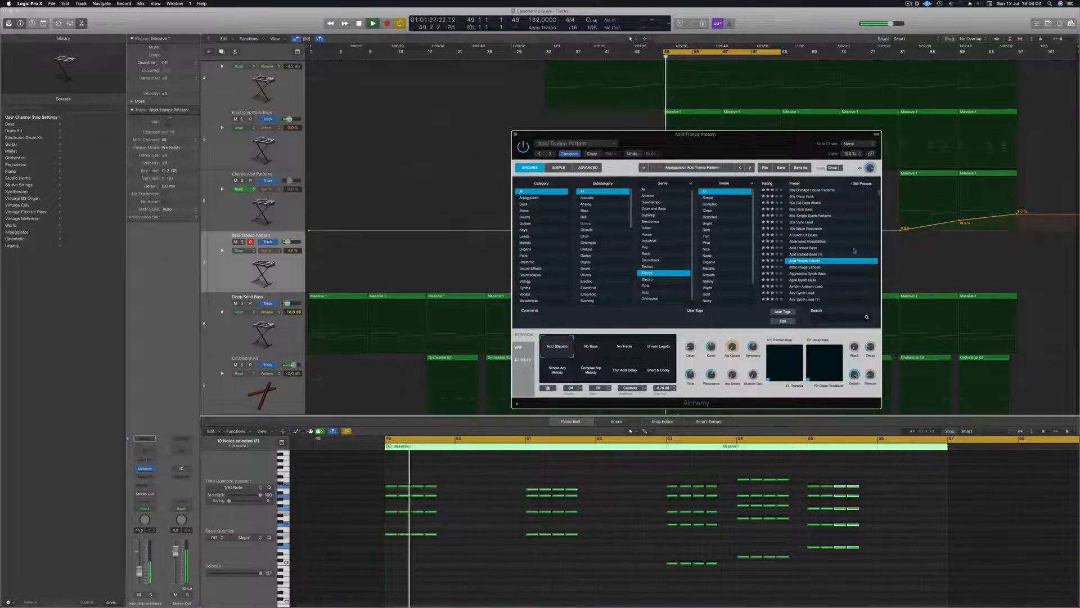
# Step: Load the Agile Synth Bass preset and audition its variations on the stab part
pyautogui.scroll(-3, 813, 249)
pyautogui.click(800, 249)
pyautogui.scroll(-2, 816, 231)
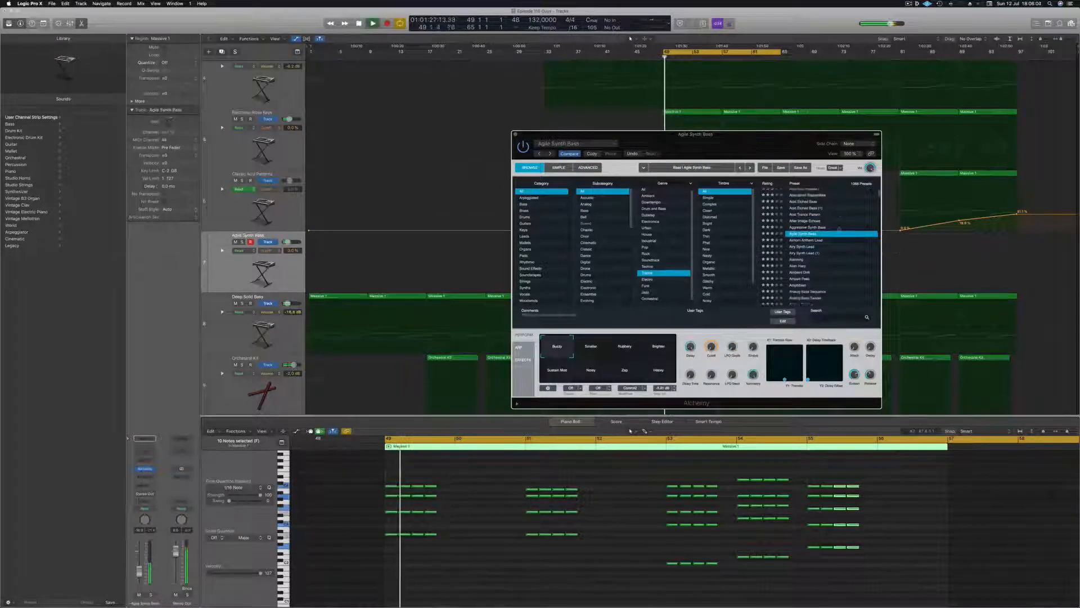
pyautogui.moveTo(593, 347); pyautogui.dragTo(666, 351)
pyautogui.press('space')
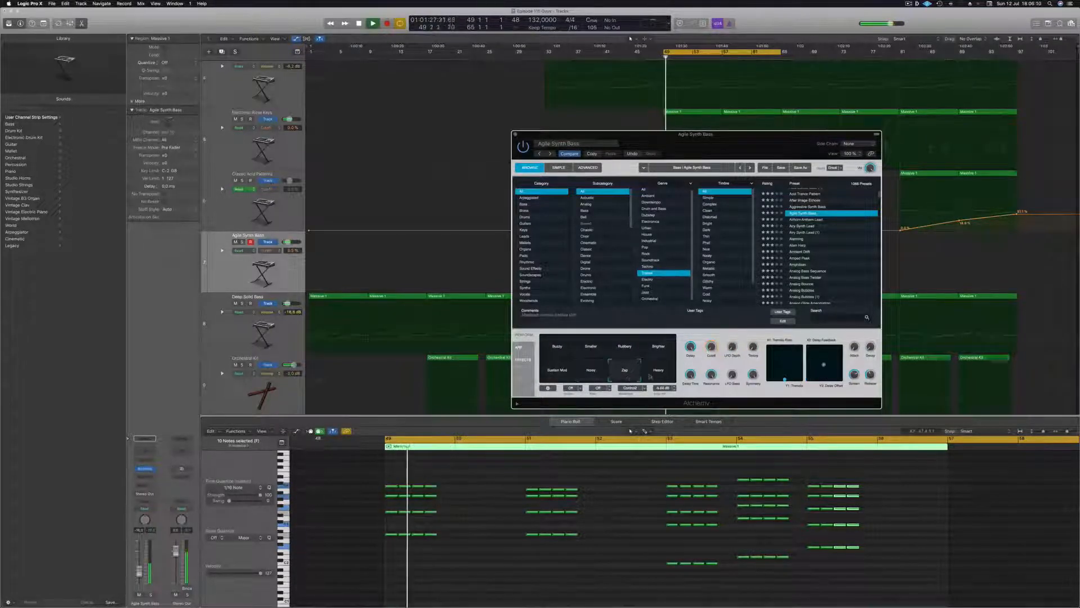
# Step: Step through the analog presets, auditioning Analog Glide Lead and loading Analog Poly Ensemble
pyautogui.click(815, 238)
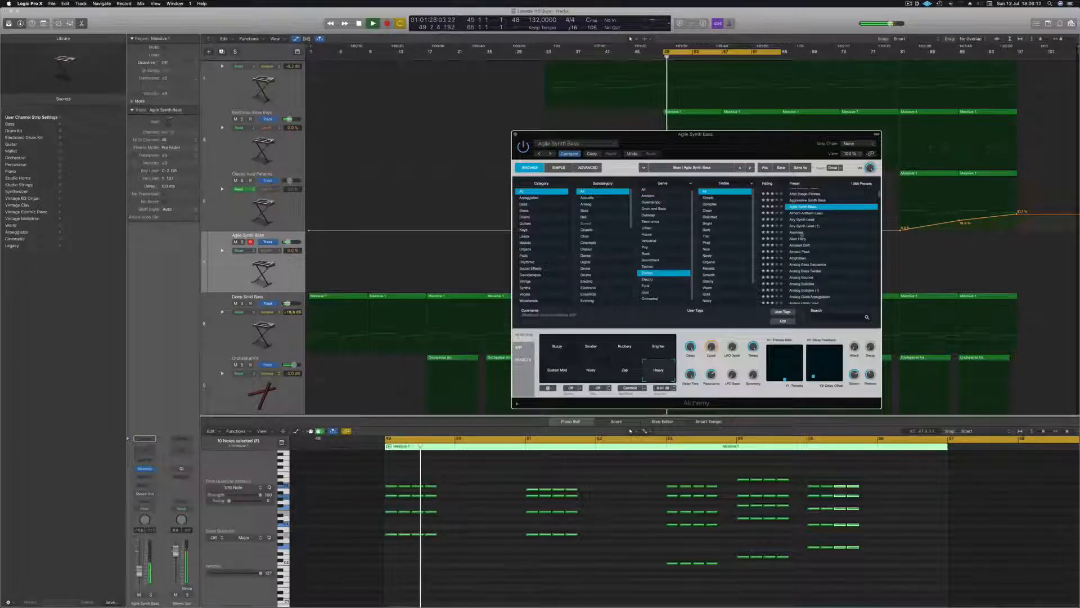
pyautogui.press('space')
pyautogui.scroll(-1, 836, 233)
pyautogui.click(821, 240)
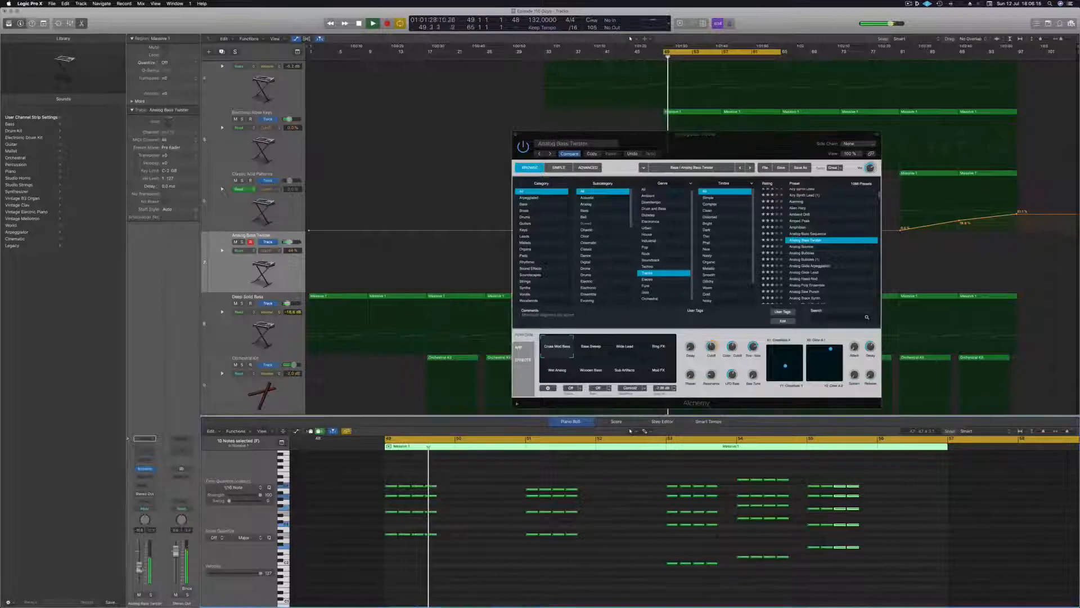
pyautogui.click(808, 272)
pyautogui.press('space')
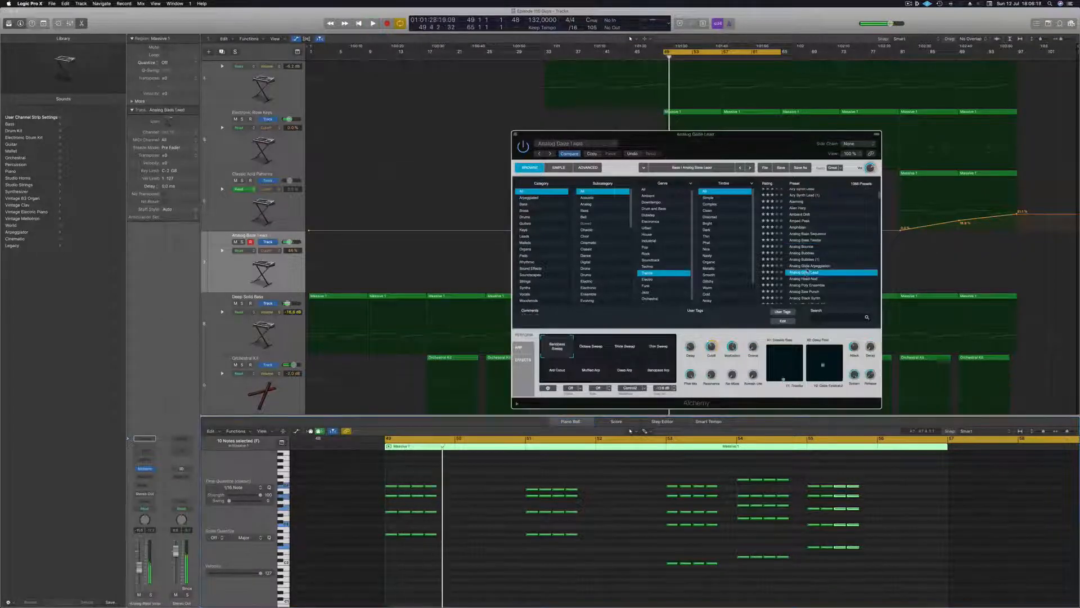
pyautogui.press('Down')
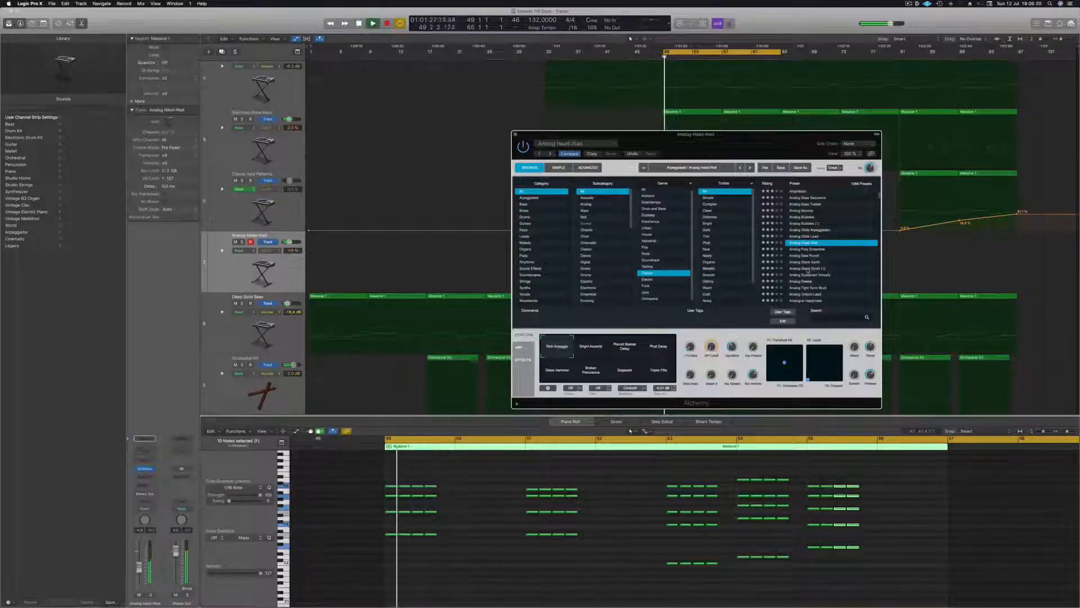
pyautogui.press('Down')
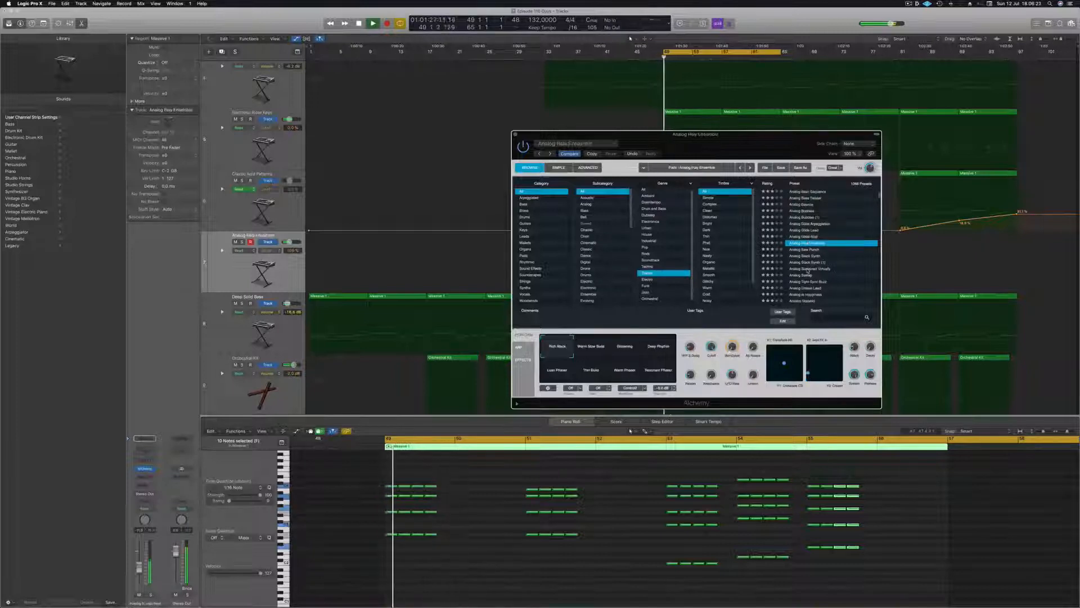
# Step: Load the Analog Saw Punch preset and audition its Saw Square and sweep variations on the stab part
pyautogui.press('Down')
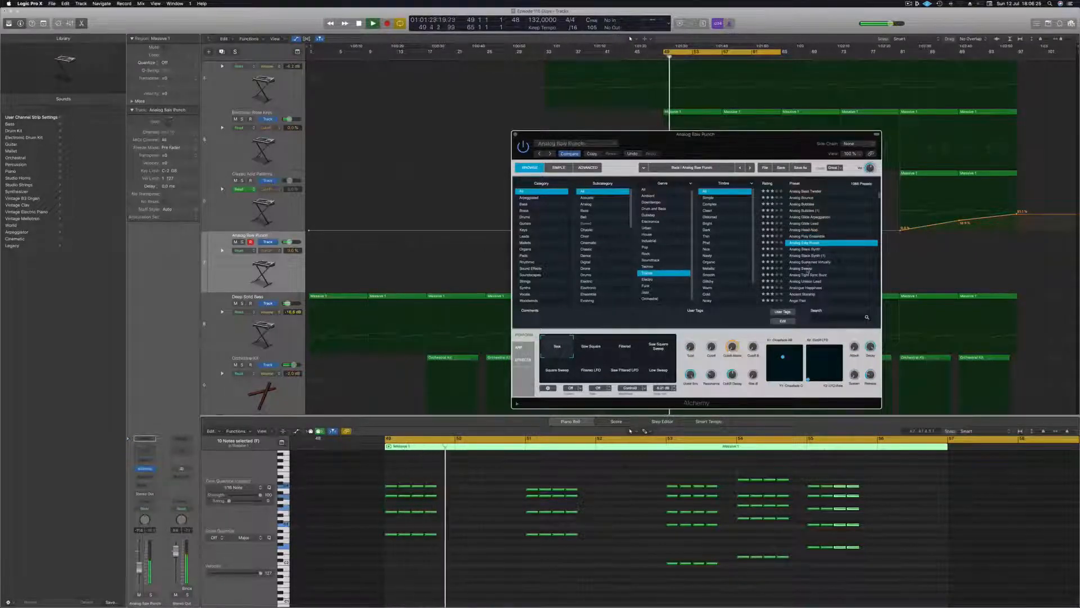
pyautogui.click(588, 349)
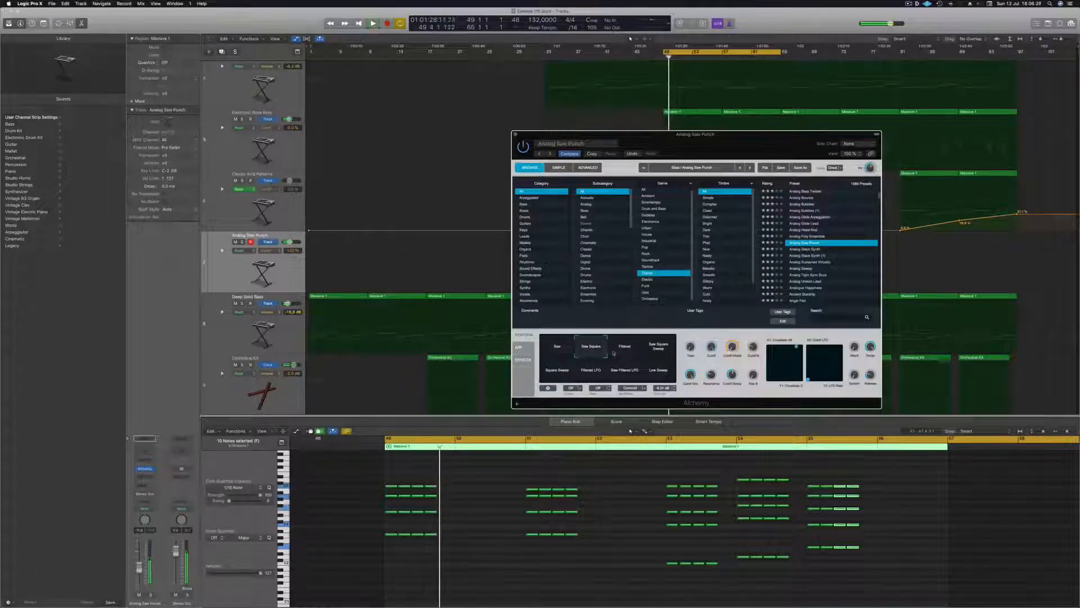
pyautogui.click(660, 350)
pyautogui.click(563, 373)
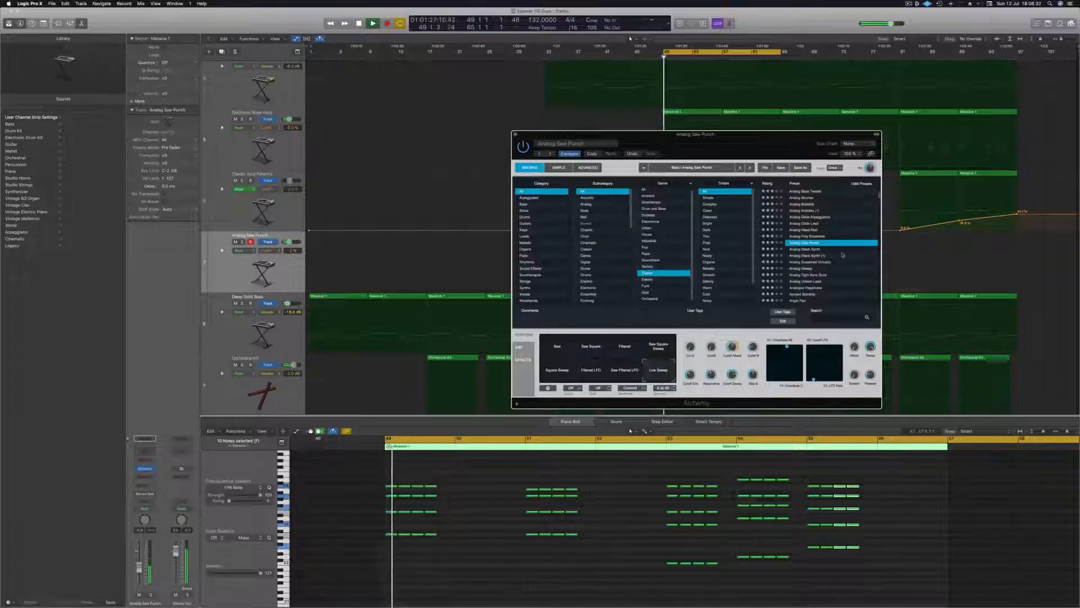
# Step: Load the Analog Sweep preset and audition several of its variations, including Warm, against the looped section
pyautogui.scroll(-2, 845, 254)
pyautogui.click(798, 245)
pyautogui.press('space')
pyautogui.press('space')
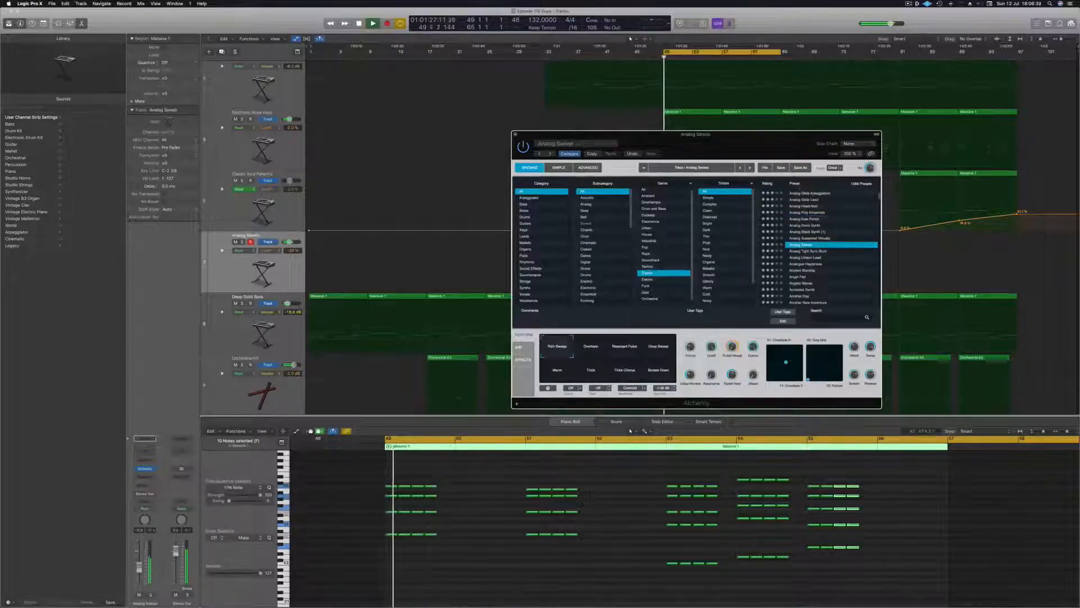
pyautogui.click(659, 353)
pyautogui.press('space')
pyautogui.press('space')
pyautogui.click(595, 355)
pyautogui.click(560, 379)
# Step: Audition the Analog Tight Sync Buzz and Analog Unison Lead presets on the stab part
pyautogui.click(812, 252)
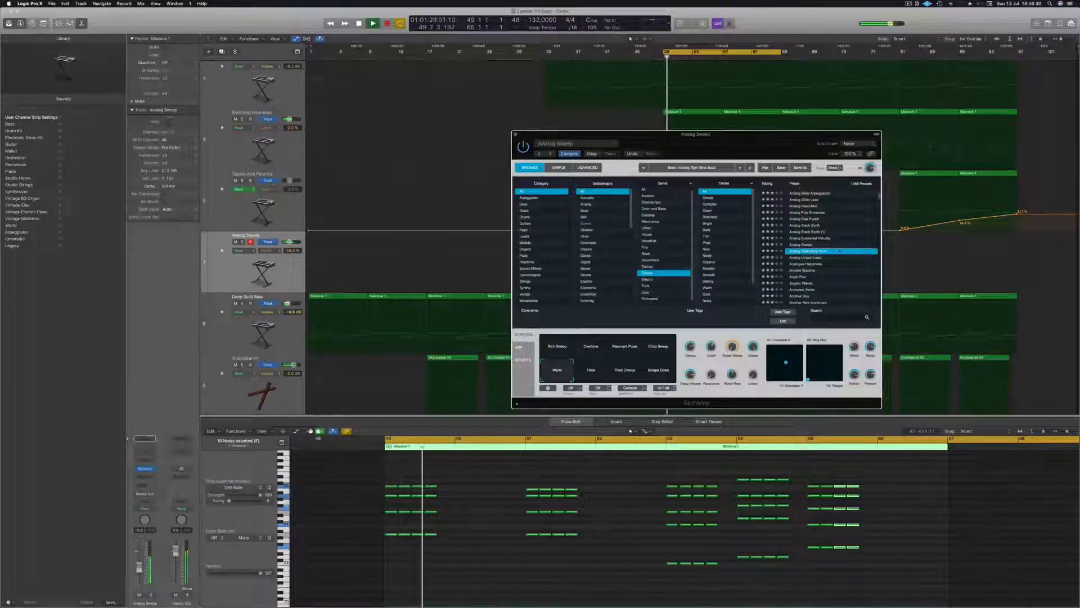
pyautogui.scroll(-2, 818, 245)
pyautogui.click(822, 233)
pyautogui.press('space')
pyautogui.press('space')
pyautogui.scroll(-2, 830, 243)
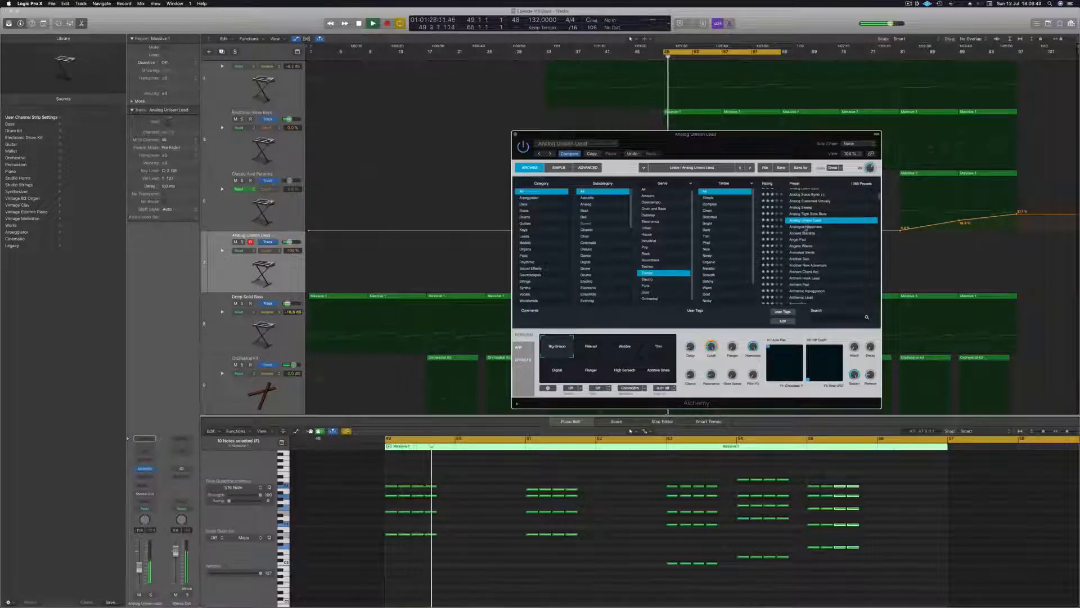
# Step: Load the Analogue Happiness preset and replay the stab part with it several times
pyautogui.click(806, 227)
pyautogui.press('space')
pyautogui.press('space')
pyautogui.press('space')
pyautogui.press('space')
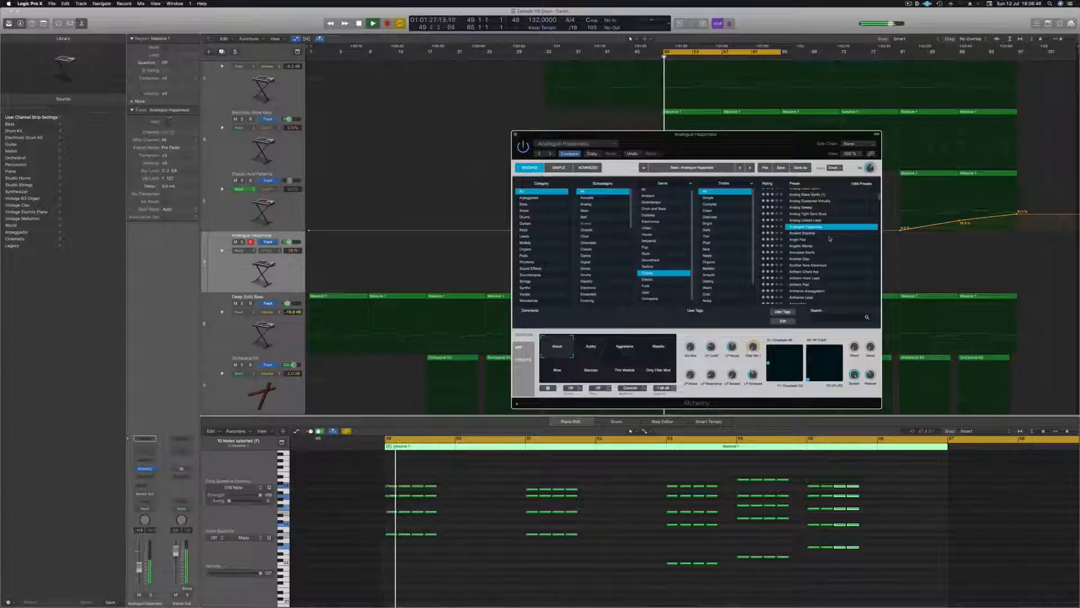
pyautogui.press('space')
pyautogui.press('space')
# Step: Audition the presets from Angel Pad through Another Day on the stab part
pyautogui.click(800, 240)
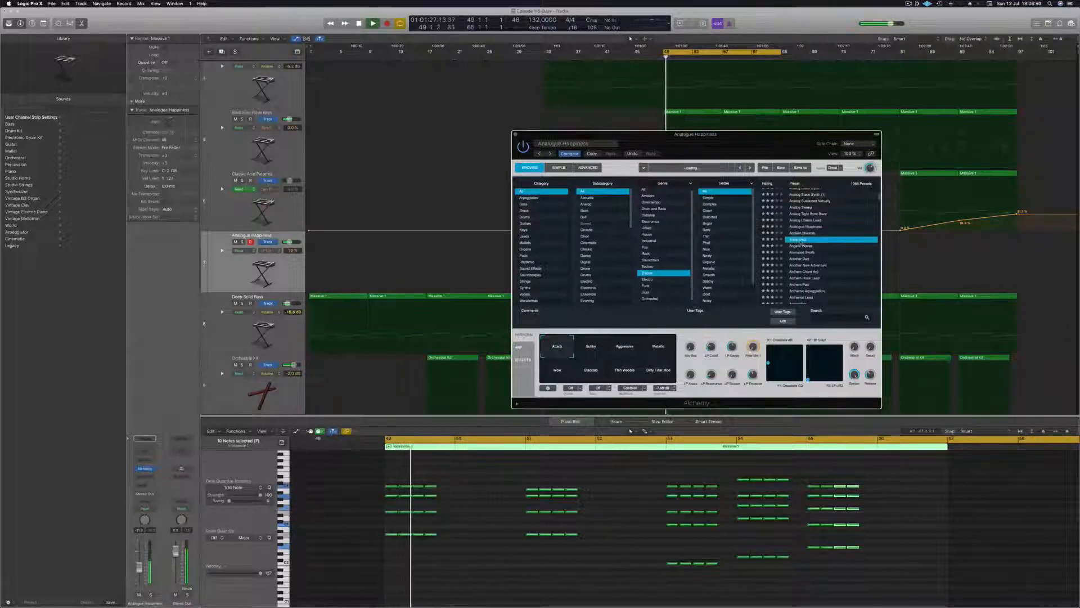
pyautogui.press('space')
pyautogui.scroll(-2, 842, 243)
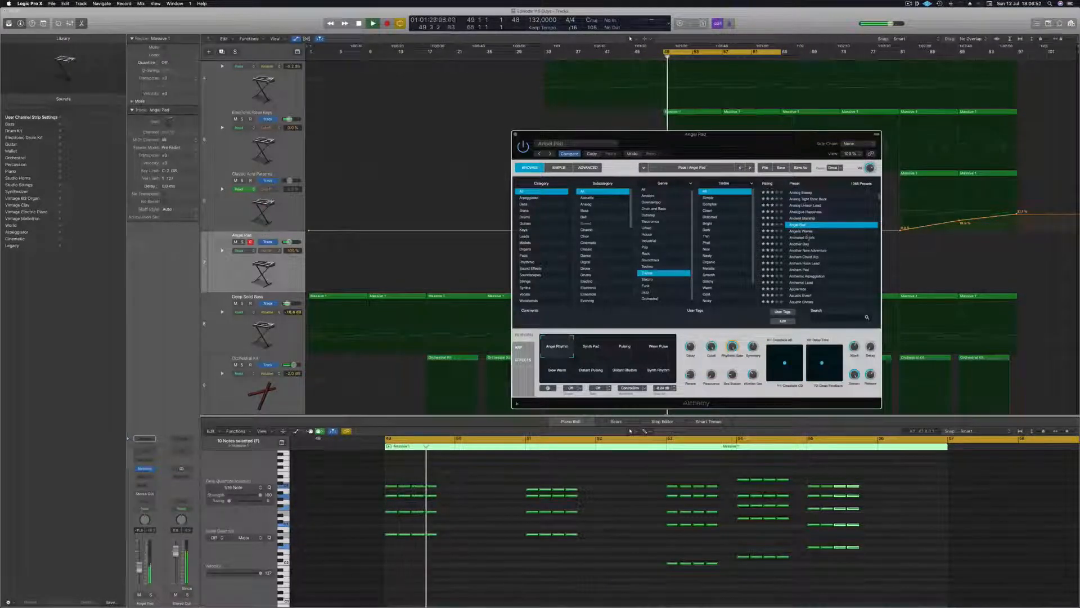
pyautogui.click(801, 238)
pyautogui.press('space')
pyautogui.press('space')
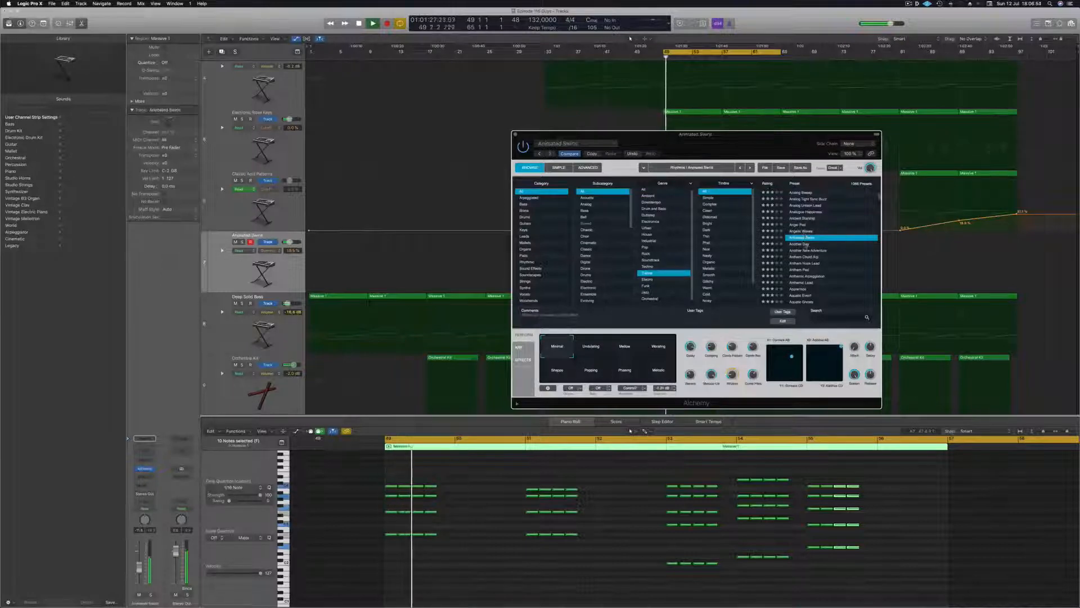
pyautogui.click(802, 244)
pyautogui.scroll(-2, 845, 228)
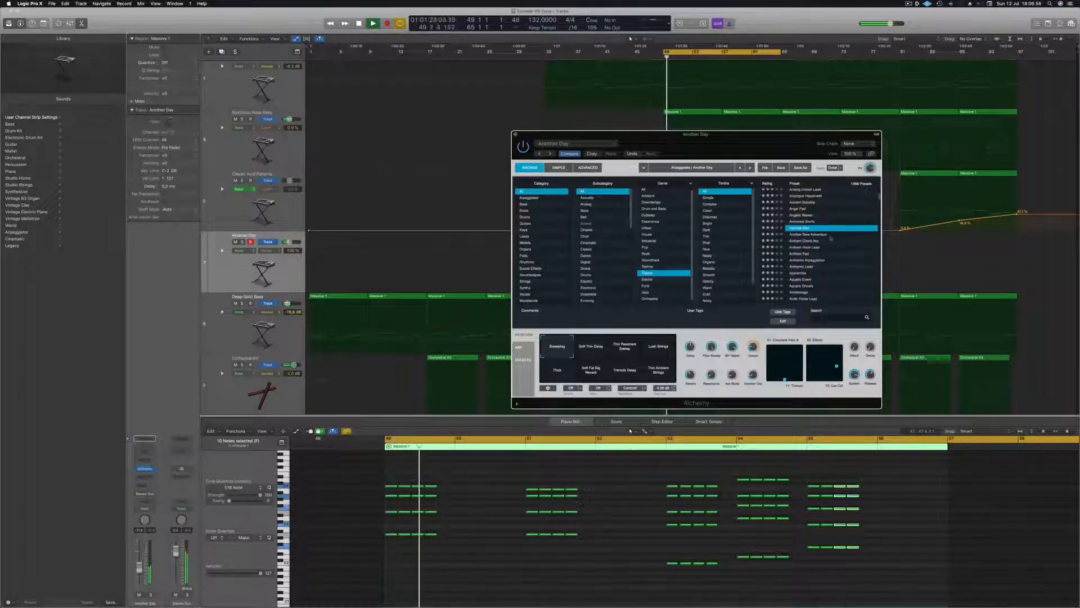
# Step: Load the Anthem Hook Lead preset for the stab part
pyautogui.click(803, 247)
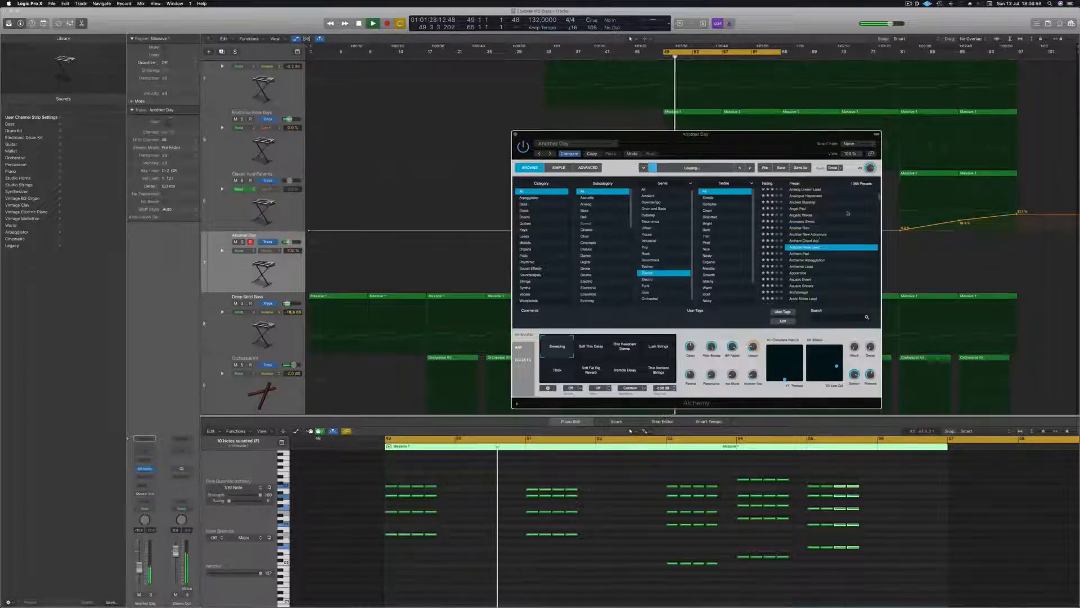
pyautogui.scroll(-2, 834, 265)
pyautogui.scroll(-2, 834, 265)
pyautogui.press('space')
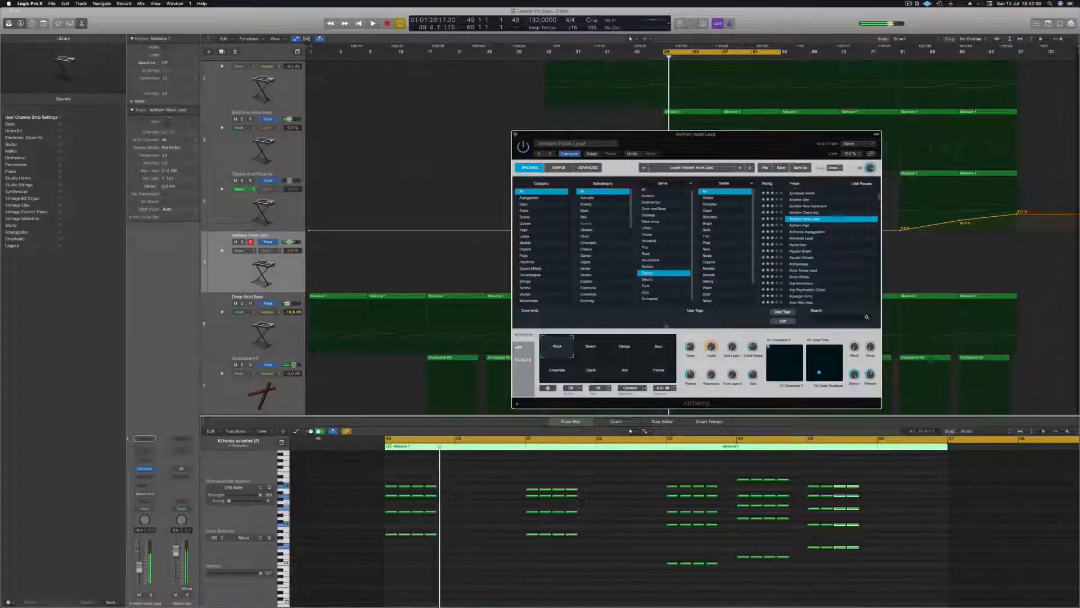
# Step: Lower the Anthem Hook Lead track's volume slightly and audition the preset's variations, settling on Buzz
pyautogui.click(598, 355)
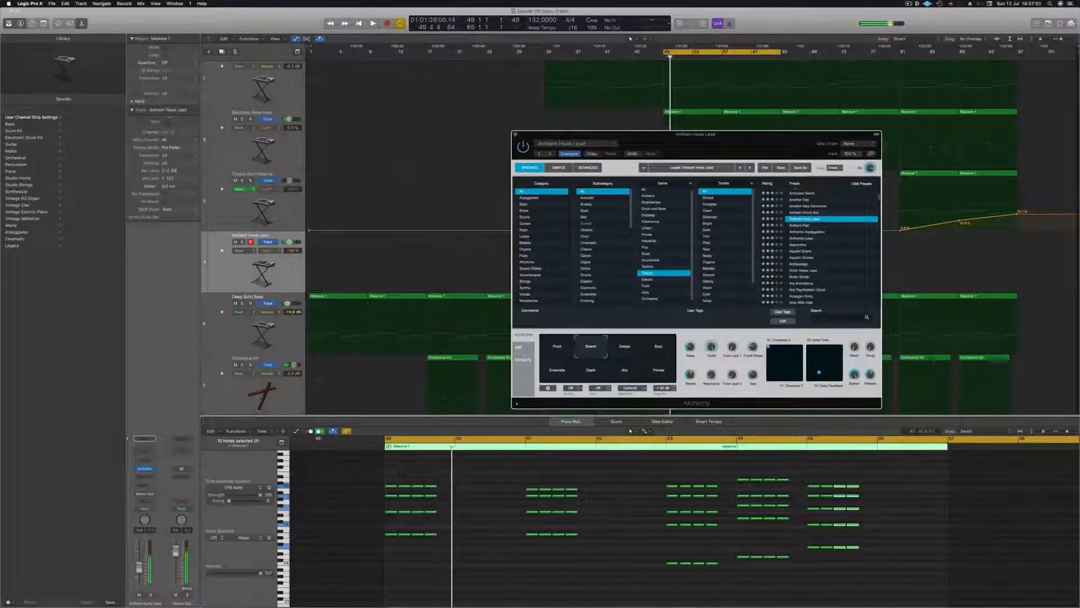
pyautogui.moveTo(138, 577); pyautogui.dragTo(137, 581)
pyautogui.press('space')
pyautogui.click(660, 349)
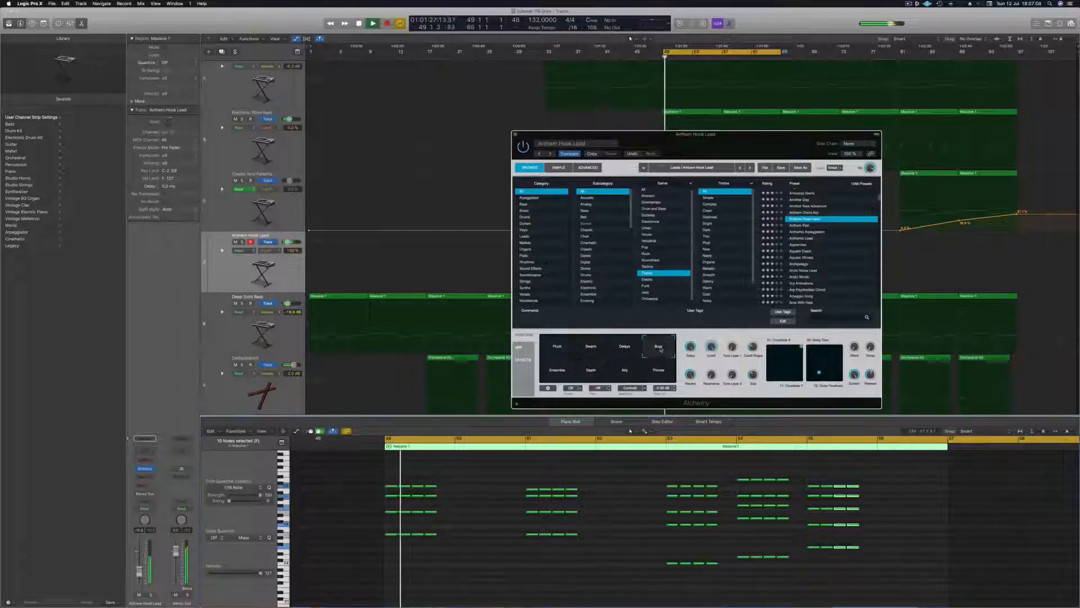
pyautogui.press('space')
pyautogui.press('space')
pyautogui.press('space')
pyautogui.press('space')
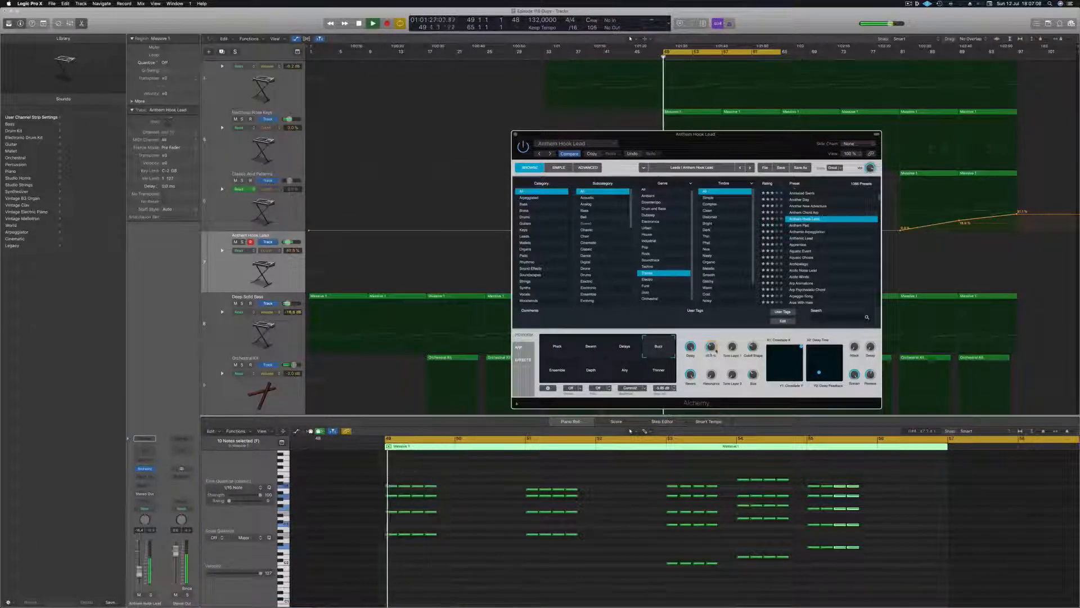
pyautogui.press('space')
pyautogui.press('space')
pyautogui.press('space')
pyautogui.press('space')
# Step: Copy the stab chords of bars 49 and 51 to bars 50 and 52, and the bar 55 chords to bar 56
pyautogui.moveTo(367, 480); pyautogui.dragTo(639, 557)
pyautogui.moveTo(391, 487); pyautogui.dragTo(443, 490)
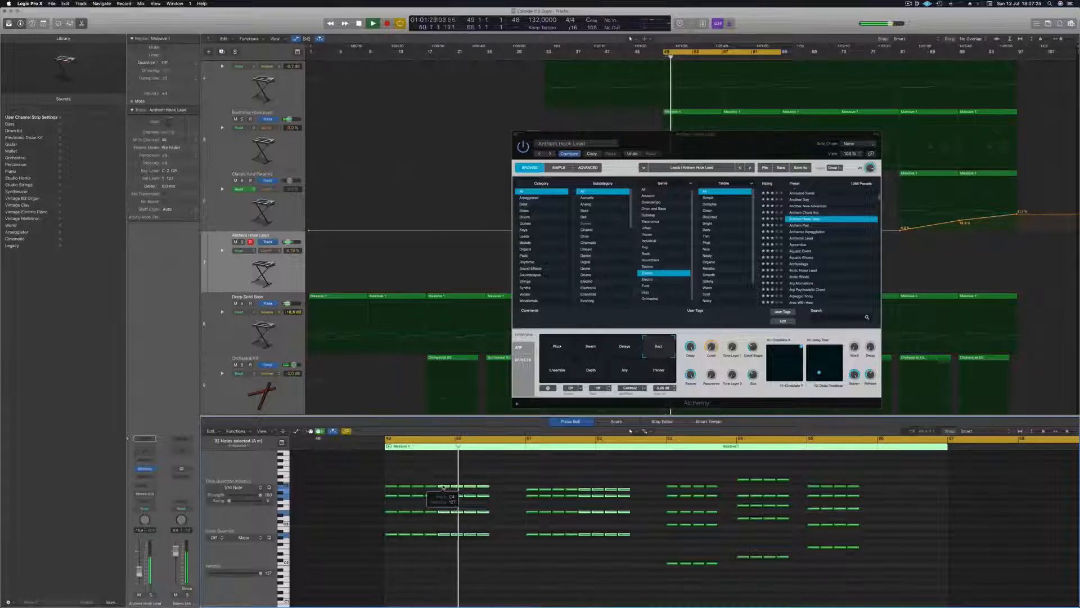
pyautogui.moveTo(444, 487); pyautogui.dragTo(461, 488)
pyautogui.press('super+Right')
pyautogui.scroll(-5, 439, 472)
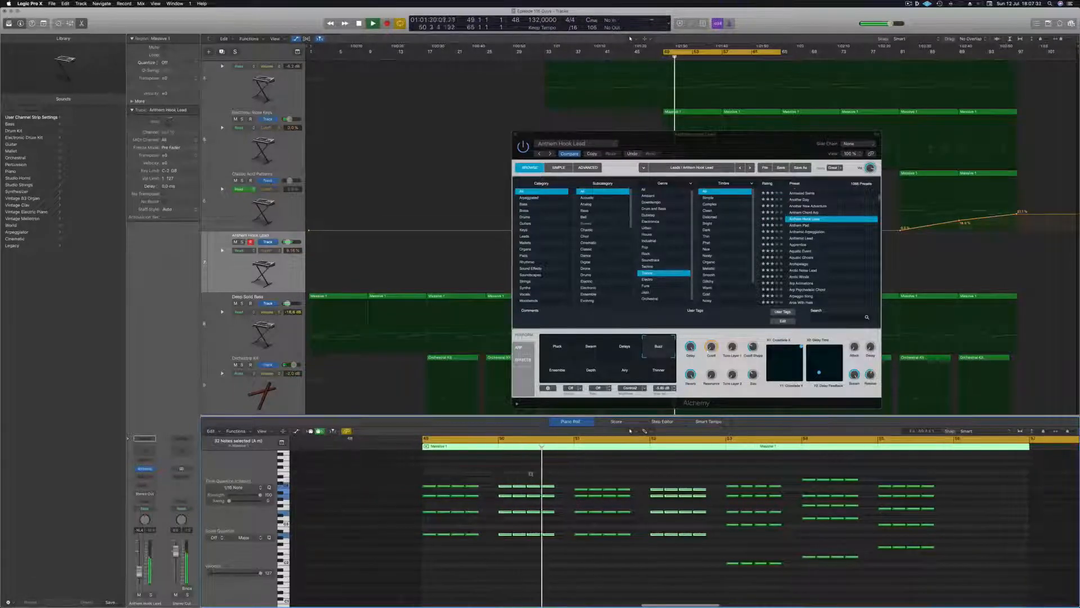
pyautogui.scroll(-3, 667, 480)
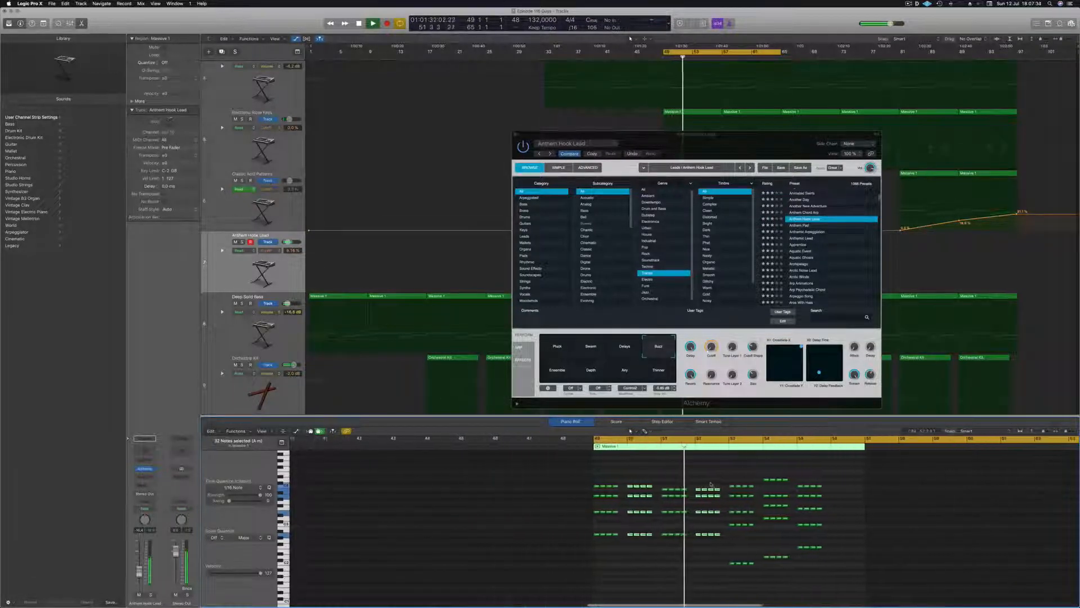
pyautogui.scroll(2, 817, 483)
pyautogui.moveTo(864, 474); pyautogui.dragTo(805, 582)
pyautogui.moveTo(826, 487); pyautogui.dragTo(865, 488)
# Step: Close the Alchemy window and copy the Anthem Hook Lead region from bar 49 to bar 57
pyautogui.moveTo(762, 144); pyautogui.dragTo(1018, 183)
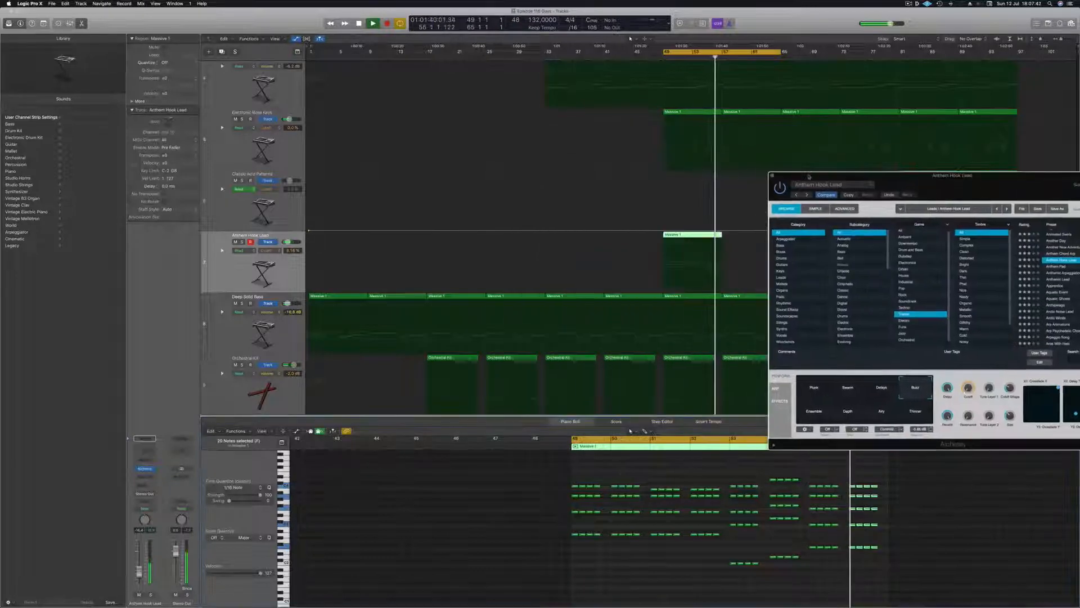
pyautogui.click(771, 173)
pyautogui.press('space')
pyautogui.press('space')
pyautogui.moveTo(690, 243); pyautogui.dragTo(748, 244)
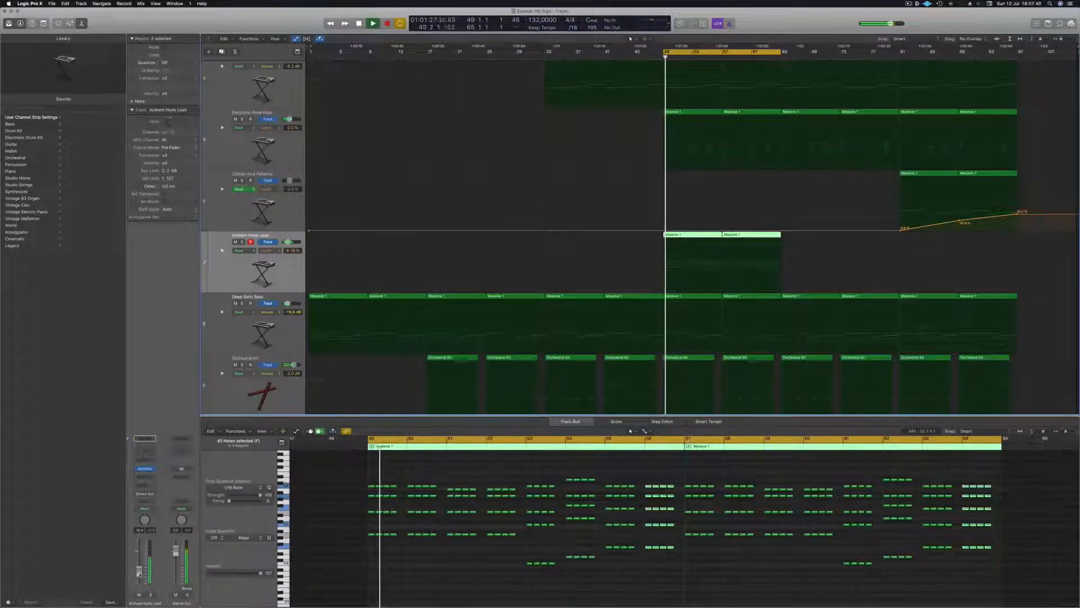
# Step: Add a send to Bus 4 on the Anthem Hook Lead channel strip
pyautogui.click(145, 486)
pyautogui.moveTo(145, 499)
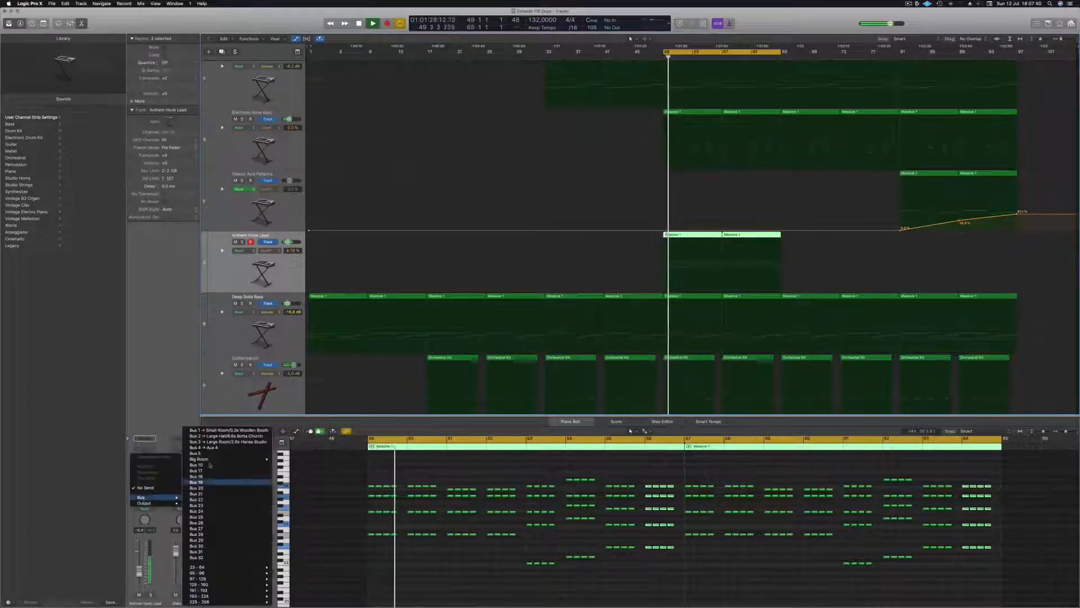
pyautogui.click(223, 449)
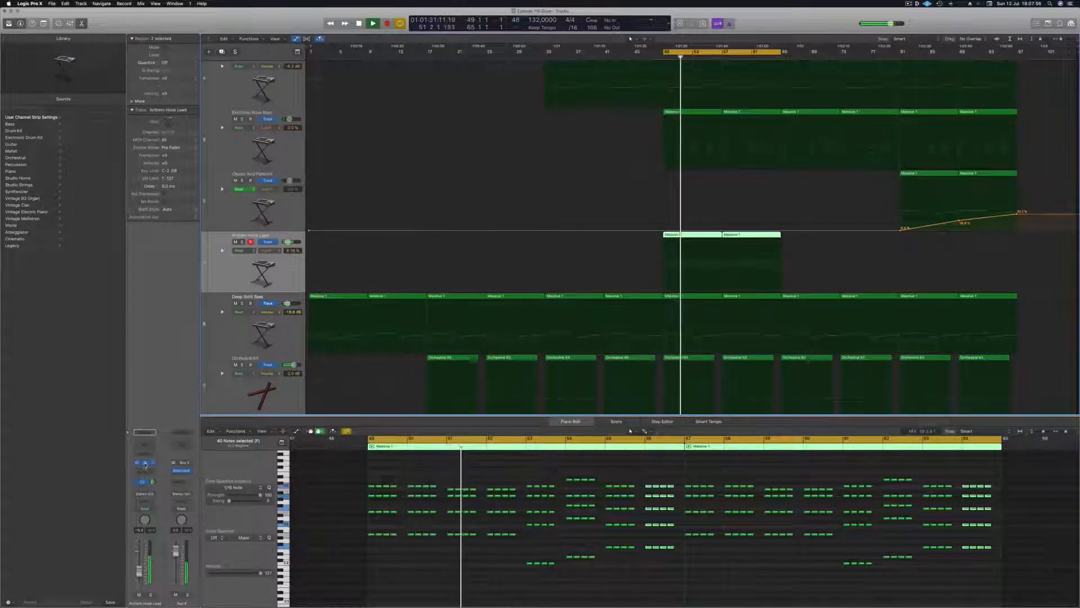
# Step: Reopen Alchemy, compare Anthem Hook Lead's variations, and choose Airy with the cutoff turned down to 0.0 %
pyautogui.click(145, 462)
pyautogui.moveTo(967, 182); pyautogui.dragTo(706, 184)
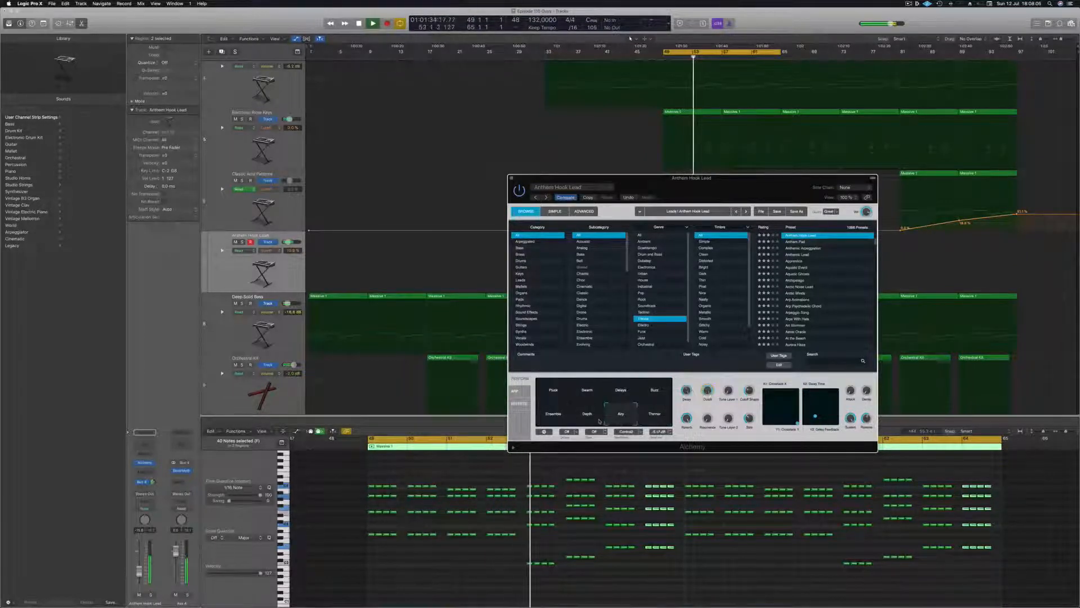
pyautogui.moveTo(706, 196); pyautogui.dragTo(834, 176)
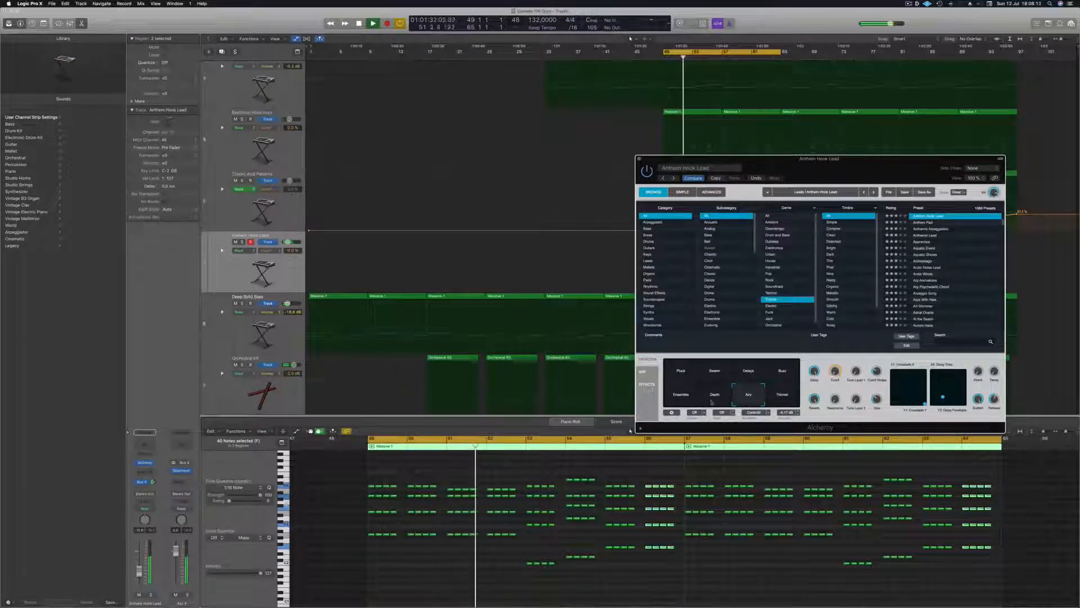
pyautogui.click(680, 399)
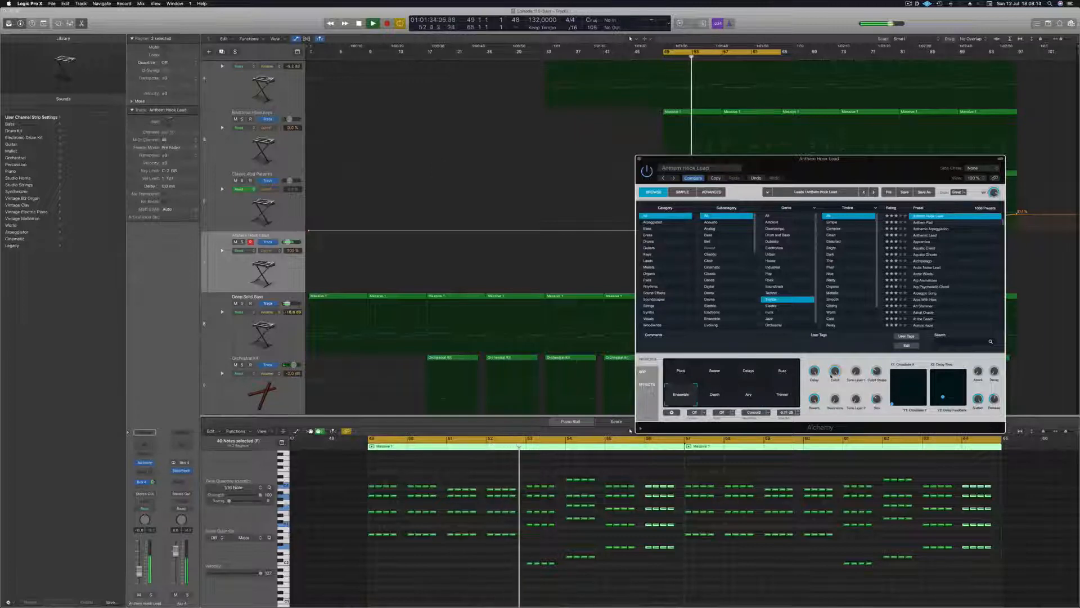
pyautogui.click(742, 402)
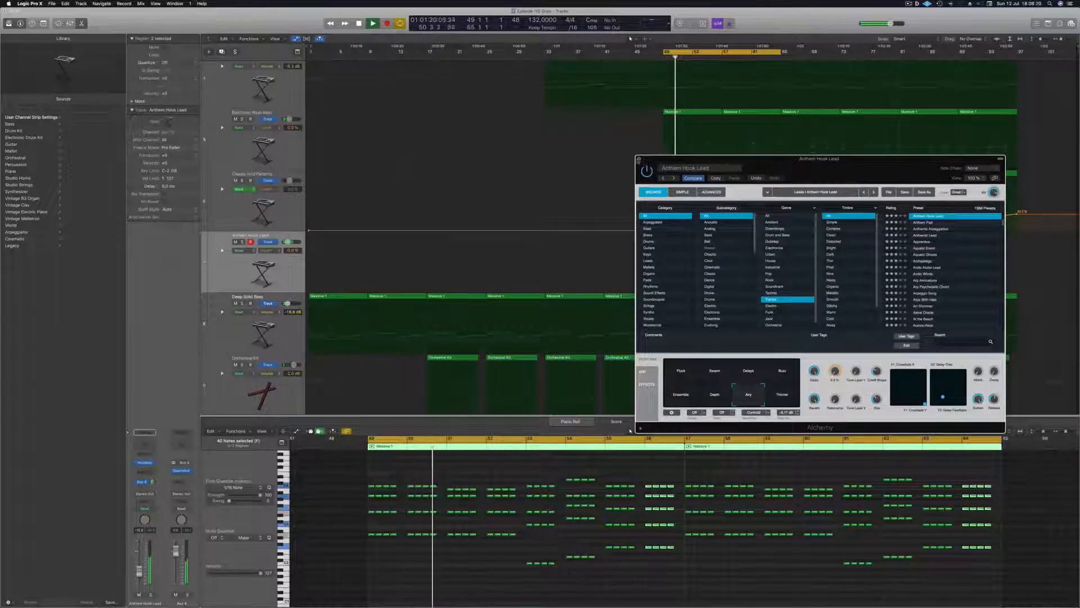
pyautogui.click(639, 159)
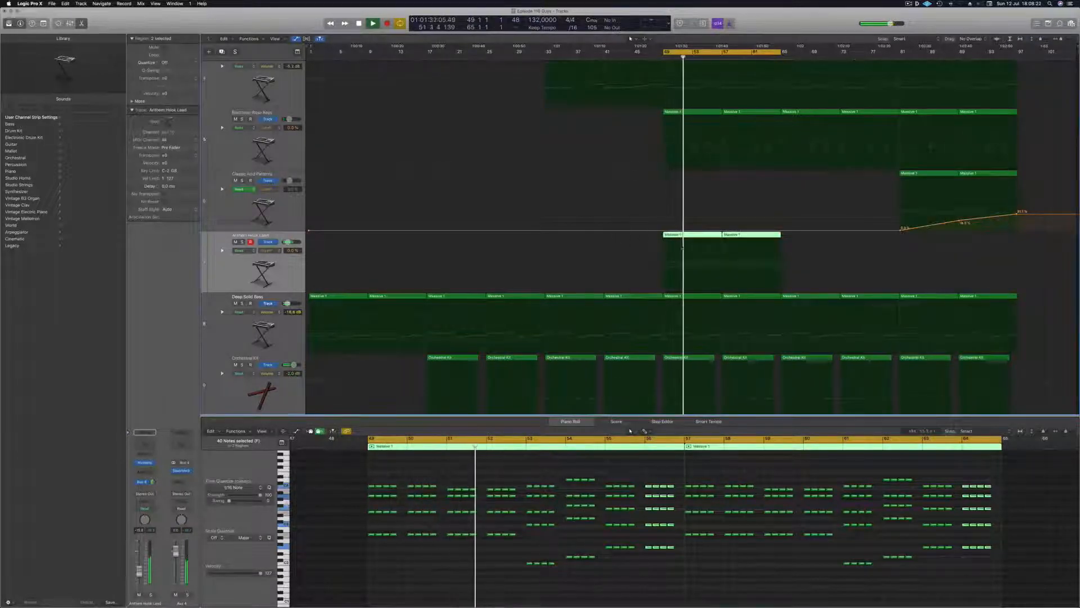
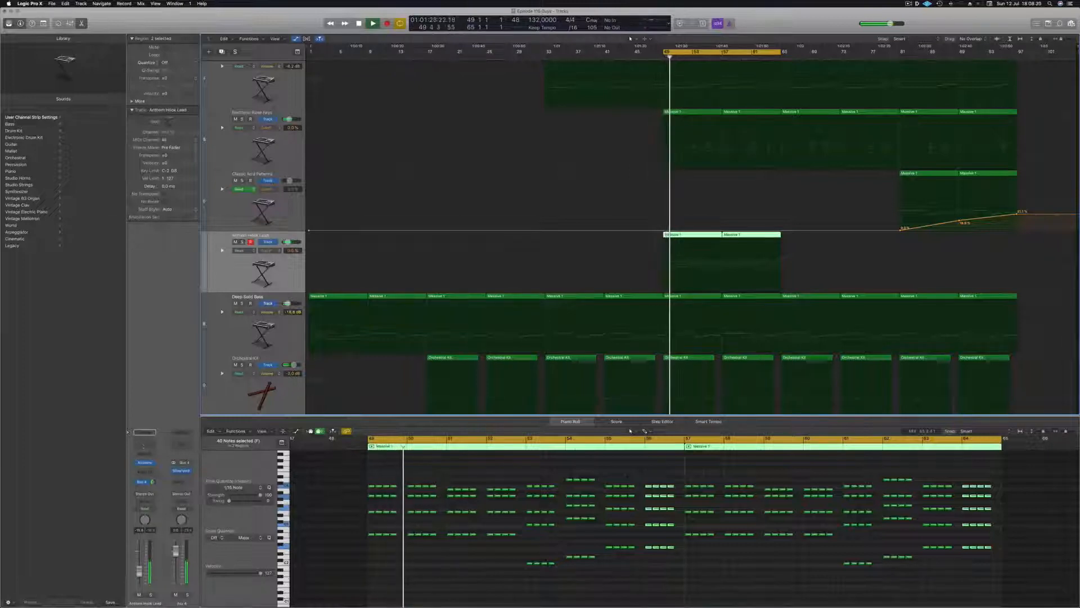
# Step: Show the Anthem Hook Lead track's volume automation and draw a fade-in rising from silence at bar 49 to bar 57
pyautogui.click(222, 251)
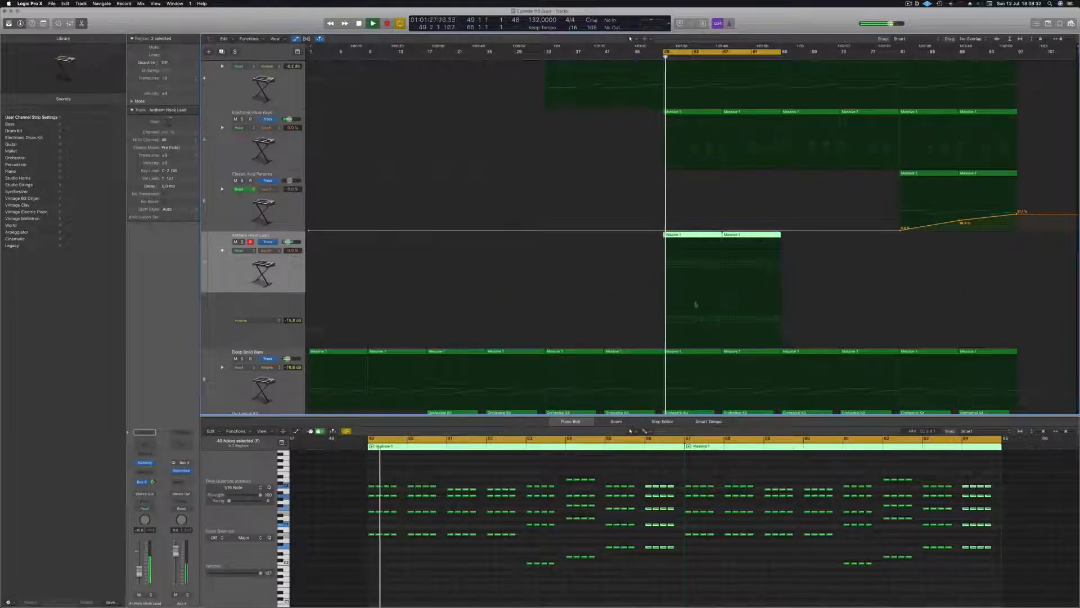
pyautogui.click(722, 335)
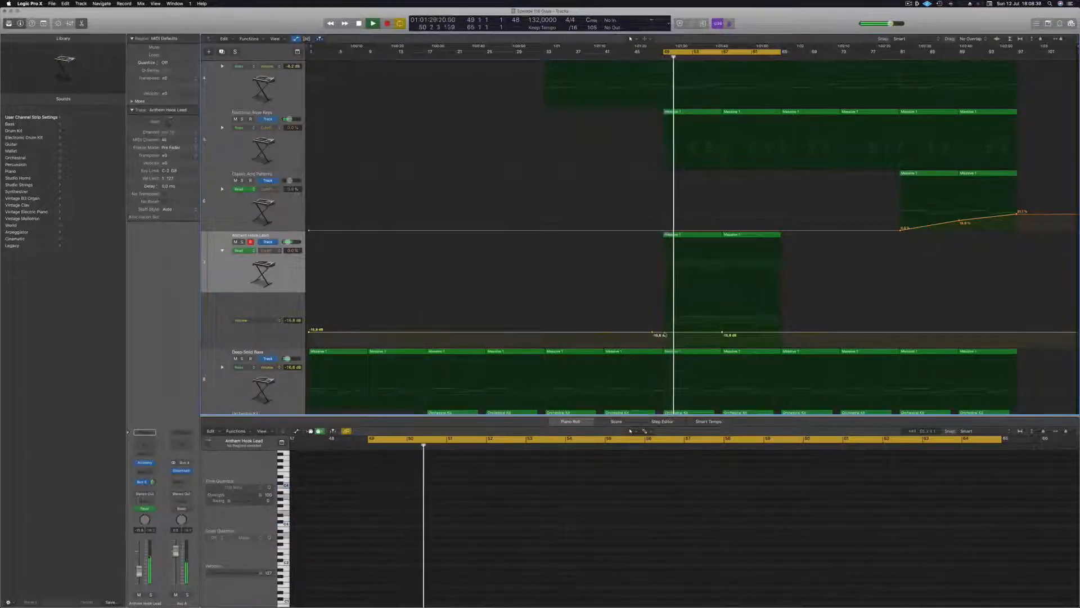
pyautogui.press('Return')
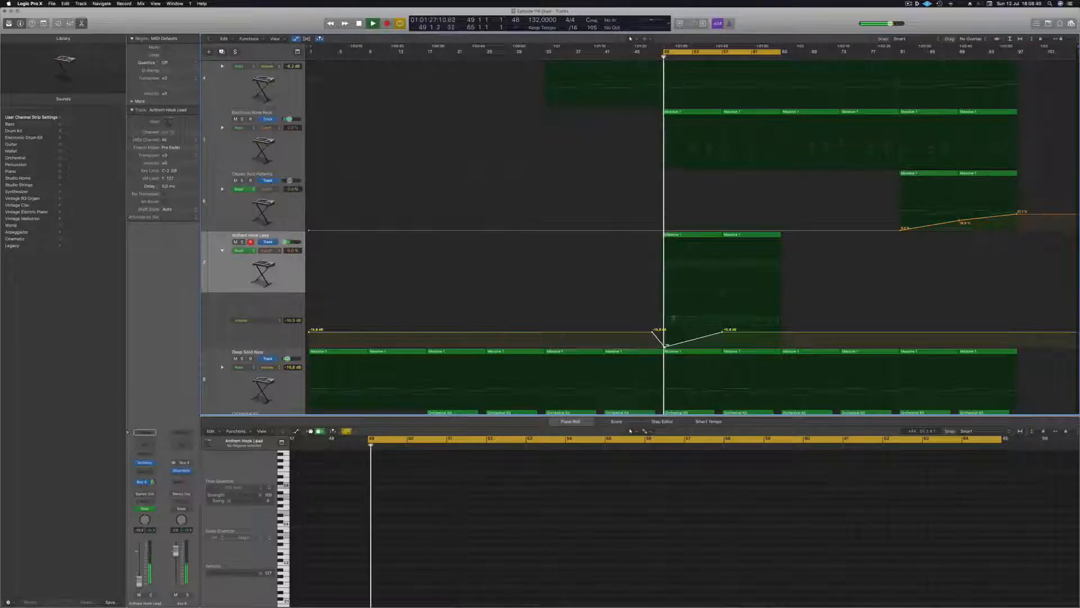
pyautogui.moveTo(723, 335); pyautogui.dragTo(723, 338)
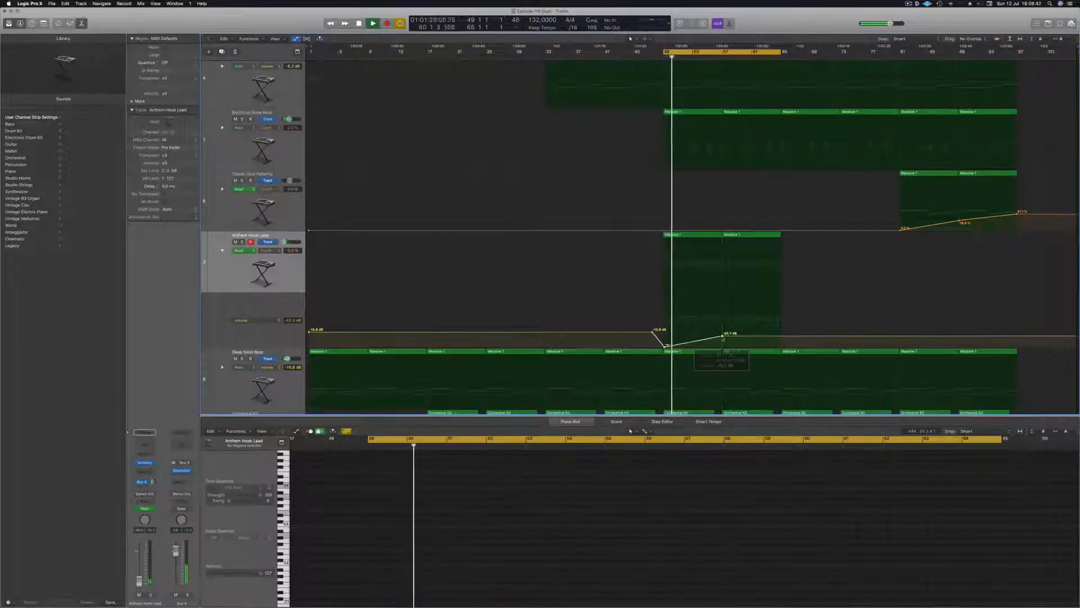
pyautogui.scroll(5, 700, 282)
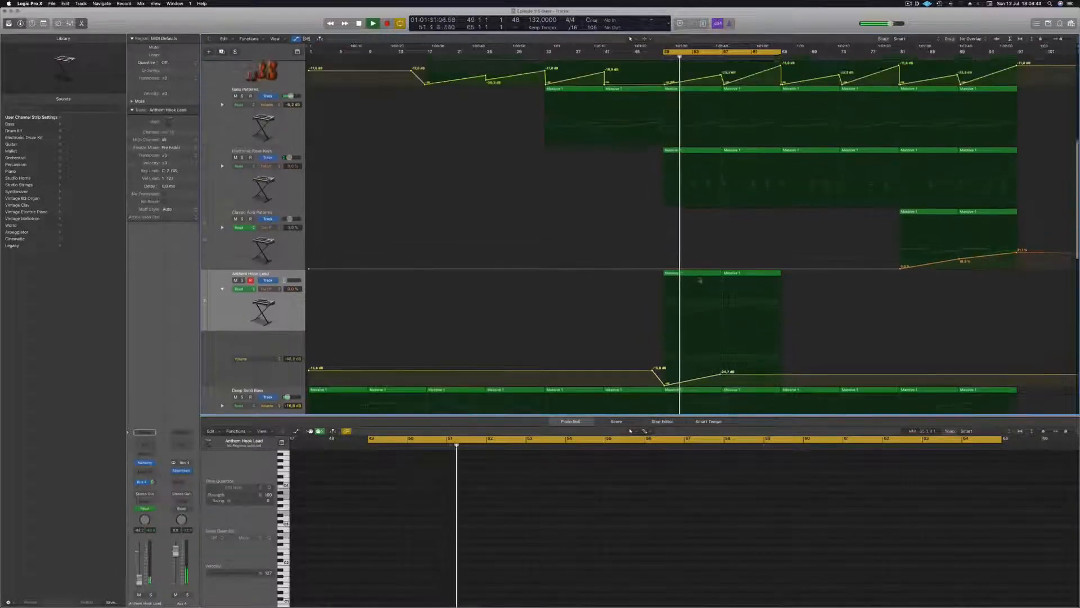
pyautogui.scroll(-6, 701, 282)
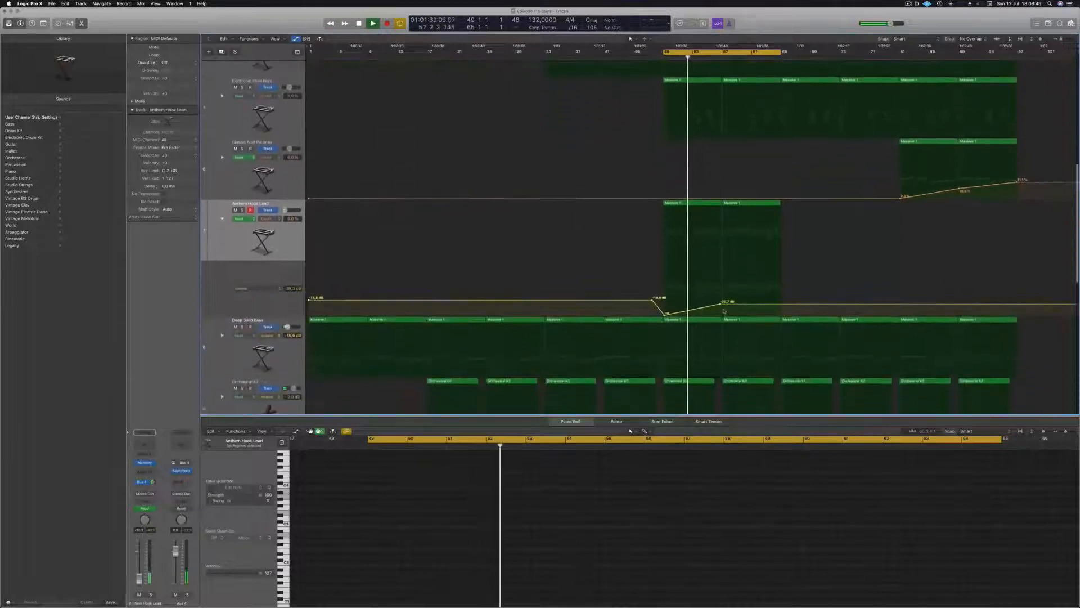
# Step: Continue the Anthem Hook Lead's volume rise to bar 65 and copy its two regions with their automation to bar 65
pyautogui.moveTo(722, 306); pyautogui.dragTo(780, 295)
pyautogui.click(780, 311)
pyautogui.moveTo(789, 208); pyautogui.dragTo(812, 209)
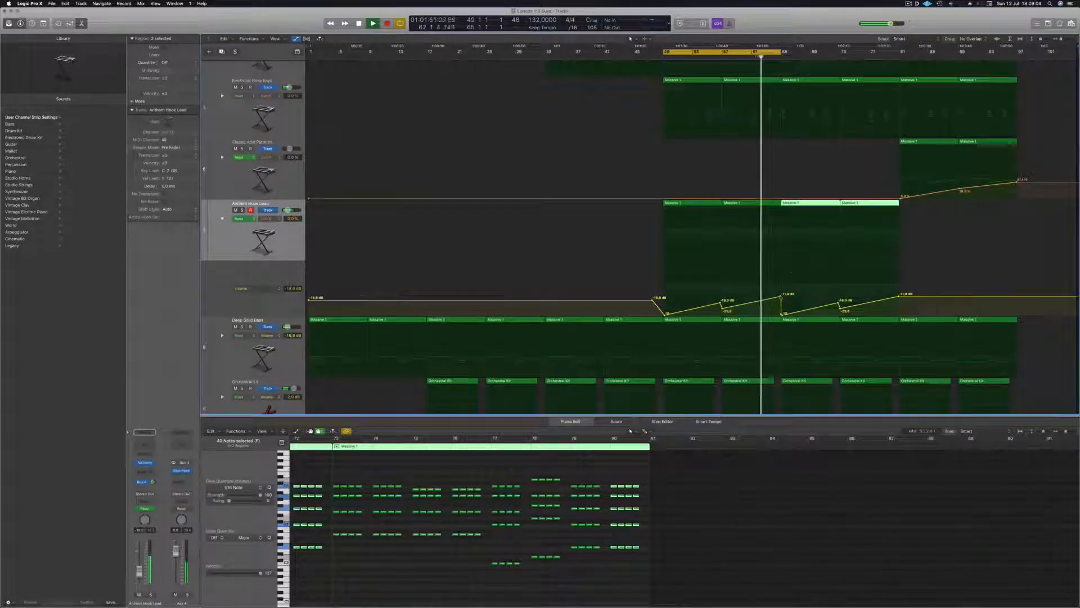
# Step: Raise the Anthem Hook Lead's volume dip at bar 65 to about -24 dB and extend the cycle range to bar 81
pyautogui.click(784, 319)
pyautogui.click(782, 314)
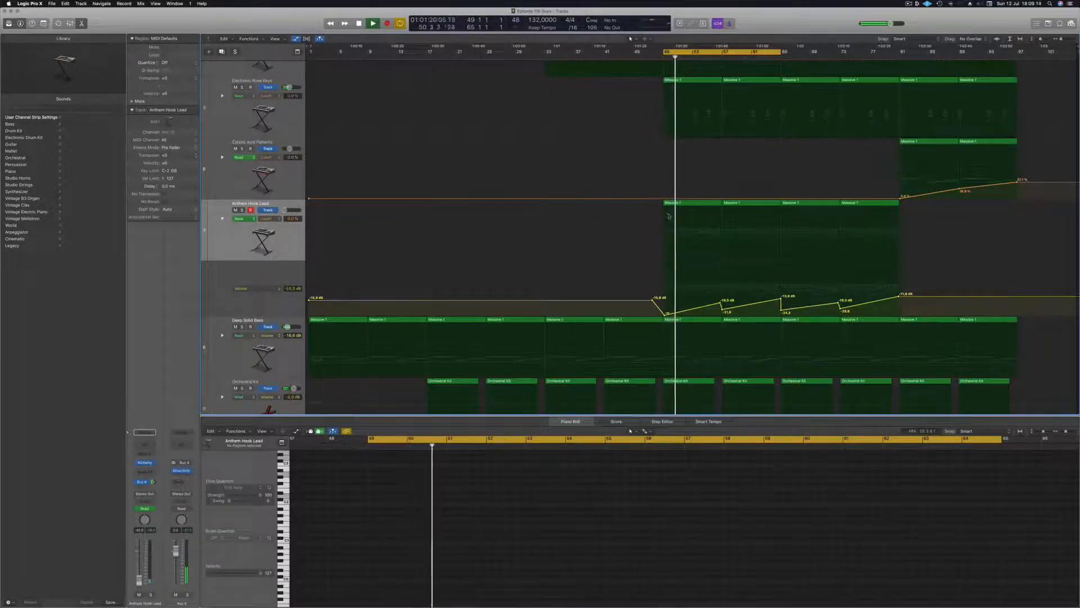
pyautogui.scroll(5, 728, 190)
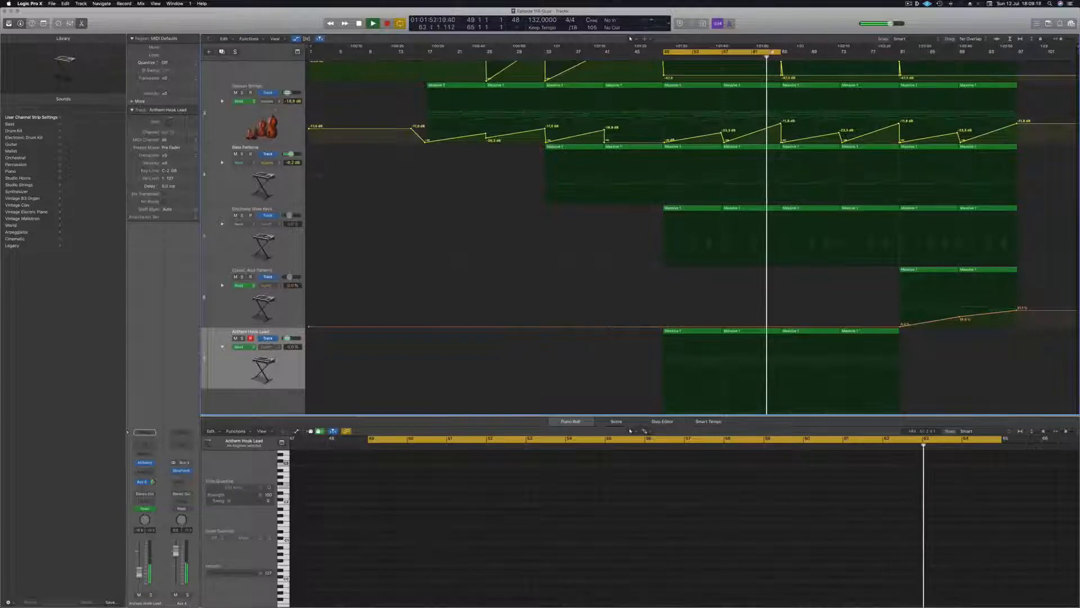
pyautogui.moveTo(779, 52); pyautogui.dragTo(895, 55)
pyautogui.scroll(-8, 692, 234)
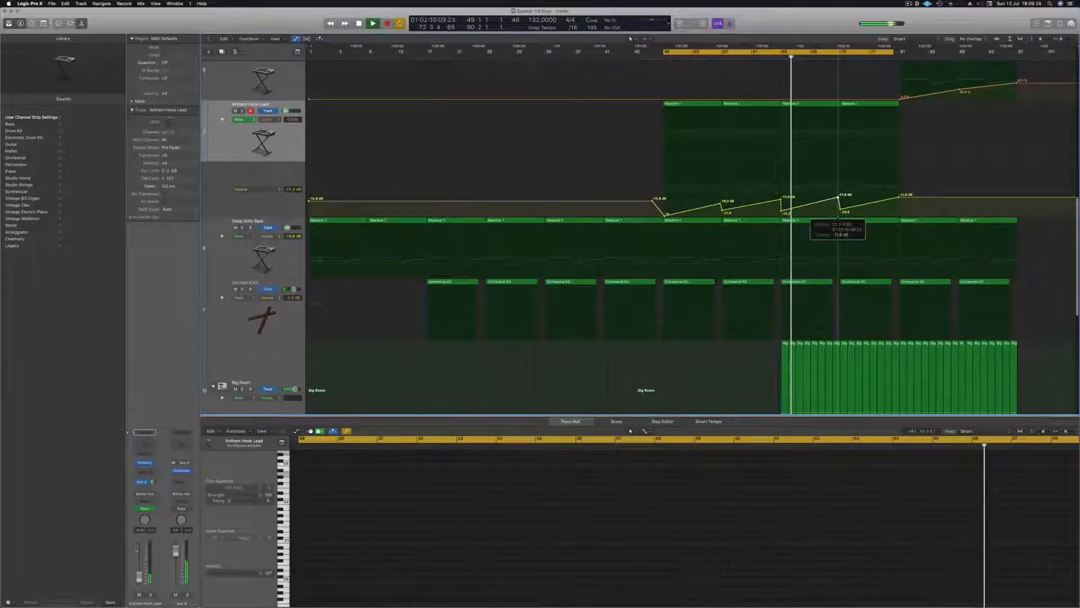
# Step: Open Alchemy on the Anthem Hook Lead track and add a second send, to Bus 5, on its channel strip
pyautogui.click(284, 150)
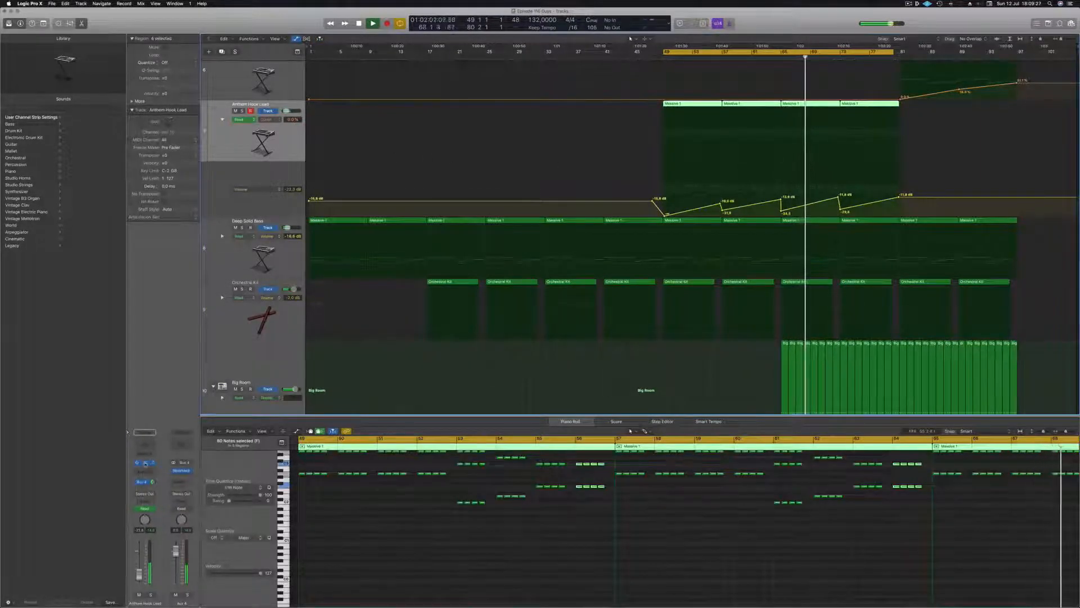
pyautogui.click(145, 463)
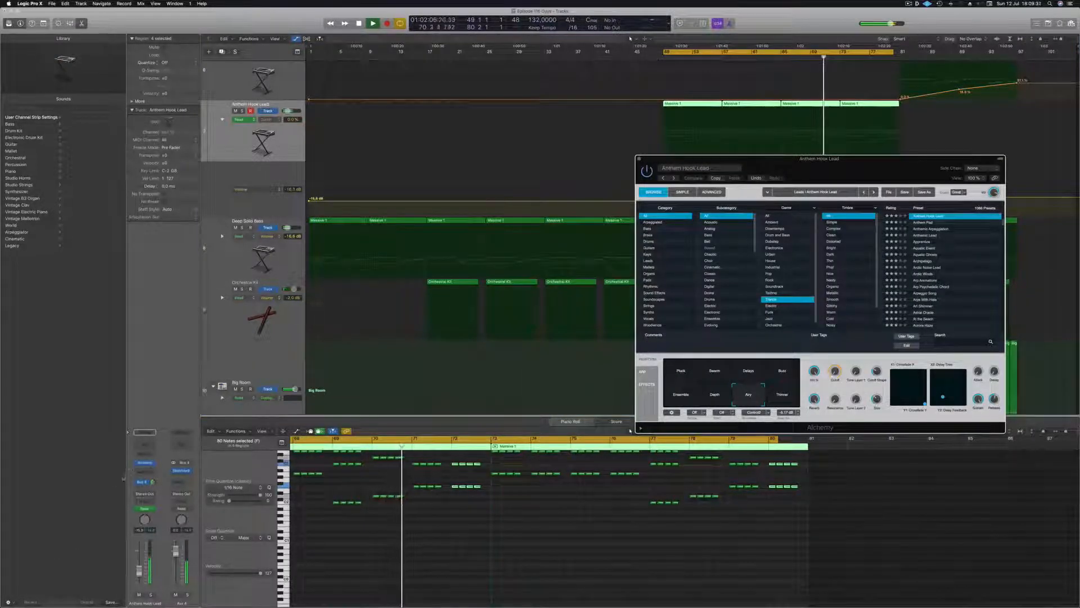
pyautogui.click(142, 487)
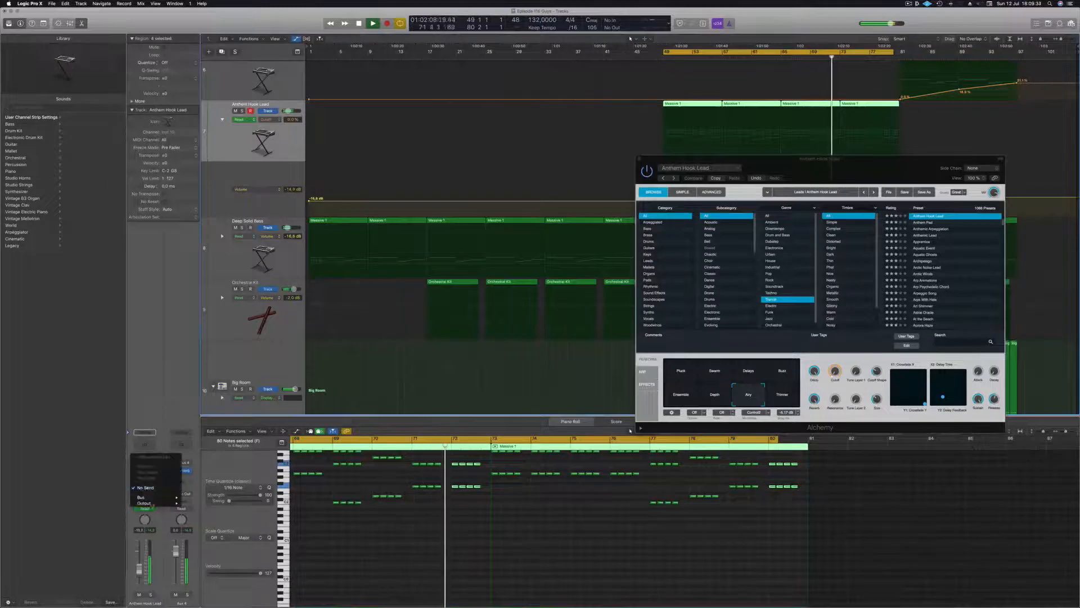
pyautogui.moveTo(141, 497)
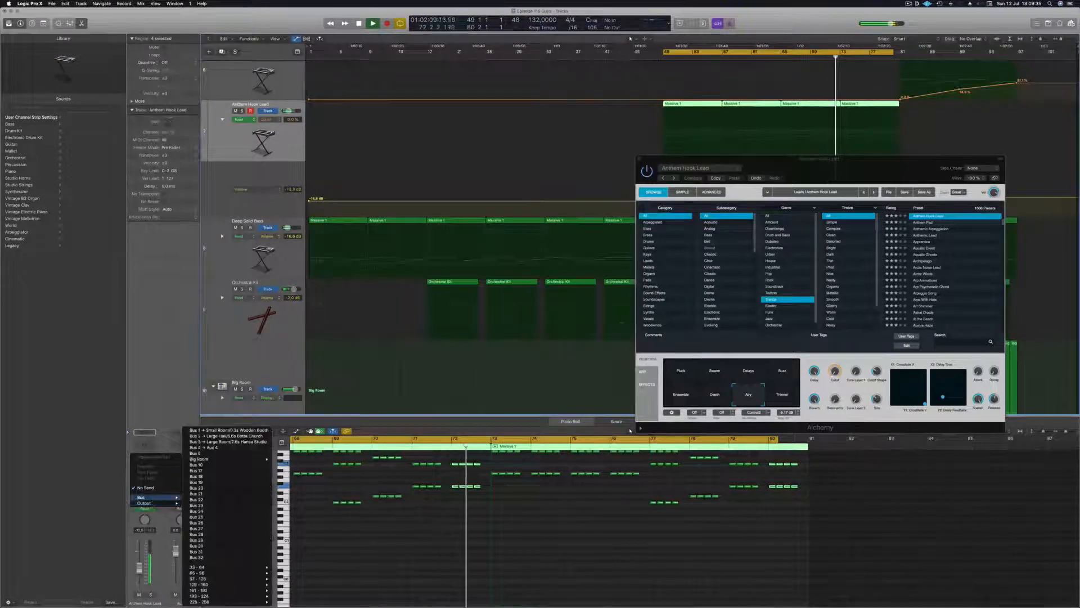
pyautogui.click(228, 455)
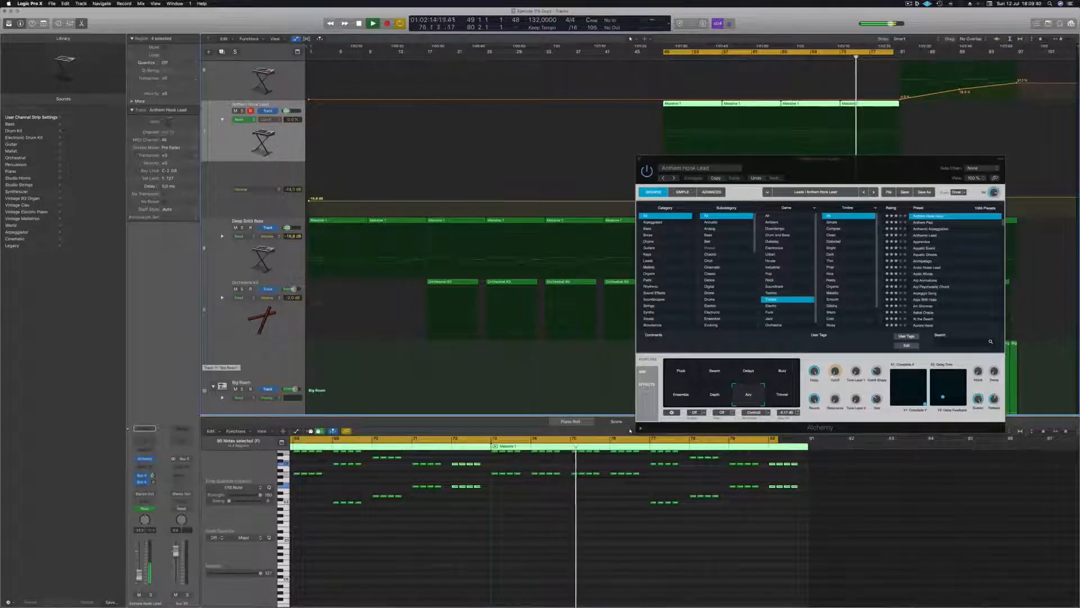
# Step: Insert a stereo Delay Designer on the Bus 5 aux, move the Alchemy window aside, and close the Delay Designer window
pyautogui.click(181, 467)
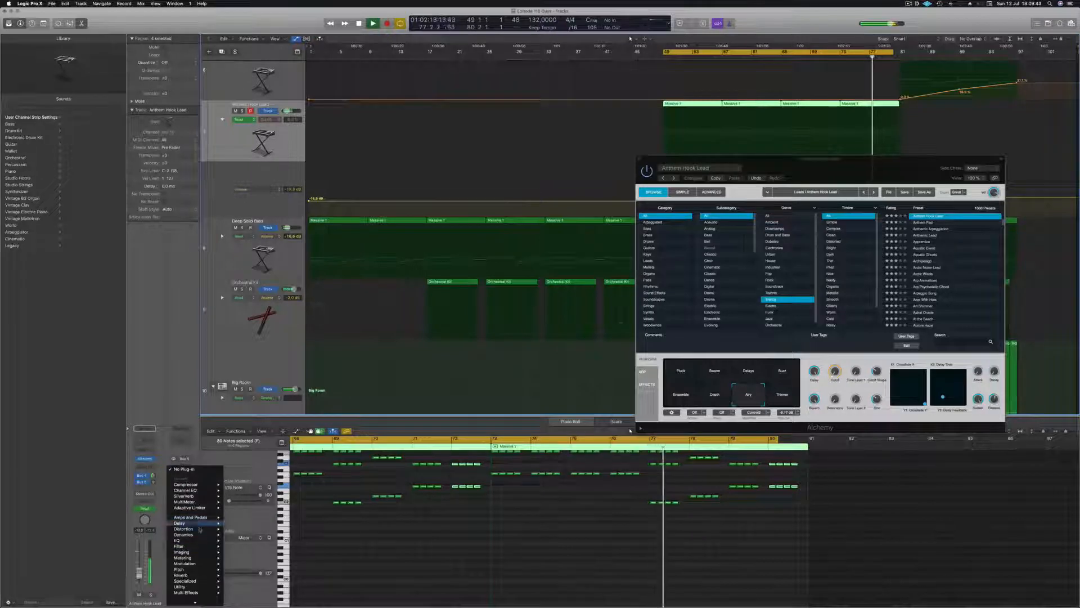
pyautogui.moveTo(202, 524)
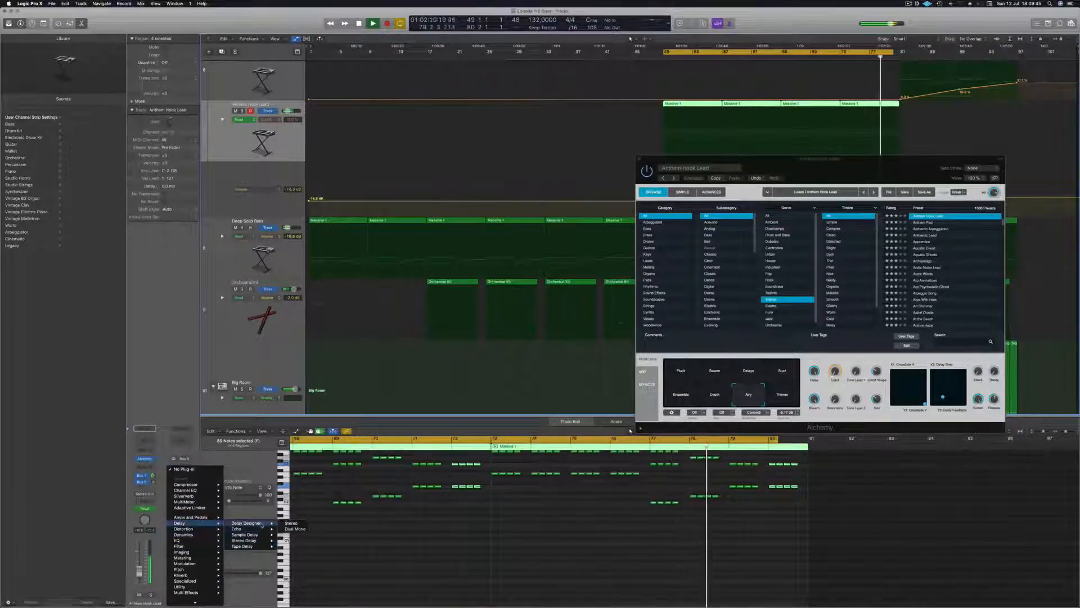
pyautogui.click(291, 523)
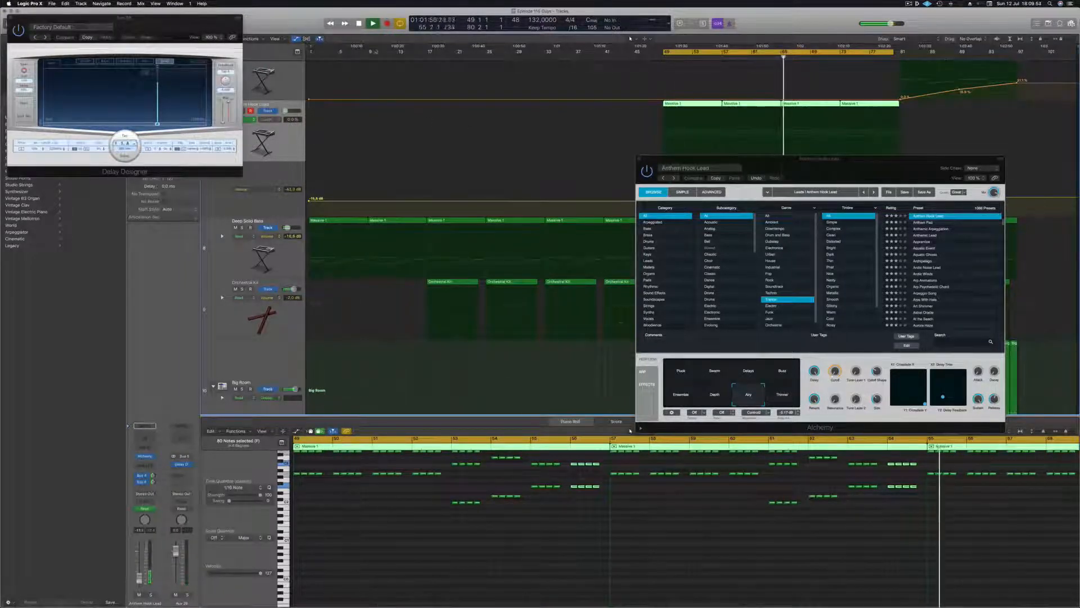
pyautogui.moveTo(161, 28); pyautogui.dragTo(531, 128)
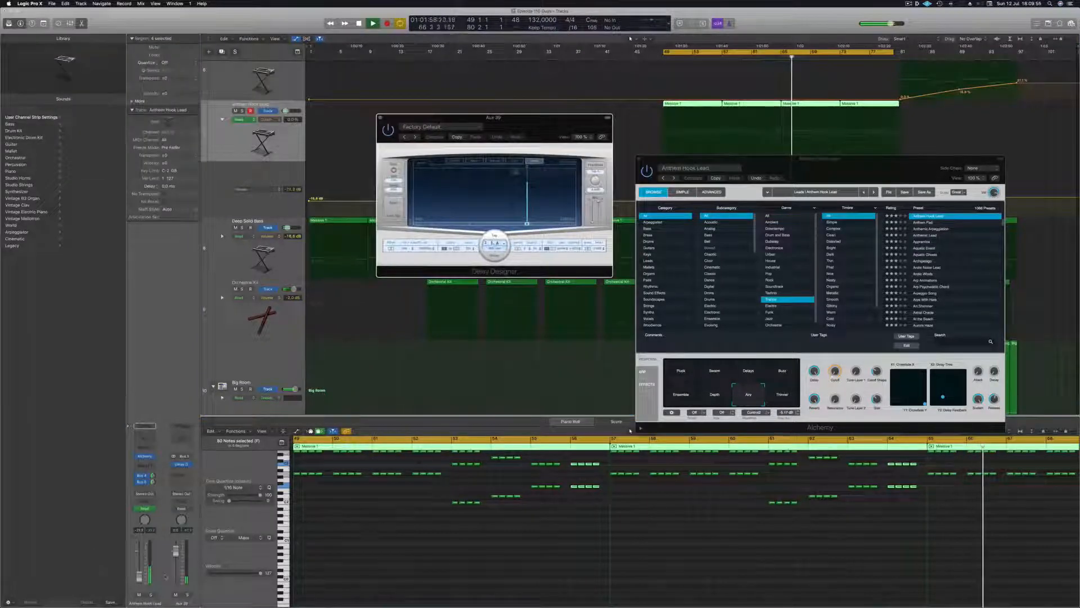
pyautogui.moveTo(820, 160); pyautogui.dragTo(671, 465)
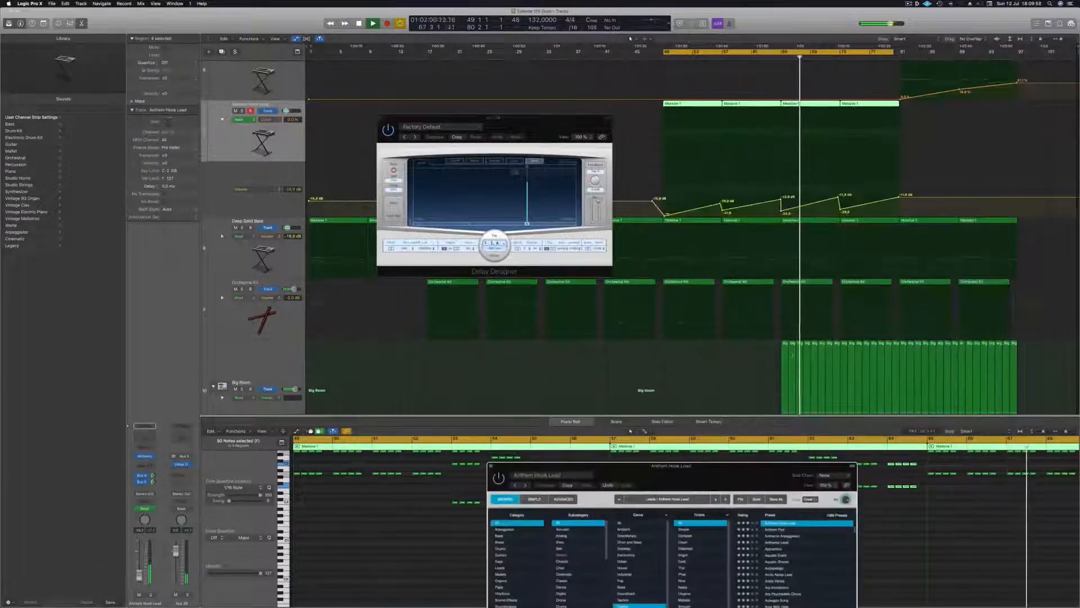
pyautogui.click(625, 400)
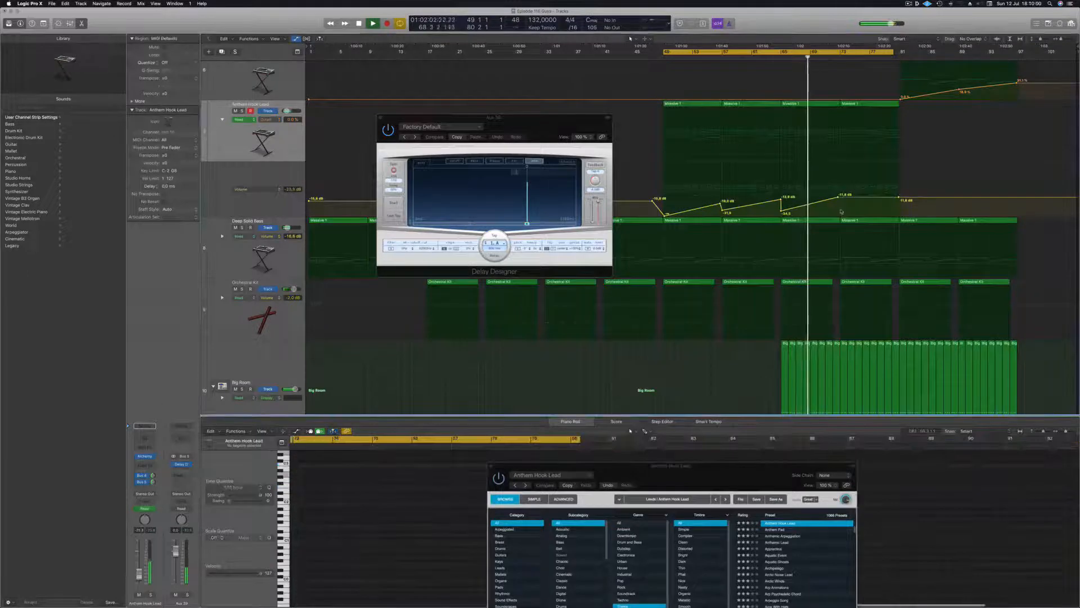
pyautogui.moveTo(536, 129); pyautogui.dragTo(586, 132)
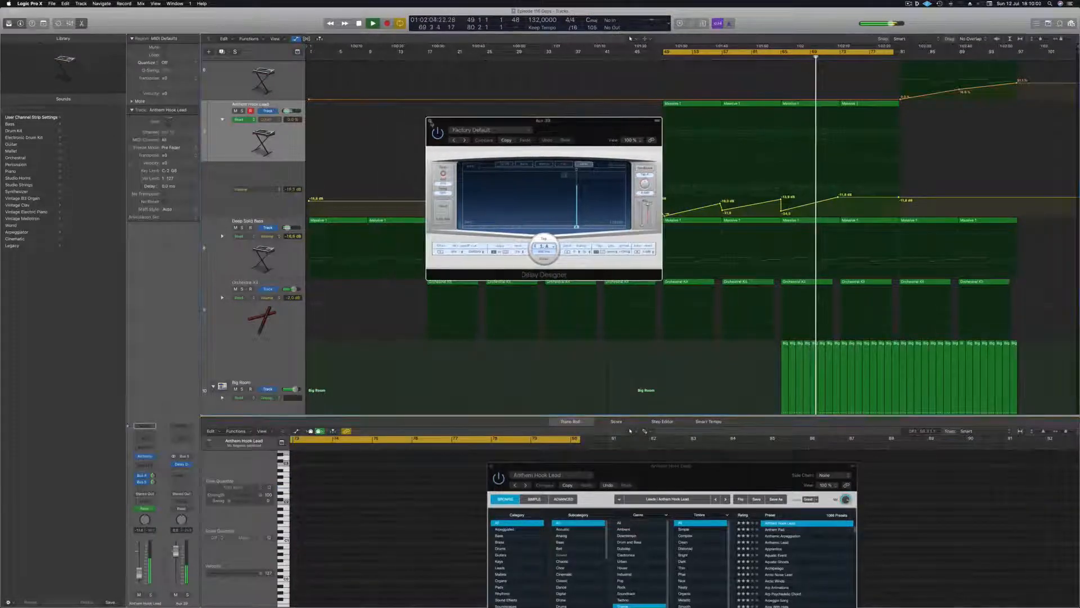
pyautogui.click(430, 122)
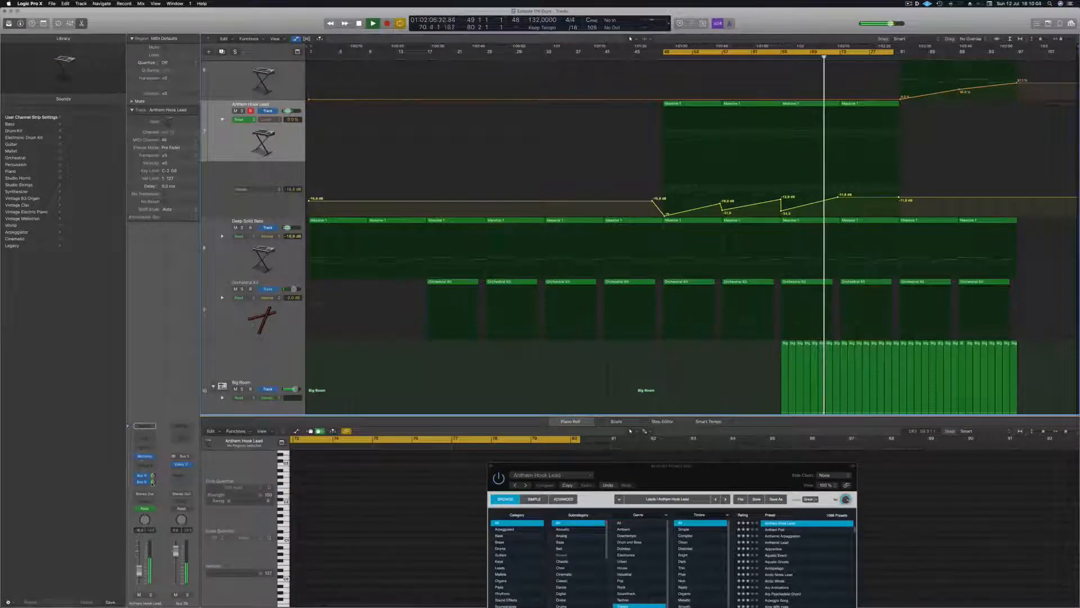
# Step: Adjust the Bus 5 send level and restore the Anthem Hook Lead's volume dip of about -24 dB at bar 73
pyautogui.moveTo(154, 484); pyautogui.dragTo(152, 476)
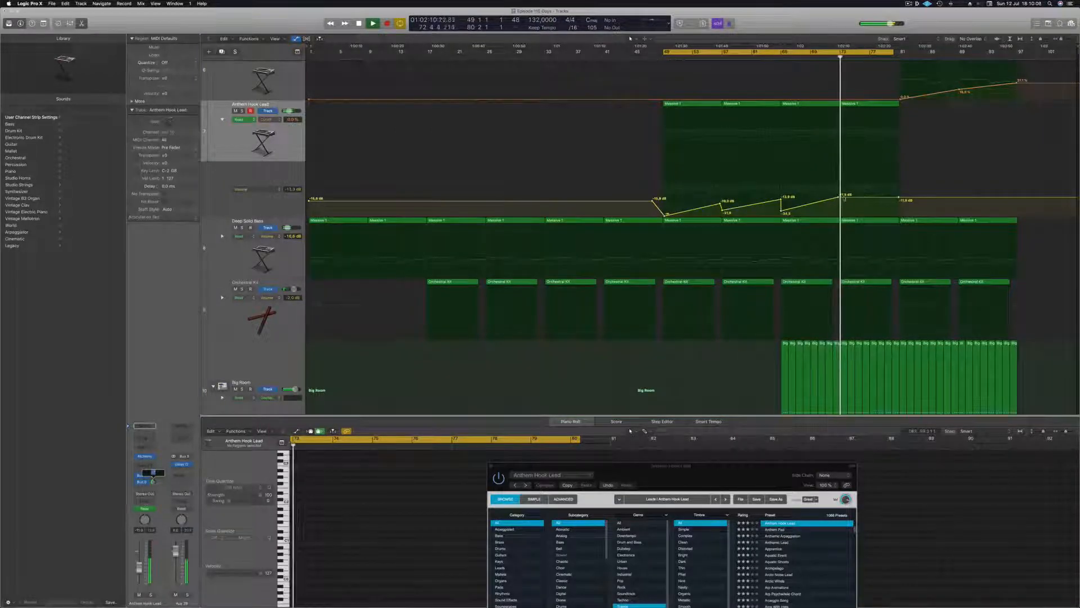
pyautogui.moveTo(843, 196); pyautogui.dragTo(842, 207)
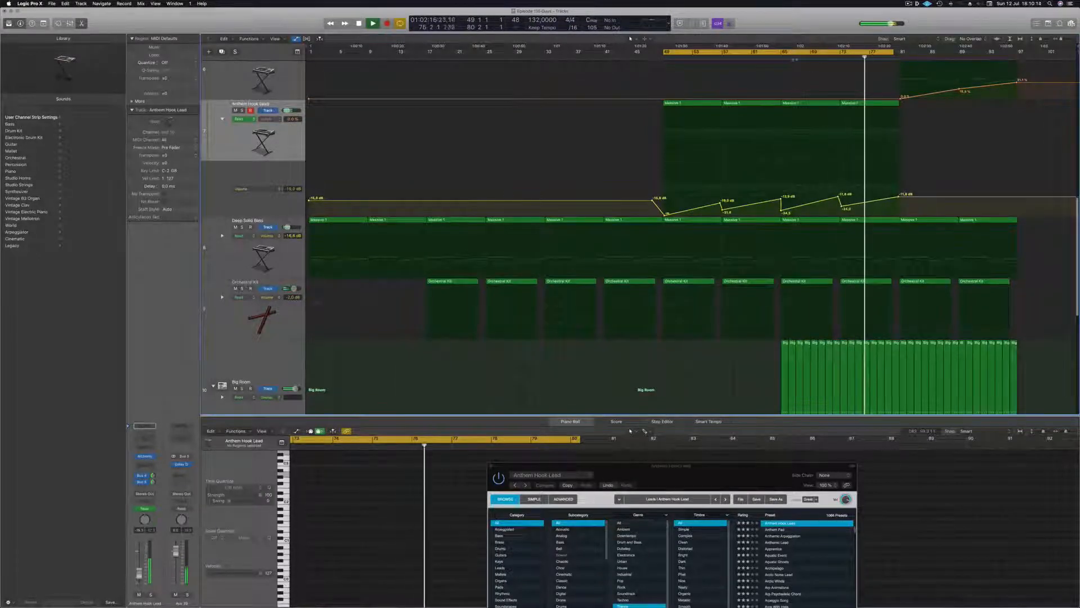
pyautogui.click(819, 57)
# Step: Reopen Alchemy for the Anthem Hook Lead, set the track's automation mode to Touch, and move the cutoff to write its automation
pyautogui.click(293, 144)
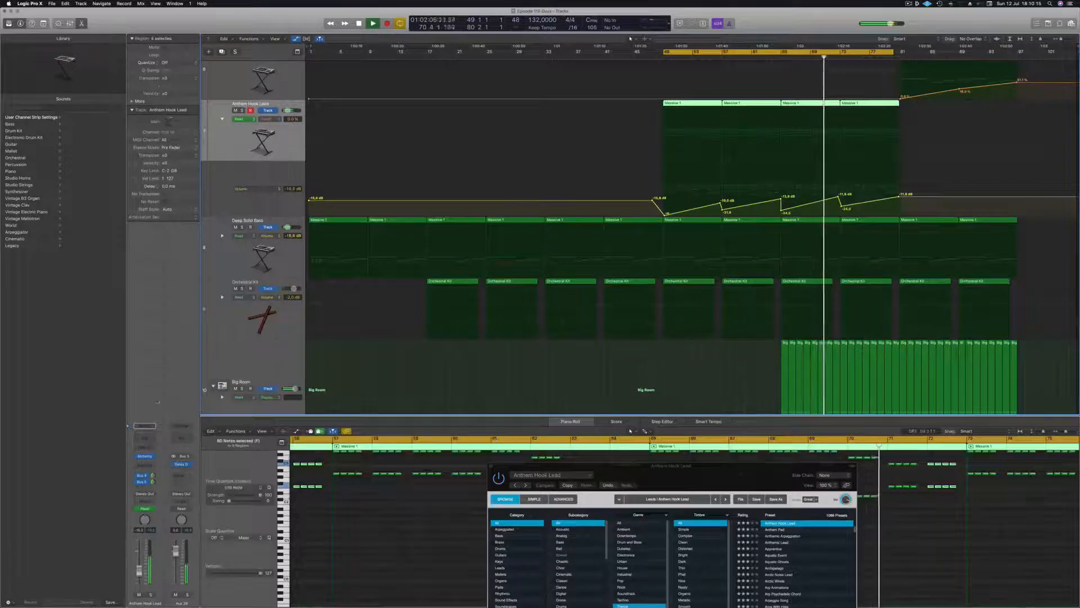
pyautogui.click(145, 458)
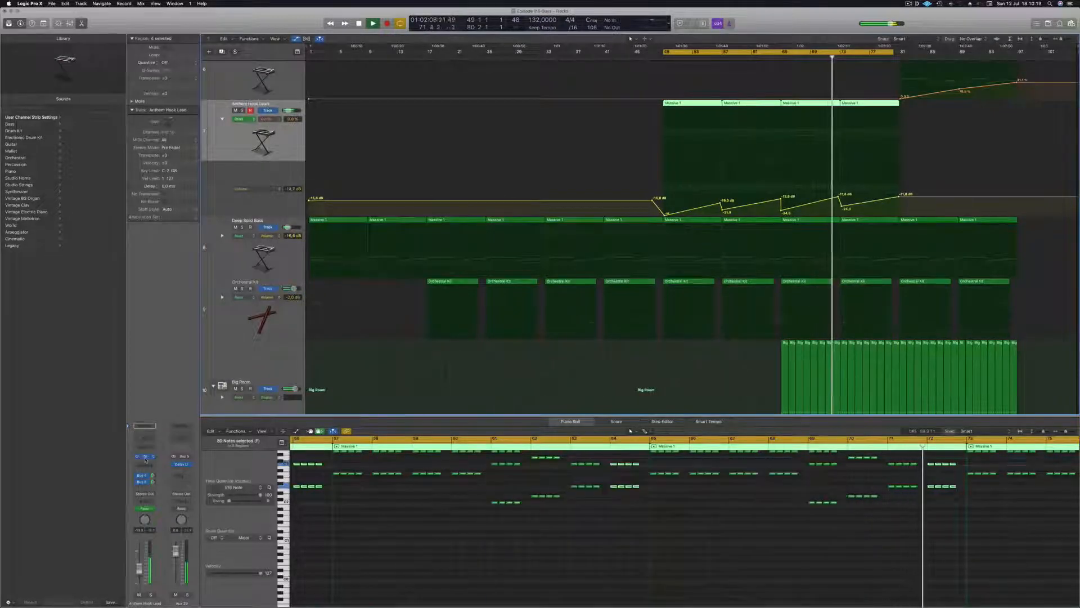
pyautogui.click(145, 457)
pyautogui.moveTo(664, 460); pyautogui.dragTo(687, 245)
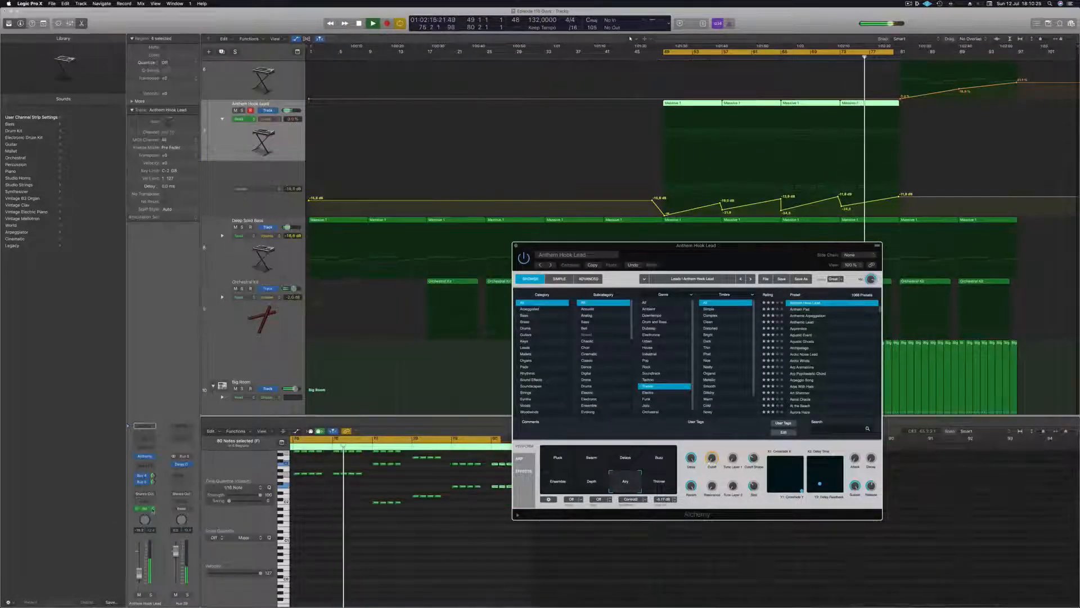
pyautogui.click(148, 509)
pyautogui.click(143, 516)
pyautogui.moveTo(712, 461); pyautogui.dragTo(712, 465)
# Step: Draw Anthem Hook Lead cutoff automation rising from 0.0 % at bar 73 to bar 81, and close the Alchemy window
pyautogui.click(854, 160)
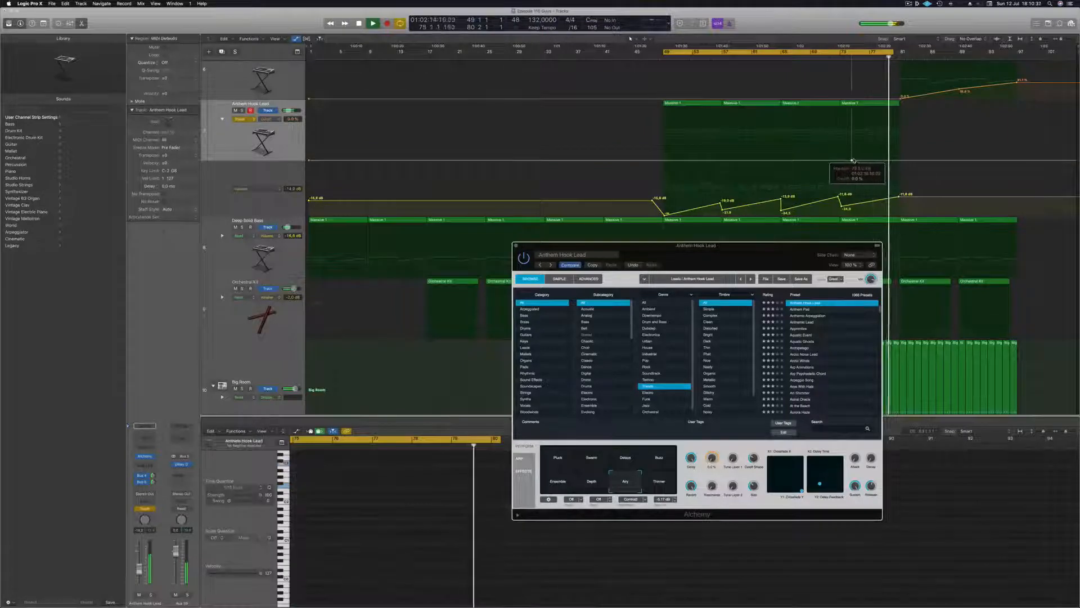
pyautogui.click(833, 56)
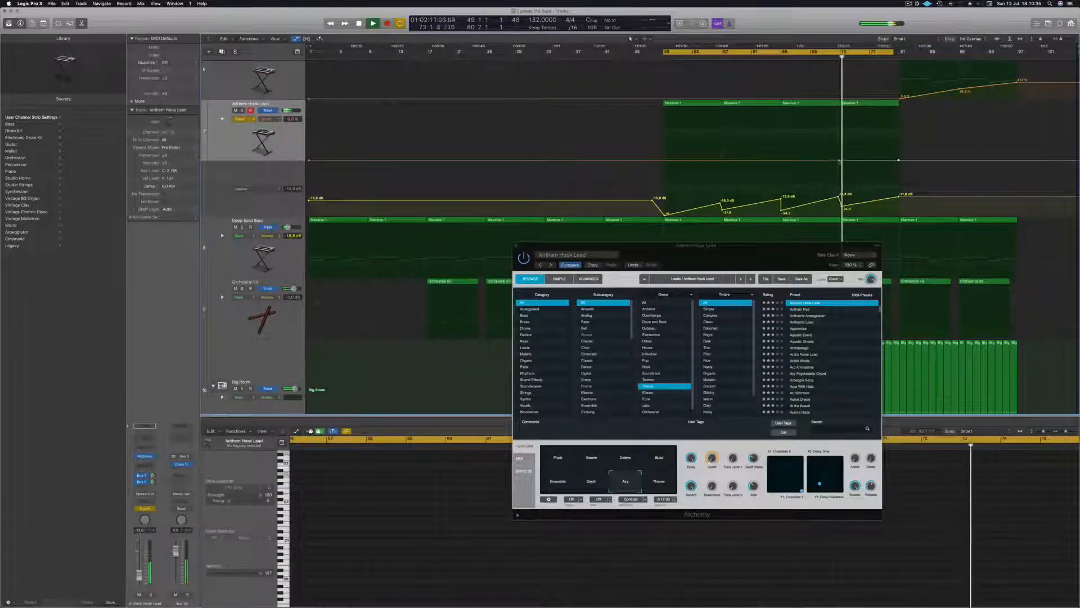
pyautogui.moveTo(898, 160); pyautogui.dragTo(899, 155)
pyautogui.scroll(1, 899, 159)
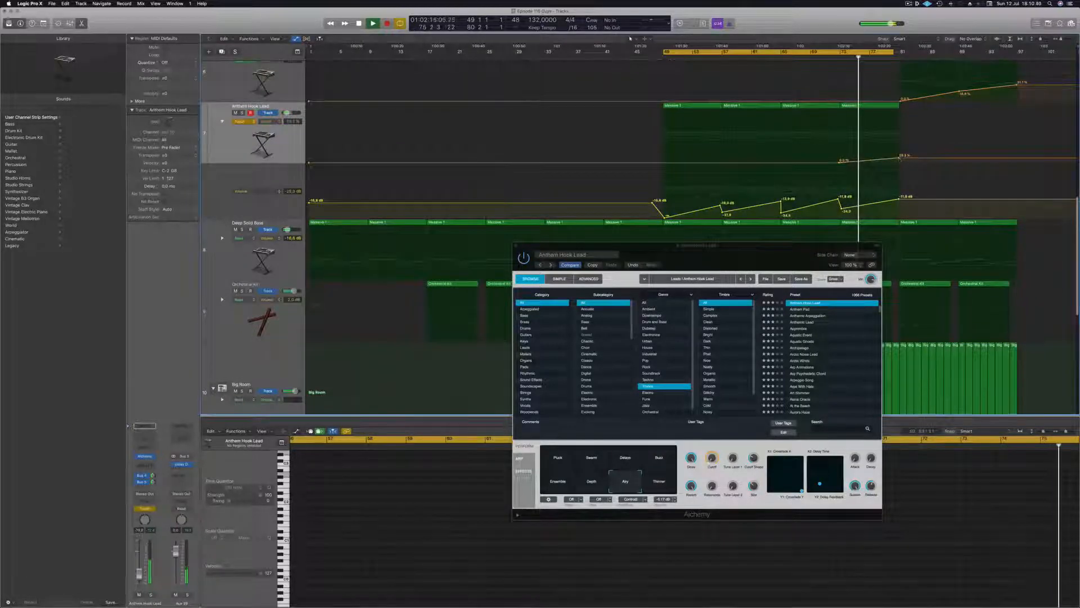
pyautogui.scroll(8, 899, 159)
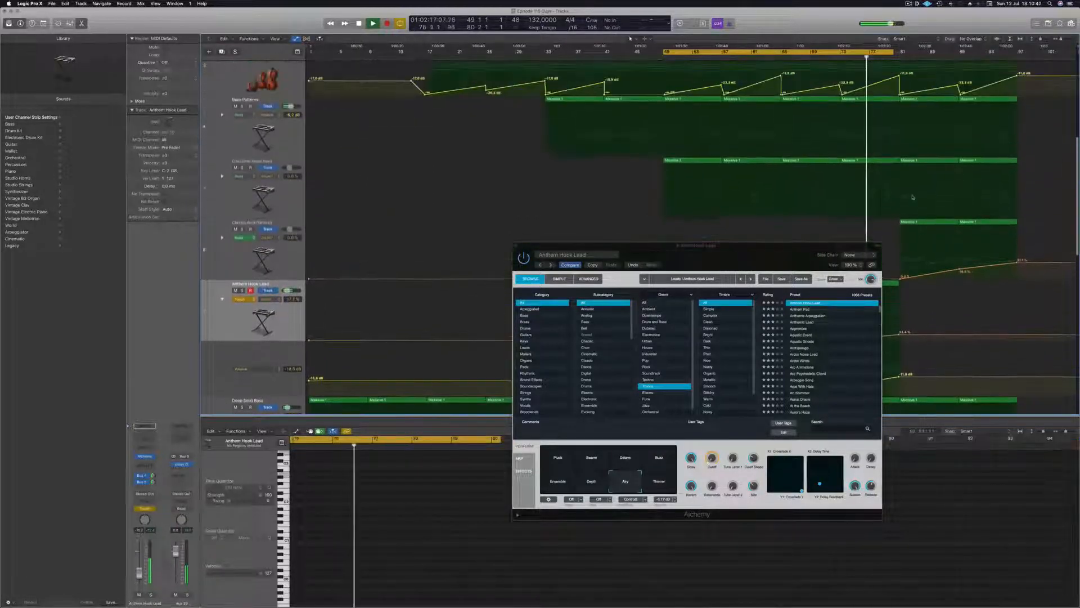
pyautogui.click(518, 247)
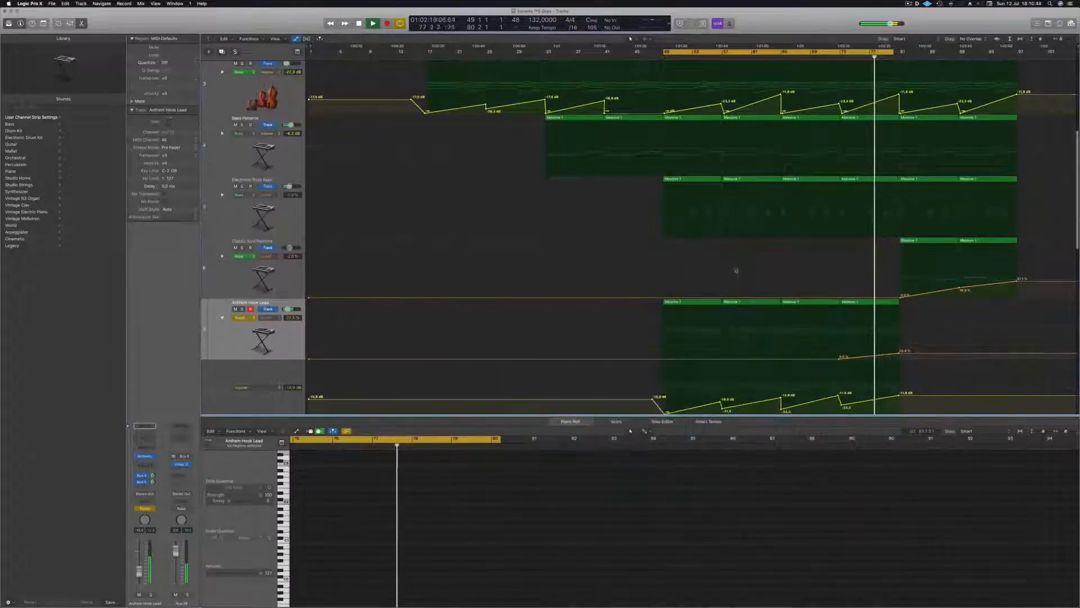
# Step: Copy the last two Anthem Hook Lead regions with their automation to bar 81 and extend the cycle range to bar 97
pyautogui.moveTo(919, 307); pyautogui.dragTo(819, 303)
pyautogui.moveTo(807, 304); pyautogui.dragTo(931, 311)
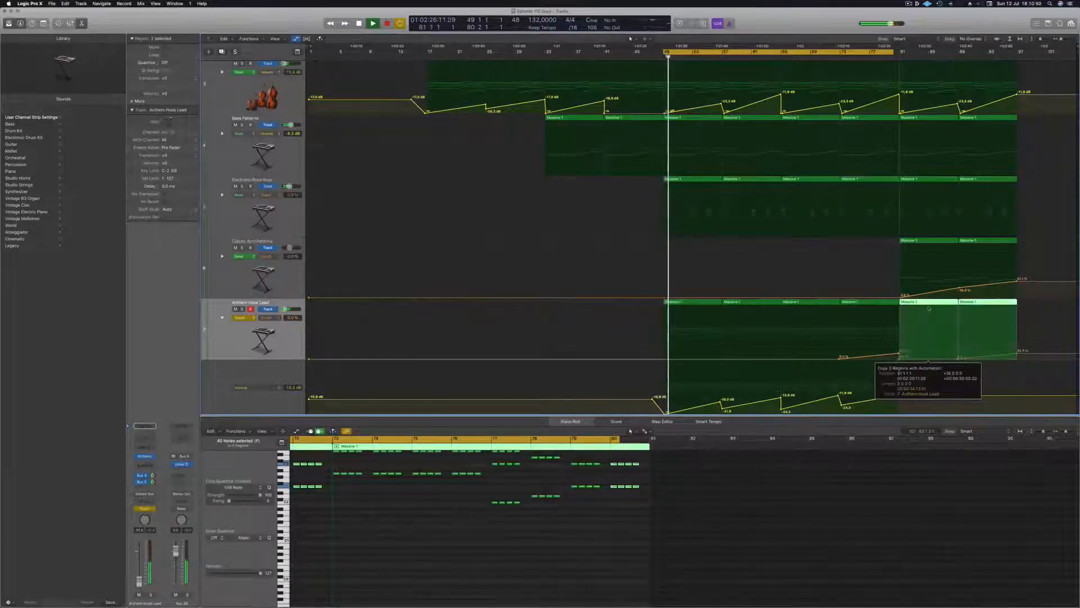
pyautogui.scroll(-3, 885, 302)
pyautogui.click(838, 58)
pyautogui.moveTo(893, 52); pyautogui.dragTo(1018, 52)
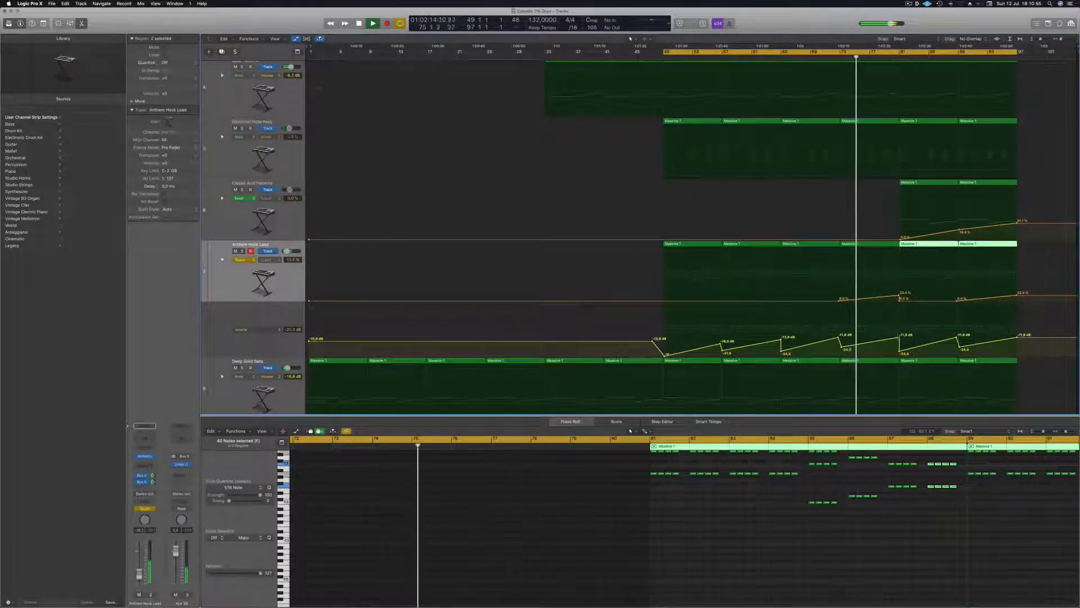
# Step: Smooth out the Anthem Hook Lead's volume peak and dip at bar 81 into a continuous rise from bar 73 to bar 89
pyautogui.click(900, 351)
pyautogui.click(901, 340)
pyautogui.moveTo(899, 339); pyautogui.dragTo(898, 342)
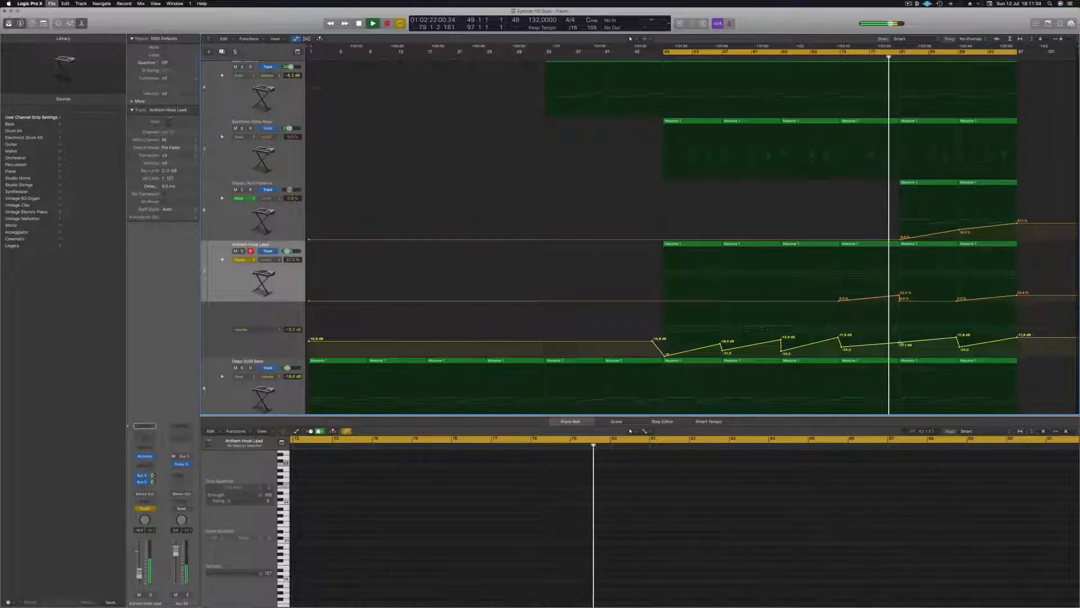
# Step: Remove the Session Strings volume rise between bars 73 and 81, keeping the track silent there
pyautogui.scroll(5, 882, 223)
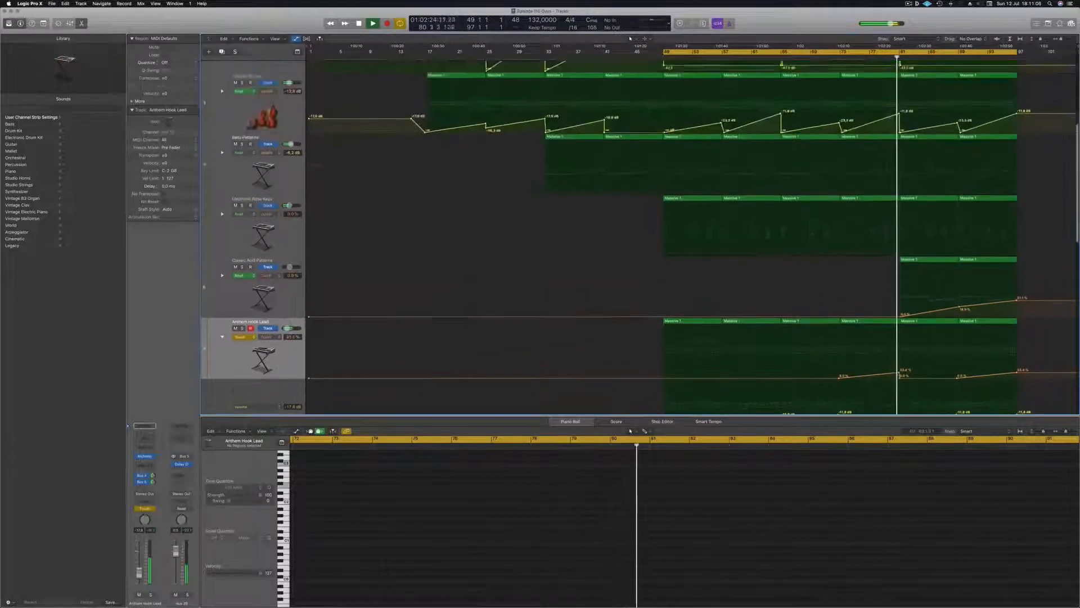
pyautogui.scroll(5, 809, 141)
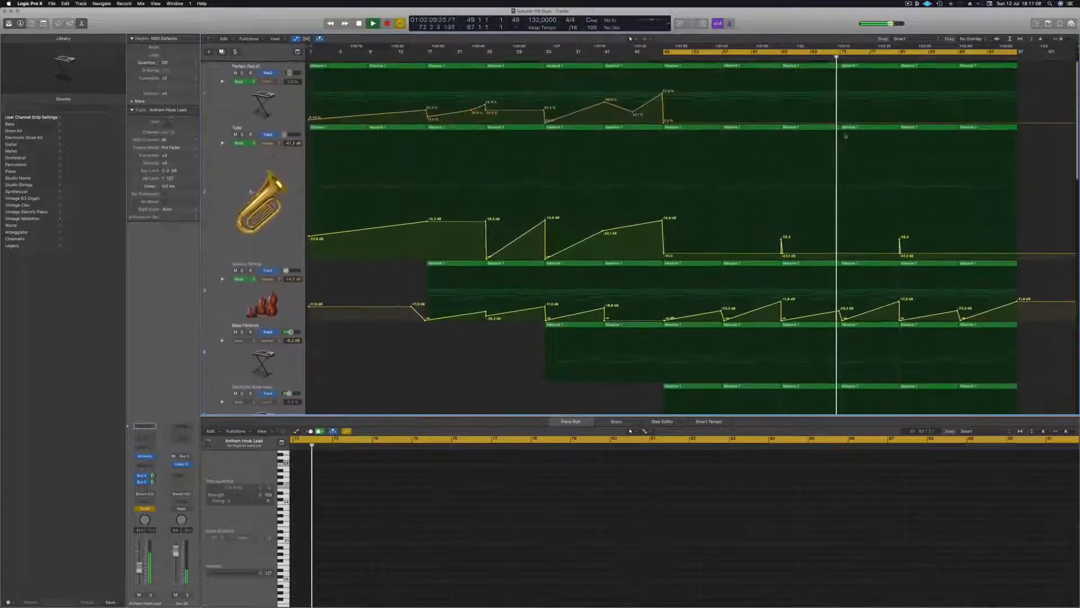
pyautogui.click(291, 302)
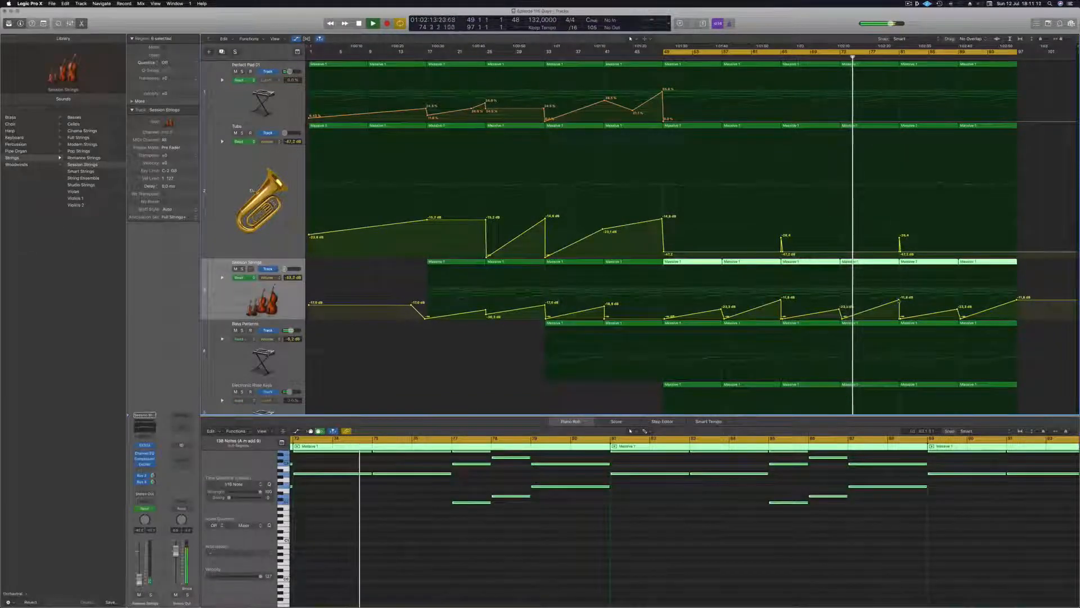
pyautogui.moveTo(899, 301); pyautogui.dragTo(876, 321)
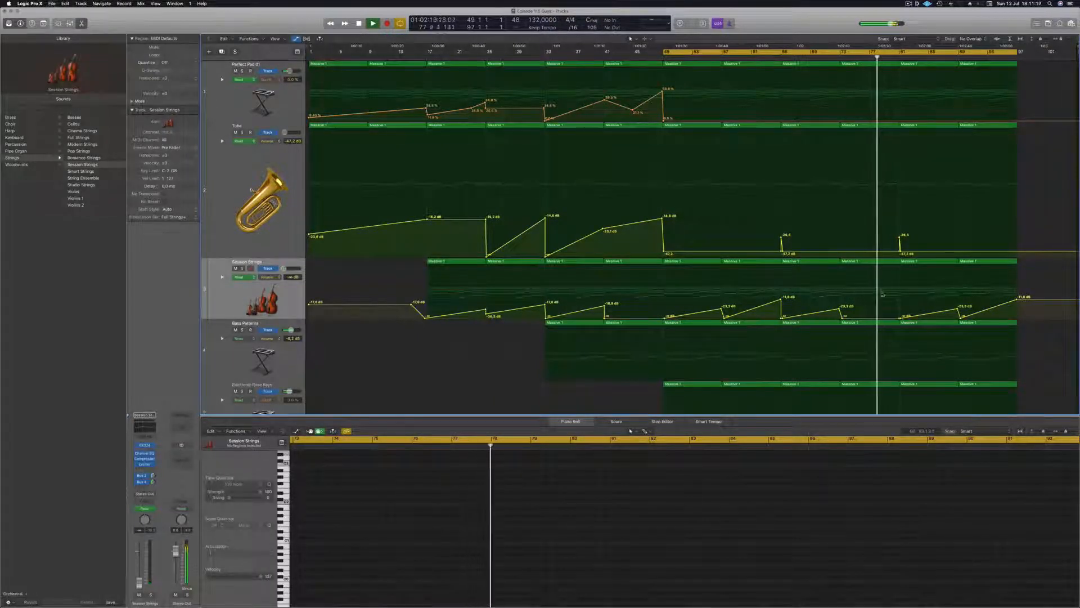
pyautogui.scroll(-2, 872, 288)
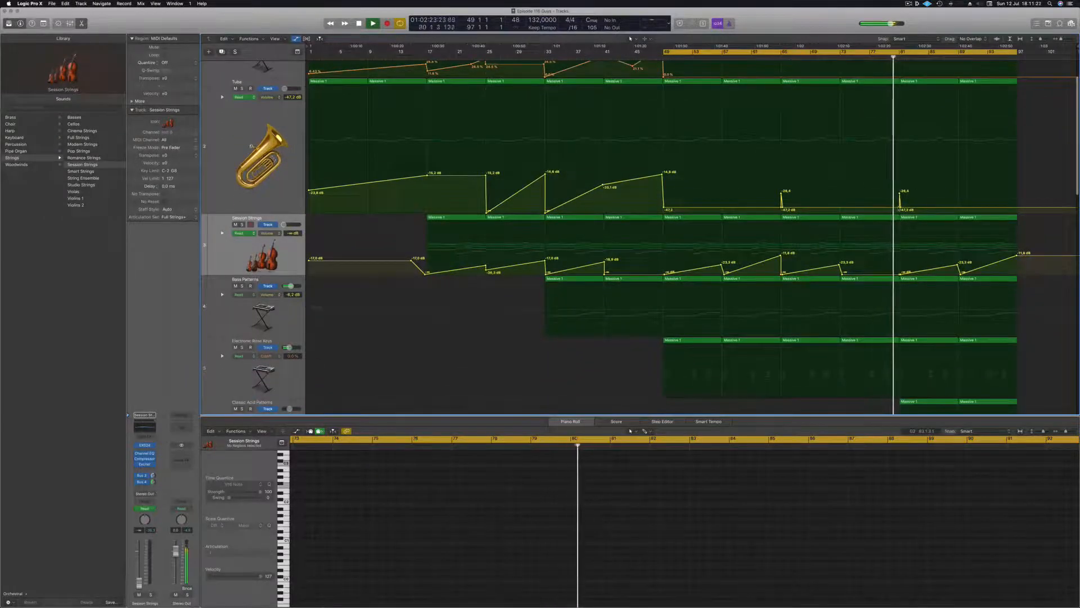
# Step: Reshape the Tuba's volume automation into one steady rise from bar 65 to a peak of about -13 dB at bar 81
pyautogui.doubleClick(899, 207)
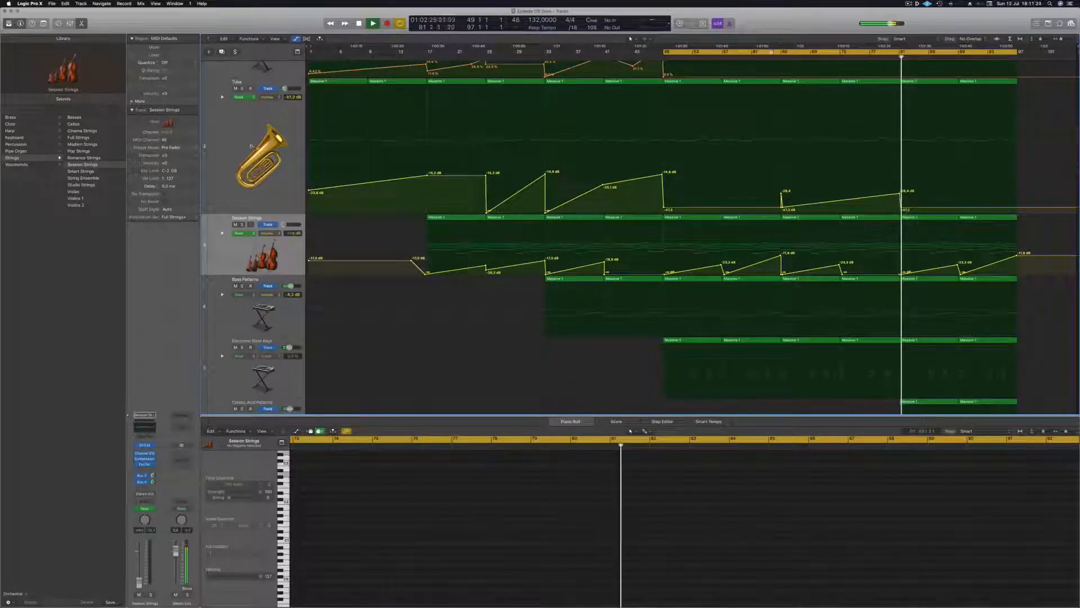
pyautogui.click(774, 57)
pyautogui.doubleClick(783, 208)
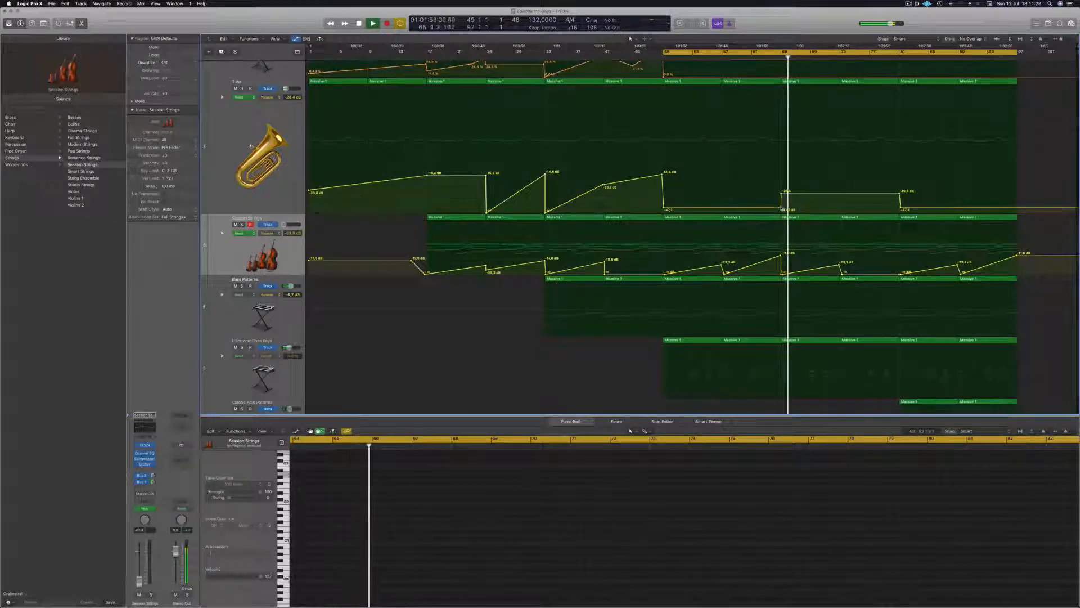
pyautogui.moveTo(781, 208); pyautogui.dragTo(782, 207)
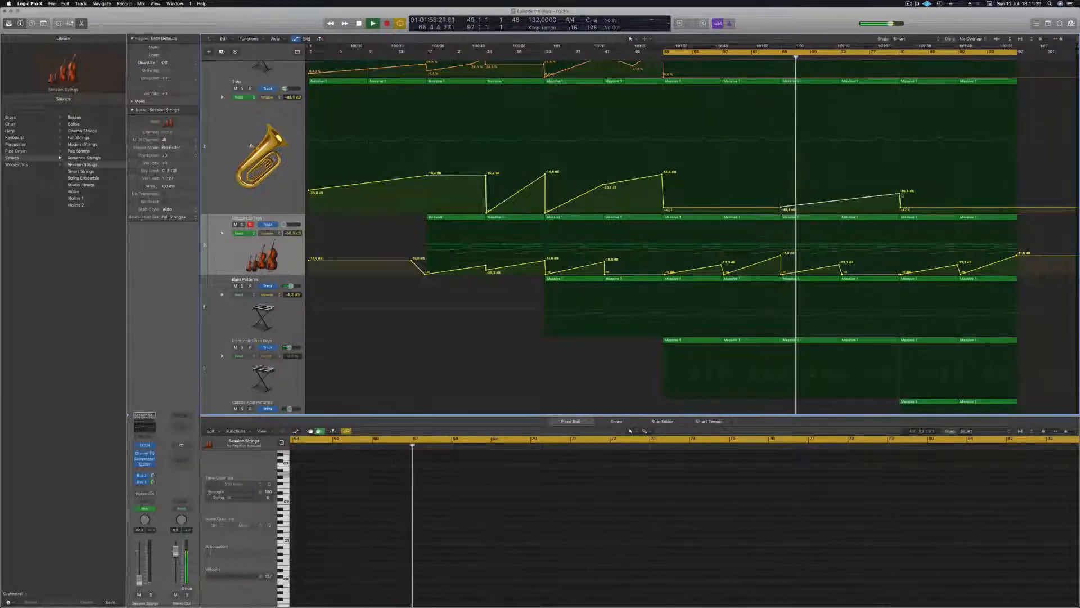
pyautogui.moveTo(899, 194); pyautogui.dragTo(899, 170)
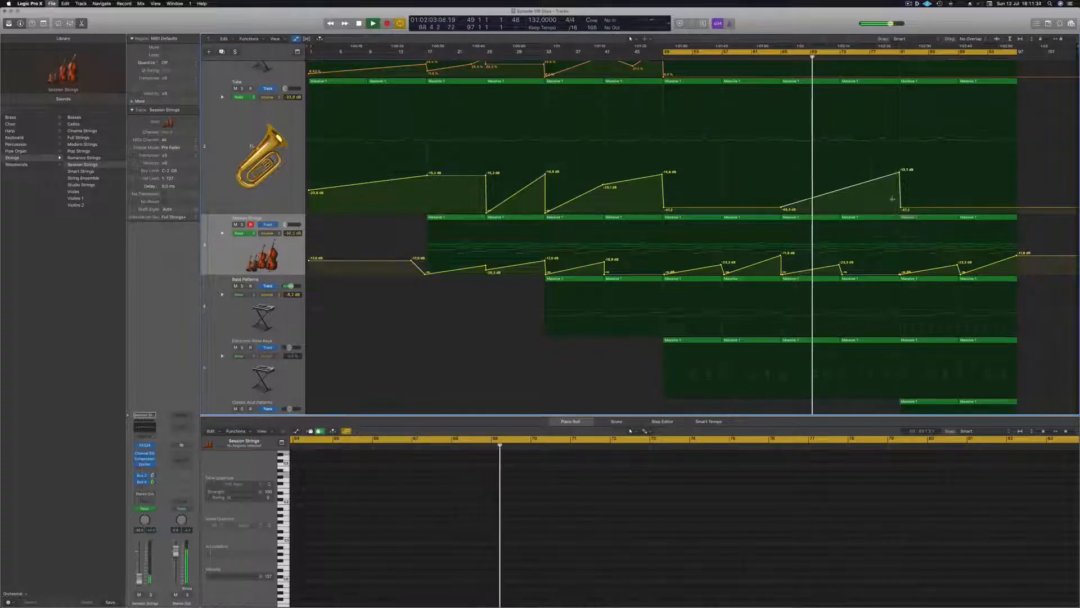
# Step: Zoom the arrangement out vertically until the tracks down to Big Room fit, and hide the track automation
pyautogui.press('super+Up')
pyautogui.press('super+Up')
pyautogui.press('super+Up')
pyautogui.press('super+Up')
pyautogui.press('super+Up')
pyautogui.press('super+Up')
pyautogui.press('super+Up')
pyautogui.press('super+Up')
pyautogui.press('super+Up')
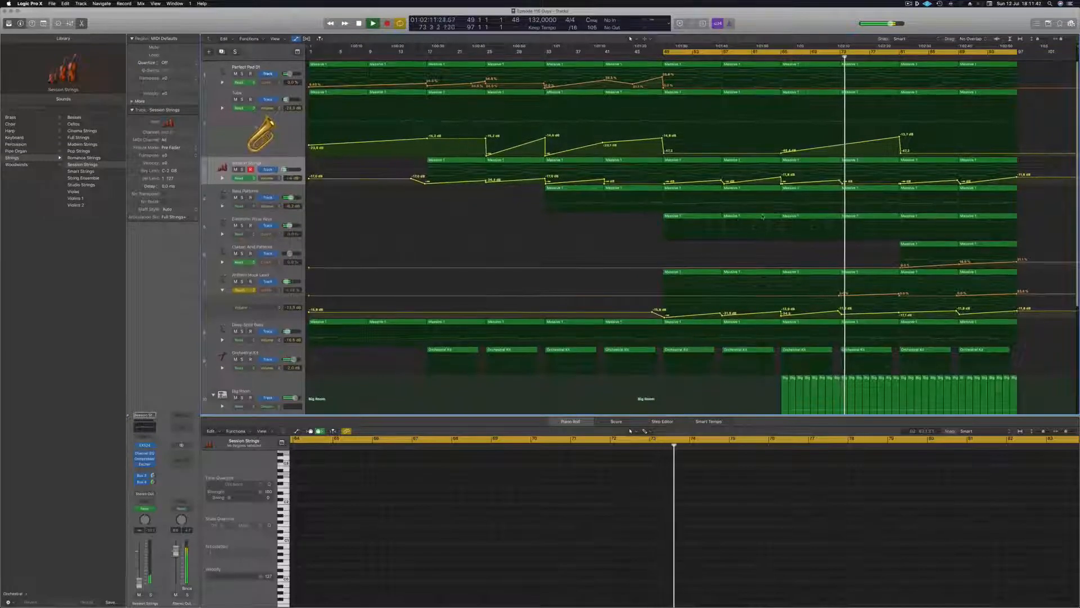
pyautogui.press('super+Up')
pyautogui.press('super+Up')
pyautogui.press('super+Up')
pyautogui.press('super+Up')
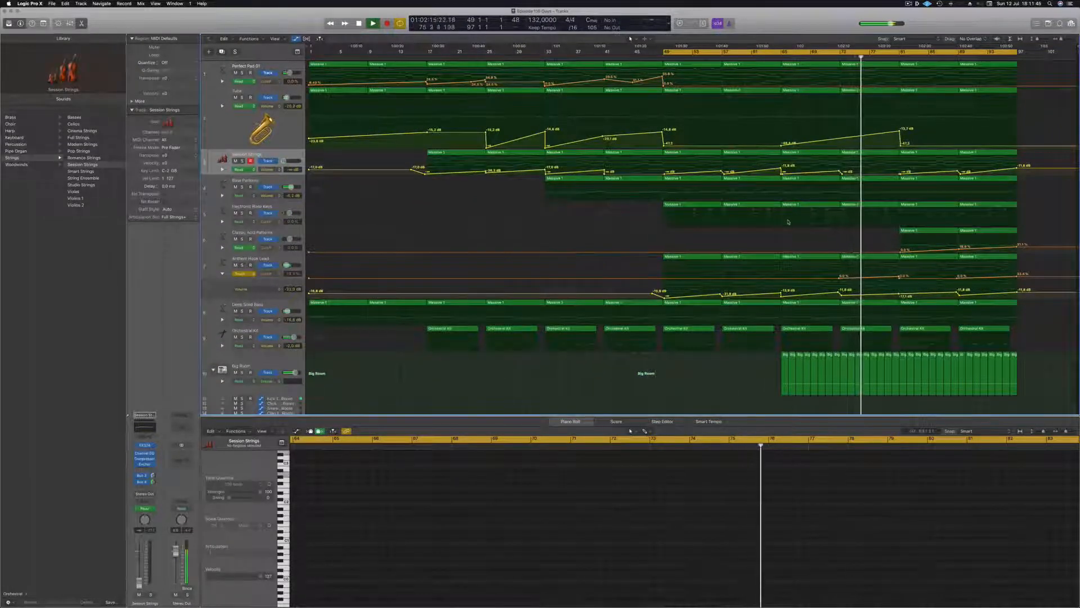
pyautogui.press('a')
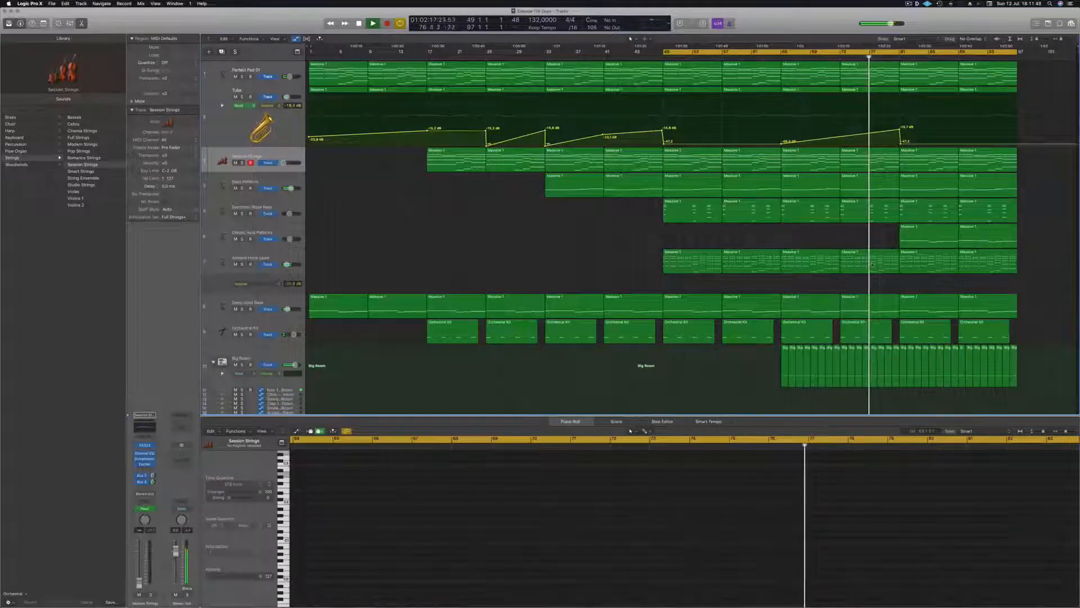
# Step: Reveal Anthem Hook Lead's cutoff automation and lift its dip at bar 89 into a continuous rise from bar 81 to bar 97
pyautogui.click(872, 263)
pyautogui.click(287, 260)
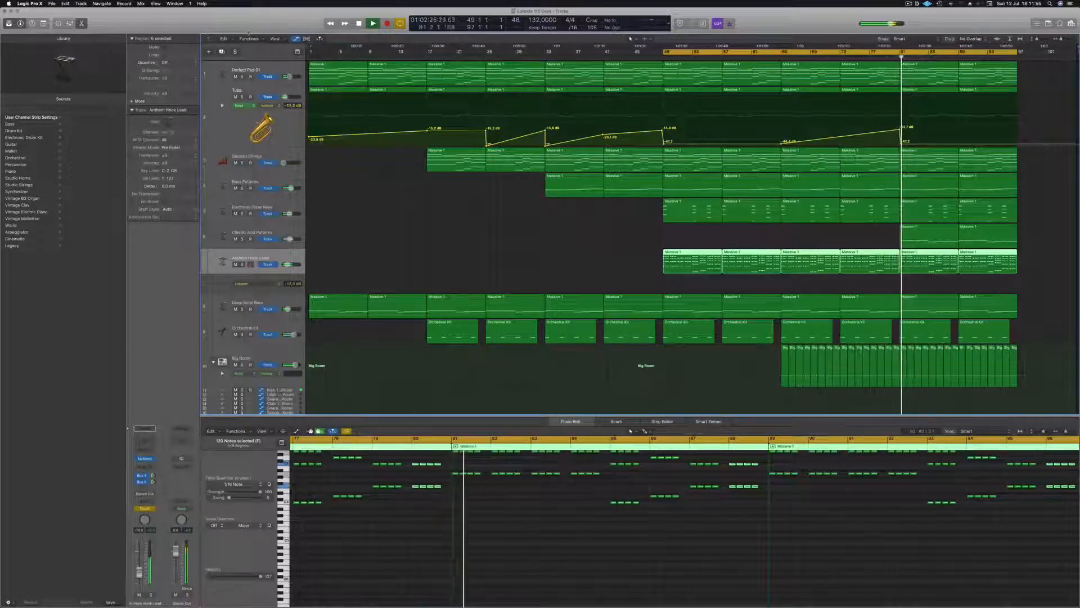
pyautogui.press('ctrl+alt+super+t')
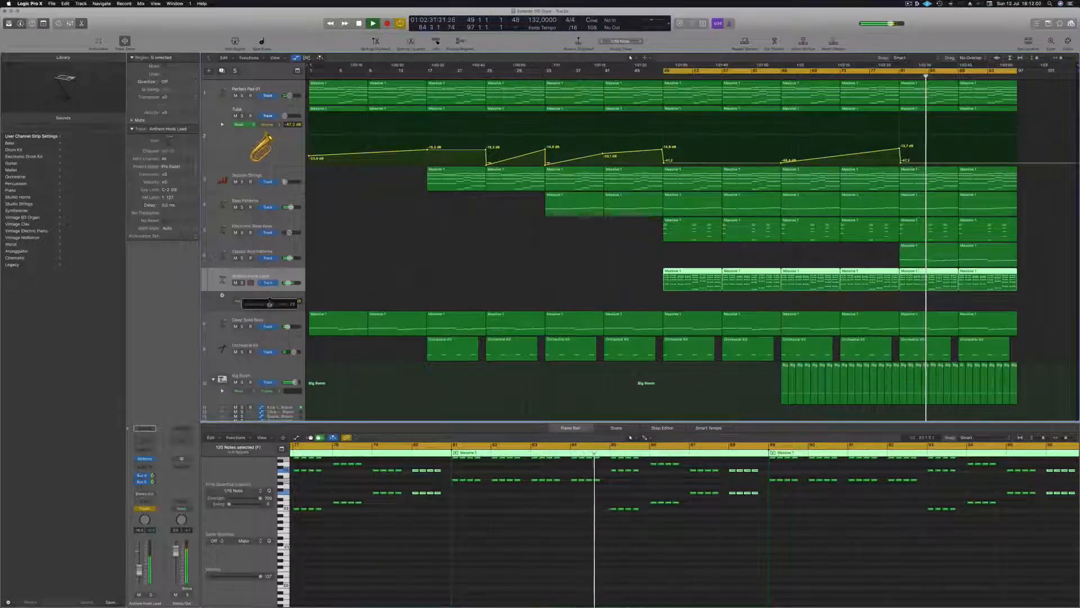
pyautogui.moveTo(269, 291); pyautogui.dragTo(269, 310)
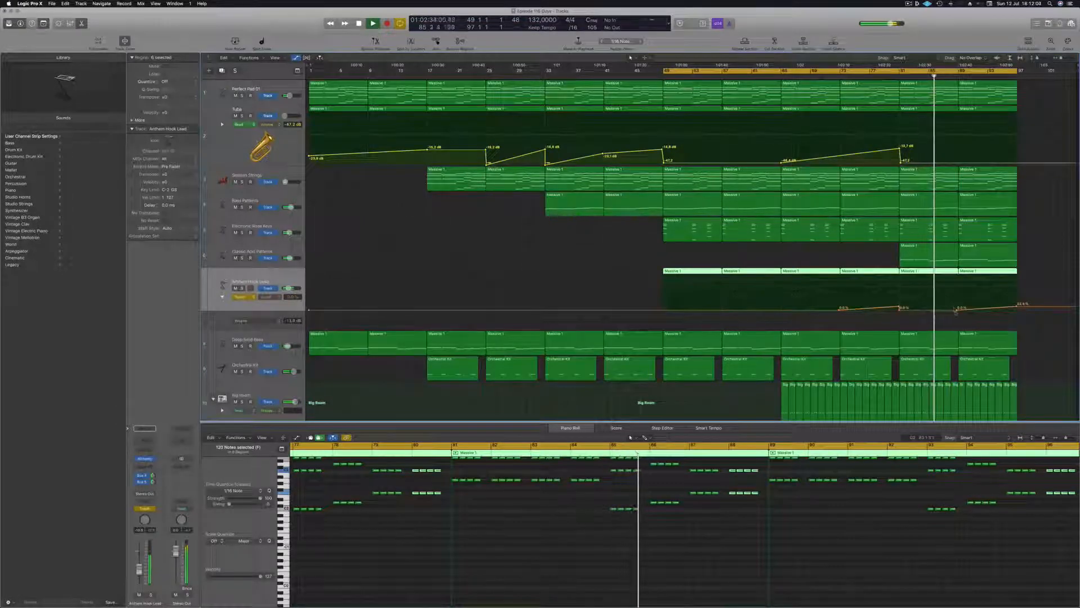
pyautogui.moveTo(957, 310); pyautogui.dragTo(957, 306)
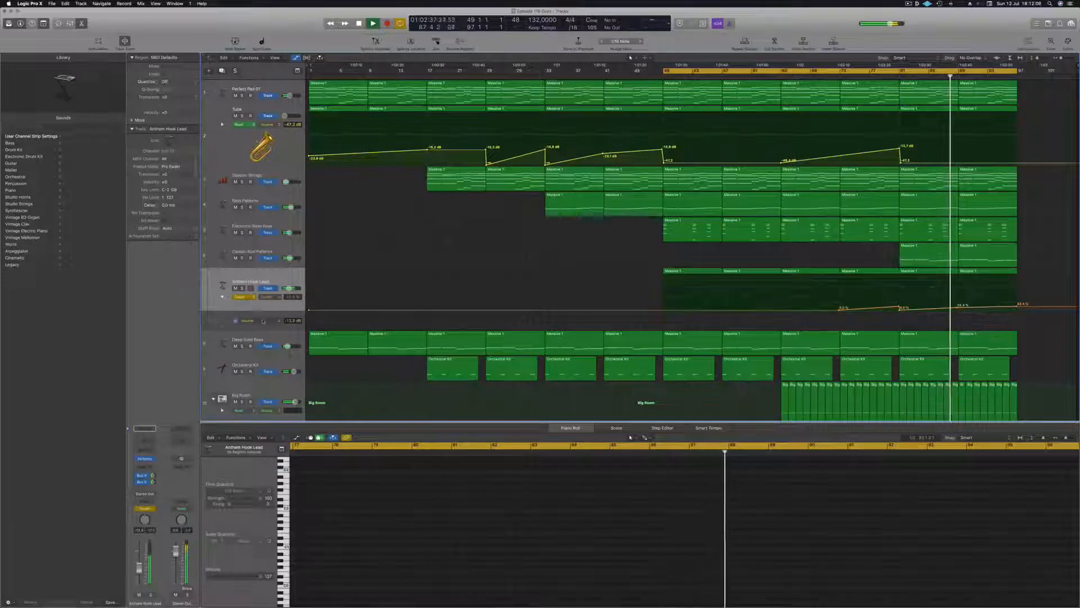
# Step: Level out Anthem Hook Lead's volume automation between bars 81 and 97, ending at about -18 dB, and save the project
pyautogui.click(223, 316)
pyautogui.click(223, 297)
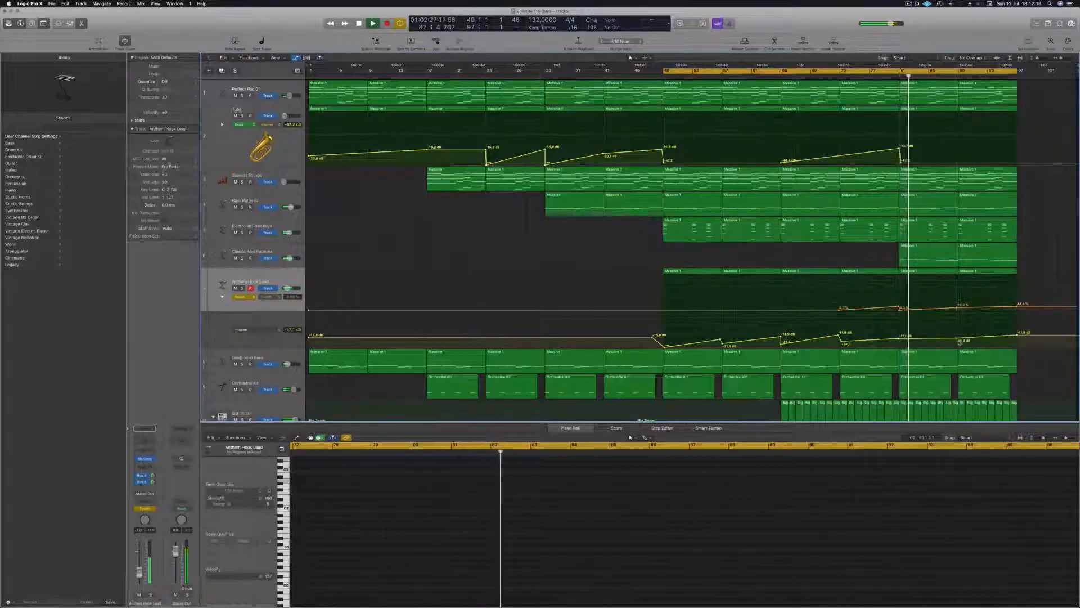
pyautogui.moveTo(1017, 332); pyautogui.dragTo(1017, 341)
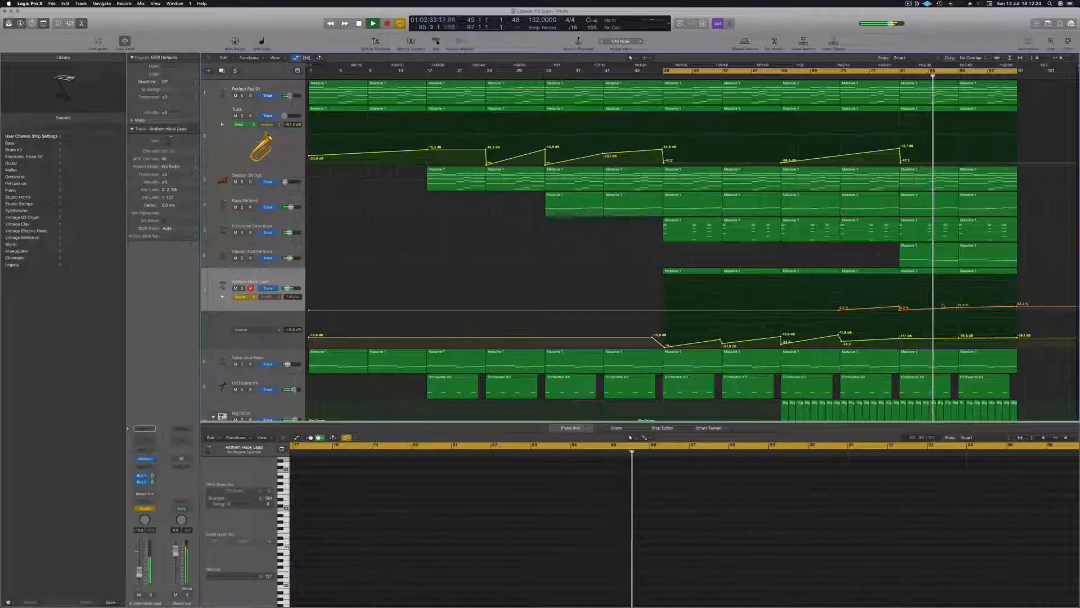
pyautogui.press('super+s')
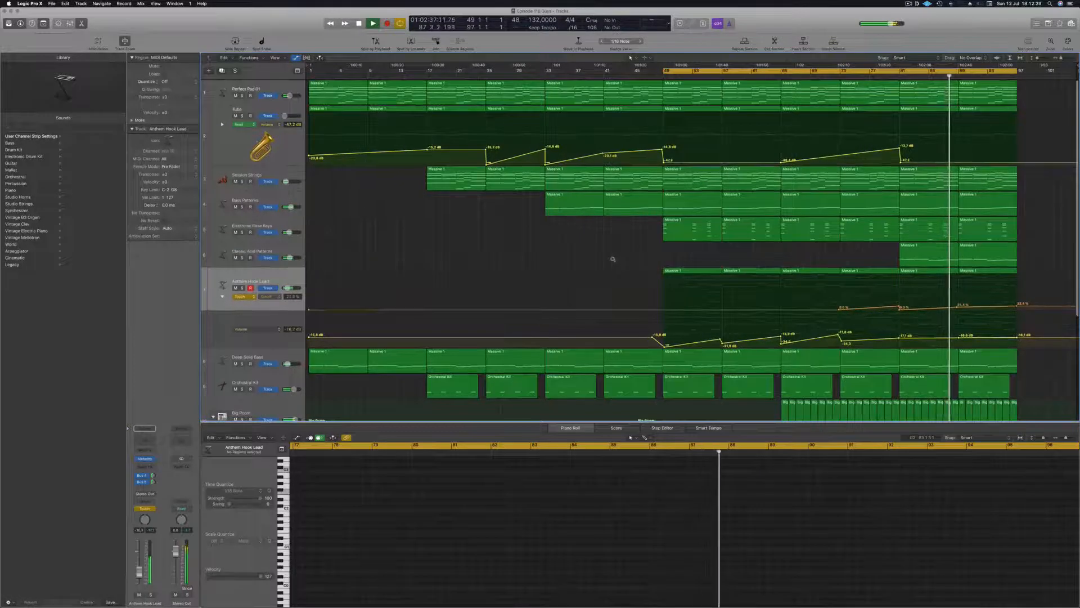
# Step: Raise Anthem Hook Lead's cutoff automation endpoint at bar 97 to steepen the rise from bar 89
pyautogui.scroll(-1, 613, 260)
pyautogui.scroll(-1, 614, 242)
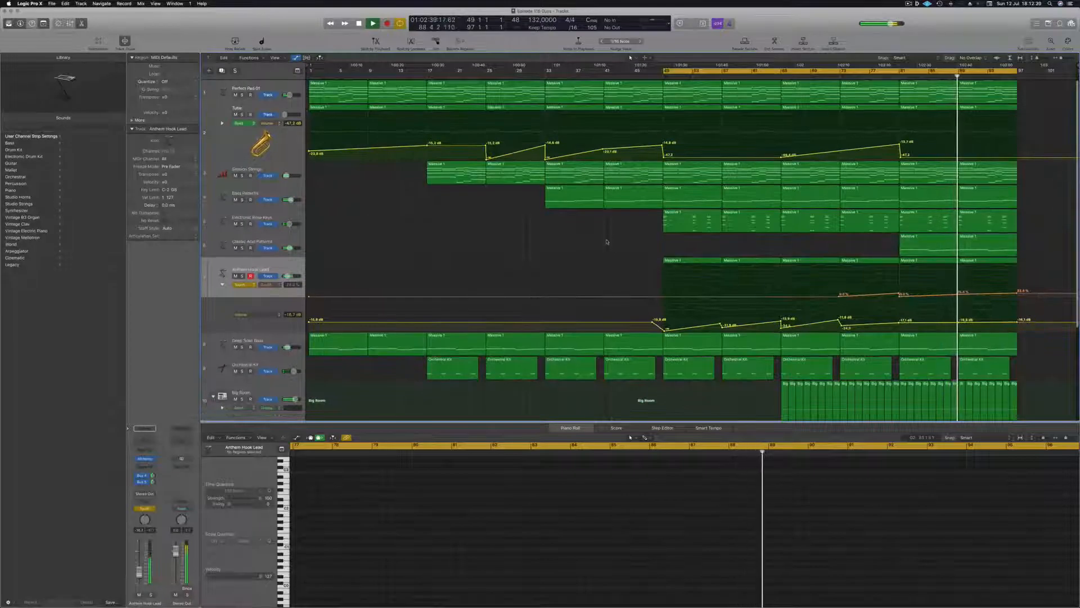
pyautogui.moveTo(1018, 291); pyautogui.dragTo(1017, 289)
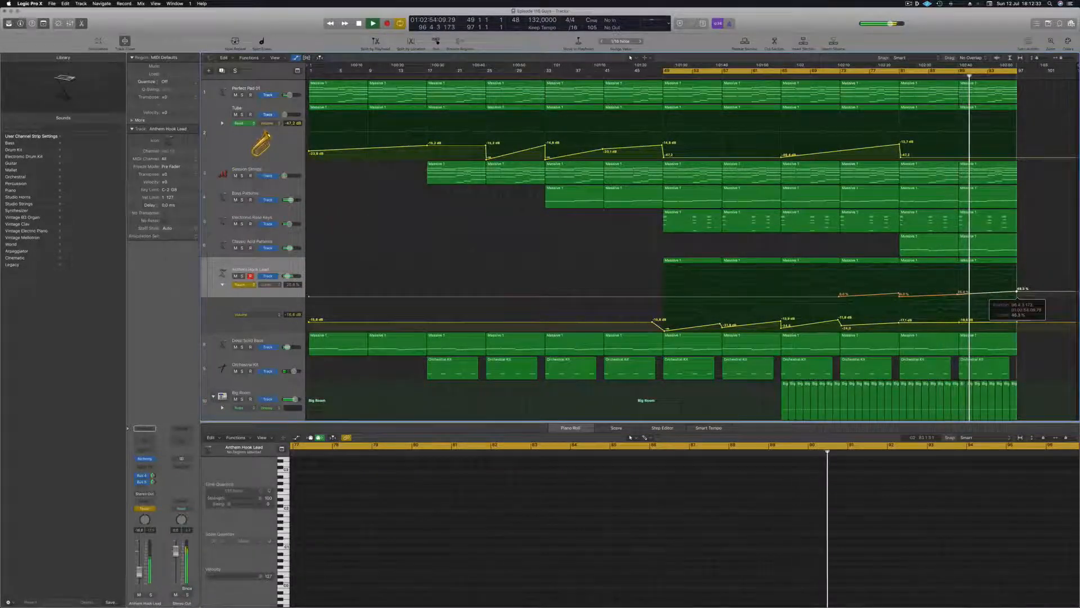
pyautogui.click(957, 295)
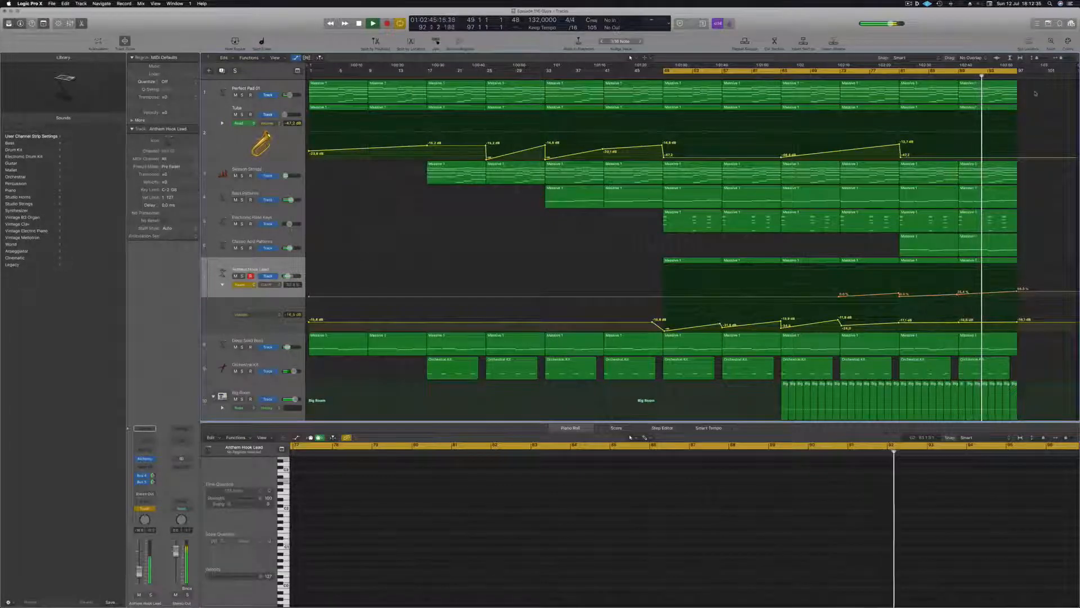
# Step: Extend the cycle range from bar 1 to beyond bar 97 and restart playback from the beginning of the arrangement
pyautogui.moveTo(1017, 71); pyautogui.dragTo(1077, 71)
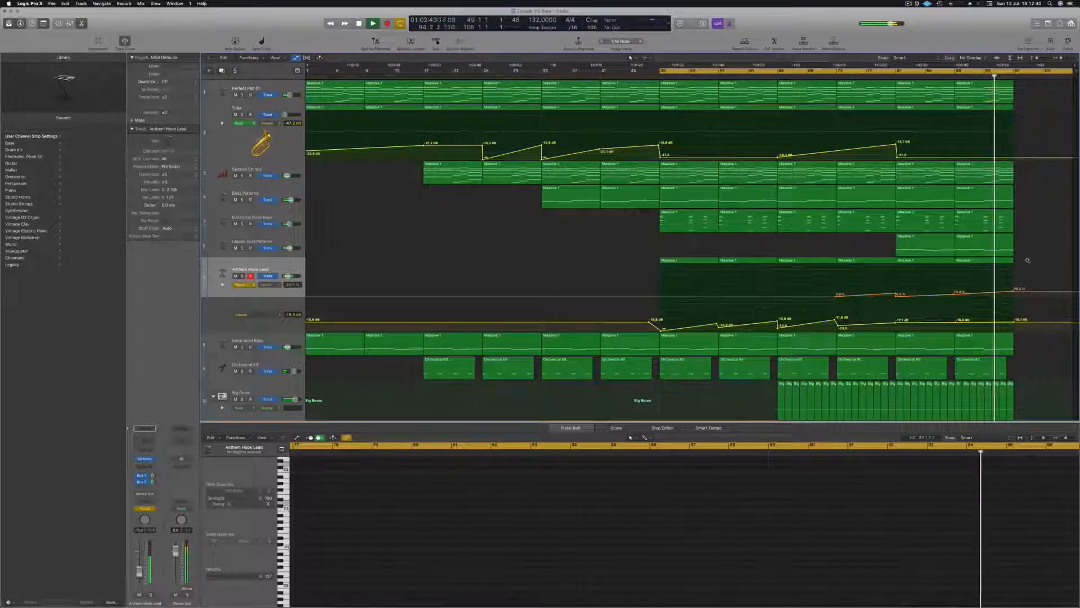
pyautogui.press('super+Right')
pyautogui.press('super+Right')
pyautogui.press('super+Left')
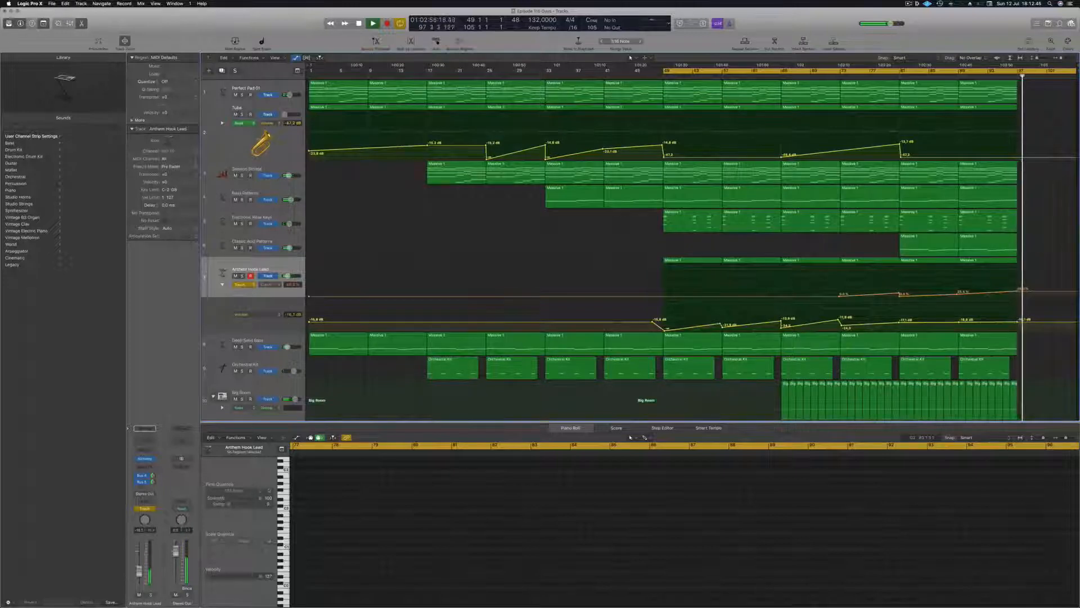
pyautogui.moveTo(663, 72); pyautogui.dragTo(305, 82)
pyautogui.press('space')
pyautogui.press('space')
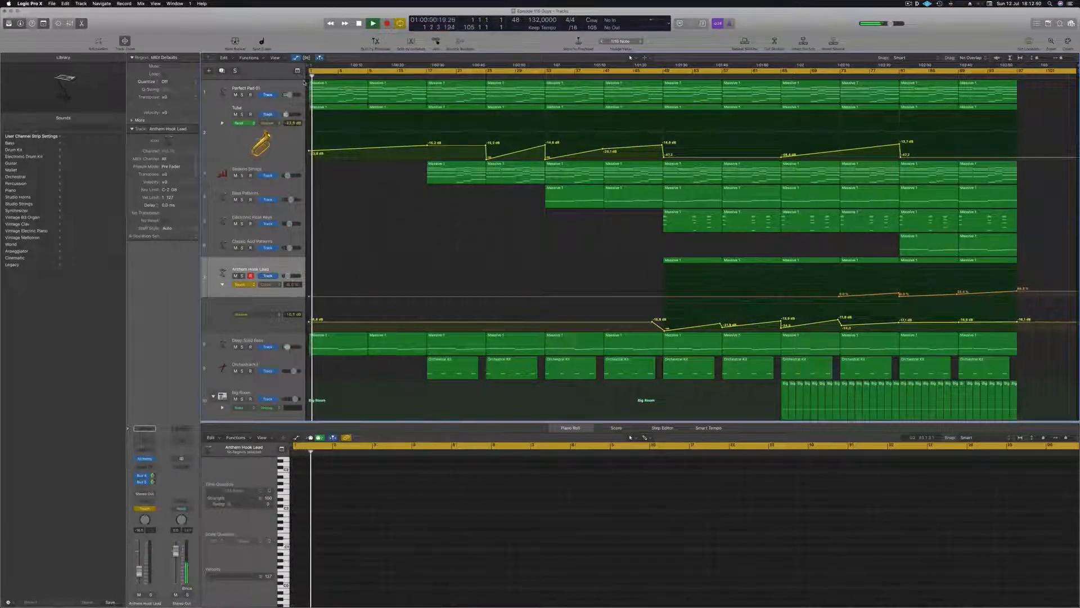